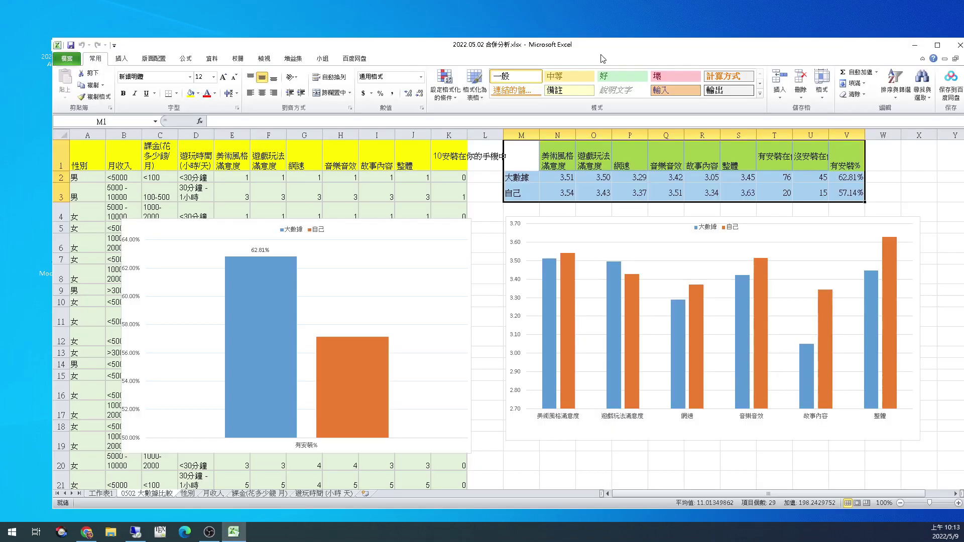
- Widen the 課金 and 遊玩時間 columns so their entries fit, and auto-fit the height of all rows
click(292, 200)
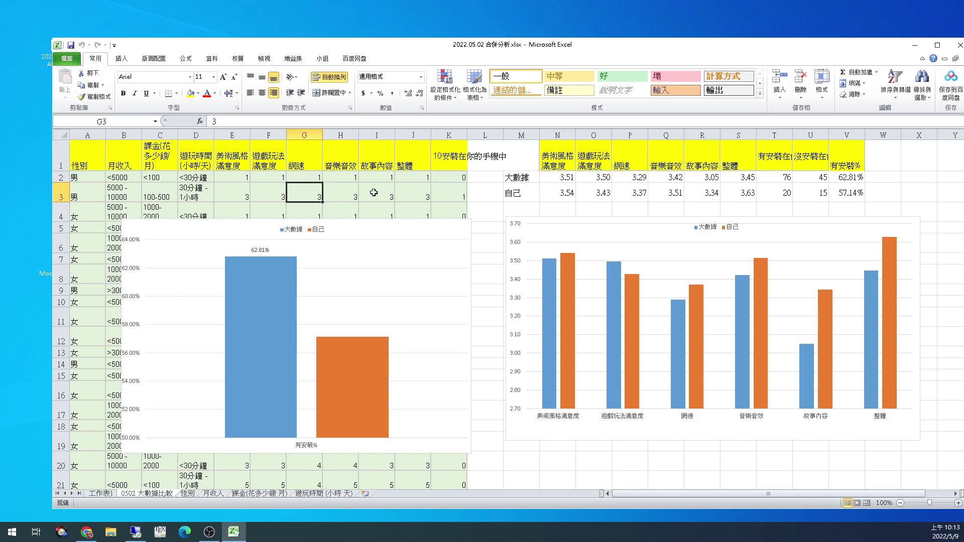
click(237, 195)
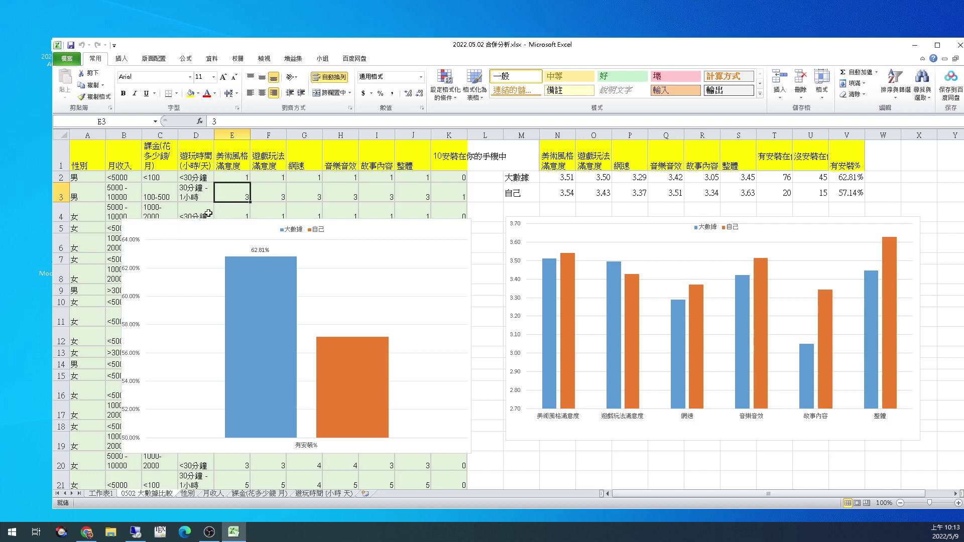
mouse_move(215, 134)
mouse_down()
mouse_move(232, 133)
mouse_move(196, 135)
mouse_up()
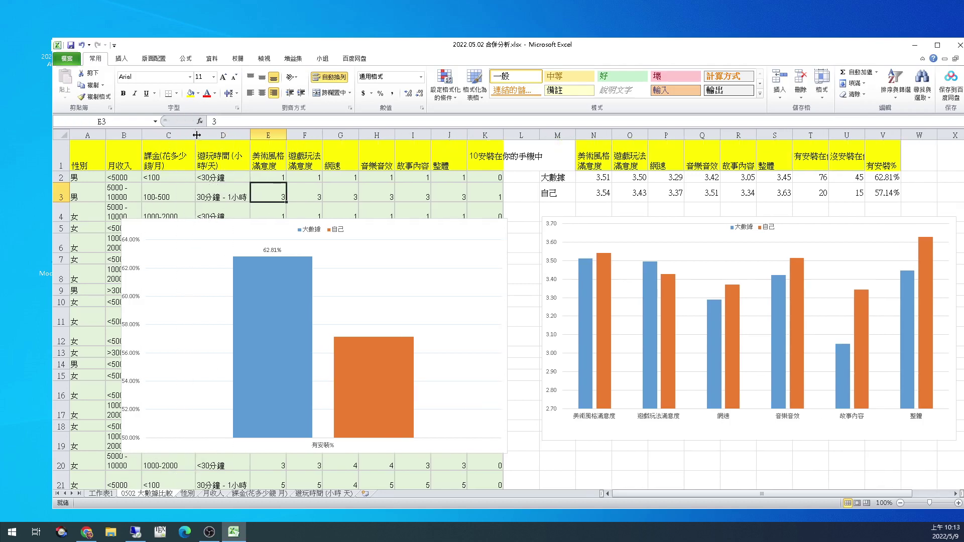
click(61, 134)
double_click(61, 172)
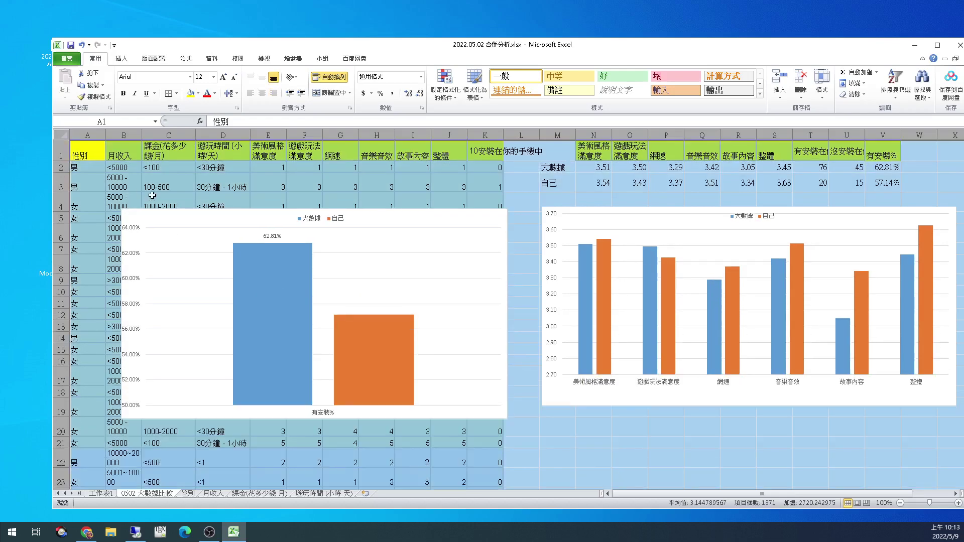
click(282, 203)
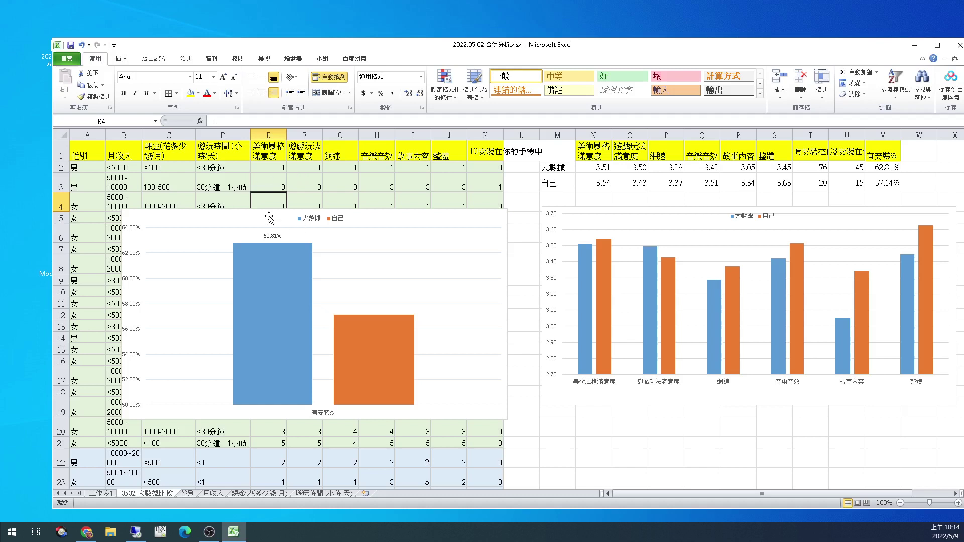
- Move the 有安裝% chart slightly upward over the survey data and enlarge it
click(323, 187)
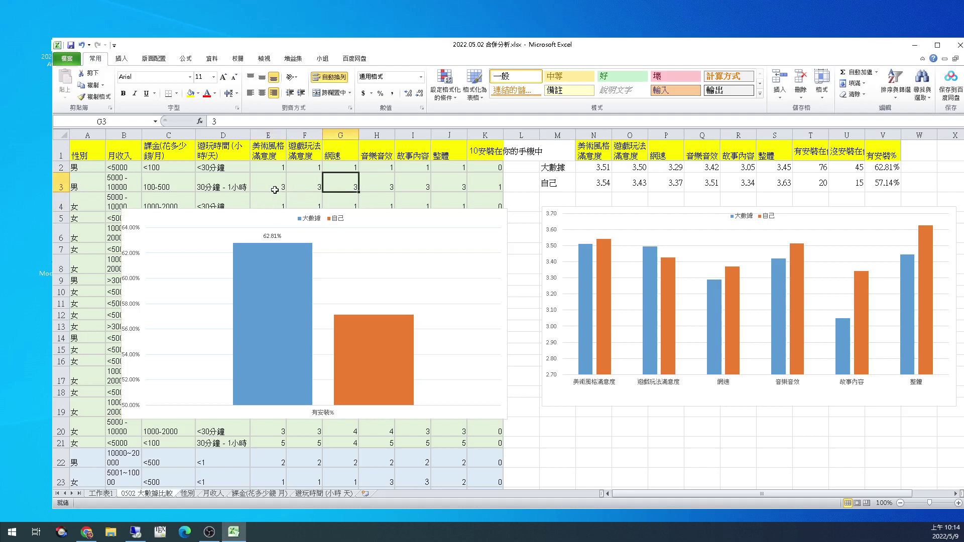
click(362, 217)
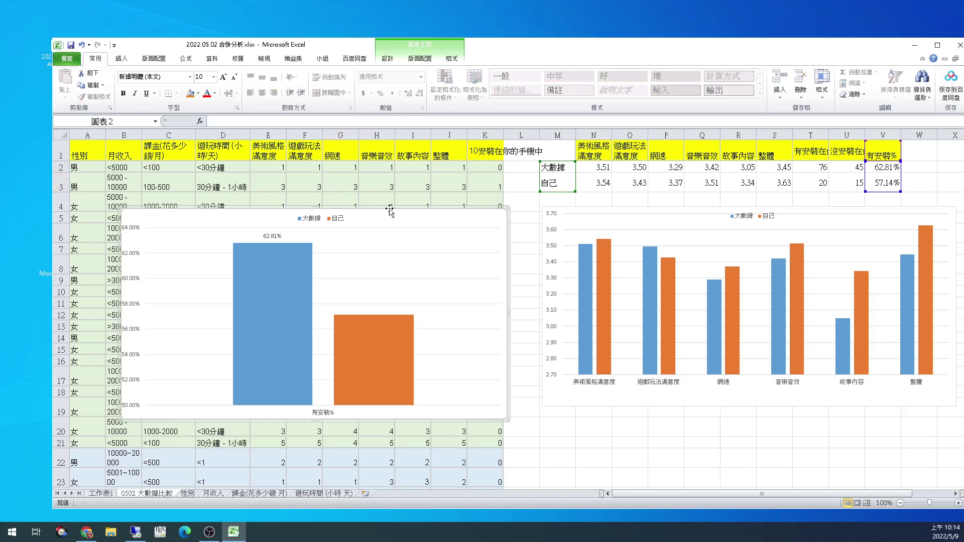
drag(389, 210, 387, 172)
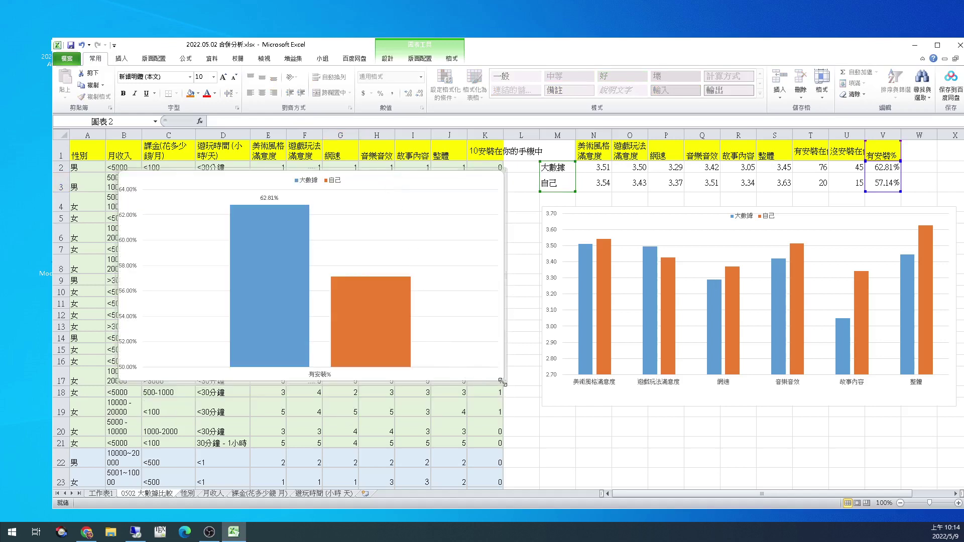
drag(501, 382, 514, 433)
- Shift the satisfaction chart closer to the survey data and move the 有安裝% chart off the data onto its lower part
click(593, 395)
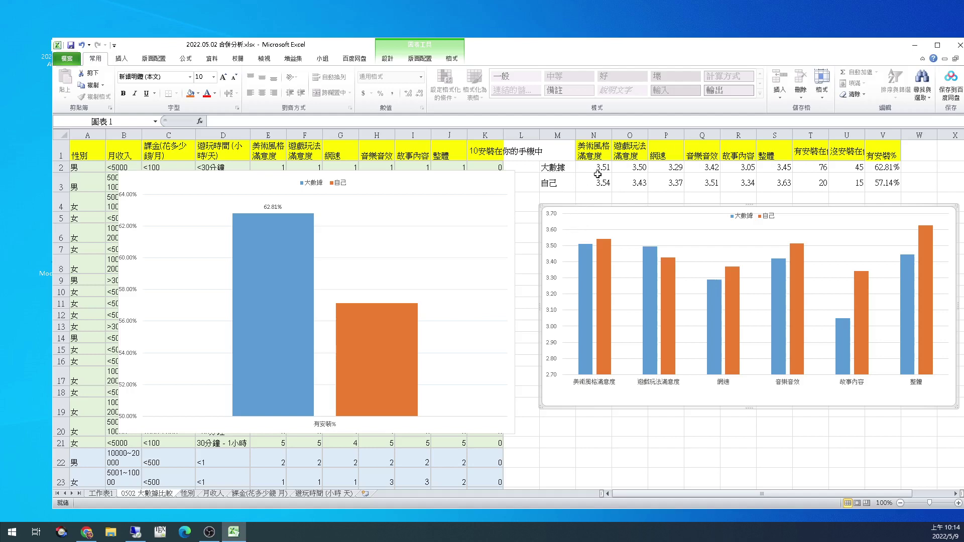
mouse_move(589, 204)
mouse_down()
mouse_move(532, 193)
mouse_move(574, 199)
mouse_up()
click(495, 183)
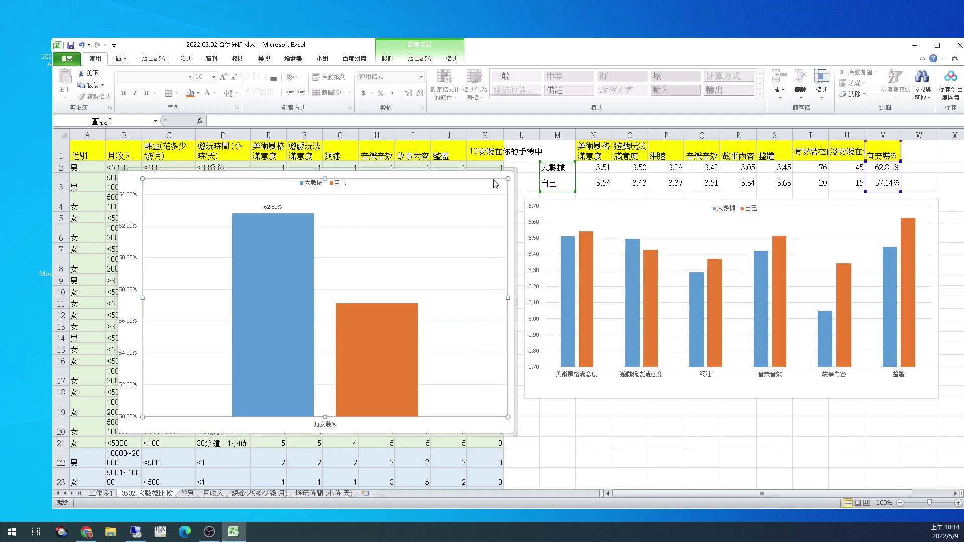
drag(496, 184, 903, 343)
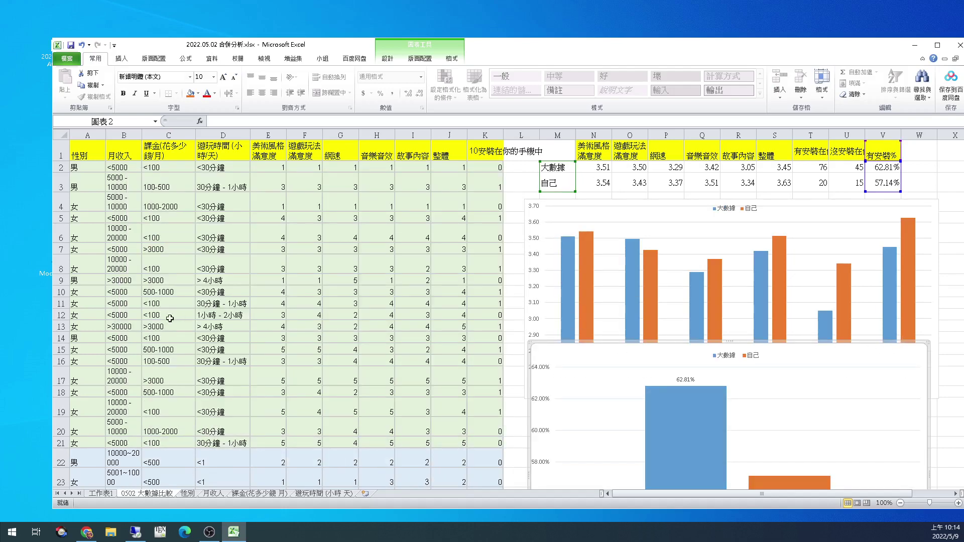
- Widen the 月收入 column so each range fits on one line, and auto-fit all row heights again
drag(142, 136, 160, 137)
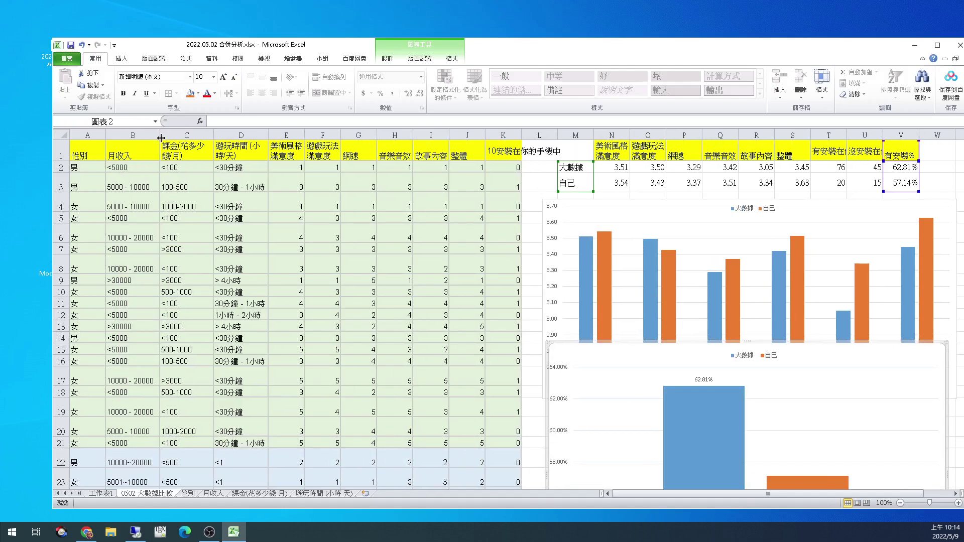
click(62, 135)
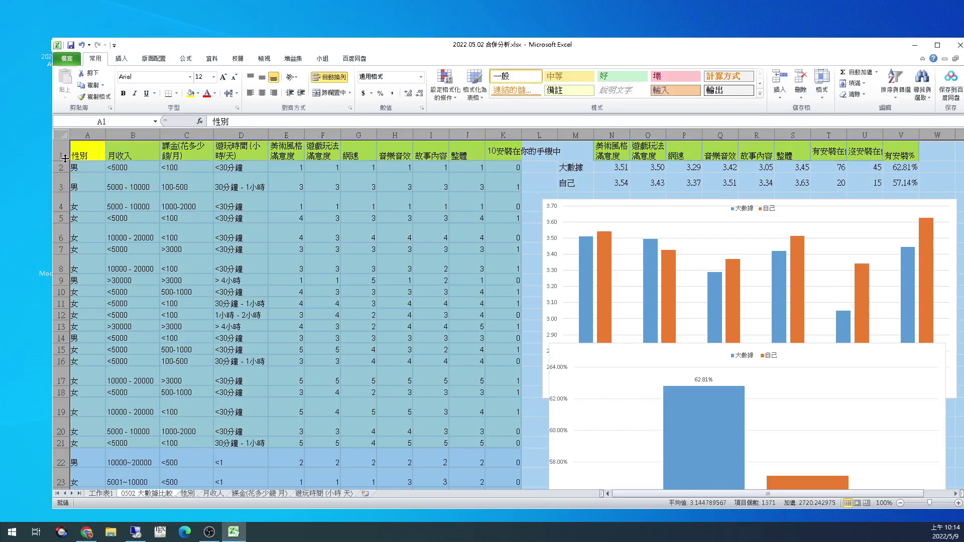
double_click(66, 159)
click(187, 259)
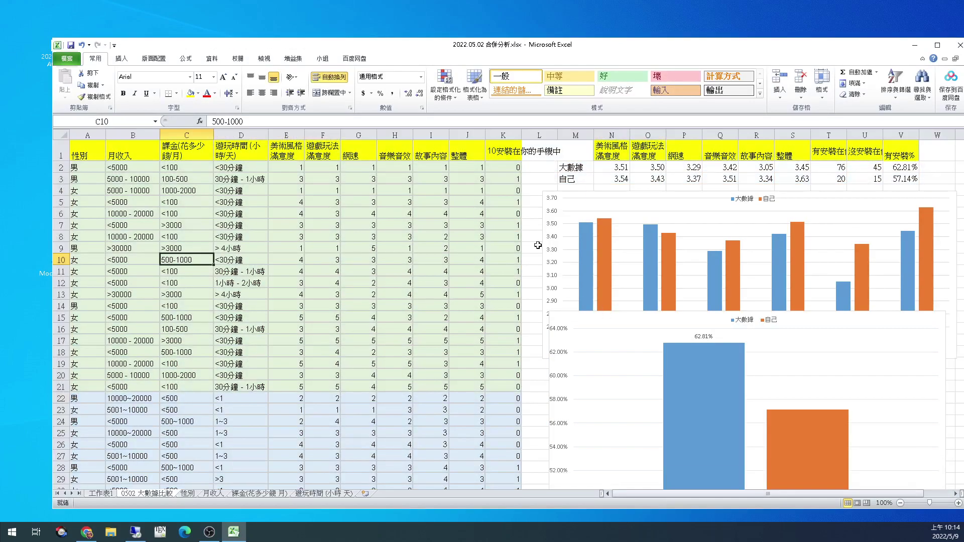
- Move the satisfaction chart over the survey data, make it taller, and shift the 有安裝% chart clear of it
click(548, 203)
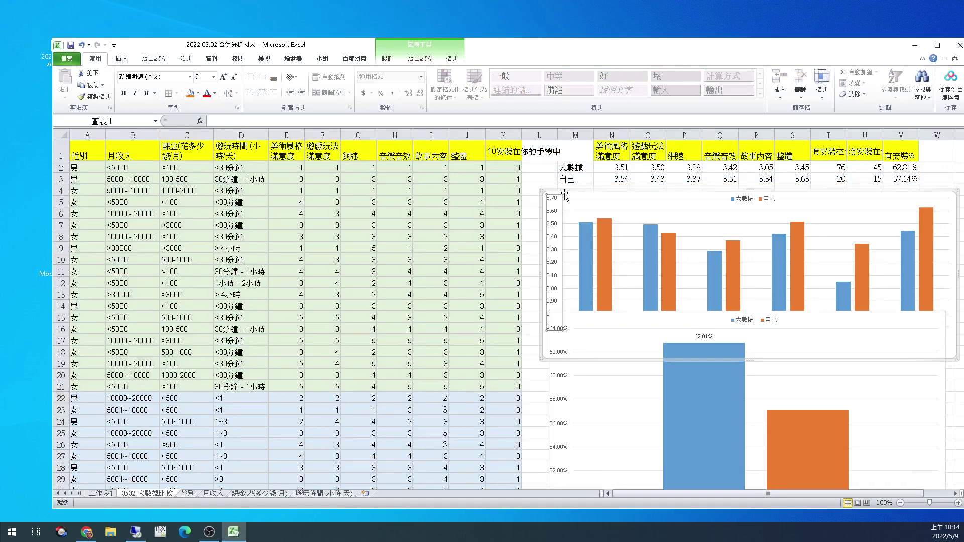
drag(565, 195, 396, 174)
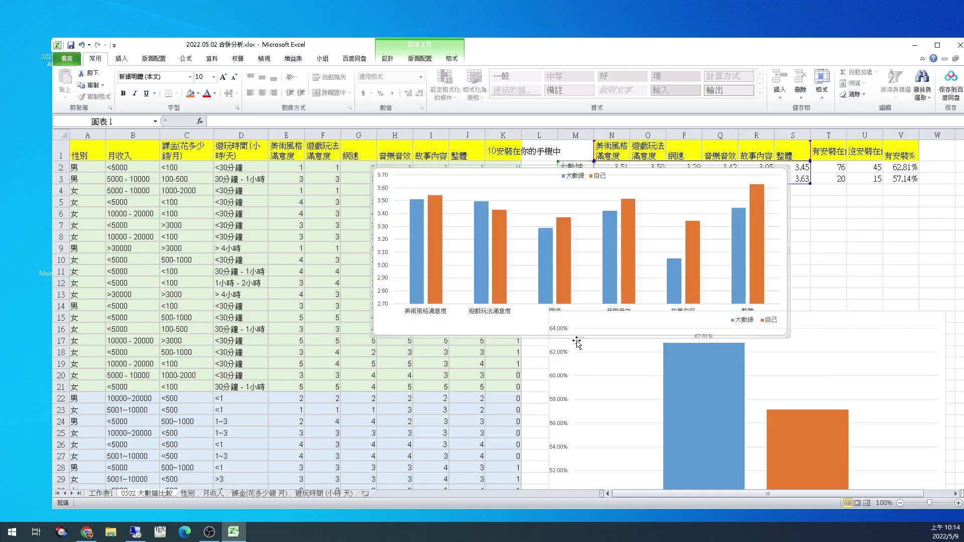
drag(578, 338, 575, 368)
drag(494, 169, 296, 203)
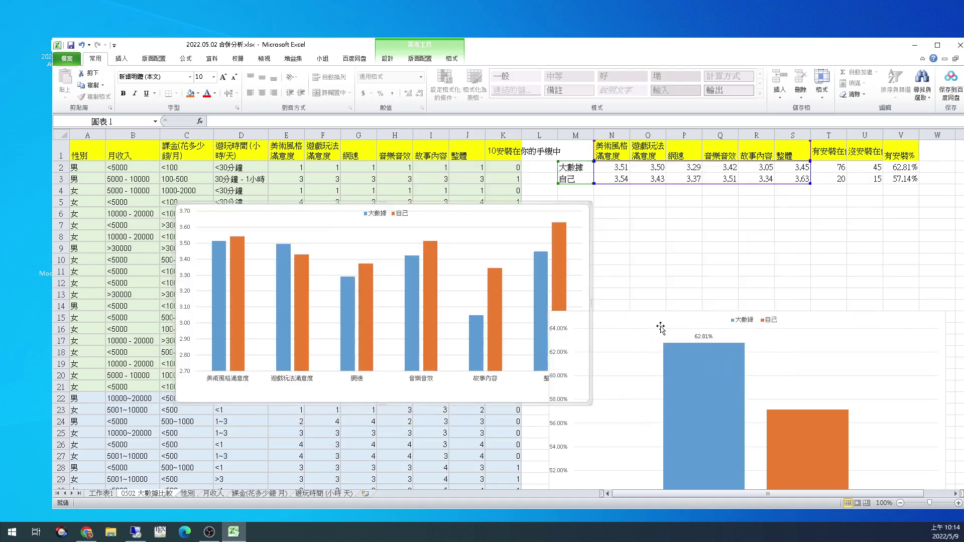
drag(661, 328, 760, 338)
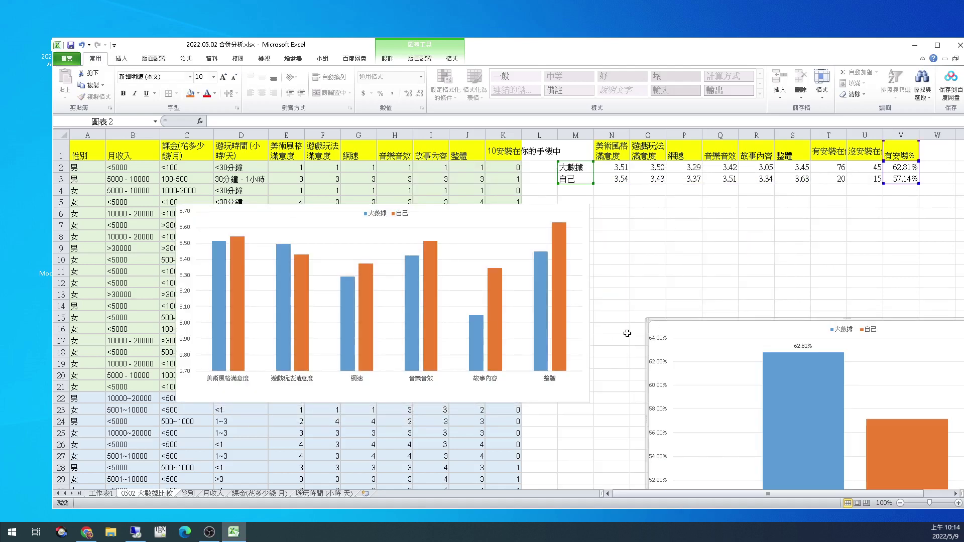
- Compare the 自己 and 大數據 bars for 整體 in the satisfaction chart
click(559, 348)
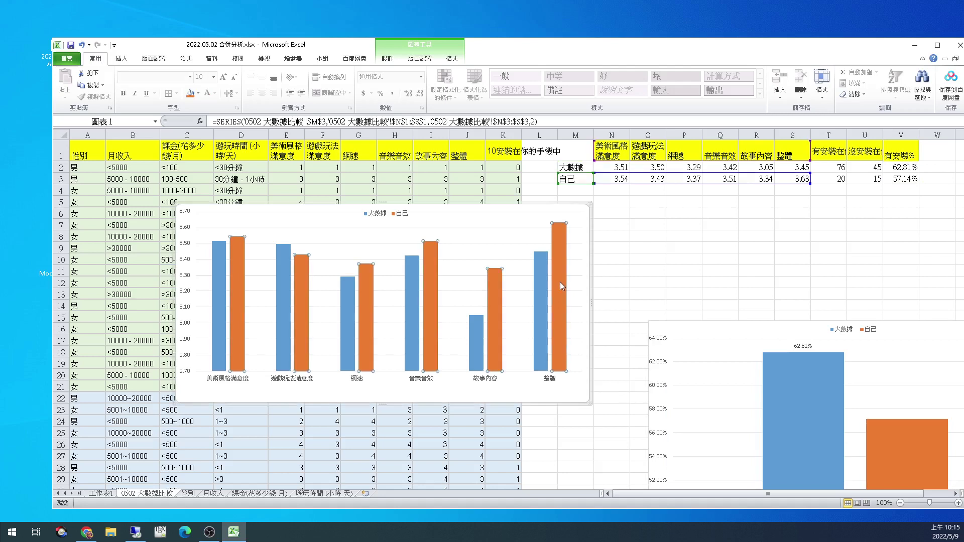
mouse_move(561, 250)
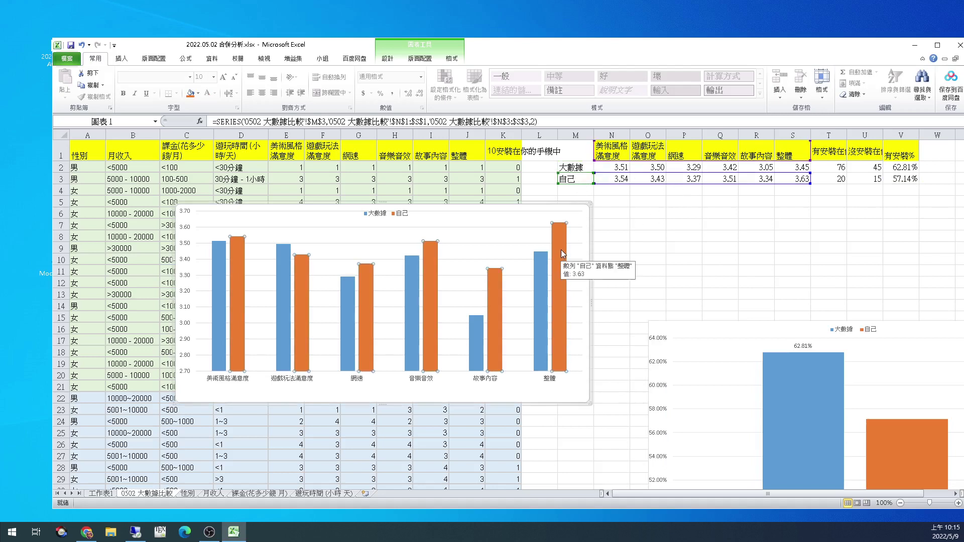
click(537, 279)
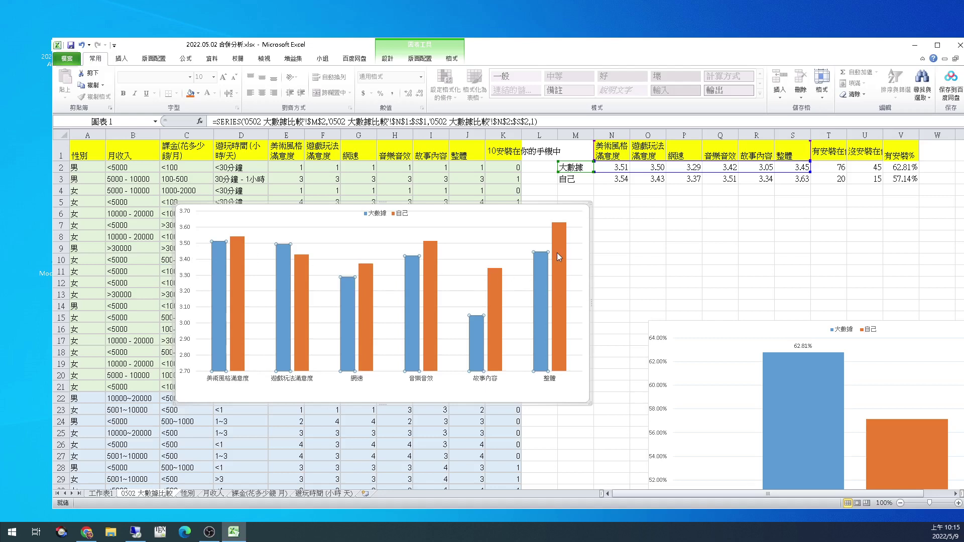
key(Right)
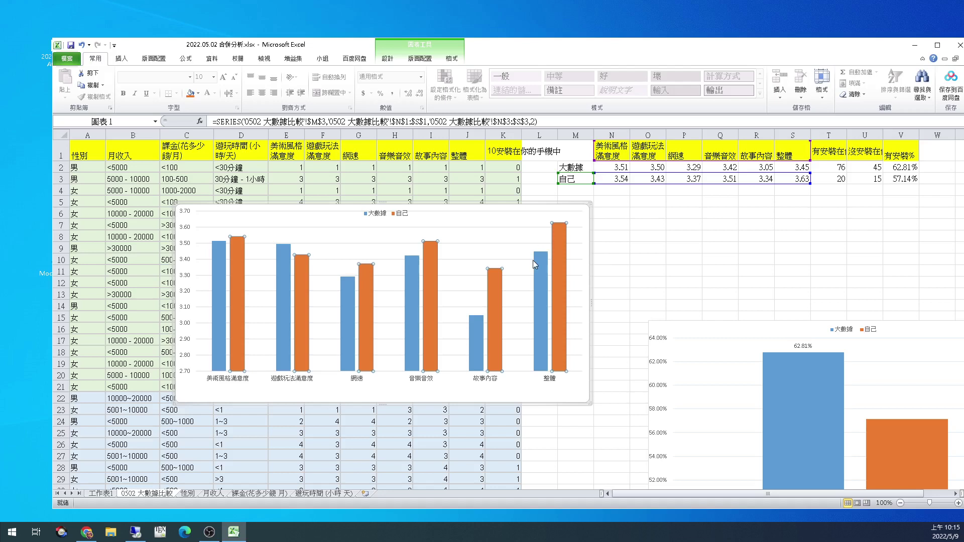
mouse_move(534, 265)
mouse_move(566, 238)
click(545, 307)
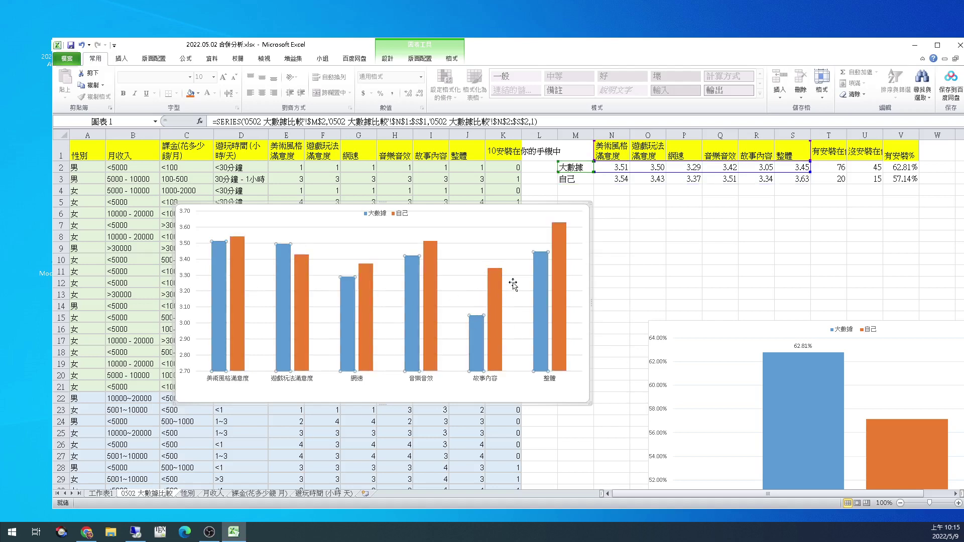
- Move the satisfaction chart off the survey data to beneath the summary table, and bring the 有安裝% chart over its lower part
drag(476, 209, 617, 195)
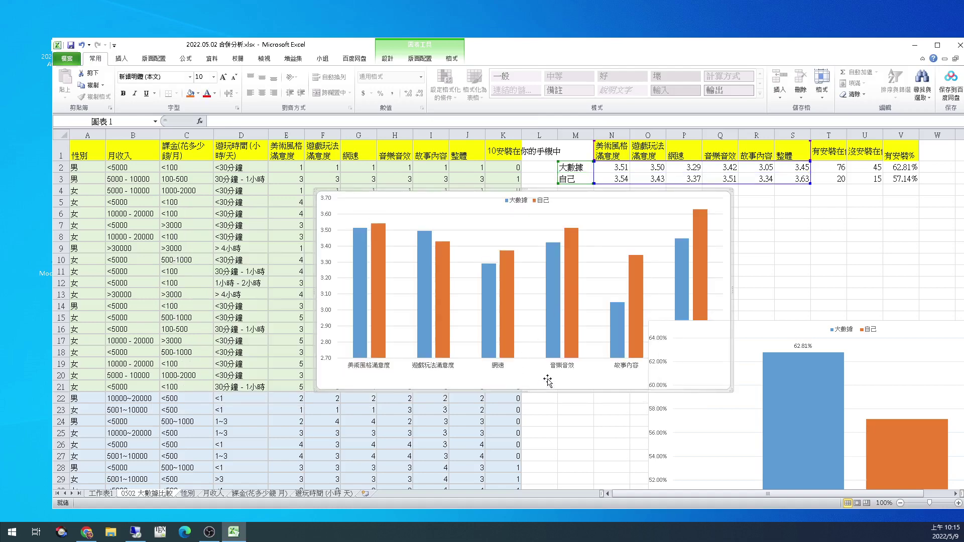
drag(553, 380, 801, 378)
drag(655, 430, 516, 372)
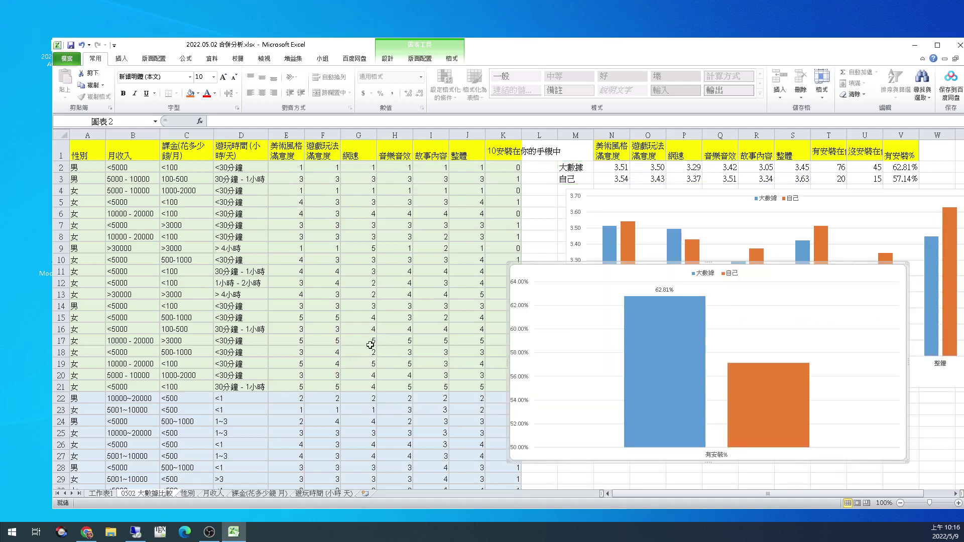
- Switch to Chrome, search Google for WIX, and open the "Wix - Create Your Website" result
click(86, 532)
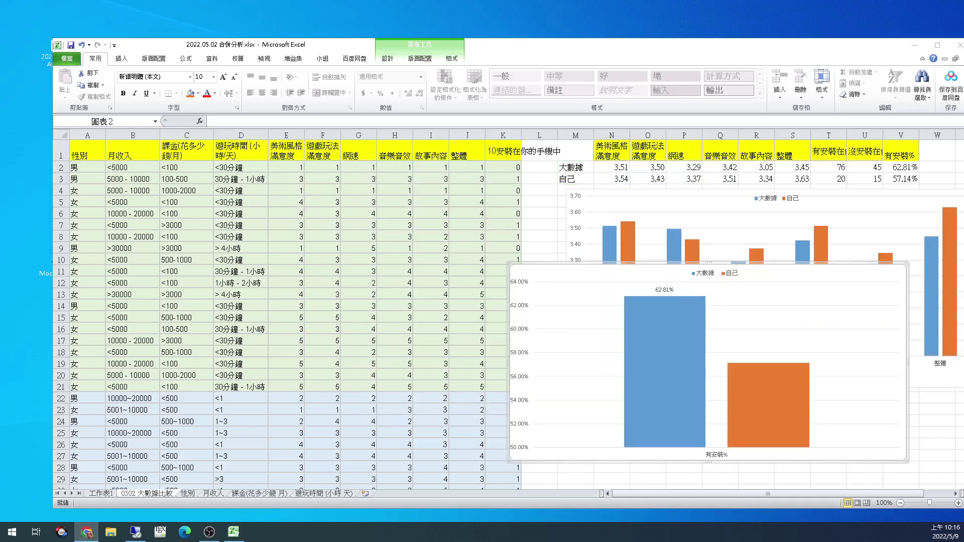
click(86, 532)
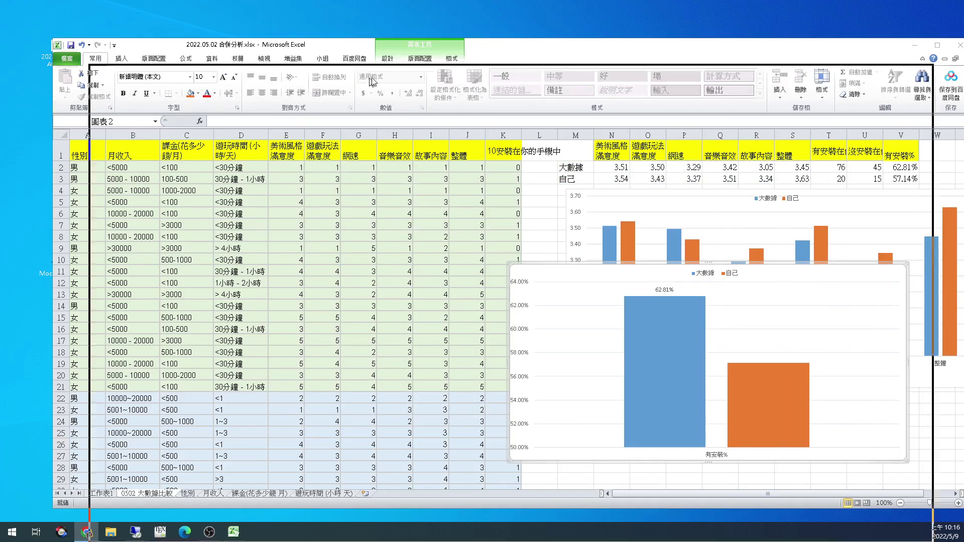
click(258, 56)
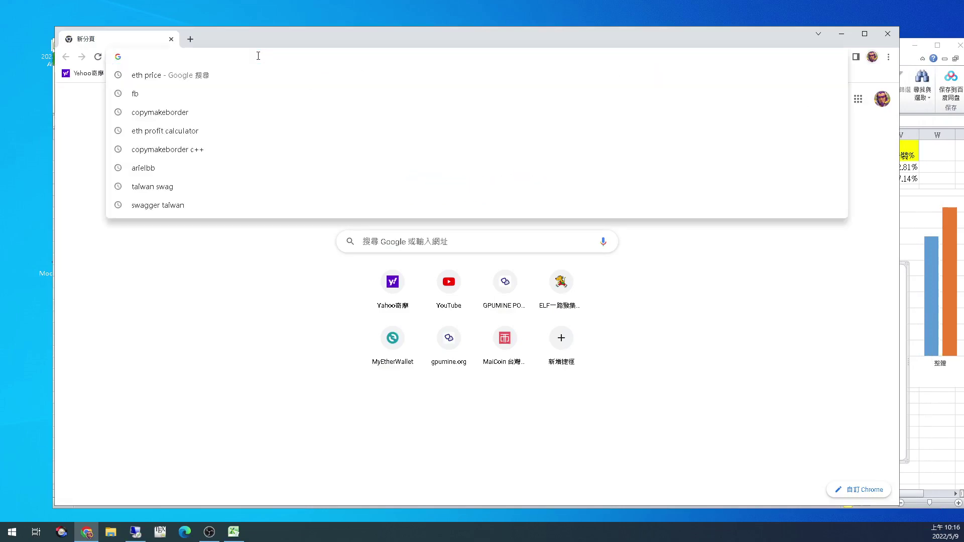
text(WIX)
key(Return)
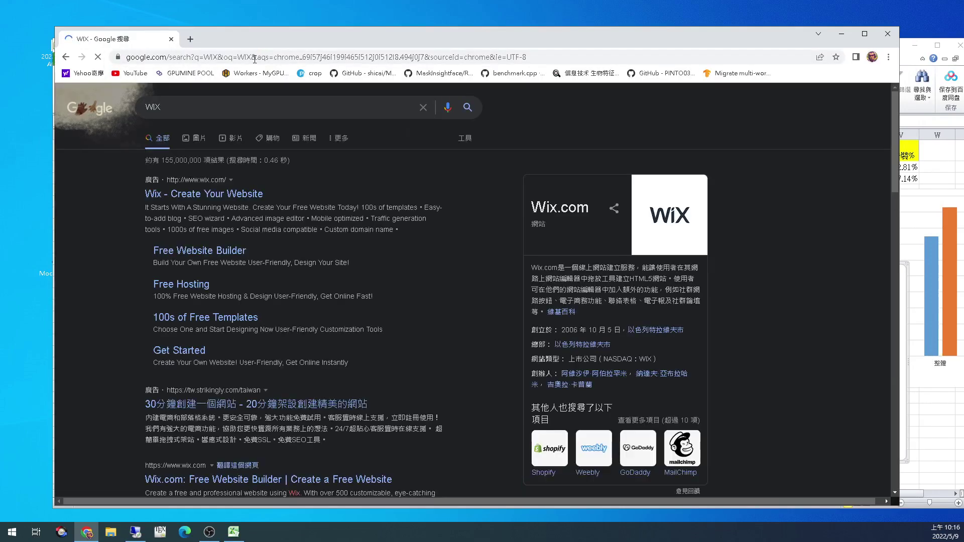
click(191, 194)
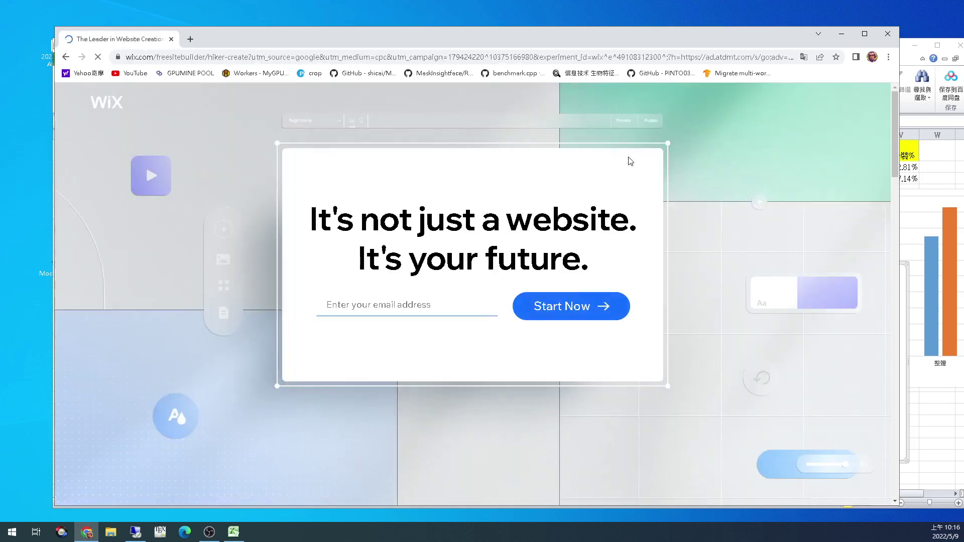
- Start on Wix with the saved school e-mail address and open the account's list of websites
click(400, 300)
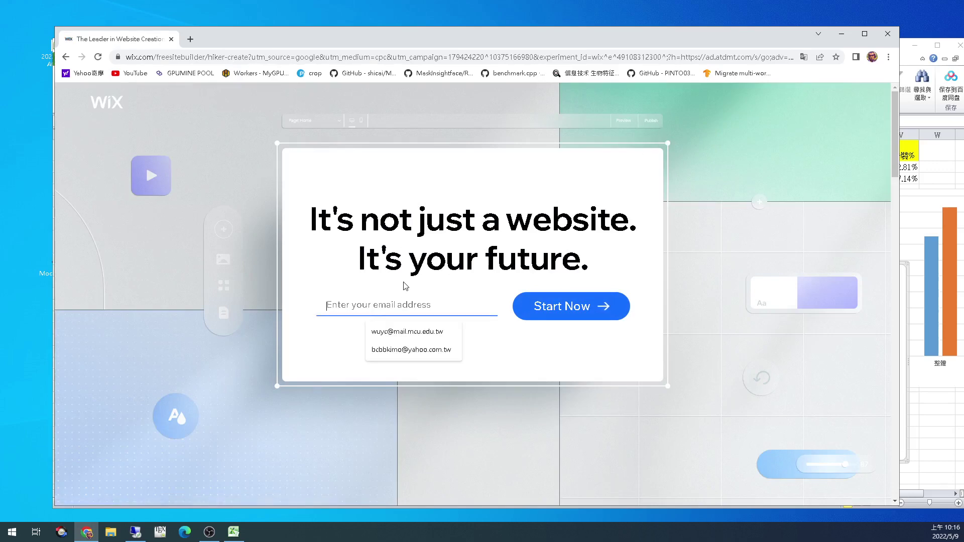
click(430, 332)
click(535, 318)
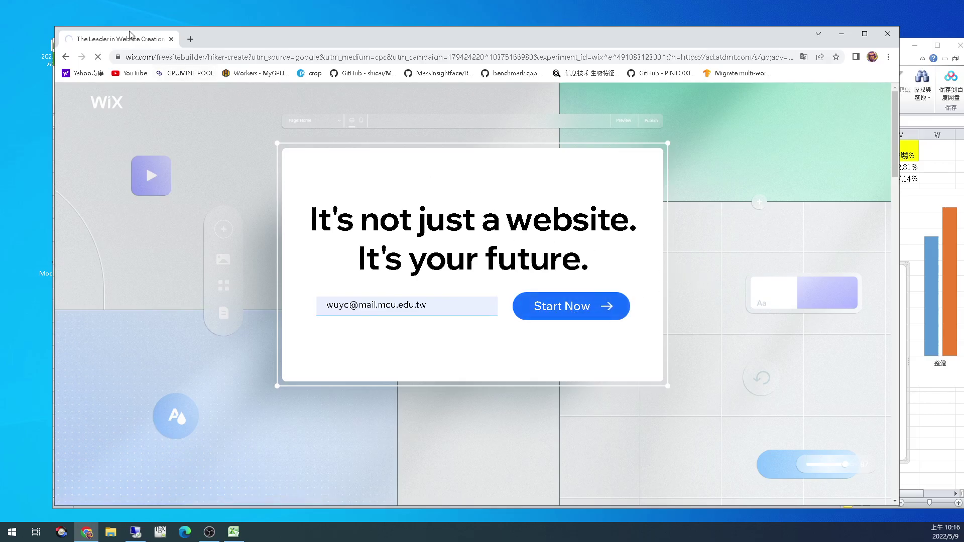
right_click(67, 57)
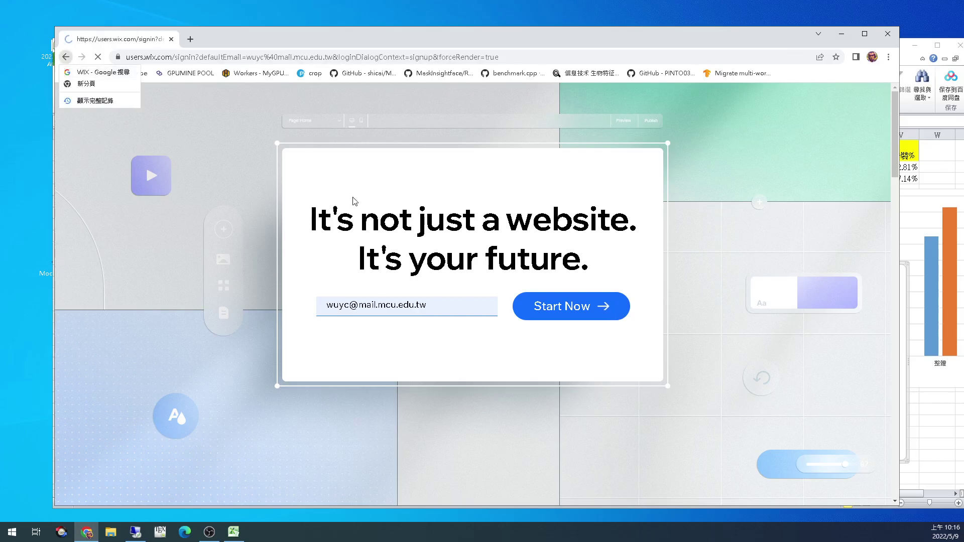
click(602, 269)
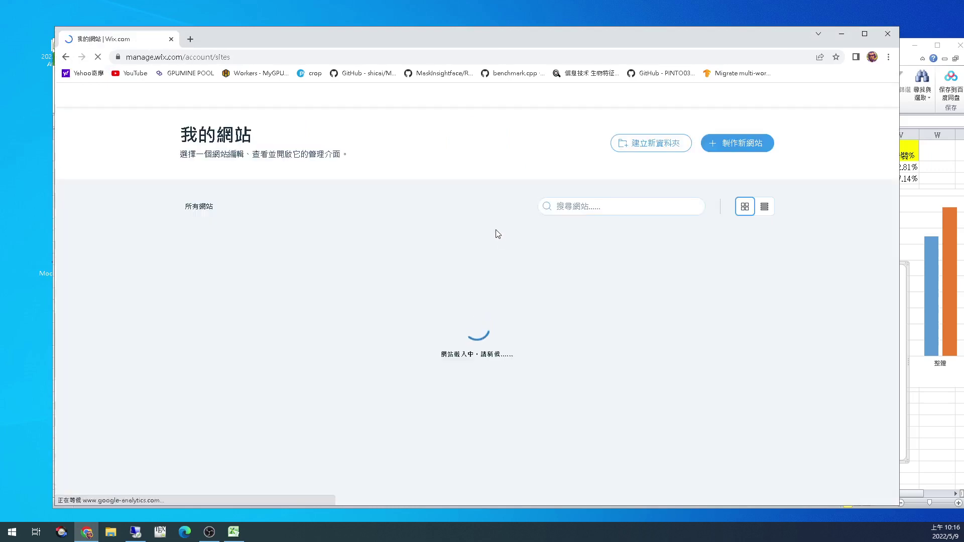
mouse_move(558, 365)
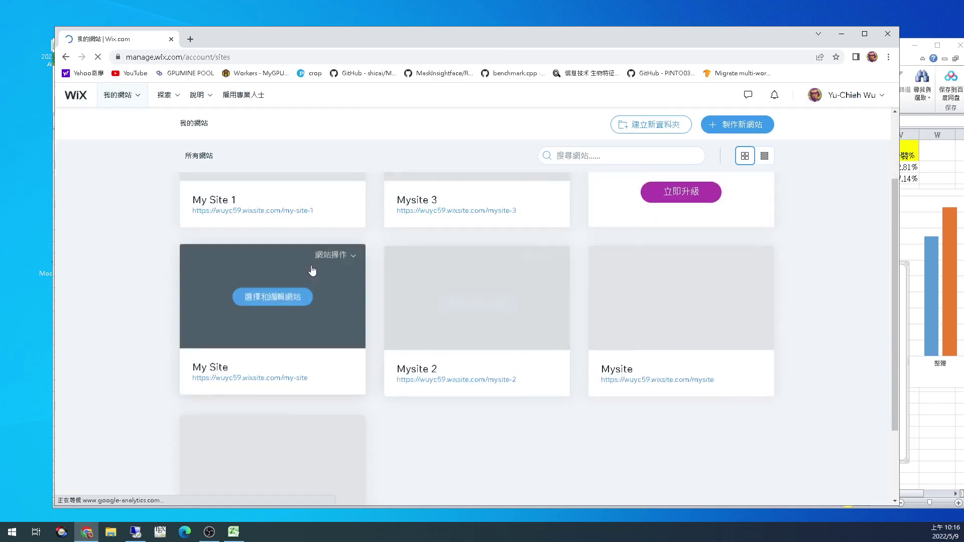
- Open the management dashboard of My Site, the 極速領域-輿情報告 site, and shift the browser window slightly over the desktop
scroll(380, 276, down, 3)
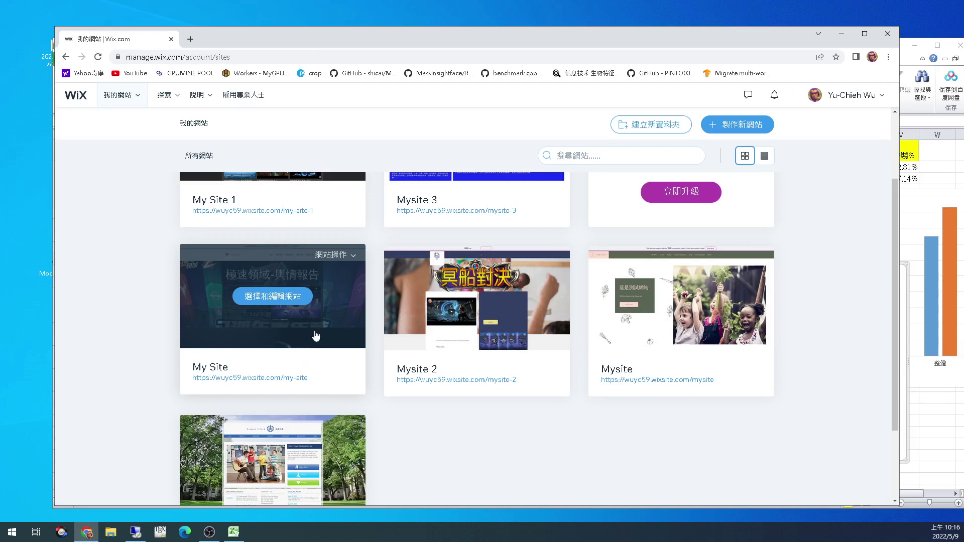
click(413, 267)
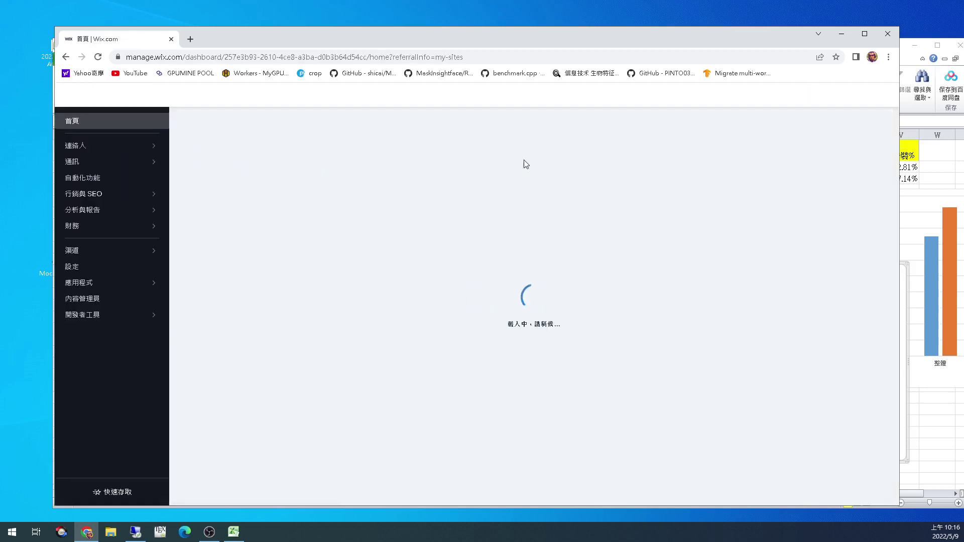
key(Print)
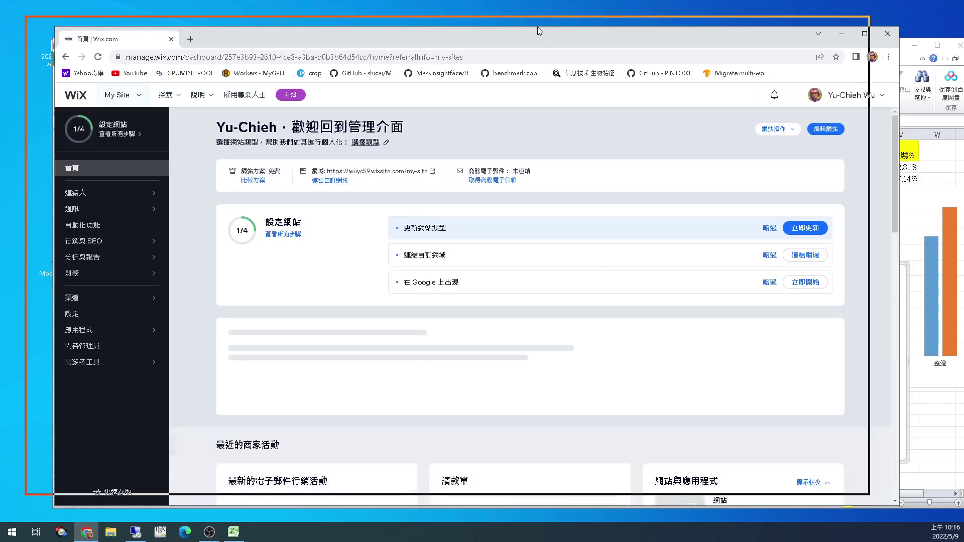
drag(562, 35, 544, 35)
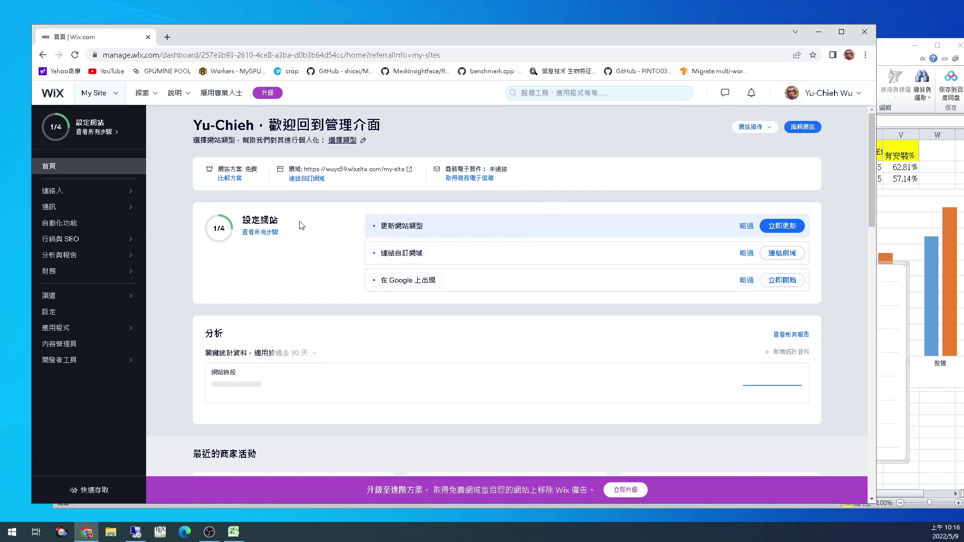
- Open the published version of My Site from the 網站與應用程式 section of its dashboard
click(752, 130)
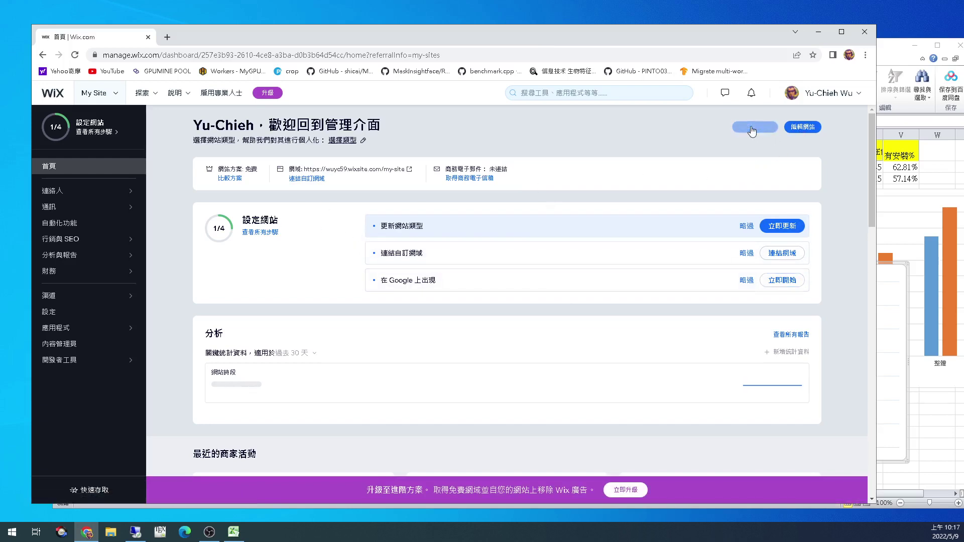
click(519, 146)
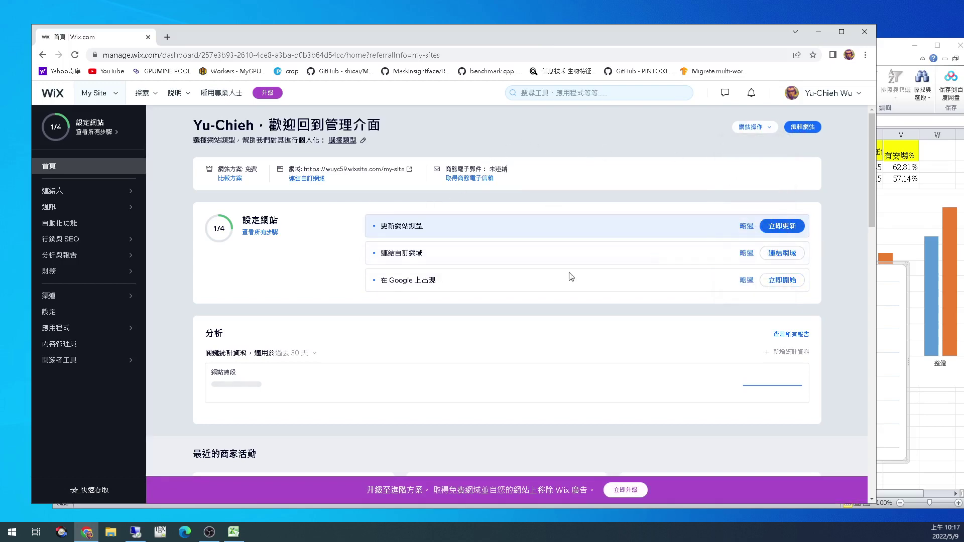
scroll(334, 267, down, 5)
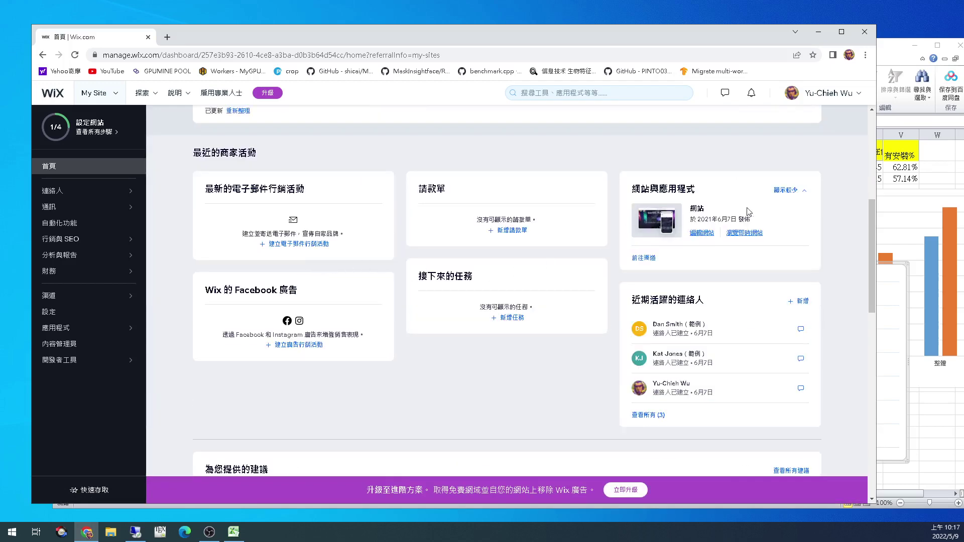
click(740, 234)
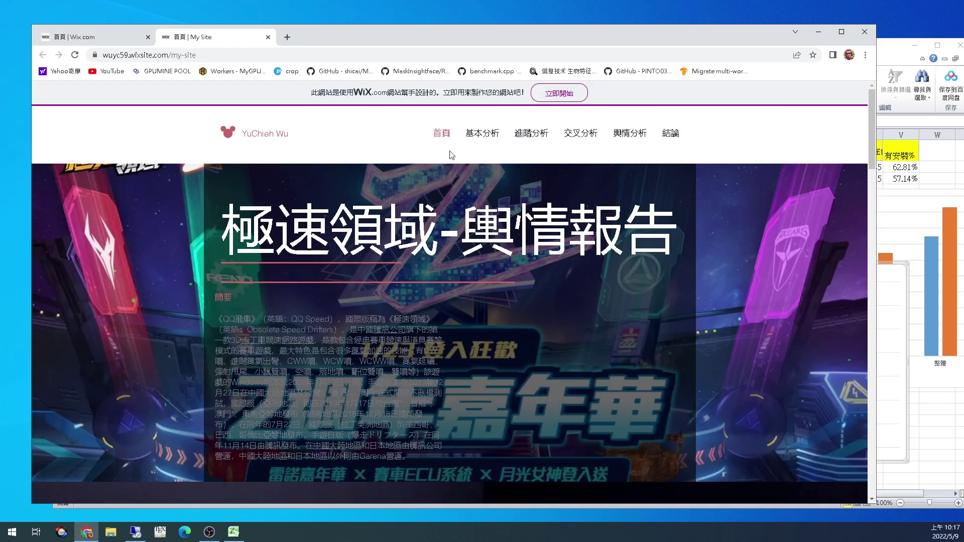
- Open the site's 基本分析 page and look through its pie charts and captions
click(482, 133)
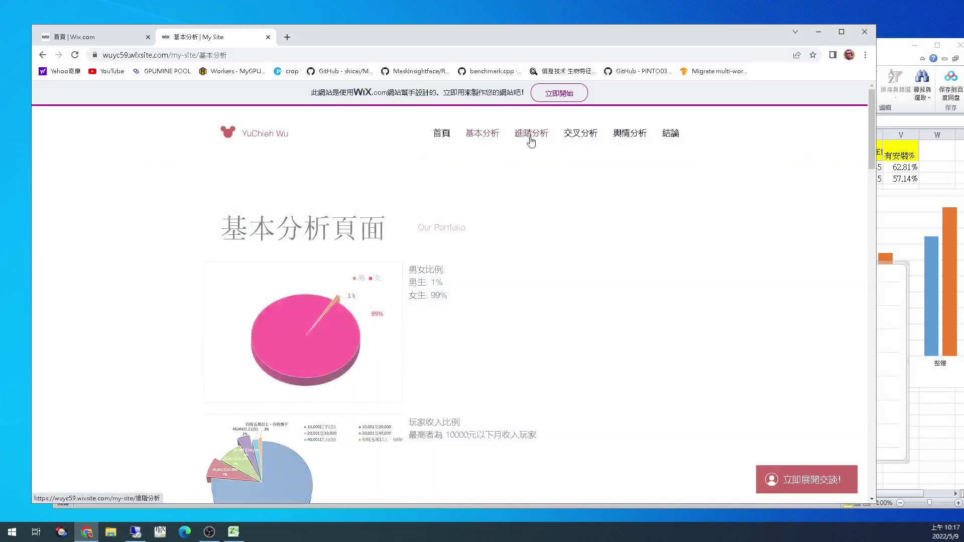
scroll(444, 286, down, 10)
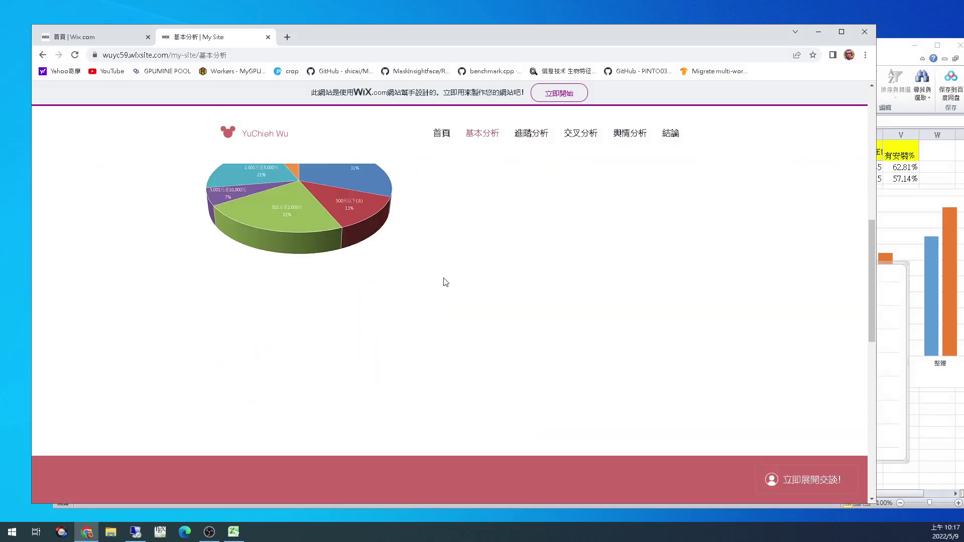
scroll(454, 261, up, 5)
scroll(450, 289, up, 3)
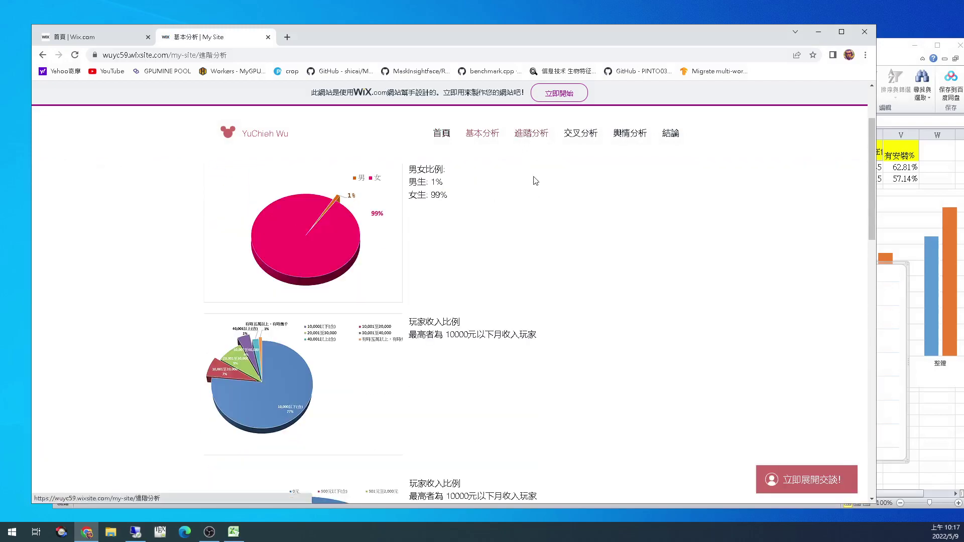
- Open the site's 進階分析 page and look through its bar charts and captions
click(531, 133)
scroll(496, 205, down, 10)
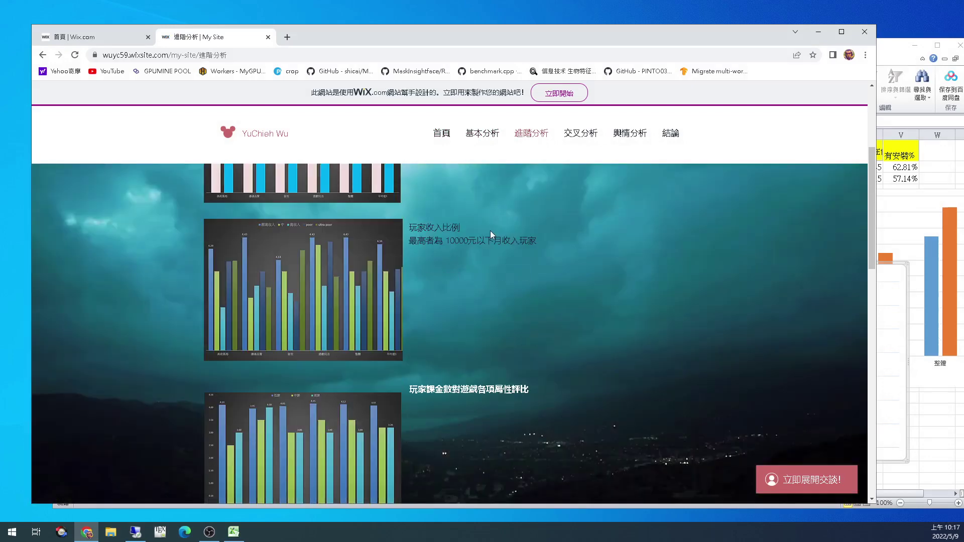
scroll(481, 261, up, 3)
scroll(497, 250, up, 5)
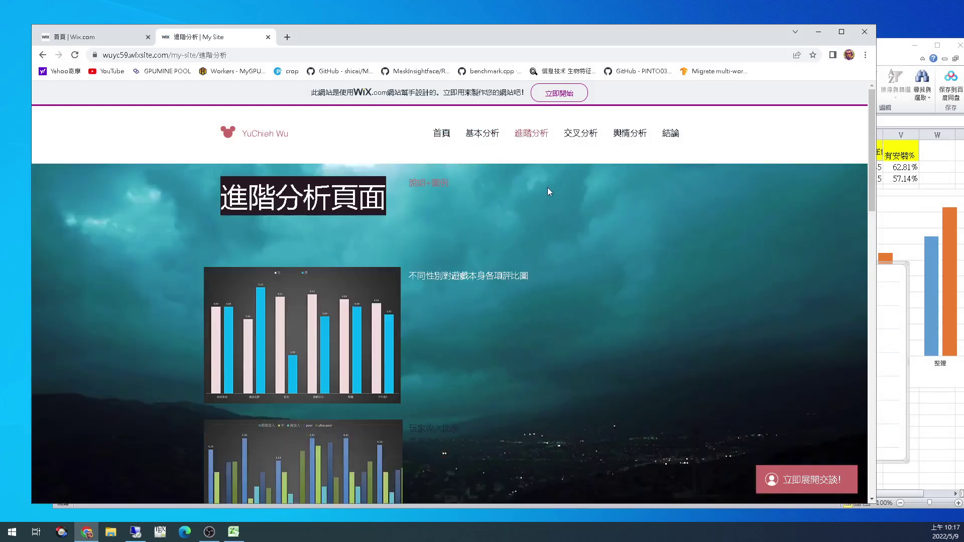
- Open the 交叉分析 page and examine its charts on whether different player types keep the game installed
click(581, 134)
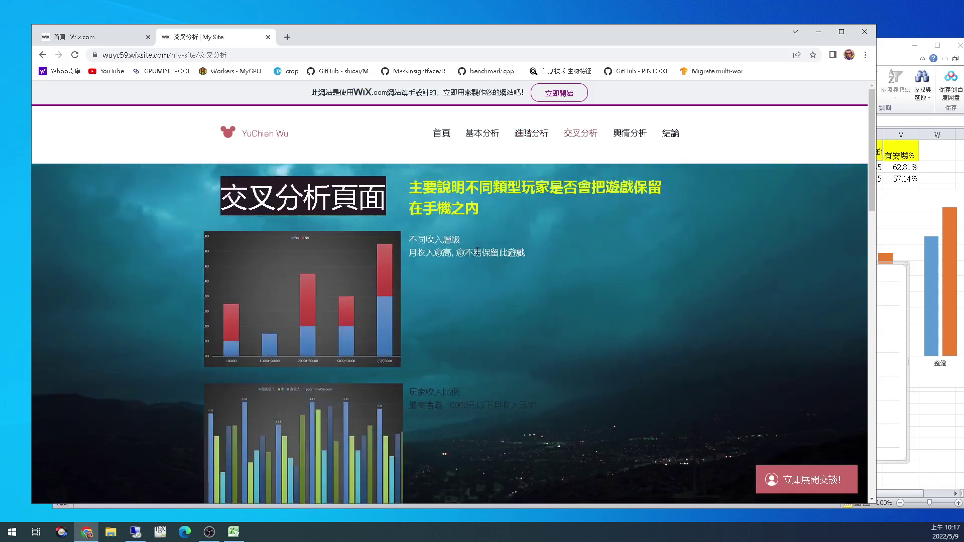
scroll(517, 223, down, 3)
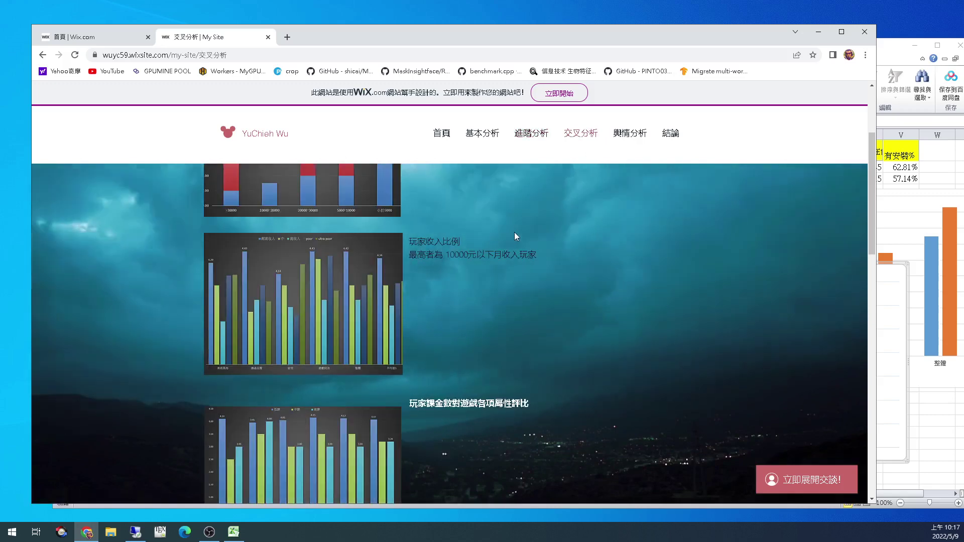
scroll(515, 234, down, 3)
scroll(482, 276, up, 1)
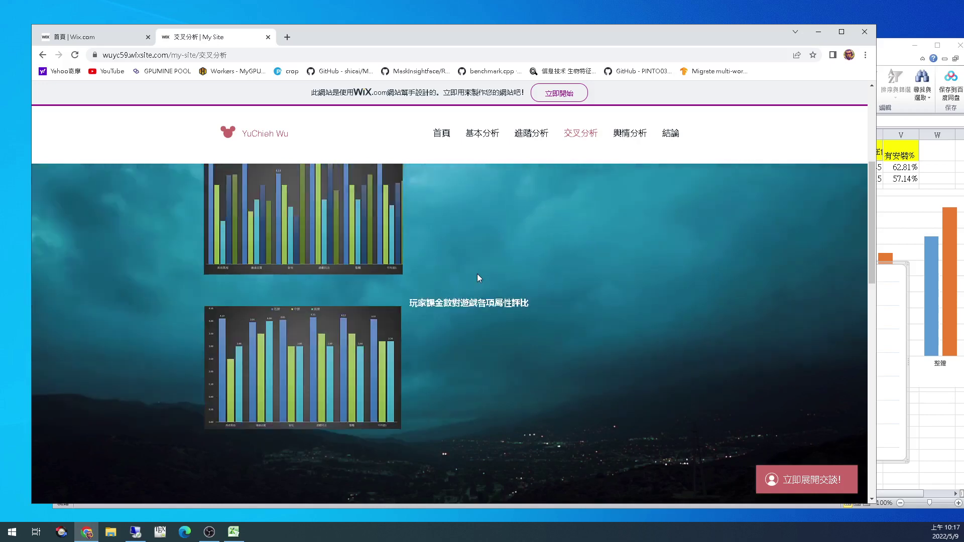
scroll(479, 277, up, 5)
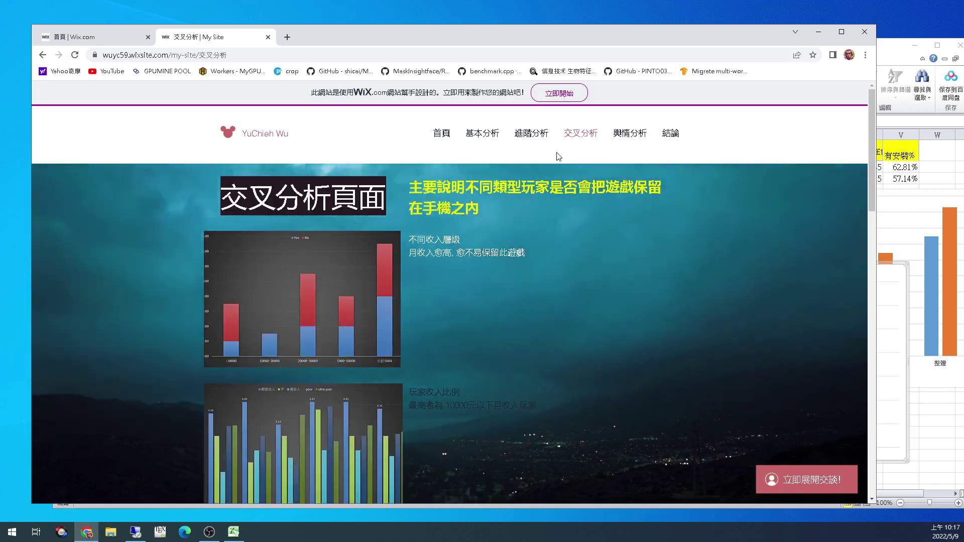
- Look over the 輿情分析 page and open its 原始資料 subpage with the XLS download
click(623, 138)
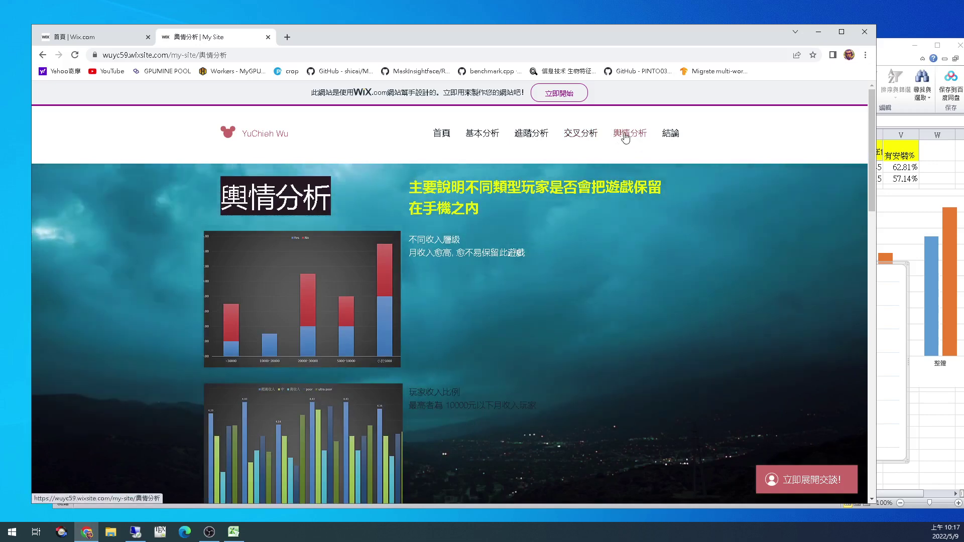
scroll(588, 210, down, 2)
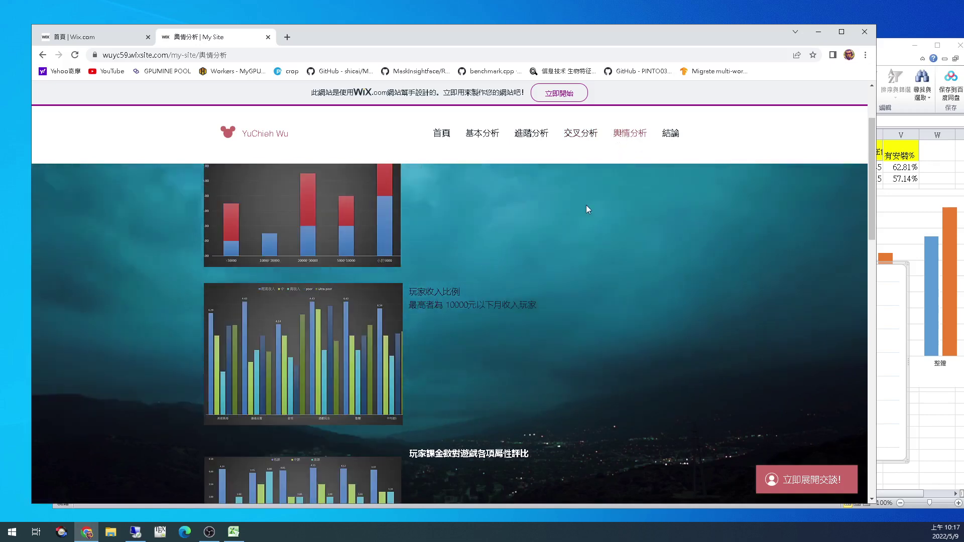
scroll(588, 210, up, 3)
click(631, 157)
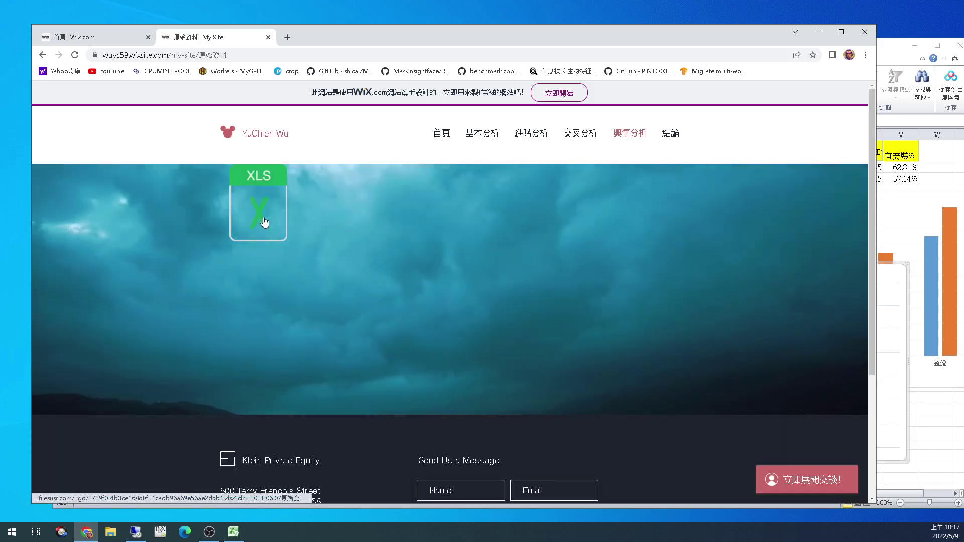
- Open the QA subpage of 輿情分析 and examine the AvsB and AvsC consistency pie charts
mouse_move(623, 140)
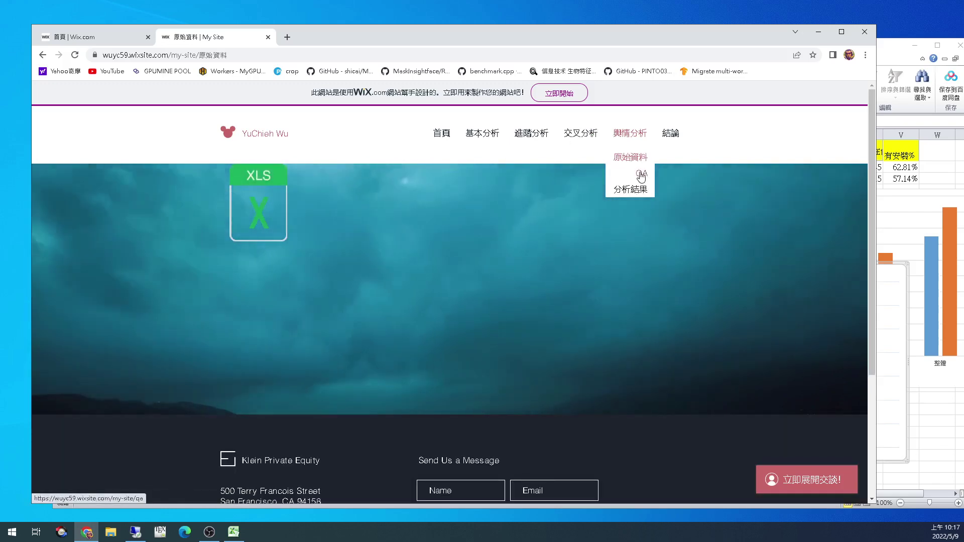
click(641, 176)
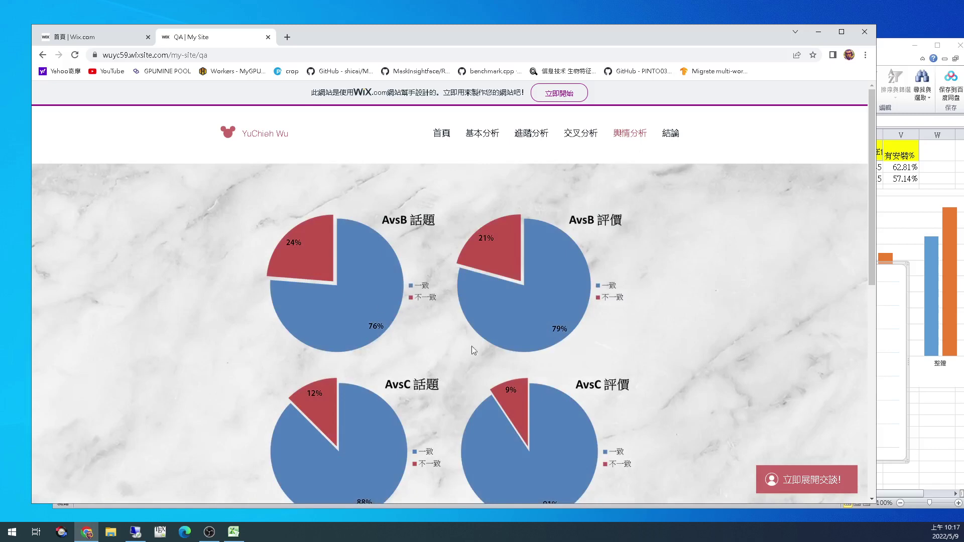
scroll(539, 246, down, 4)
scroll(542, 244, up, 4)
- Open the 分析結果 subpage of 輿情分析 and examine its topic and rating pie charts and the P/N比 chart
mouse_move(621, 133)
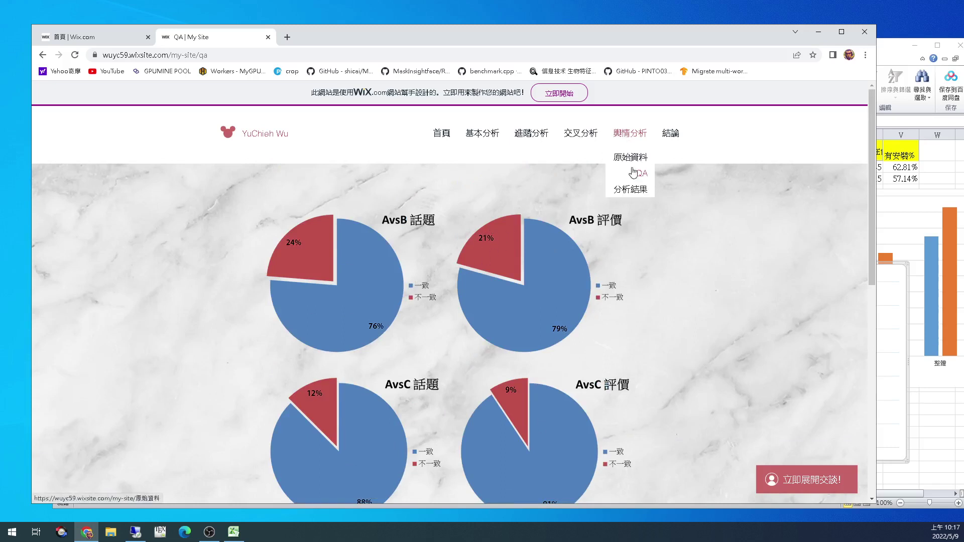
click(630, 189)
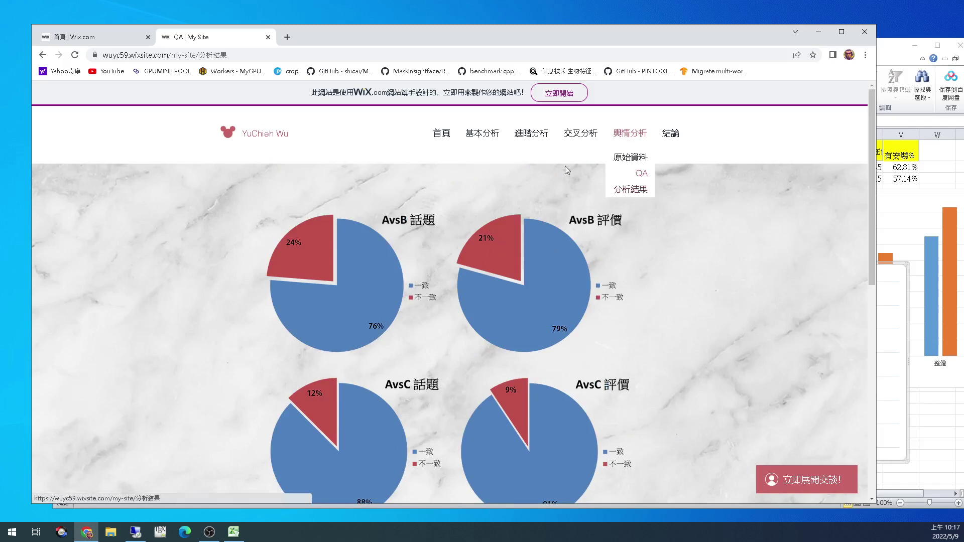
scroll(517, 277, down, 4)
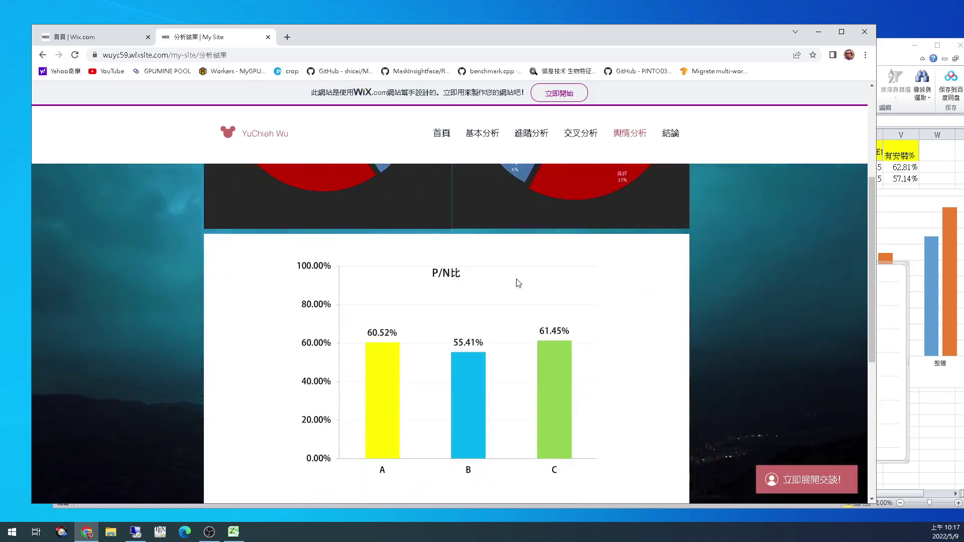
scroll(511, 292, up, 6)
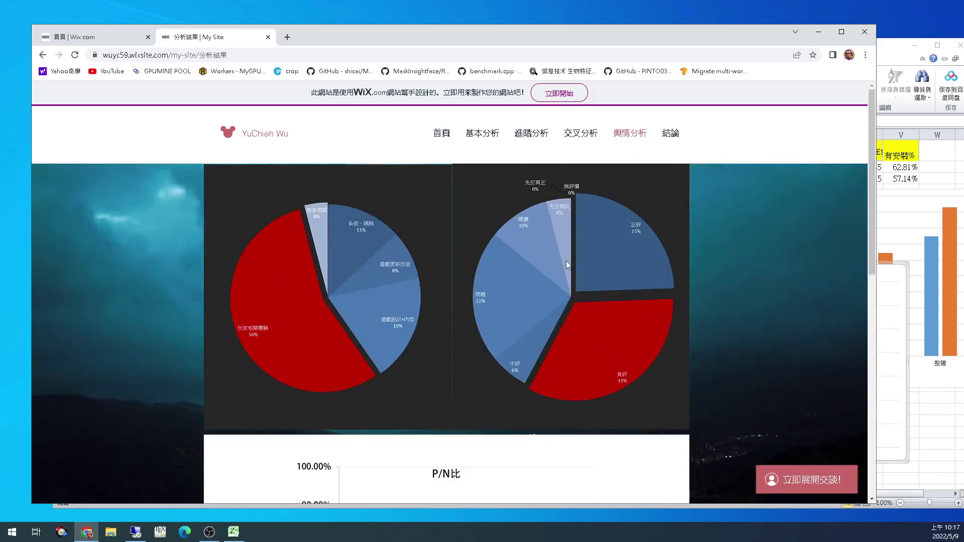
scroll(597, 221, down, 1)
- Open the site's 結論 page and glance at the comparison charts in the Excel workbook before returning to the site
click(671, 133)
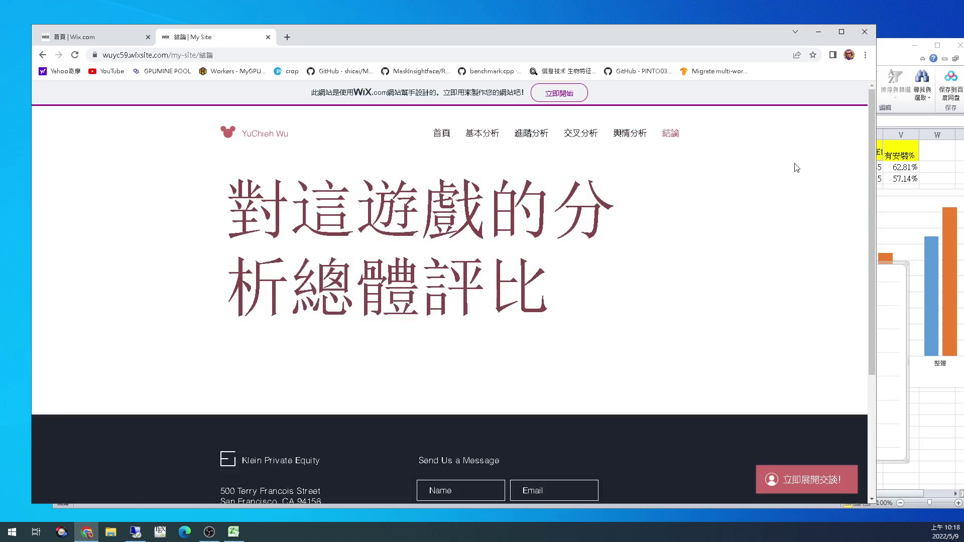
click(904, 230)
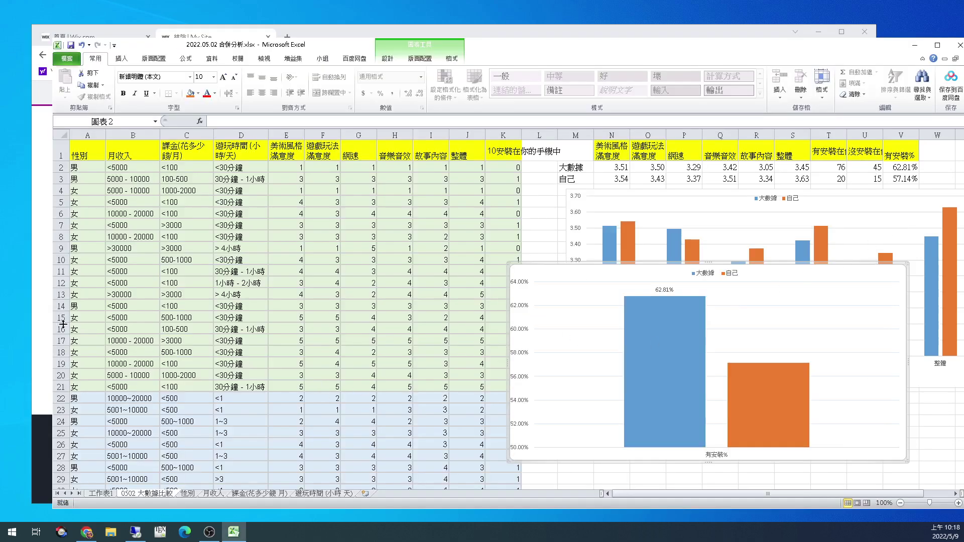
click(44, 332)
- Revisit the site's 基本分析, 進階分析 and 交叉分析 pages in turn
click(482, 133)
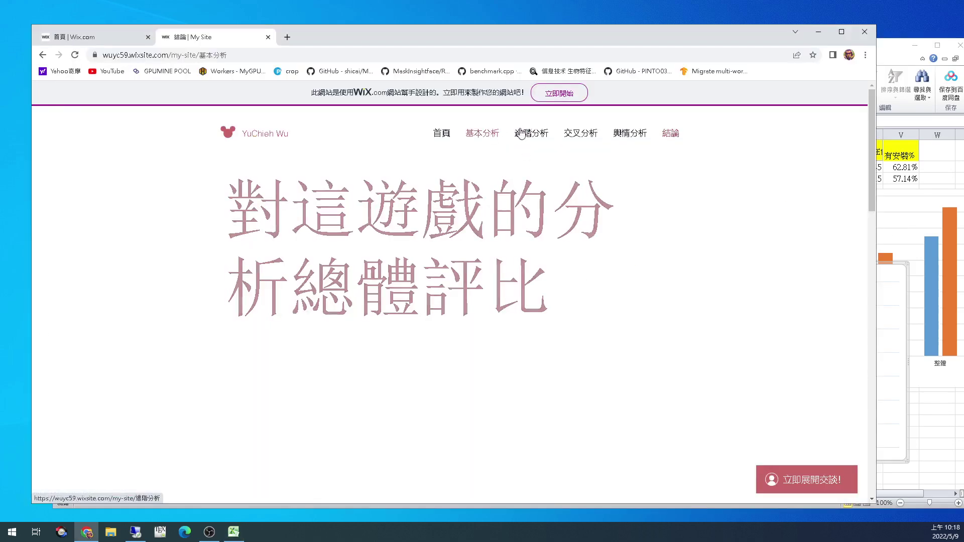
click(525, 133)
click(572, 134)
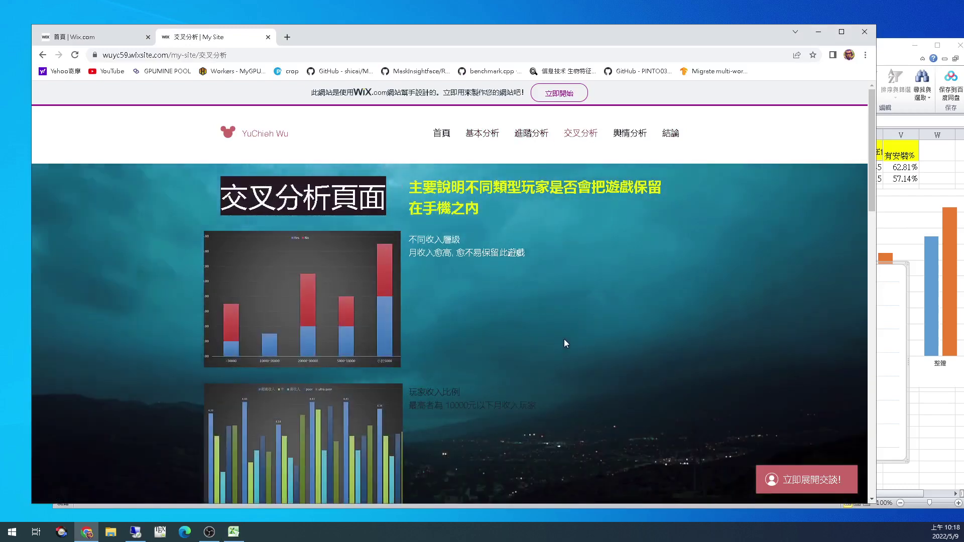
- Move the browser window up a little and switch to Excel to view the 大數據 and 自己 comparison charts
mouse_move(630, 134)
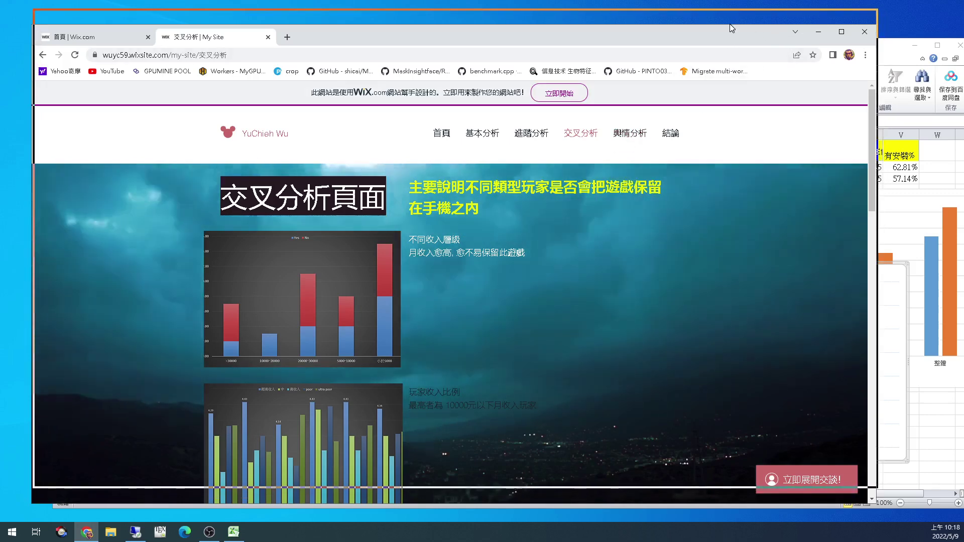
drag(731, 23, 728, 7)
click(885, 406)
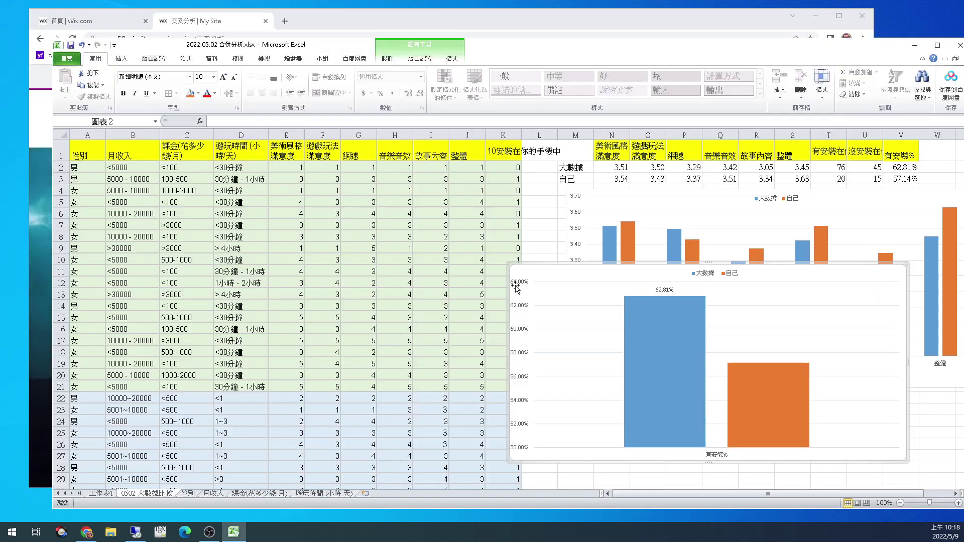
- Return to the browser and search Google for "aPP STORE" in a new tab
click(469, 16)
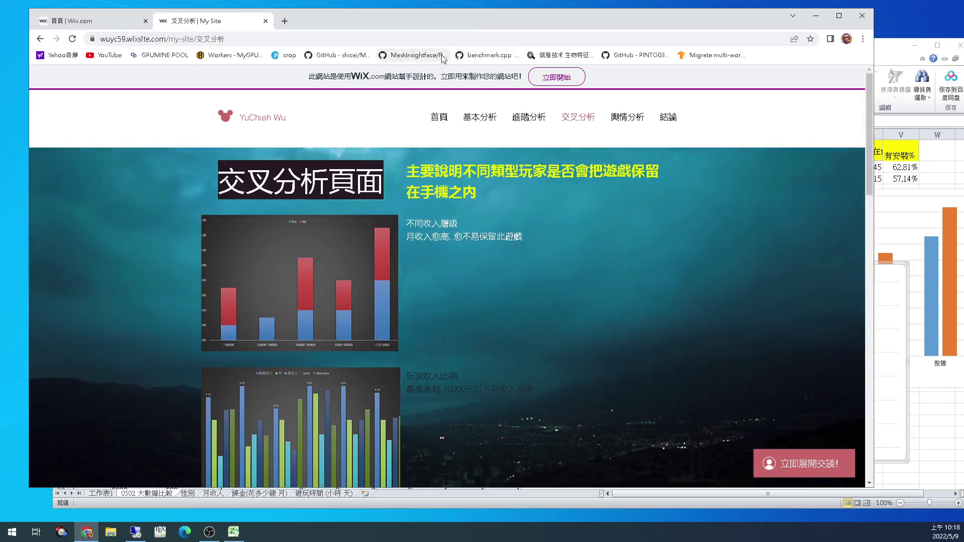
click(286, 20)
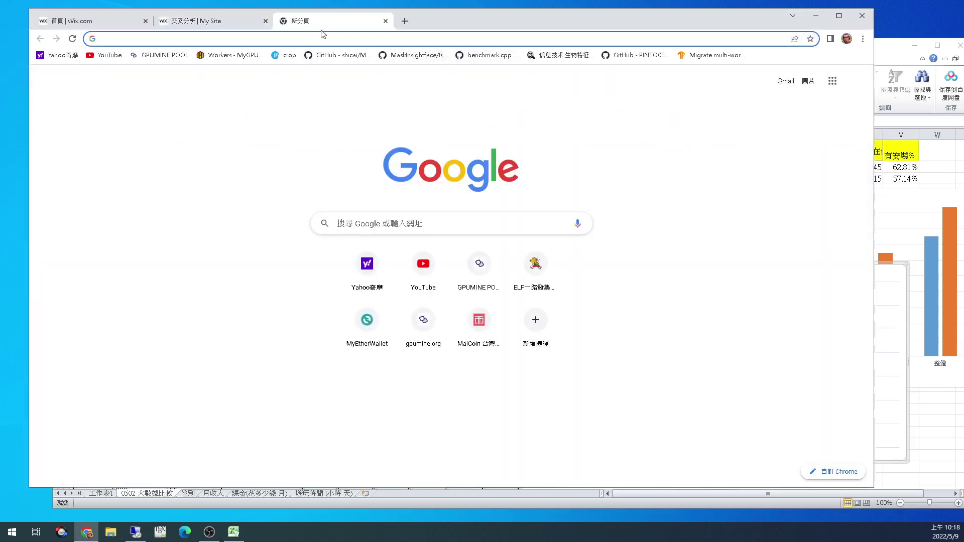
text(aPP STORE)
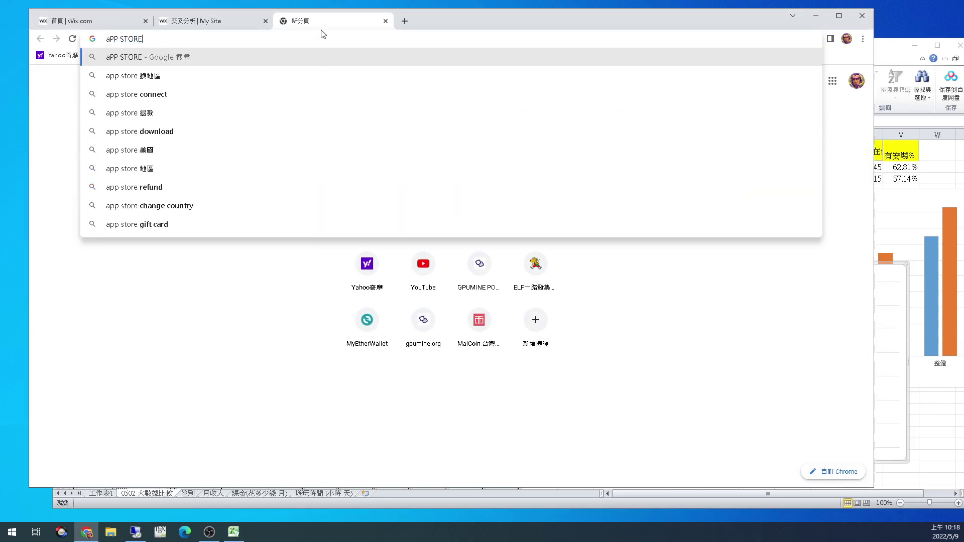
key(Return)
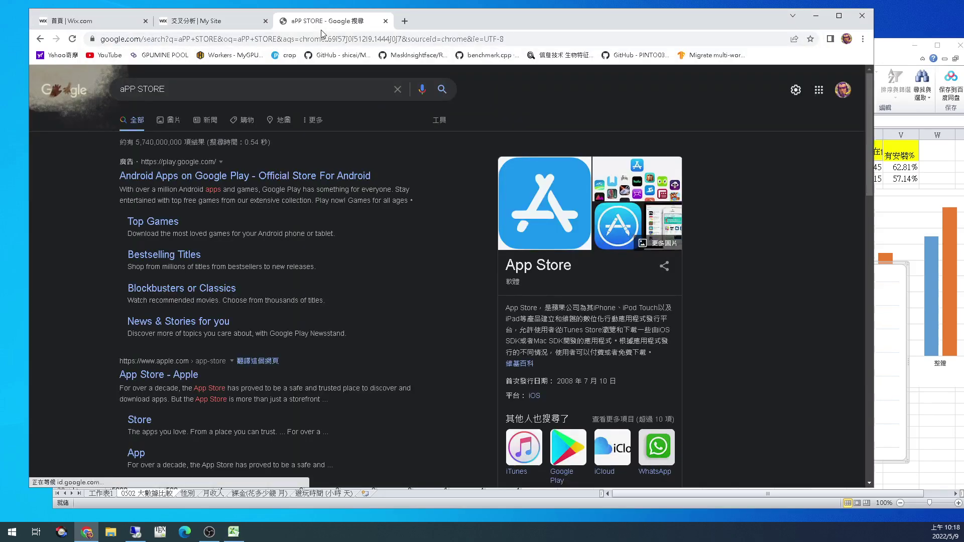
- Replace the Google search query with "google play" and run the search
key(ctrl+a)
text(g)
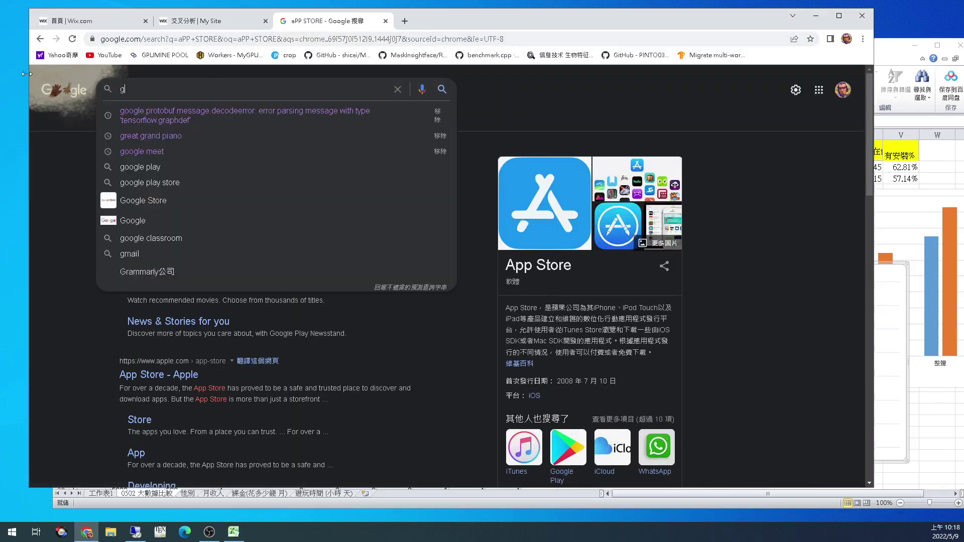
text(oogle play)
key(Return)
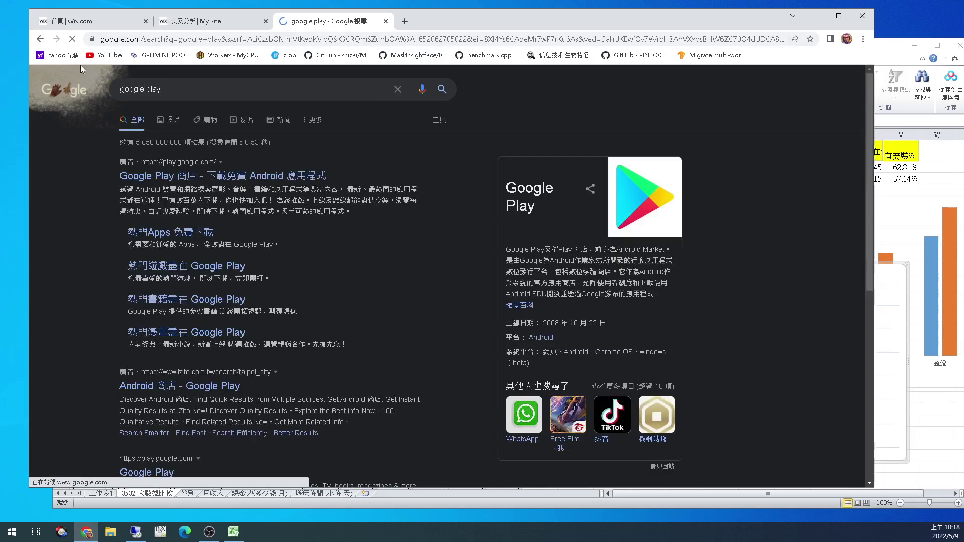
- Refine the search to "google play 絕地求生" and open the PUBG MOBILE：絕地求生M listing from the results
click(186, 93)
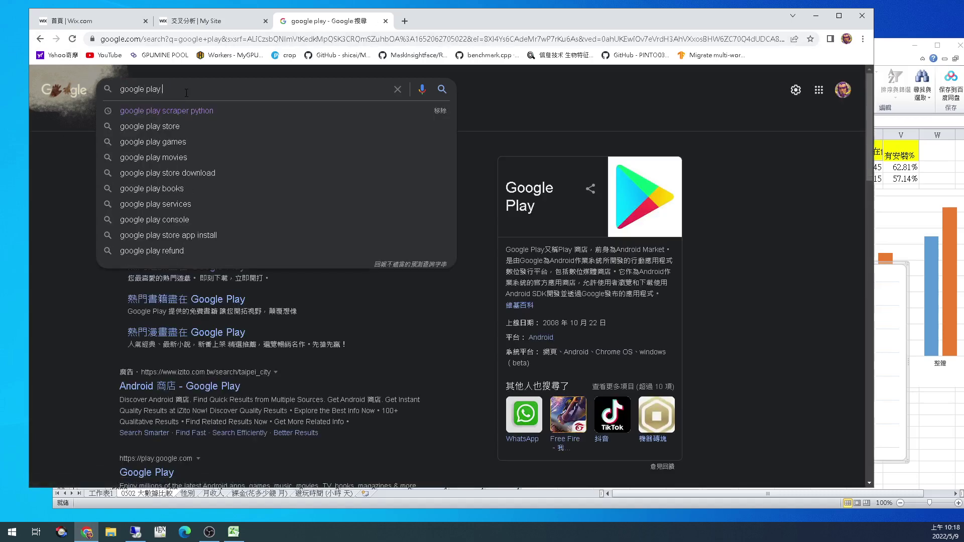
text(絕地)
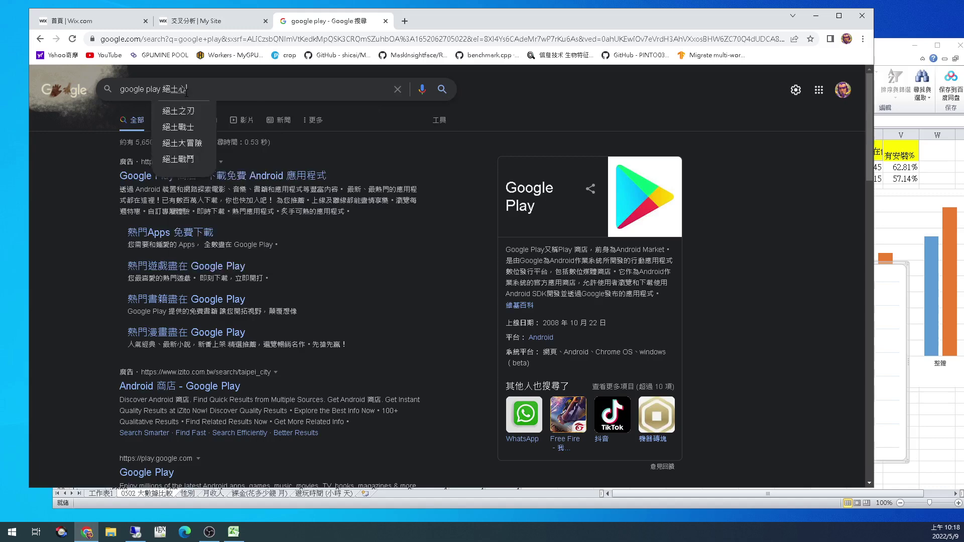
text(求生)
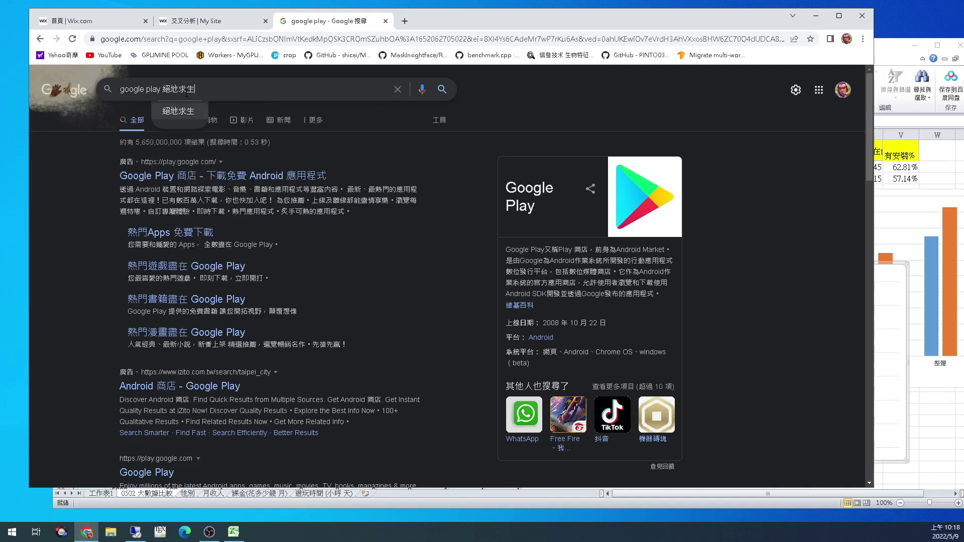
key(Return)
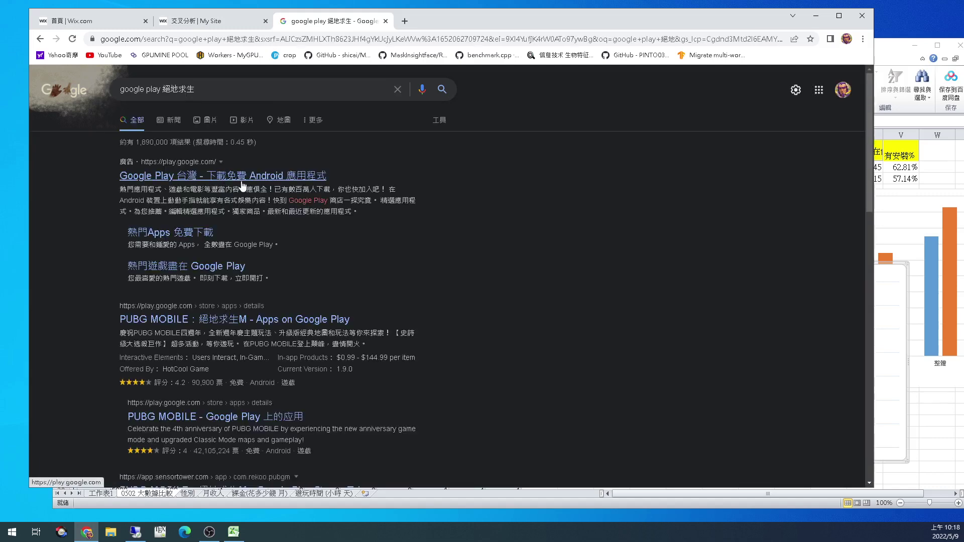
click(302, 321)
- Examine the game listing's reviews and additional information, and expand its full description
scroll(408, 234, down, 7)
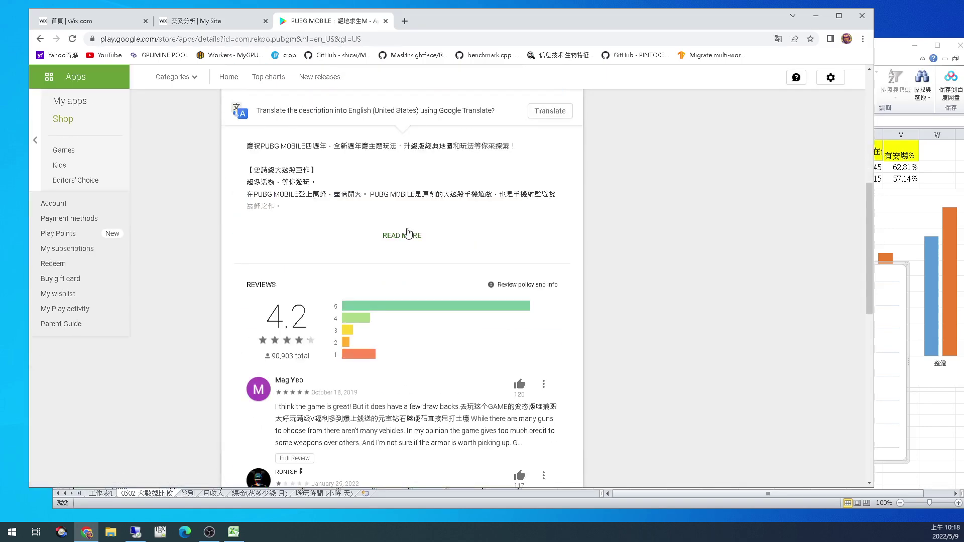
scroll(472, 276, down, 4)
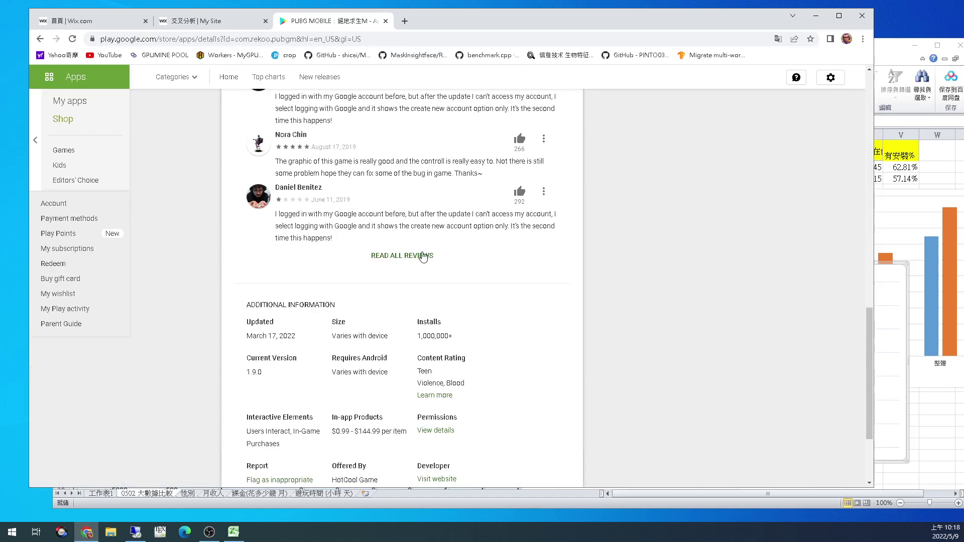
scroll(416, 250, up, 20)
scroll(436, 342, down, 9)
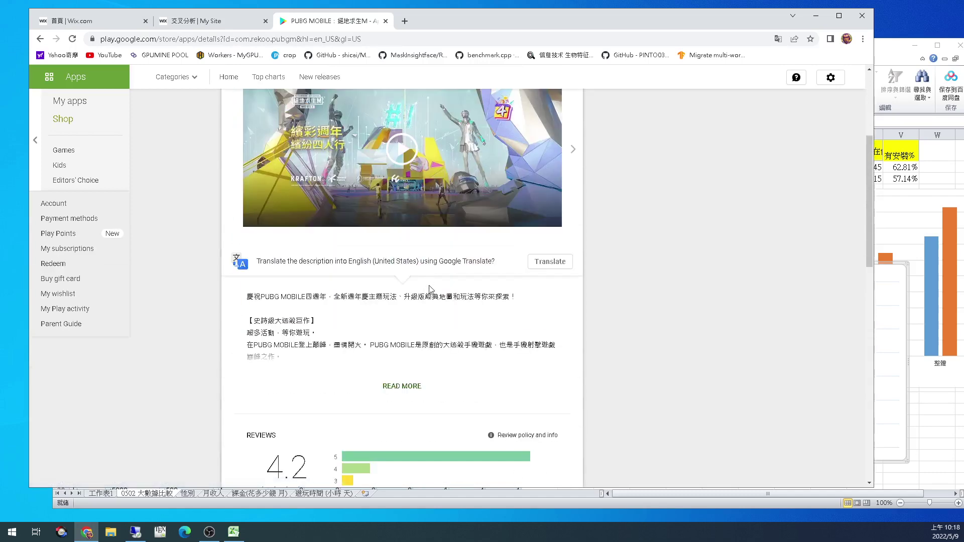
click(400, 236)
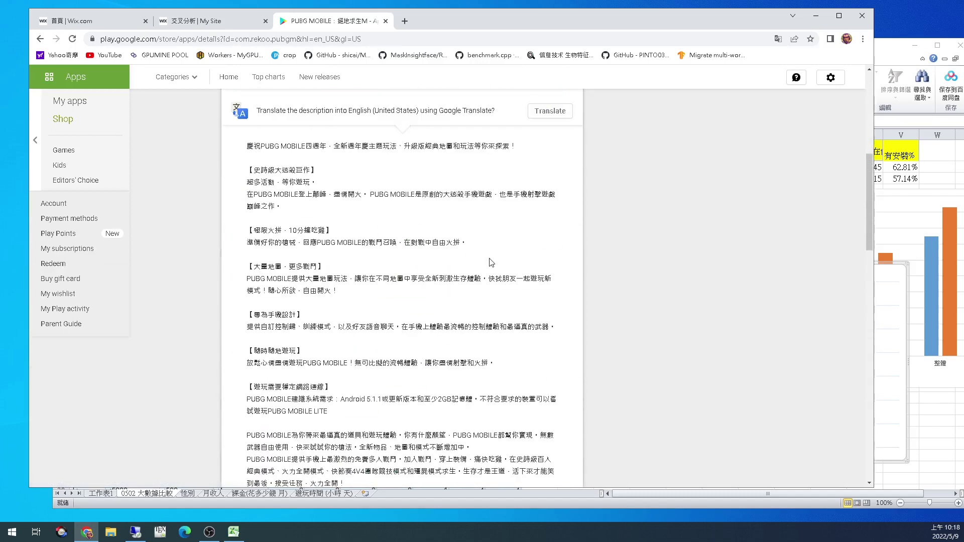
scroll(514, 220, up, 7)
scroll(548, 307, down, 3)
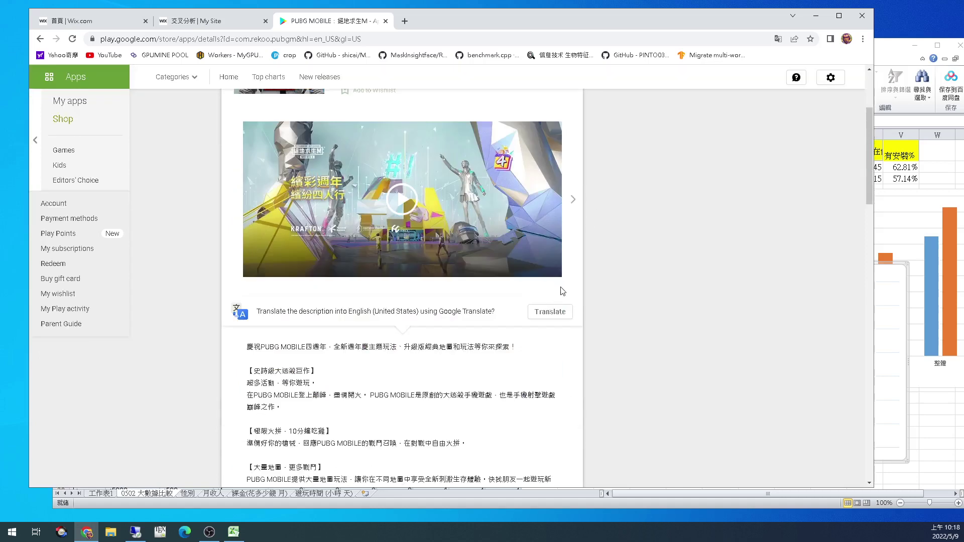
scroll(652, 261, up, 3)
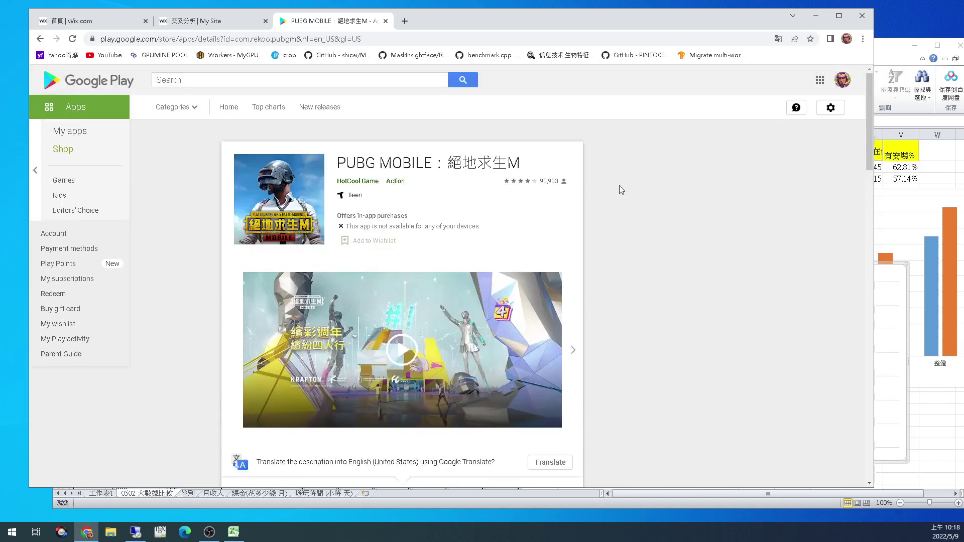
- Translate the game's description into English, restore the Chinese text, and skim down to the reviews
scroll(427, 241, down, 3)
click(550, 312)
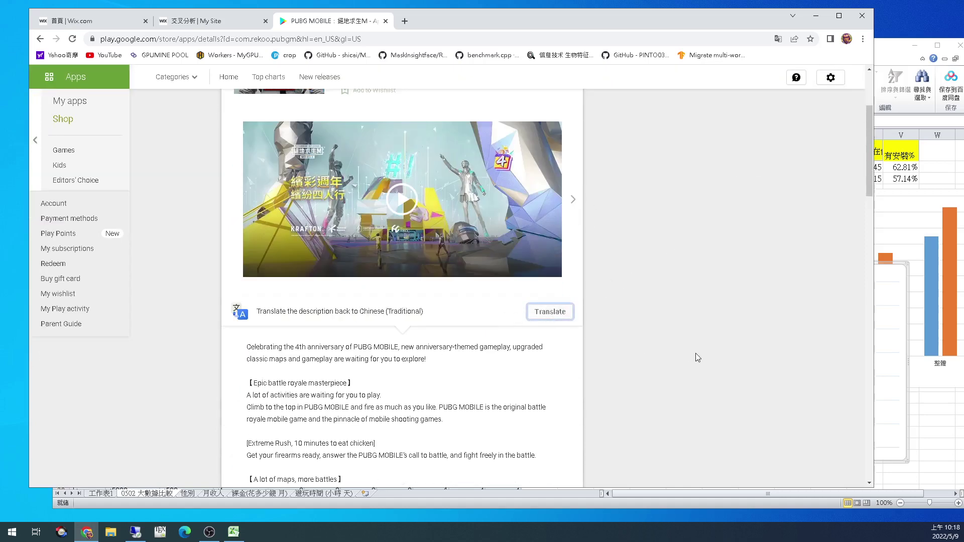
click(552, 312)
scroll(700, 336, down, 10)
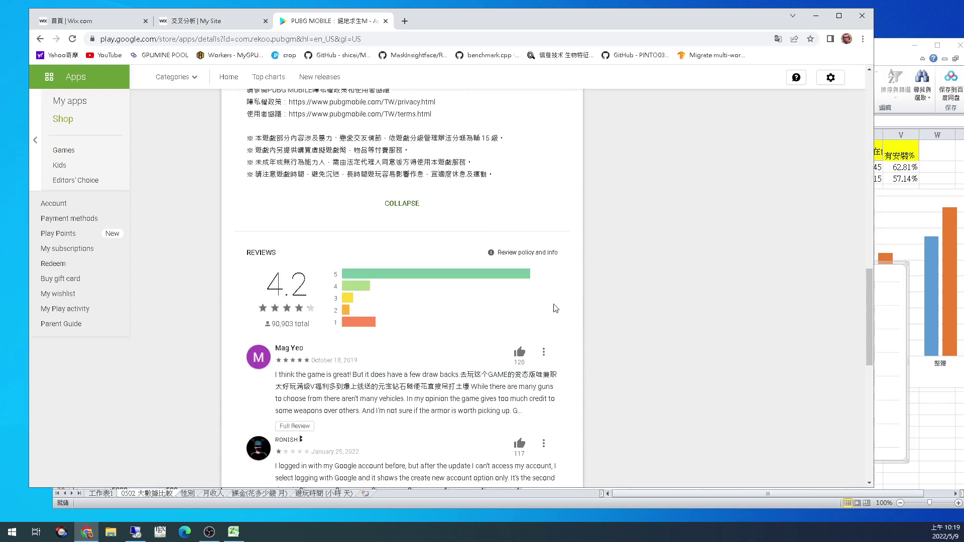
scroll(248, 193, up, 15)
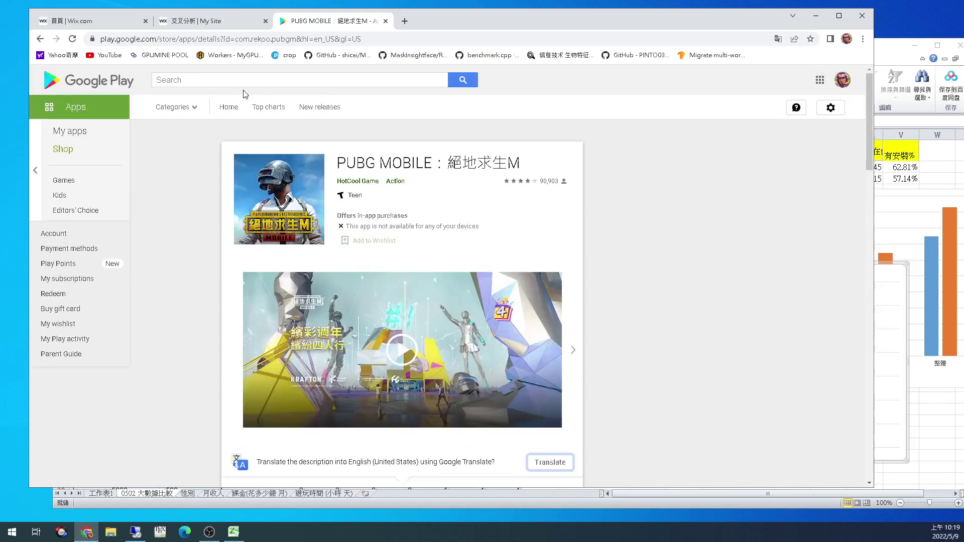
- Highlight 絕地求生 in the game title, visit the Google Play home page, and go back to the Google search results
drag(461, 162, 510, 162)
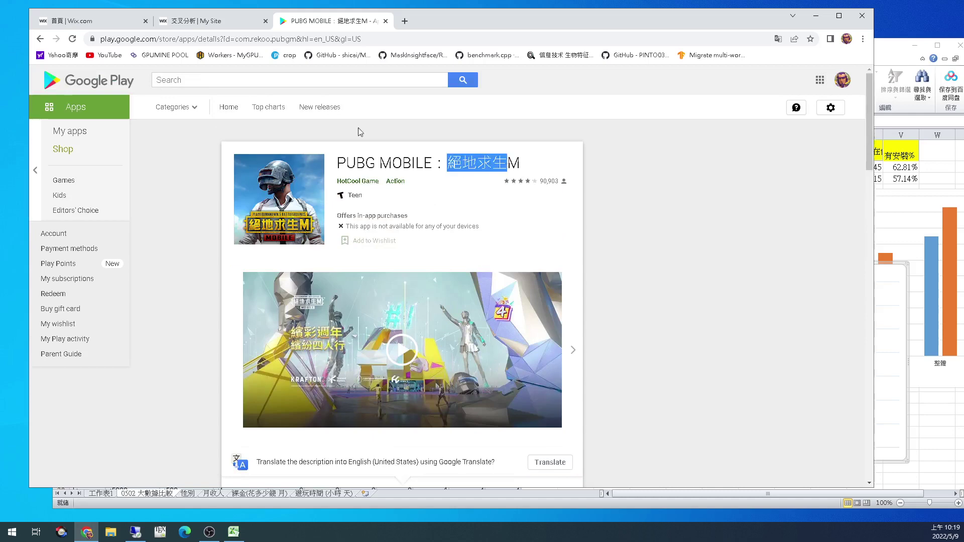
click(113, 85)
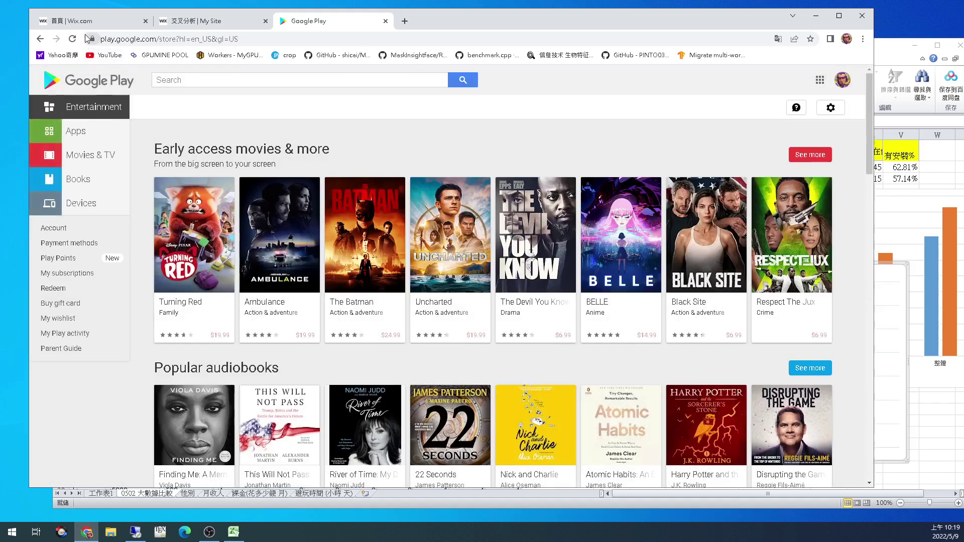
click(39, 39)
click(39, 40)
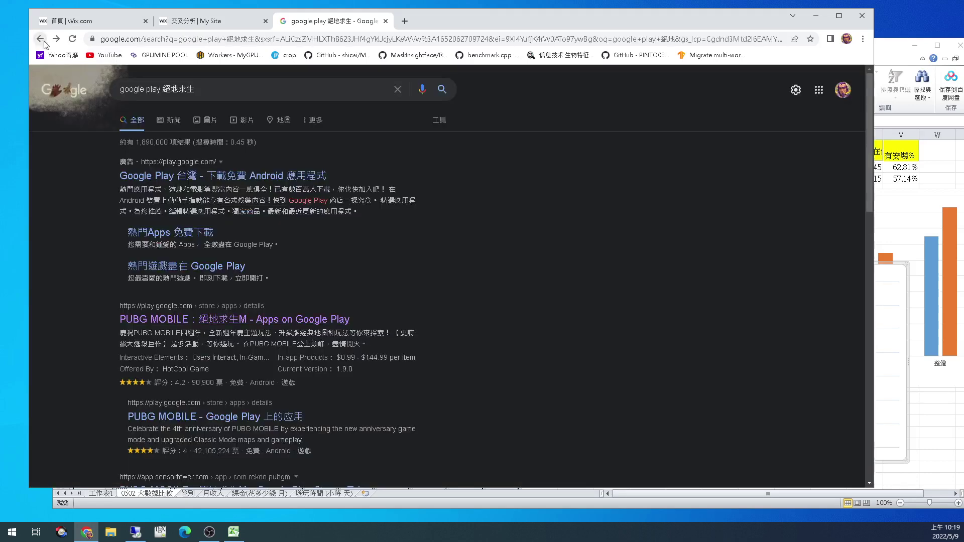
- Open the Google Play 台灣 result and search the store for 絕地求生
click(276, 180)
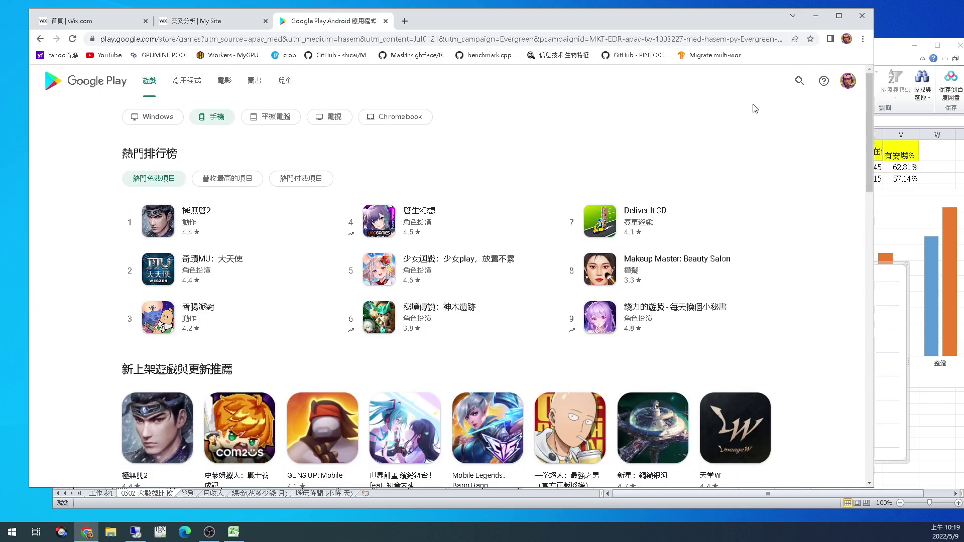
click(799, 81)
text(絕地求生)
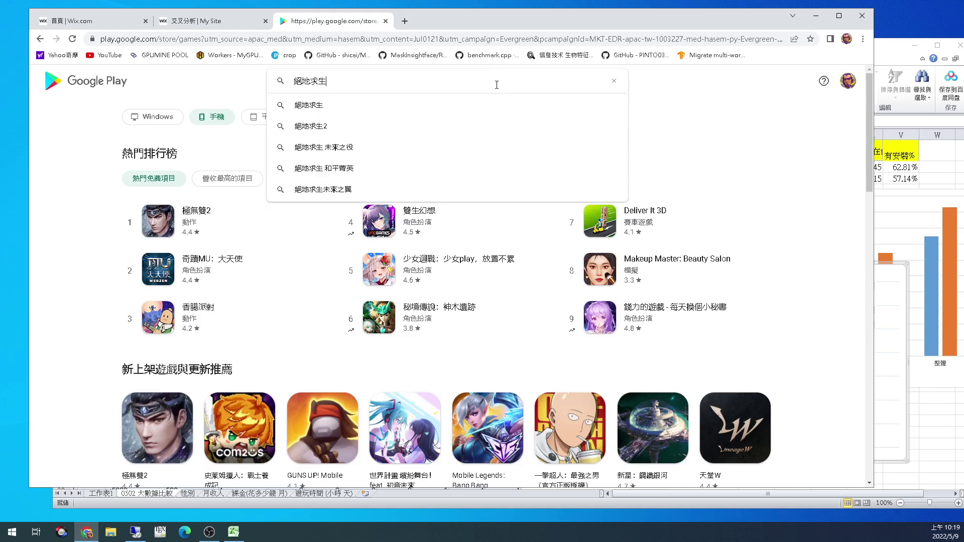
key(Return)
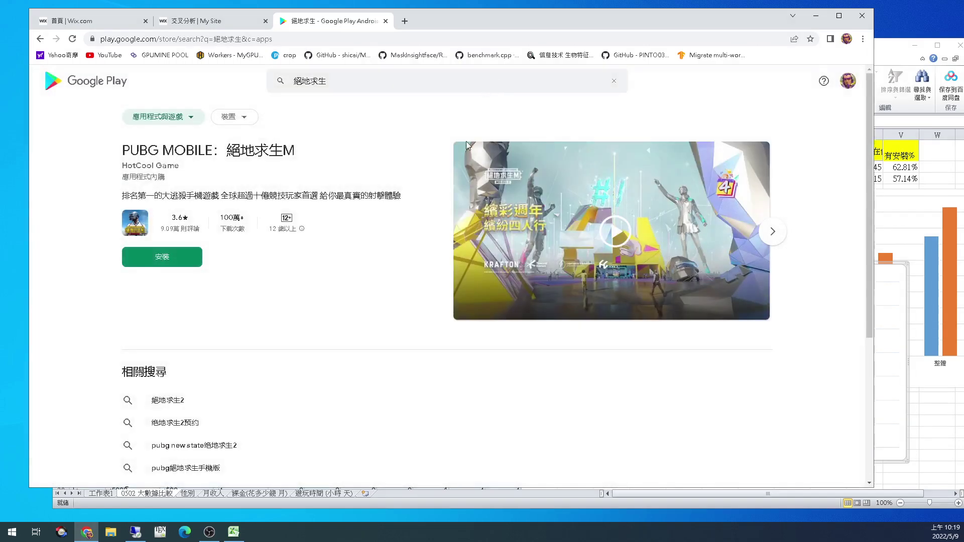
- Open the PUBG MOBILE：絕地求生M page from the store results and choose to view its details instead of installing
scroll(248, 204, down, 4)
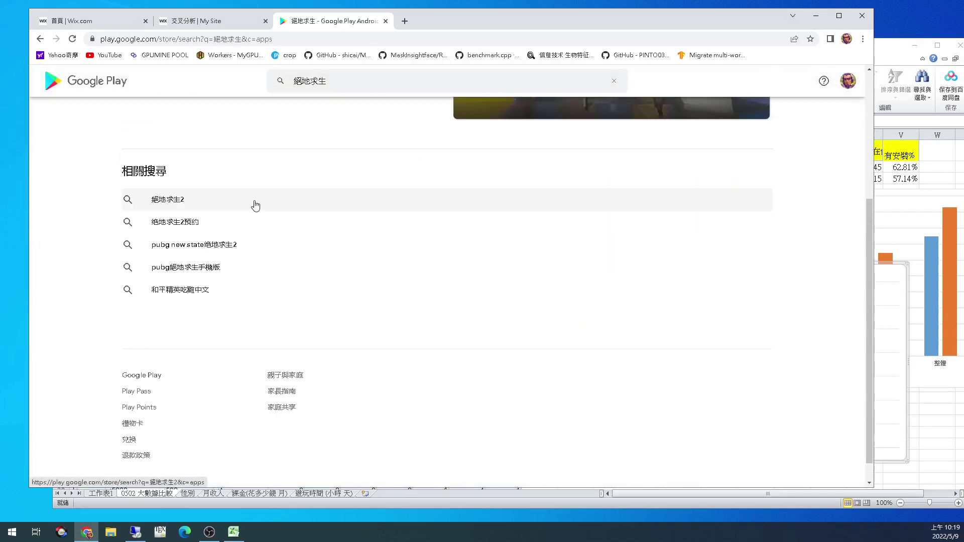
scroll(254, 205, up, 4)
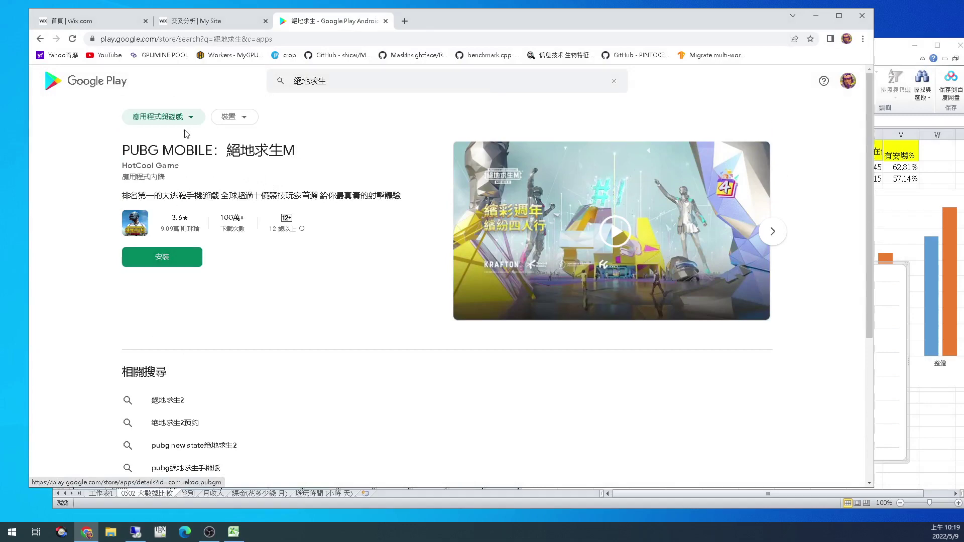
click(160, 117)
click(384, 160)
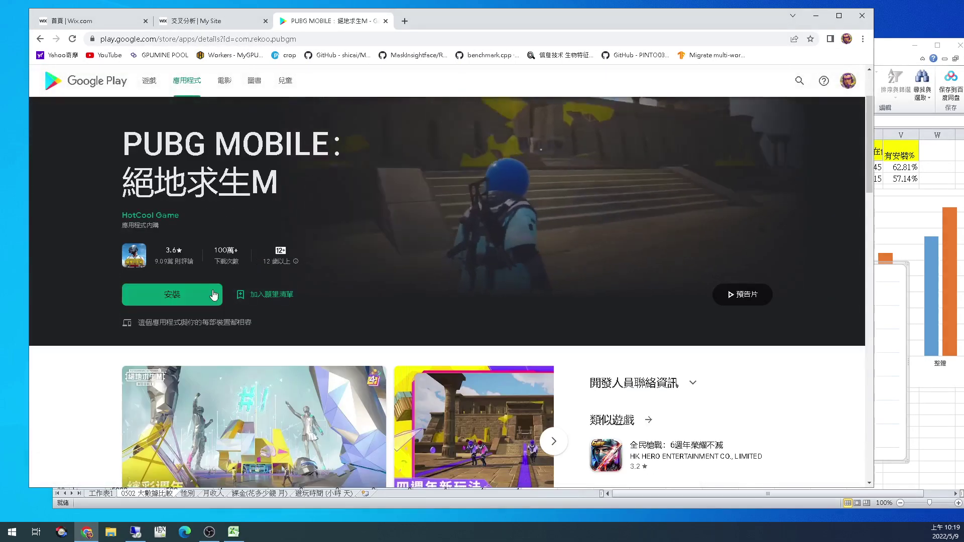
click(191, 296)
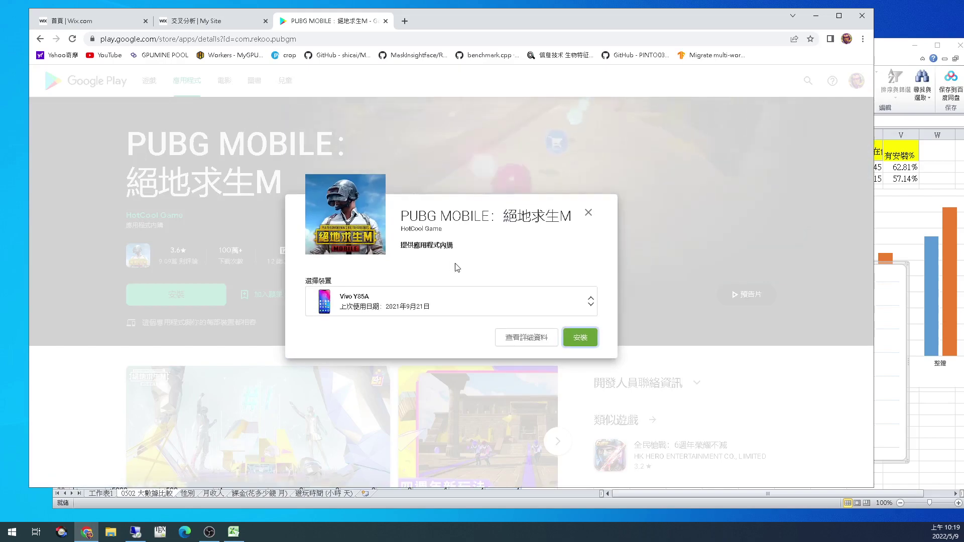
click(536, 339)
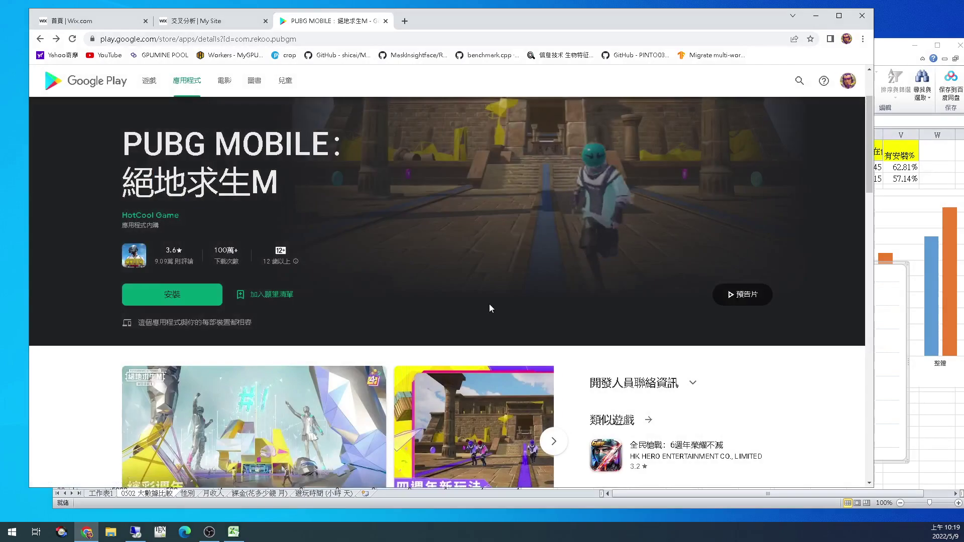
- Examine the game's 評分和評論 section and open the list of all user reviews
scroll(460, 260, down, 10)
scroll(467, 257, up, 10)
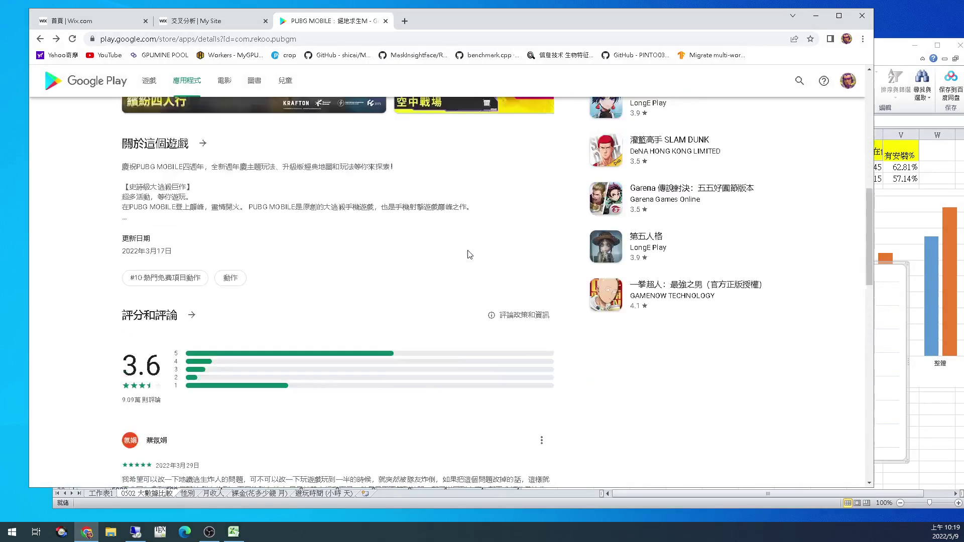
scroll(476, 244, down, 7)
scroll(477, 244, down, 6)
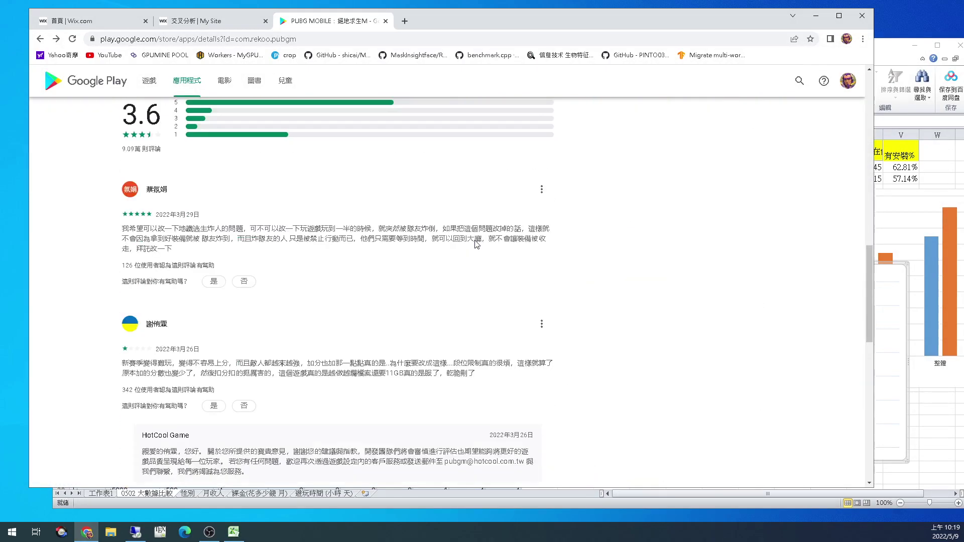
scroll(475, 241, up, 2)
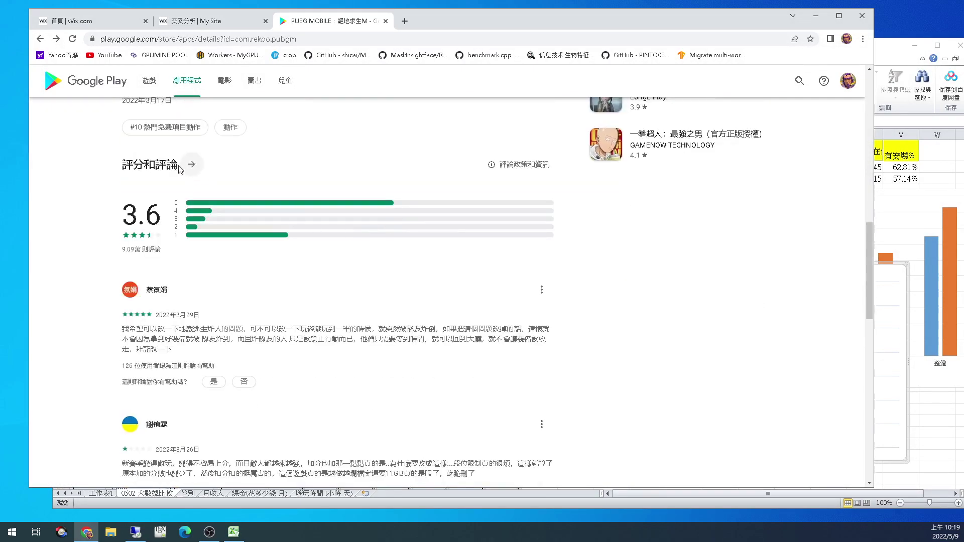
scroll(303, 182, down, 10)
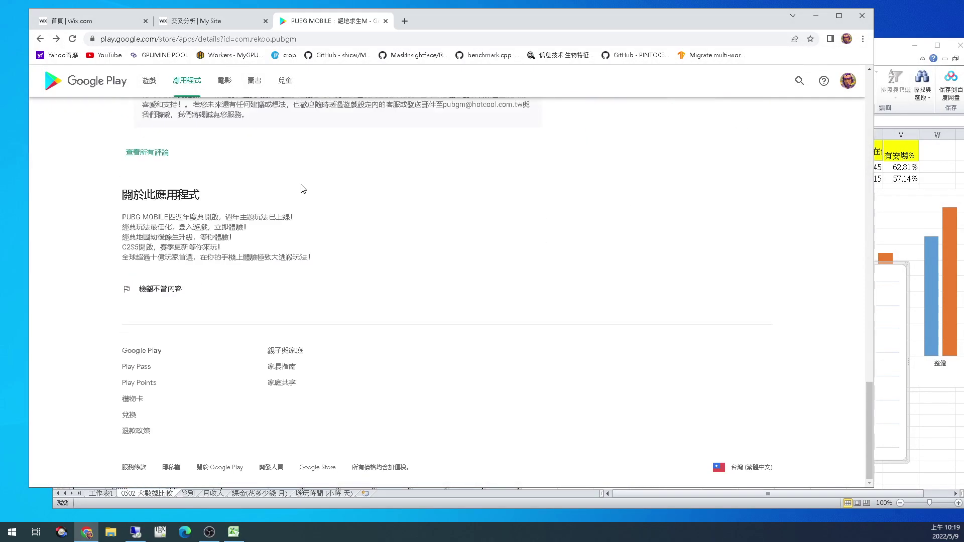
scroll(239, 266, up, 3)
click(151, 304)
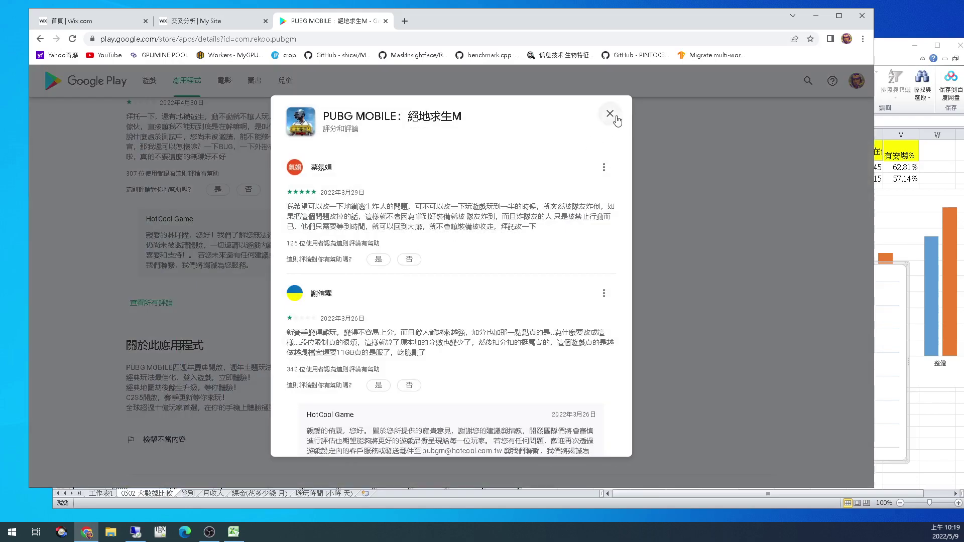
- Close the PUBG MOBILE：絕地求生M review list and go back to the store's 遊戲 page
click(610, 114)
scroll(559, 274, down, 3)
scroll(559, 273, up, 5)
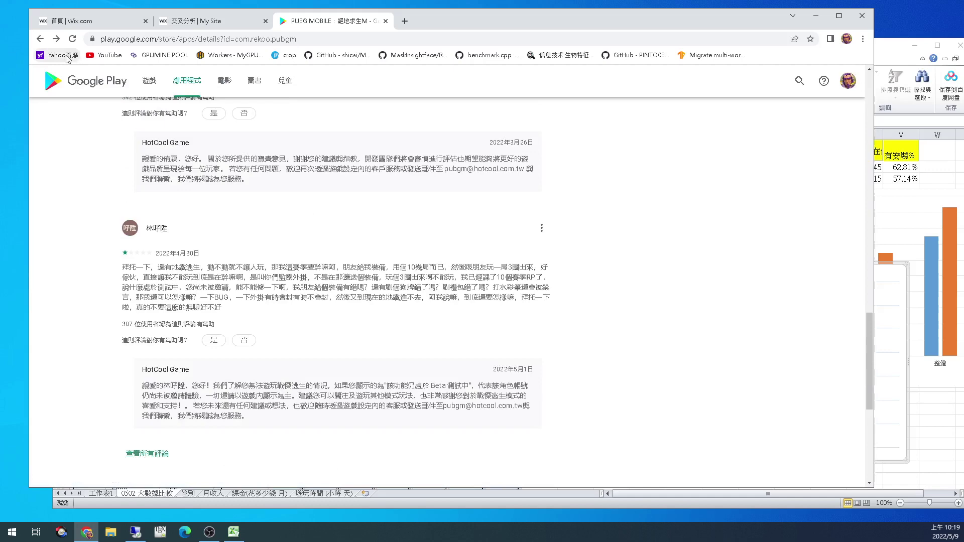
click(40, 39)
click(40, 38)
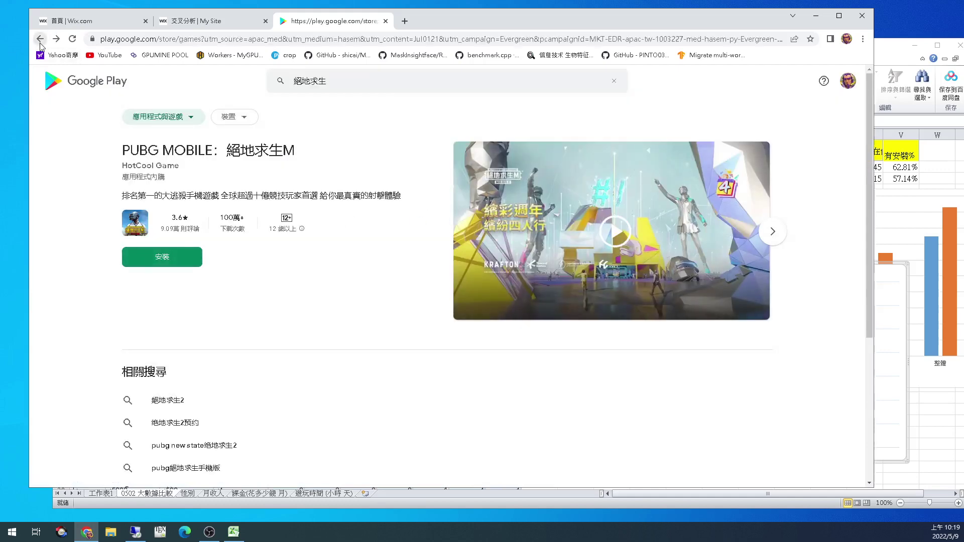
- Look at the 極無雙2 page from the 熱門排行榜 chart, and return to the 遊戲 overview
scroll(560, 248, down, 6)
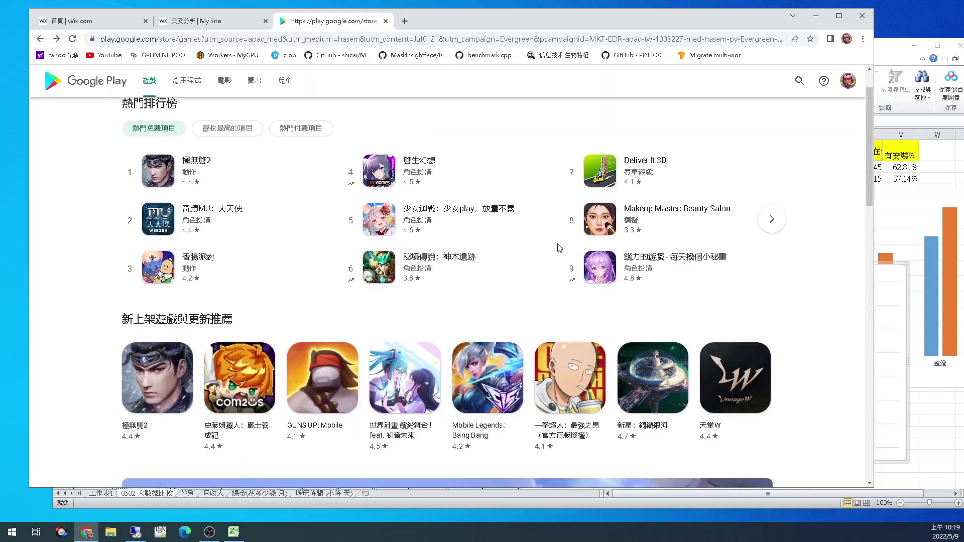
scroll(538, 239, up, 6)
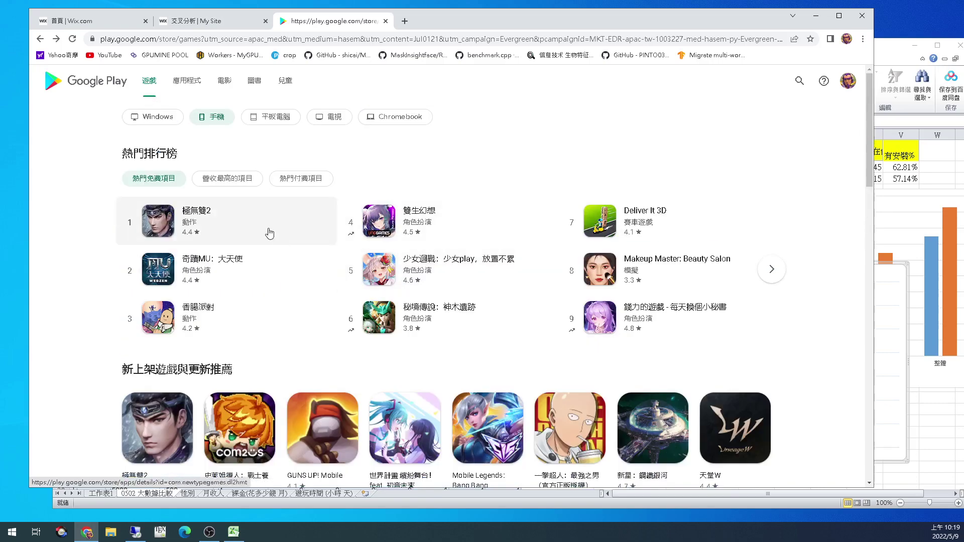
click(196, 215)
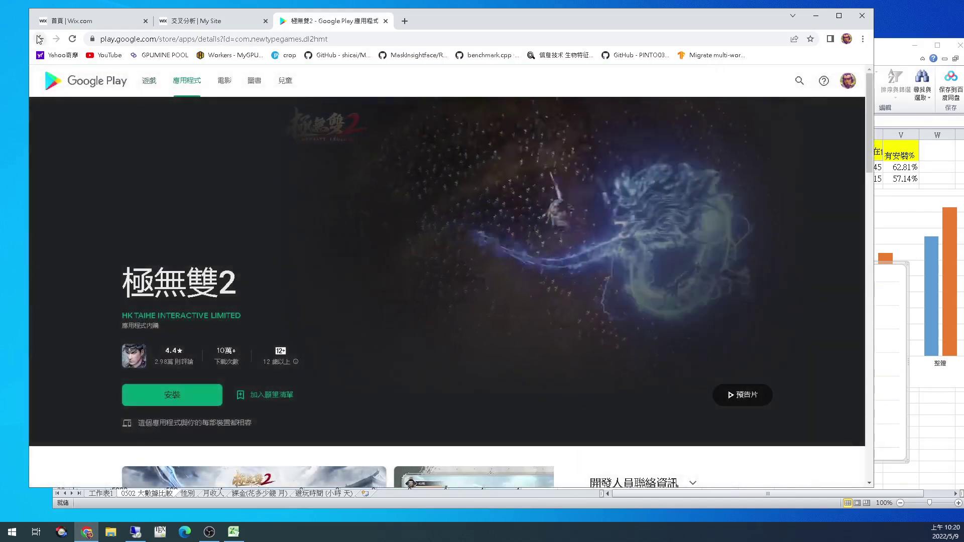
click(150, 82)
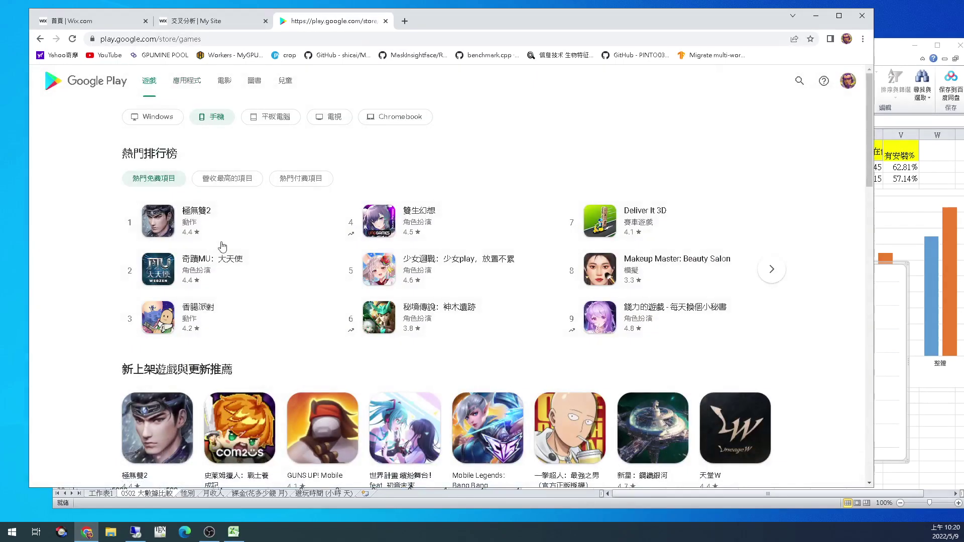
- Browse the store's game categories and open 雙生幻想 from the 熱門排行榜 chart
scroll(323, 271, down, 13)
scroll(363, 269, down, 2)
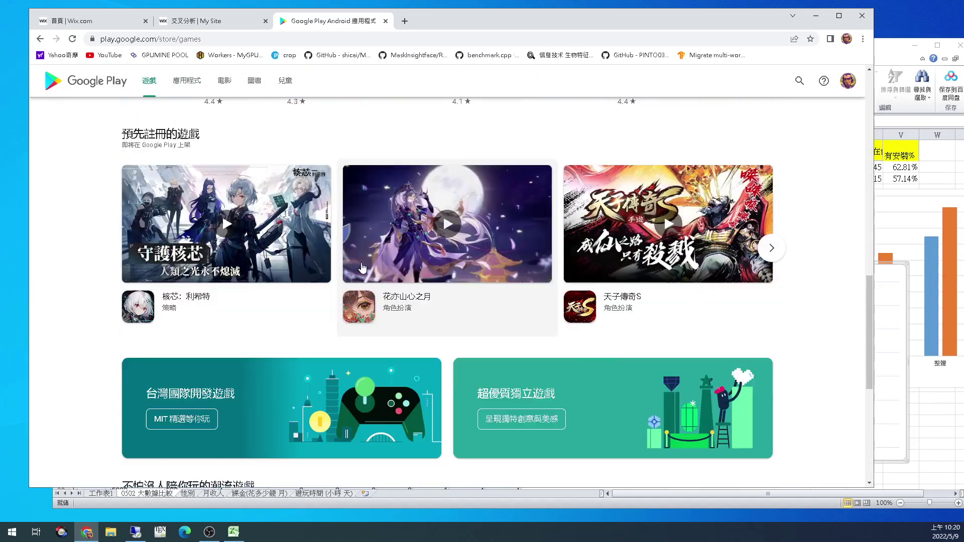
scroll(362, 269, up, 5)
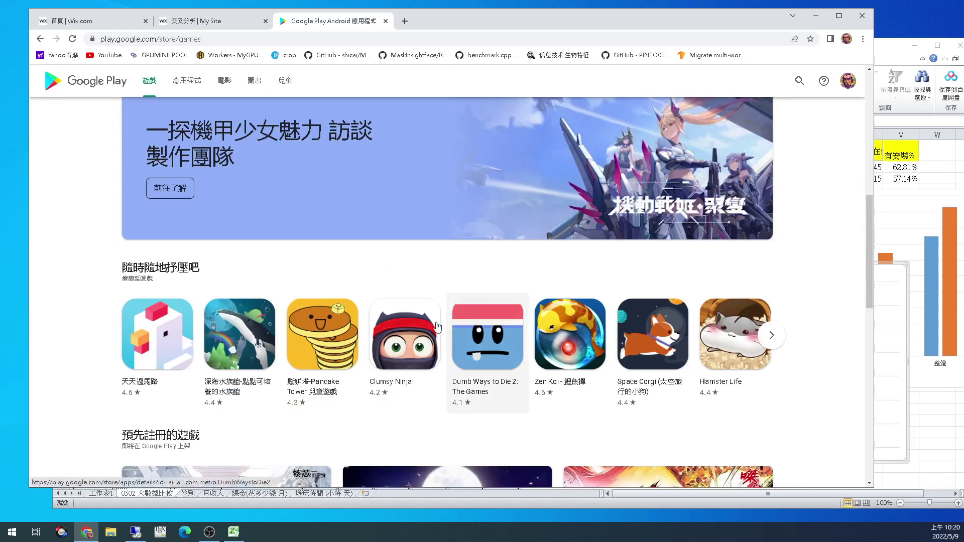
scroll(221, 274, up, 4)
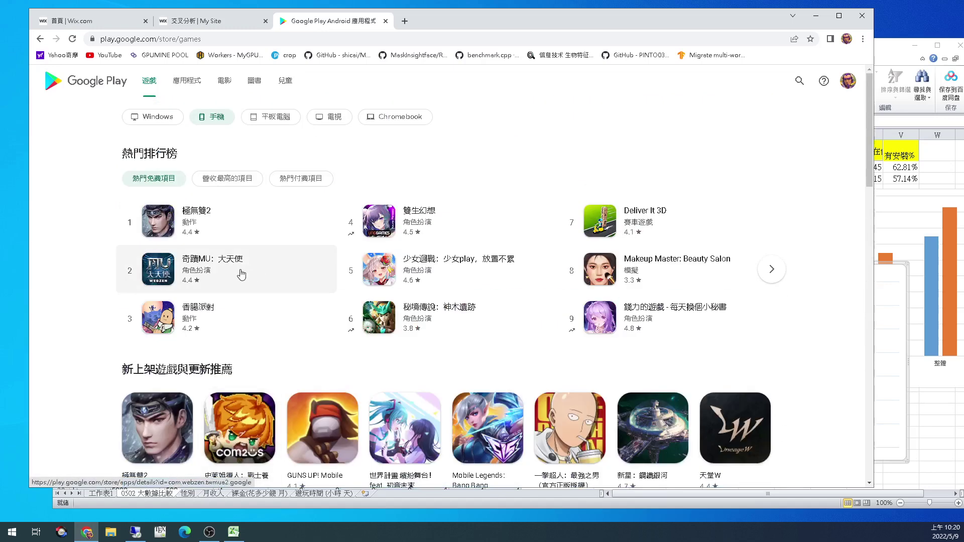
click(438, 219)
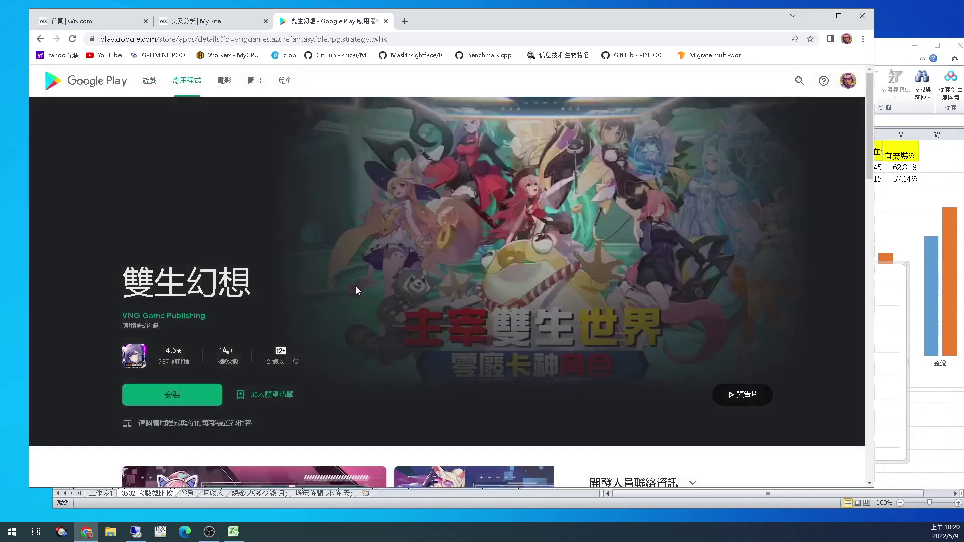
- Examine the 評分和評論 section of 雙生幻想 and briefly check the comparison chart in the Excel workbook
scroll(356, 291, down, 7)
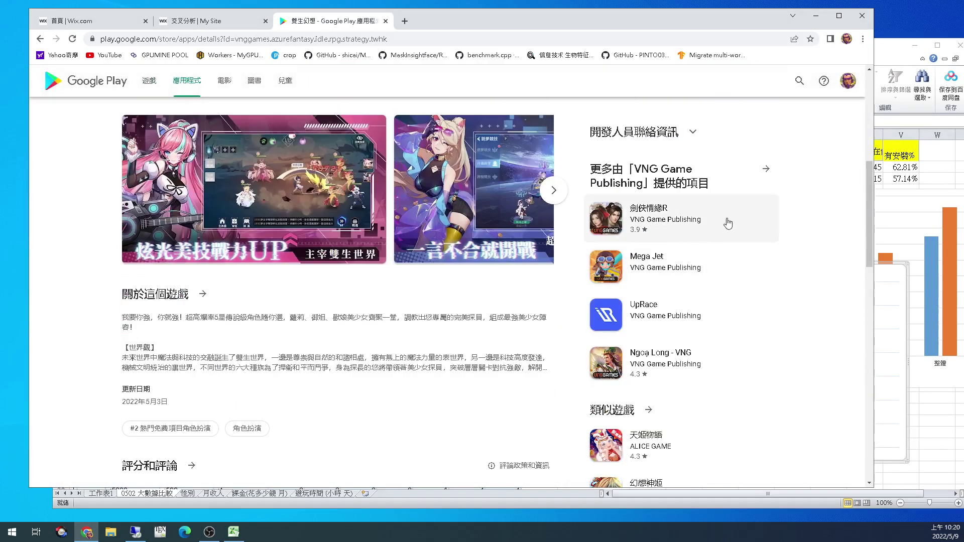
scroll(460, 288, down, 5)
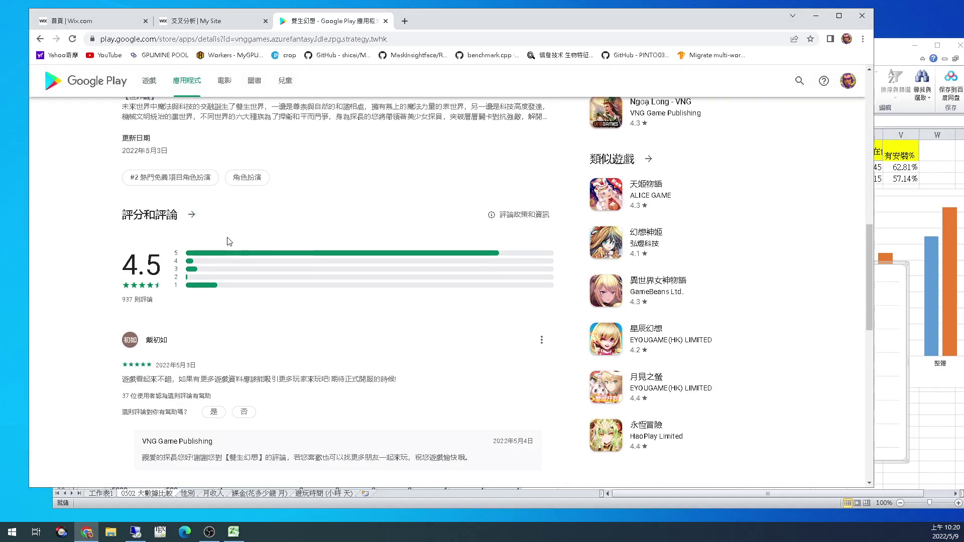
scroll(216, 240, up, 4)
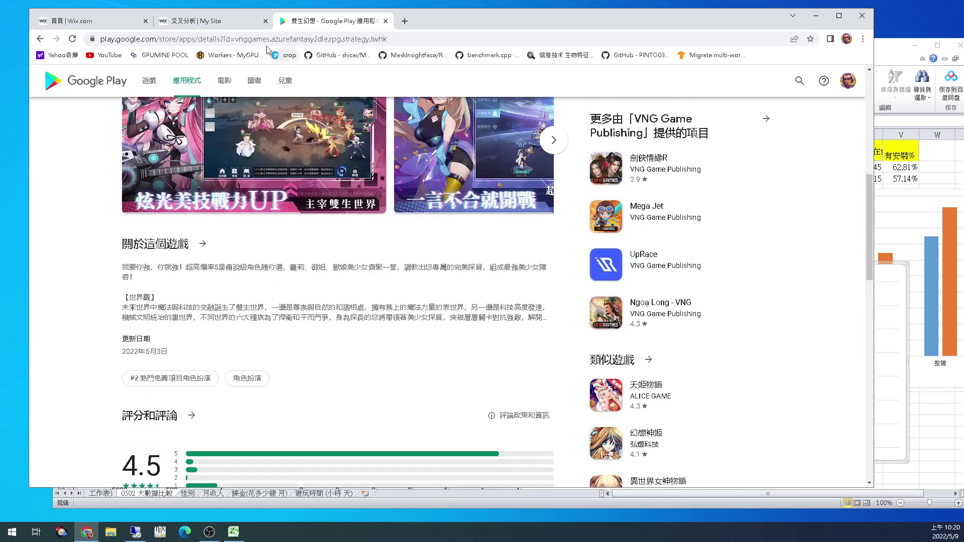
scroll(176, 293, down, 3)
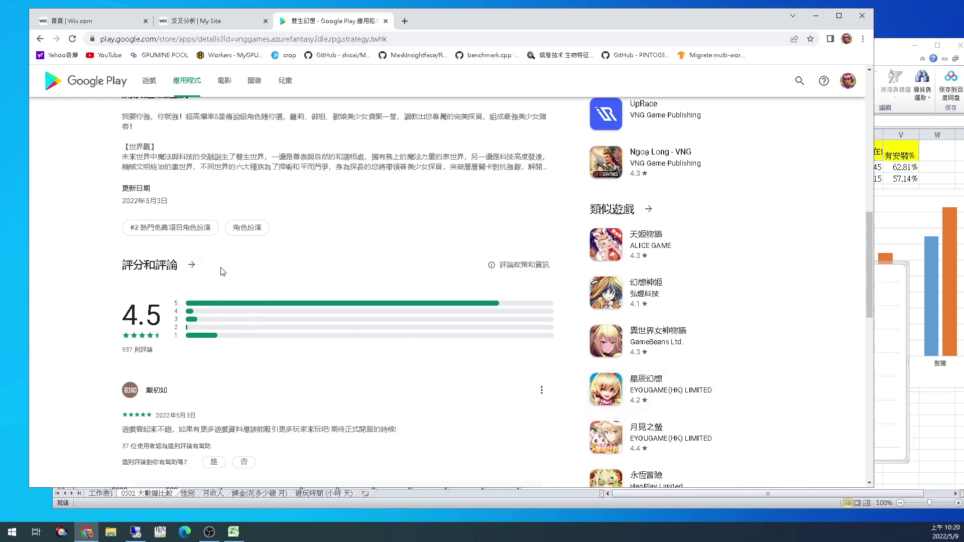
click(891, 432)
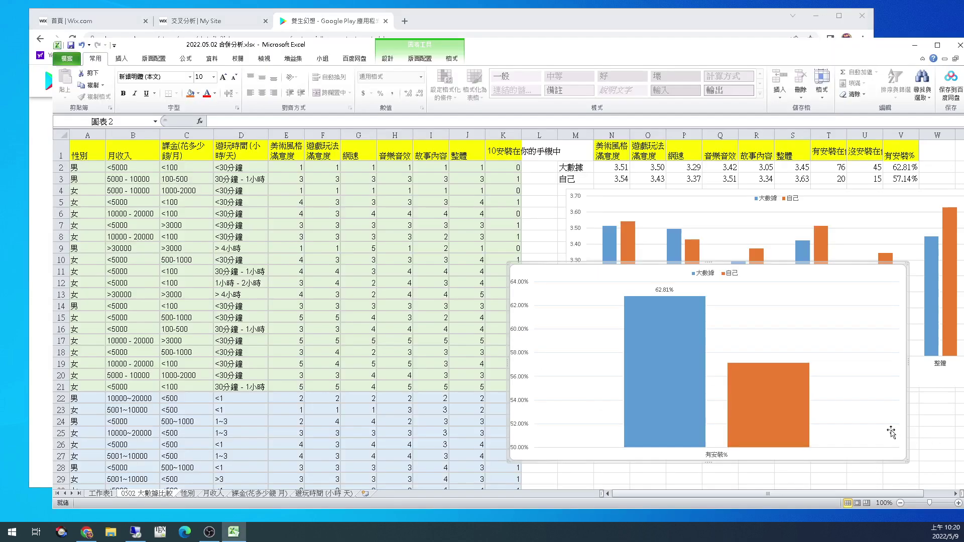
click(45, 263)
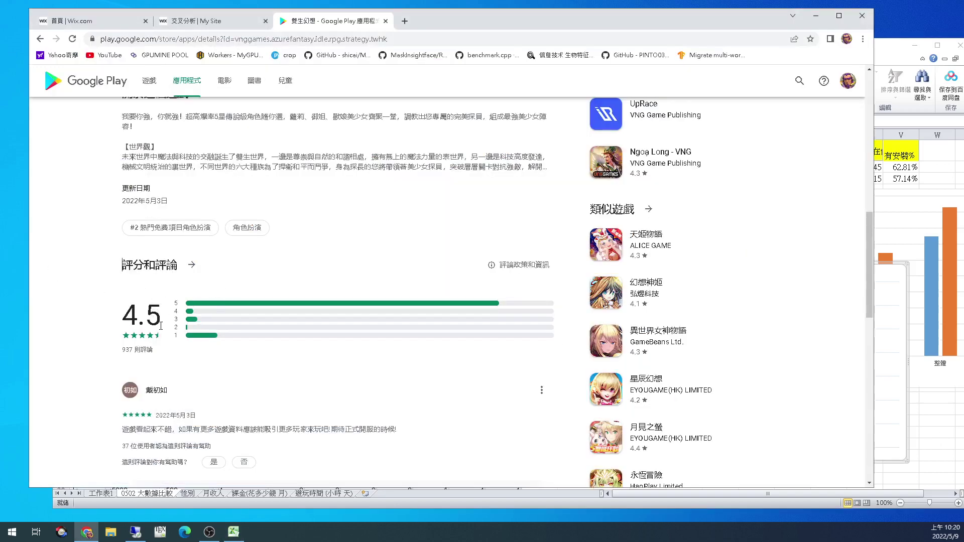
- Go back from the 雙生幻想 page to the Google results for google play 絕地求生
scroll(161, 326, up, 12)
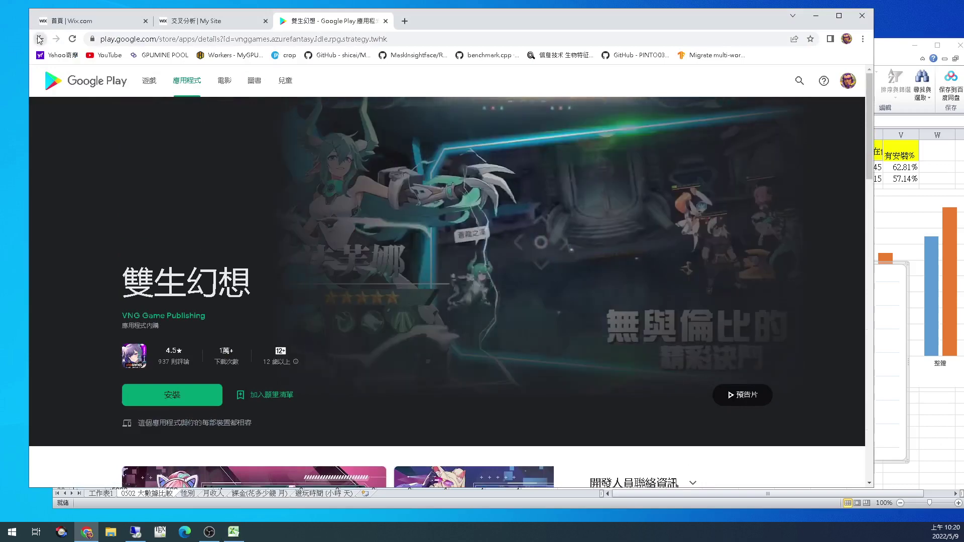
click(40, 39)
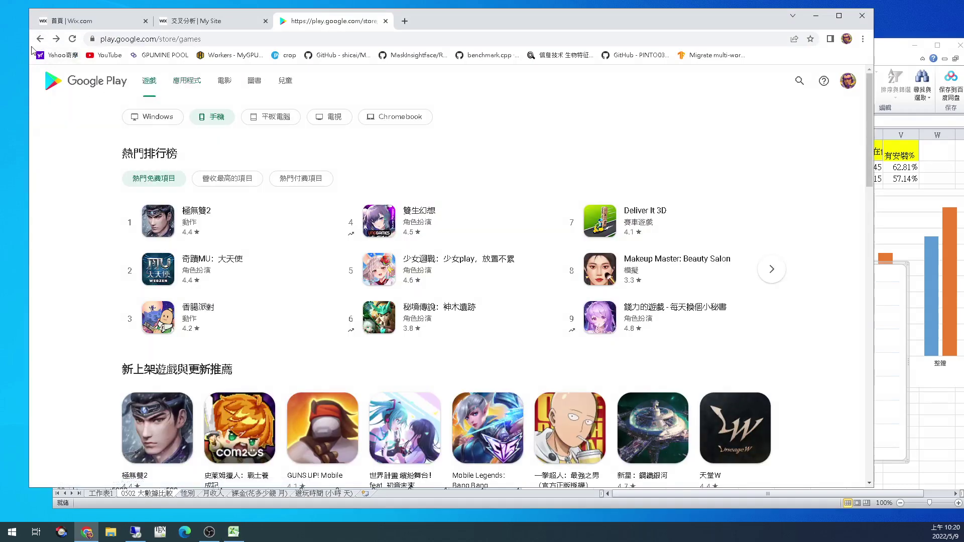
click(39, 39)
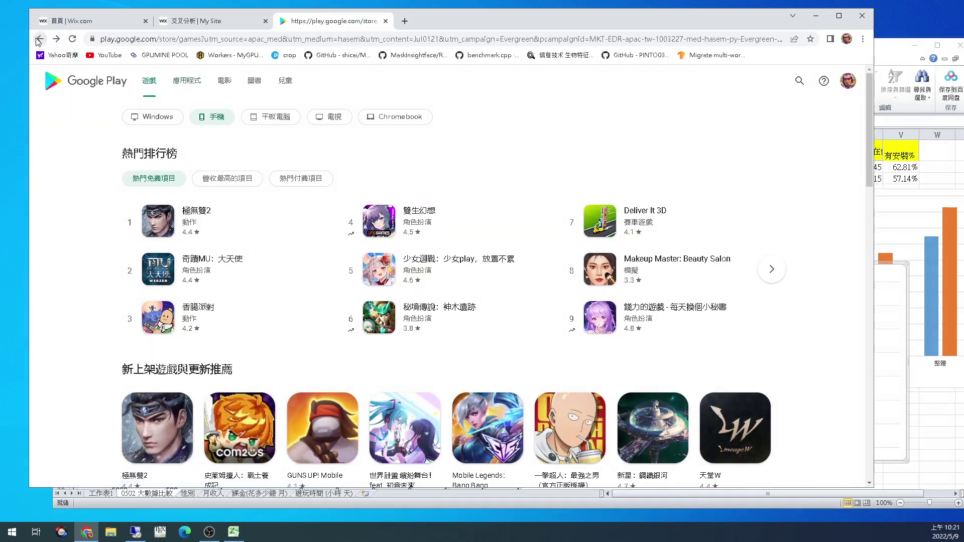
click(39, 39)
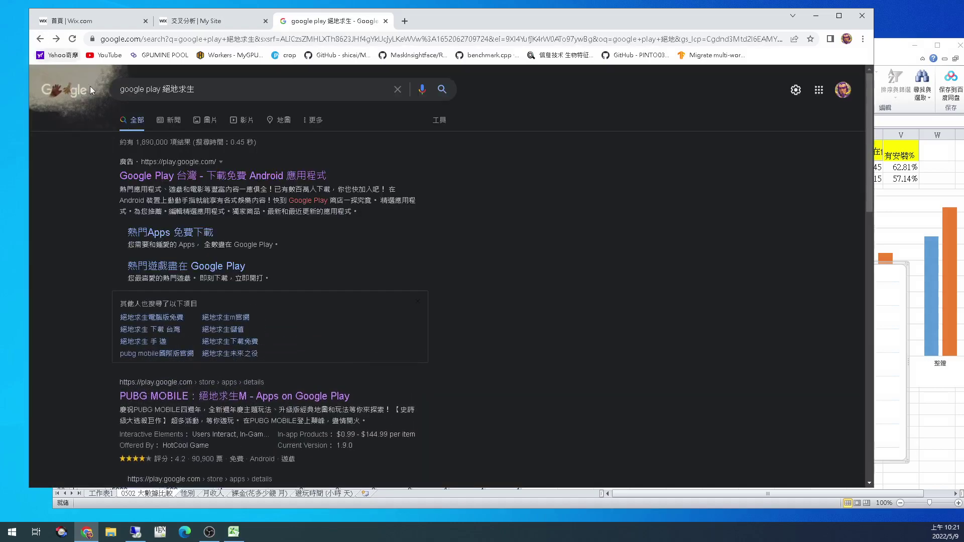
- Enter Google Play through the Google Play 台灣 result and search its apps and games for 絕地求生
click(228, 177)
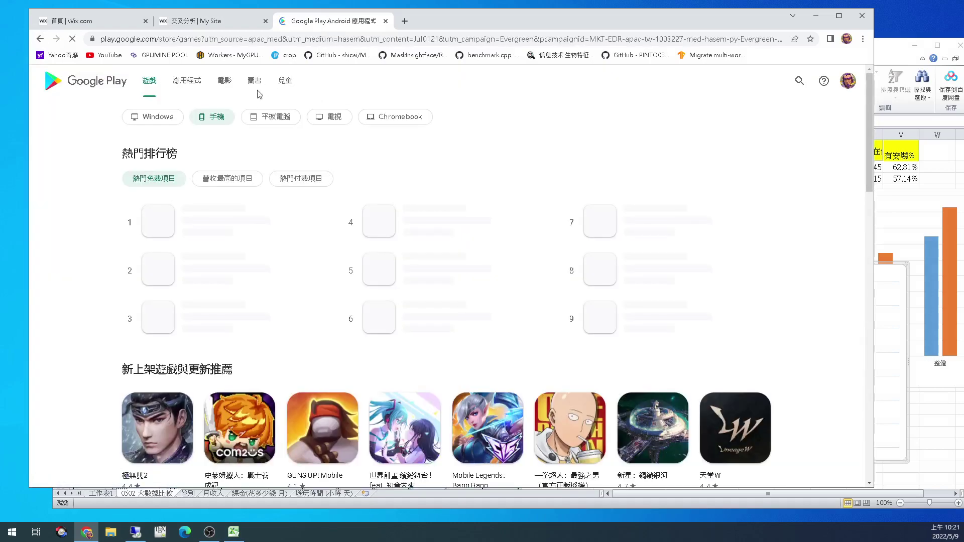
scroll(396, 231, down, 4)
scroll(397, 231, up, 4)
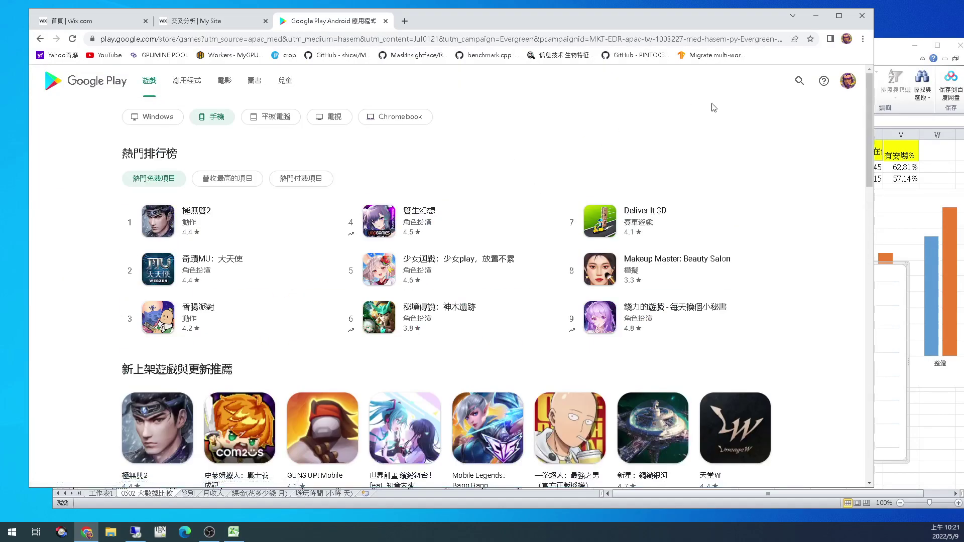
click(799, 82)
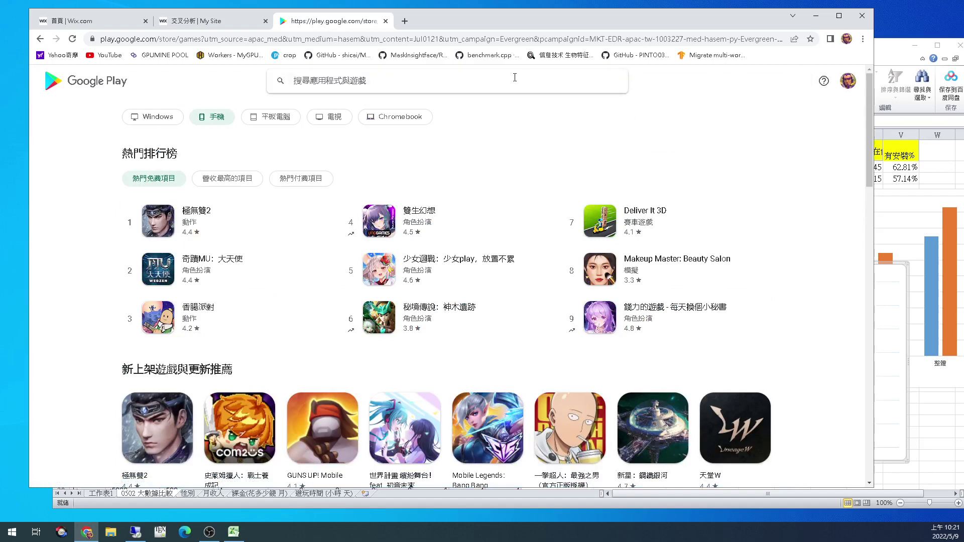
text(絕地求生)
key(Return)
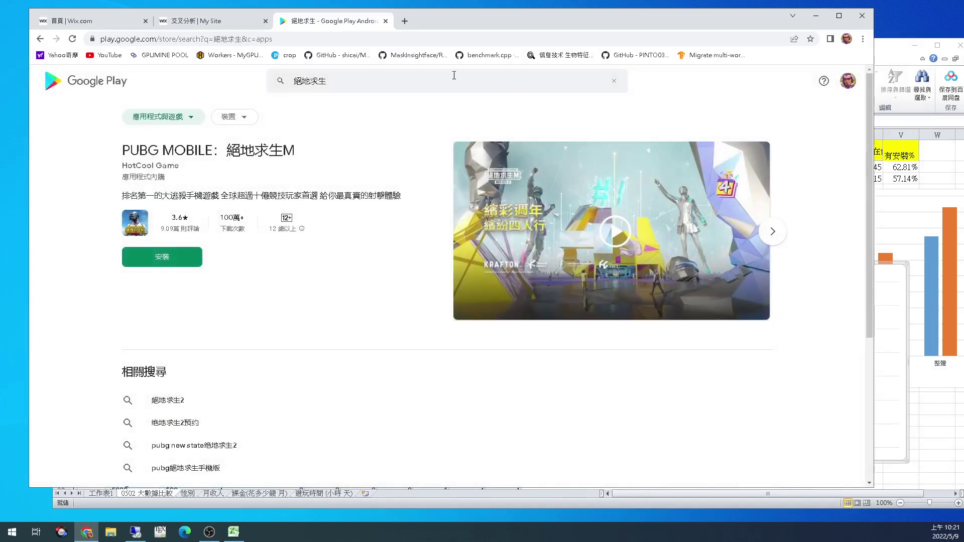
- Refine the store search to 絕地求生 和平菁英 and open the PUBG MOBILE：絕地求生M page
click(386, 79)
click(359, 176)
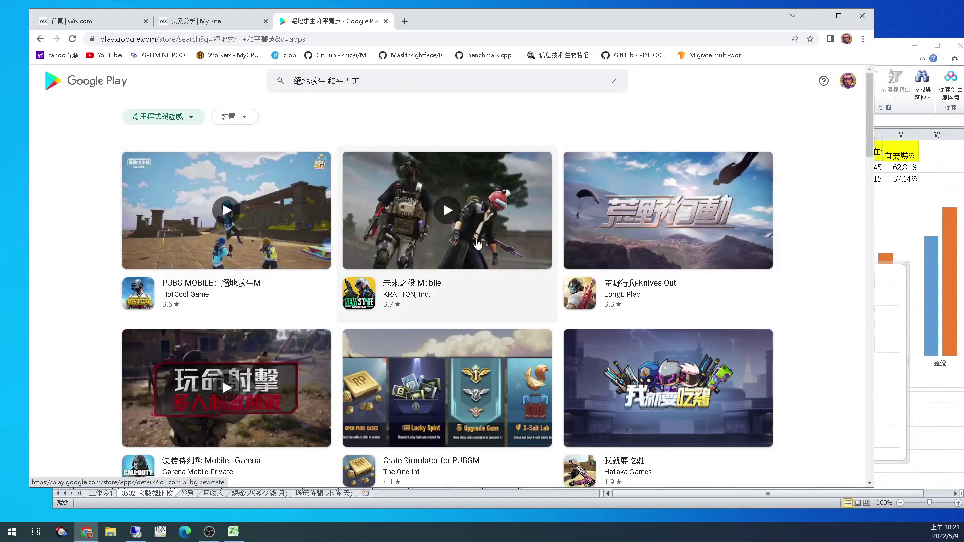
click(285, 236)
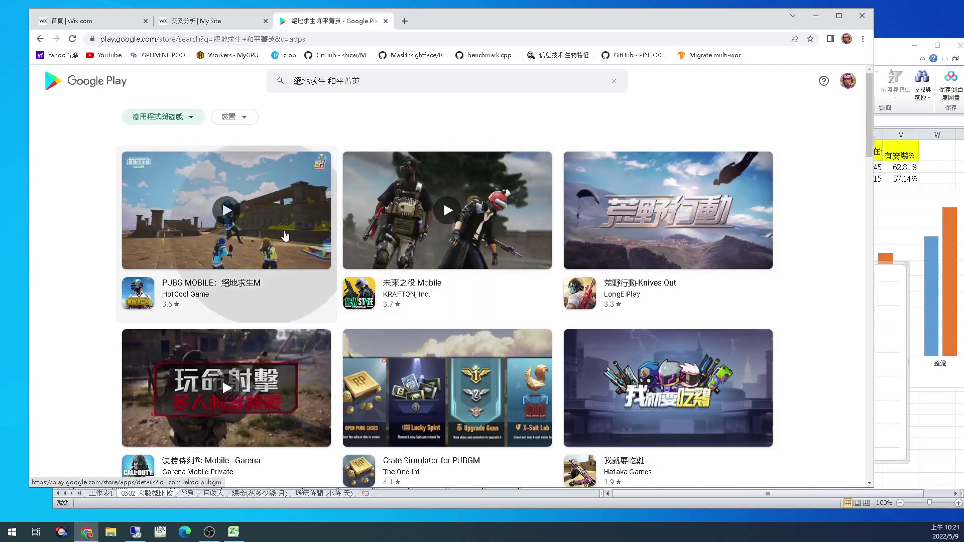
- Bring the game's 評分和評論 section into view and maximize the browser window
scroll(461, 257, down, 5)
scroll(457, 259, down, 8)
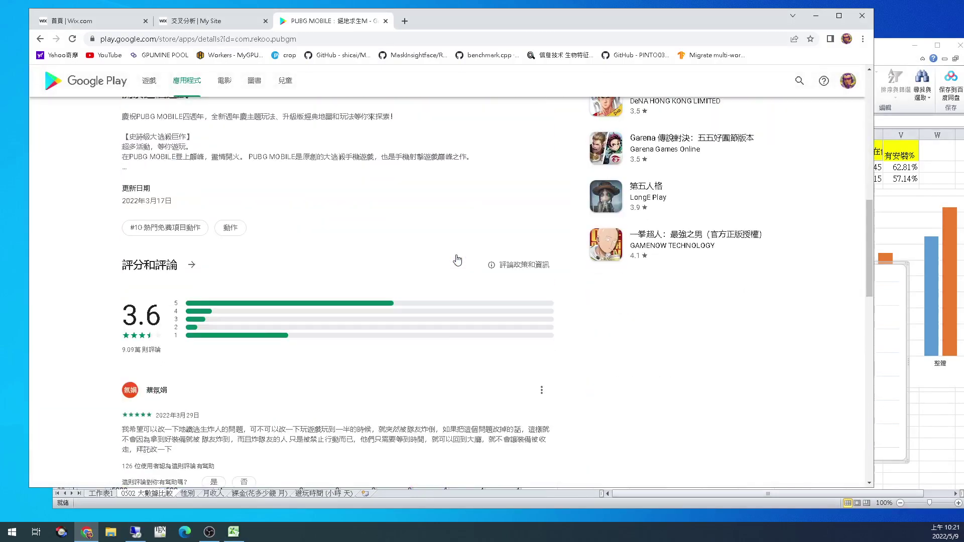
scroll(210, 239, up, 5)
scroll(245, 322, down, 2)
double_click(657, 23)
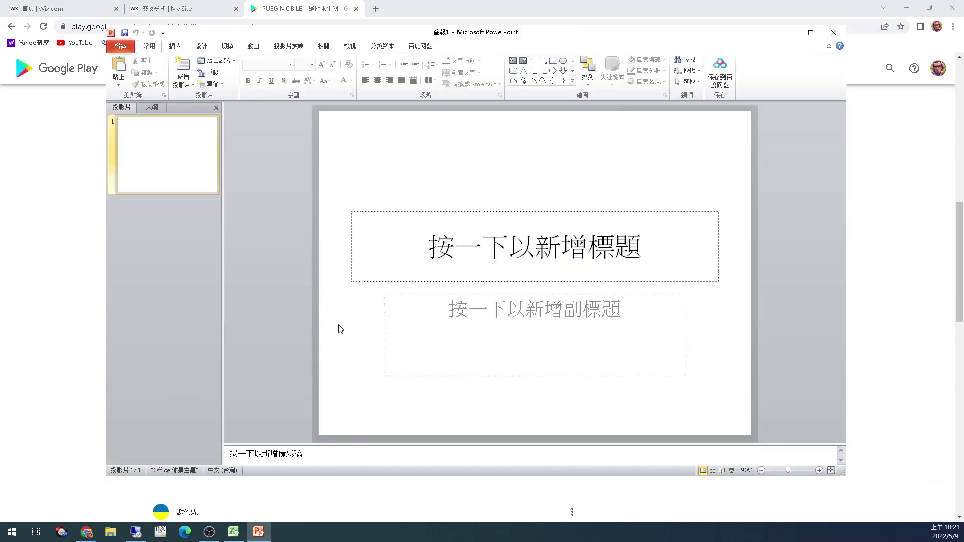
- Replace the title and subtitle placeholders on the PowerPoint slide with the captured screenshot and shift the picture left
key(ctrl+a)
key(Delete)
key(ctrl+v)
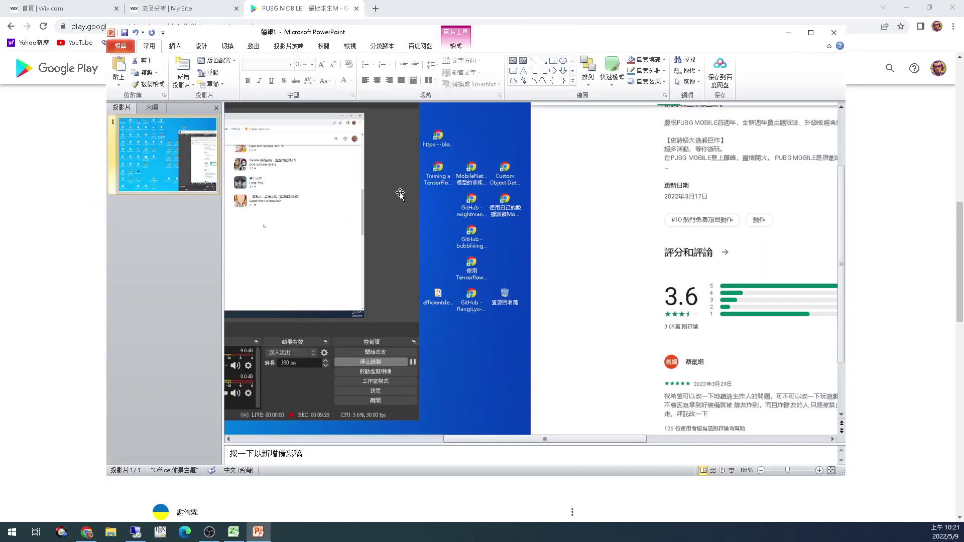
ctrl+scroll(465, 237, down, 4)
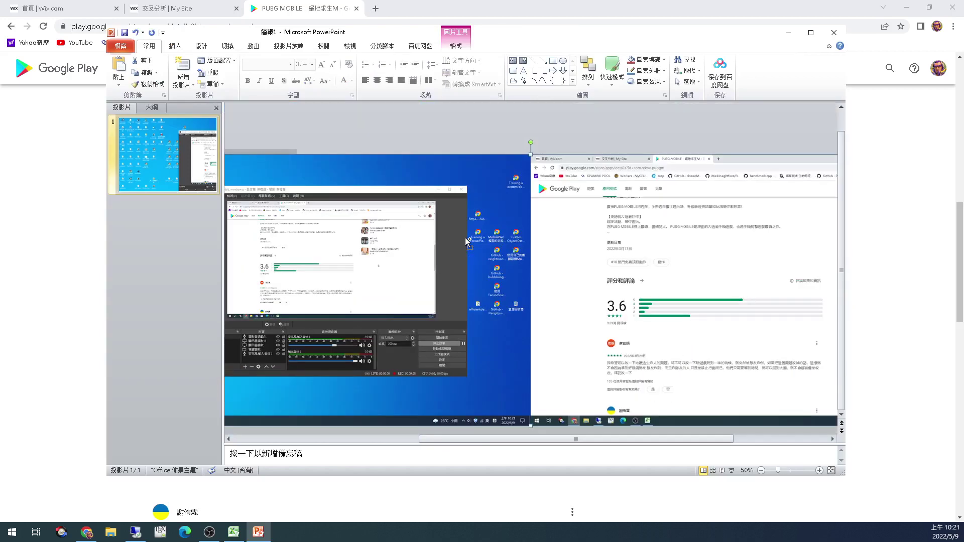
scroll(546, 263, right, 3)
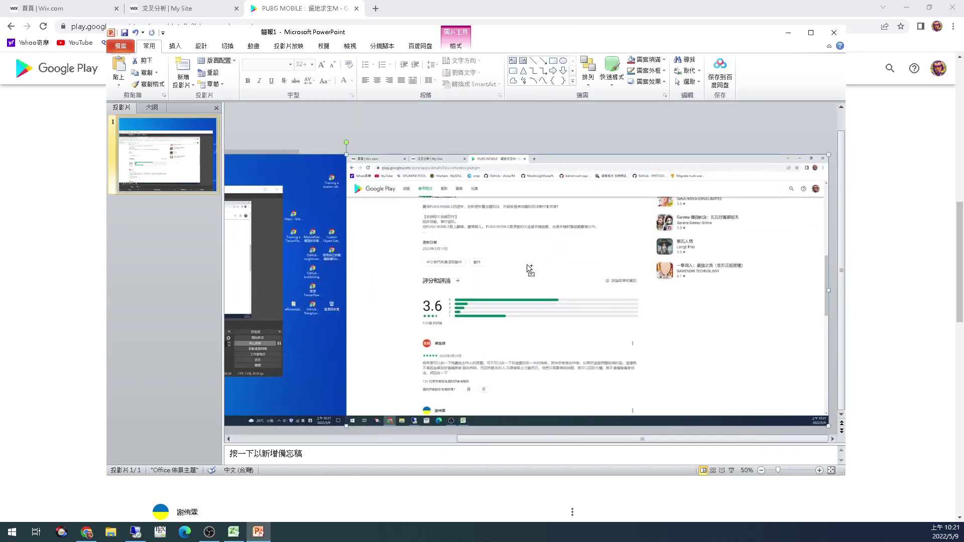
ctrl+scroll(526, 264, down, 5)
drag(571, 280, 525, 279)
- Crop the pasted screenshot to the Google Play page, about 44 by 26 cm, and move it over the slide
click(456, 45)
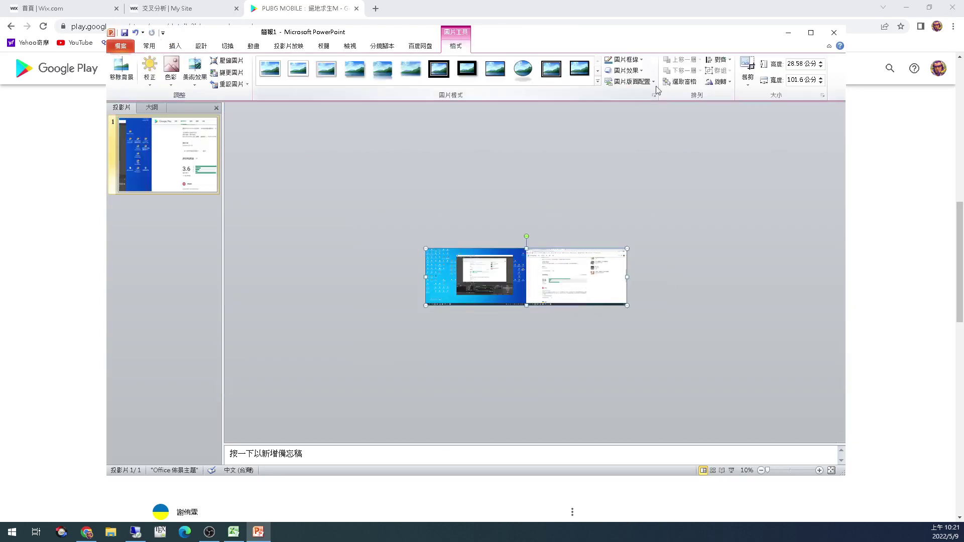
click(748, 71)
drag(428, 251, 539, 258)
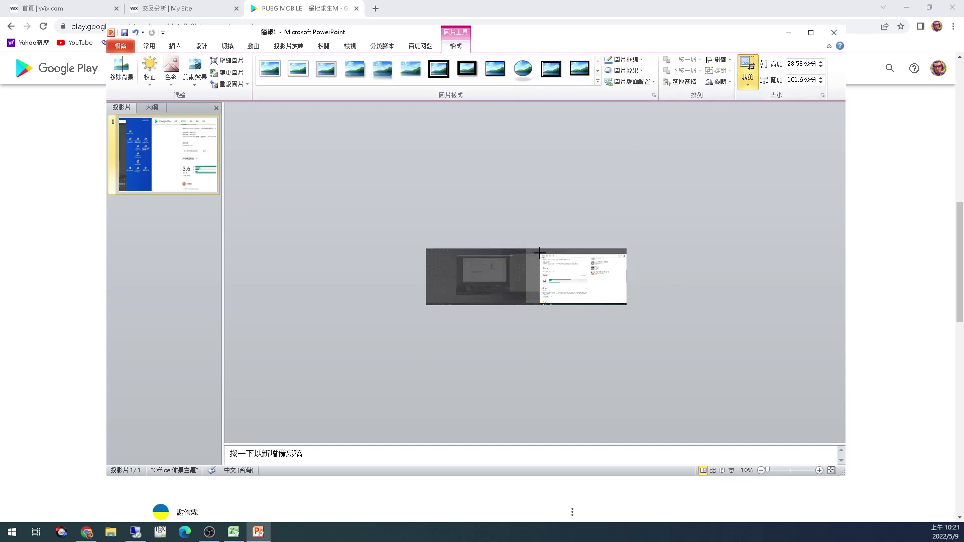
click(669, 303)
click(602, 294)
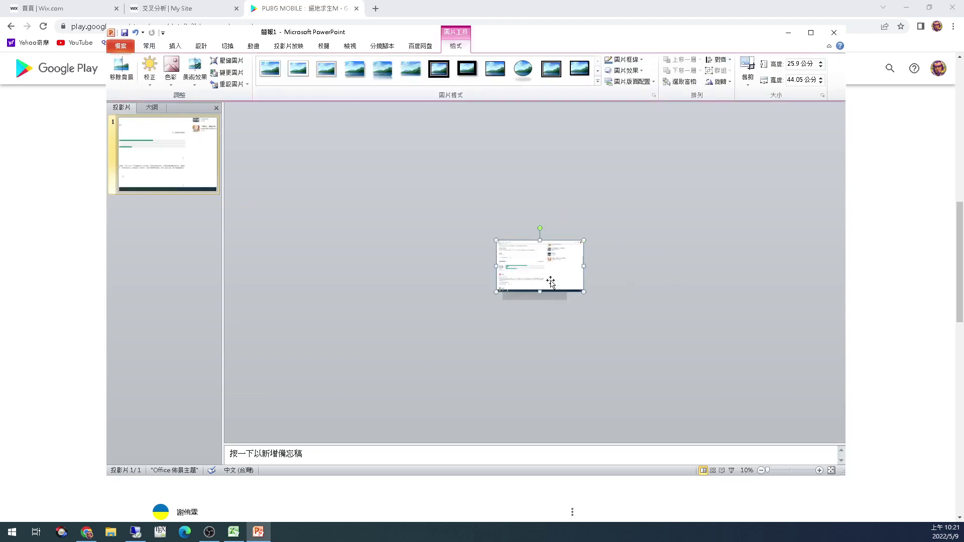
ctrl+scroll(602, 296, up, 3)
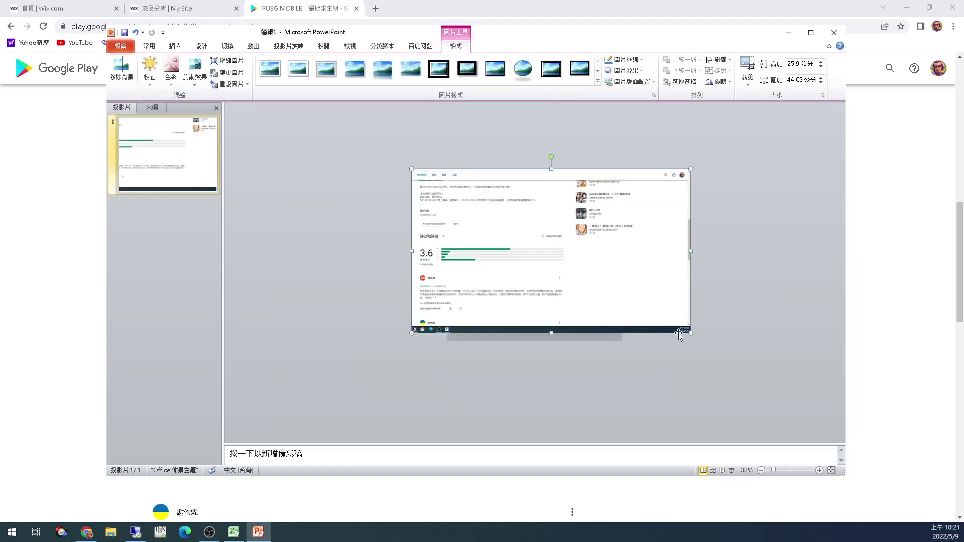
- Shrink the screenshot to about 37 by 22 cm and crop it to the 評分和評論 section, excluding the taskbar
drag(691, 333, 649, 308)
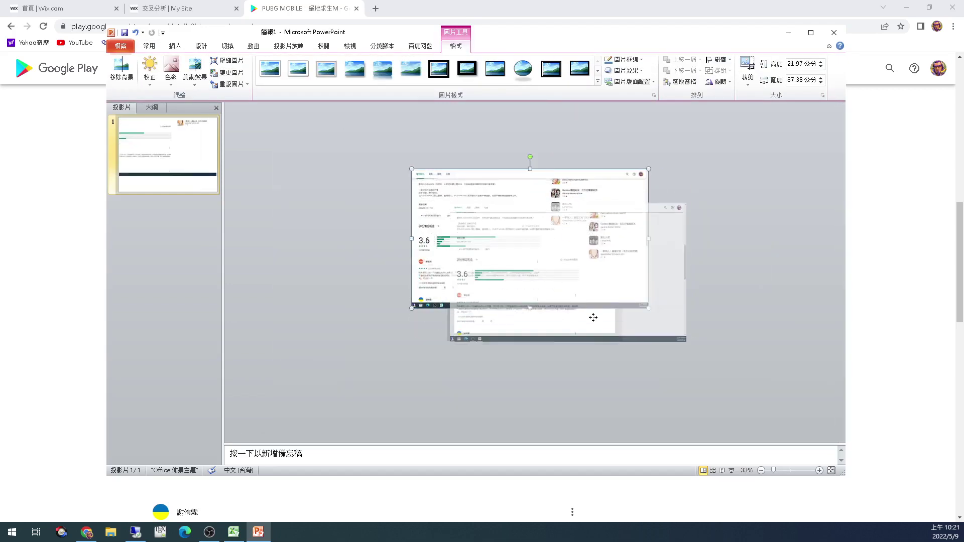
ctrl+scroll(557, 291, up, 2)
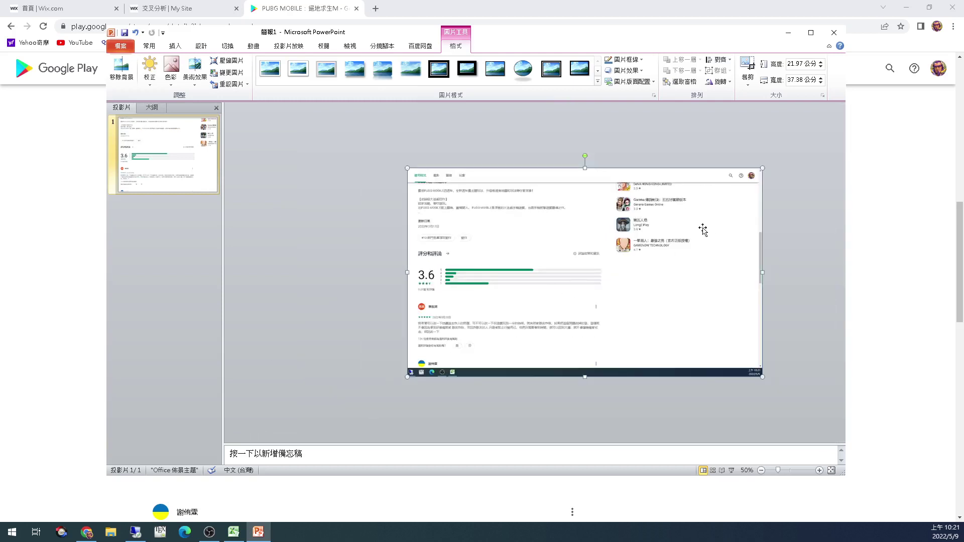
click(748, 65)
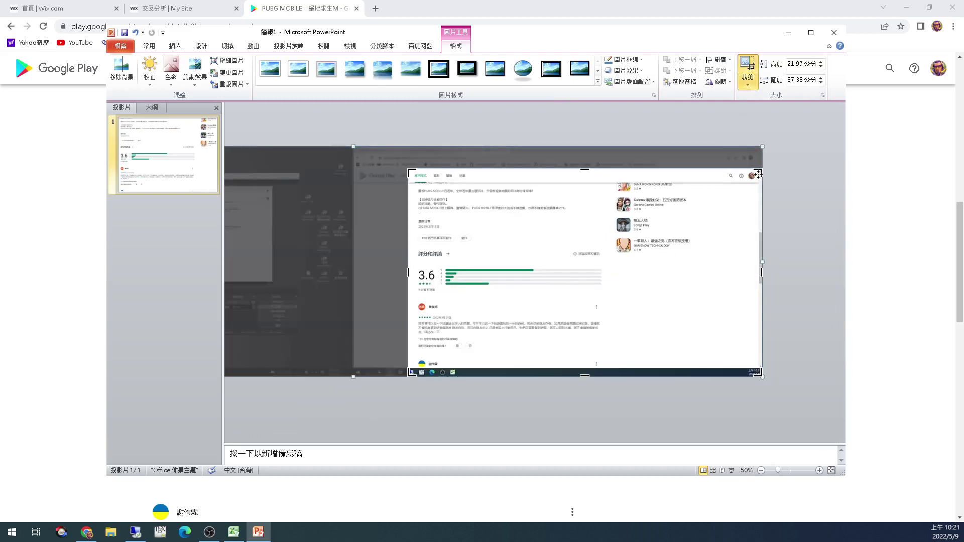
drag(758, 174, 609, 242)
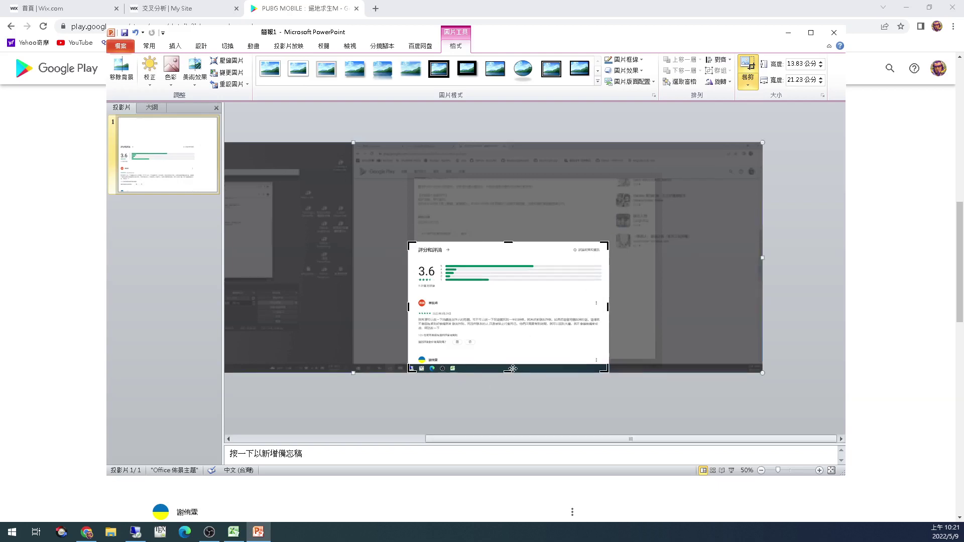
drag(507, 373, 508, 350)
click(800, 296)
- Enlarge the cropped ratings picture to about 28.7 by 15.5 cm and position it over the slide
drag(560, 305, 557, 246)
drag(610, 291, 677, 334)
ctrl+scroll(544, 327, up, 4)
ctrl+scroll(545, 325, down, 3)
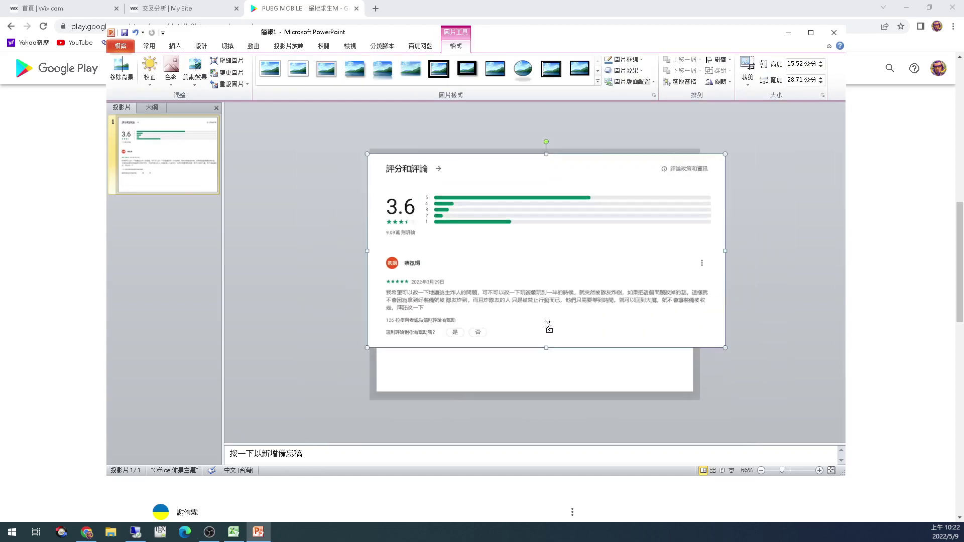
ctrl+scroll(546, 325, up, 3)
drag(500, 264, 545, 302)
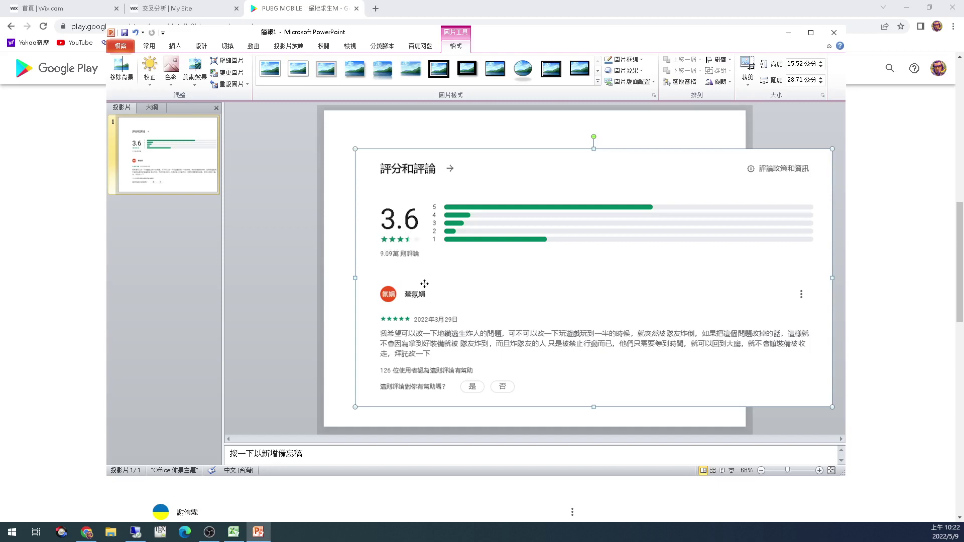
drag(426, 283, 408, 258)
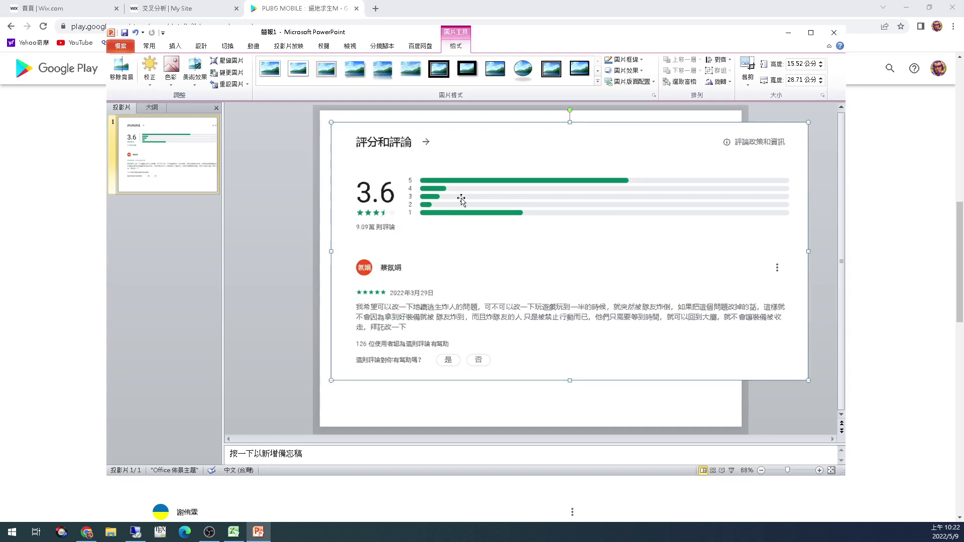
- Crop the picture to just the overall score and star distribution bars, about 28.7 by 4 cm
click(748, 69)
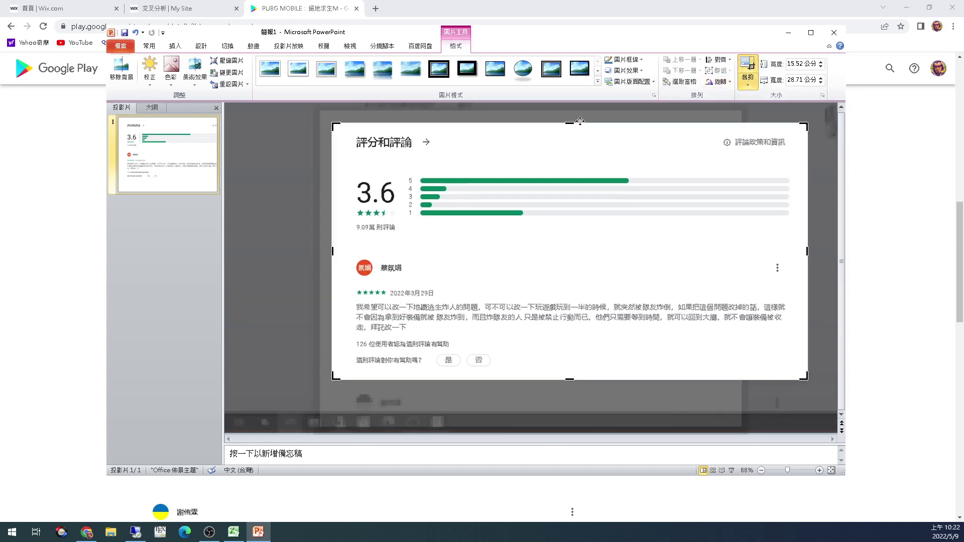
drag(569, 123, 561, 171)
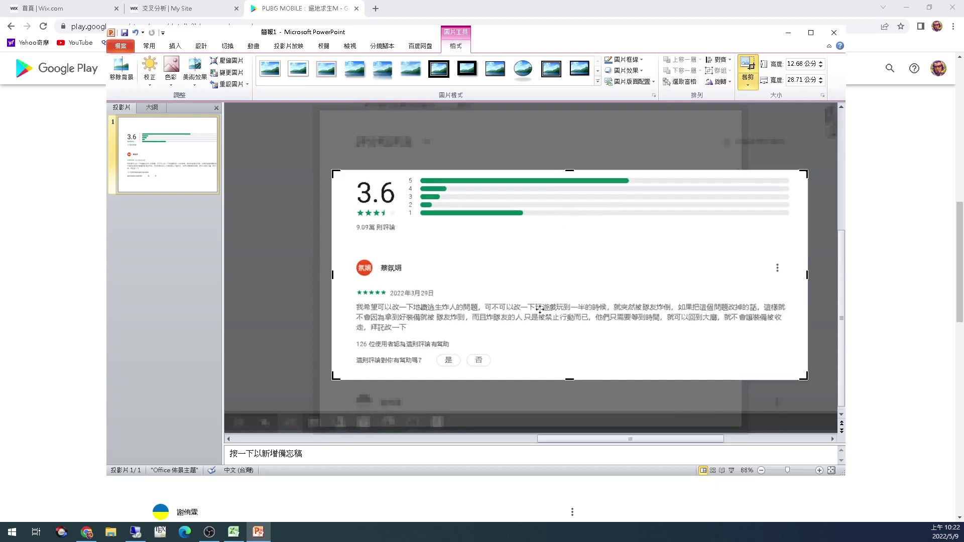
drag(570, 380, 568, 234)
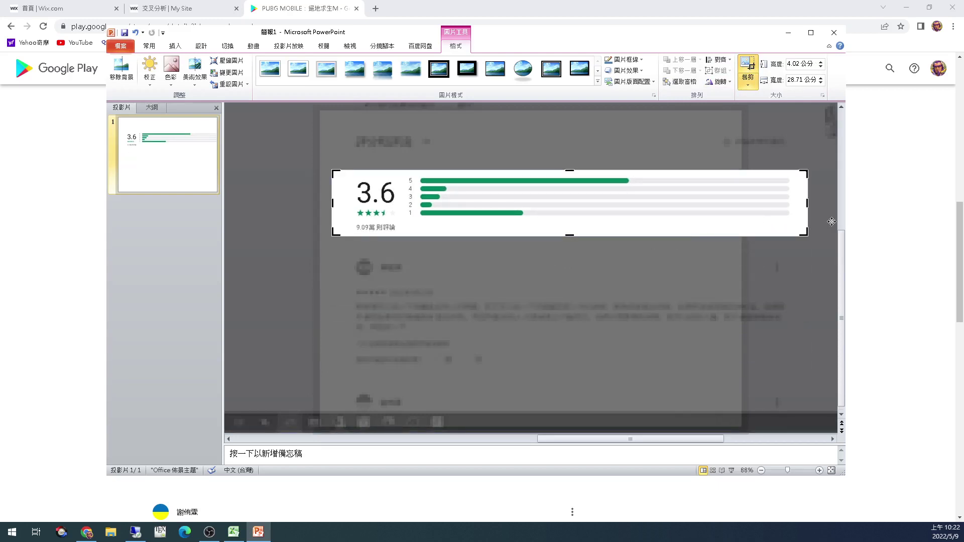
ctrl+scroll(410, 324, down, 4)
click(501, 408)
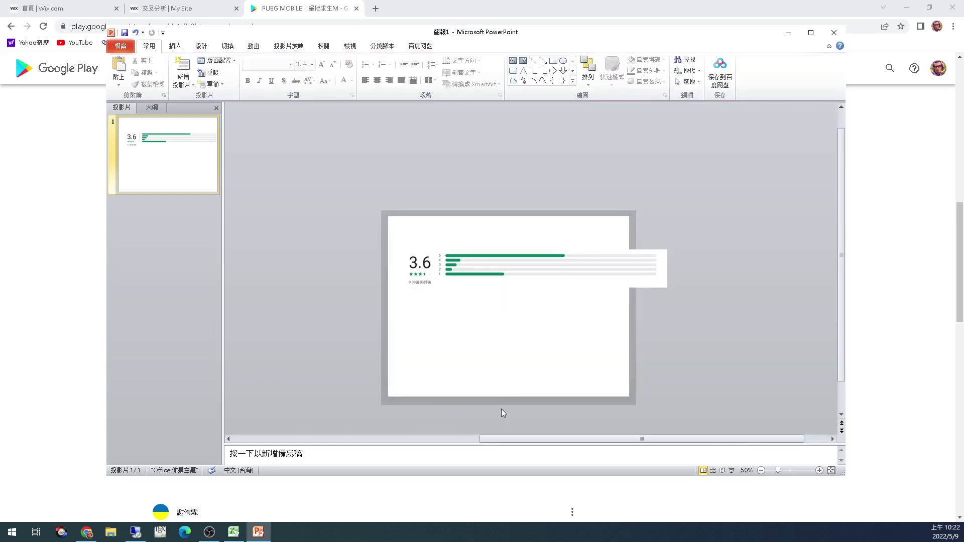
- Move the rating strip to the upper part of the slide, aligned near its left edge
drag(563, 271, 565, 236)
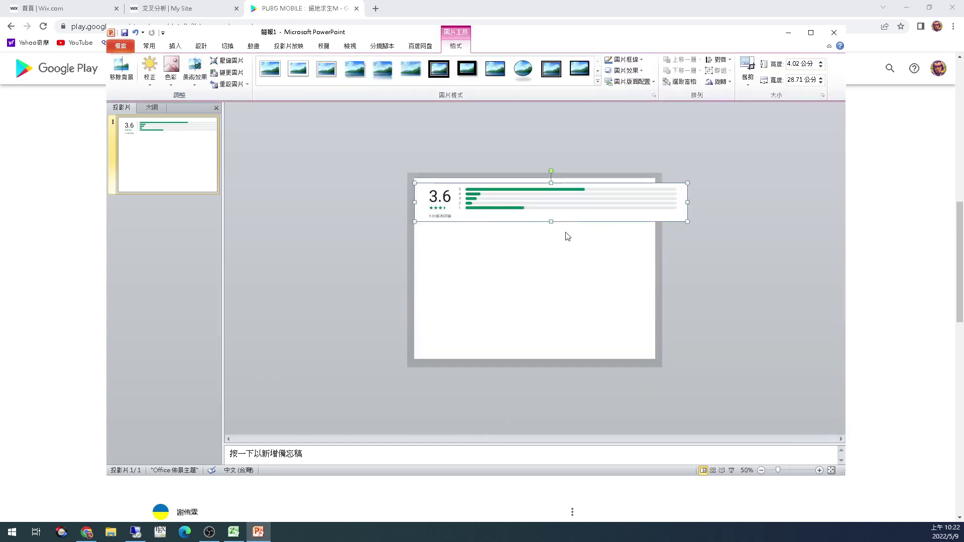
ctrl+scroll(566, 235, up, 4)
drag(499, 171, 499, 195)
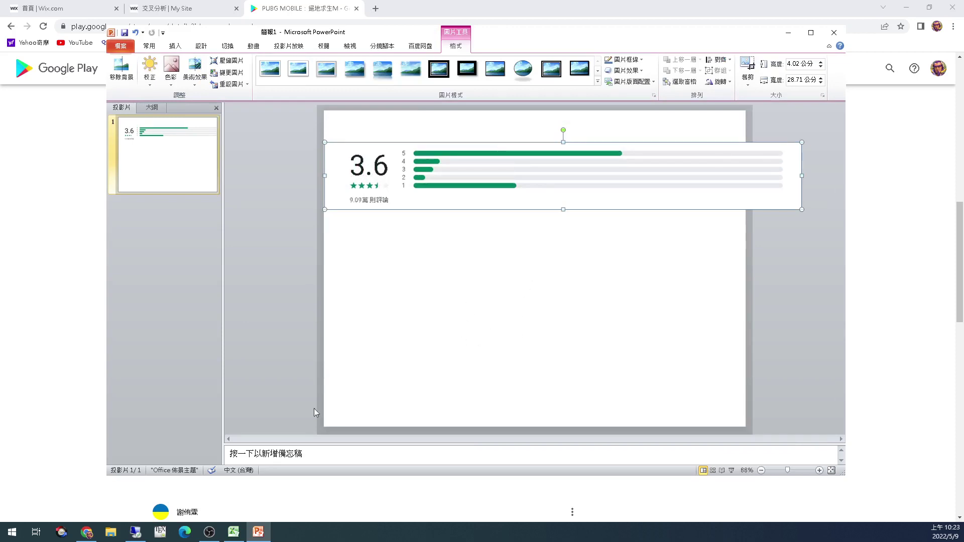
- Switch to the 2022.05.02 合併分析.xlsx workbook in Excel, add a new worksheet and rename it 作星星
click(236, 534)
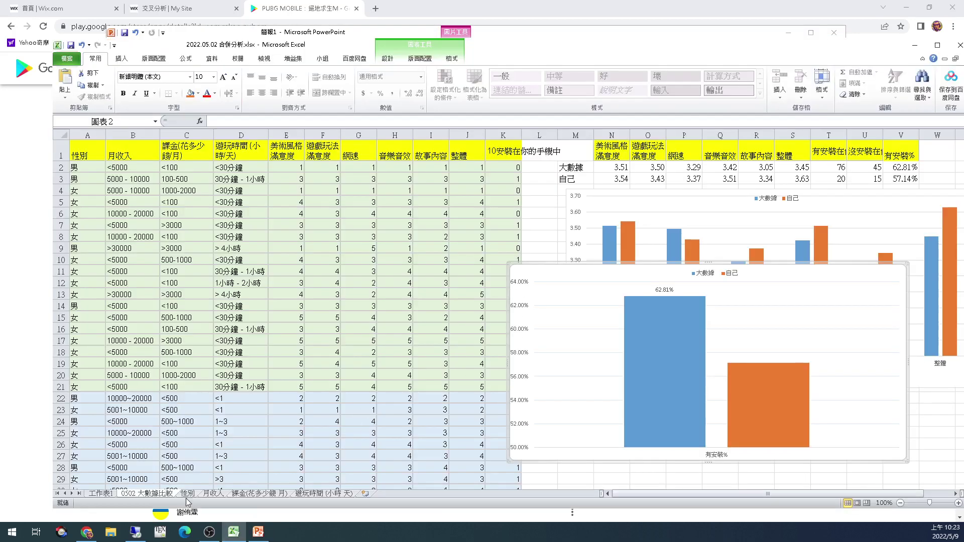
click(366, 495)
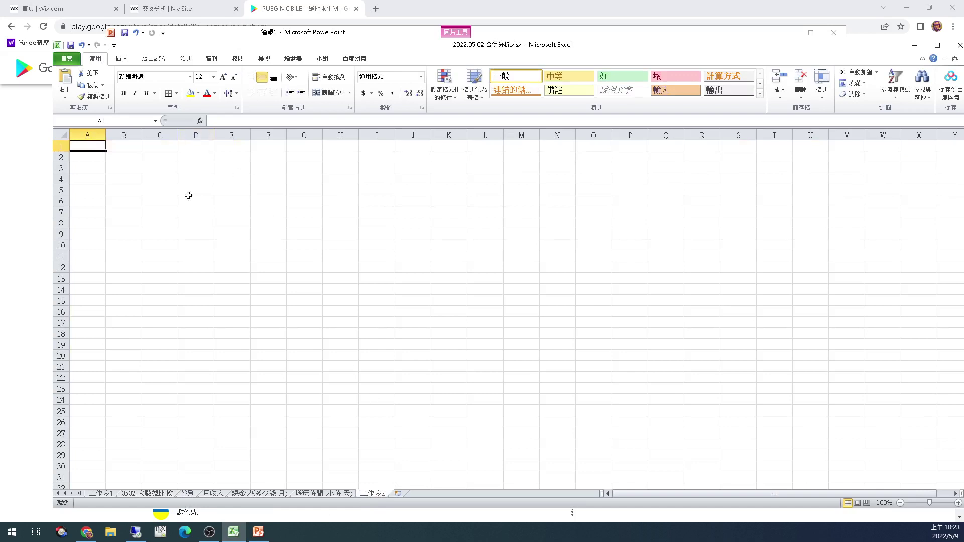
double_click(374, 494)
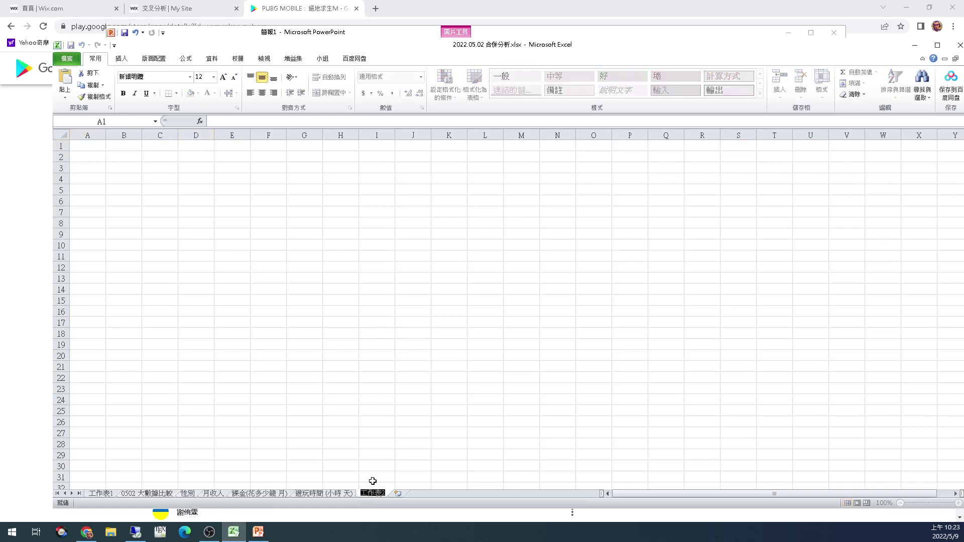
text(作星日竹手)
text(星星)
key(Return)
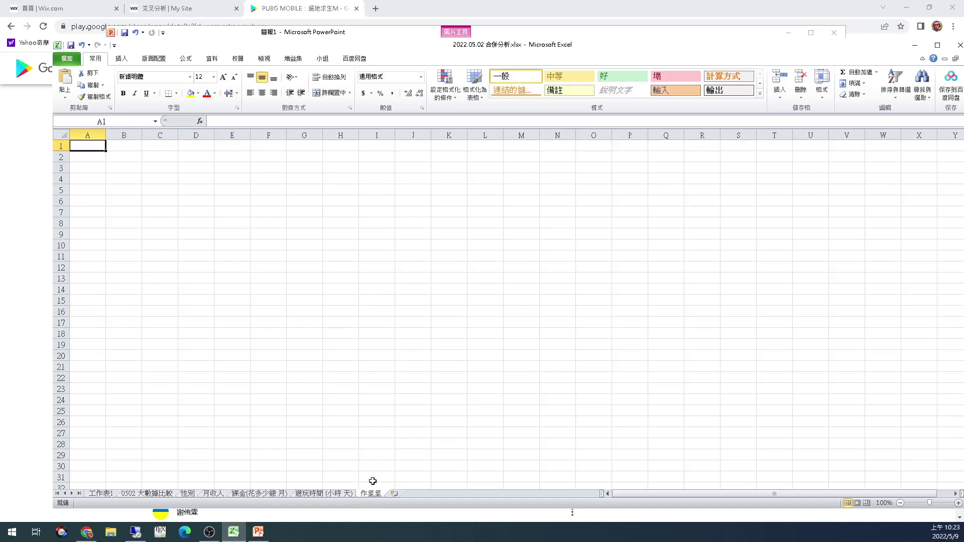
- Move both charts on the 0502 大數據比較 sheet down, clear of the 大數據 and 自己 summary rows
click(99, 494)
click(160, 495)
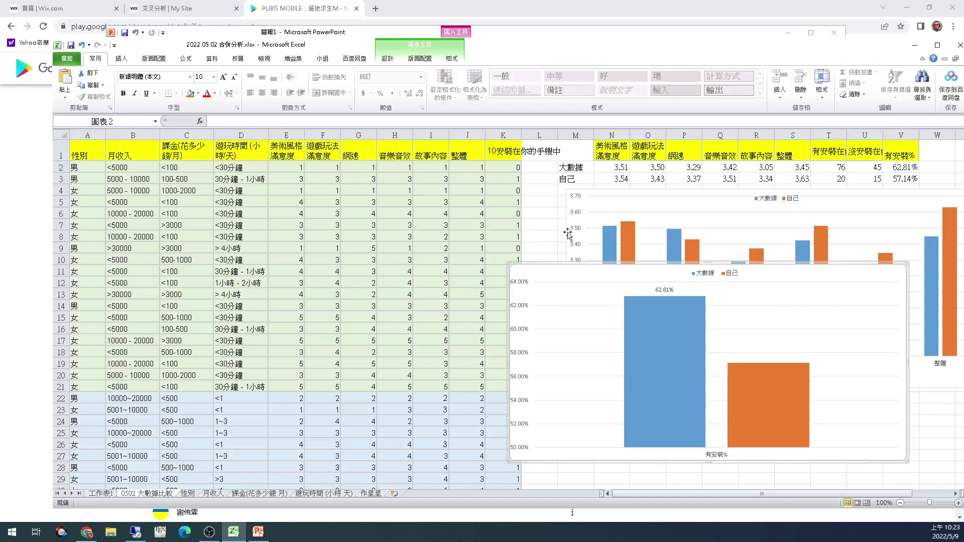
drag(554, 264, 632, 357)
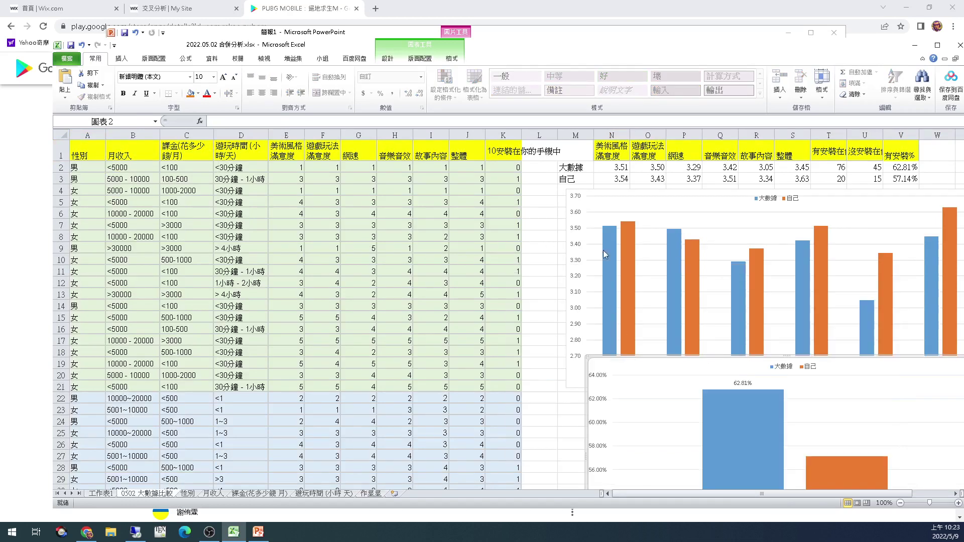
click(594, 189)
drag(611, 187, 611, 327)
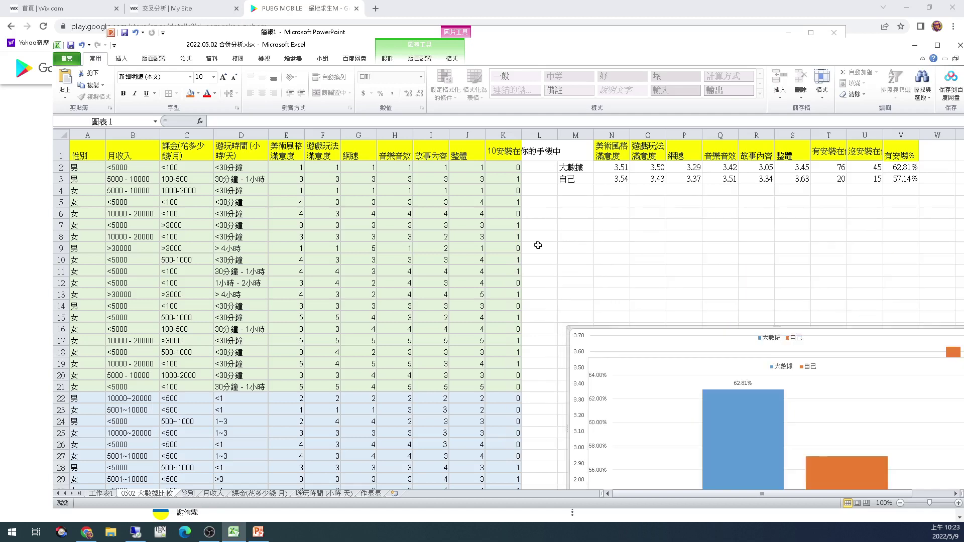
- Examine the survey rows on 0502 大數據比較, the 美術風格滿意度 averages for 大數據 and 自己, and the data on 工作表1
scroll(435, 274, down, 20)
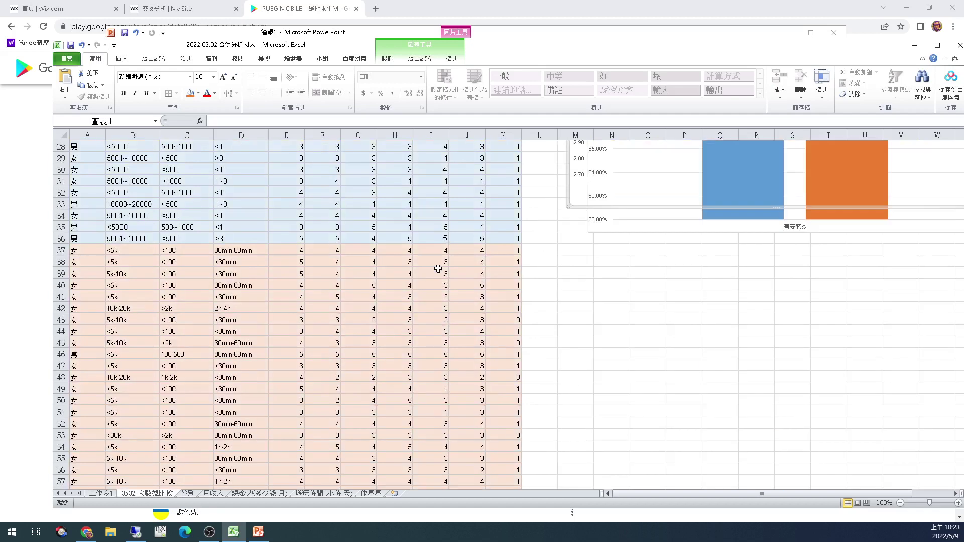
scroll(435, 276, up, 20)
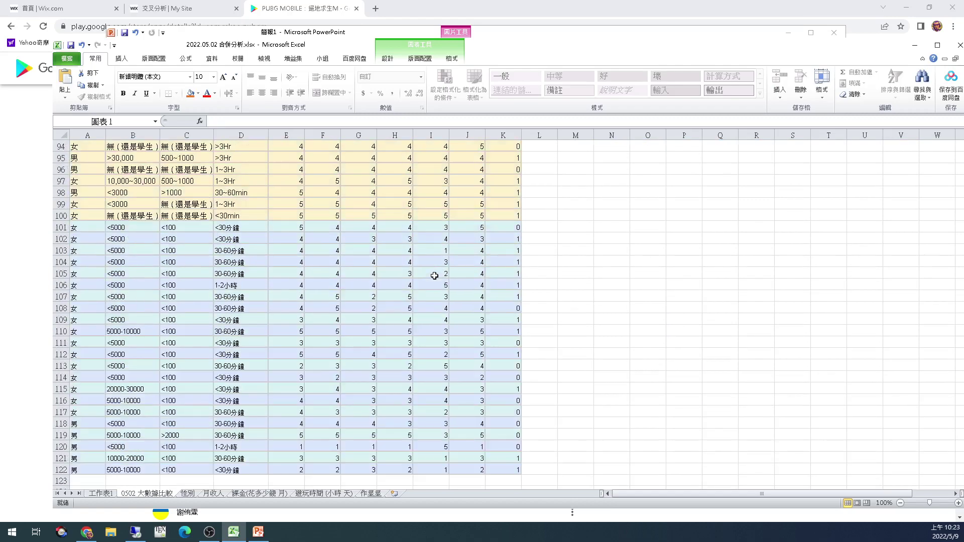
scroll(437, 259, up, 5)
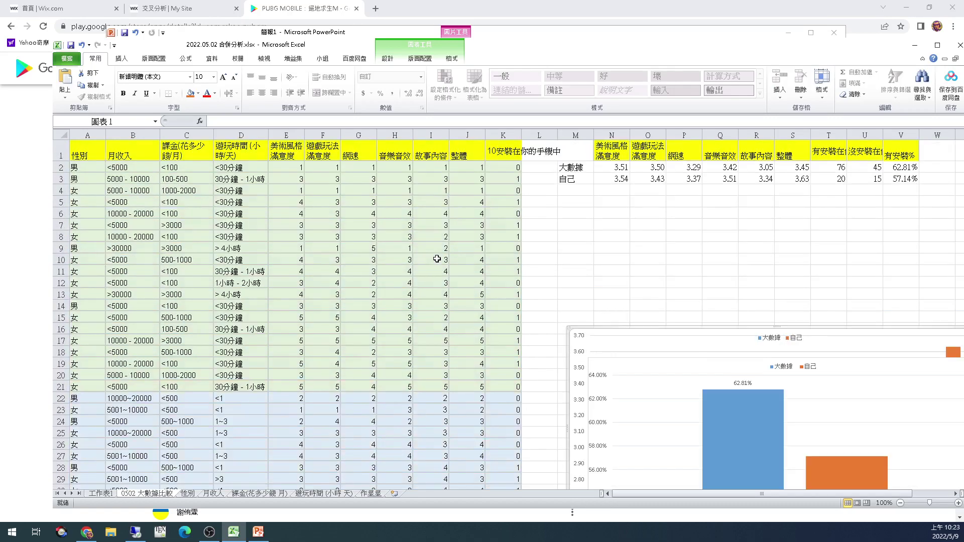
click(614, 169)
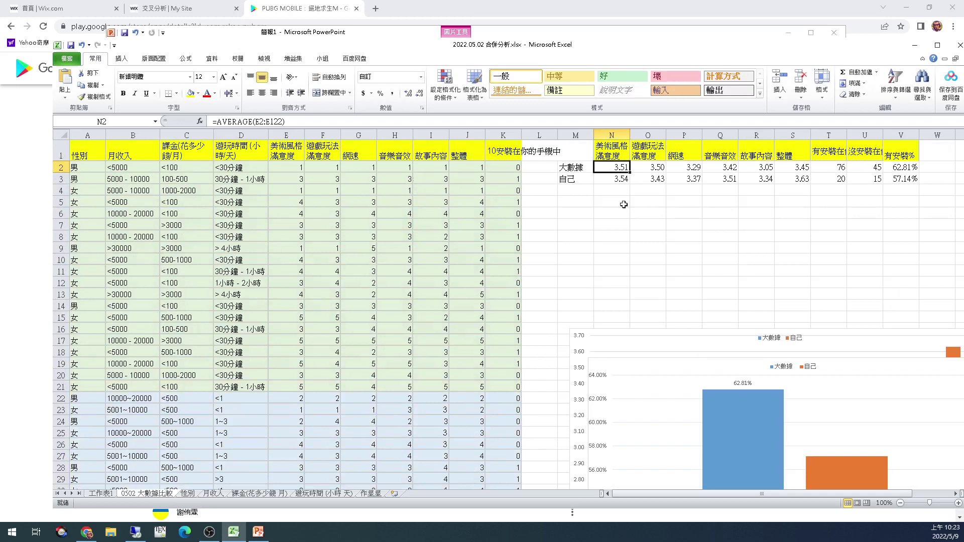
click(623, 180)
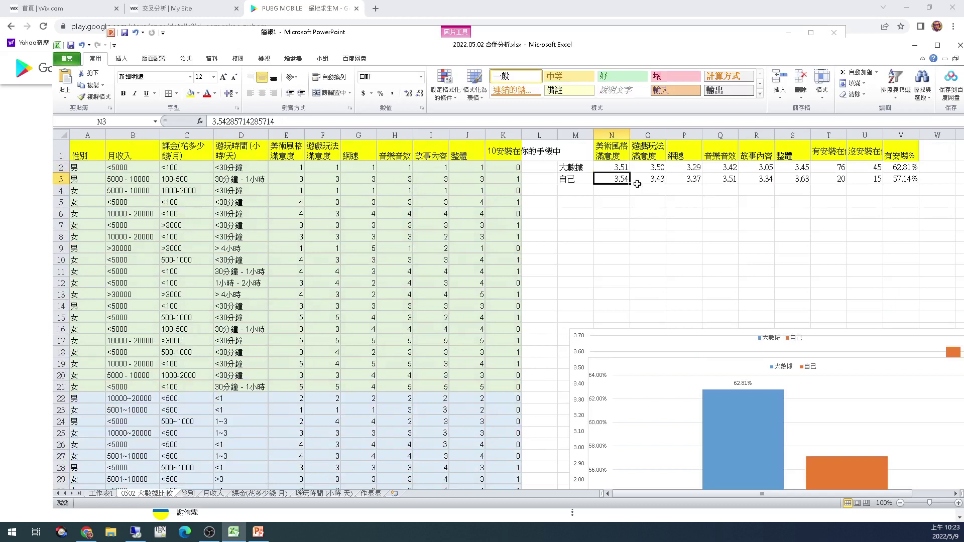
click(95, 494)
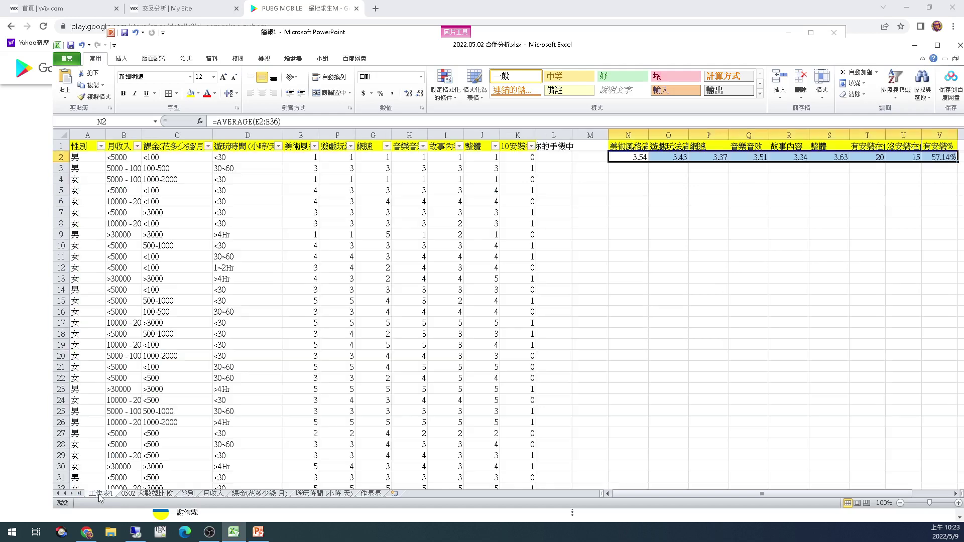
click(588, 246)
click(340, 235)
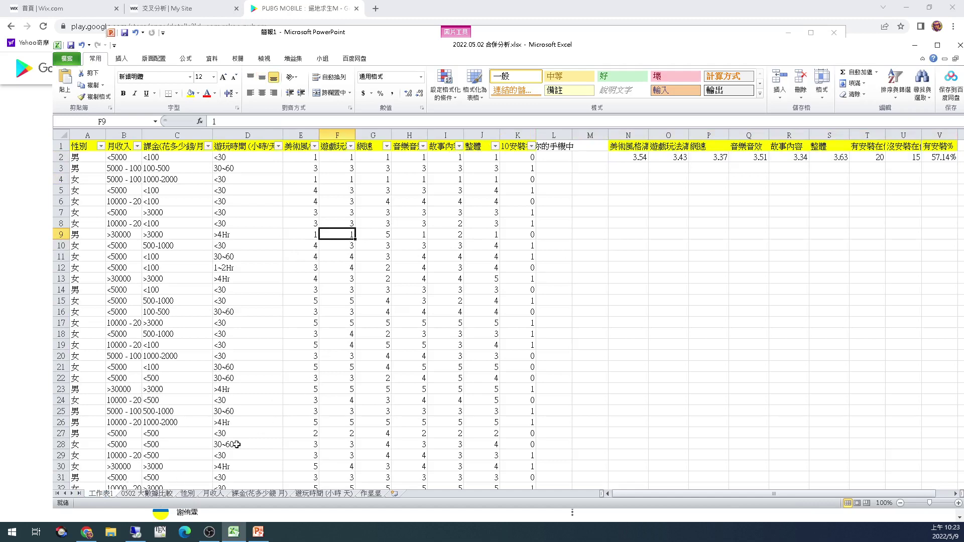
- Copy the entire survey data table from 0502 大數據比較 into the 作星星 sheet starting at A1
click(161, 495)
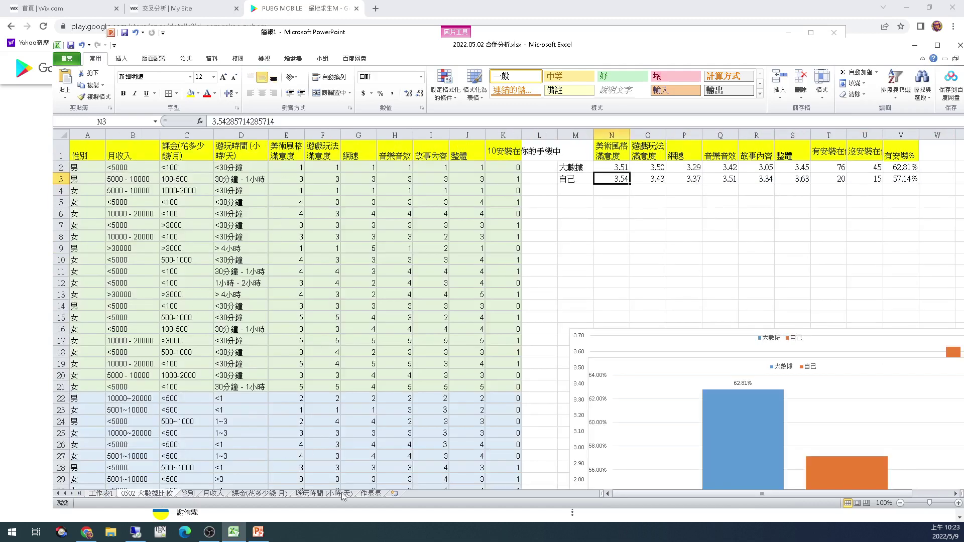
click(236, 226)
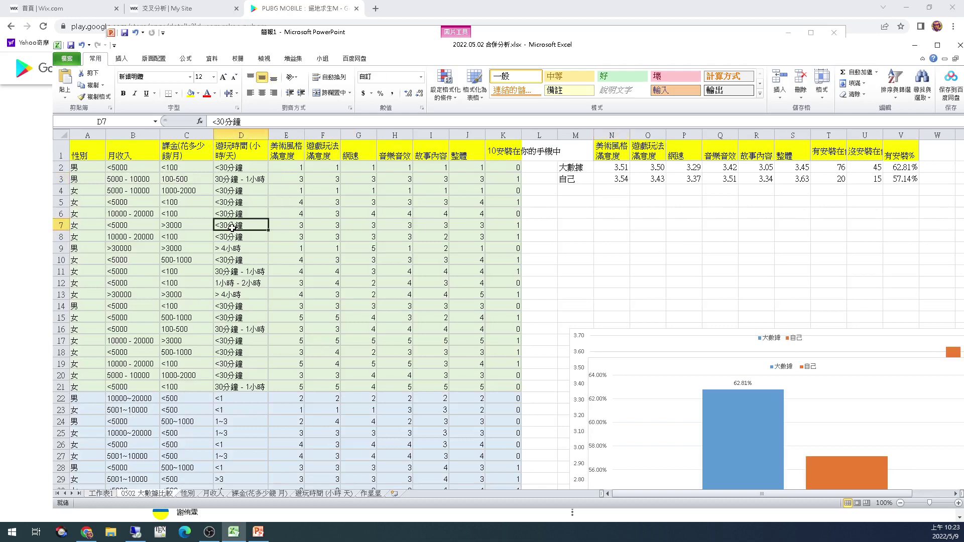
key(ctrl+a)
key(ctrl+c)
click(371, 494)
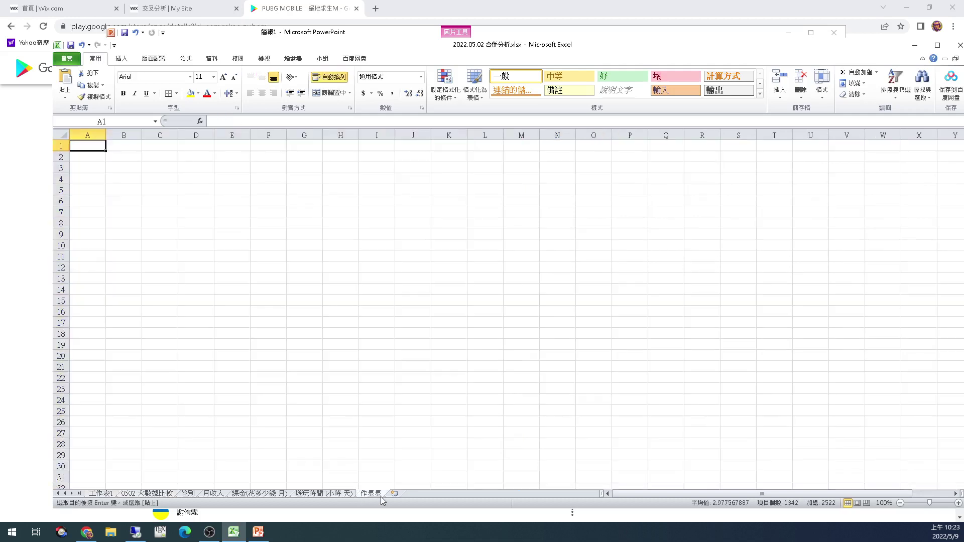
key(ctrl+v)
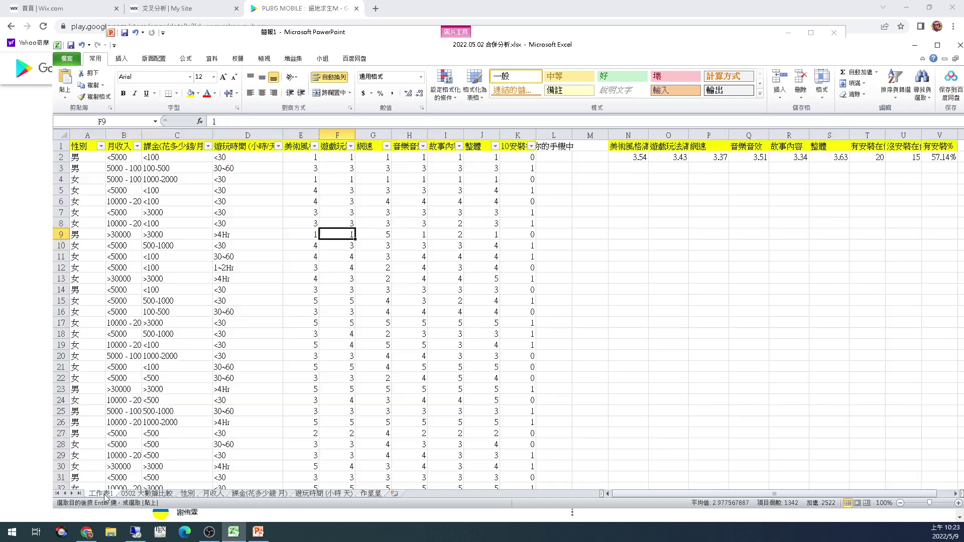
- Copy the survey data rows A2:K36, without the header row, from the 工作表1 sheet
click(111, 494)
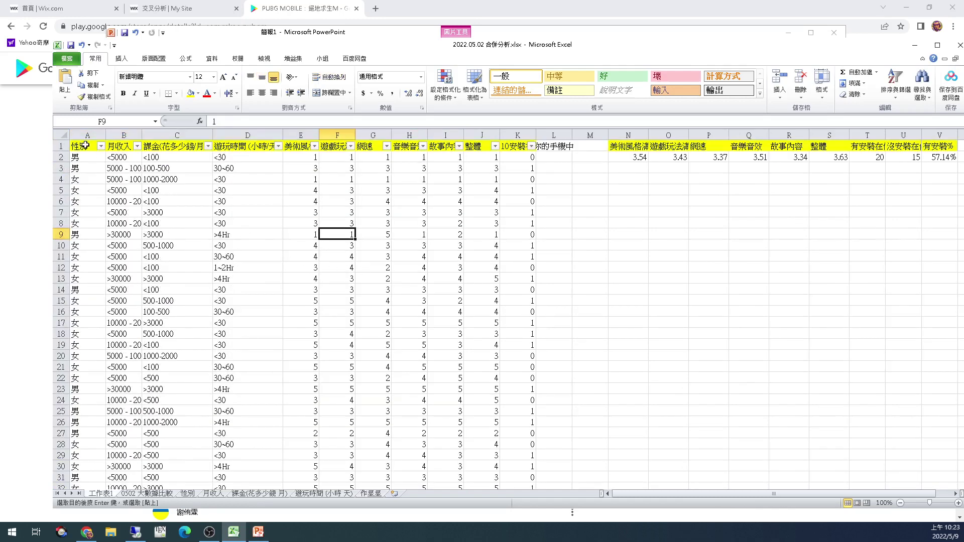
drag(86, 162, 506, 447)
scroll(507, 437, down, 11)
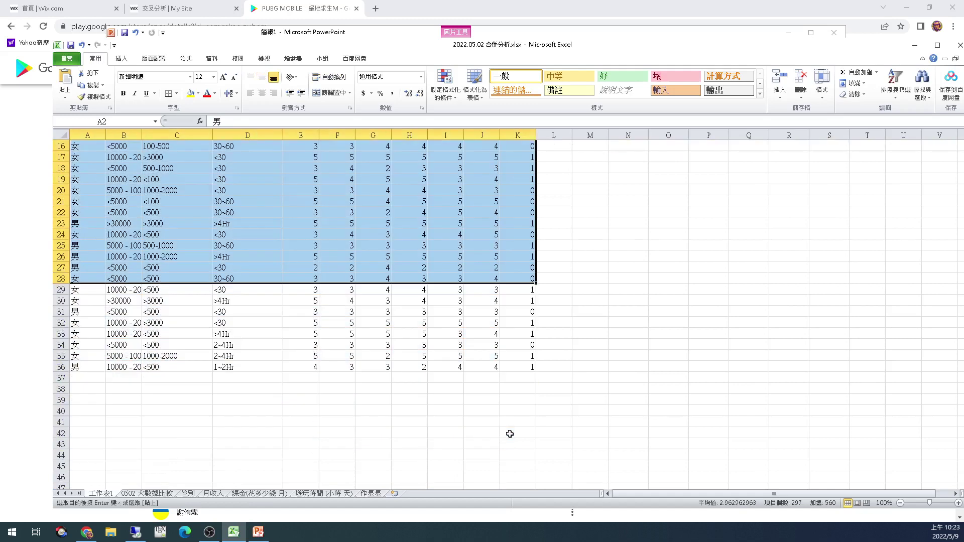
scroll(492, 327, up, 3)
shift+click(527, 266)
key(ctrl+c)
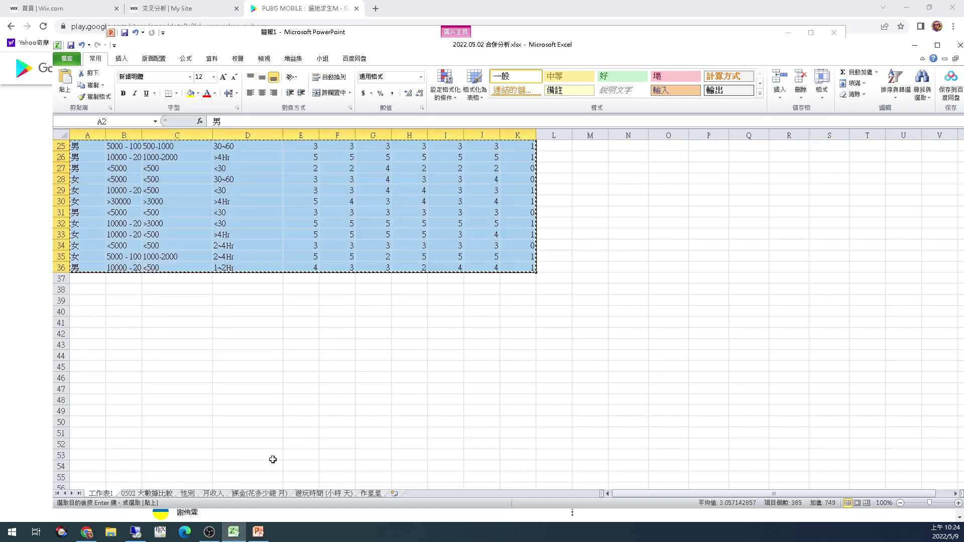
- Insert the copied survey rows at A2 of the 作星星 sheet, shifting the existing data down
click(371, 494)
scroll(323, 319, down, 18)
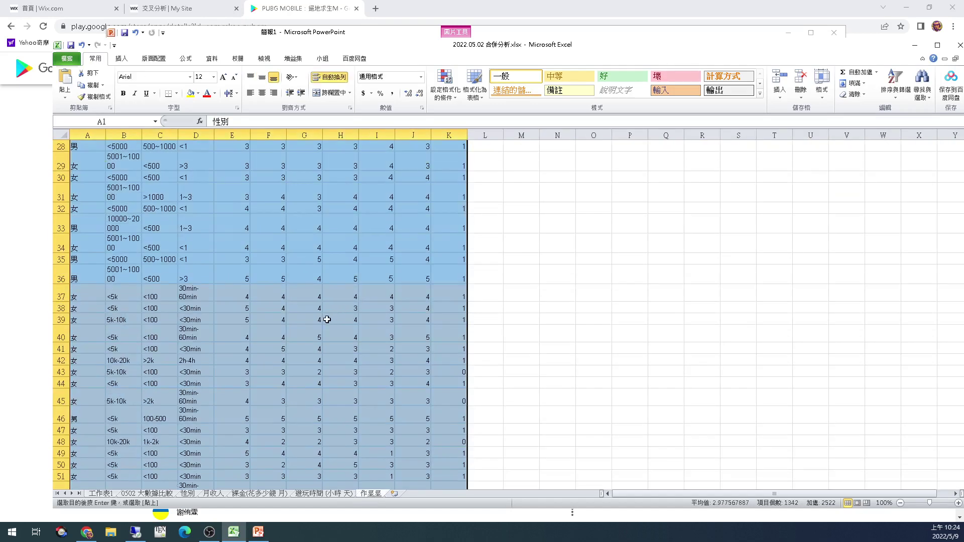
scroll(284, 328, up, 18)
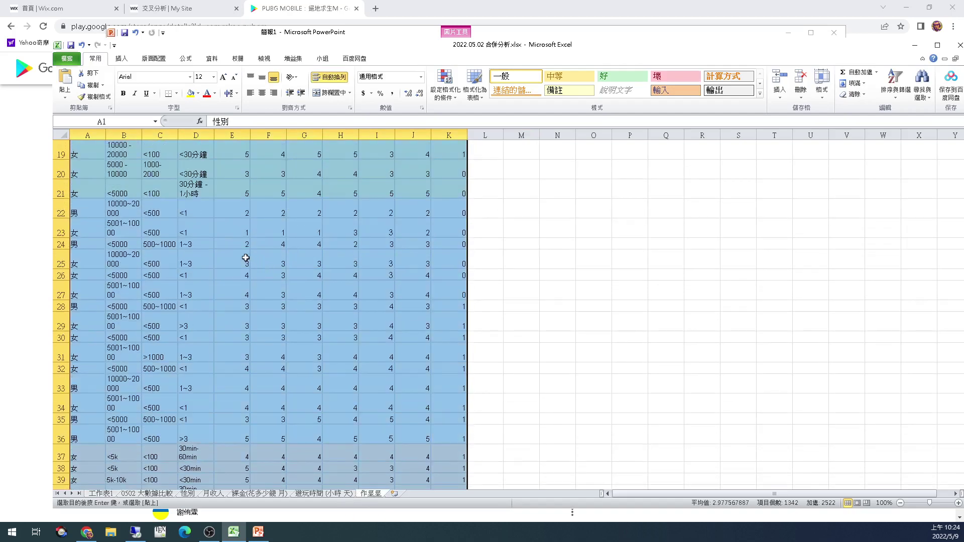
click(76, 176)
right_click(76, 176)
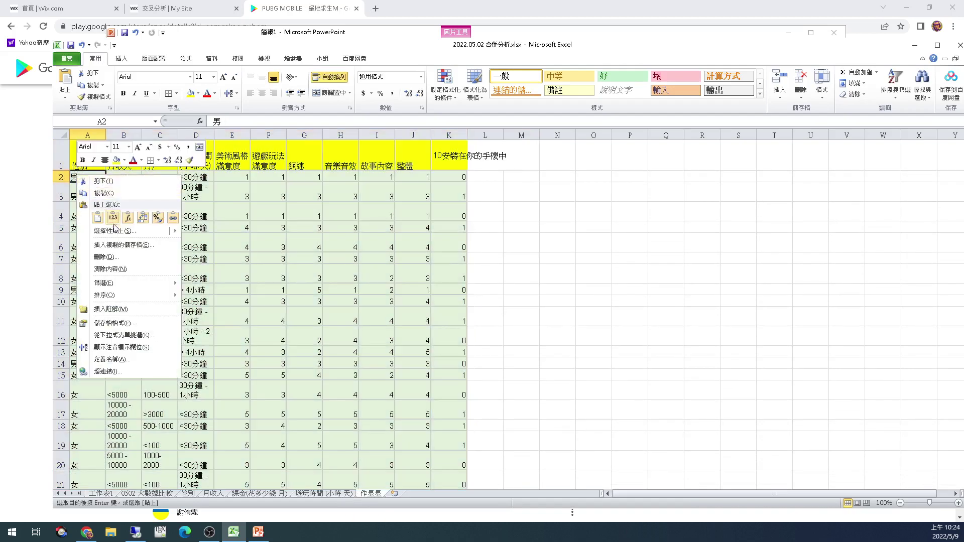
mouse_move(115, 228)
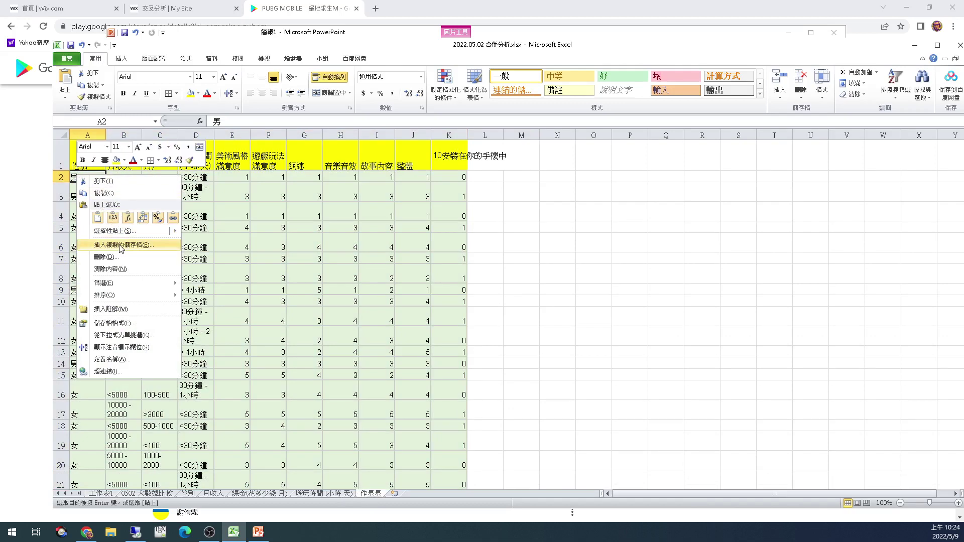
click(121, 246)
click(115, 245)
click(97, 261)
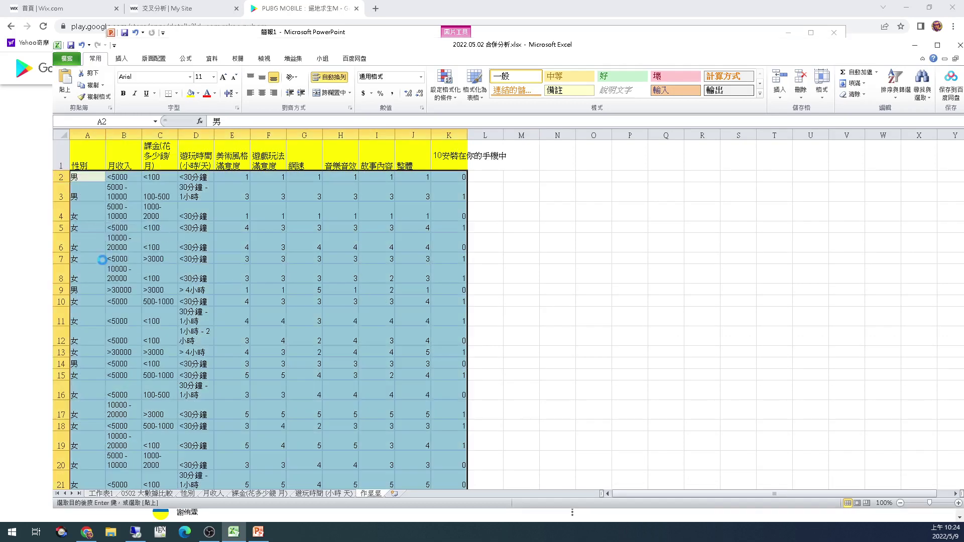
click(377, 287)
scroll(354, 300, down, 2)
scroll(354, 300, down, 8)
scroll(351, 308, up, 12)
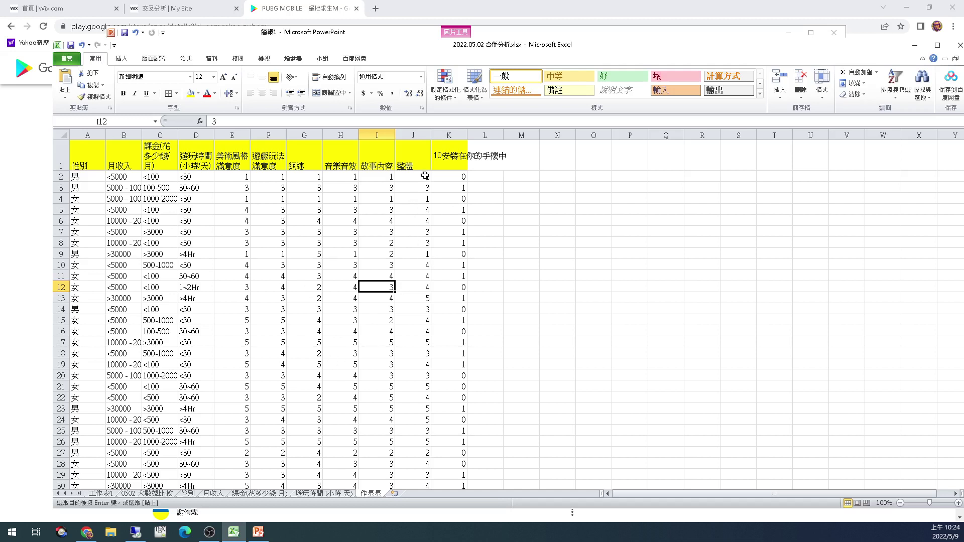
- Move the satisfaction comparison chart on the 0502 大數據比較 sheet over the survey table, clear of the installation-rate chart
click(409, 151)
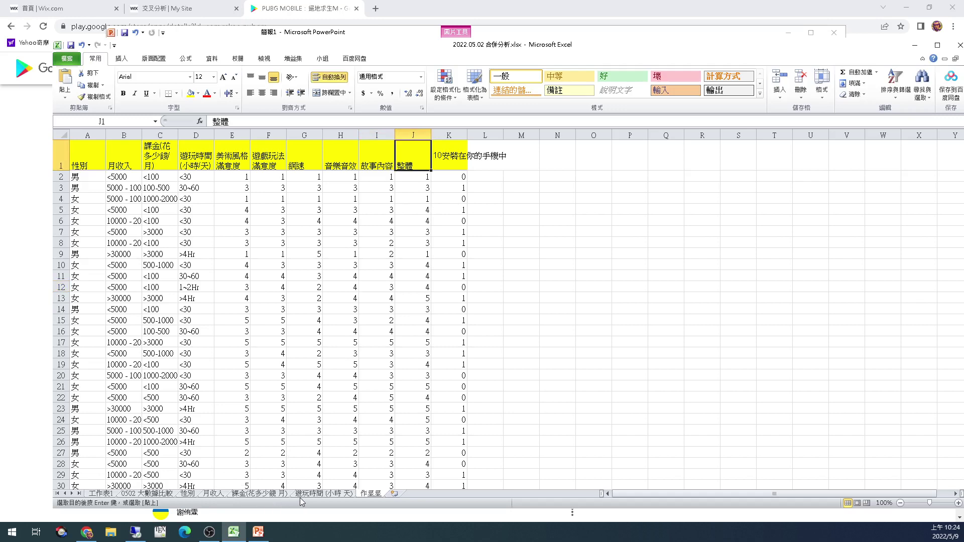
click(160, 493)
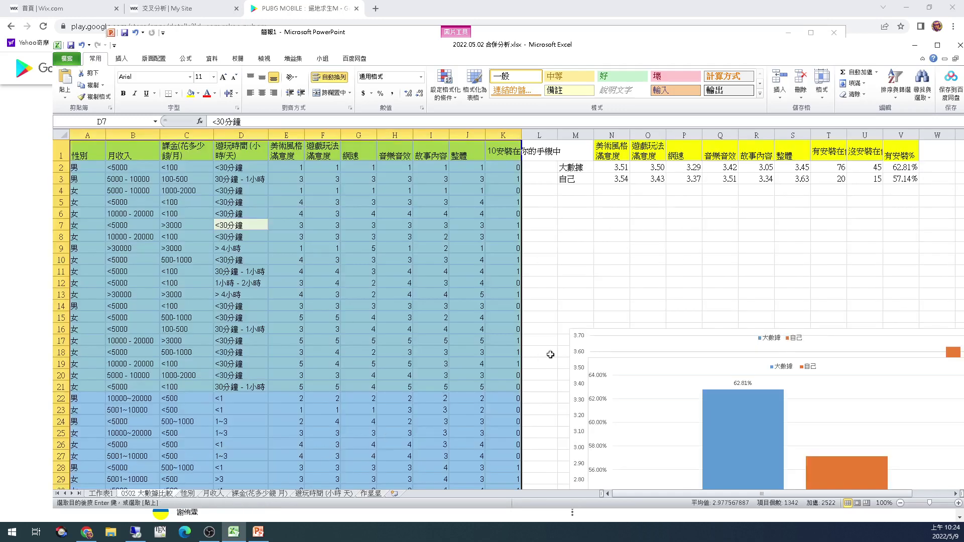
click(729, 247)
drag(667, 347, 310, 157)
- Compare the 大數據 and 自己 bars in the chart across 美術風格滿意度, 遊戲玩法滿意度, 網速, 音樂音效 and 整體
mouse_move(579, 249)
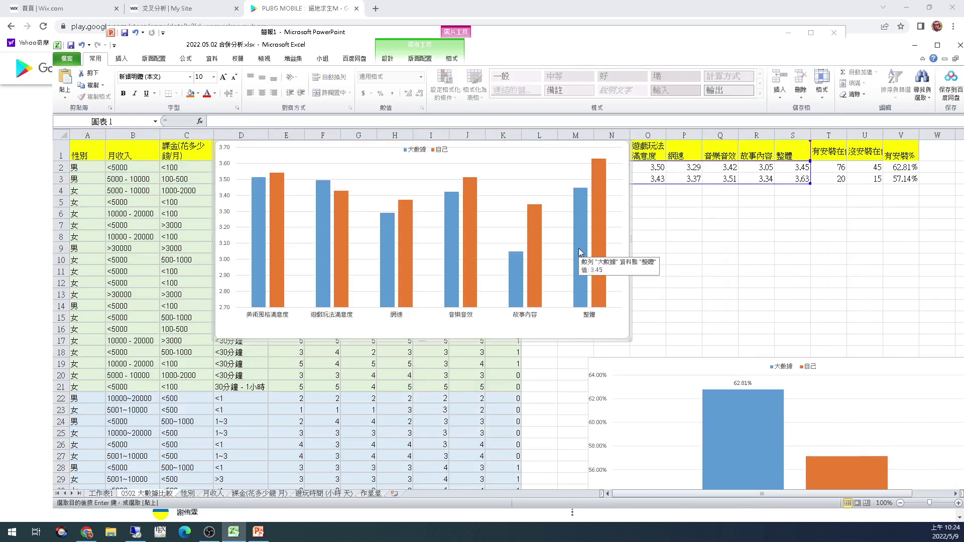
click(582, 225)
click(596, 218)
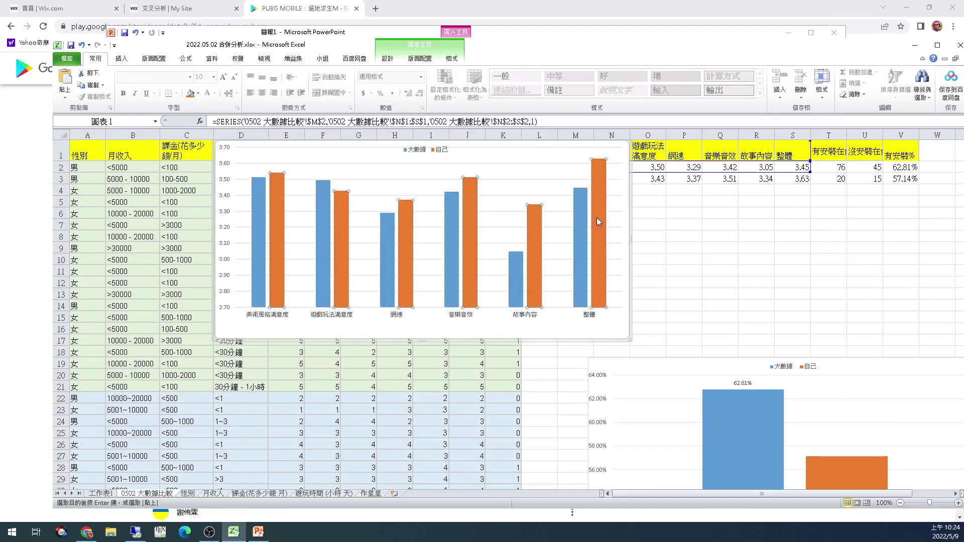
click(602, 213)
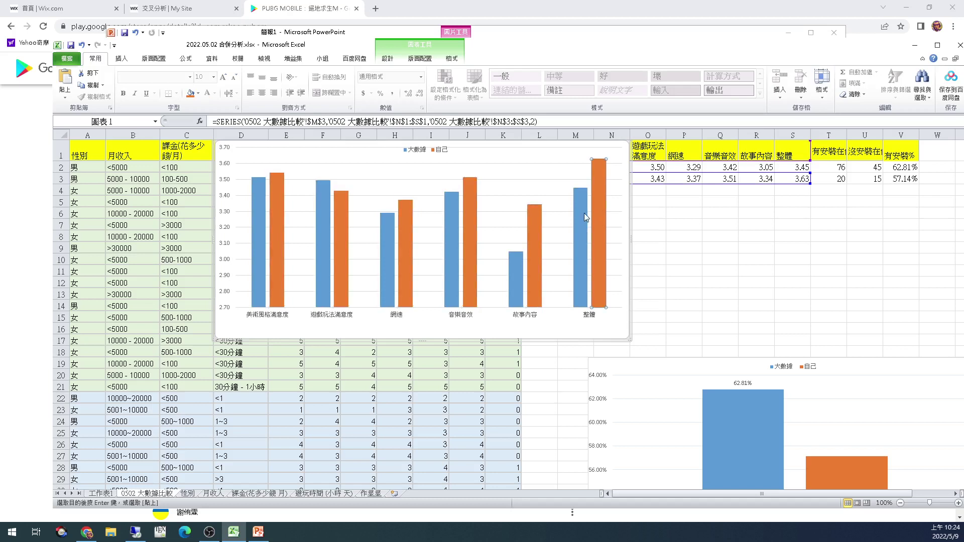
mouse_move(604, 206)
mouse_move(336, 267)
mouse_move(263, 283)
mouse_move(603, 270)
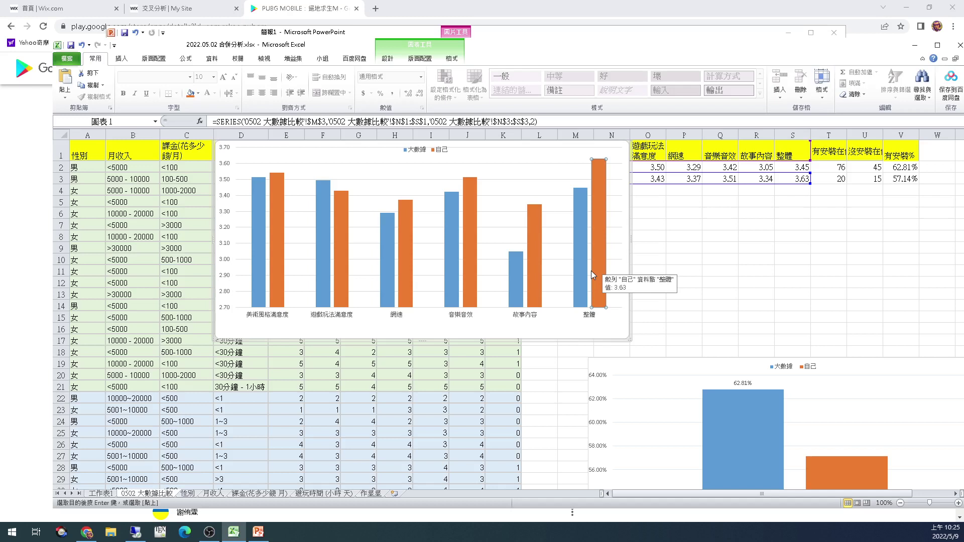
click(469, 241)
click(413, 256)
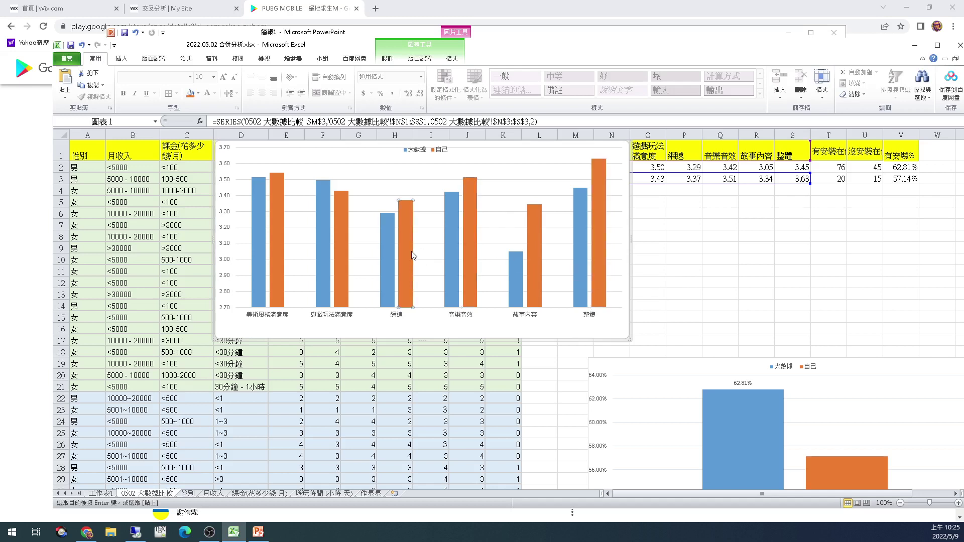
click(344, 251)
click(279, 253)
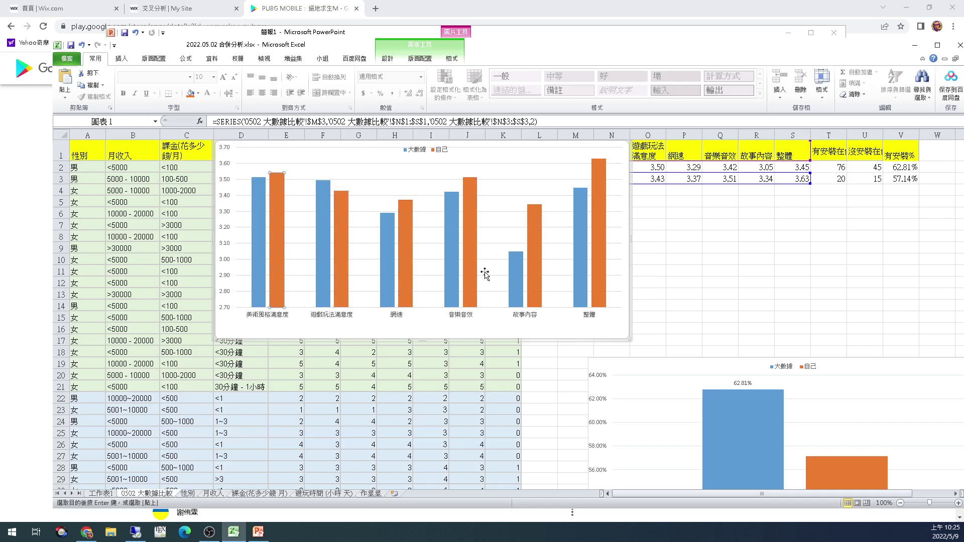
click(602, 254)
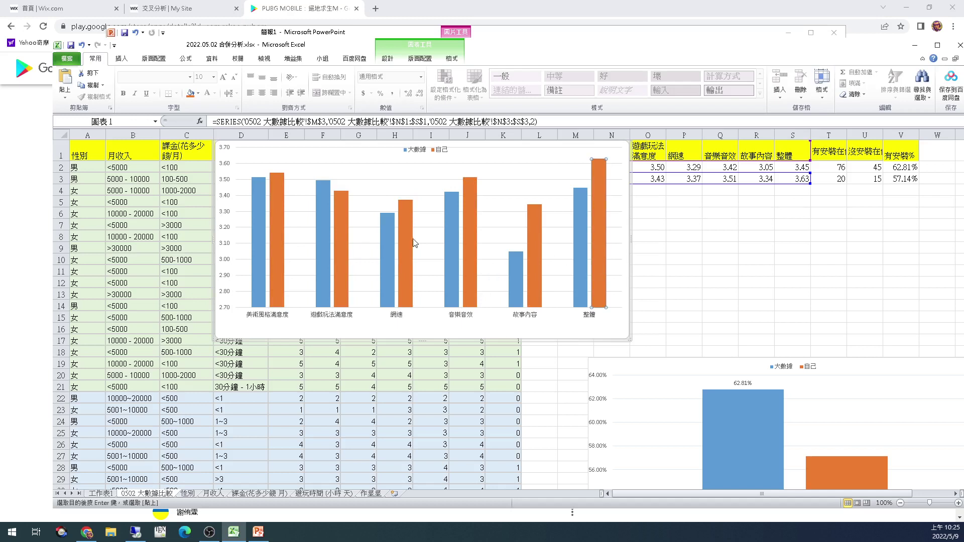
click(275, 255)
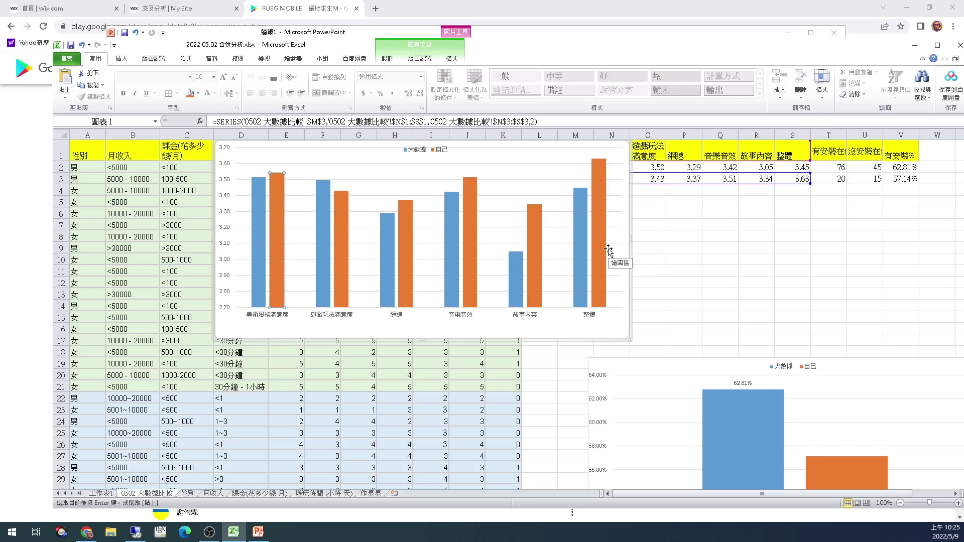
click(562, 333)
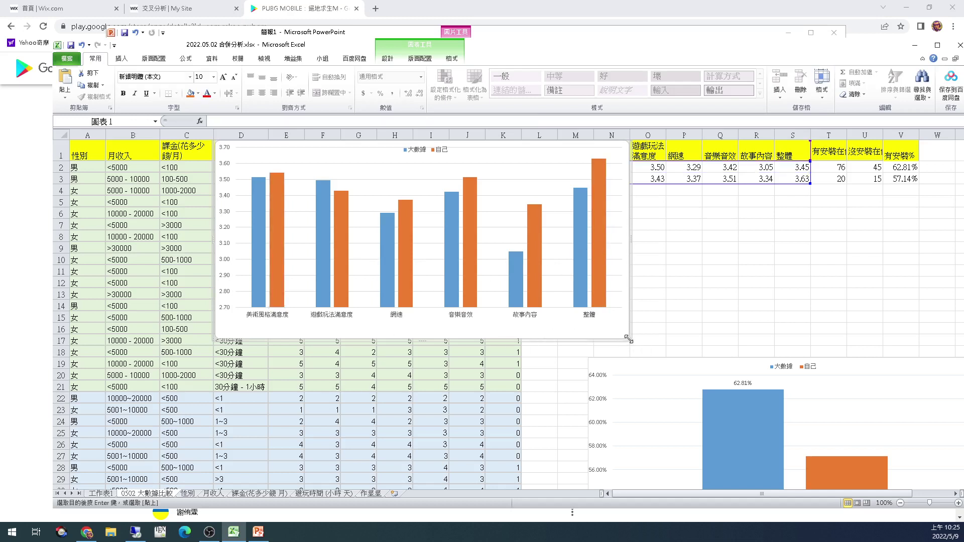
- Make the satisfaction comparison chart slightly taller and shift it so it uncovers the start of the summary table
drag(629, 340, 633, 369)
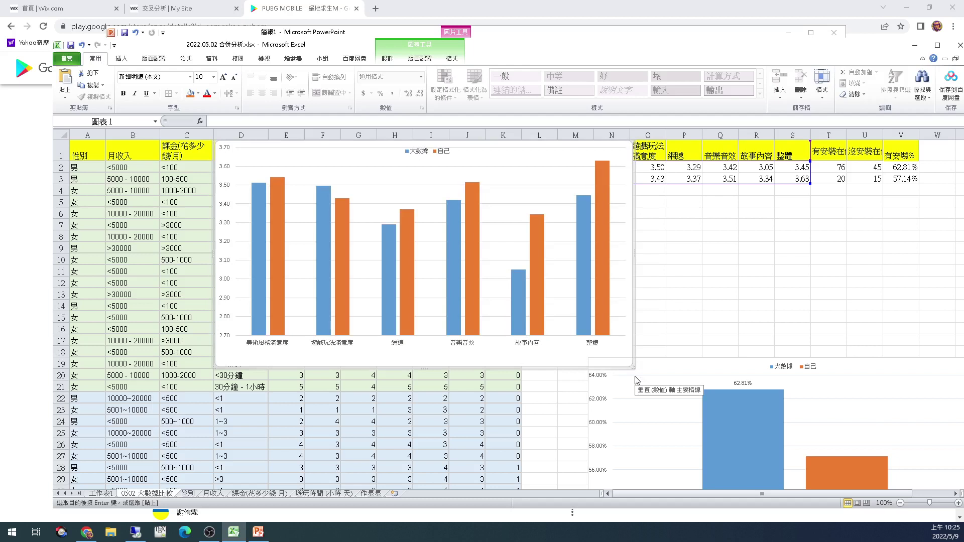
click(549, 370)
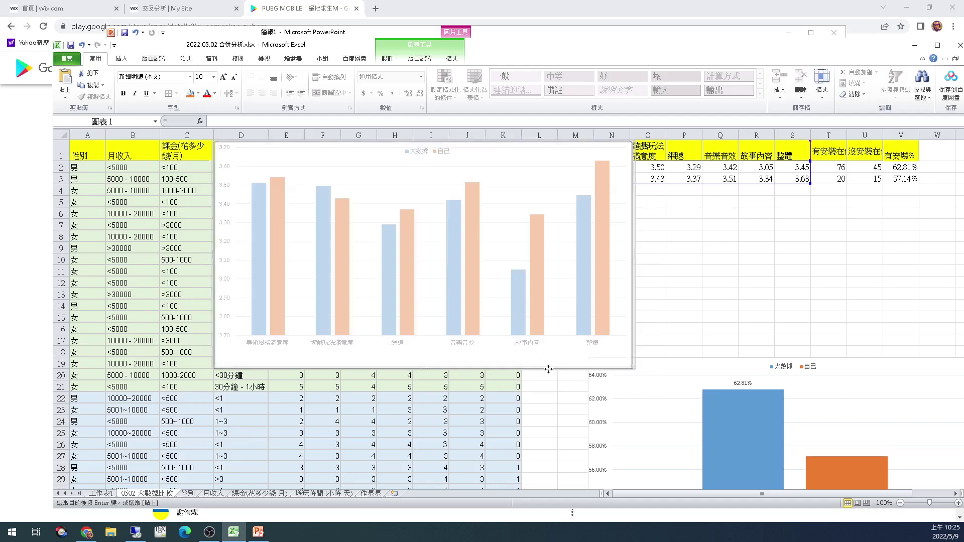
drag(549, 370, 503, 384)
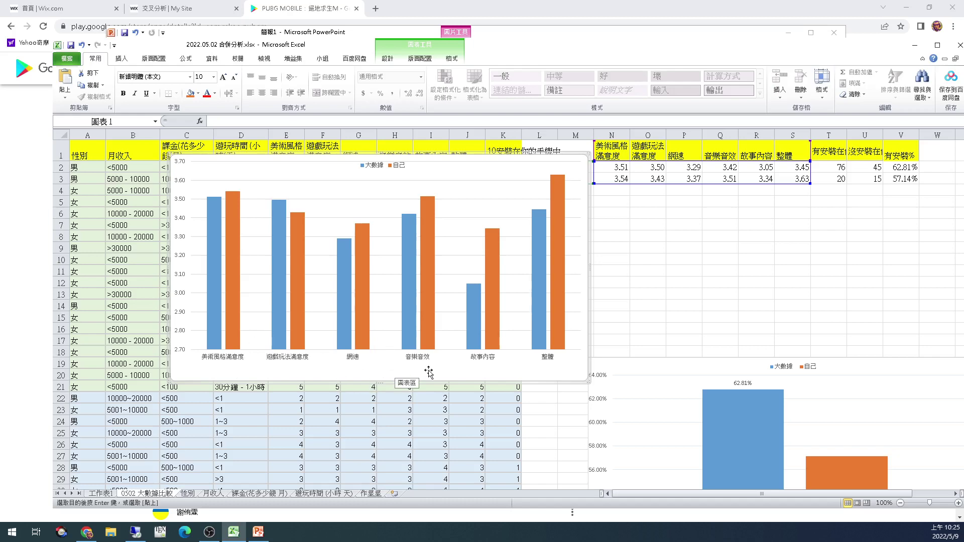
- Delete the 整體 and installation columns and the four demographic columns A:D from 作星星, keeping only the five individual rating columns
click(377, 494)
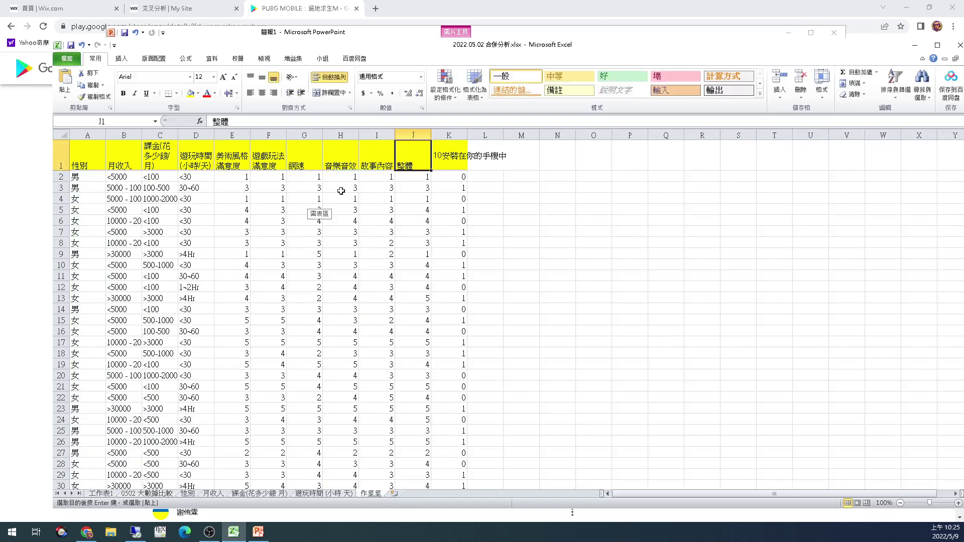
right_click(408, 132)
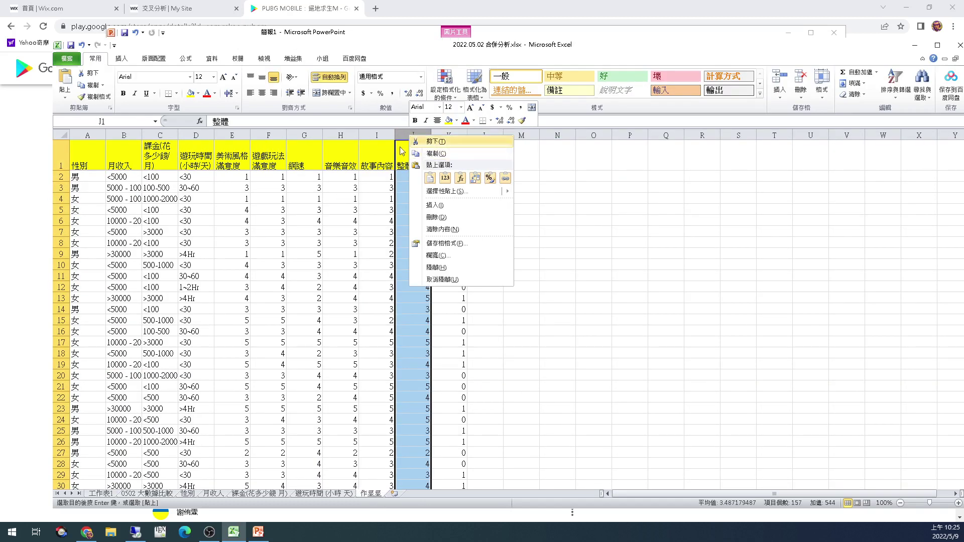
click(413, 132)
drag(417, 132, 448, 133)
right_click(449, 133)
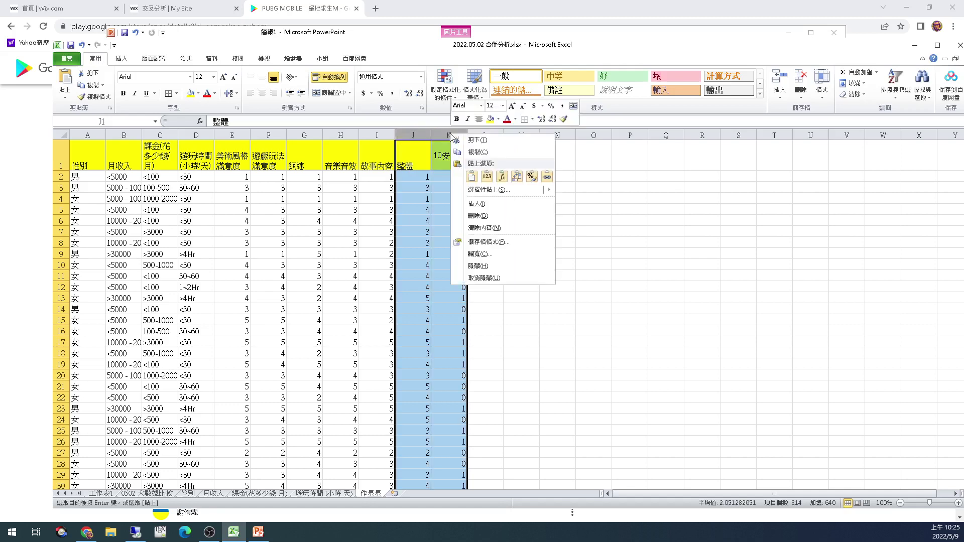
click(464, 208)
drag(87, 132, 186, 133)
right_click(185, 135)
click(213, 220)
click(377, 287)
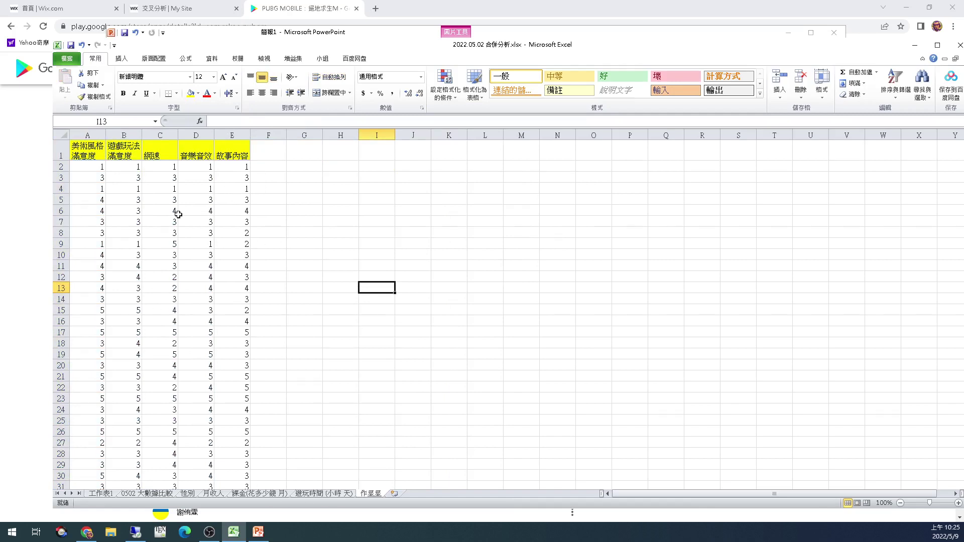
- Add an AVG header in F1 and calculate the first respondent's average in F2 with =AVERAGE(A2:E2)
click(281, 157)
text(AVG)
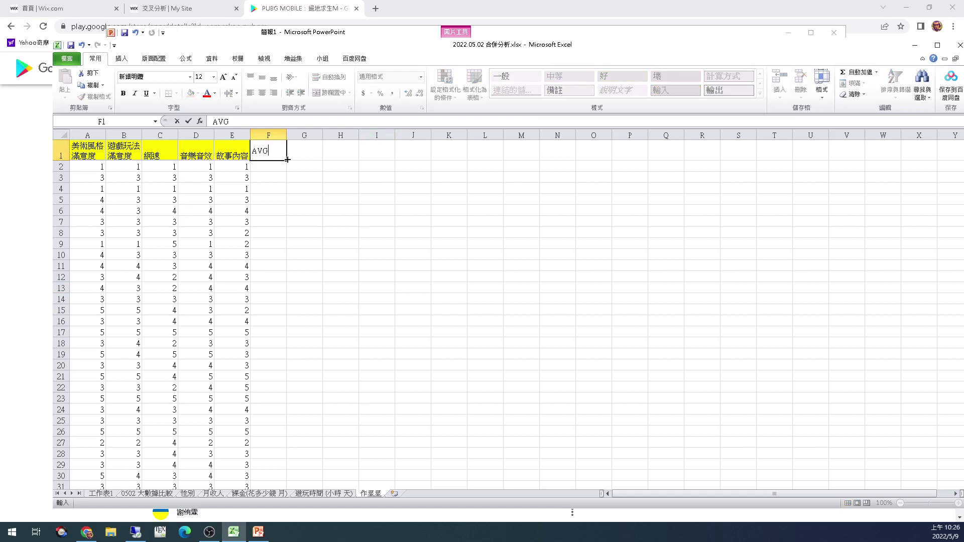
key(Return)
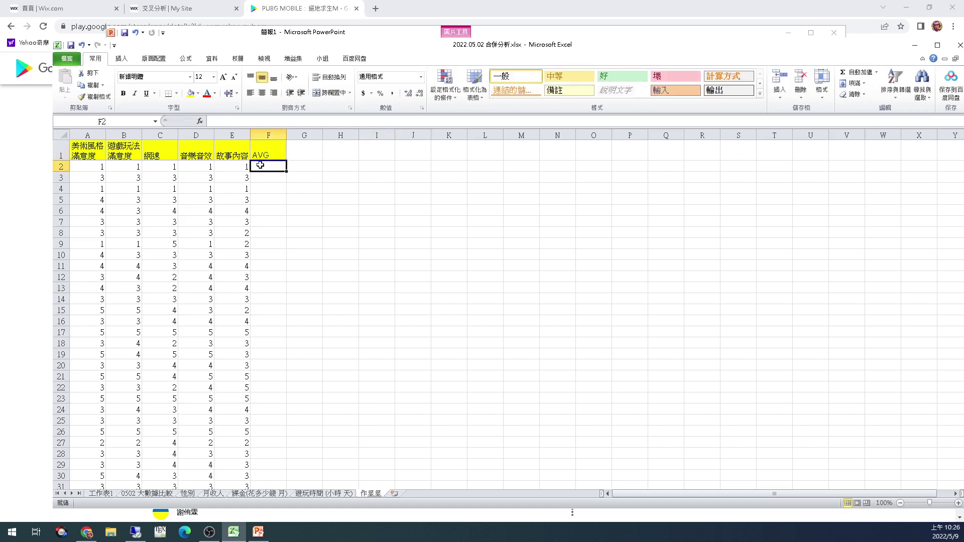
click(200, 122)
double_click(290, 274)
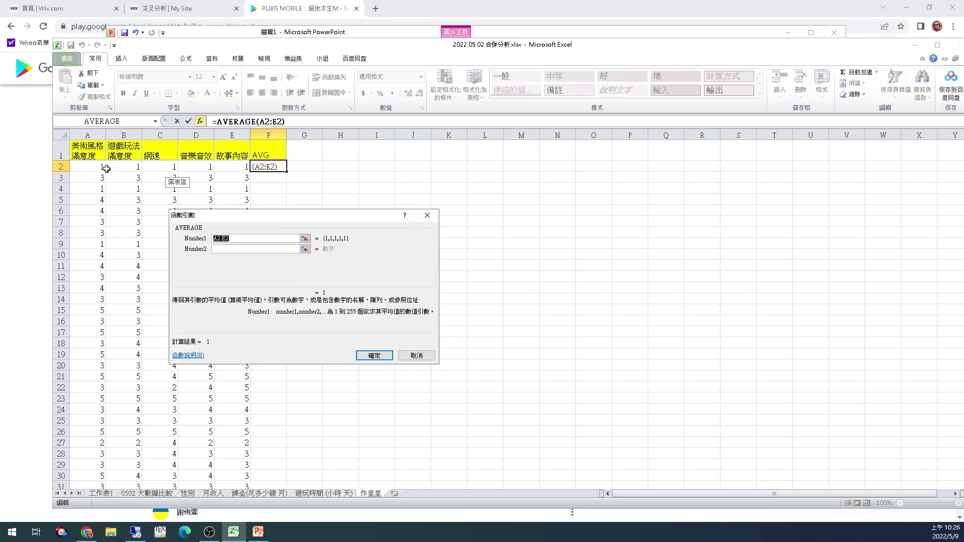
click(374, 356)
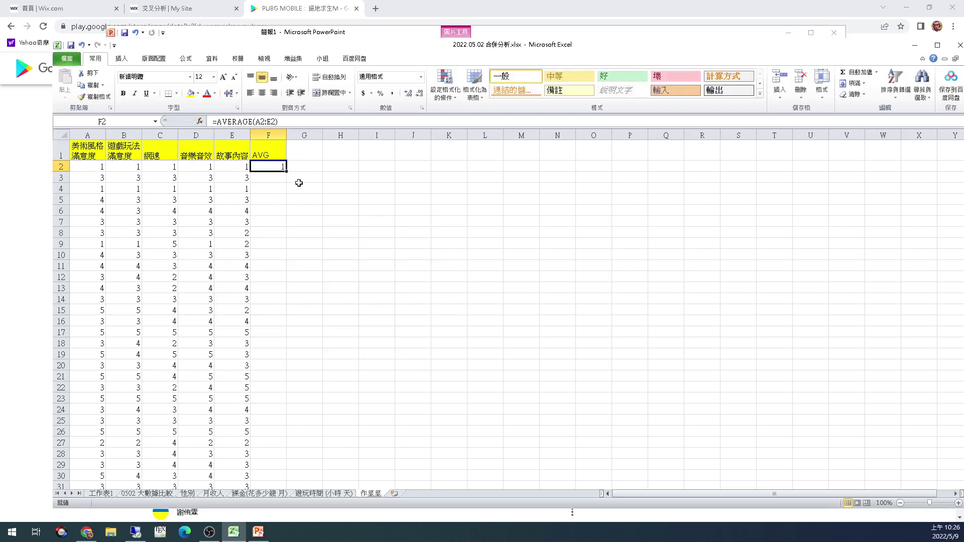
- Copy the average formula from F2 into F3:F157 and check the filled AVG column
key(ctrl+c)
click(277, 180)
scroll(285, 301, down, 20)
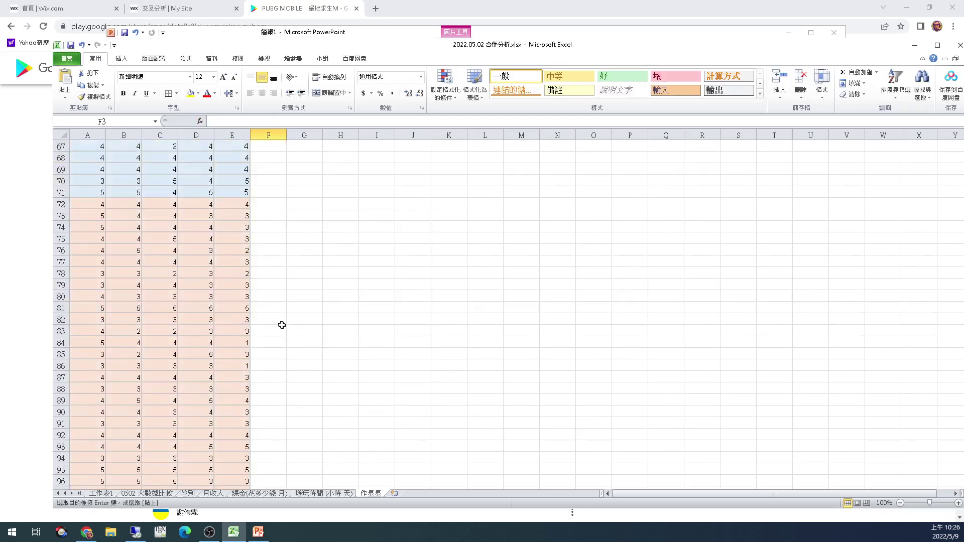
scroll(280, 324, down, 20)
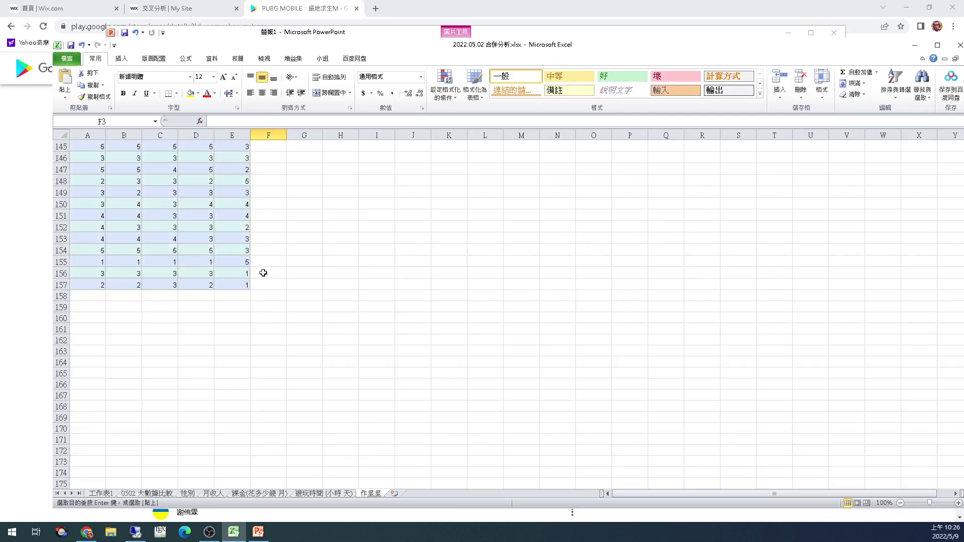
shift+click(266, 285)
key(ctrl+v)
click(319, 309)
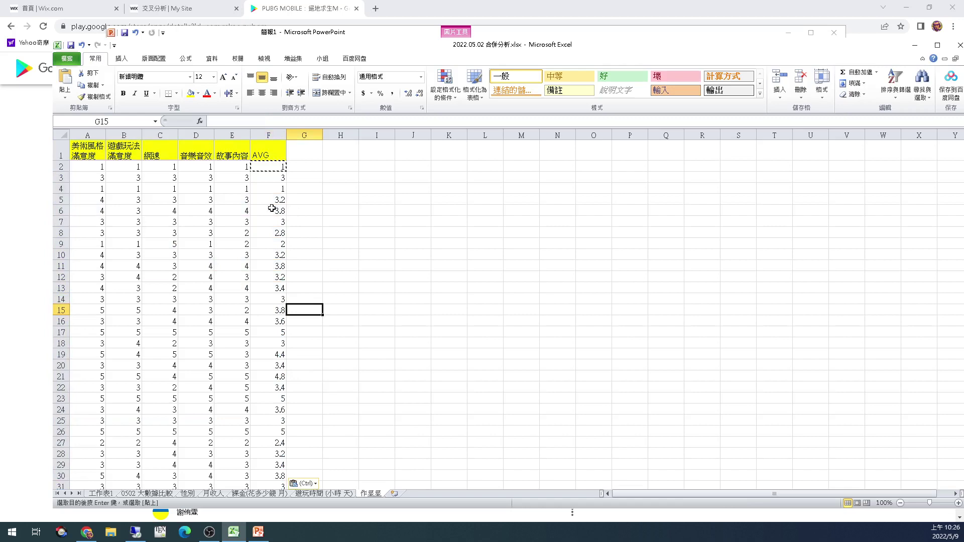
click(276, 165)
scroll(295, 247, down, 20)
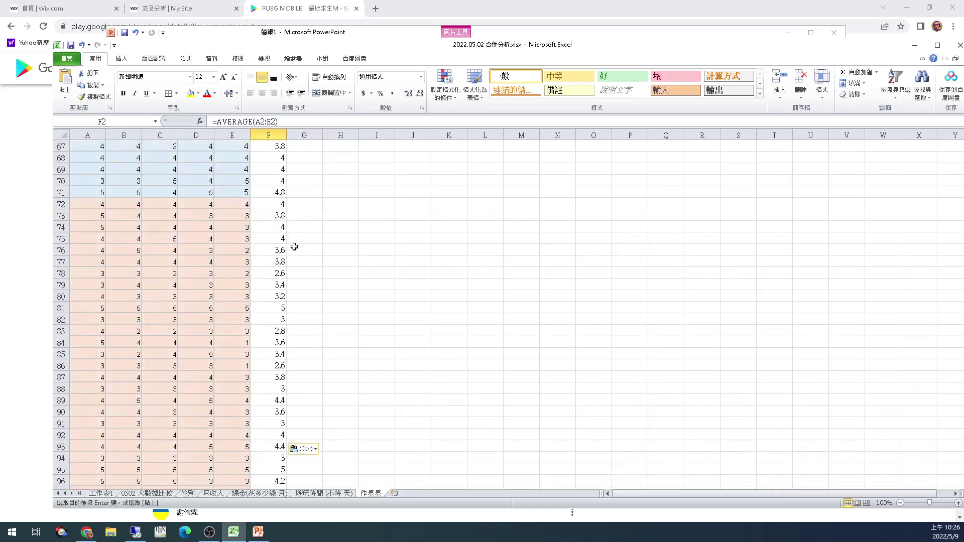
- Format the AVG values in F2:F157 as whole numbers with no decimal places
scroll(294, 247, down, 20)
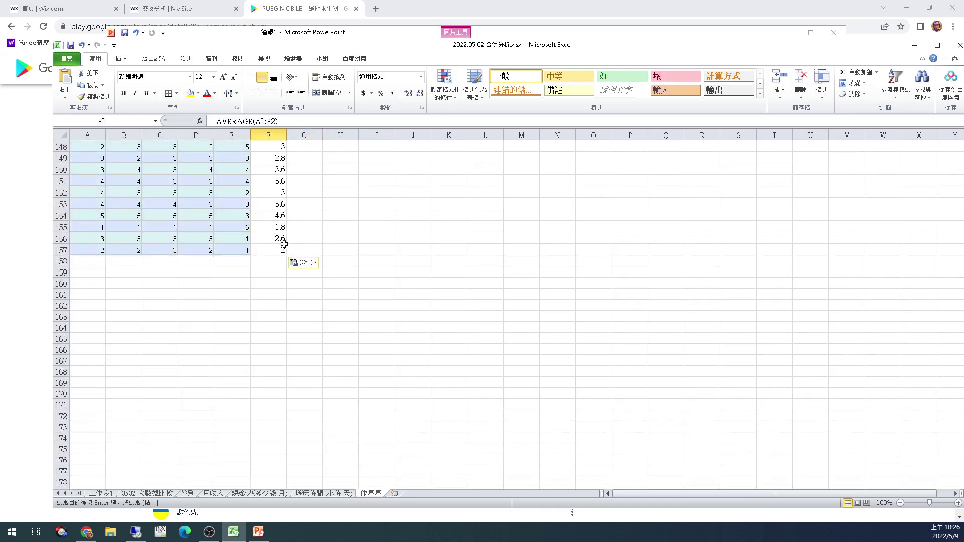
shift+click(282, 247)
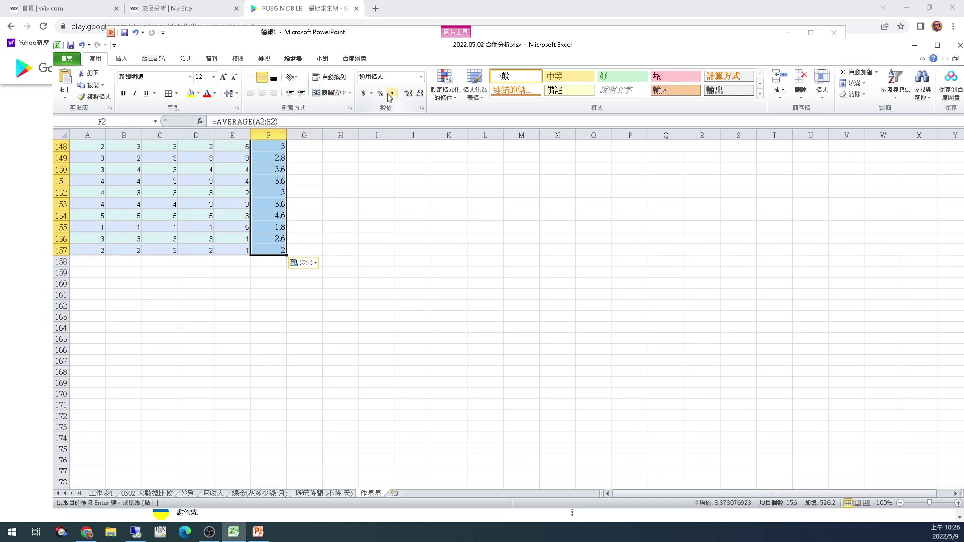
click(408, 95)
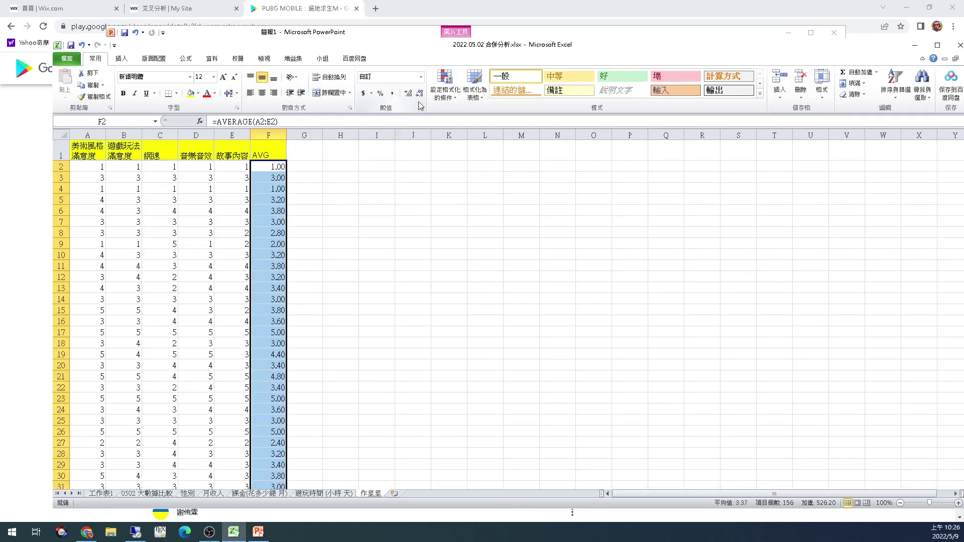
click(419, 94)
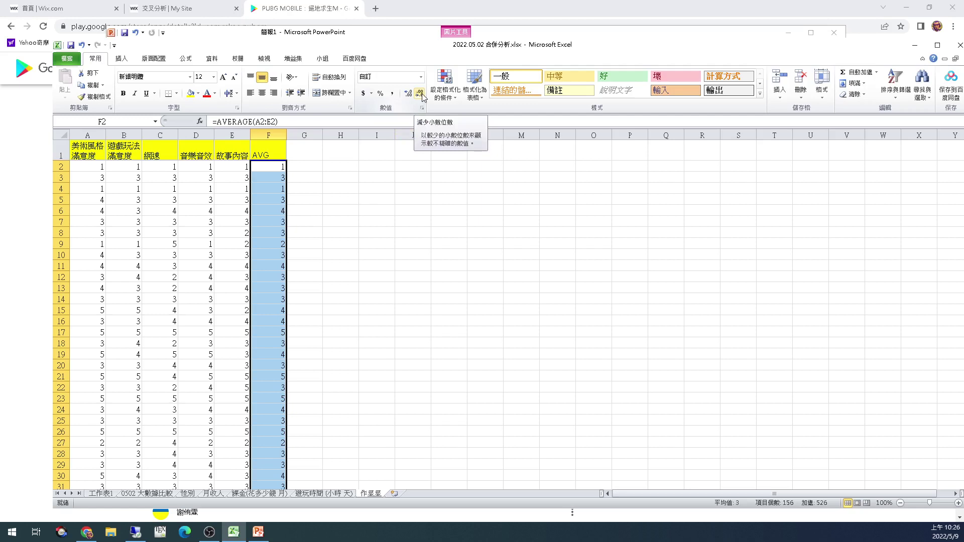
- Check the PUBG MOBILE star-rating distribution on the Google Play page in Chrome, and return to the AVG column in Excel
click(98, 530)
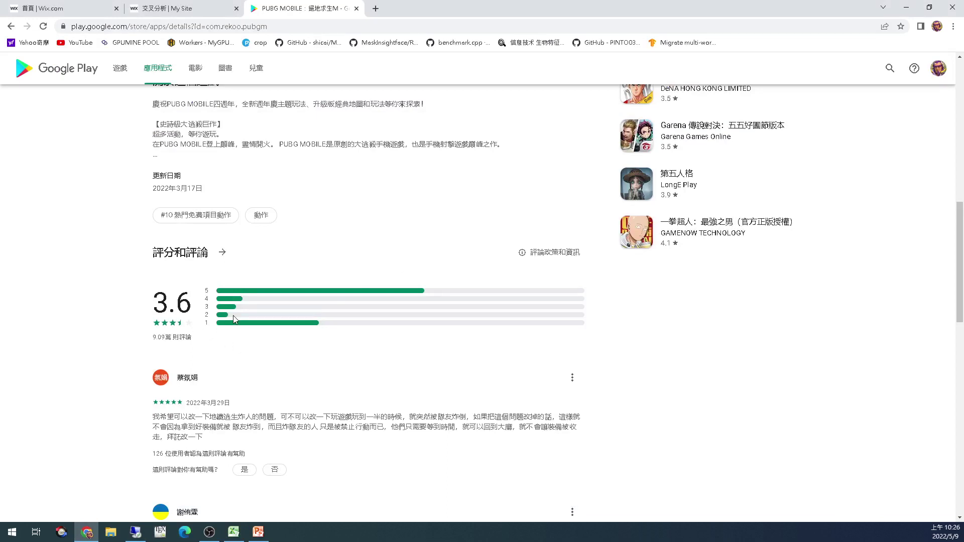
mouse_move(234, 327)
click(909, 9)
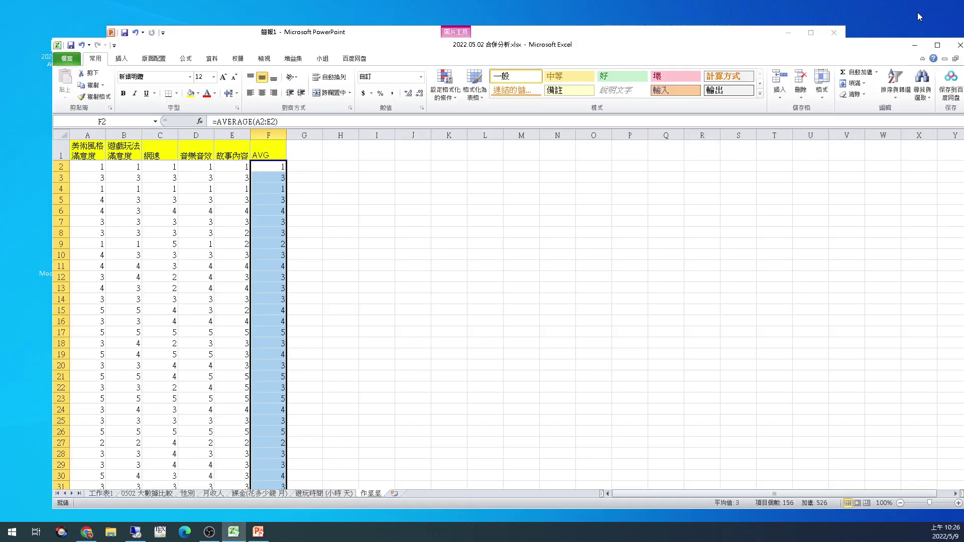
click(317, 210)
click(283, 163)
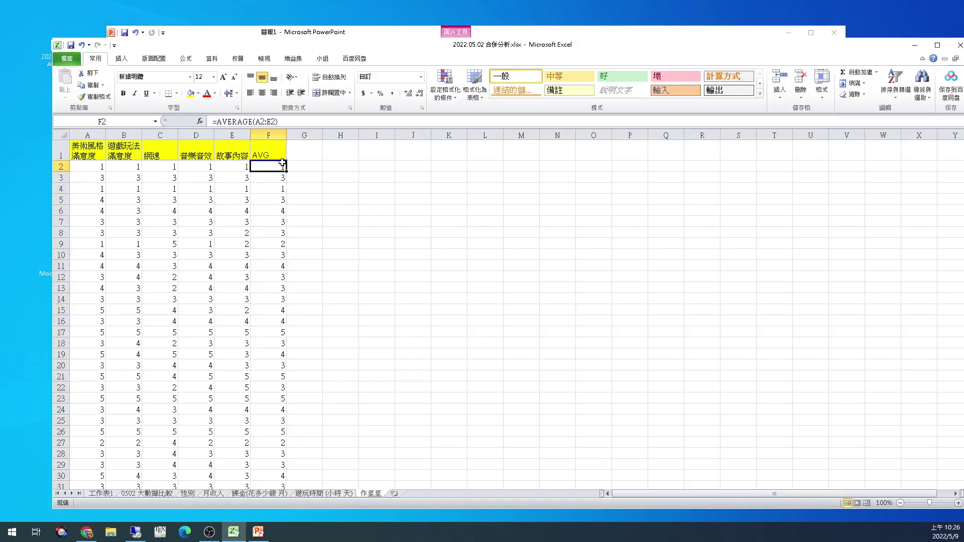
click(280, 158)
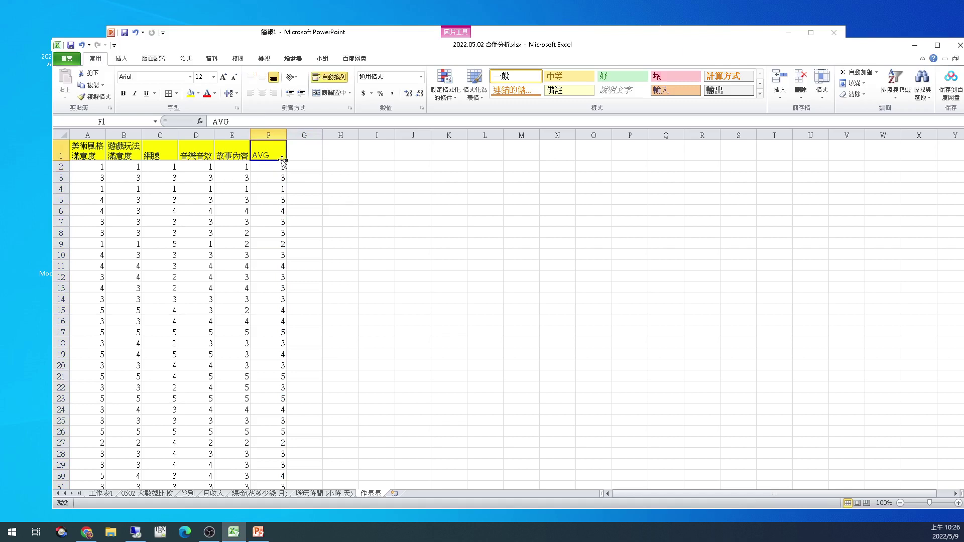
- Add filters to the header row A1:F1 and sort the data by AVG from smallest to largest
scroll(287, 196, down, 5)
scroll(248, 168, up, 5)
drag(89, 152, 281, 155)
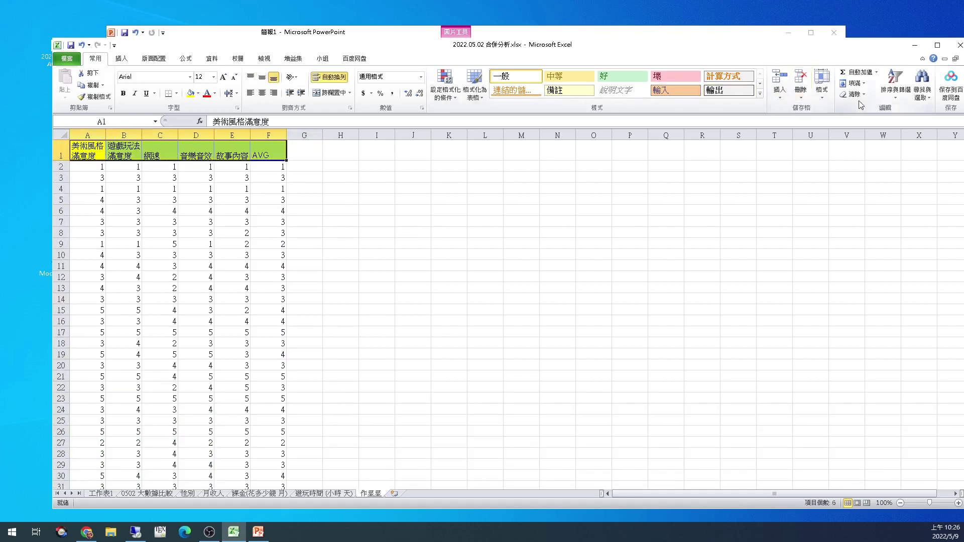
click(895, 84)
click(904, 148)
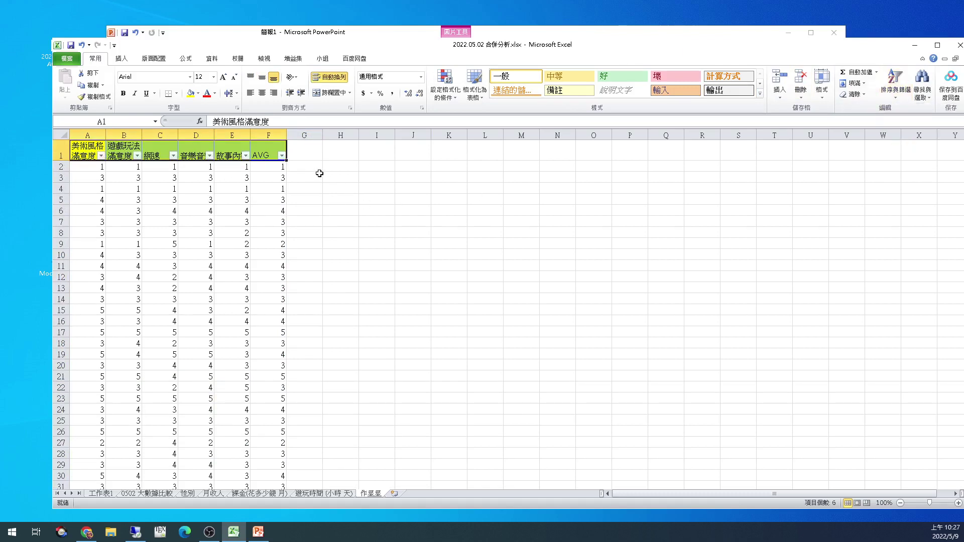
click(309, 153)
click(283, 156)
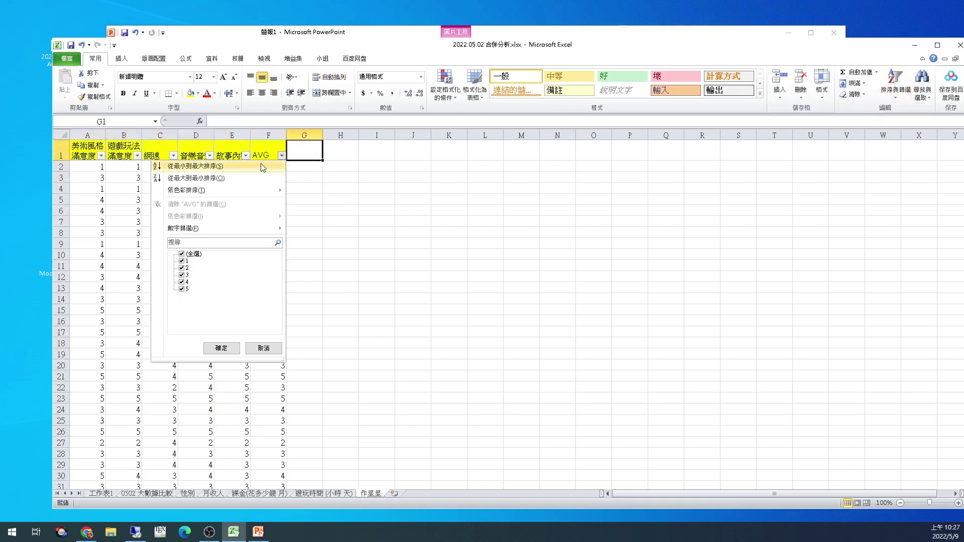
click(268, 167)
- List the star levels 1, 2, 3, 4 and 5 down cells J2:J6
click(412, 166)
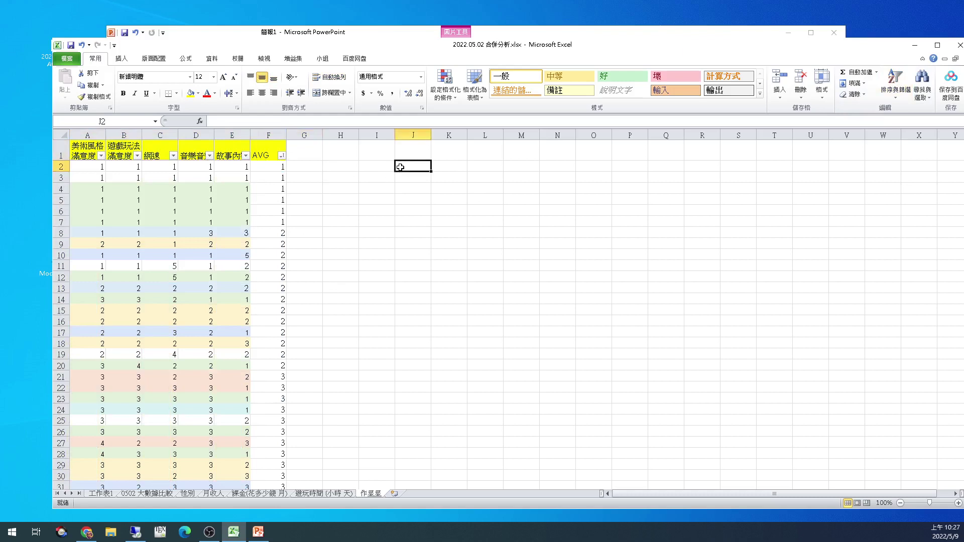
text(1)
key(Return)
text(2)
key(Return)
text(3)
key(Return)
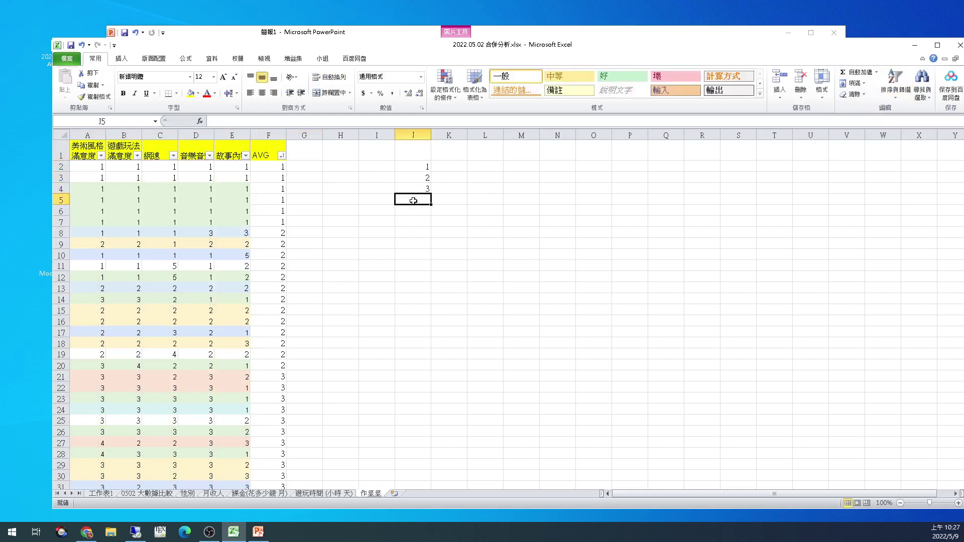
text(4)
key(Return)
text(5)
key(Return)
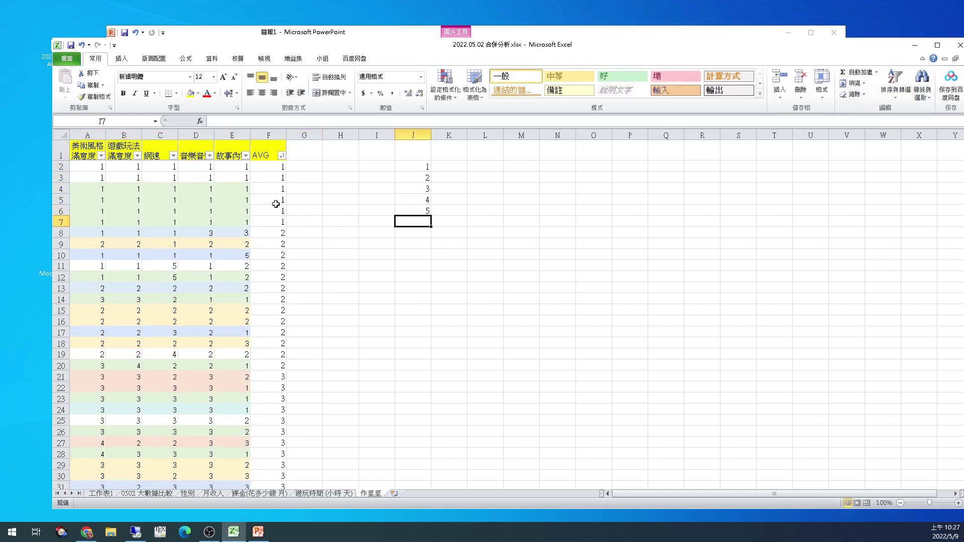
- Count the respondents with an AVG of 1 in F2:F7 and enter 6 beside star level 1 in K2
click(281, 166)
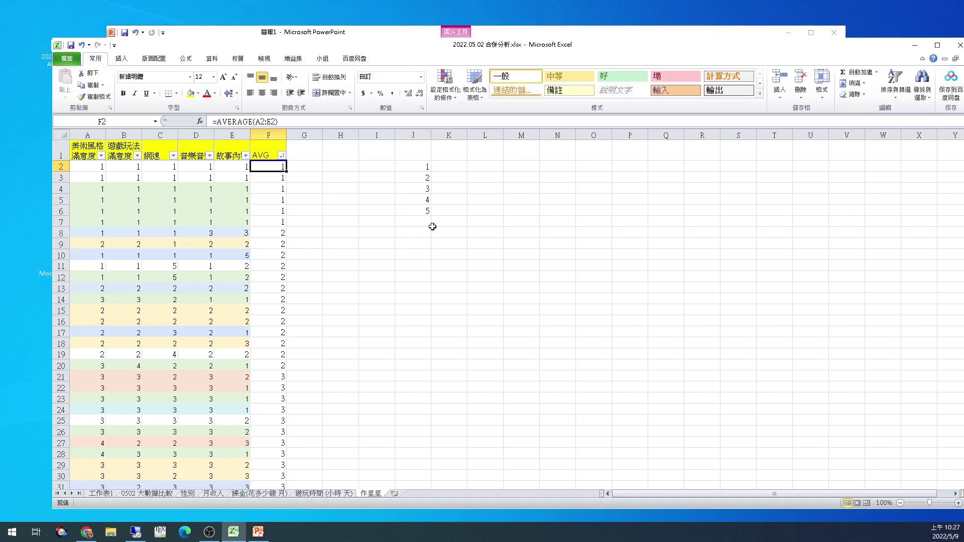
shift+click(274, 224)
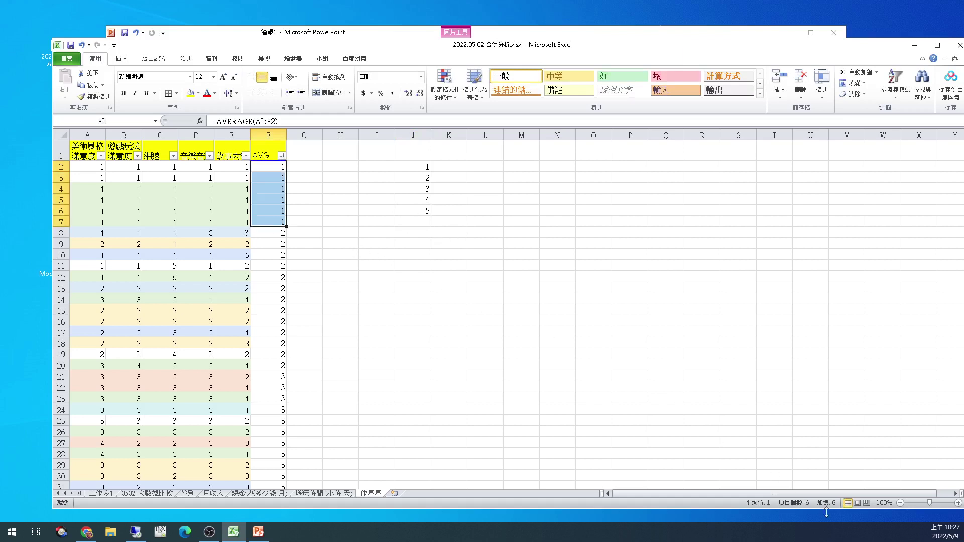
click(452, 166)
text(6)
key(ctrl+Return)
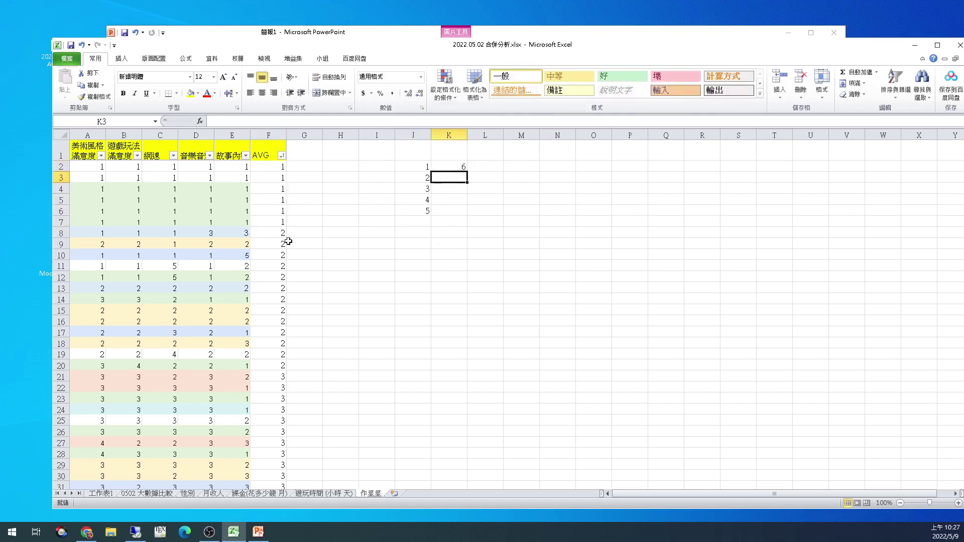
- Count the respondents with an AVG of 2 in F8:F20 and enter 13 in K3
click(284, 235)
shift+click(279, 364)
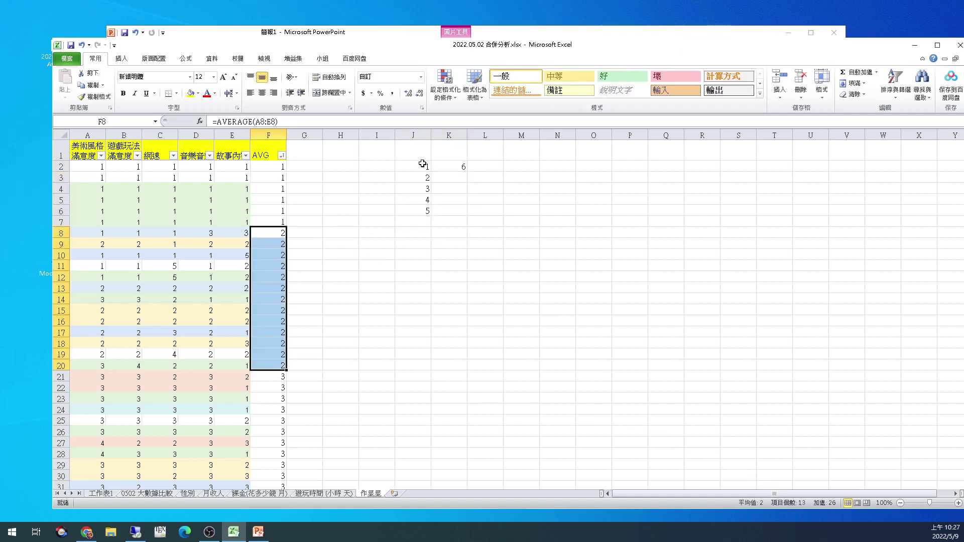
click(448, 177)
text(13)
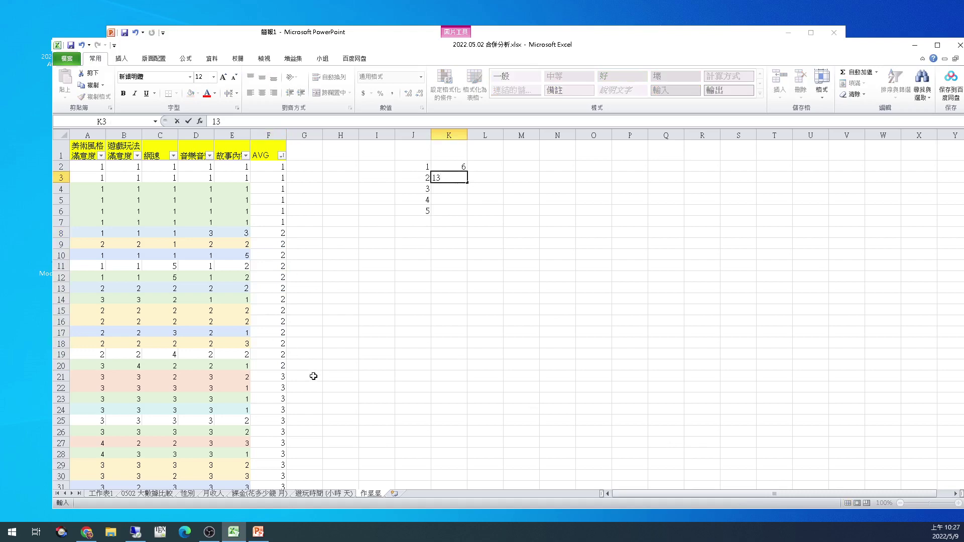
- Count the respondents with an AVG of 3 in F21:F84 and those with an AVG of 4 in F85:F142
click(279, 377)
scroll(336, 318, down, 12)
scroll(344, 298, down, 10)
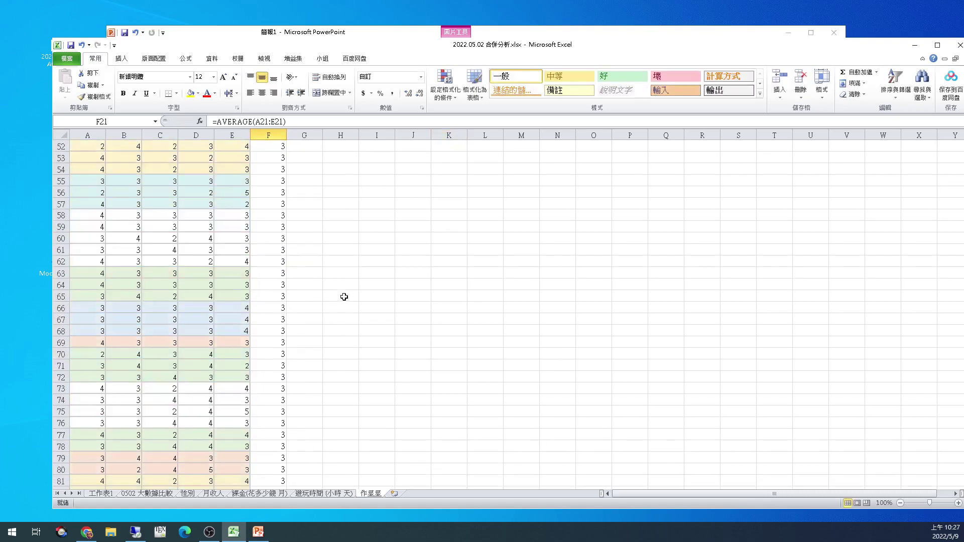
shift+click(279, 343)
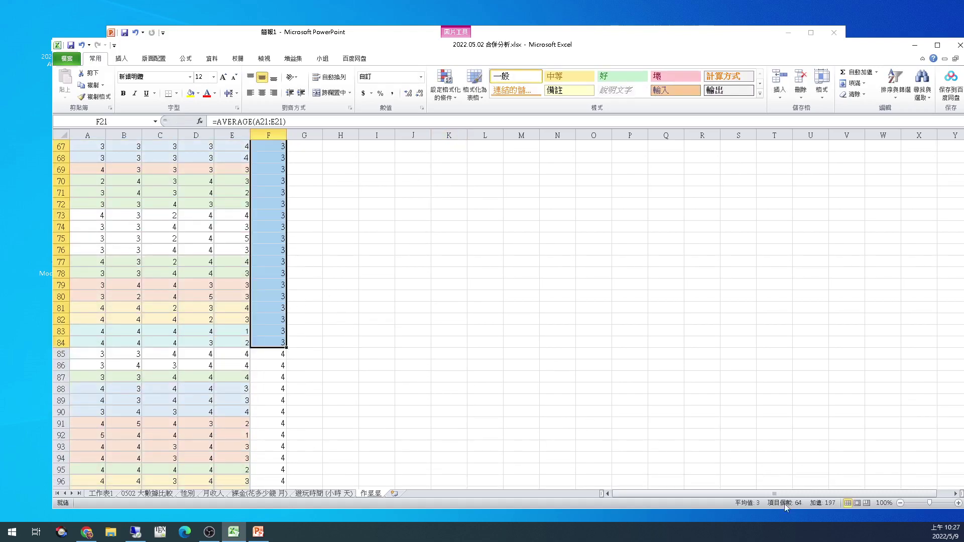
click(271, 353)
scroll(334, 339, down, 9)
scroll(329, 335, down, 13)
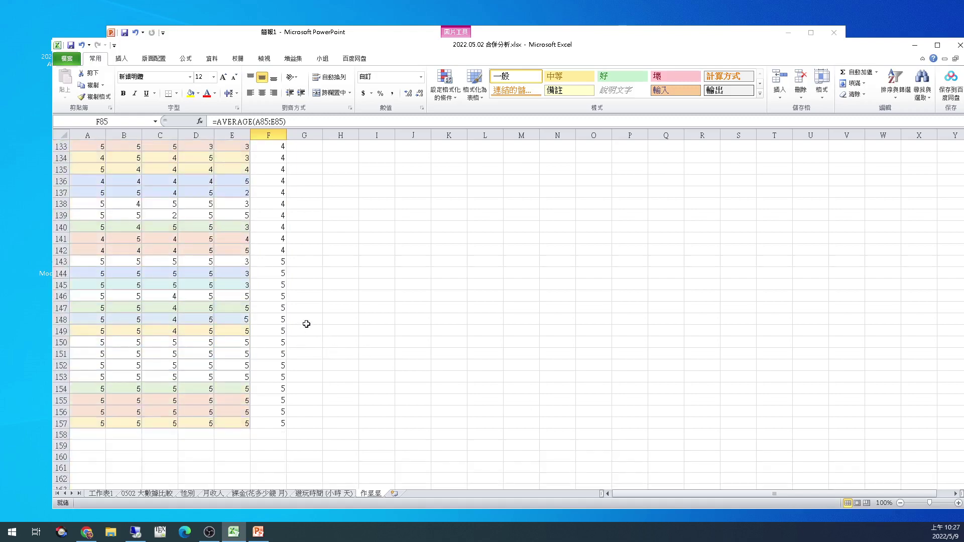
shift+click(274, 251)
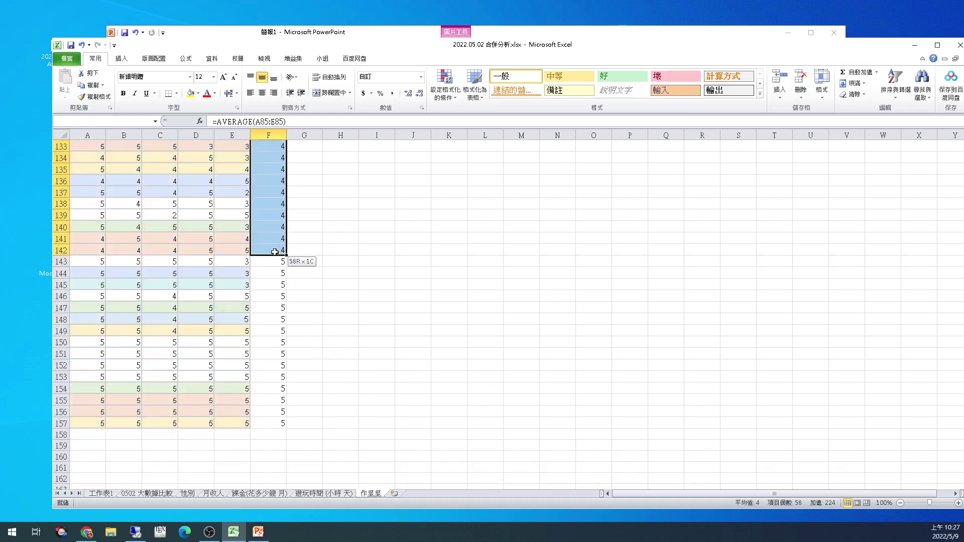
- Enter the counts 64 in K4 for star level 3 and 58 in K5 for star level 4
click(616, 377)
key(ctrl+Home)
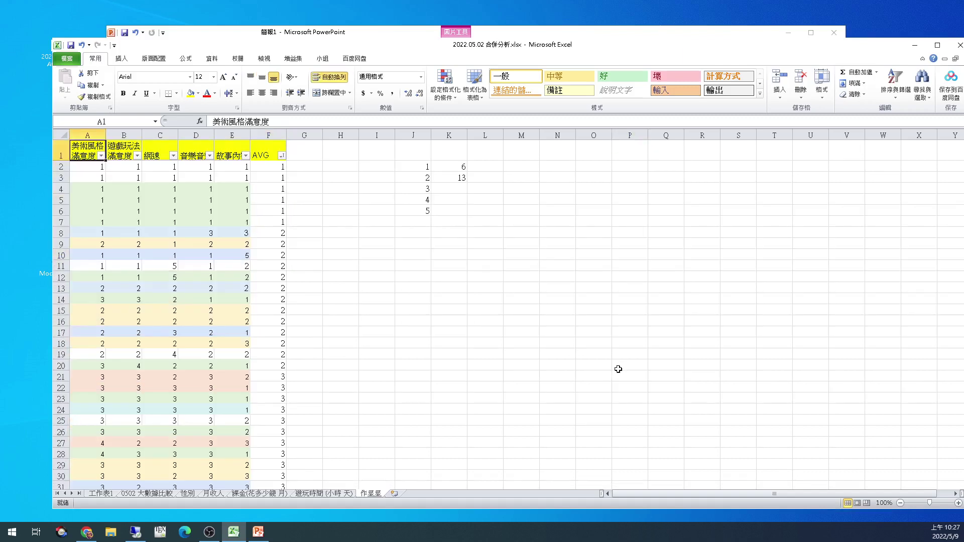
click(449, 189)
text(64)
key(Return)
text(58)
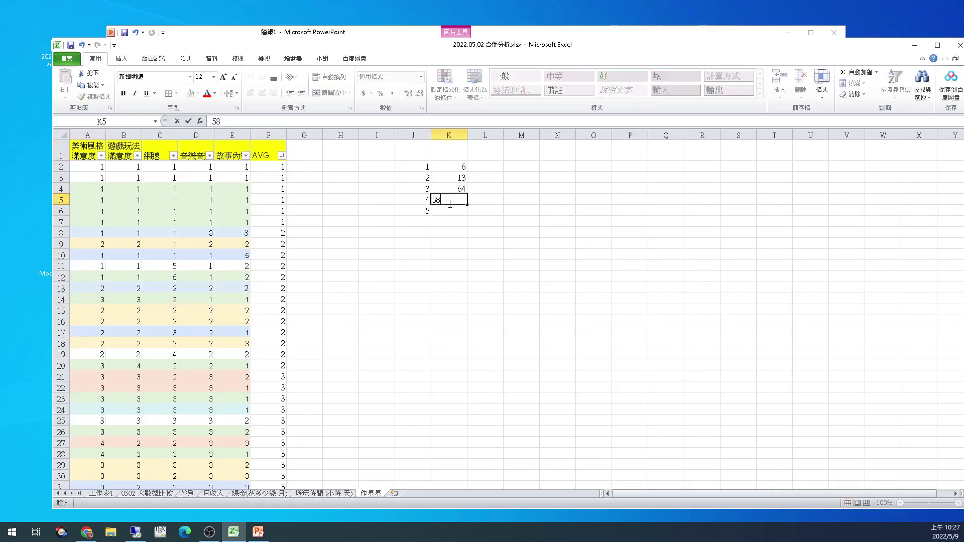
key(Return)
- Count the respondents with an AVG of 5 in F143:F157 and enter 15 in K6
click(227, 304)
key(ctrl+Down)
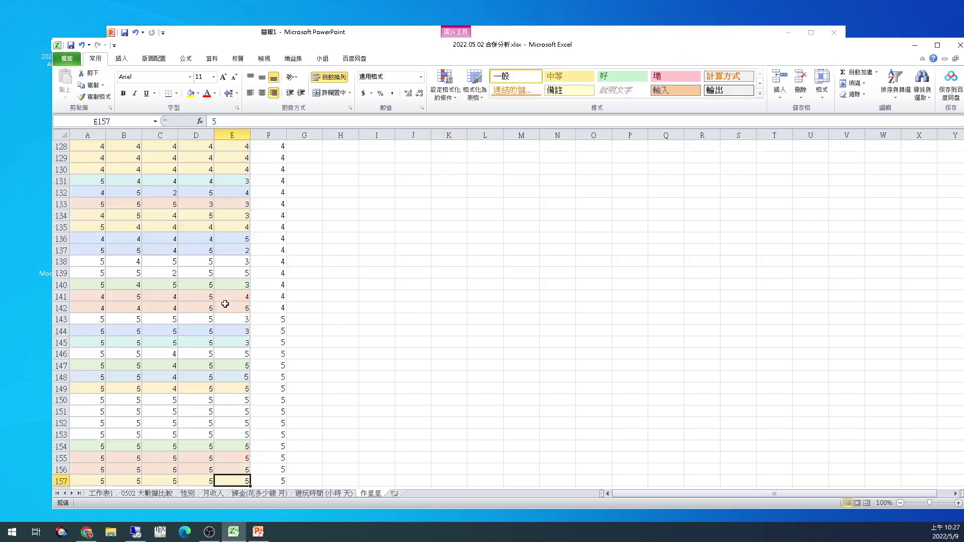
drag(277, 319, 271, 478)
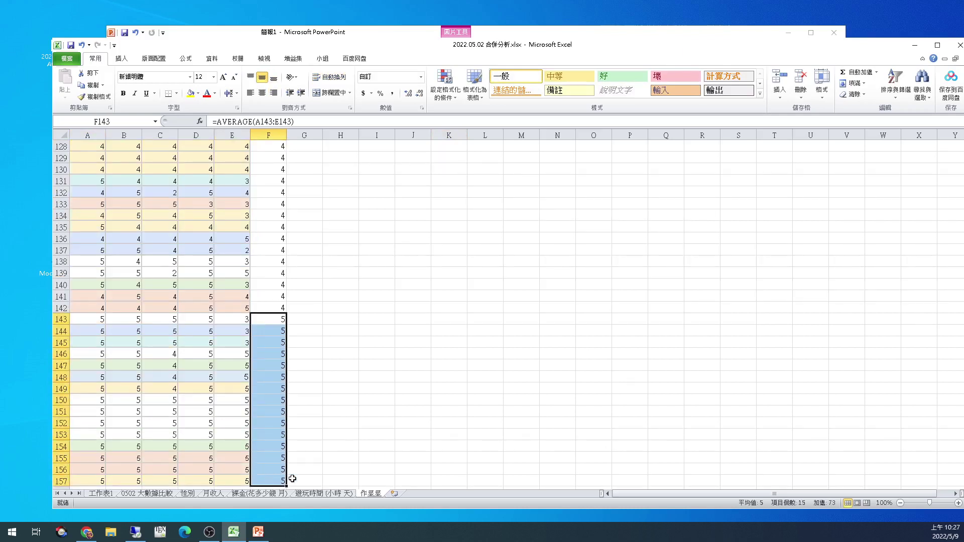
click(577, 371)
key(ctrl+Home)
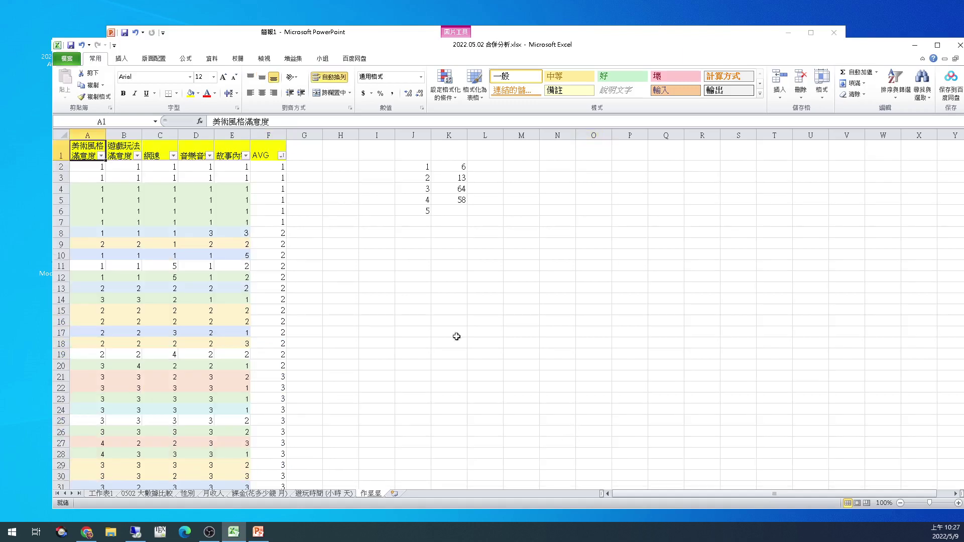
click(458, 210)
text(15)
key(Return)
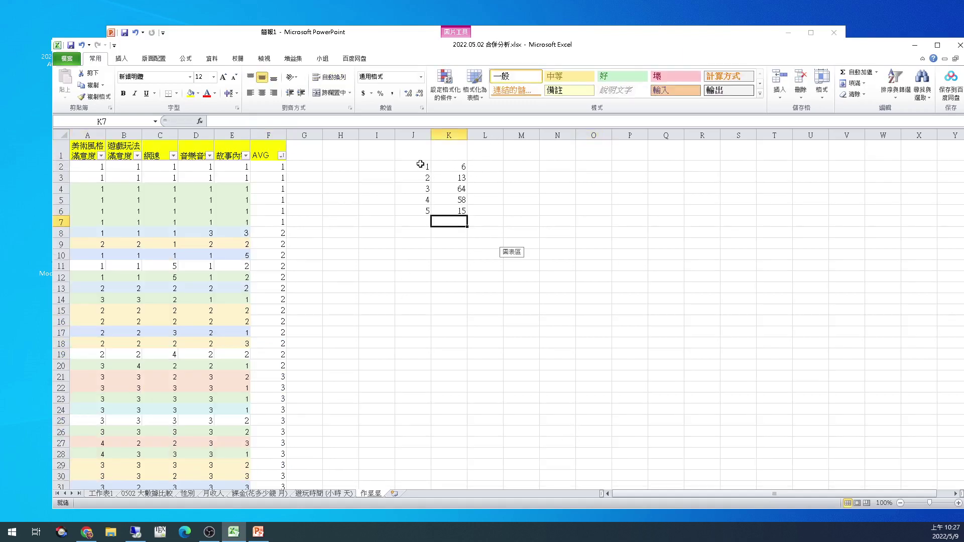
- Compare the star tally in J2:K6 with the overall PUBG MOBILE rating and distribution on the Google Play page in Chrome
drag(422, 166, 460, 212)
click(505, 213)
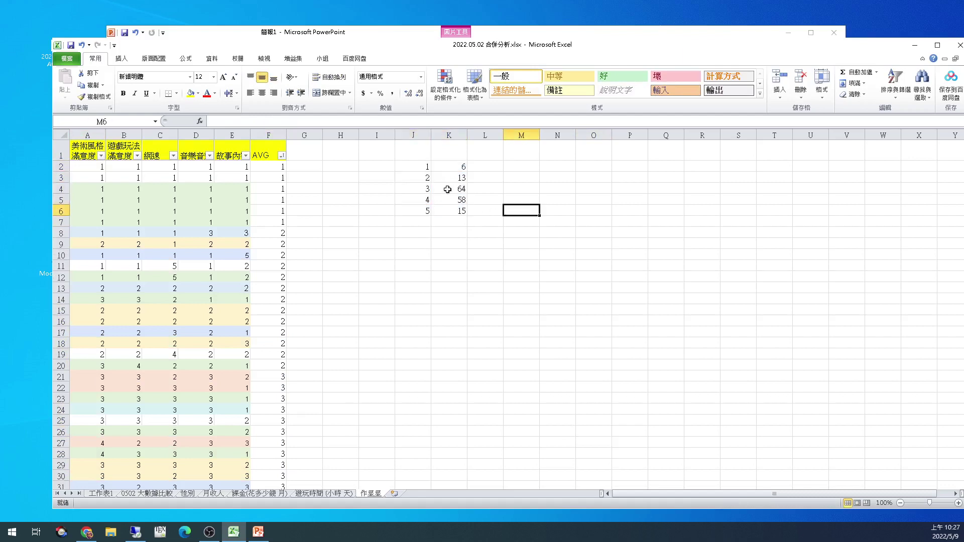
click(448, 168)
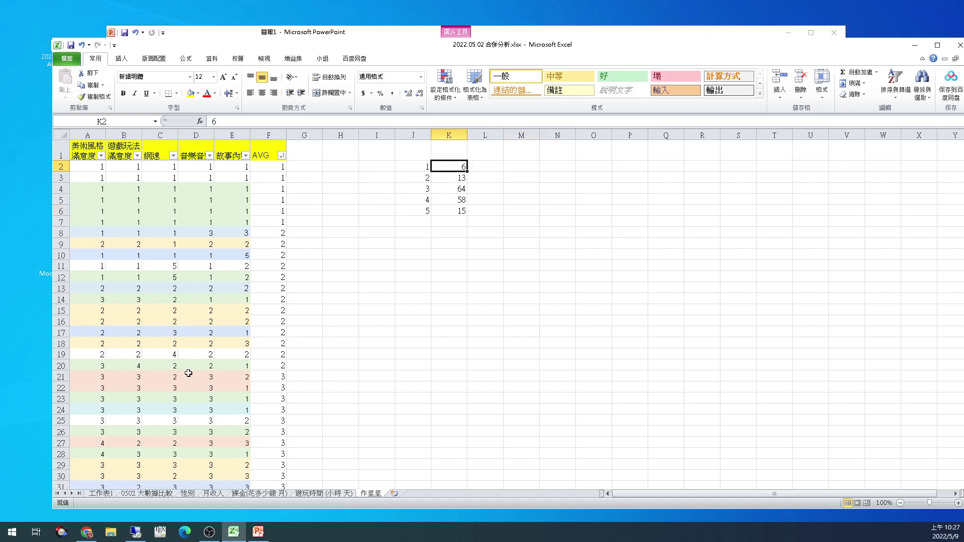
click(86, 532)
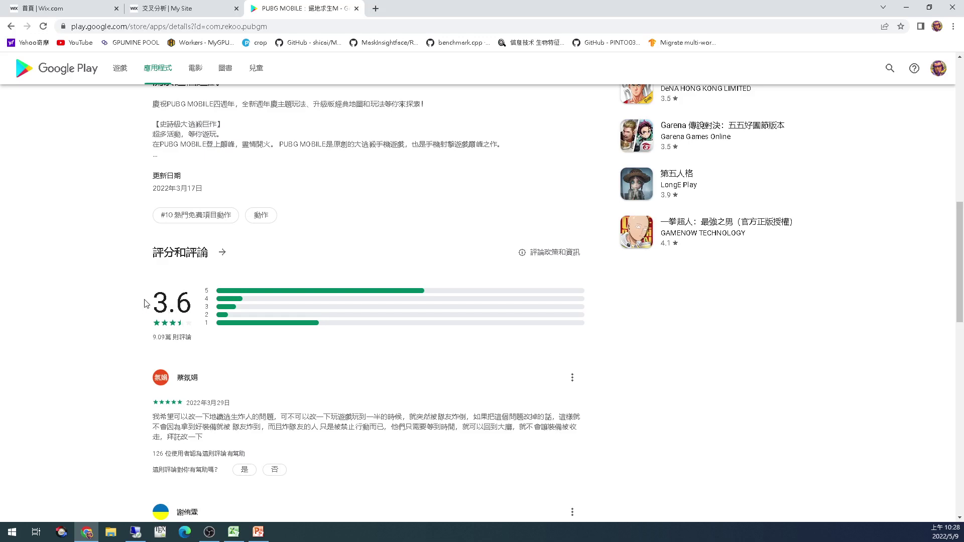
drag(145, 303, 192, 302)
click(196, 310)
key(alt+Tab)
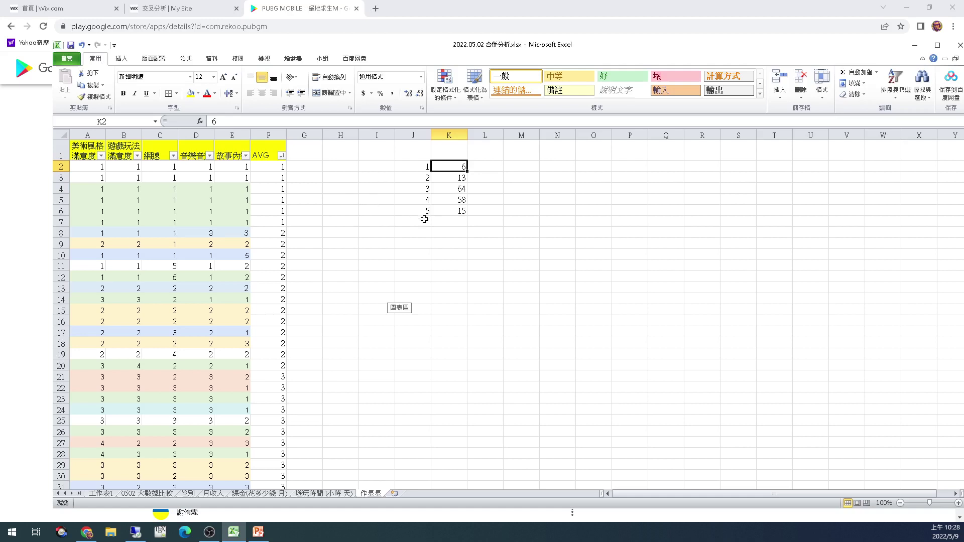
drag(419, 167, 451, 216)
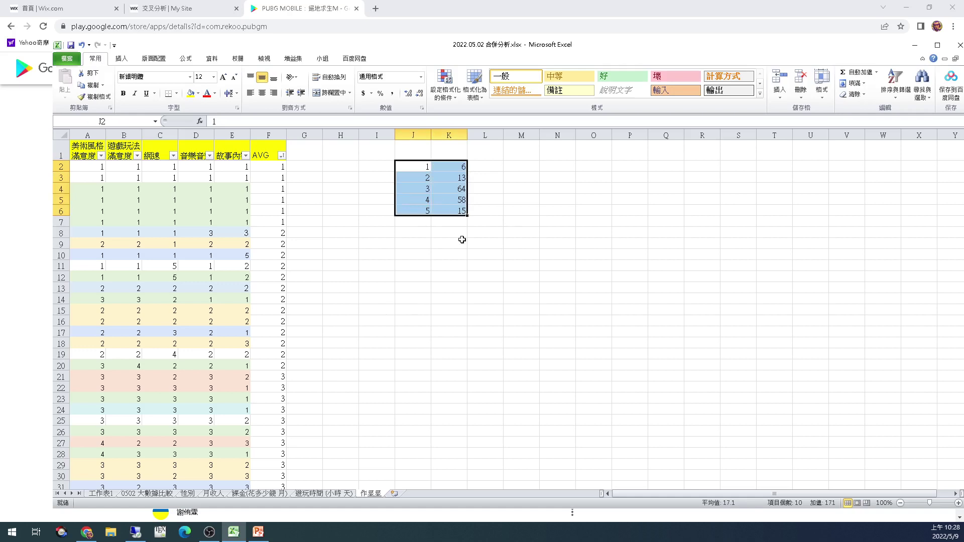
click(462, 202)
click(446, 166)
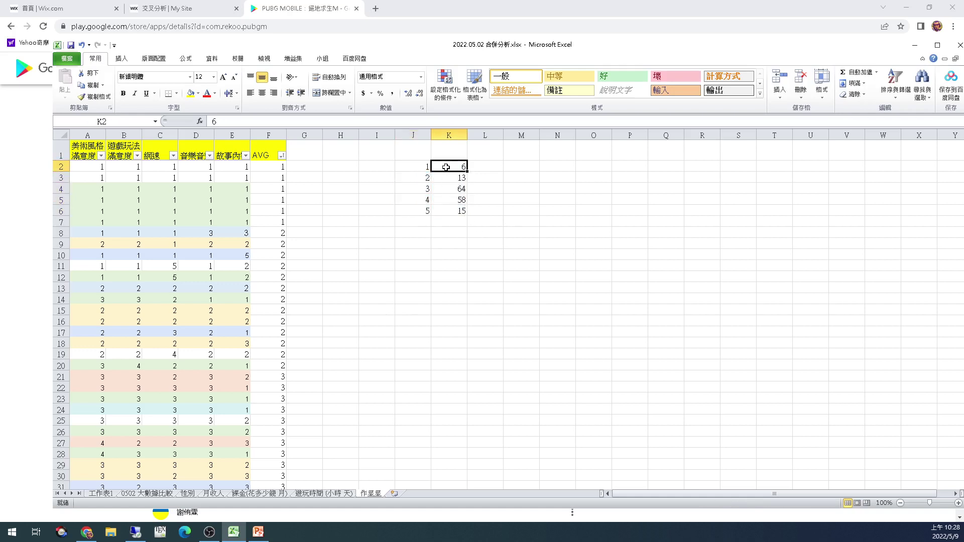
click(433, 202)
click(269, 167)
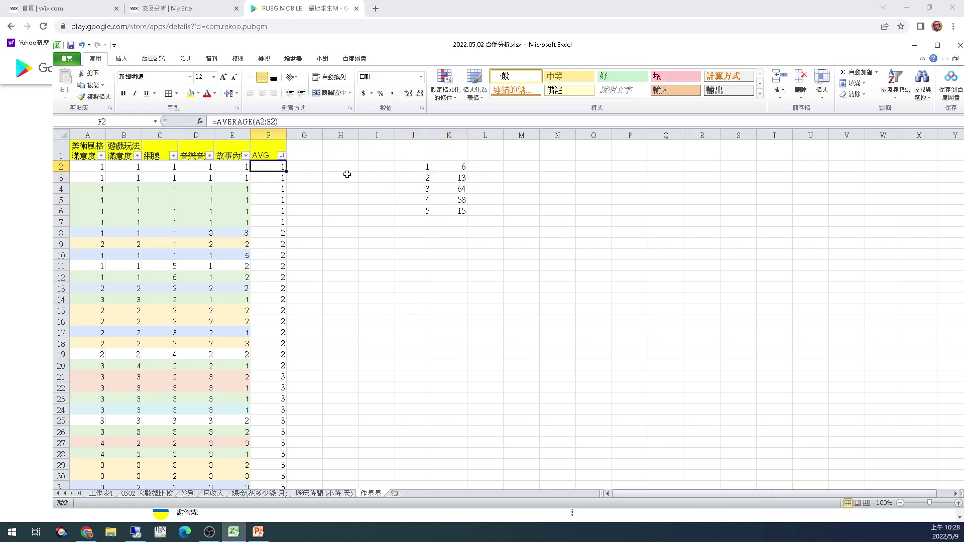
click(461, 169)
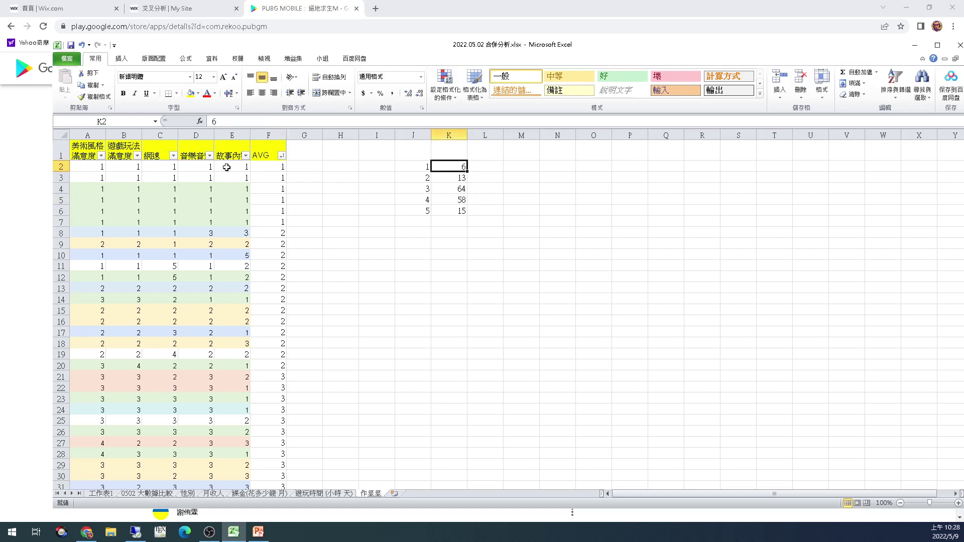
drag(226, 167, 246, 173)
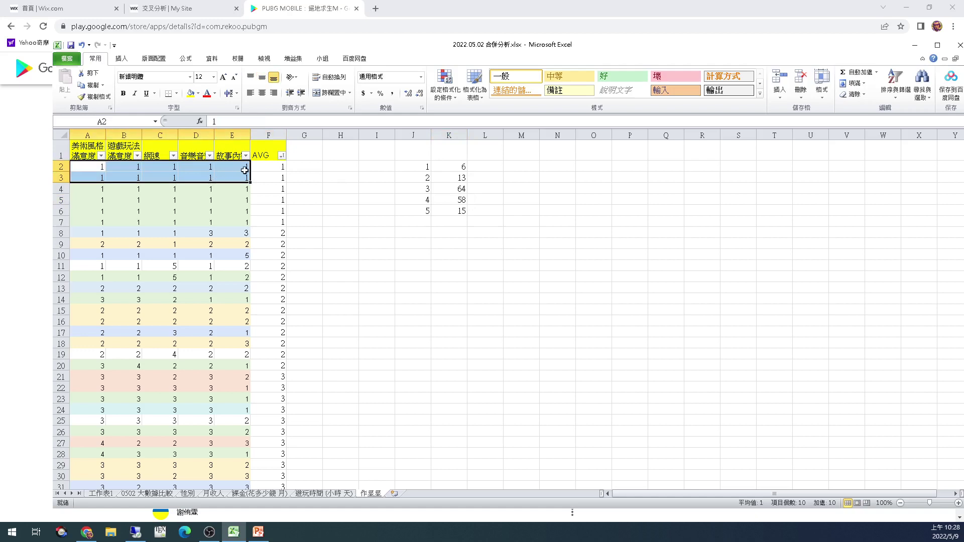
click(245, 170)
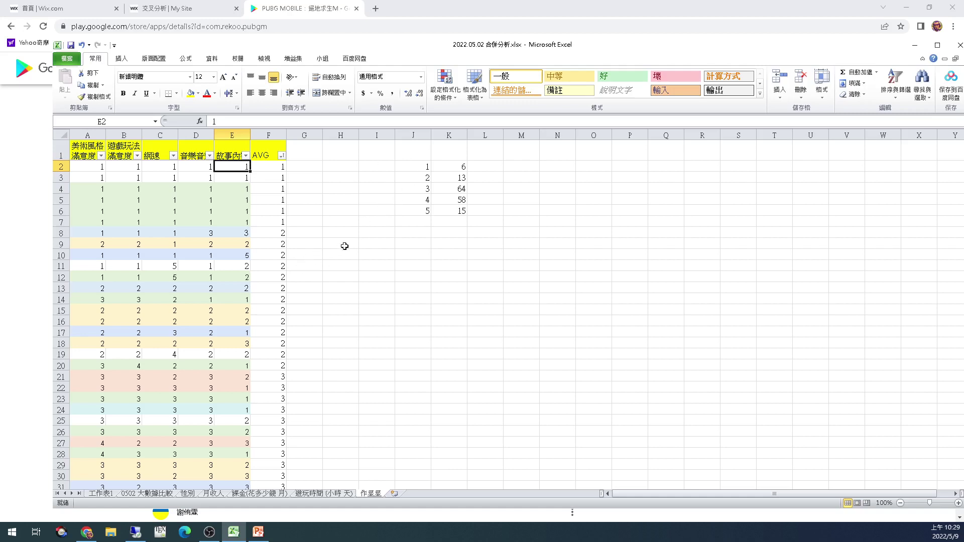
click(442, 172)
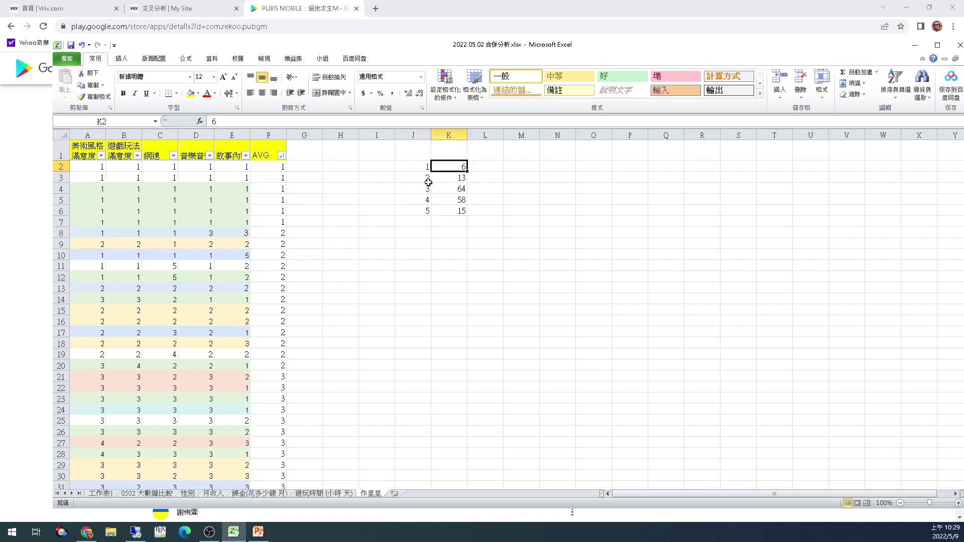
- Label J7 as Total and add up the star counts K2:K6 in K7 with the SUM function
click(409, 222)
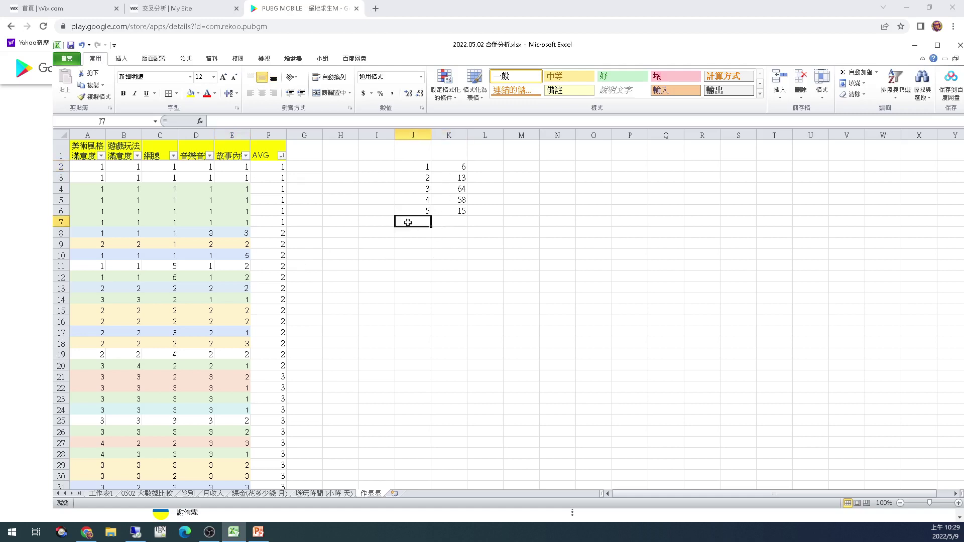
text(To)
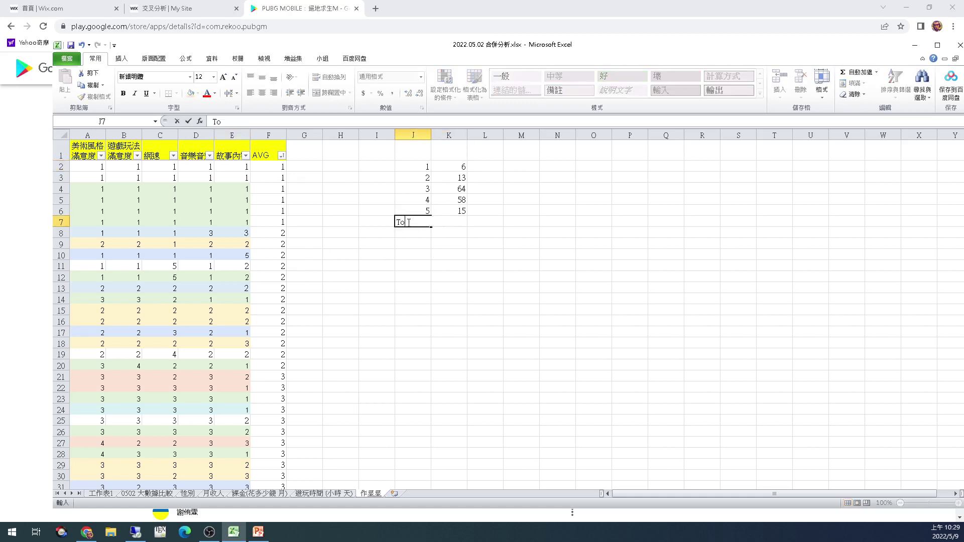
key(Return)
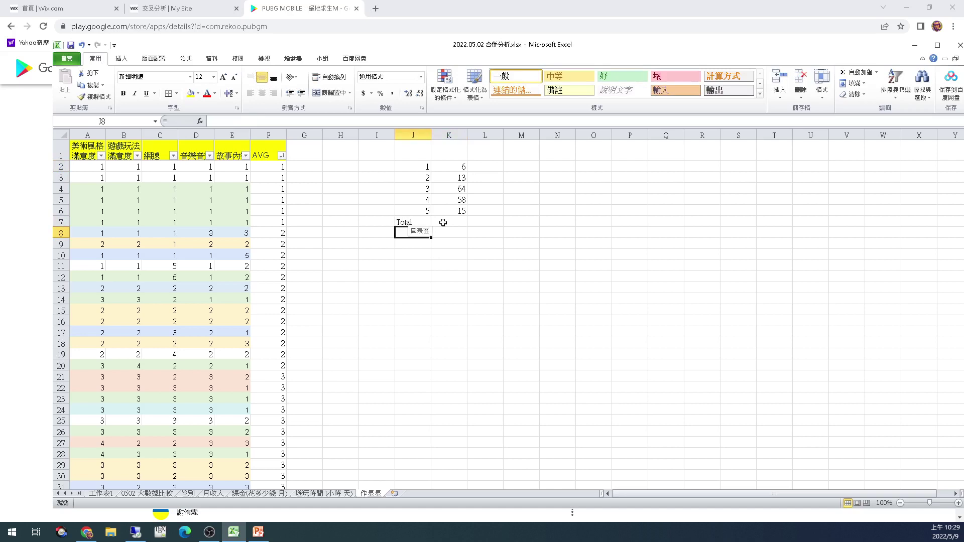
click(443, 223)
click(199, 121)
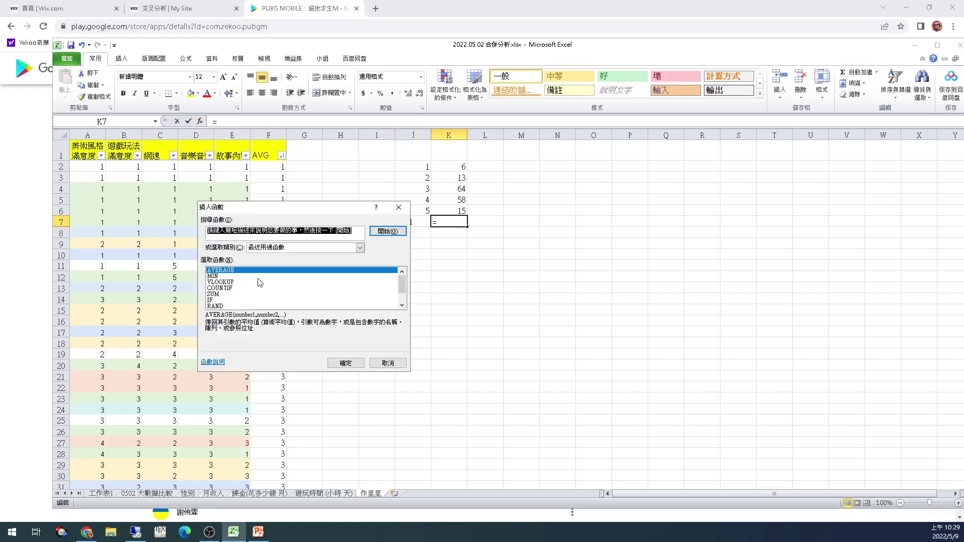
double_click(240, 295)
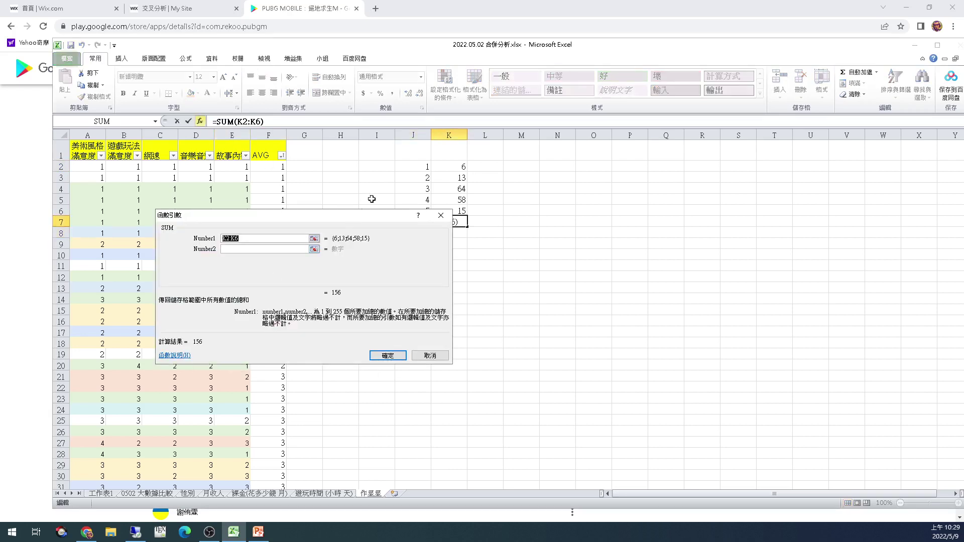
drag(451, 170, 455, 214)
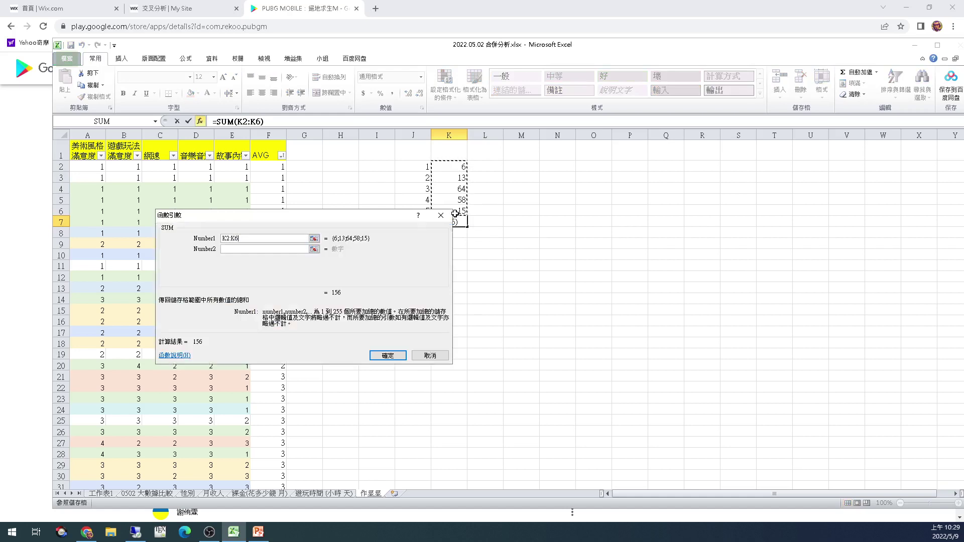
key(Return)
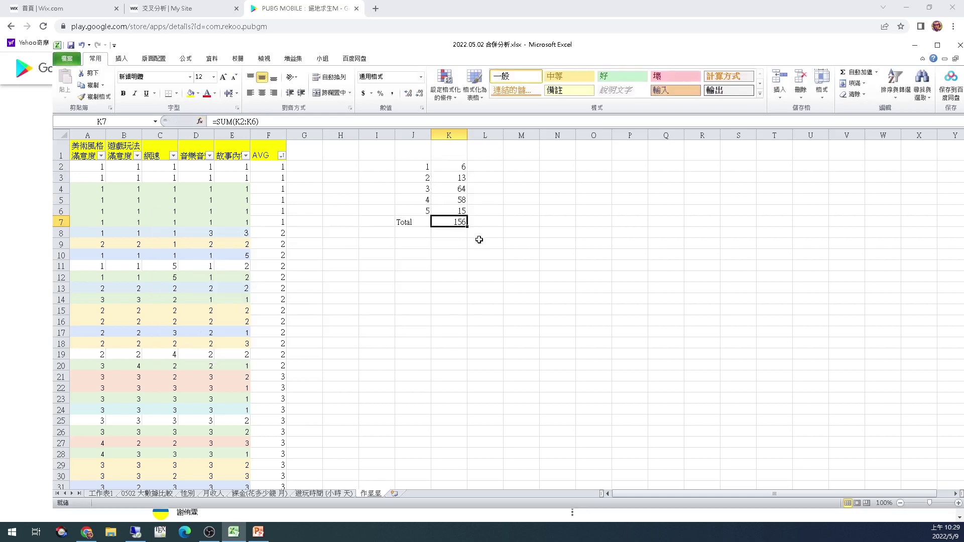
- Calculate the share of star level 1 in L2 with the formula =K2/K7
click(501, 165)
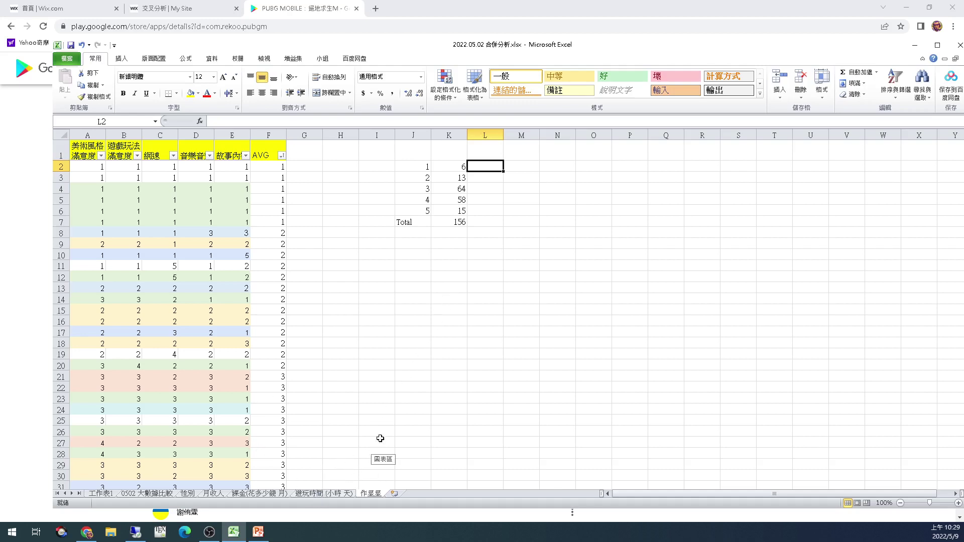
click(455, 221)
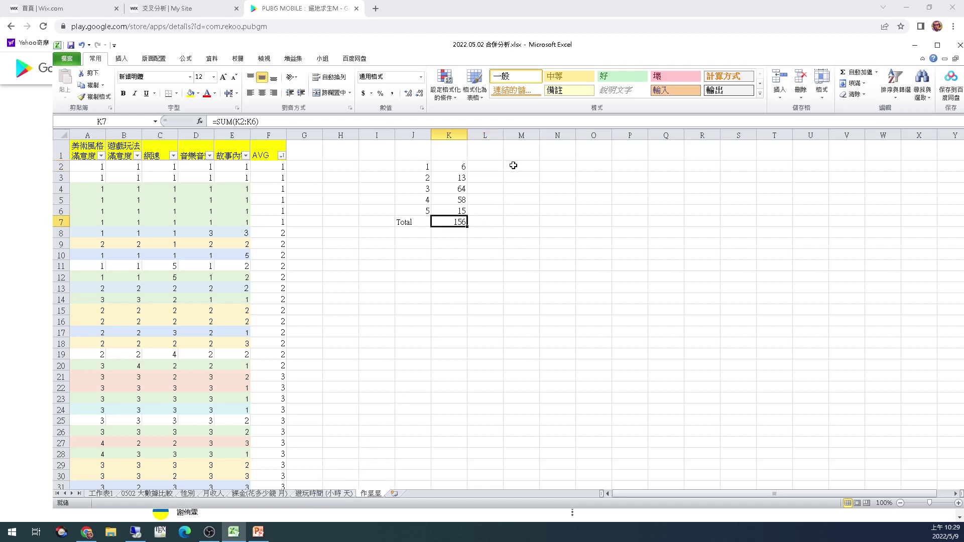
click(487, 166)
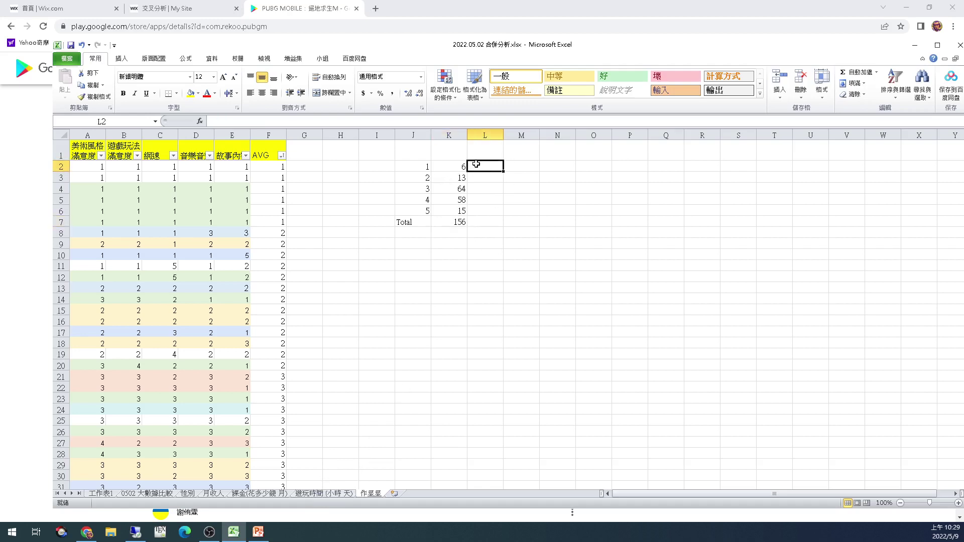
click(253, 122)
text(=)
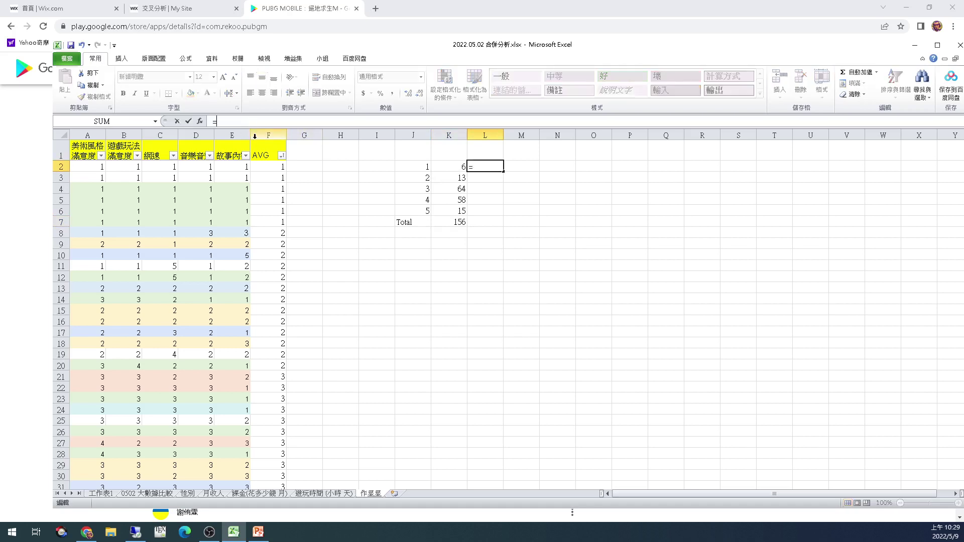
click(451, 167)
text(/)
click(459, 222)
key(Return)
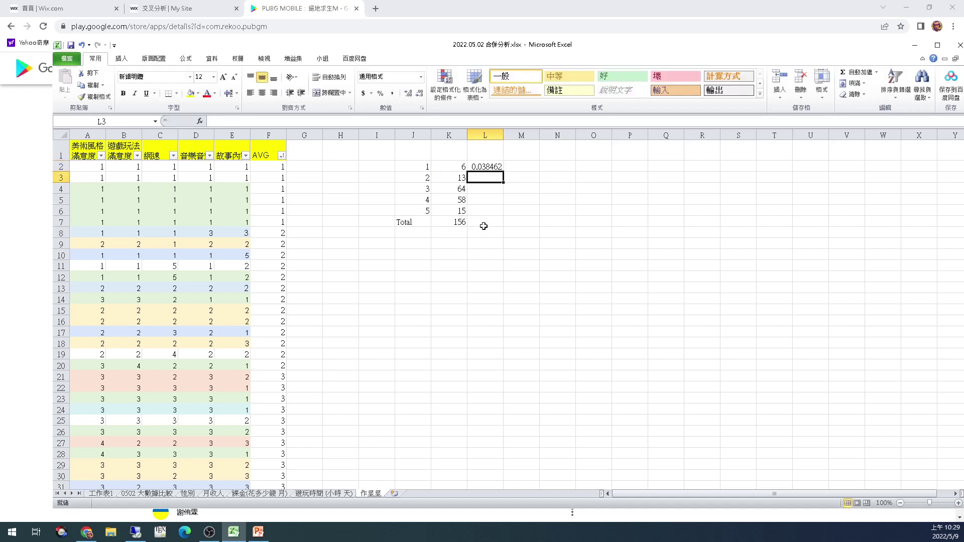
- Copy the share formula from L2 into L3:L6 with its relative references
click(476, 167)
key(ctrl+c)
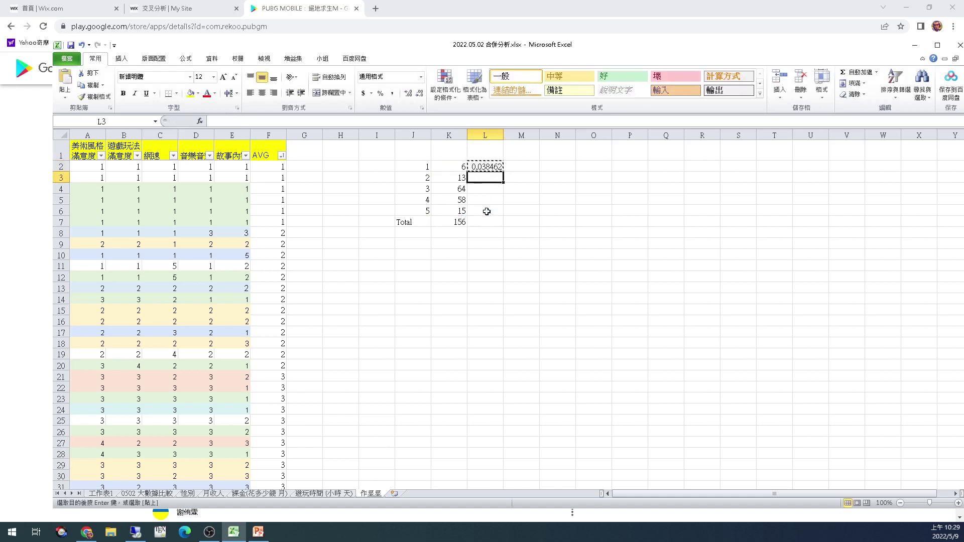
drag(486, 178, 486, 211)
key(ctrl+v)
click(496, 179)
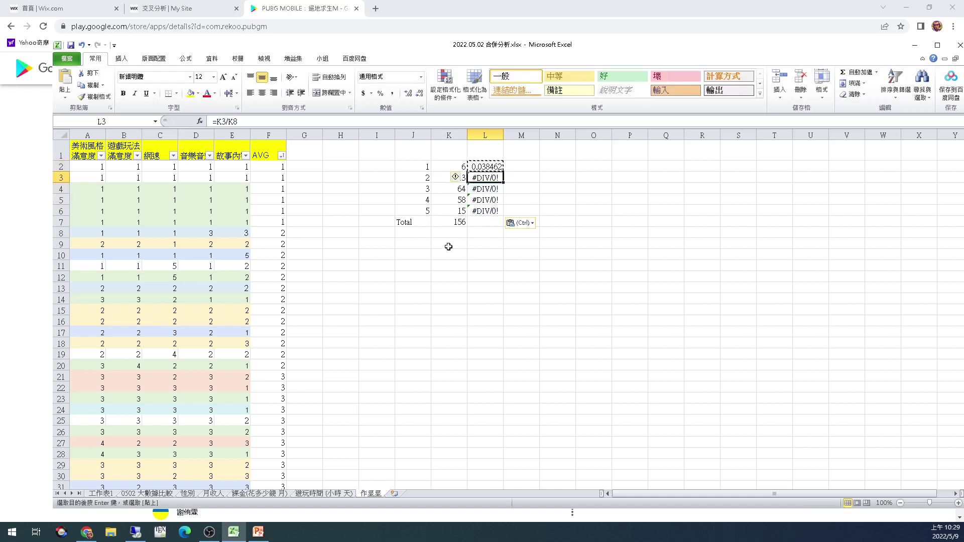
- Try copying the total from K7 into K8 as the divisor for L3, and undo the paste
click(484, 167)
click(484, 179)
click(450, 223)
key(ctrl+c)
click(455, 233)
key(ctrl+v)
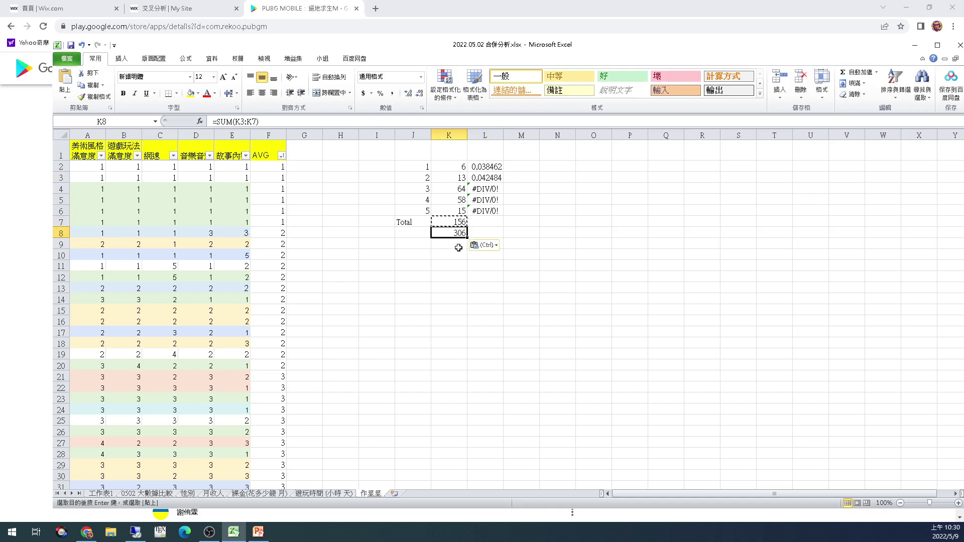
click(460, 244)
key(ctrl+z)
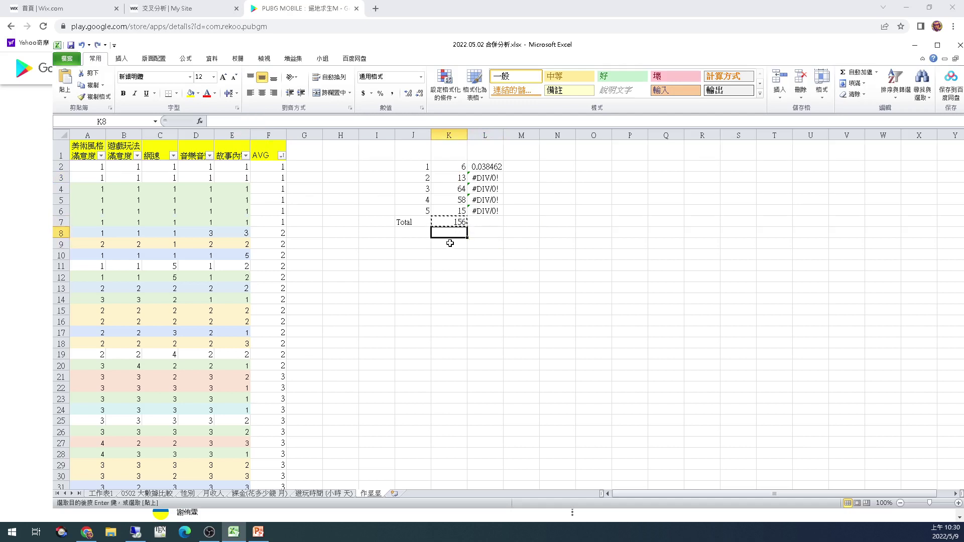
- Enter 156 in K8 and copy it into K9:K11 as divisors for the share formulas
text(156)
key(Return)
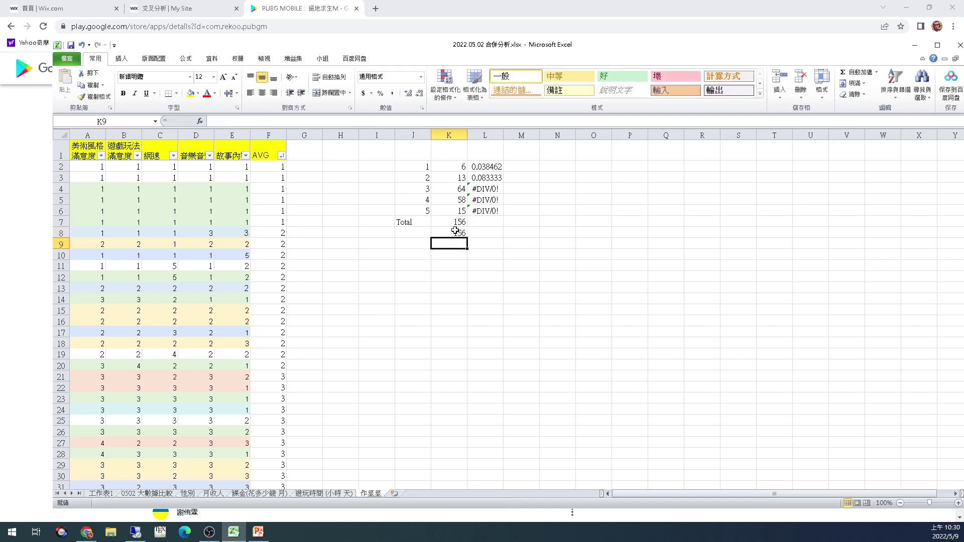
click(455, 231)
key(ctrl+c)
key(Down)
key(ctrl+v)
key(Down)
key(ctrl+v)
key(Down)
key(ctrl+v)
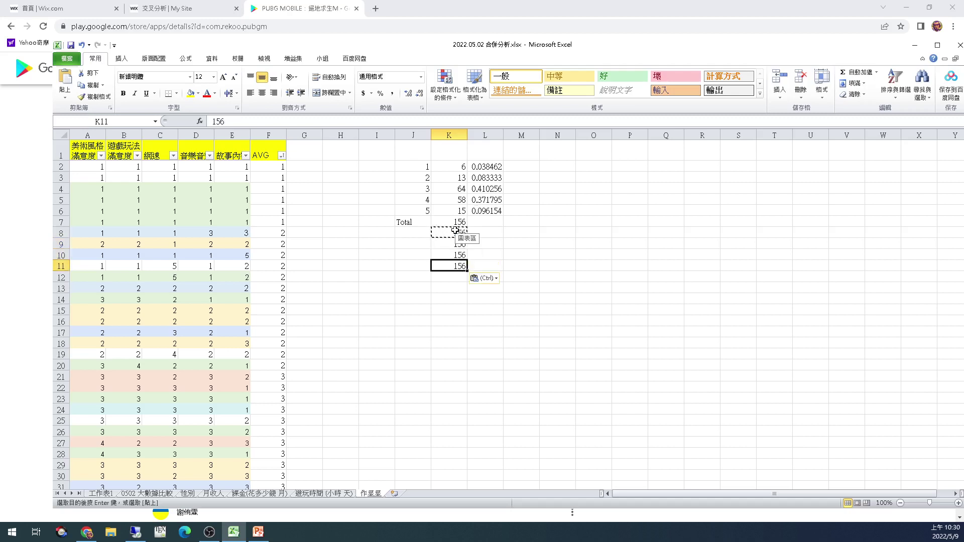
- Format the shares in L2:L6 as percentages with two decimal places
drag(485, 166, 485, 211)
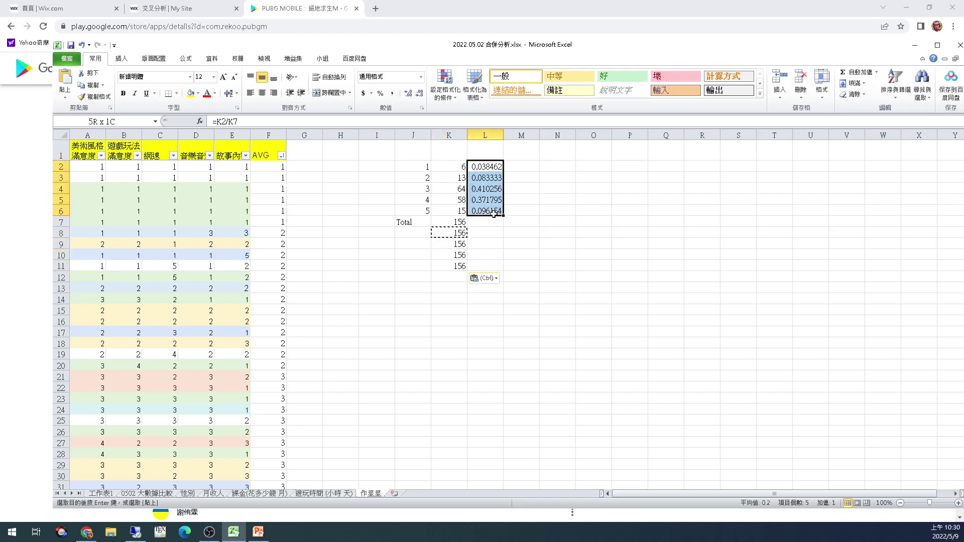
click(380, 94)
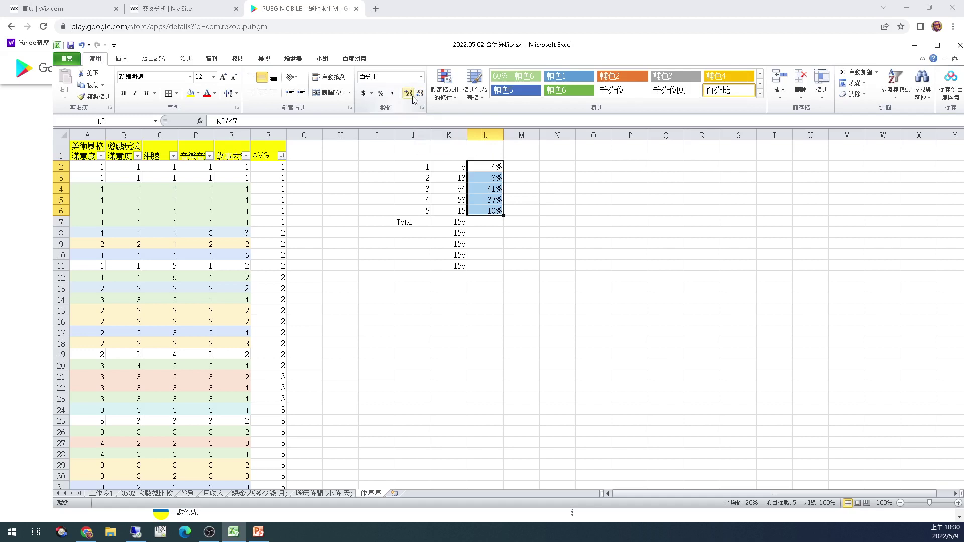
click(485, 198)
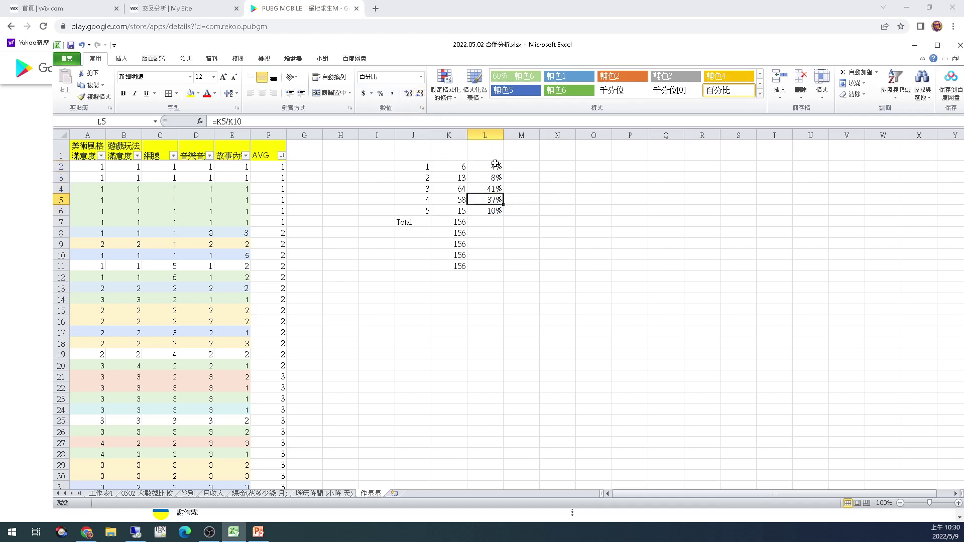
drag(496, 164, 490, 212)
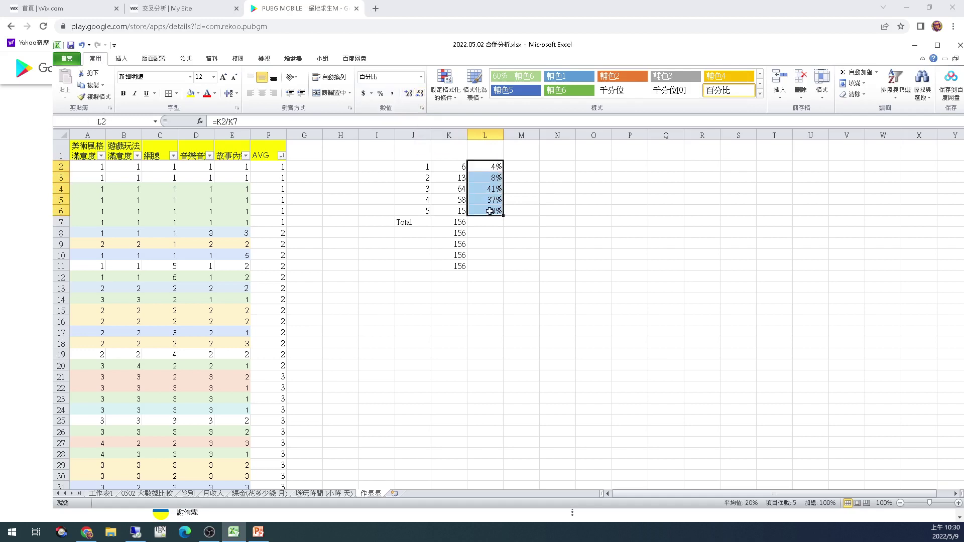
right_click(480, 169)
click(412, 95)
click(412, 95)
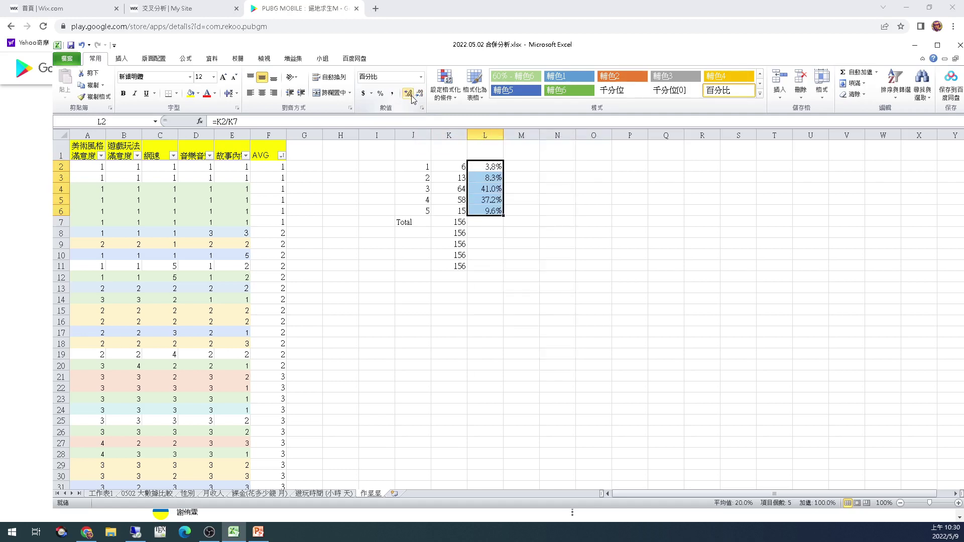
click(413, 95)
click(513, 200)
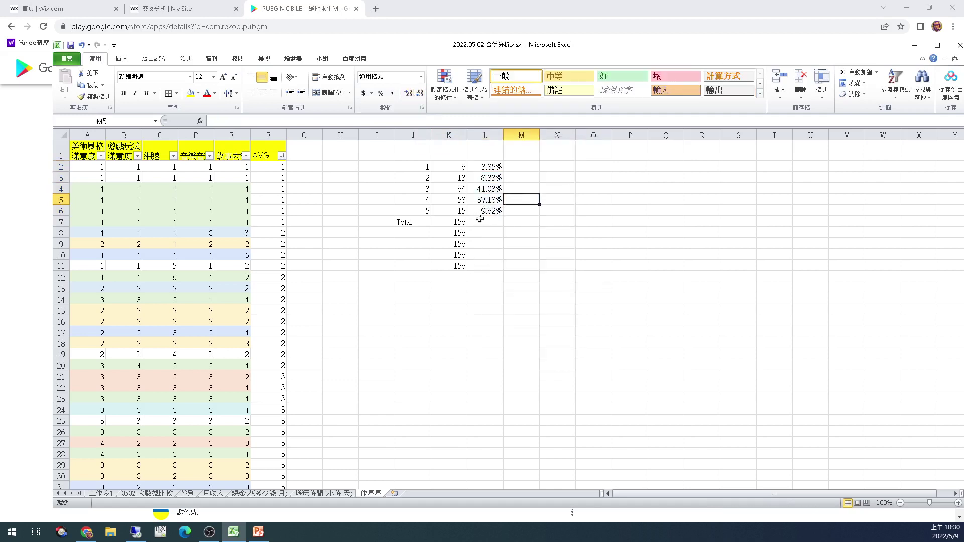
- Clear the repeated totals below K7 in K8:K11
click(487, 169)
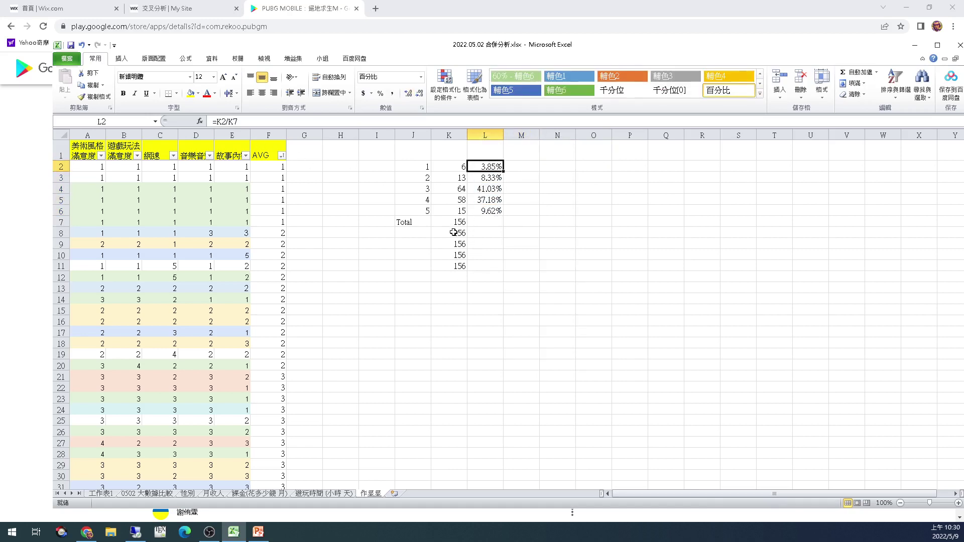
drag(454, 232, 448, 280)
key(Delete)
click(487, 257)
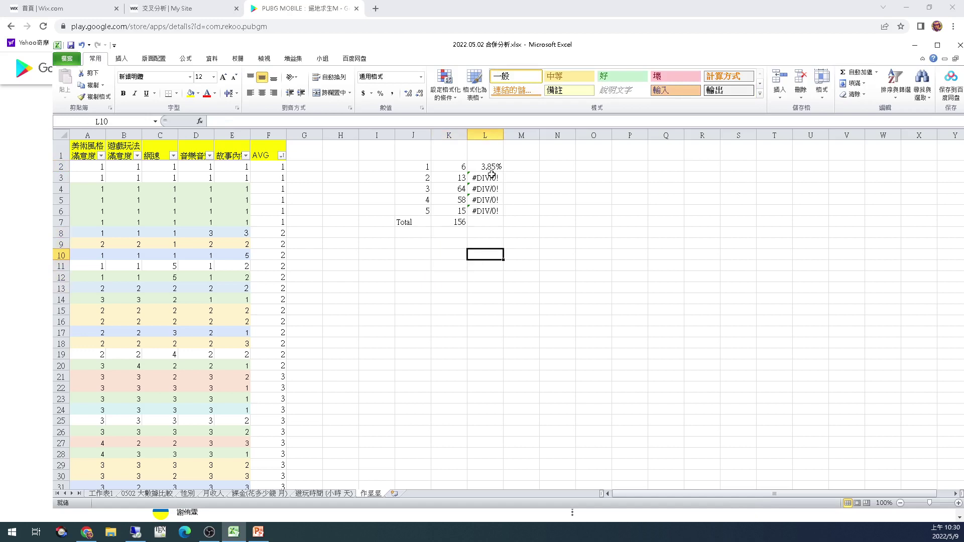
- Lock the total in the L2 formula with an absolute reference so it reads =K2/$K$7
click(492, 170)
click(227, 121)
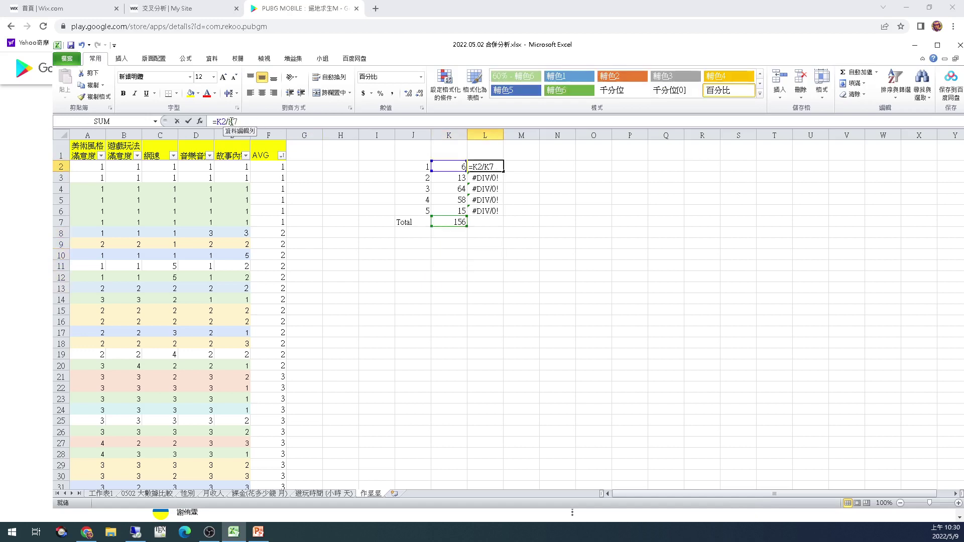
text($K)
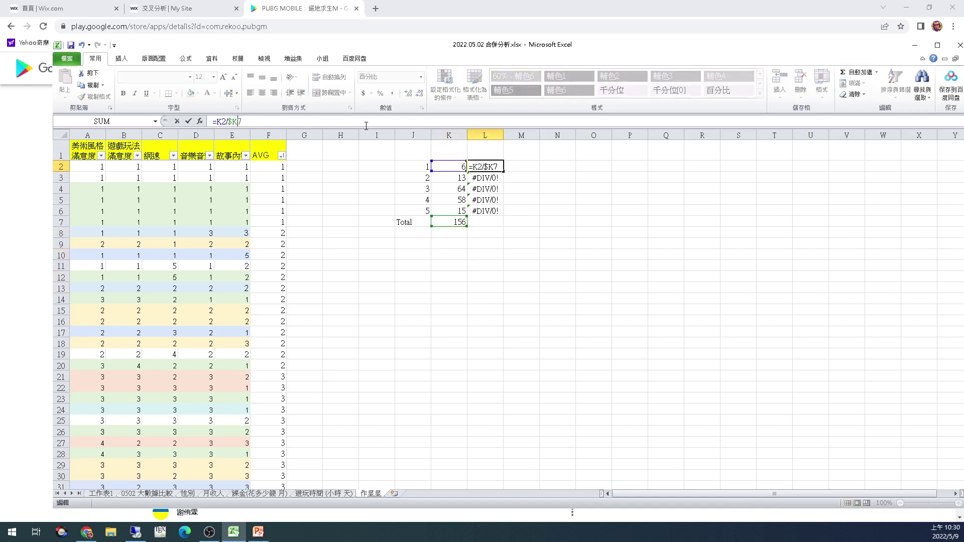
text($)
key(ctrl+Return)
- Copy the L2 formula with the locked total into L3, L4, L5 and L6
key(ctrl+c)
key(Down)
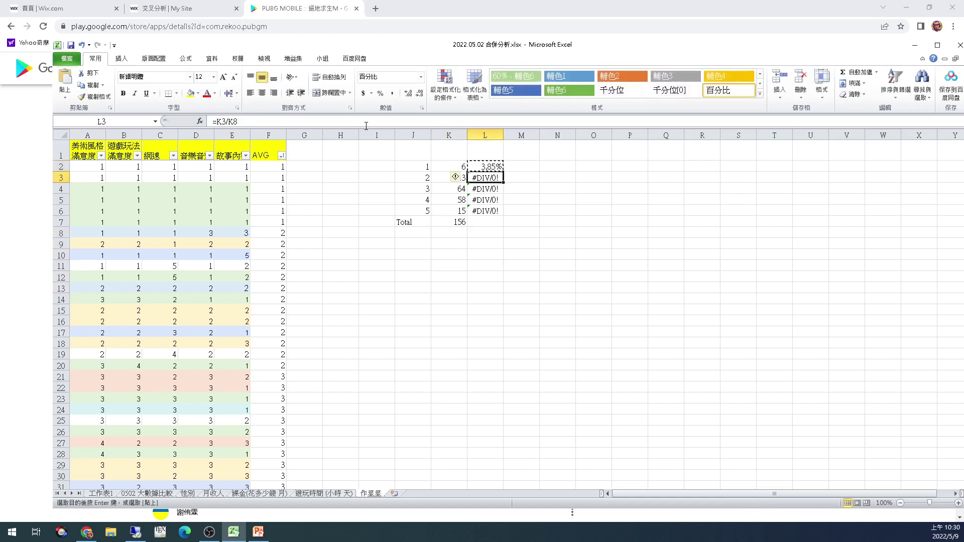
key(ctrl+v)
key(Down)
key(ctrl+v)
key(Down)
key(ctrl+v)
key(Down)
key(ctrl+v)
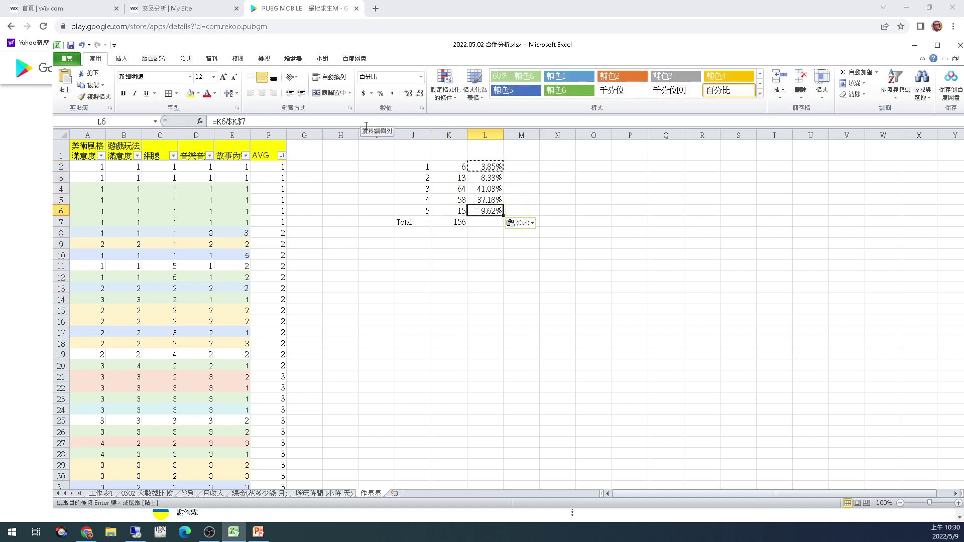
- Copy the total formula from K7 into L7 to sum the percentages in L2:L6
key(Down)
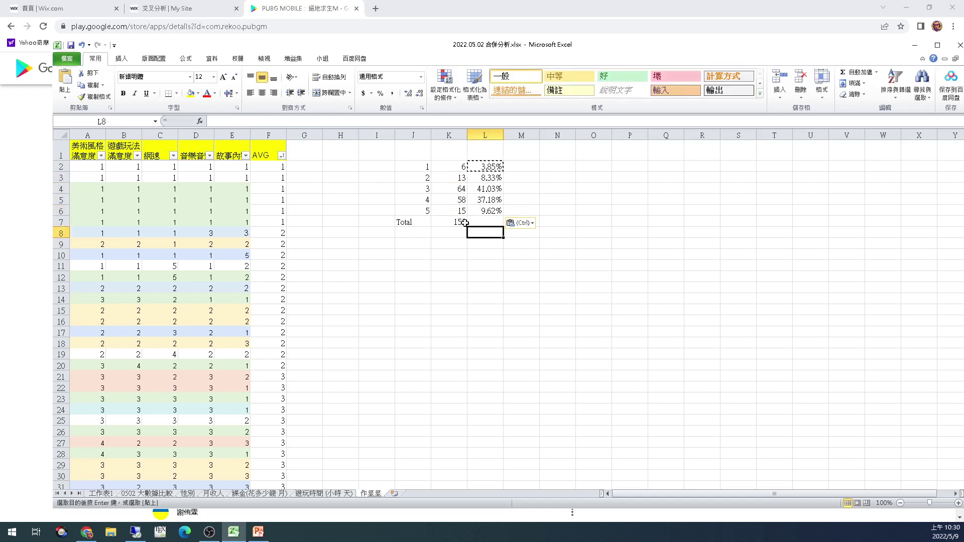
key(Left)
key(ctrl+c)
key(Right)
key(ctrl+v)
click(495, 257)
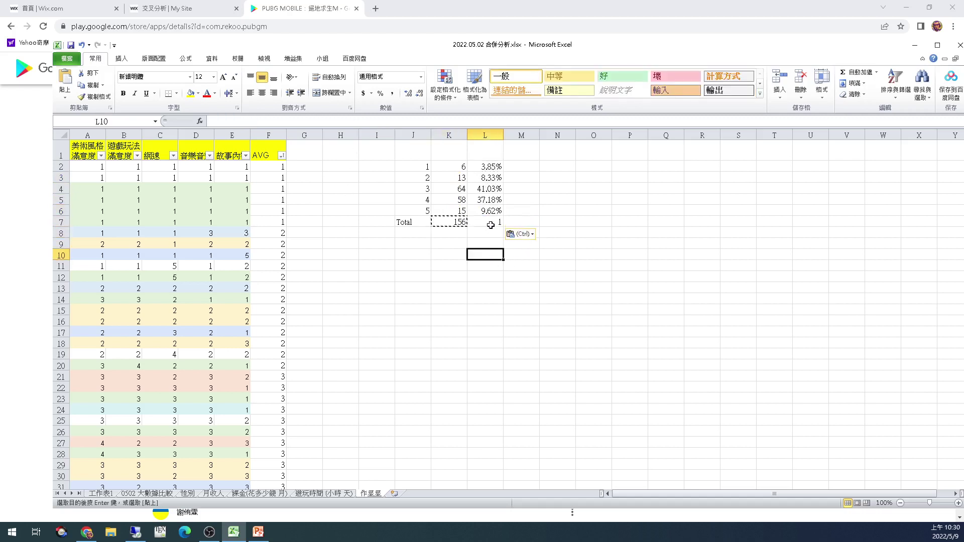
click(490, 224)
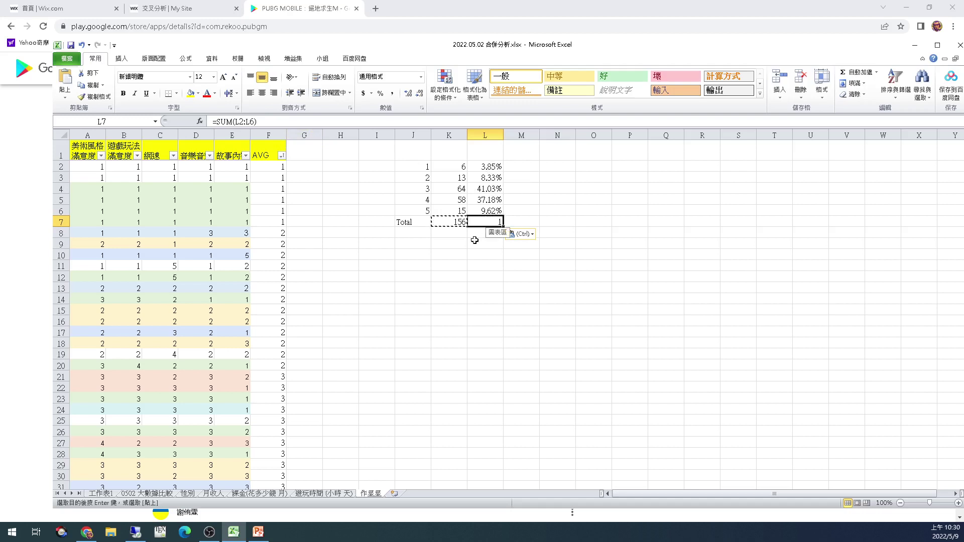
key(Escape)
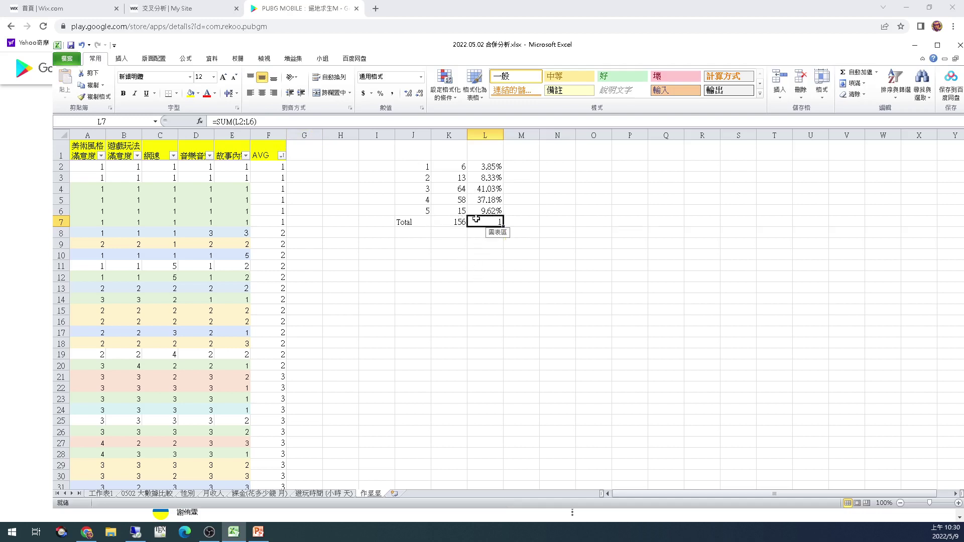
- Insert a clustered bar chart from the star levels, counts and percentages in J2:L6
drag(486, 166, 486, 211)
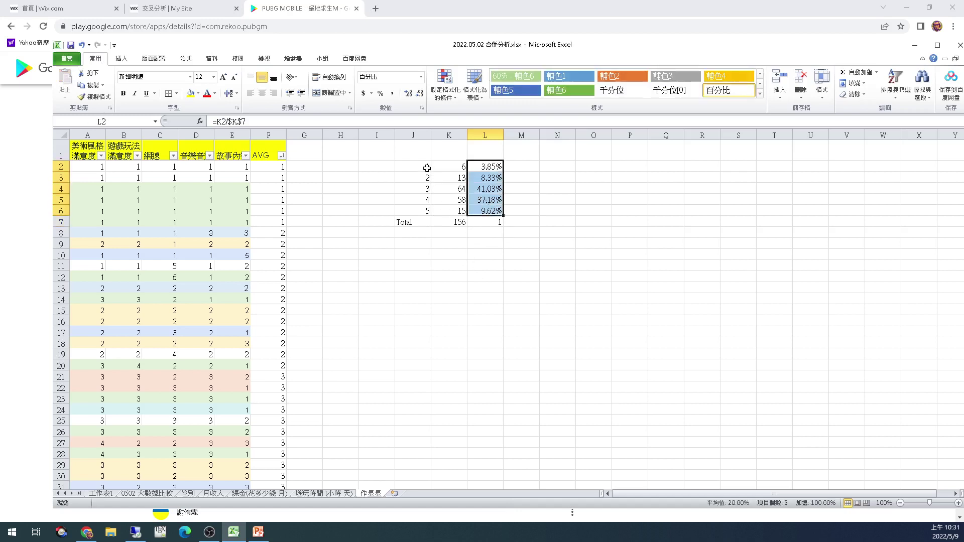
drag(421, 167, 419, 211)
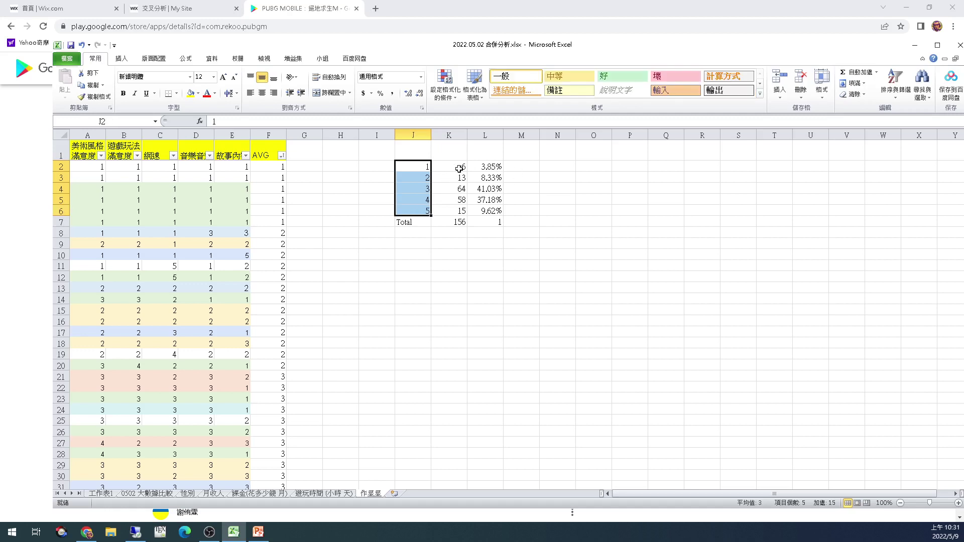
drag(424, 168, 491, 212)
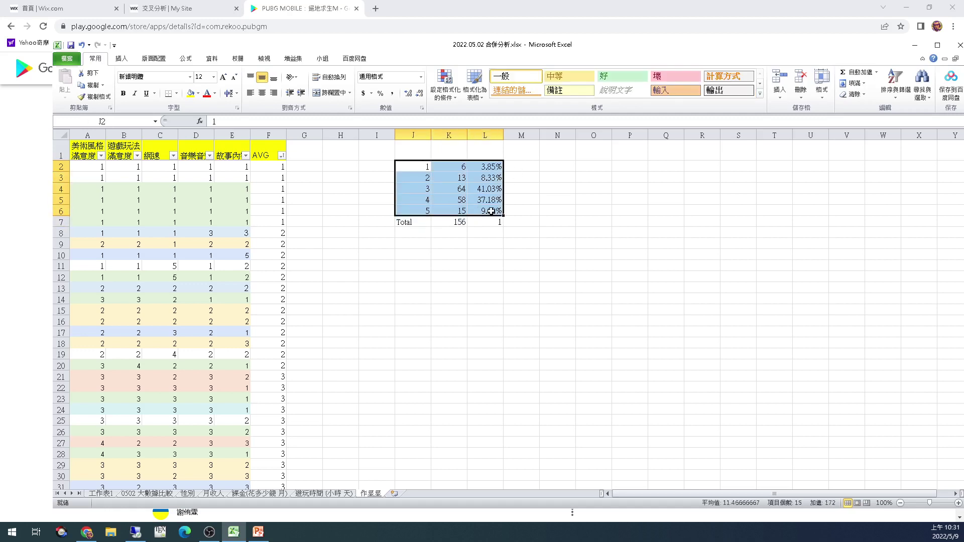
click(121, 58)
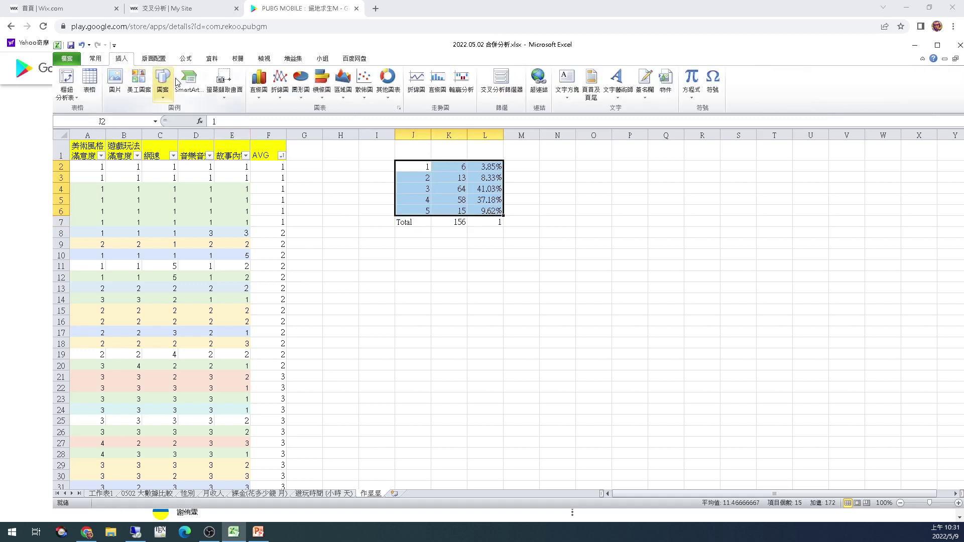
click(322, 91)
click(331, 136)
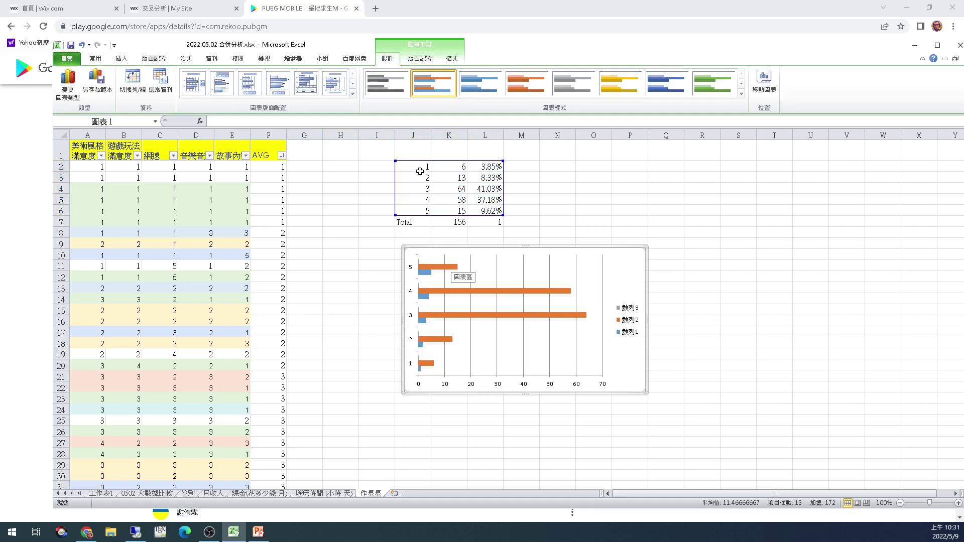
right_click(616, 261)
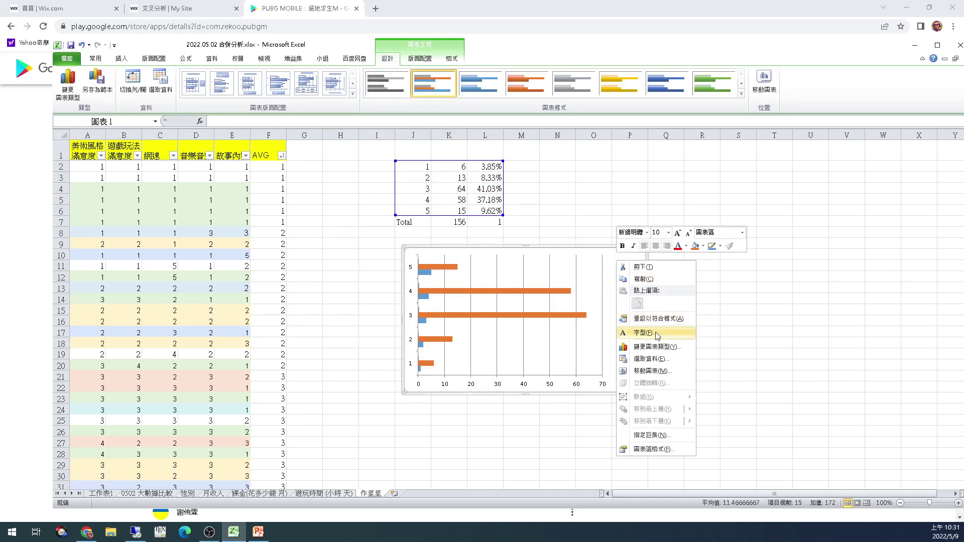
click(672, 361)
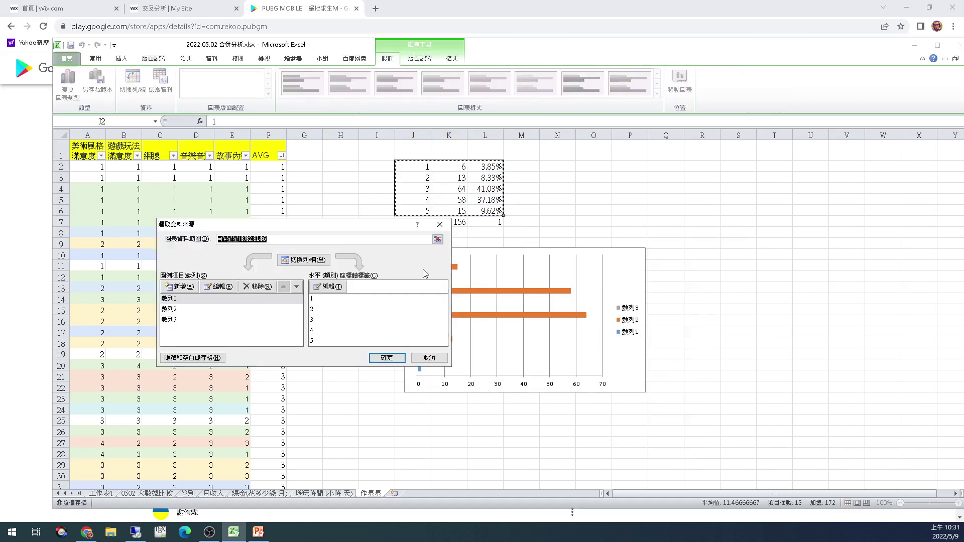
click(223, 299)
click(224, 309)
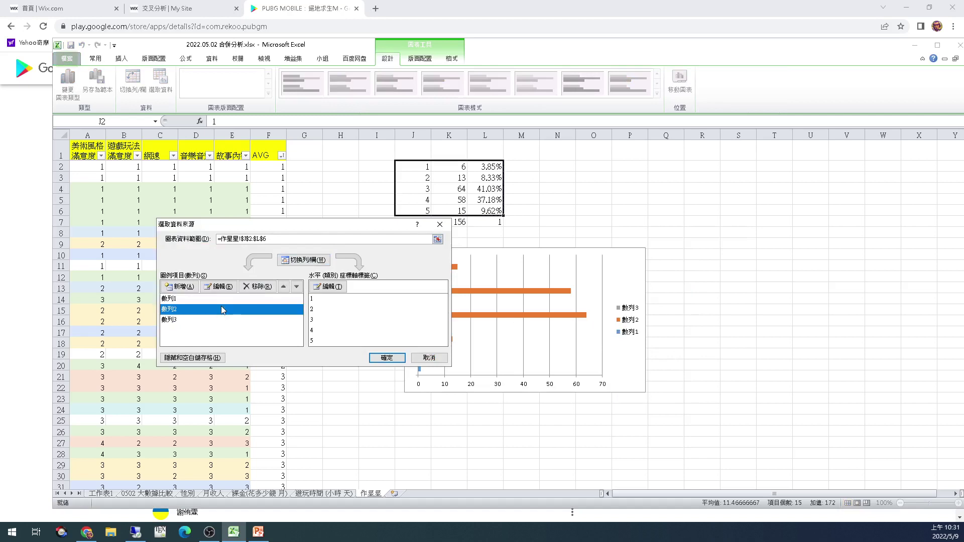
click(221, 321)
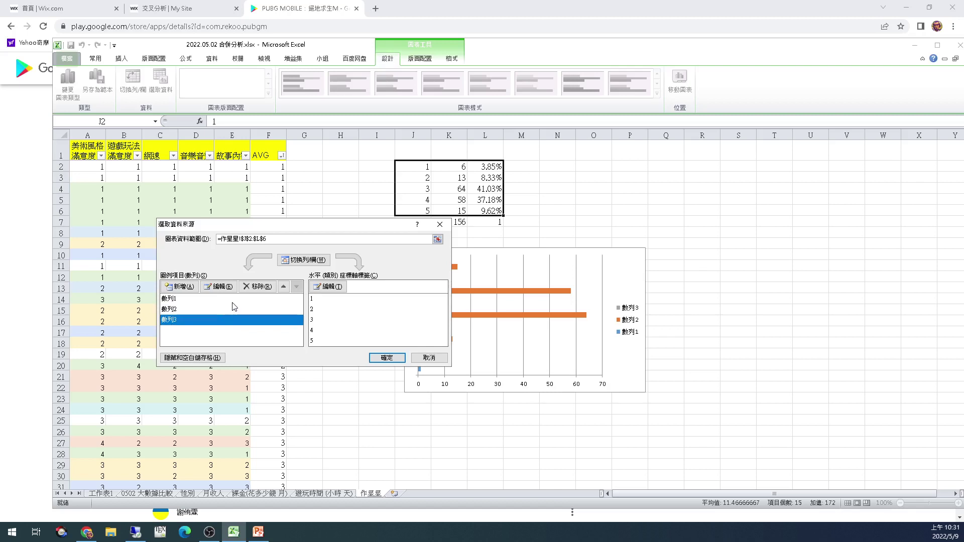
click(236, 299)
click(255, 287)
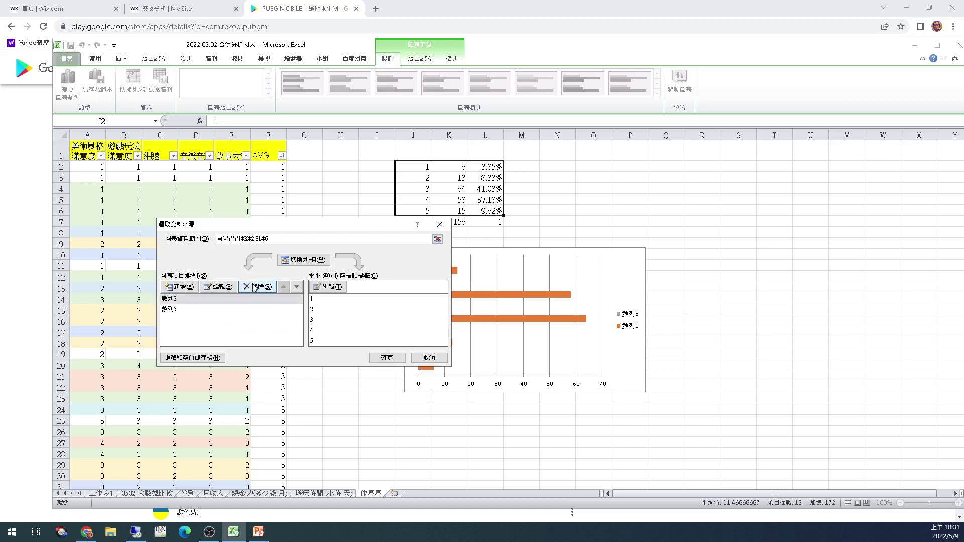
click(254, 287)
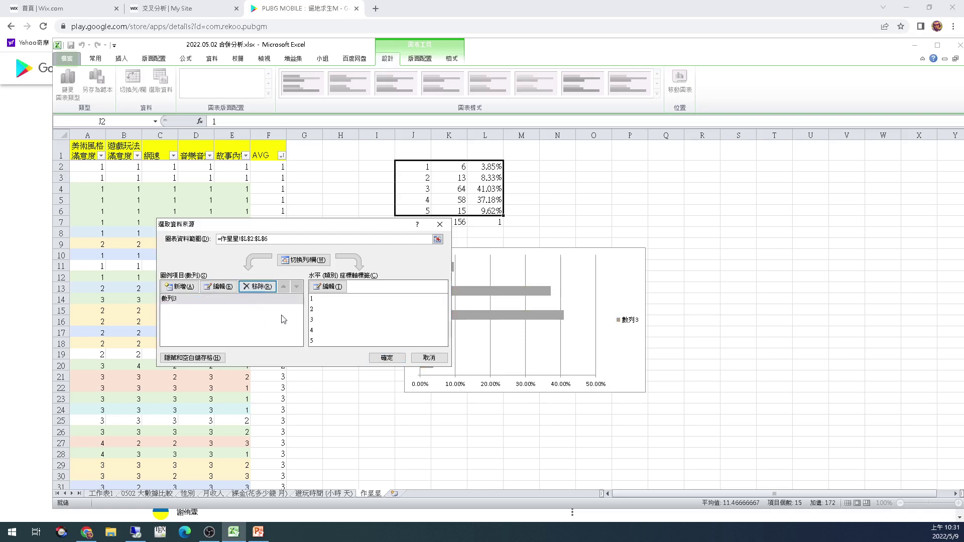
click(440, 224)
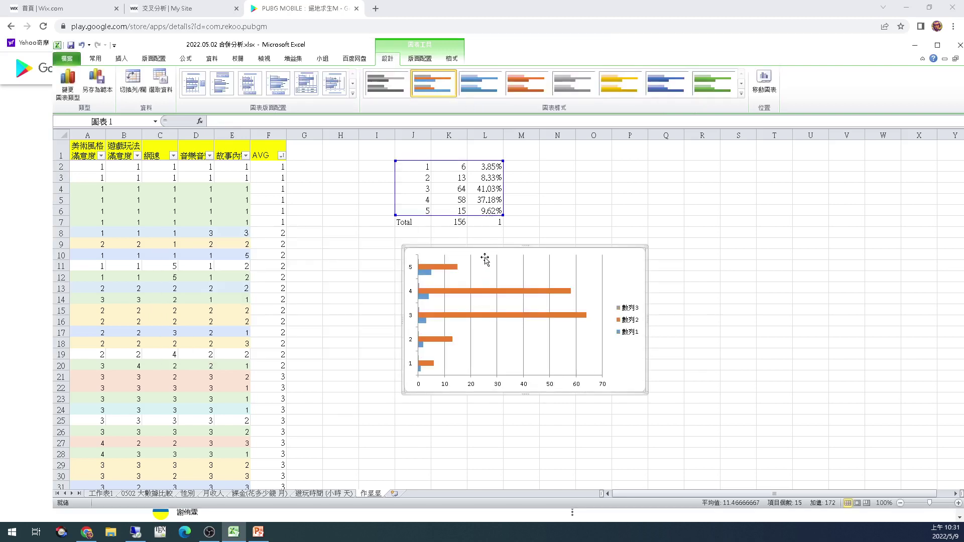
- Remove the series 數列1 and 數列2 from the chart's data source, keeping only the percentages in L2:L6
right_click(622, 272)
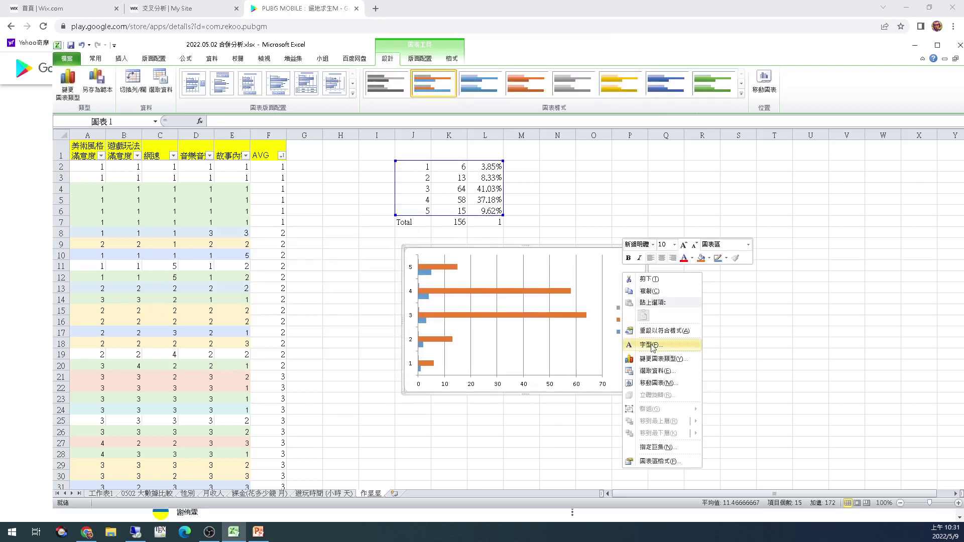
click(653, 371)
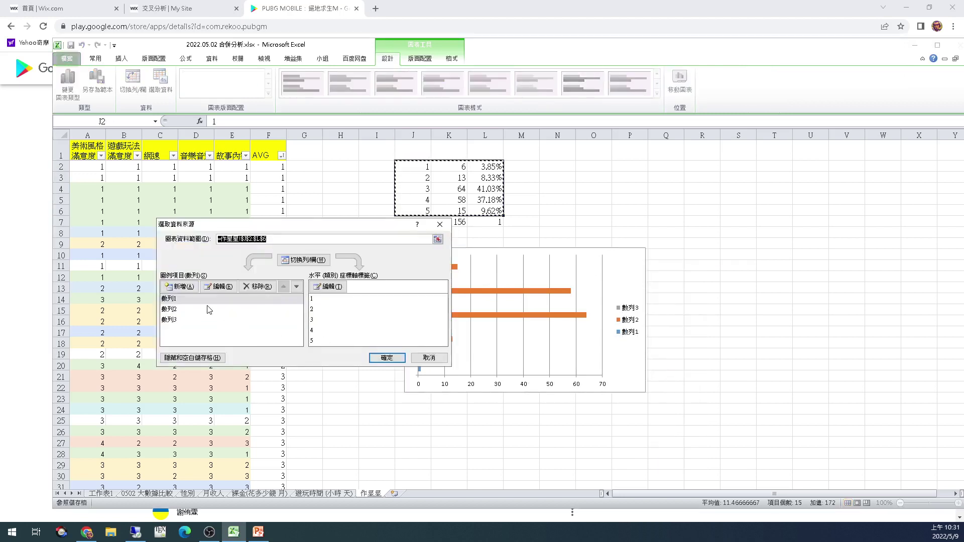
click(224, 299)
click(255, 288)
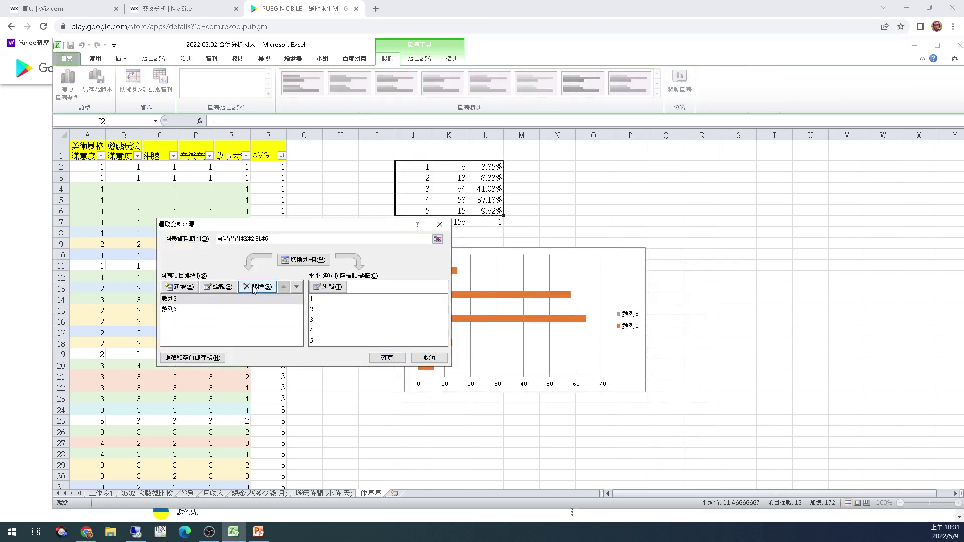
click(254, 288)
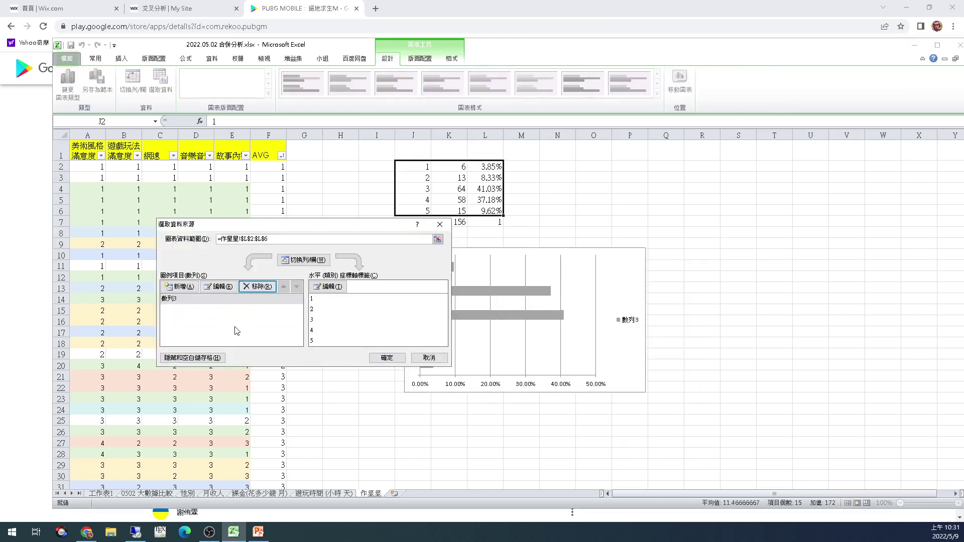
click(386, 358)
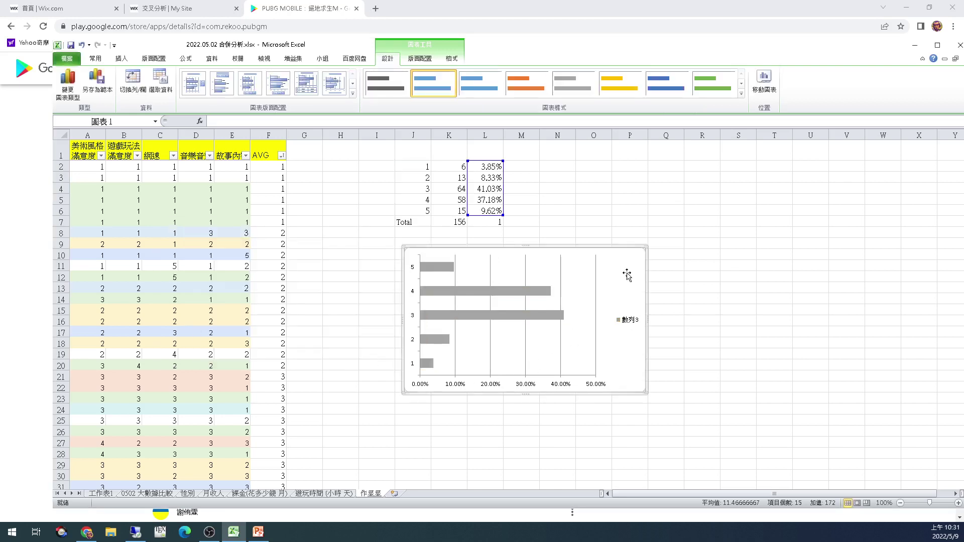
- Delete the bar chart's legend and widen the chart to about the end of column P plus half of Q
click(626, 322)
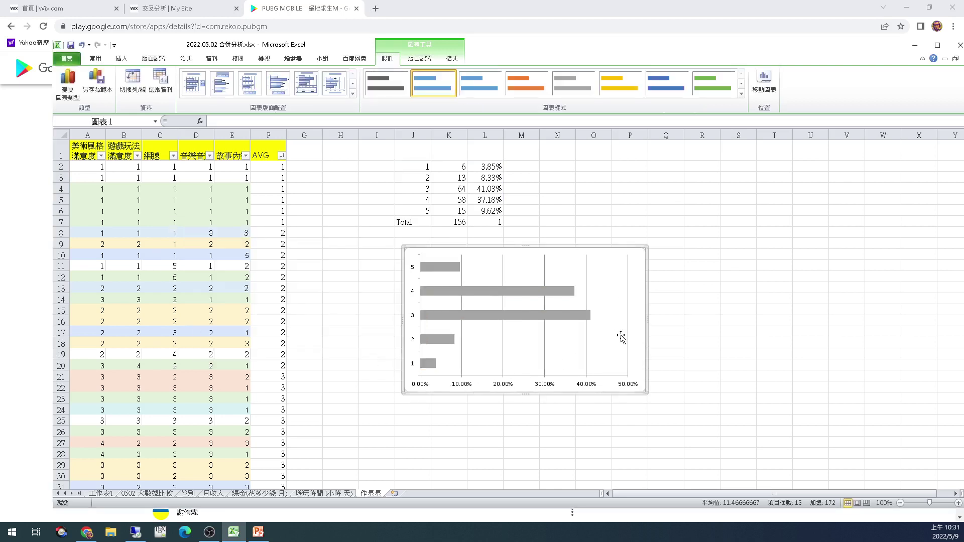
key(Delete)
drag(644, 319, 718, 321)
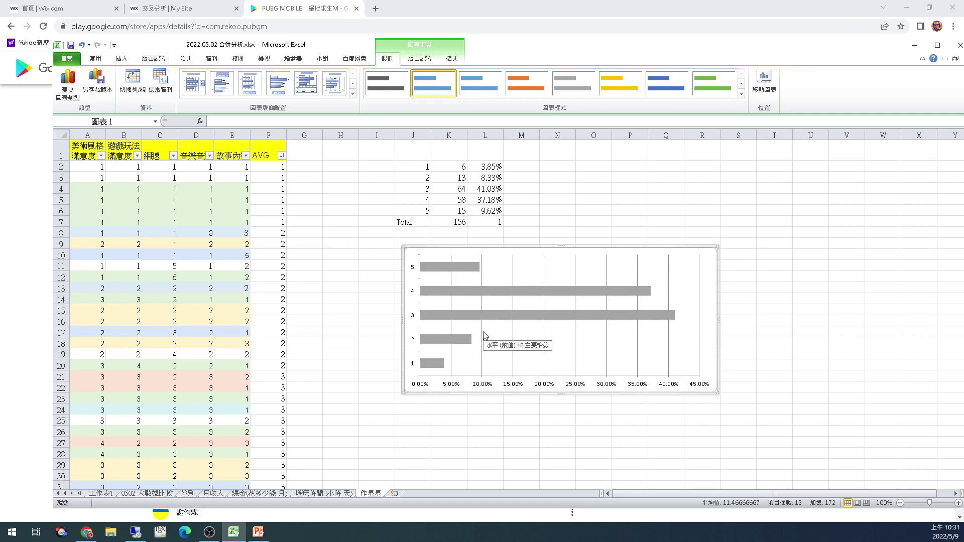
right_click(415, 307)
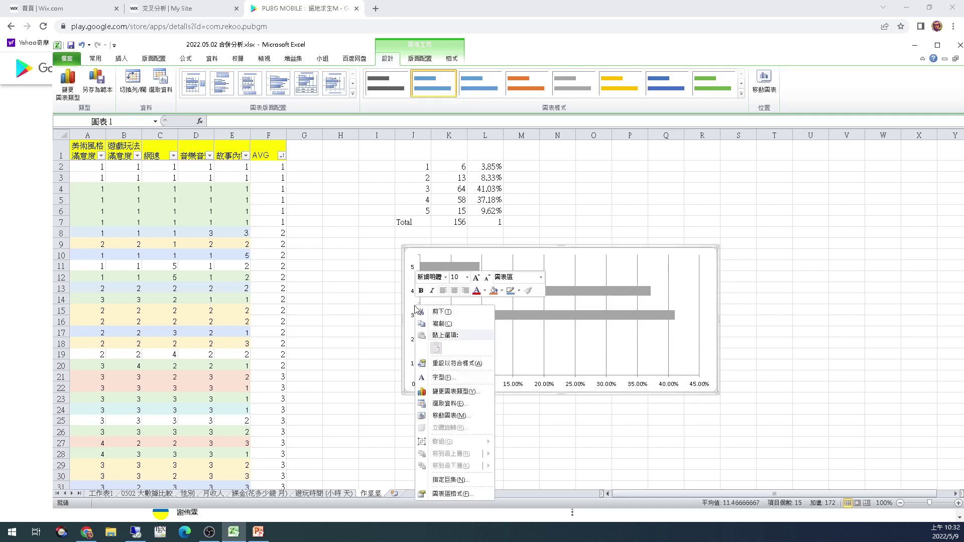
right_click(600, 385)
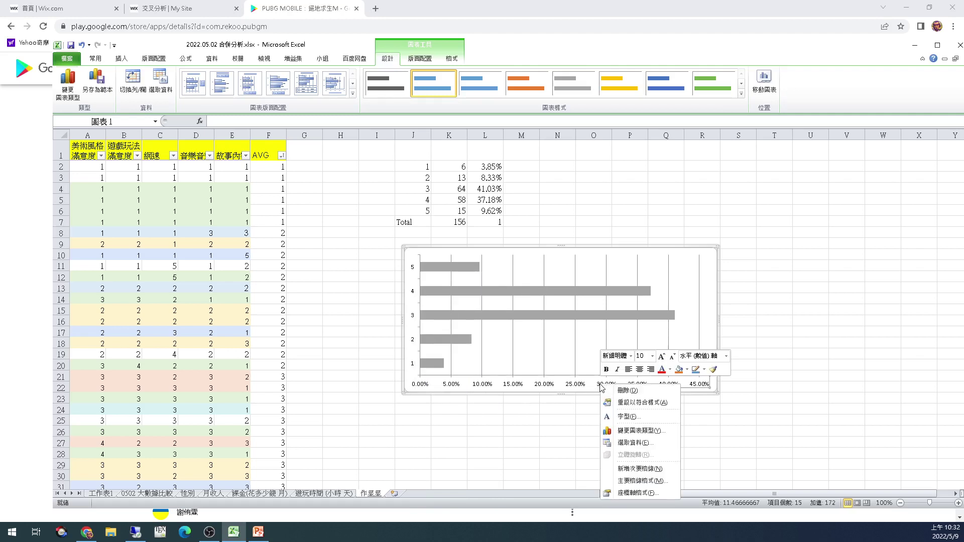
click(647, 481)
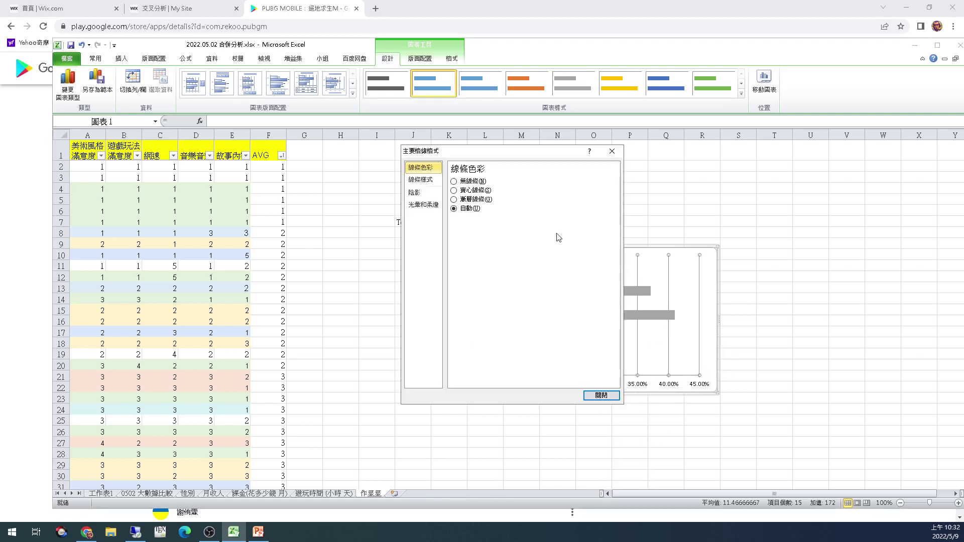
drag(515, 154, 544, 161)
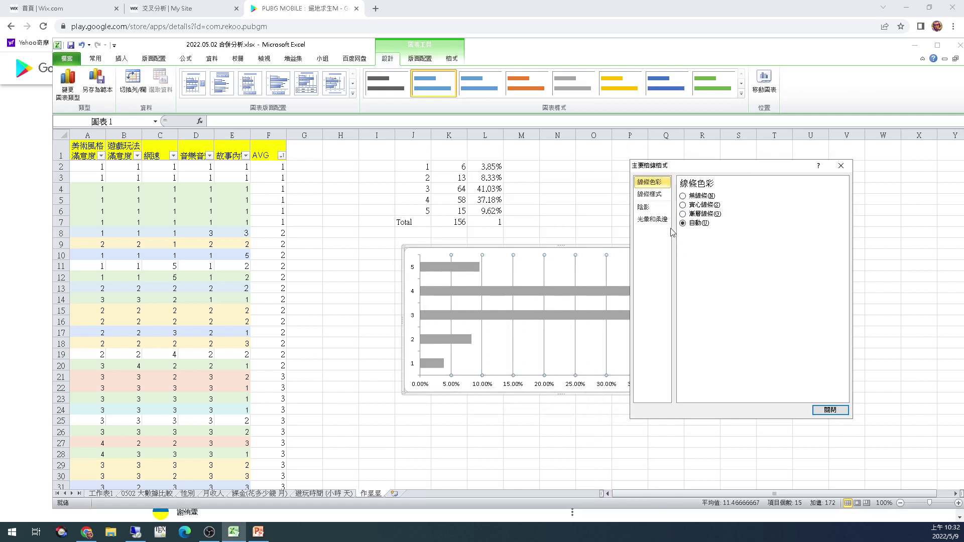
click(649, 195)
click(656, 220)
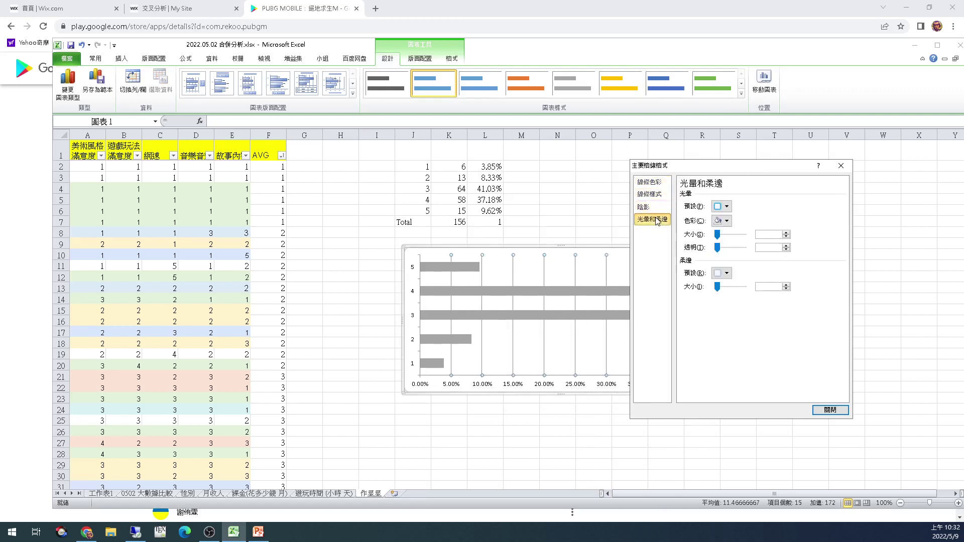
click(842, 166)
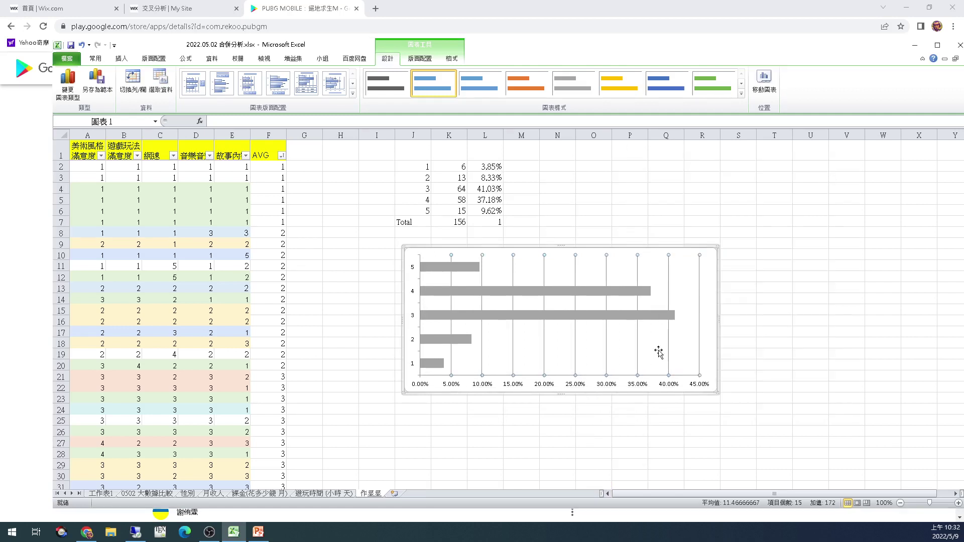
- Fix the horizontal axis minimum at 0.0 and maximum at 1, and format its labels as percentages with 0 decimal places
click(639, 385)
click(638, 374)
right_click(637, 385)
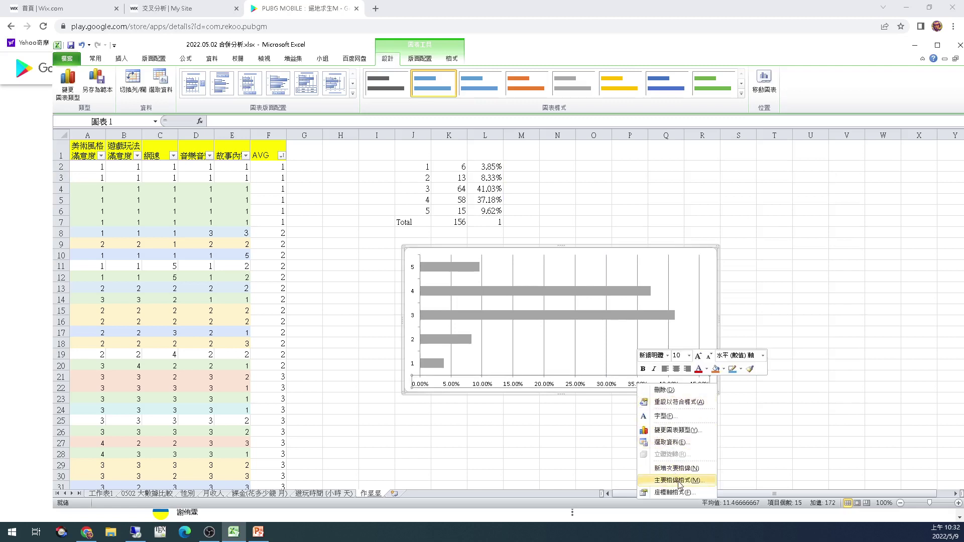
click(674, 493)
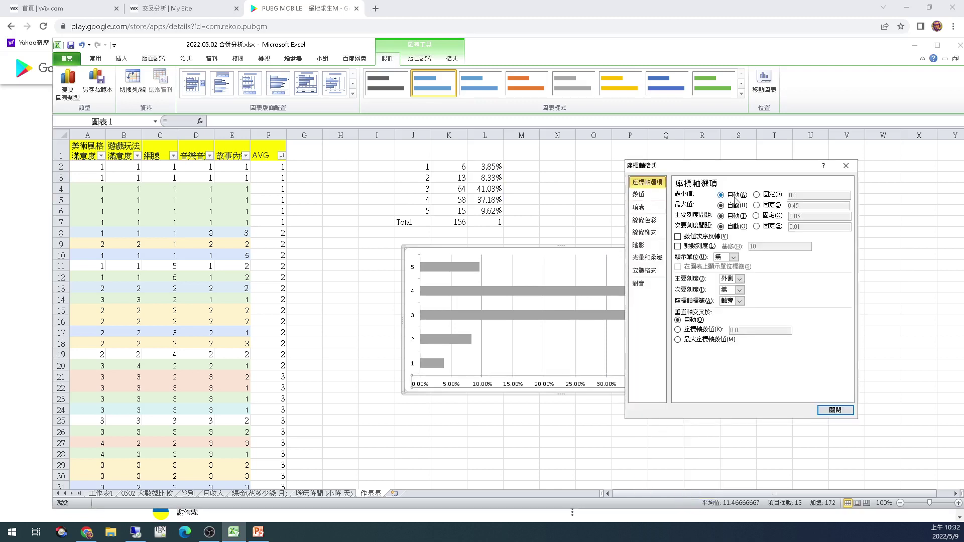
click(781, 196)
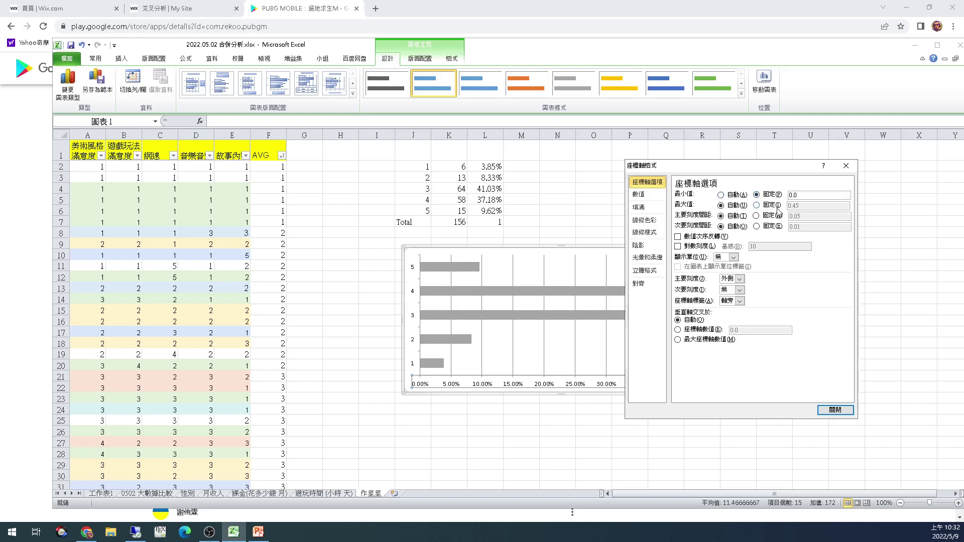
click(776, 206)
text(1)
click(648, 196)
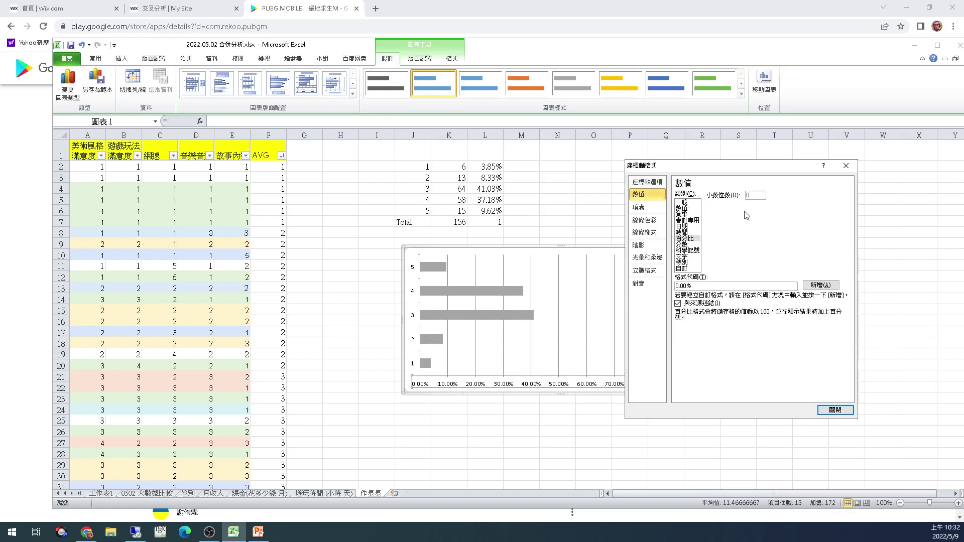
key(Return)
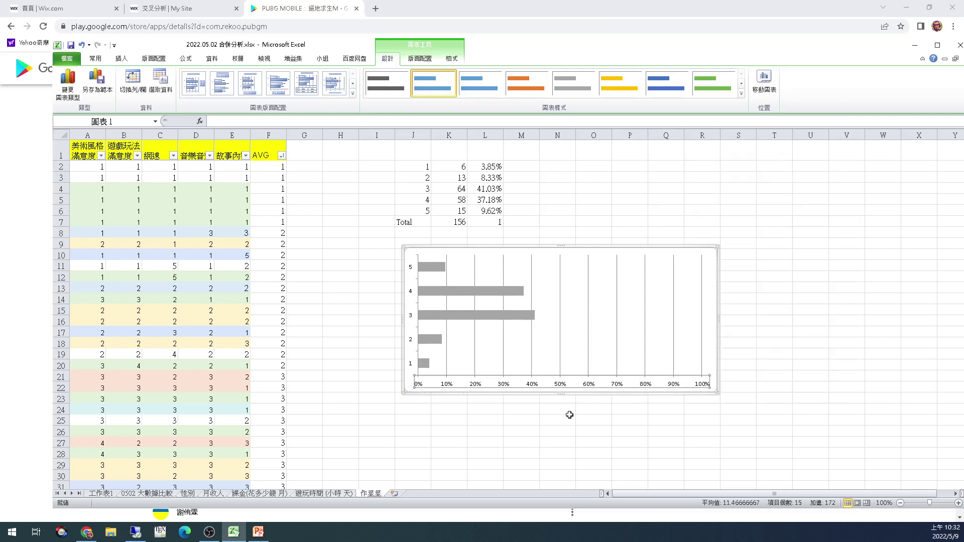
- Recolor the percentage labels on the bar chart's horizontal axis from the theme palette's white column, ending with light gray
right_click(605, 384)
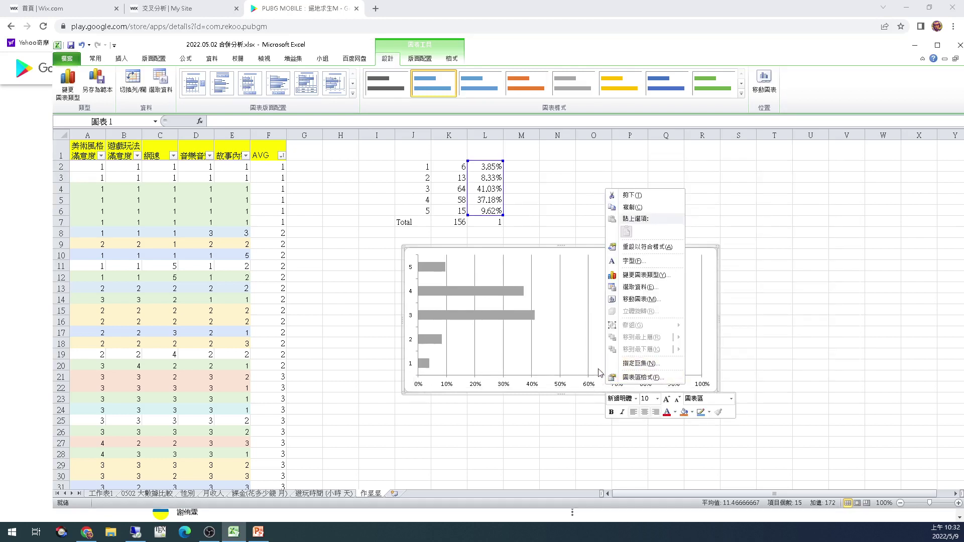
click(561, 383)
click(578, 386)
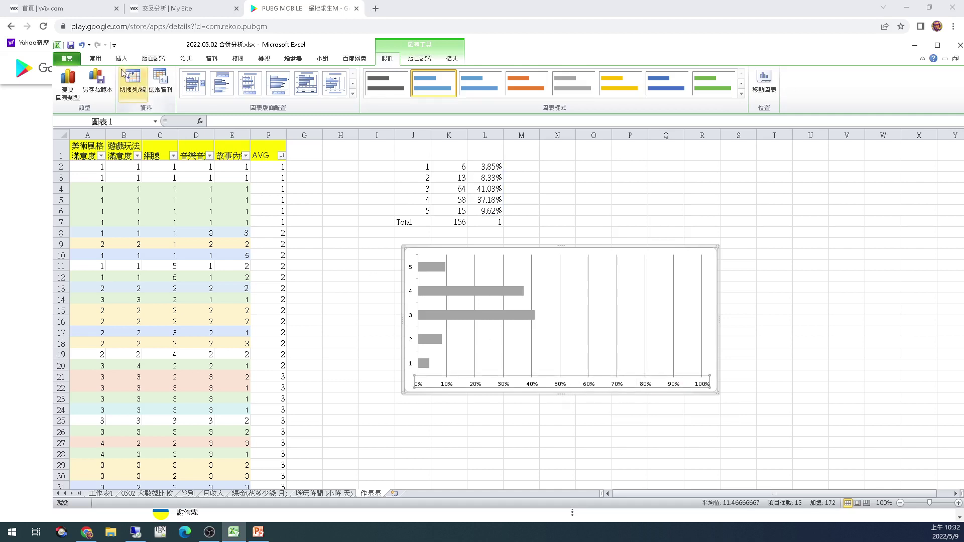
click(95, 58)
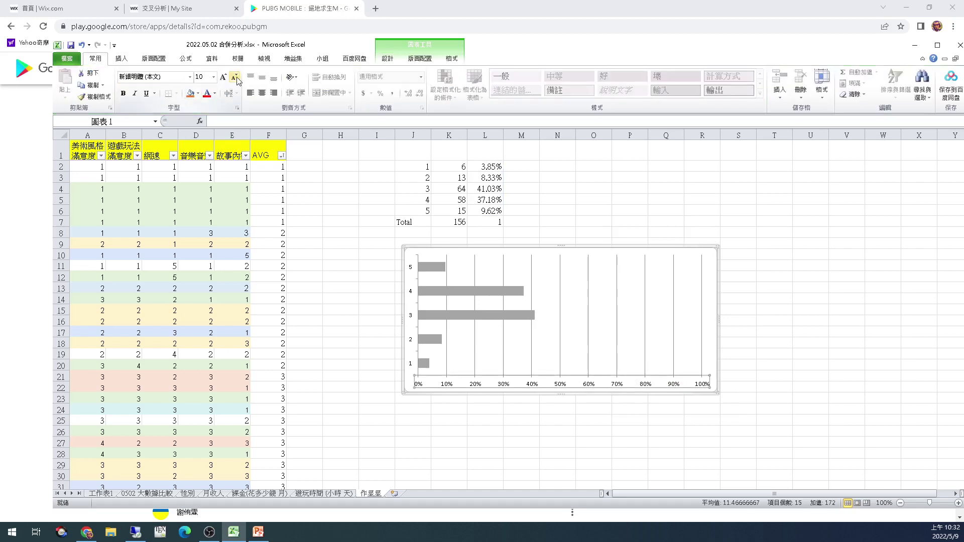
click(214, 94)
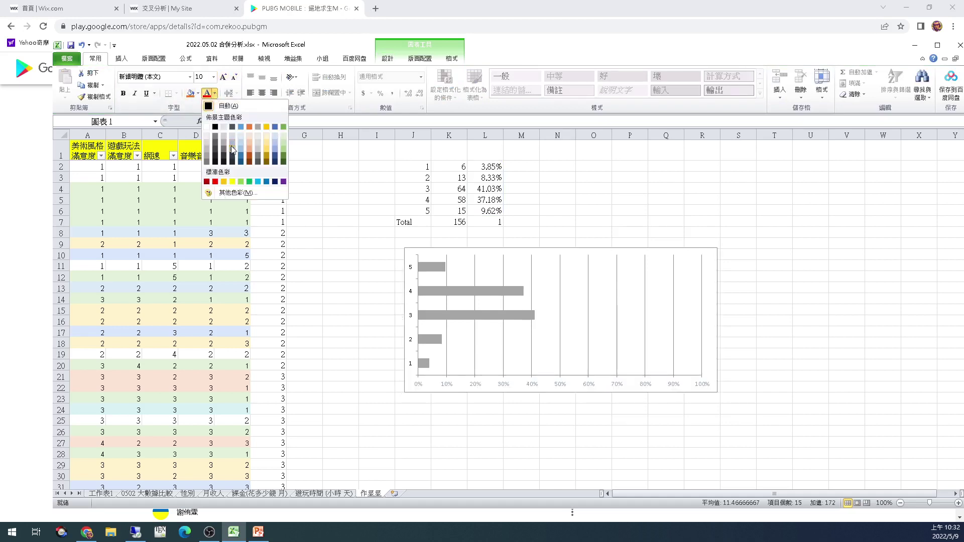
click(206, 133)
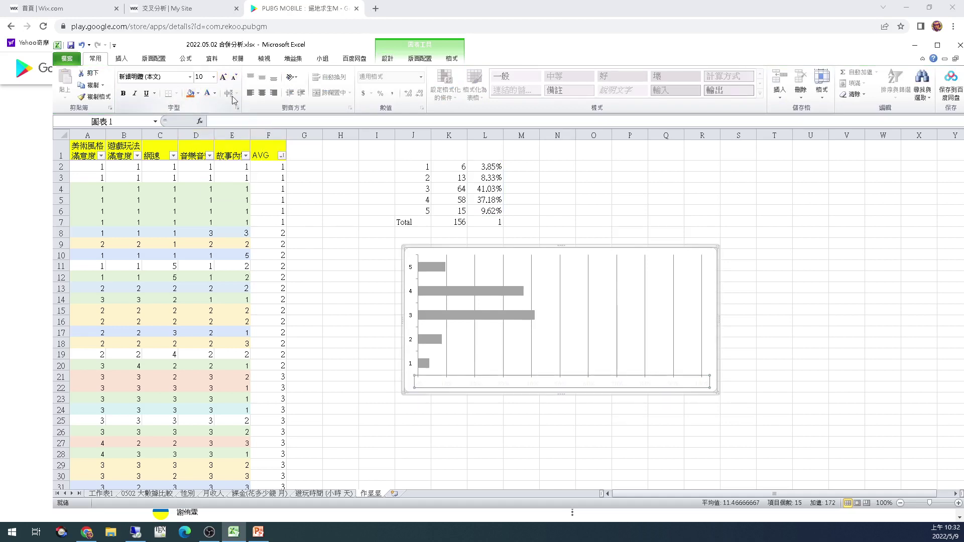
click(214, 94)
click(208, 154)
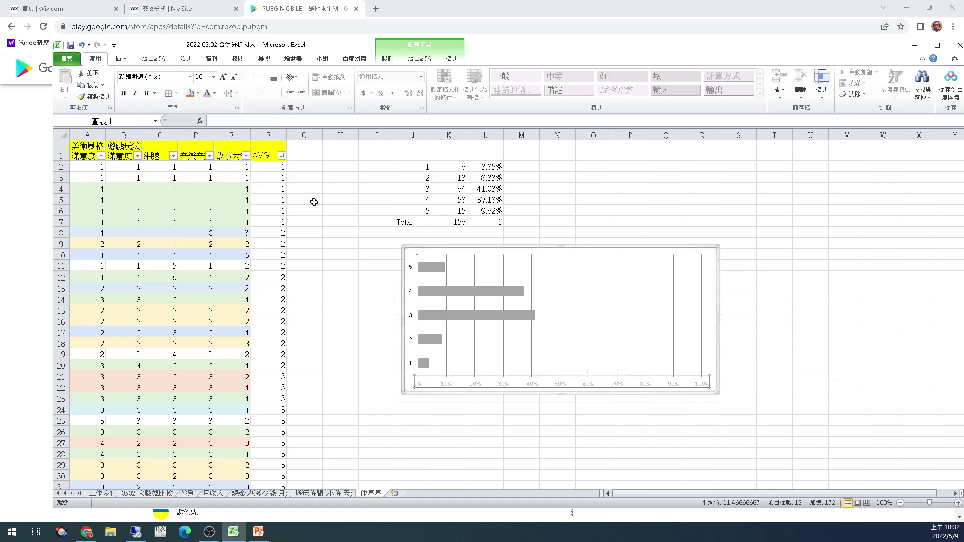
click(556, 419)
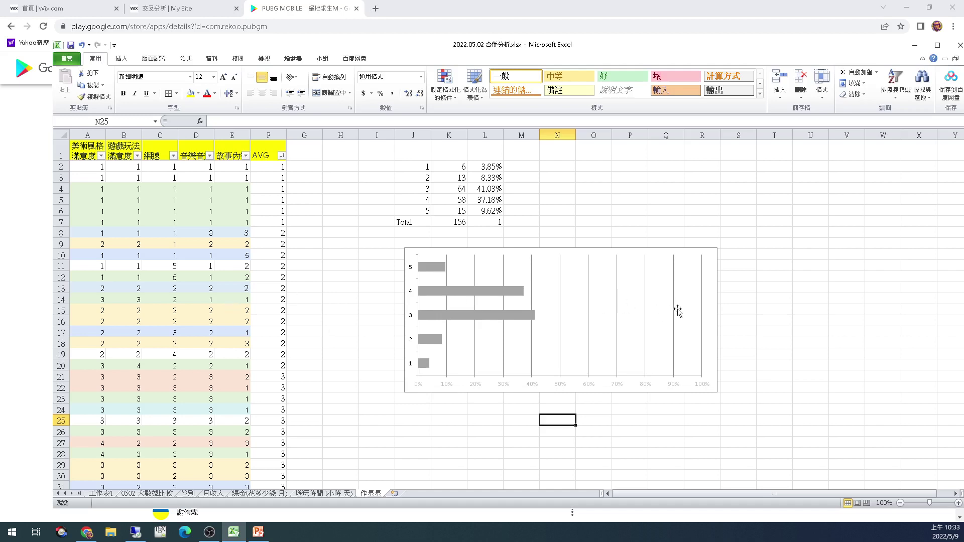
- Compare the percentages in L2:L6 with the Google Play rating bars and set the chart's major gridlines to no line
drag(485, 171, 486, 211)
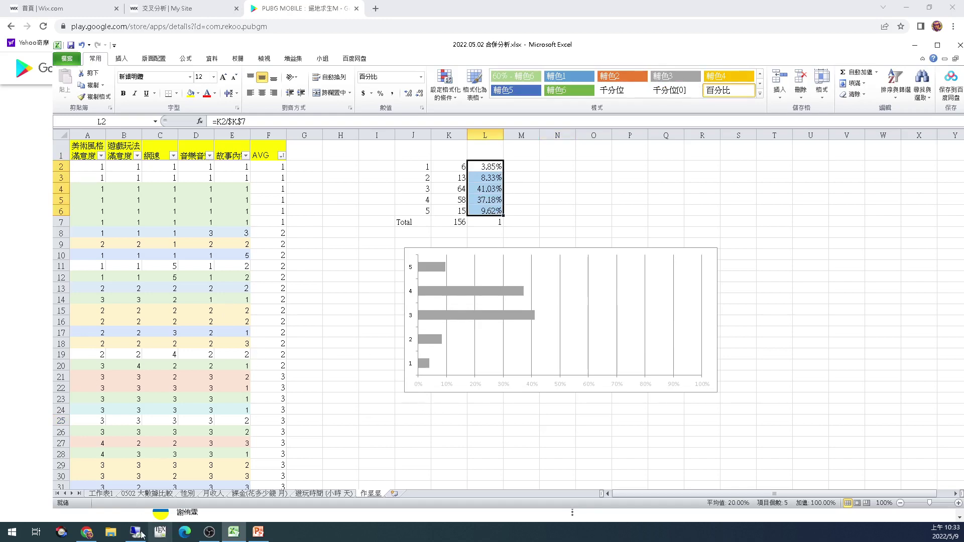
click(87, 532)
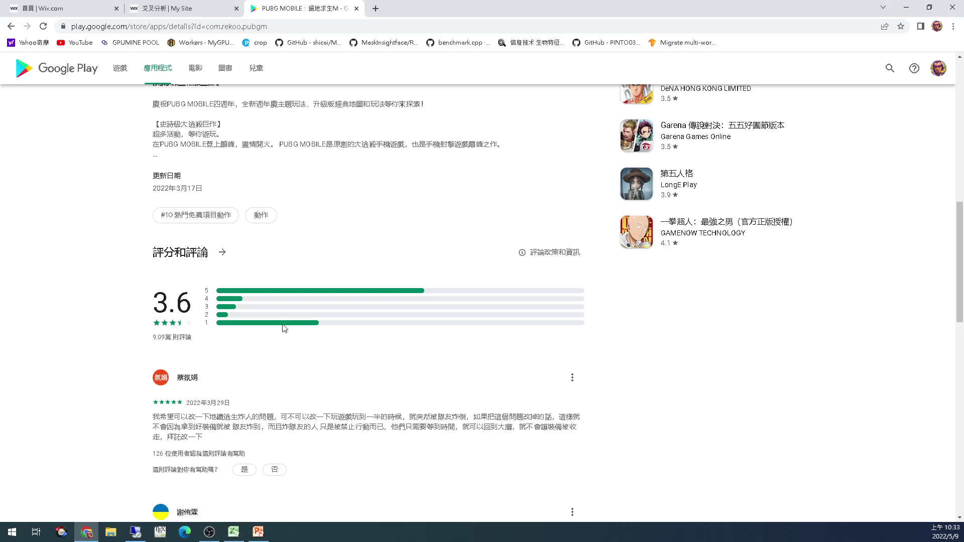
key(alt+Tab)
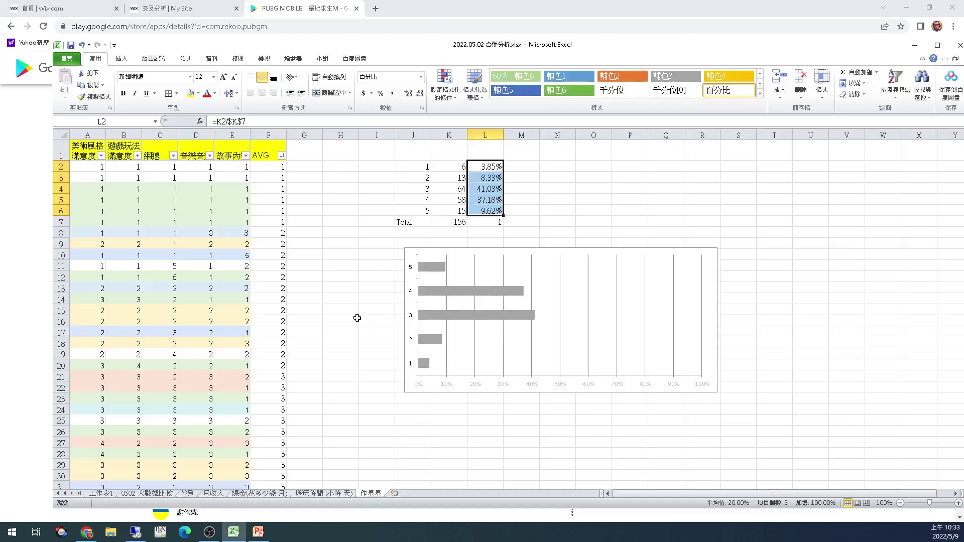
click(437, 269)
click(559, 274)
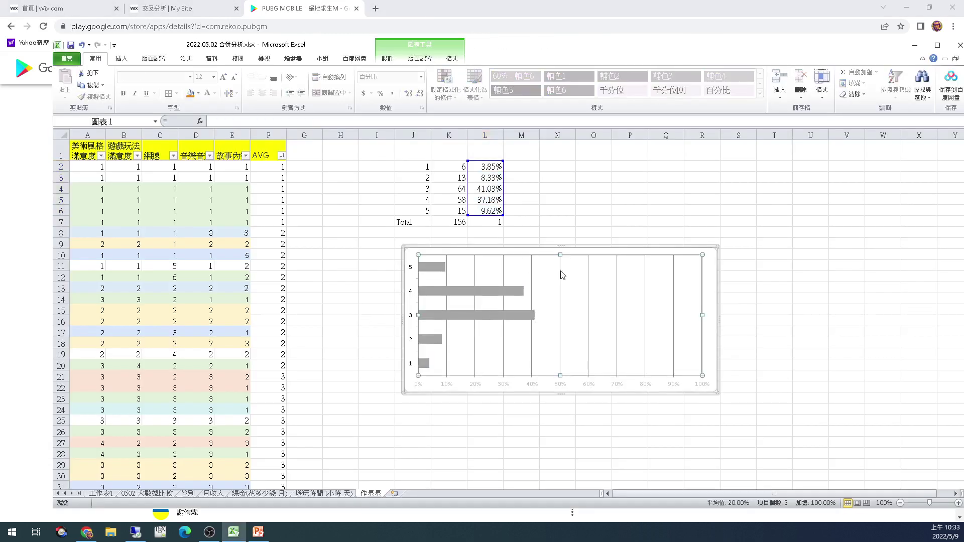
right_click(561, 272)
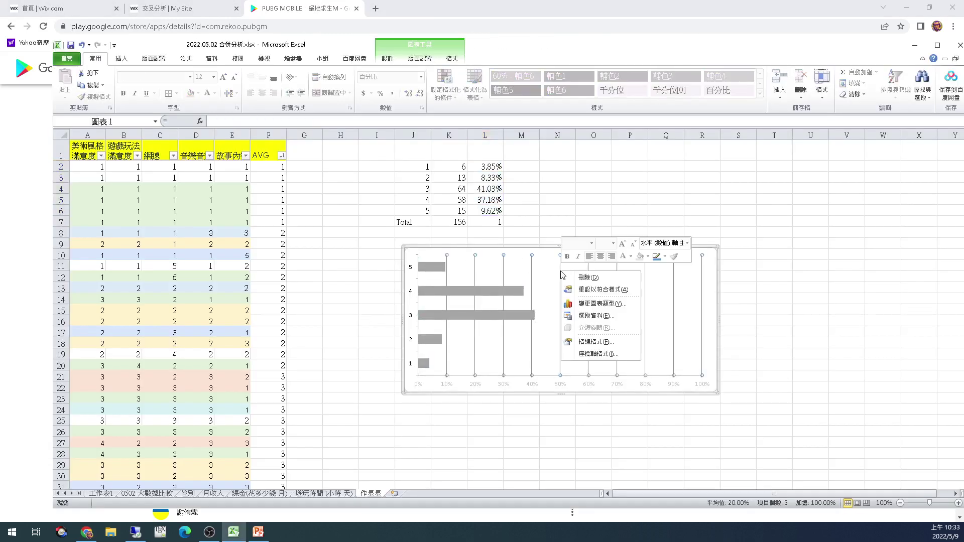
click(593, 343)
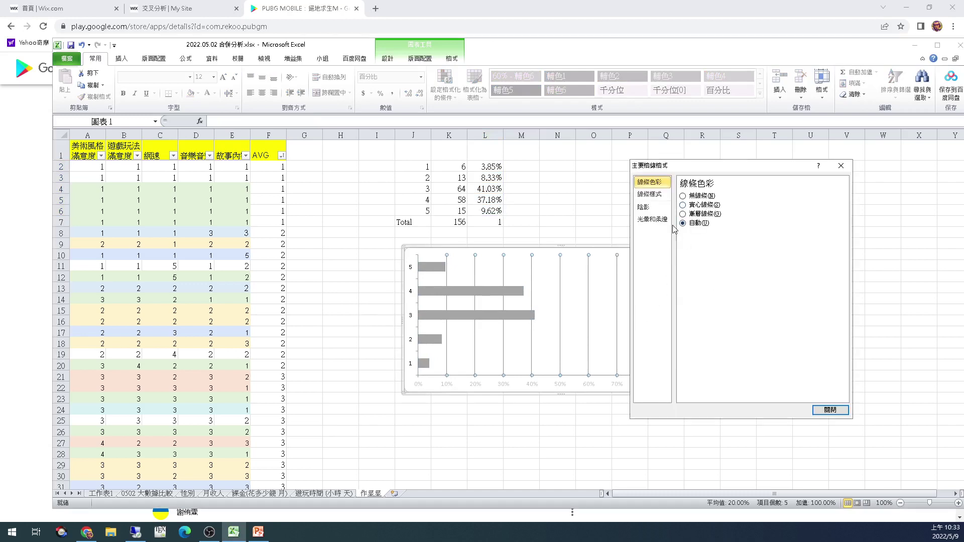
click(705, 196)
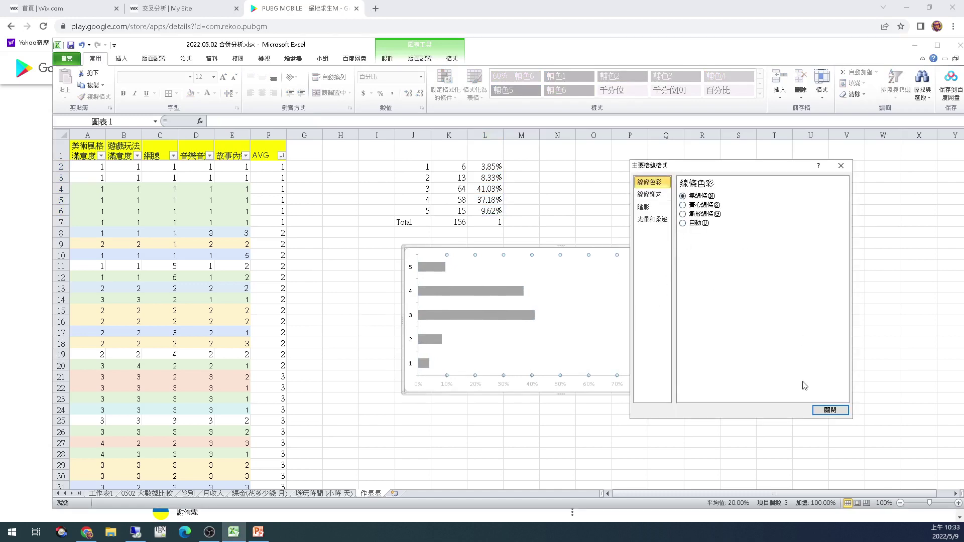
click(830, 410)
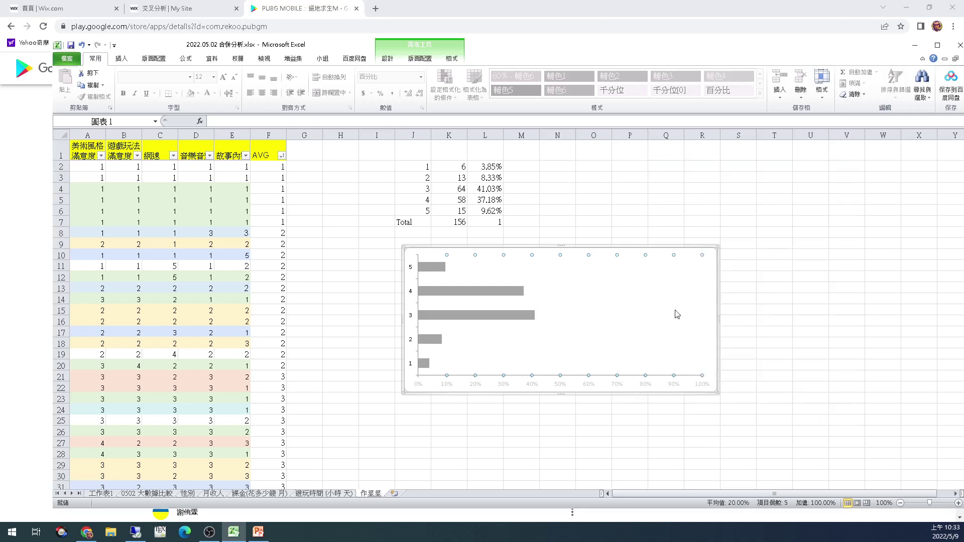
click(572, 299)
click(590, 389)
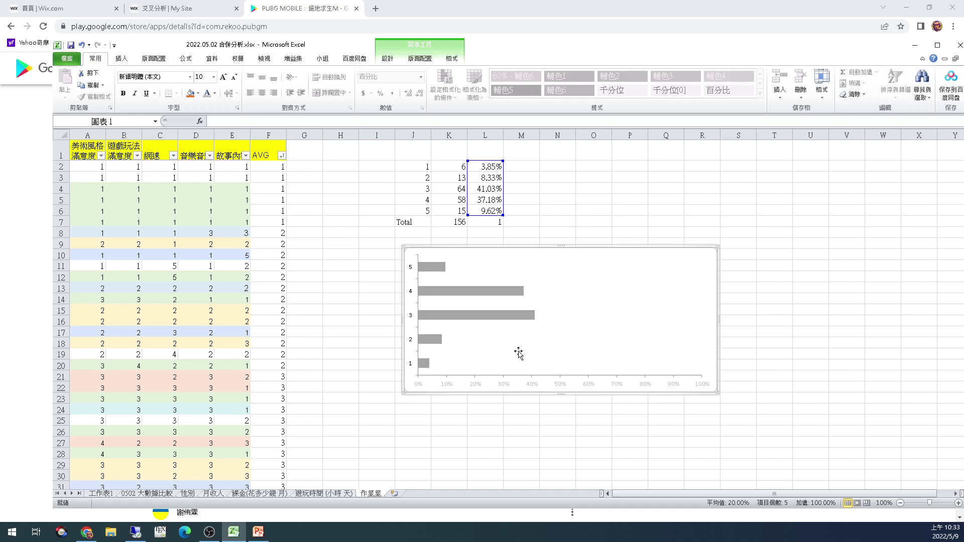
- Check the Google Play rating bars and set the label distance from the chart's vertical axis to 200
key(alt+Tab)
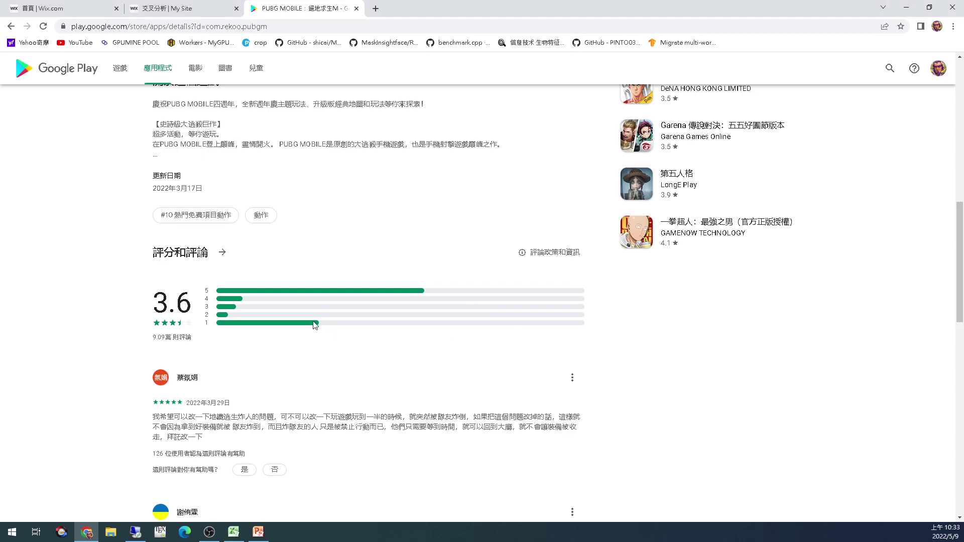
key(alt+Tab)
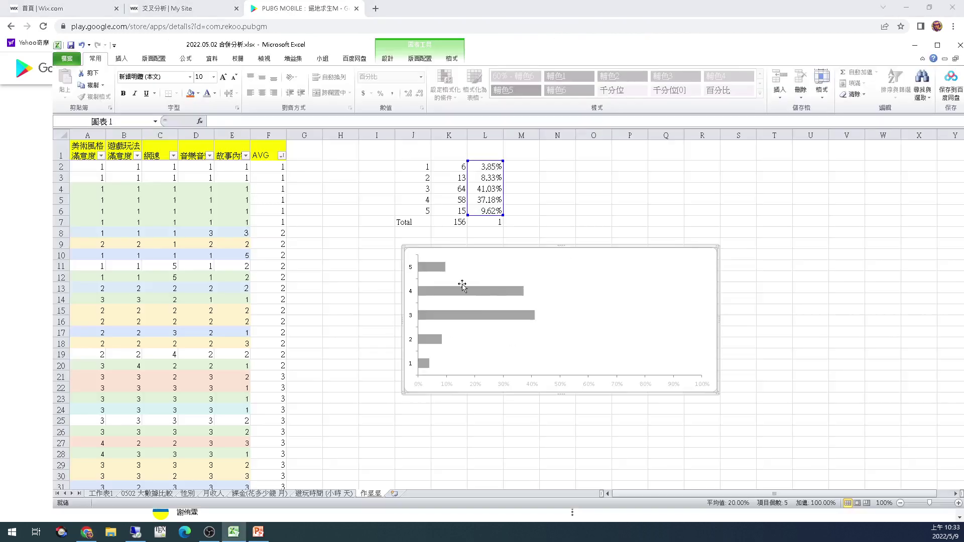
click(412, 296)
right_click(412, 298)
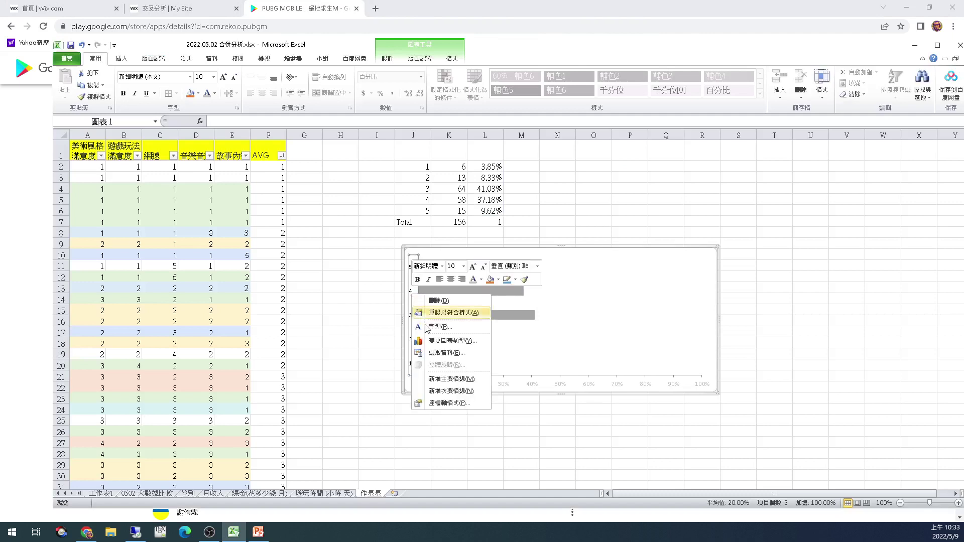
click(467, 403)
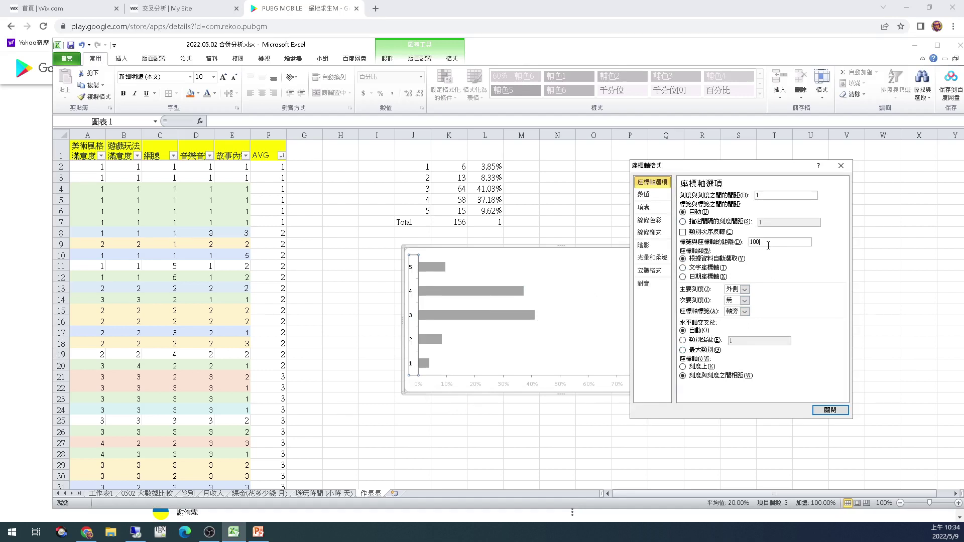
key(Return)
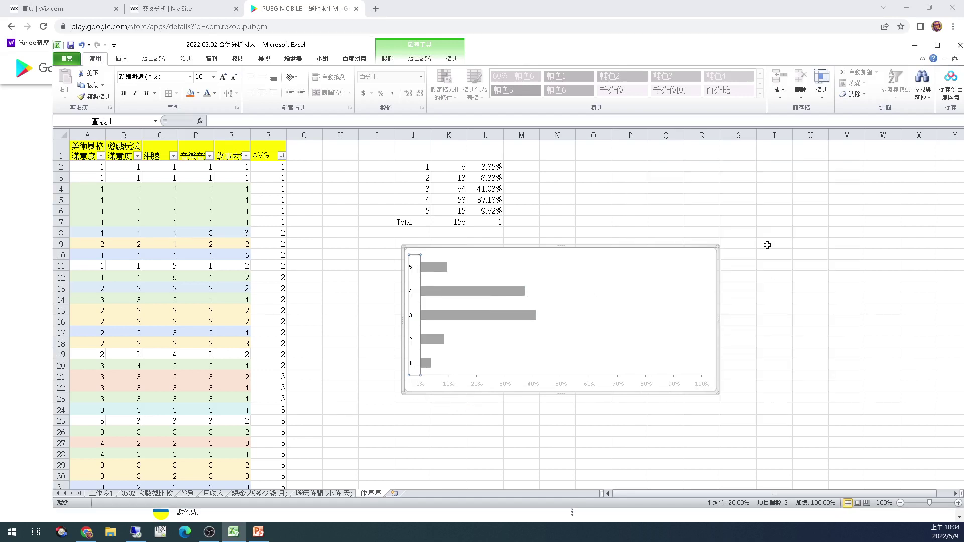
- Recheck the Google Play rating bars and set the label distance from the chart's vertical axis to 400
key(alt+Tab)
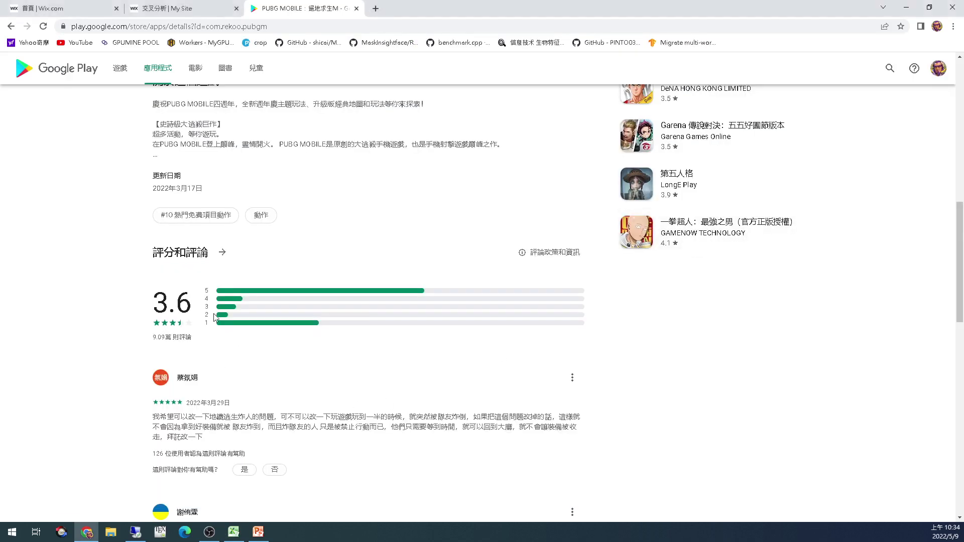
key(alt+Tab)
right_click(415, 299)
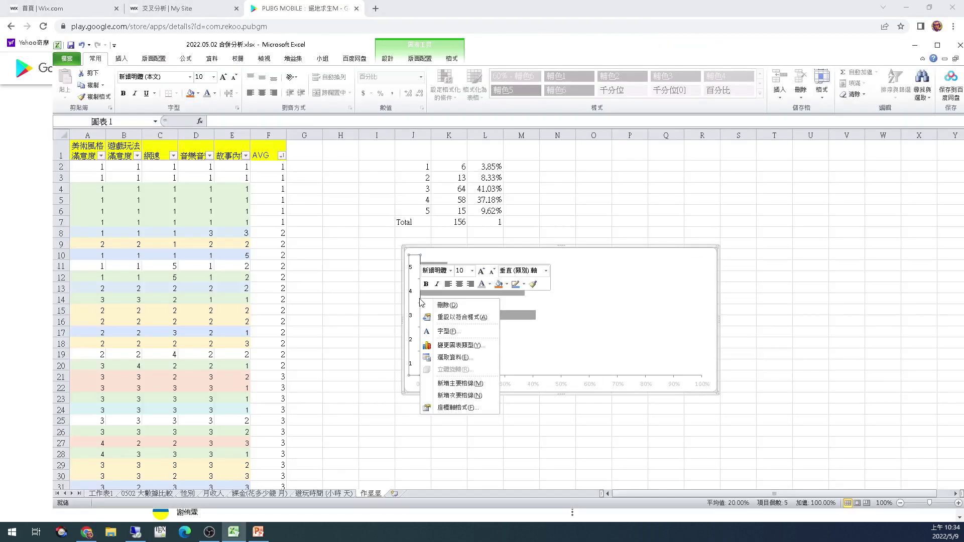
click(459, 407)
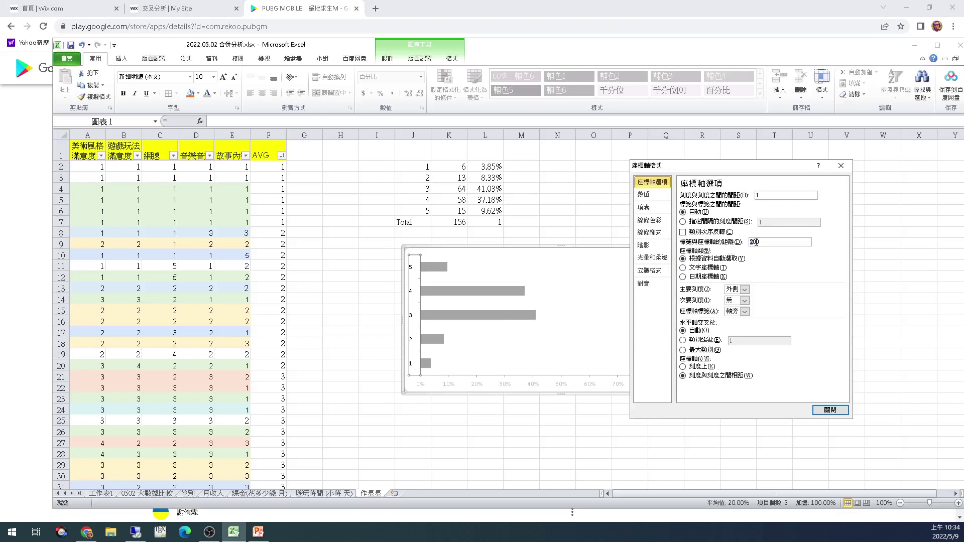
key(BackSpace)
text(4)
click(827, 410)
click(528, 351)
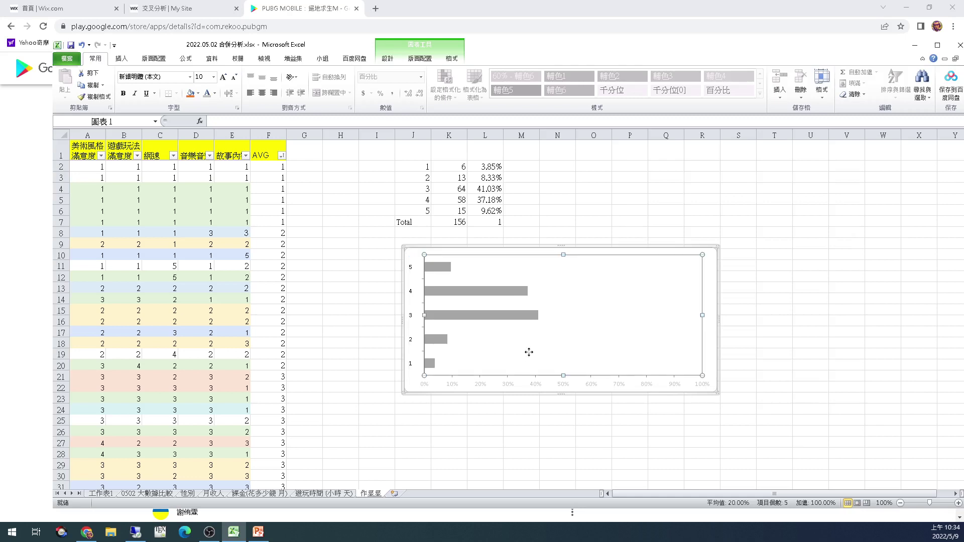
- Recolor the star-level labels on the chart's vertical axis light gray
click(423, 332)
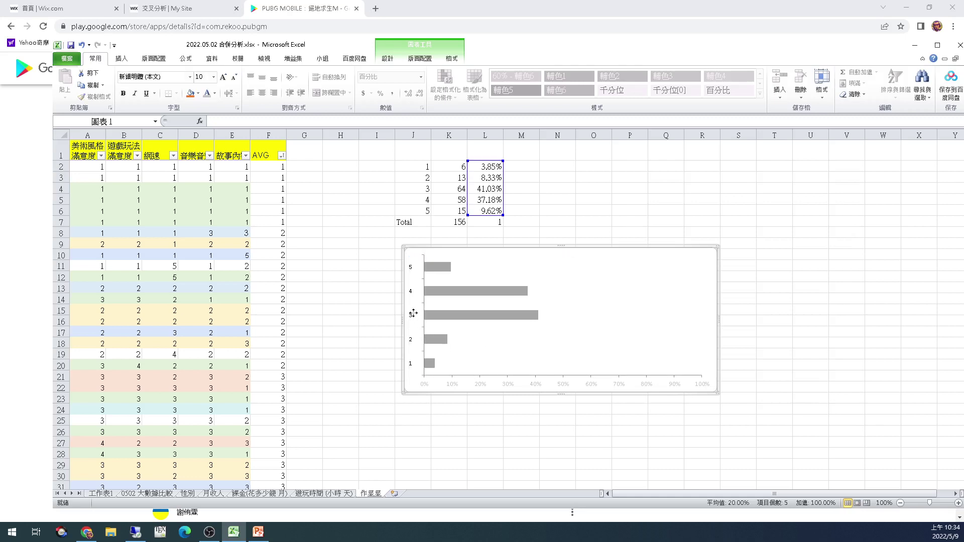
click(409, 312)
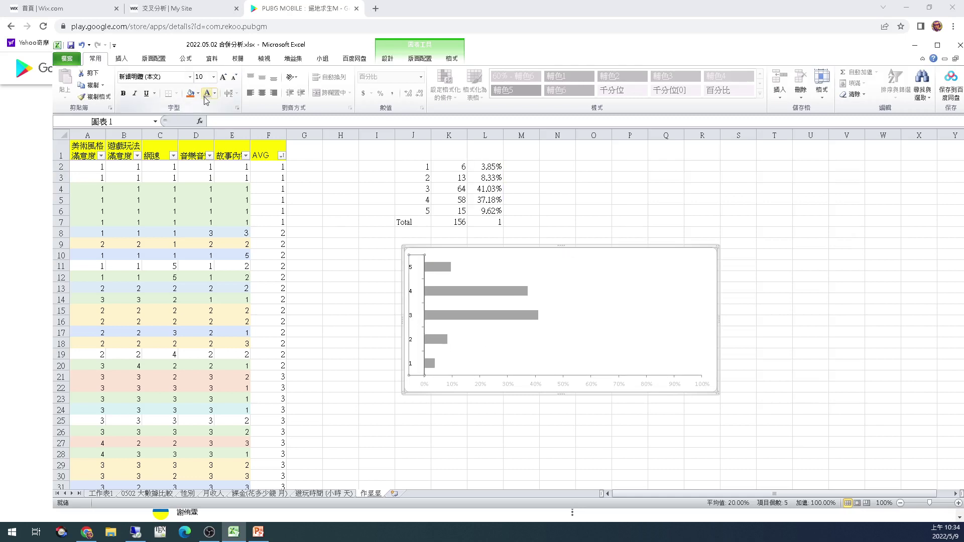
click(554, 350)
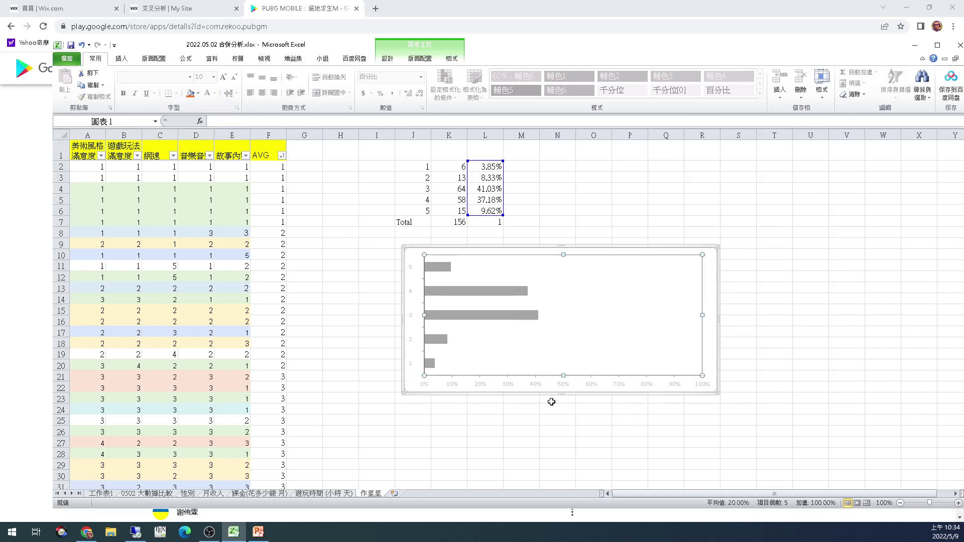
click(521, 427)
- Try to set the interval between tick marks on the chart's vertical axis to 0
click(426, 331)
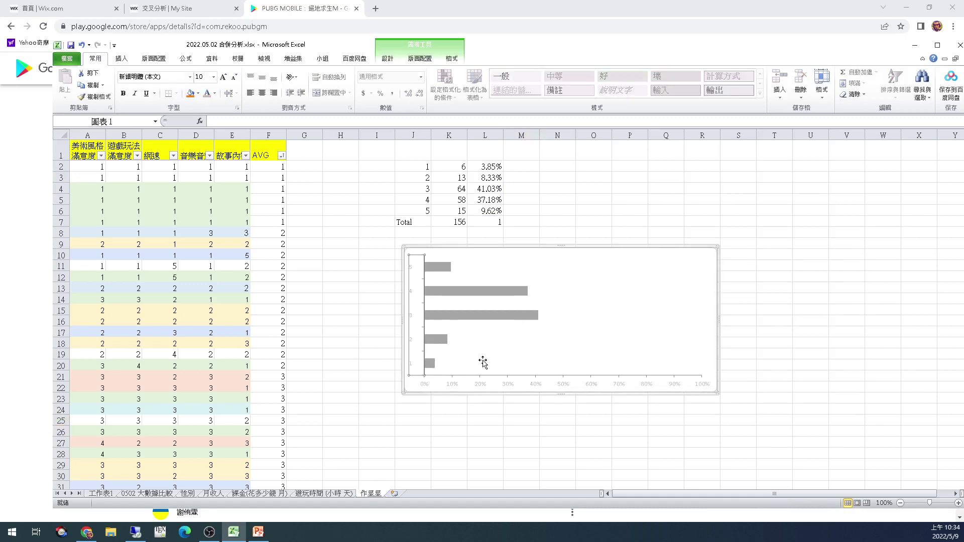
right_click(419, 332)
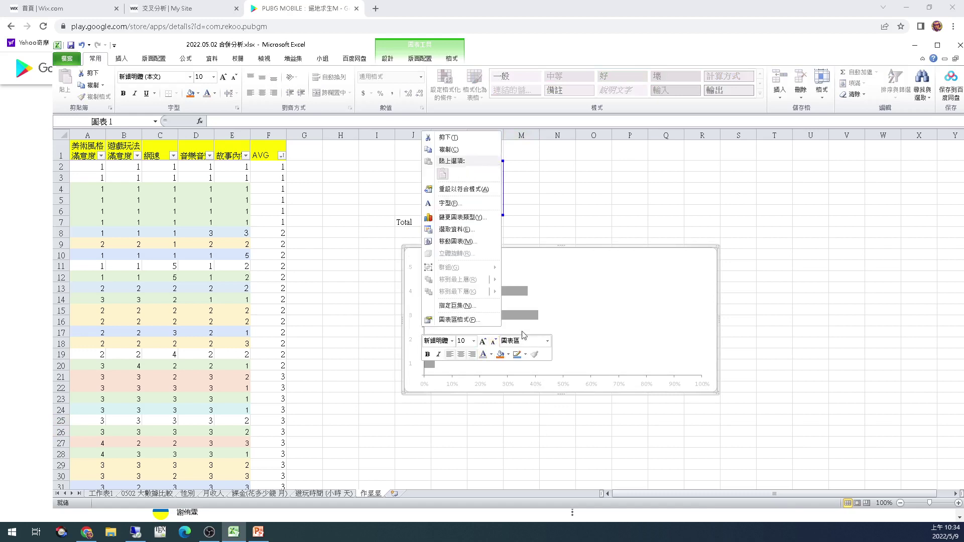
key(Escape)
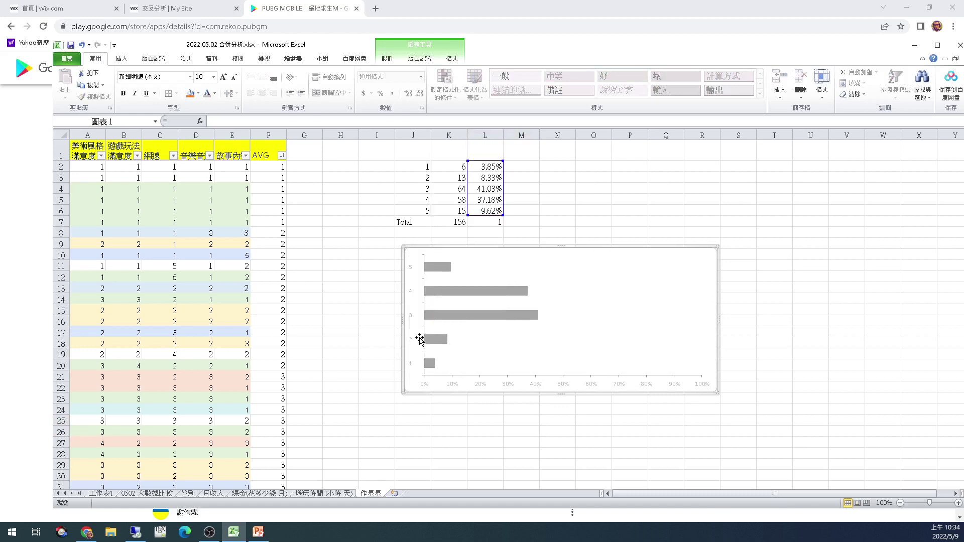
click(411, 320)
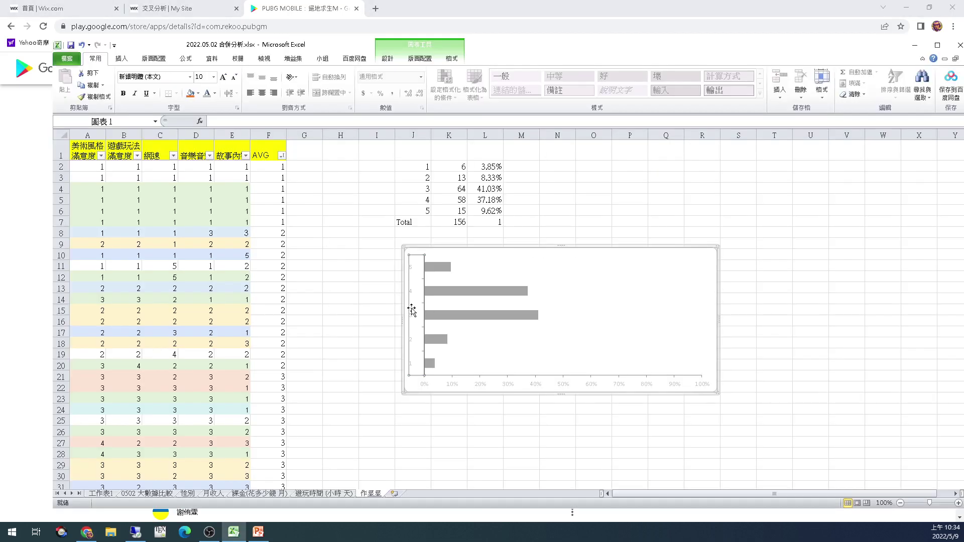
right_click(411, 310)
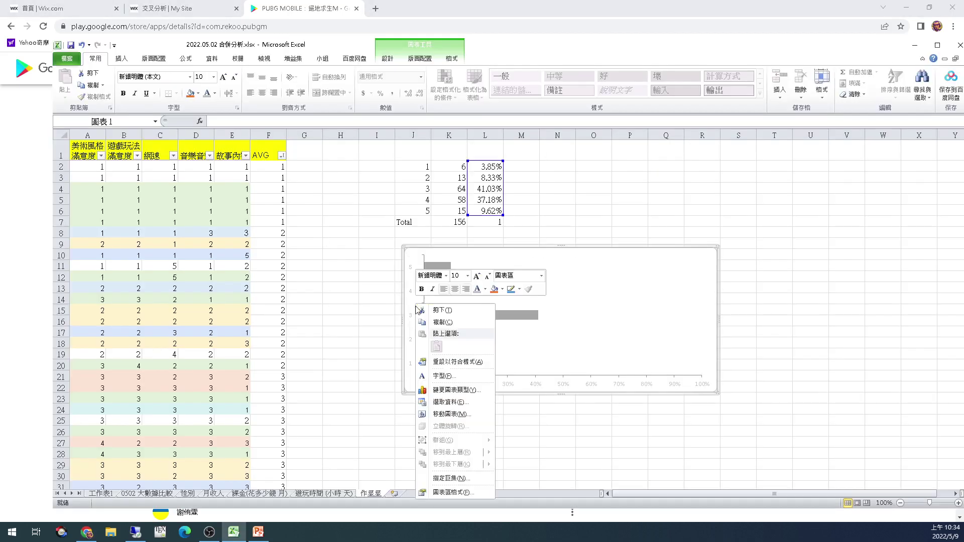
key(Escape)
click(413, 295)
right_click(411, 291)
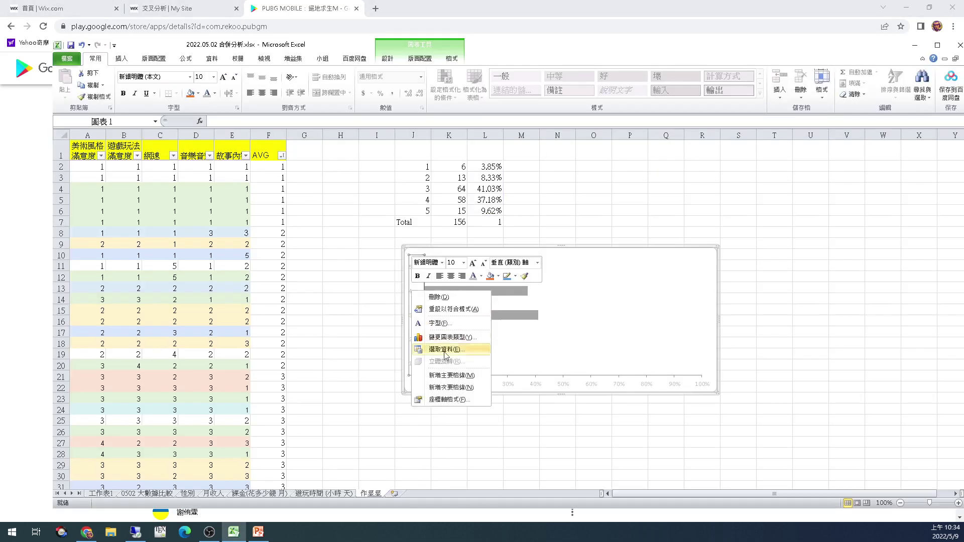
click(452, 400)
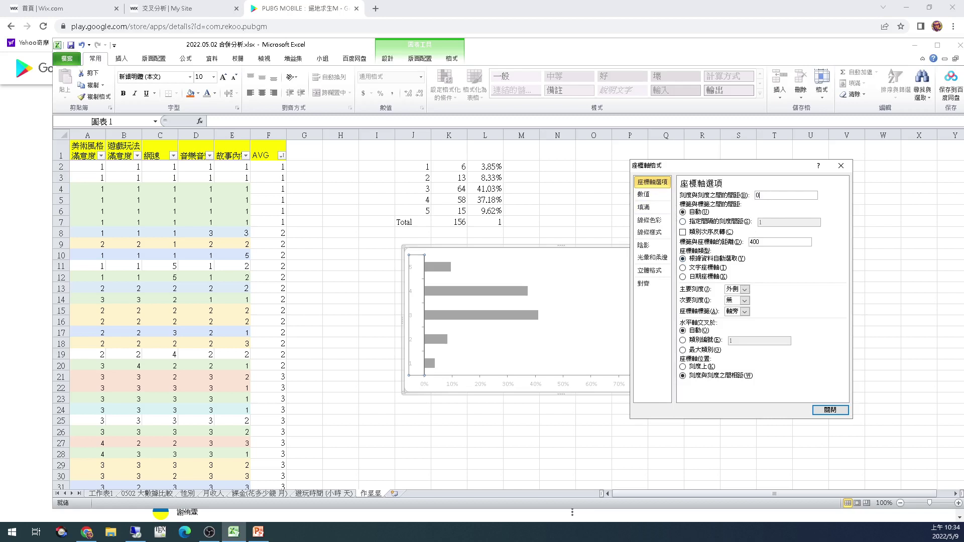
key(Return)
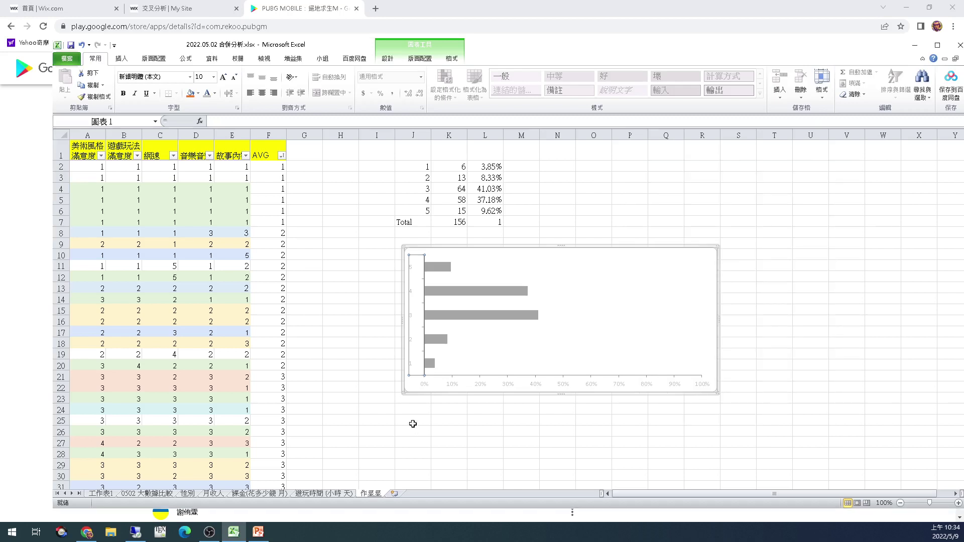
- Try positioning the chart's vertical axis on the tick marks and restore the position to between tick marks
right_click(412, 324)
key(Escape)
right_click(412, 324)
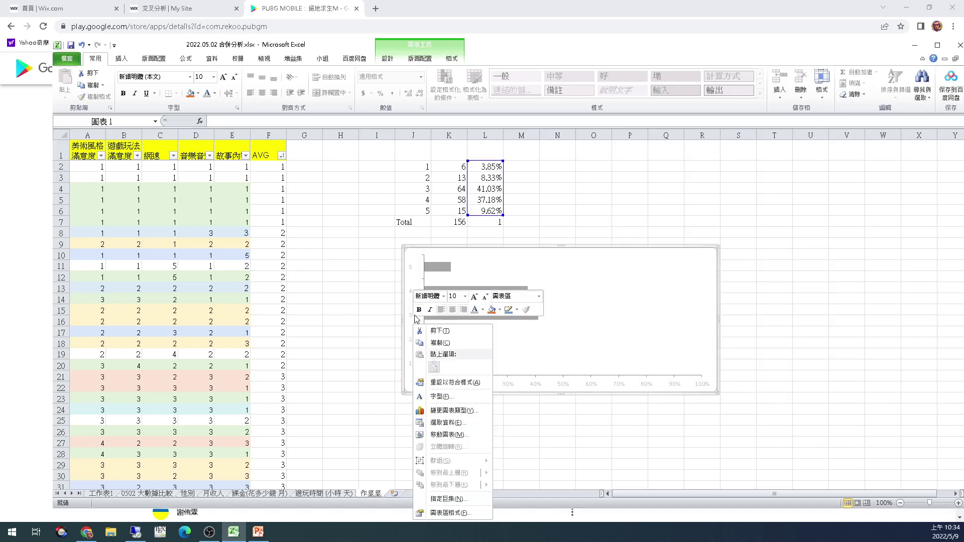
key(Escape)
click(413, 273)
right_click(414, 271)
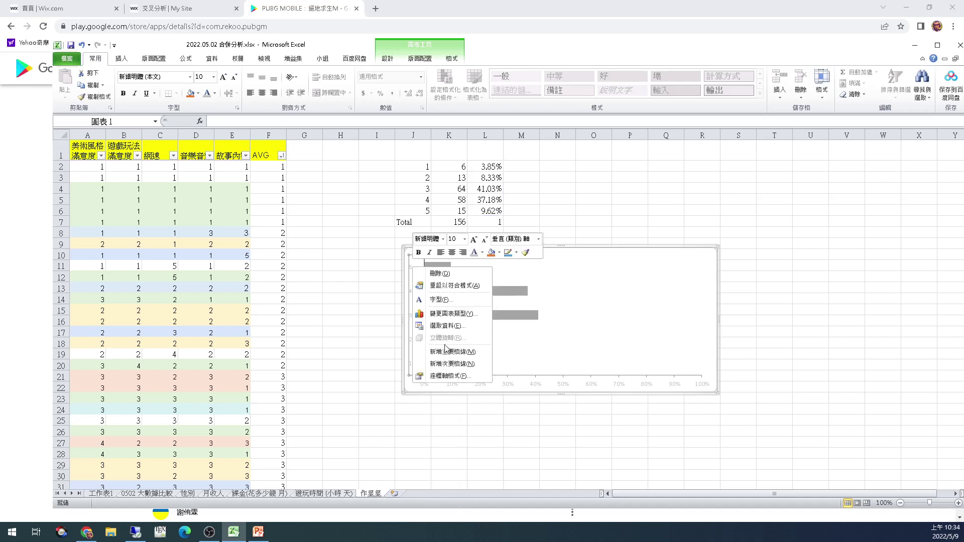
click(458, 378)
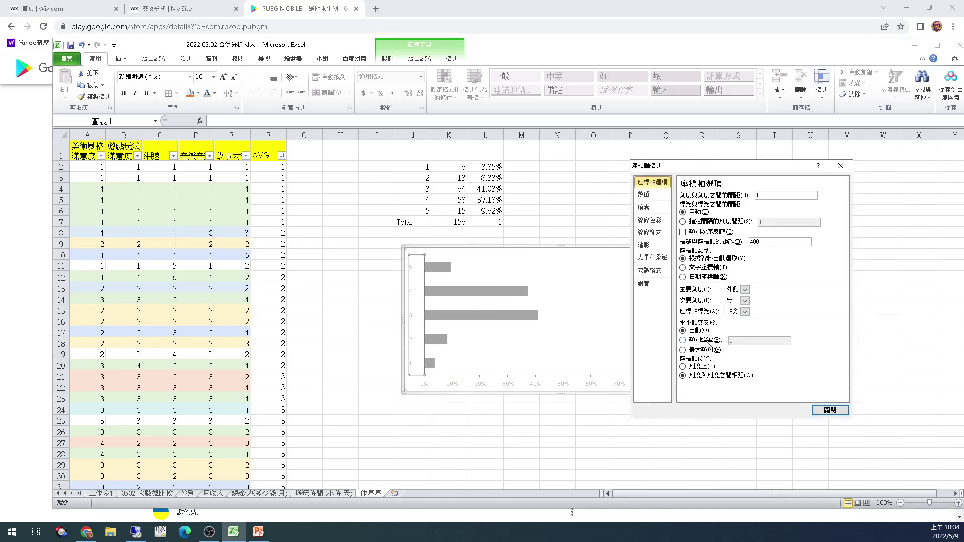
click(711, 368)
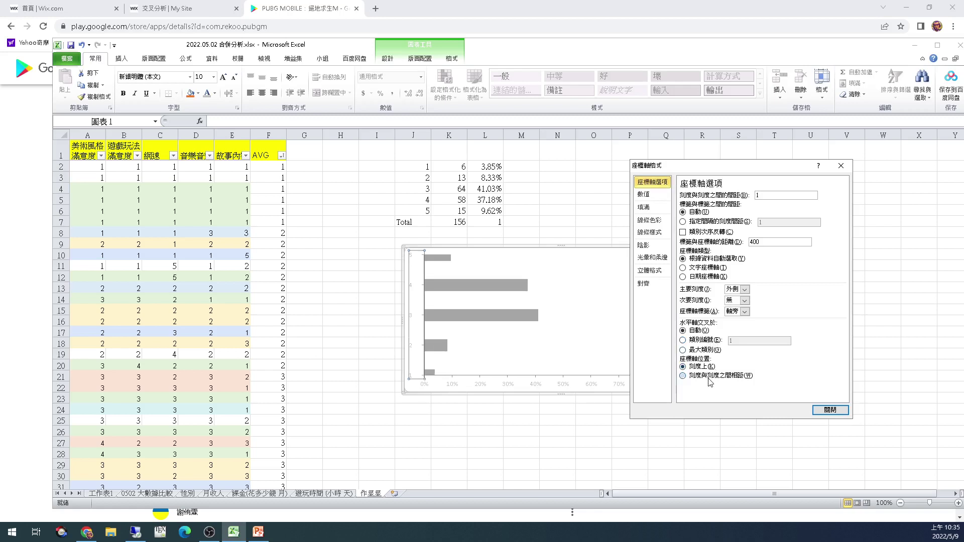
click(710, 377)
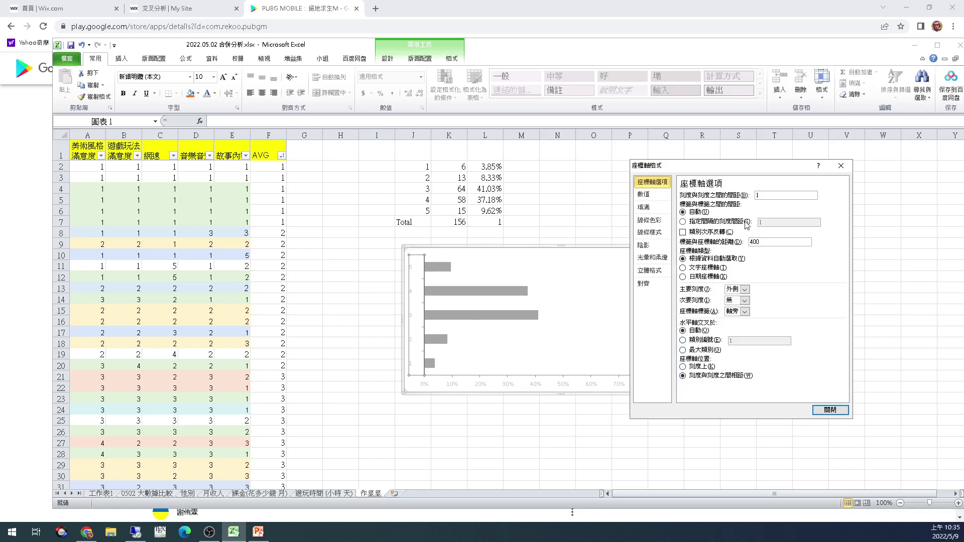
click(719, 224)
click(830, 411)
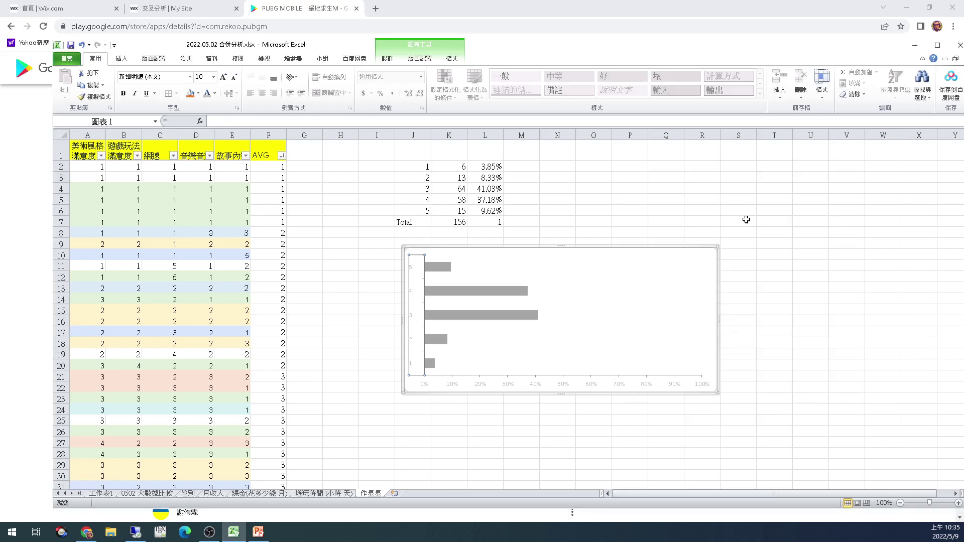
- Select the chart's vertical axis for formatting
right_click(416, 300)
click(413, 293)
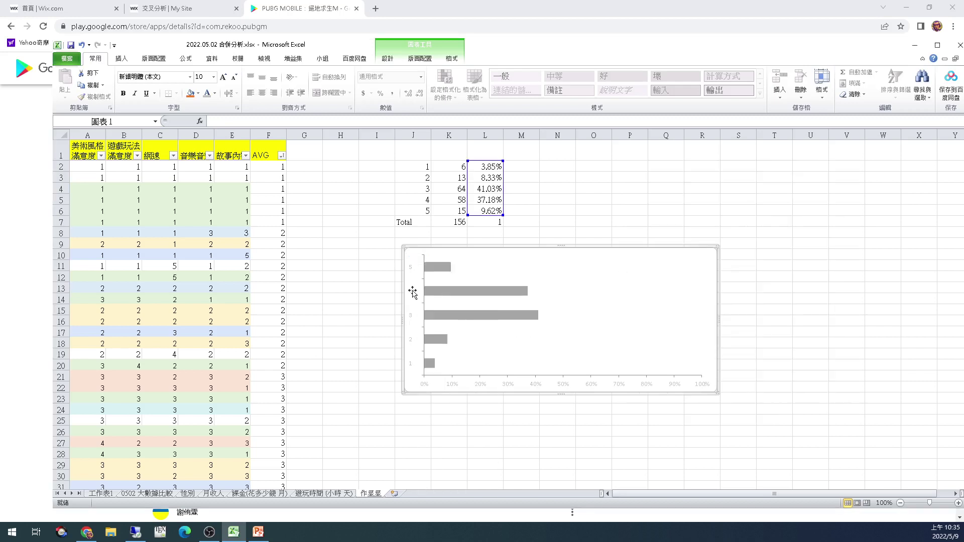
- Examine the format settings of the bar chart's vertical category axis, including number, fill, line colour, 3-D format and alignment
click(424, 302)
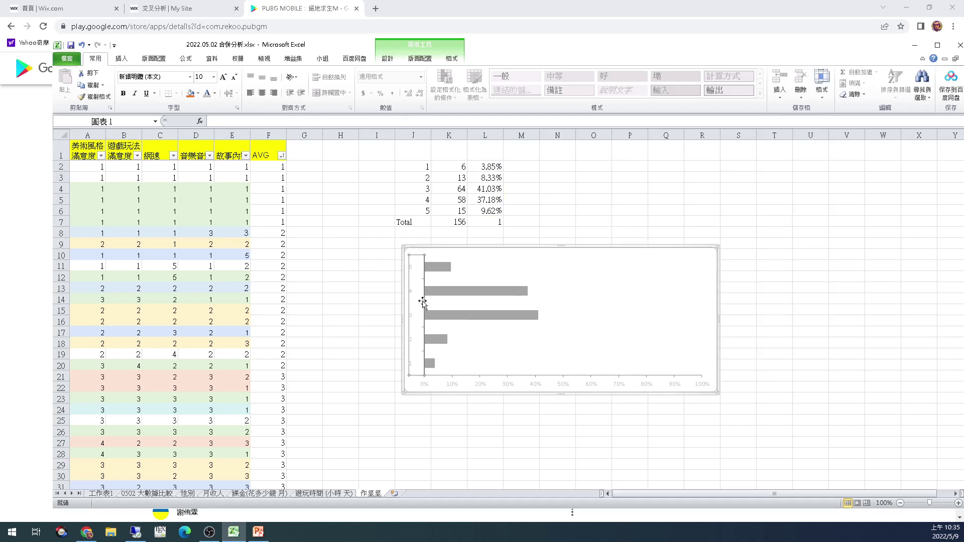
right_click(423, 303)
click(414, 294)
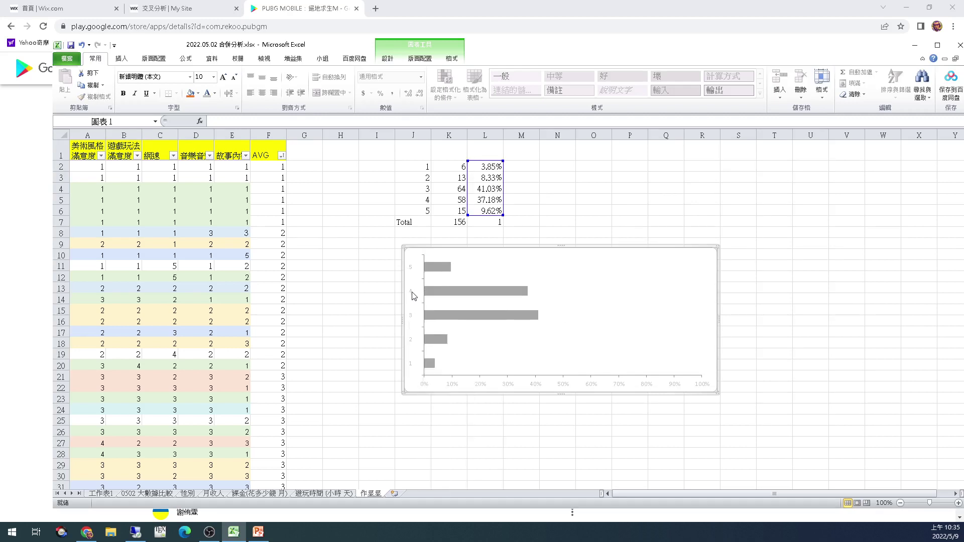
click(420, 303)
right_click(420, 303)
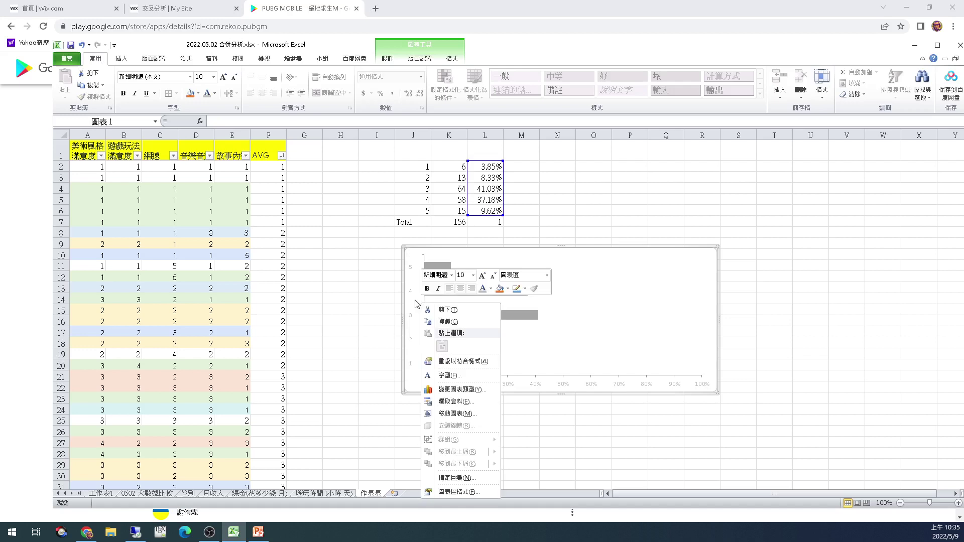
click(410, 300)
click(411, 295)
right_click(411, 295)
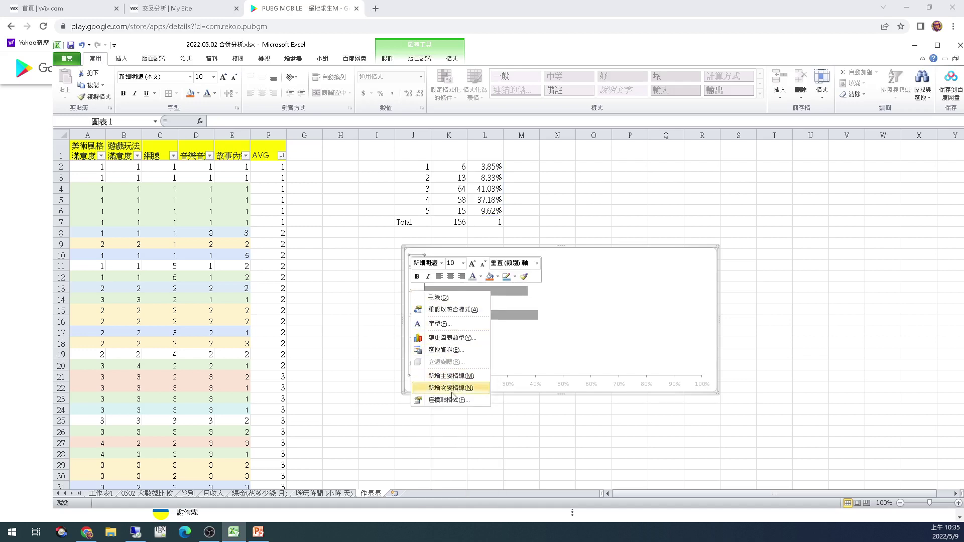
click(454, 400)
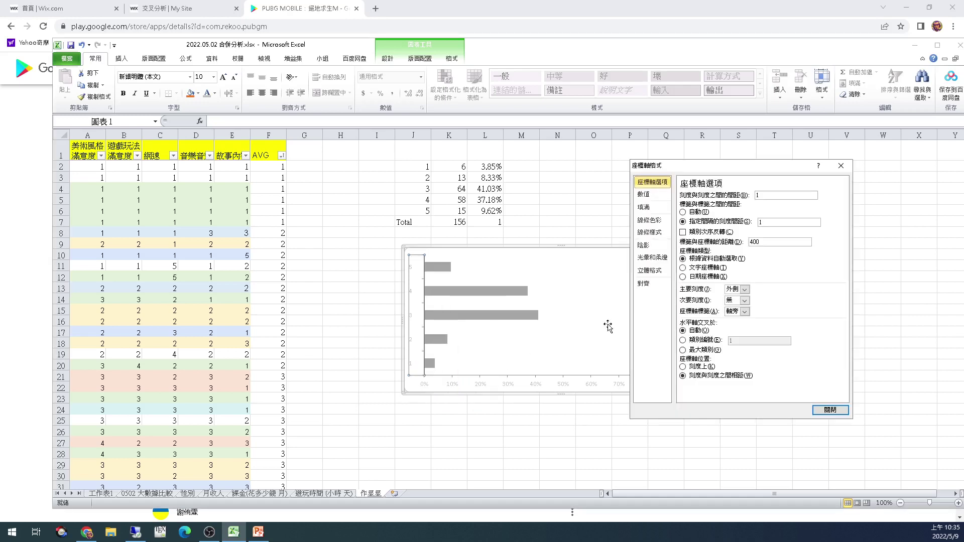
click(652, 196)
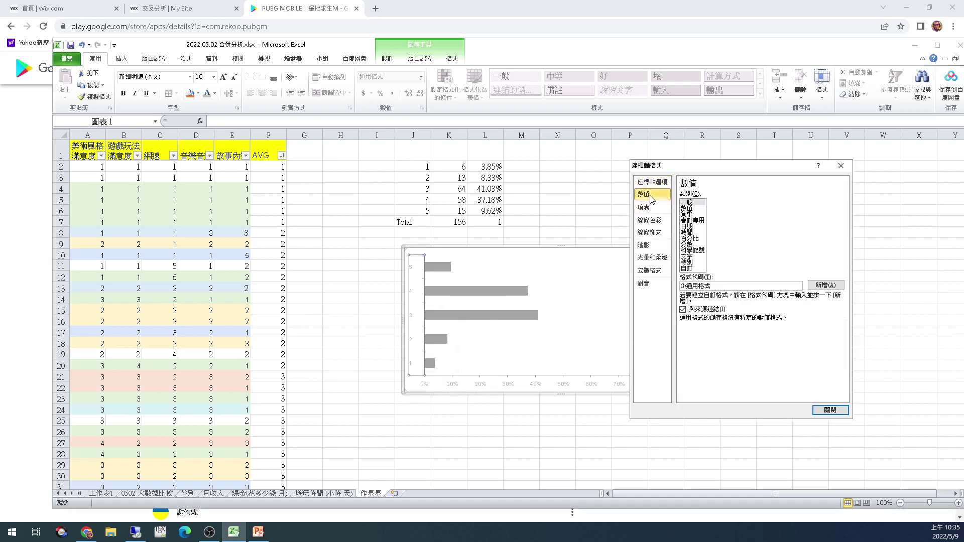
click(653, 207)
click(654, 221)
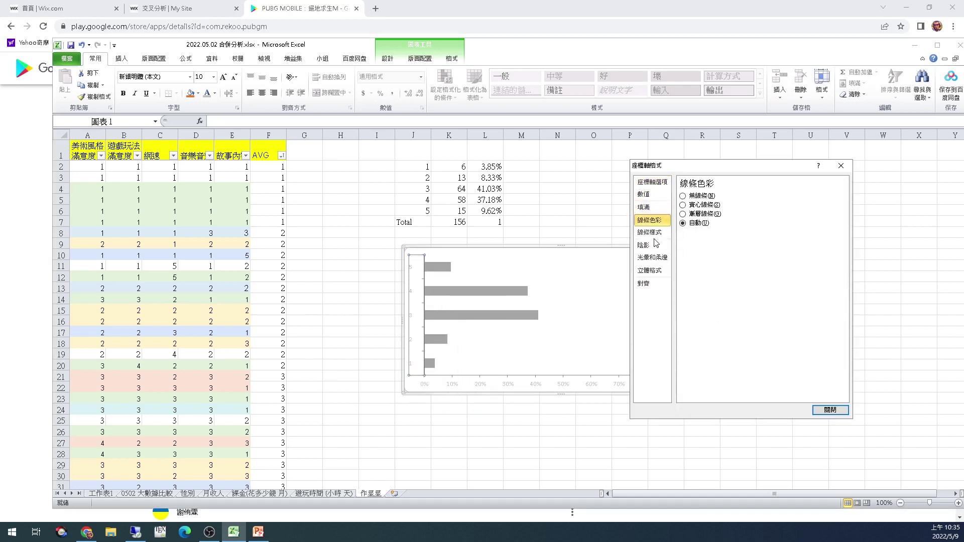
click(655, 271)
click(659, 285)
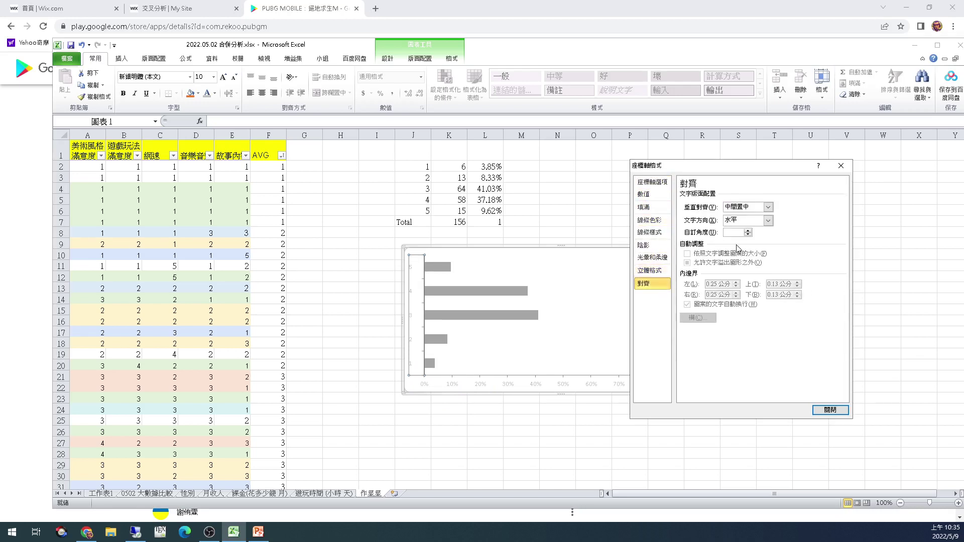
click(653, 271)
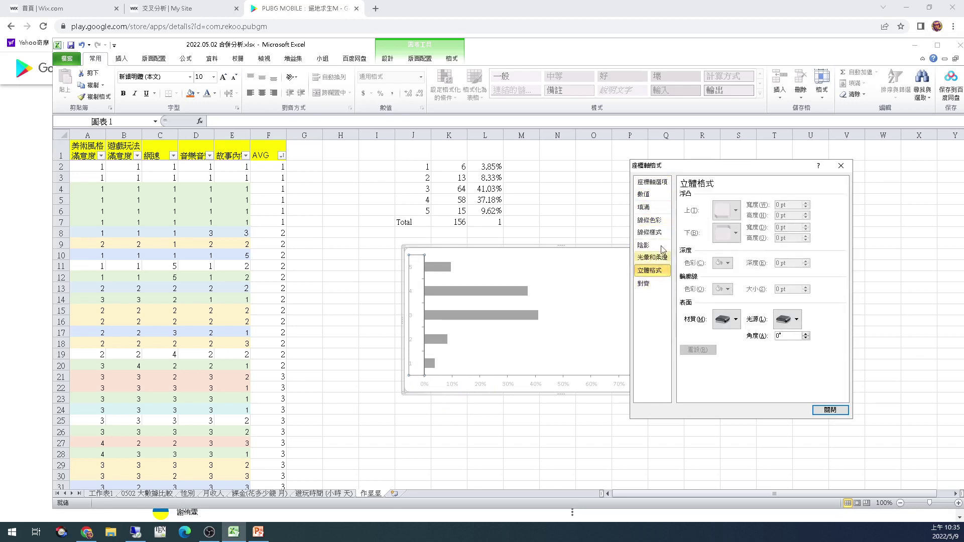
click(662, 183)
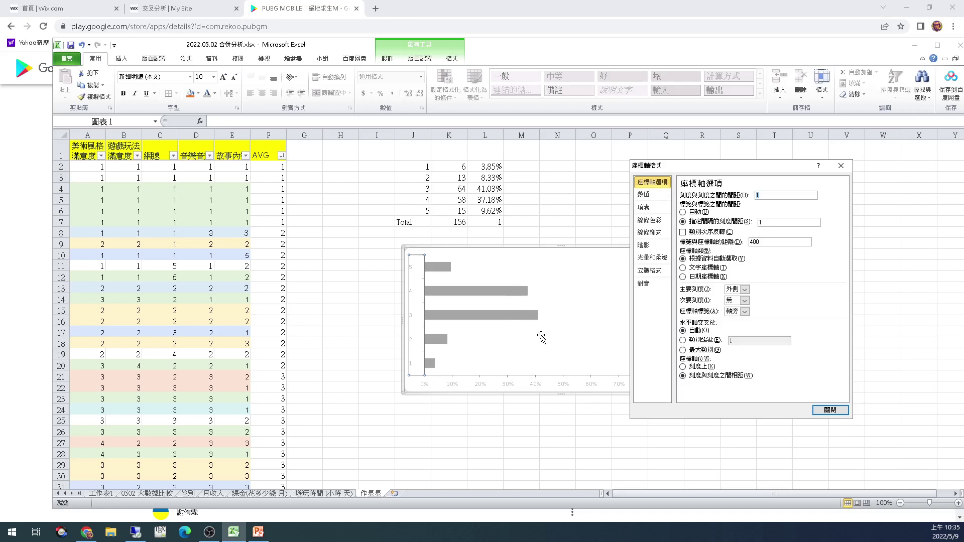
click(834, 410)
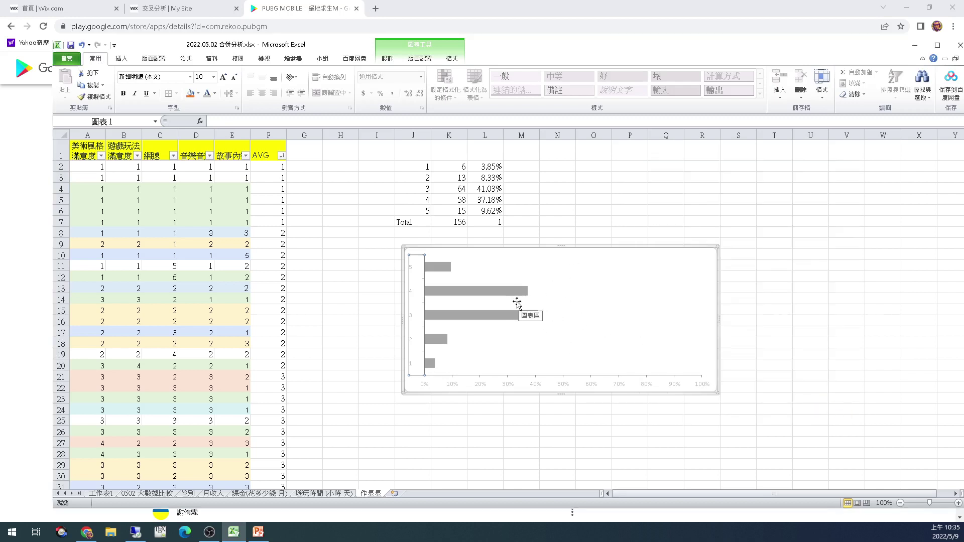
- Format the chart's bar series with a series overlap of 72% and a gap width of 42%
click(501, 297)
right_click(501, 297)
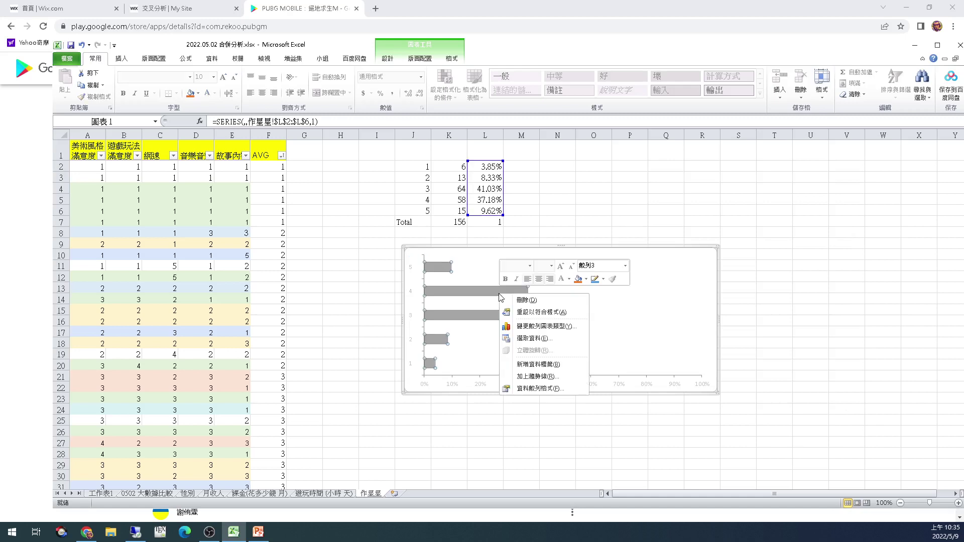
click(534, 388)
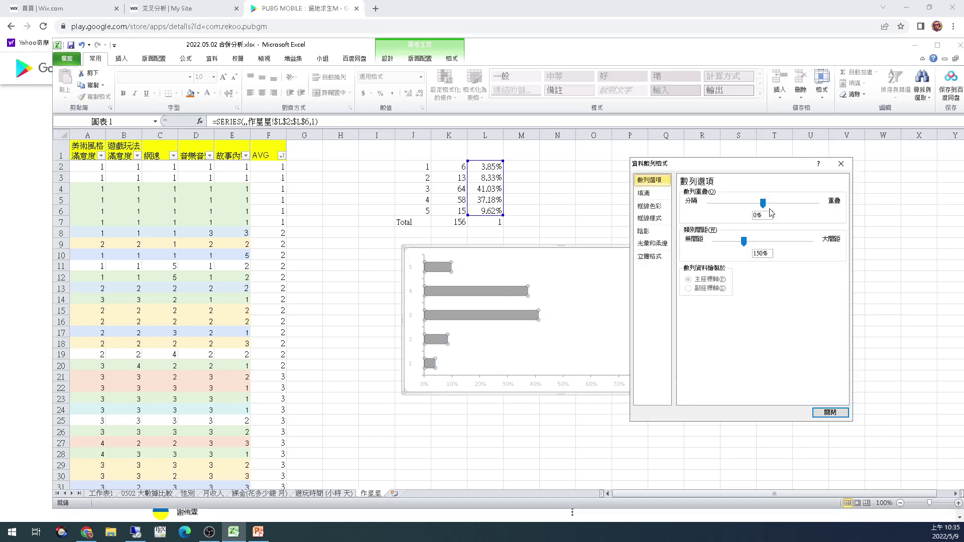
drag(785, 203, 804, 206)
drag(734, 248, 724, 246)
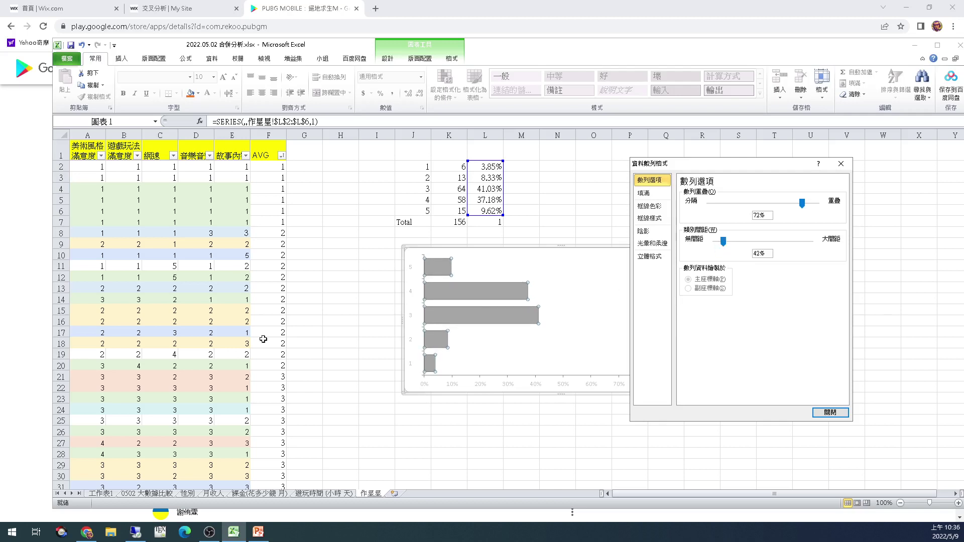
- Check the rating bars on the Google Play page in the browser, then set the bar series' gap width to 90% in Excel
click(87, 533)
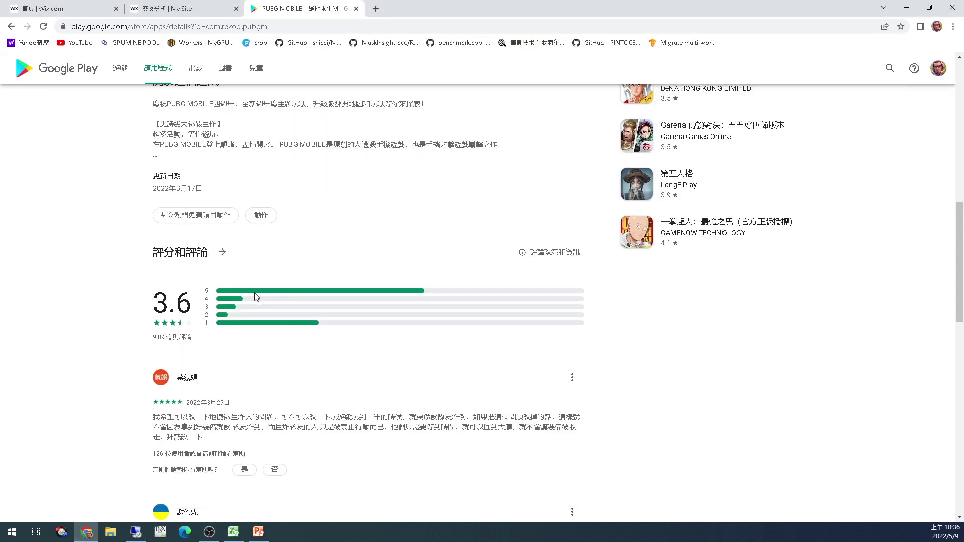
key(alt+Tab)
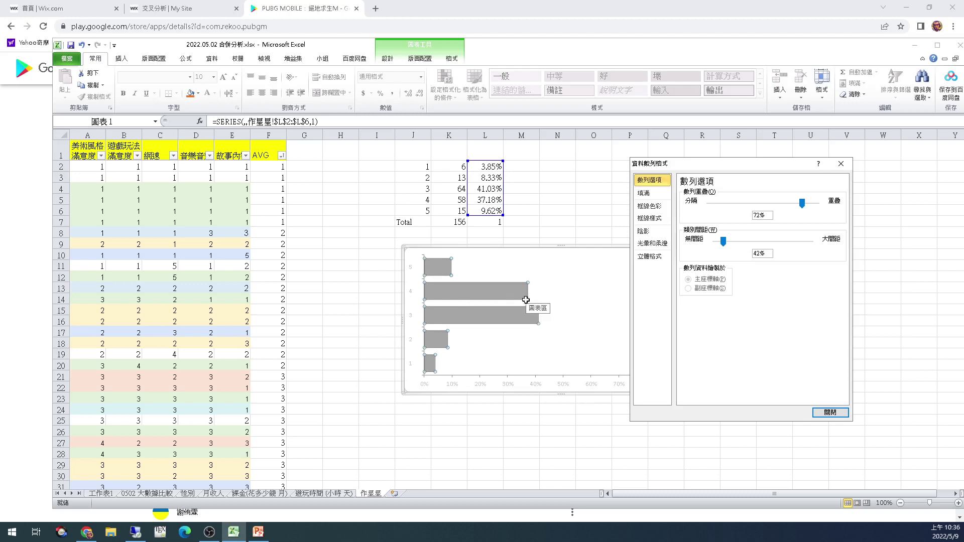
drag(725, 243, 734, 244)
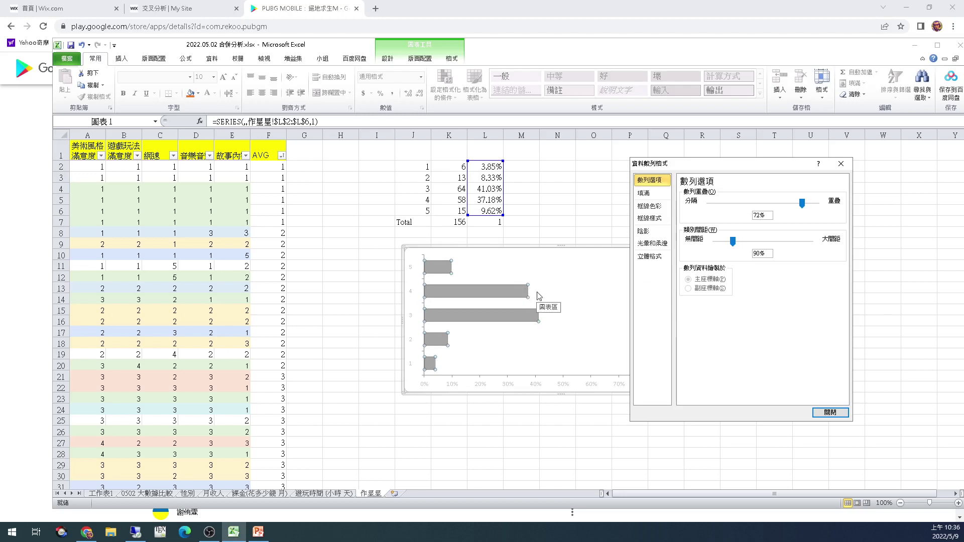
click(831, 413)
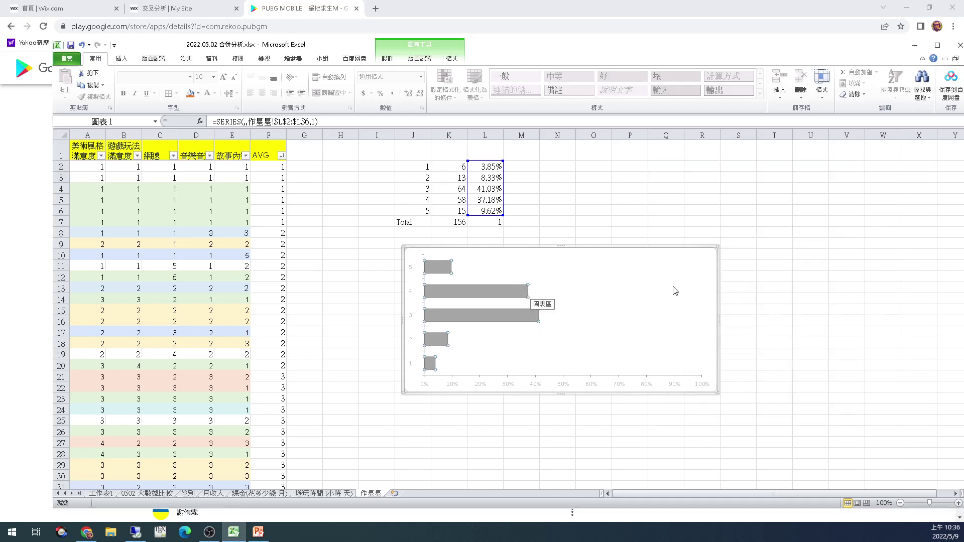
- Copy the whole bar chart
click(738, 288)
click(700, 306)
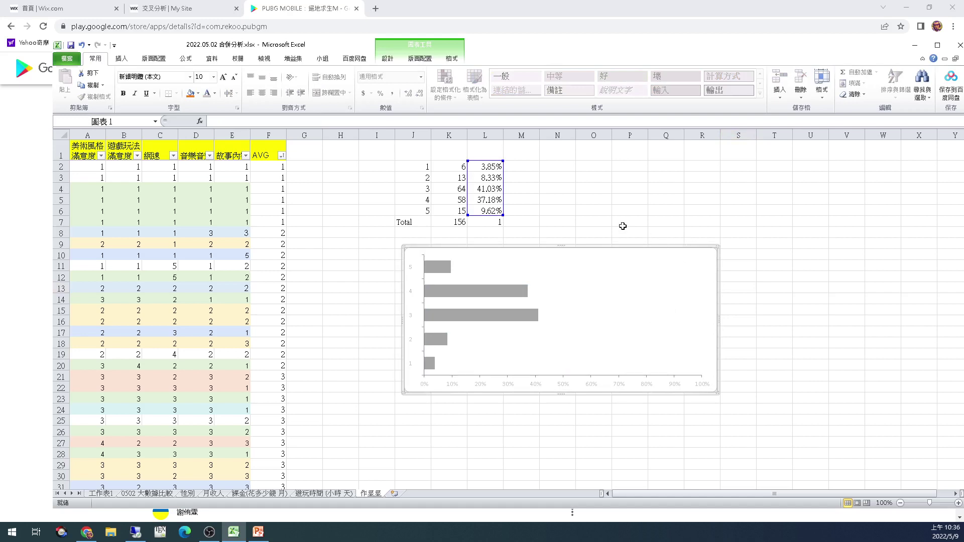
key(ctrl+c)
- Try to paste the copied chart with Paste Special while the original chart is selected
click(65, 95)
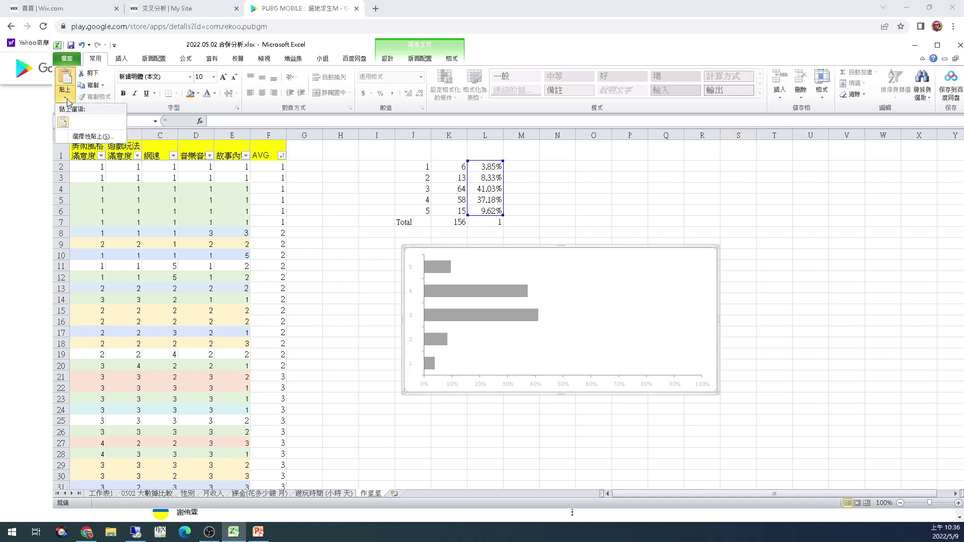
click(92, 138)
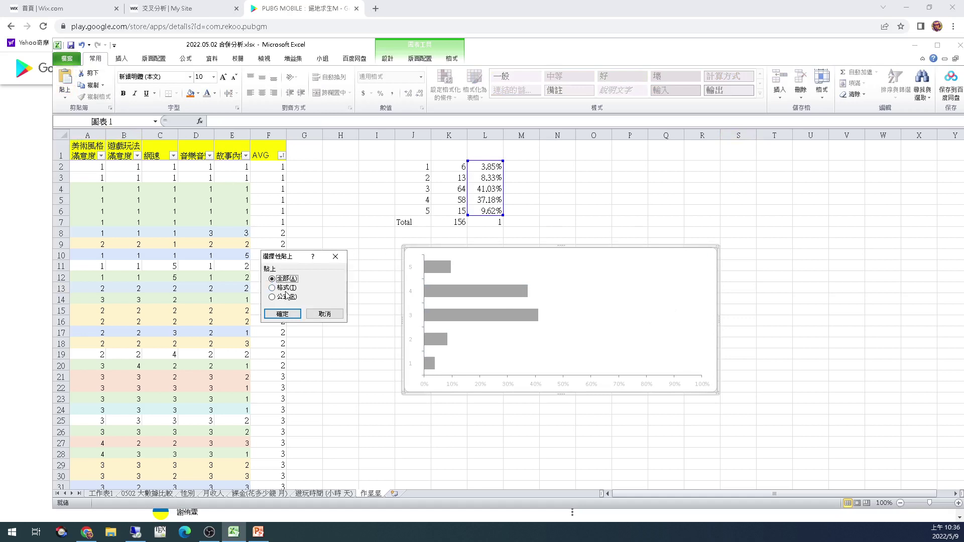
key(Return)
click(411, 399)
click(412, 394)
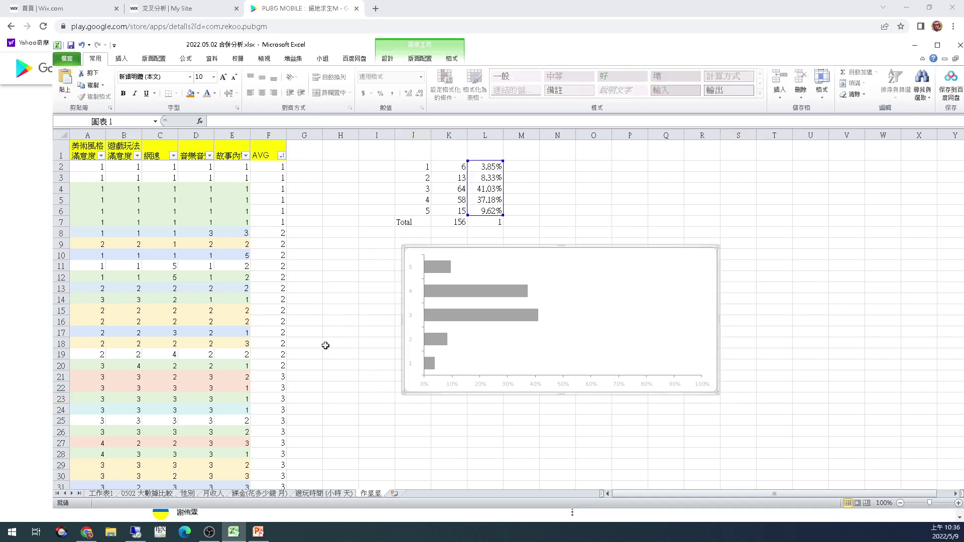
- Paste the copied chart as a picture, squash it to about half its height and place it at the original chart's lower edge
click(319, 274)
click(64, 96)
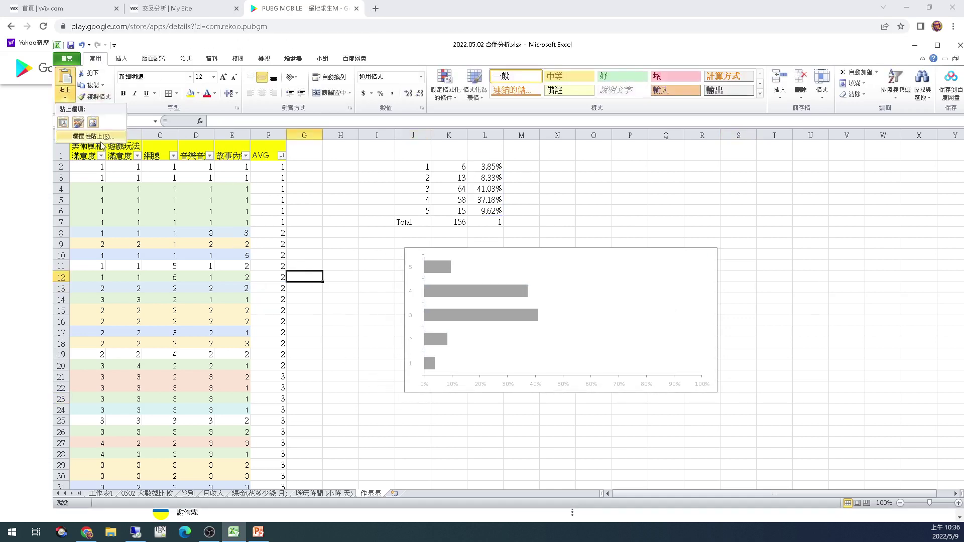
click(92, 122)
drag(430, 323, 537, 357)
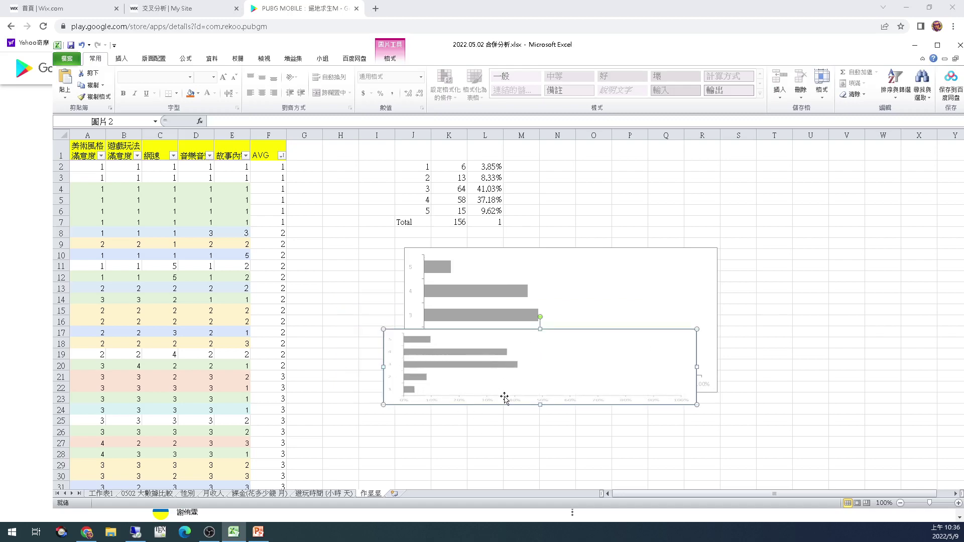
key(alt+Tab)
key(alt+Tab)
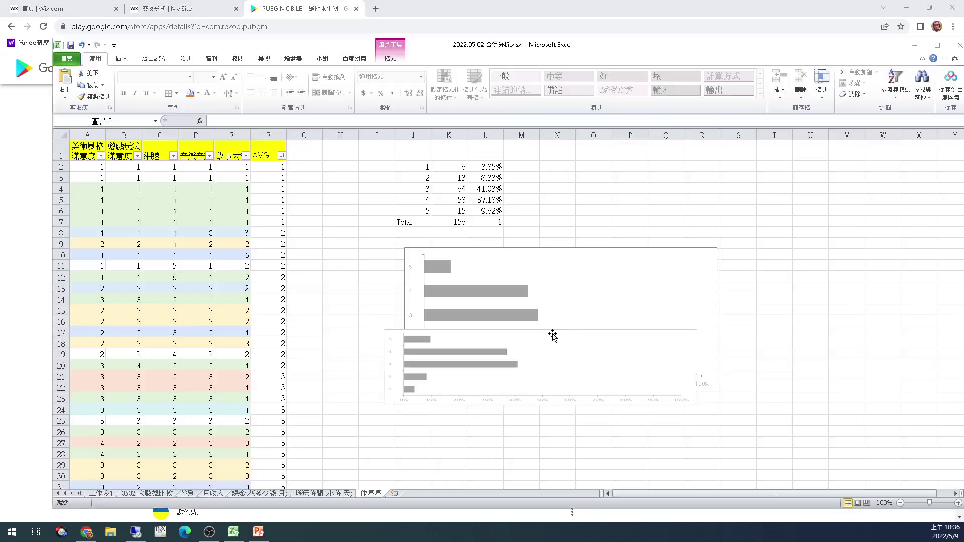
drag(511, 348, 403, 403)
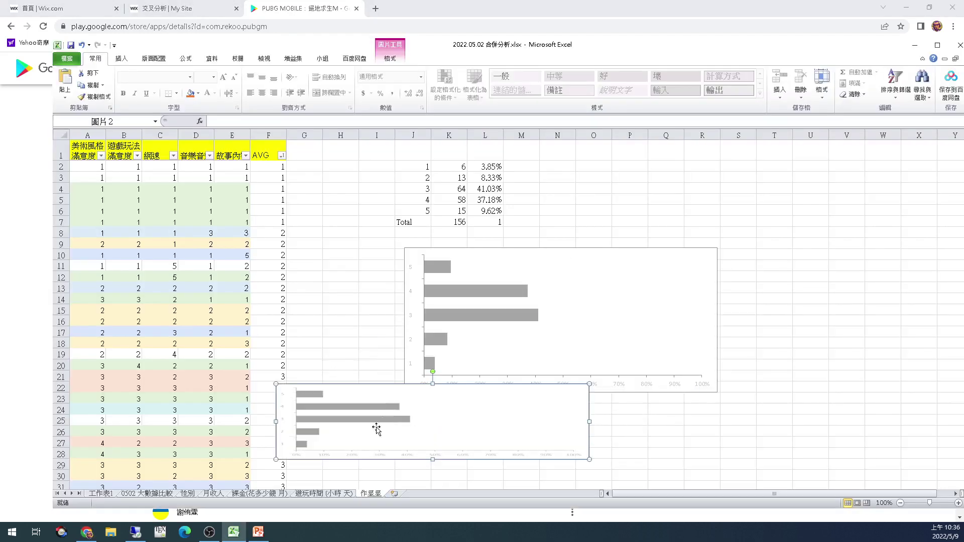
- Copy the 3.6 rating picture from the PowerPoint presentation and paste it into the worksheet, beside the percentage table and above the chart
click(258, 532)
key(ctrl+c)
key(alt+Tab)
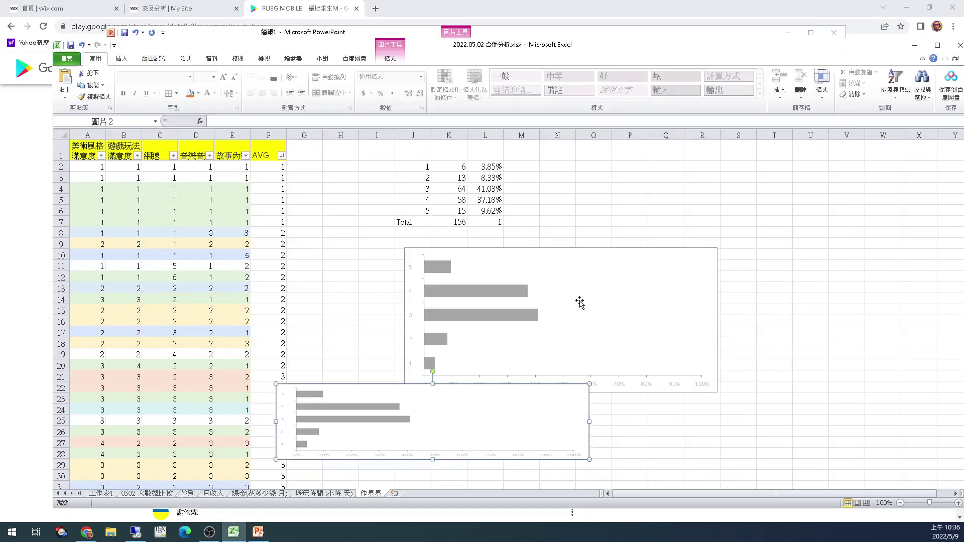
click(775, 233)
key(ctrl+v)
drag(775, 239, 527, 164)
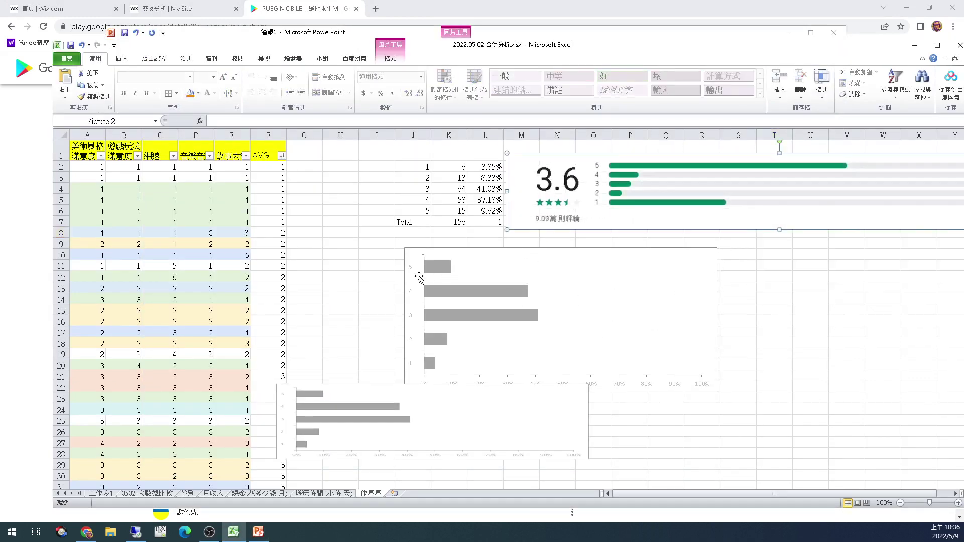
- Set the original chart's bar series to 52% overlap and 68% gap width, and check its border colour options
right_click(433, 267)
click(484, 362)
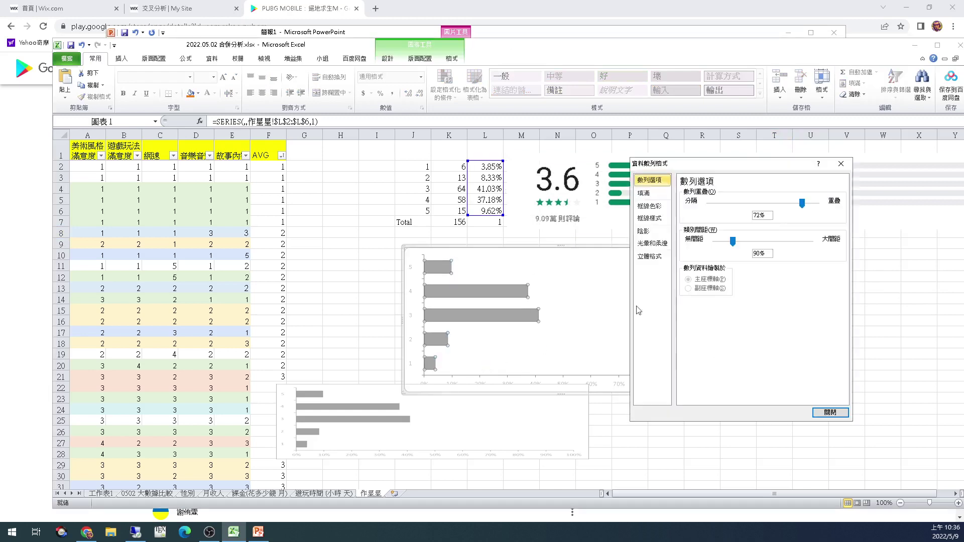
drag(772, 167, 792, 230)
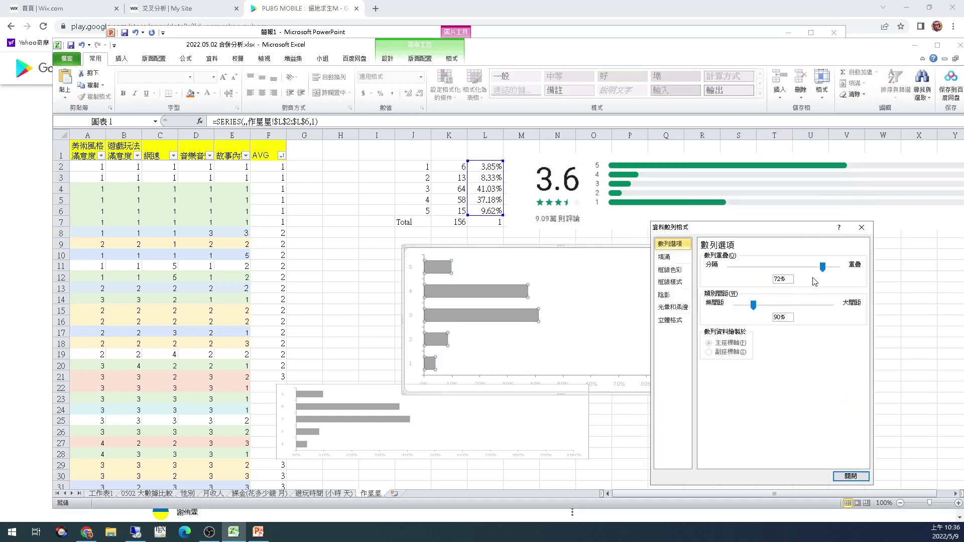
drag(822, 266, 814, 270)
drag(757, 309, 753, 311)
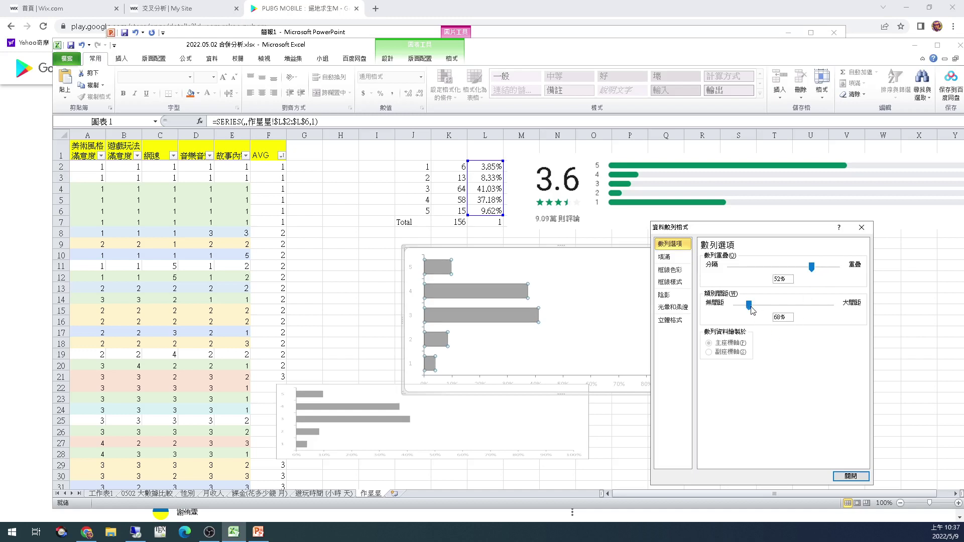
click(670, 270)
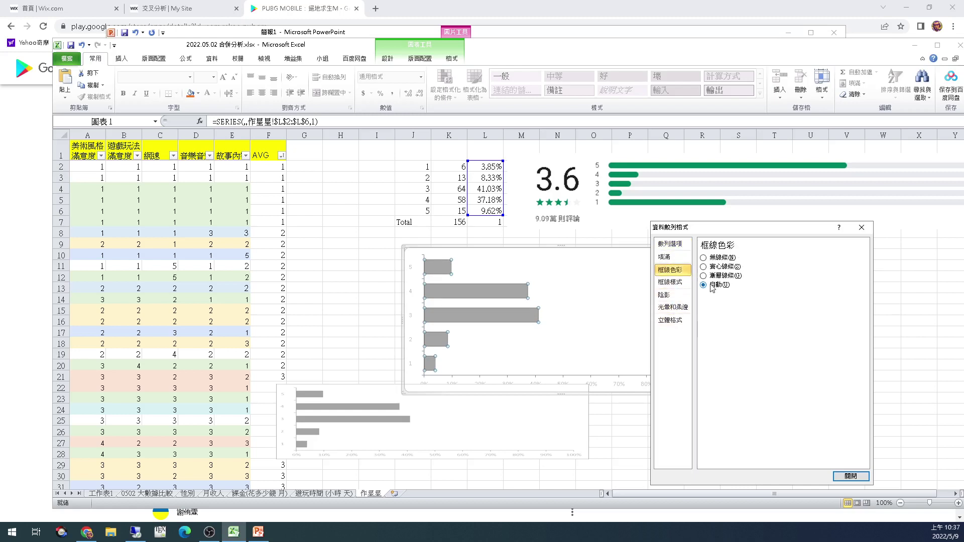
click(851, 475)
- Fill all the chart's bars with a medium green from the standard colours
click(461, 298)
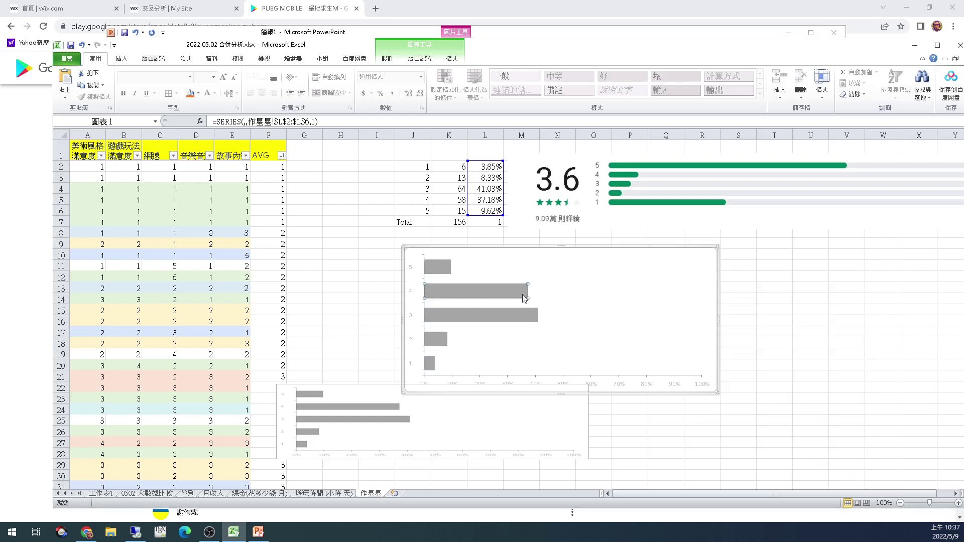
click(785, 321)
click(498, 291)
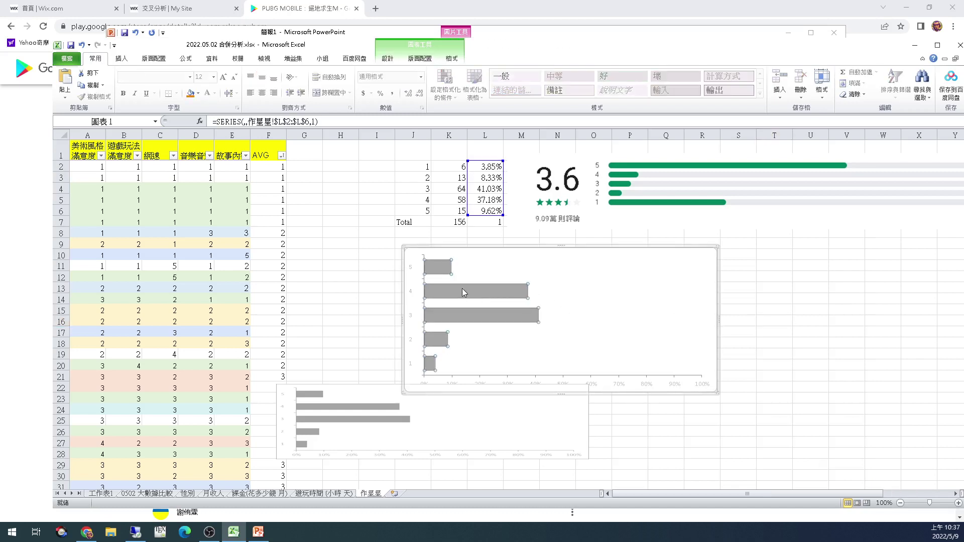
click(198, 94)
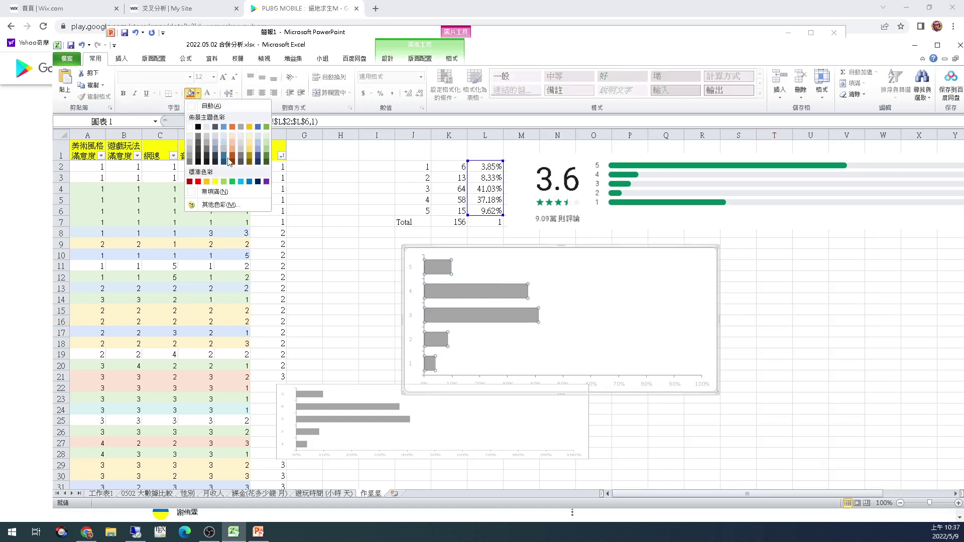
click(222, 204)
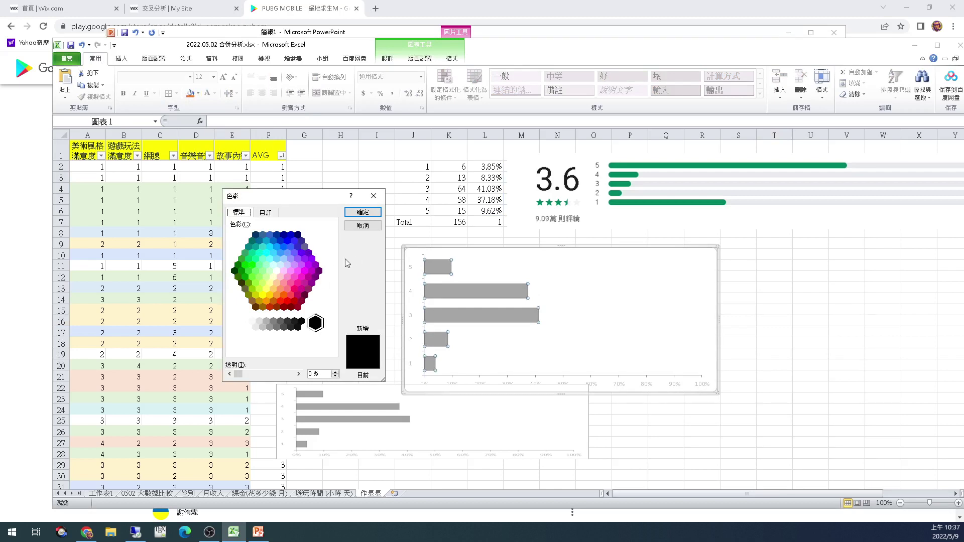
click(245, 265)
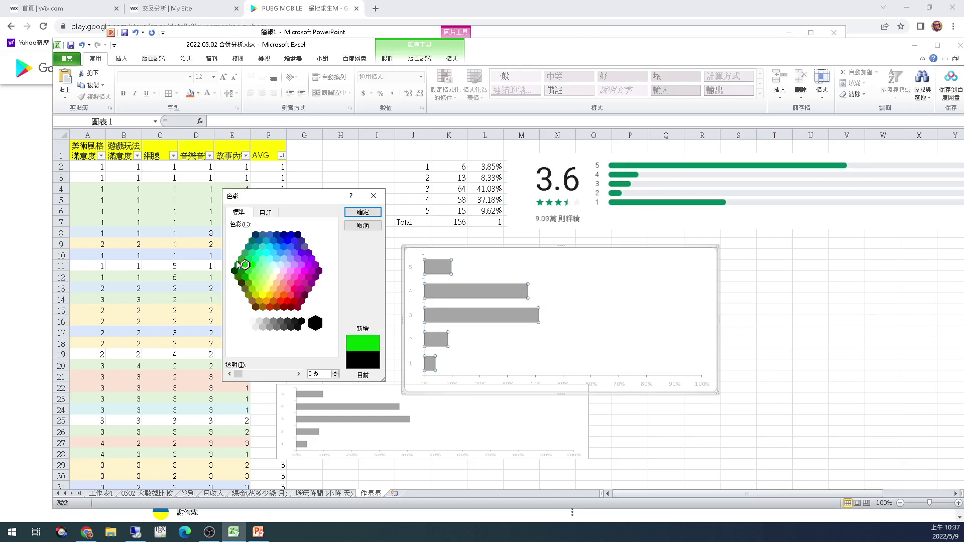
click(238, 264)
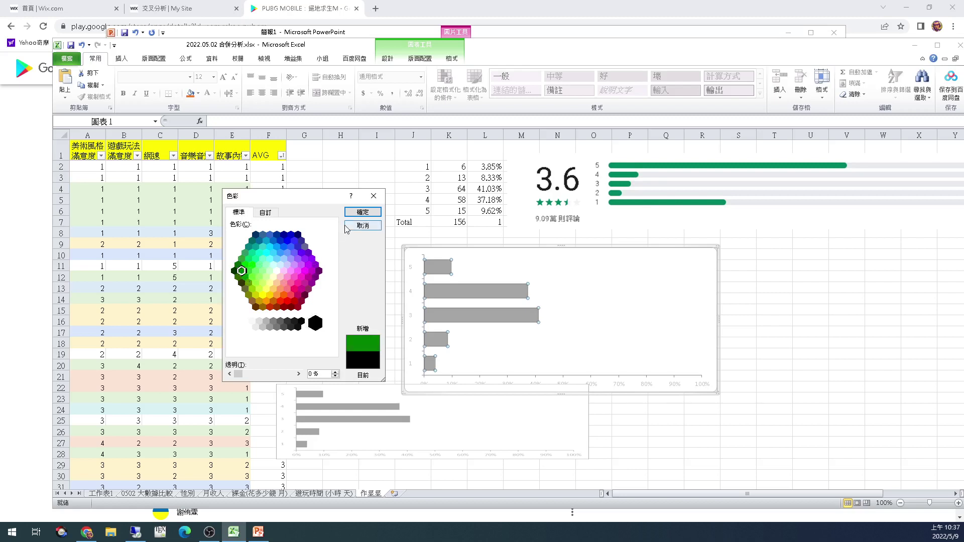
click(363, 212)
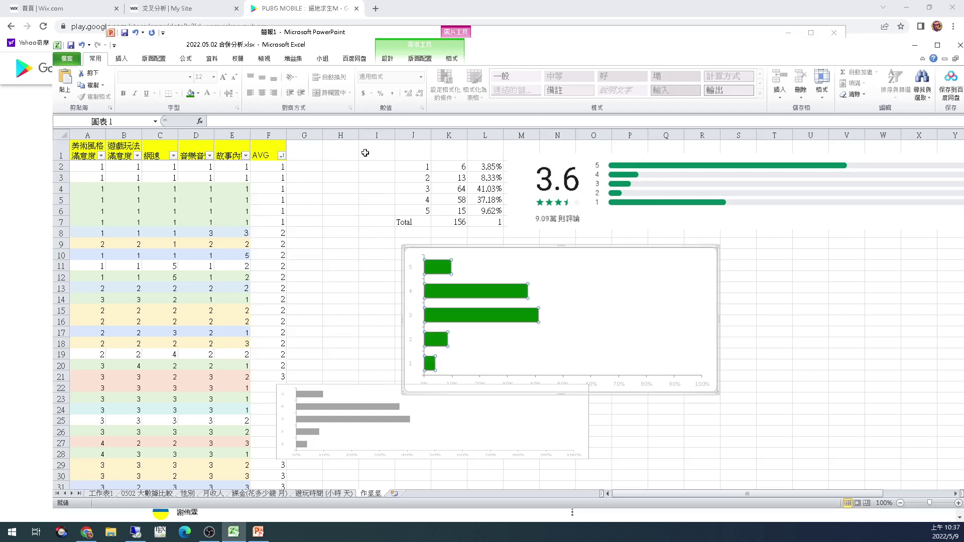
- Change the bars' fill to a darker olive green from the standard colours
click(199, 94)
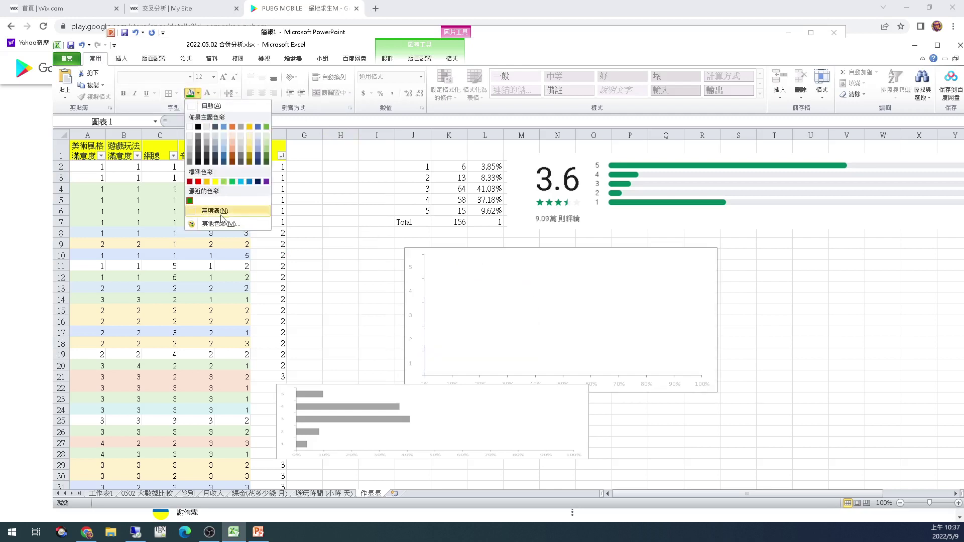
click(221, 214)
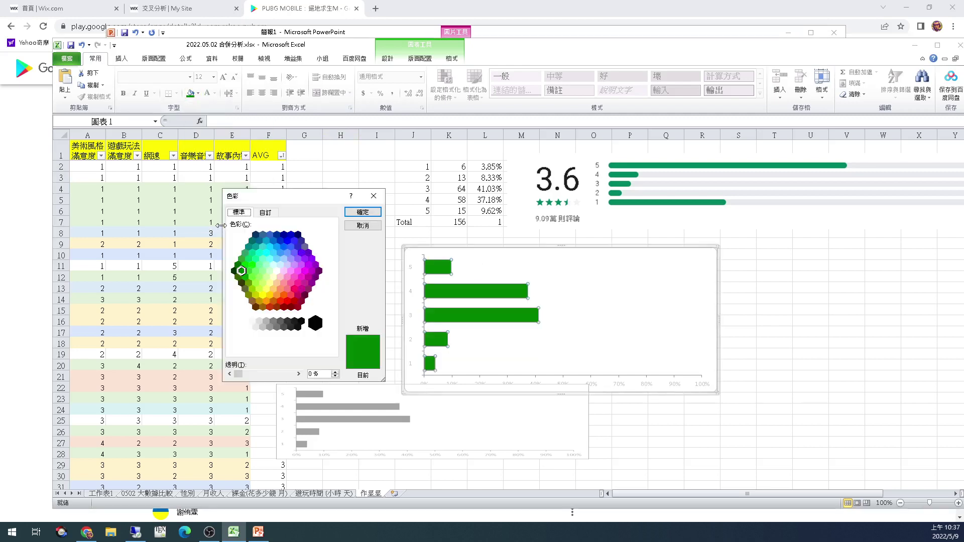
click(239, 278)
click(376, 212)
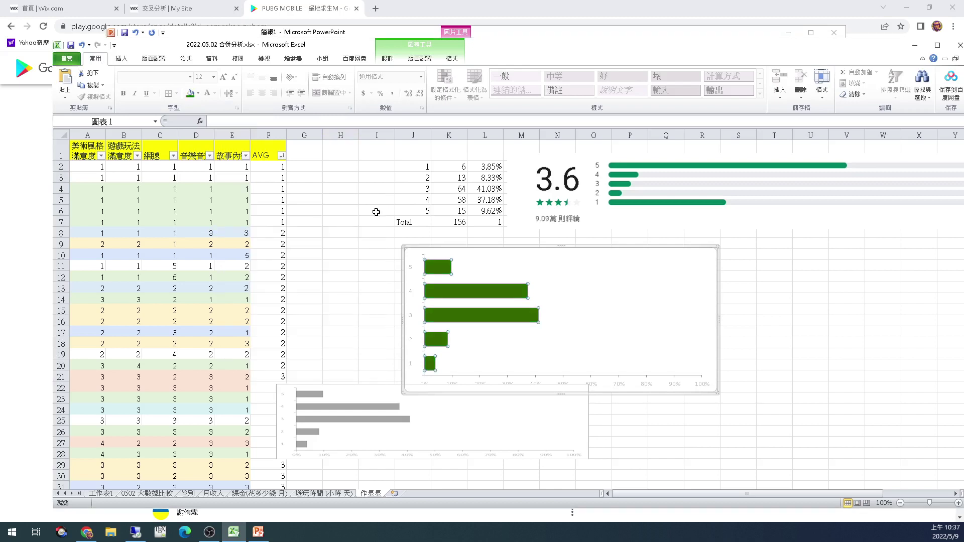
- Recolour the bars with a light green theme colour, then adjust its custom hue and brightness to a dark, slightly bluish green
click(198, 94)
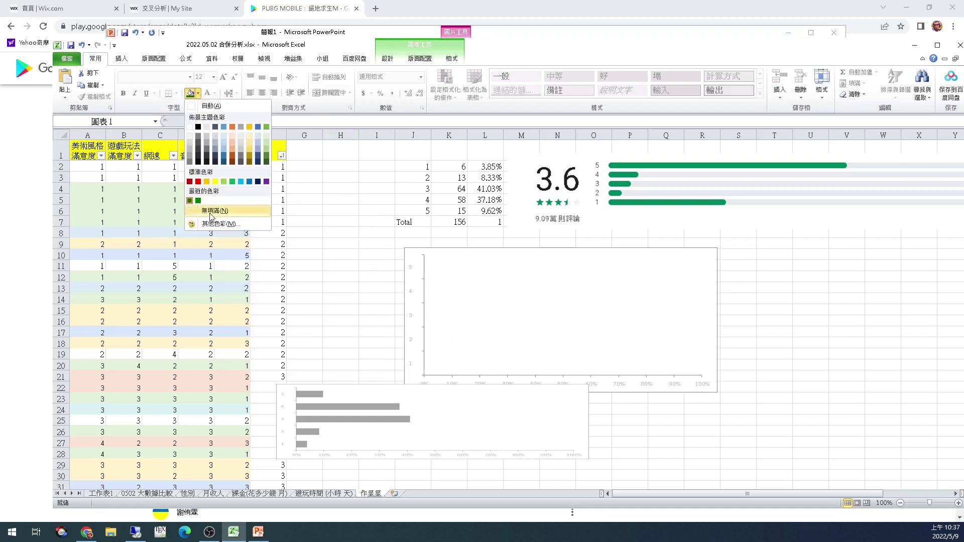
click(266, 149)
click(198, 94)
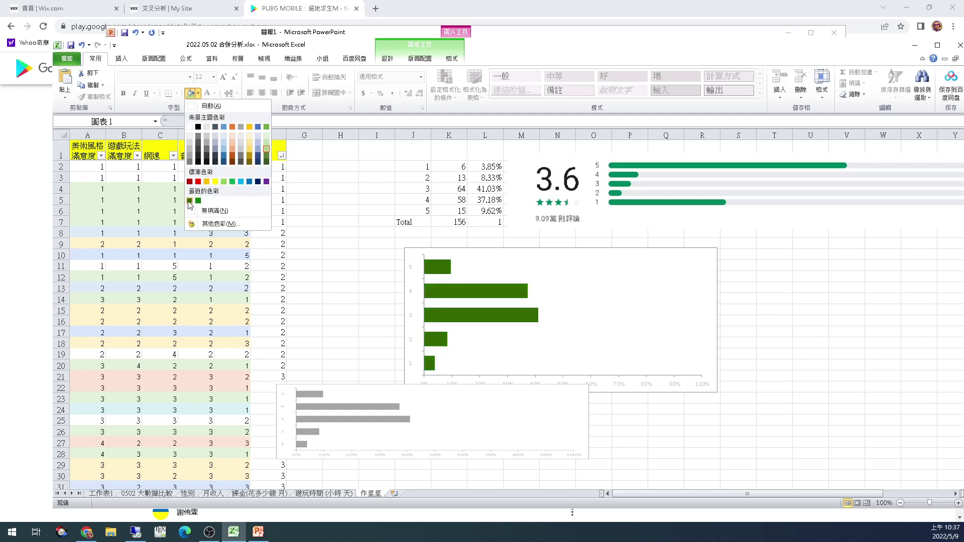
click(219, 224)
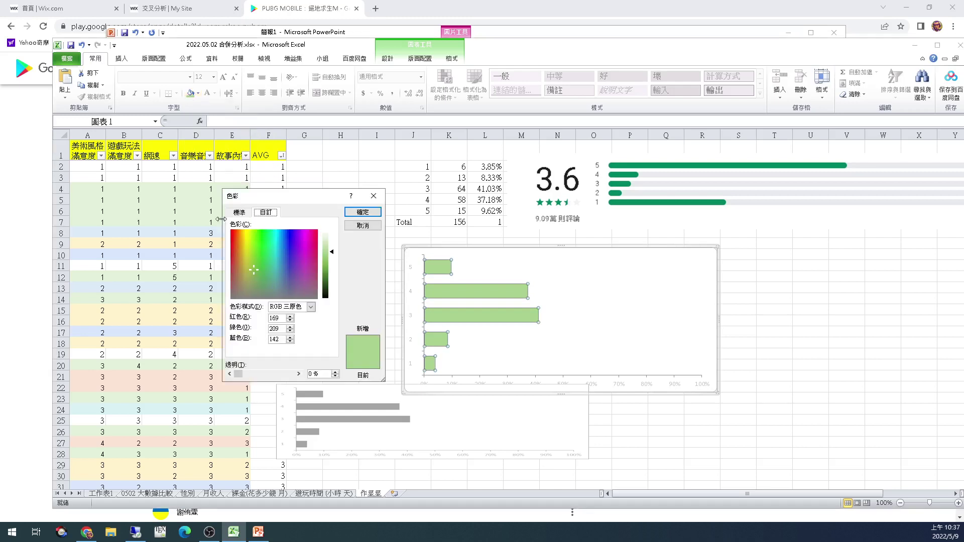
drag(331, 255, 332, 281)
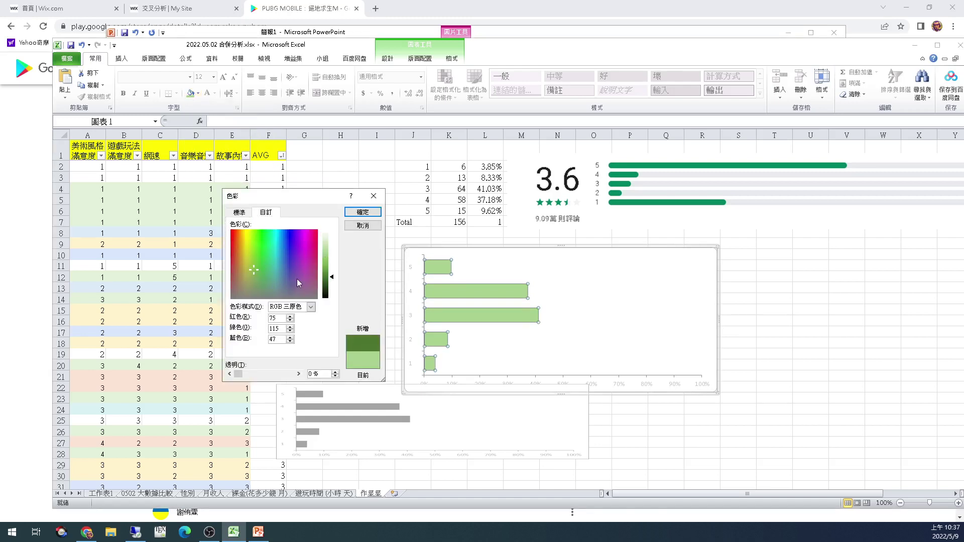
drag(254, 271, 272, 263)
click(257, 264)
drag(274, 254, 276, 271)
mouse_move(276, 261)
mouse_down()
mouse_move(273, 285)
mouse_move(267, 261)
mouse_up()
click(363, 212)
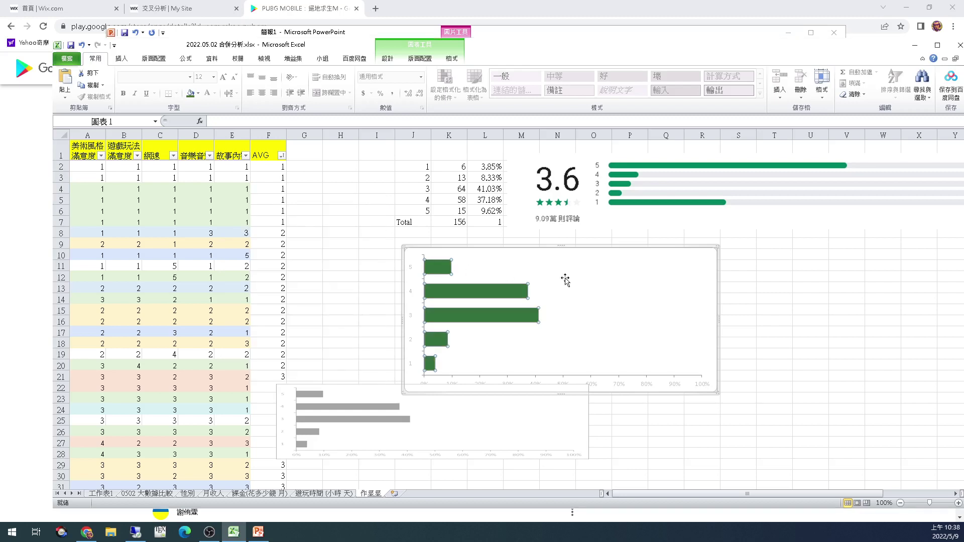
click(764, 276)
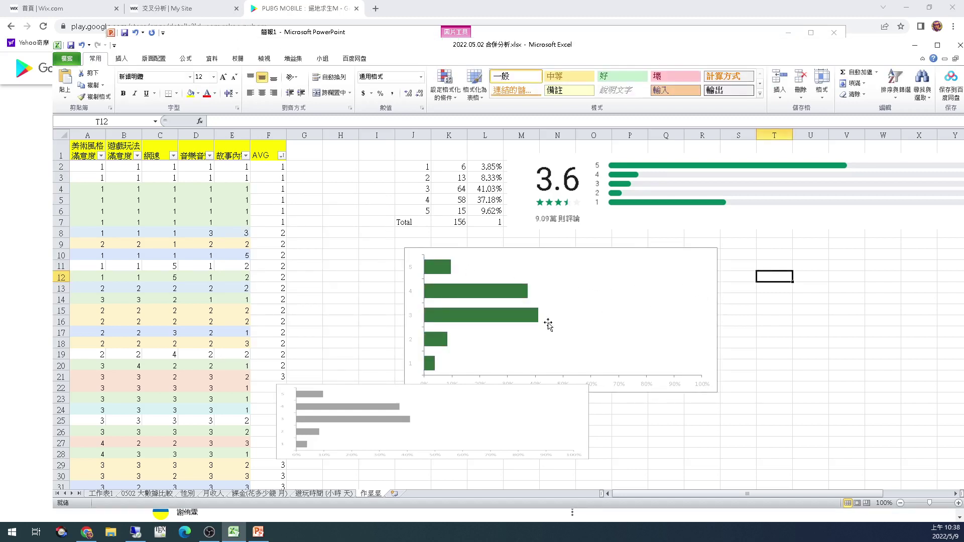
- Format the chart's 1 to 5 category axis labels in black, 14 pt, with the Adobe 繁黑體 Std B font
click(416, 292)
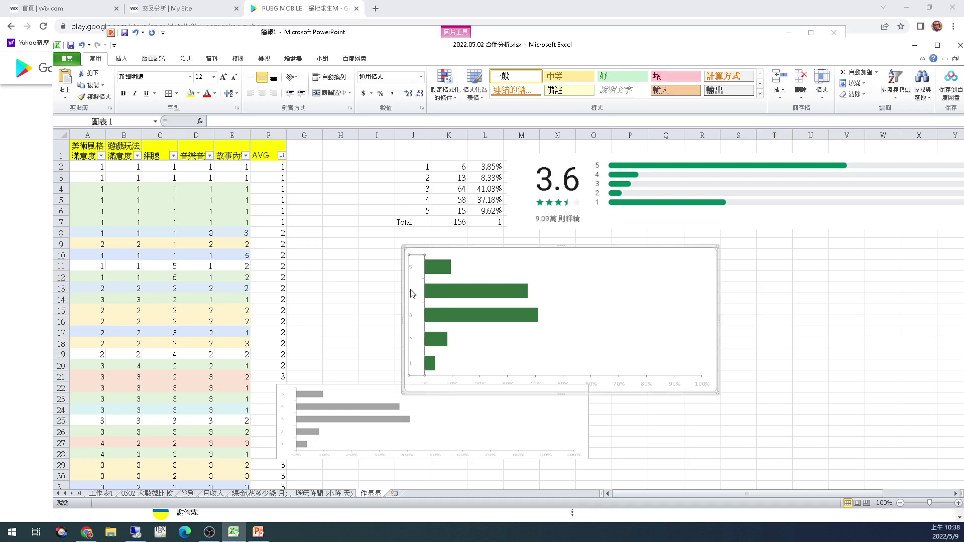
click(214, 94)
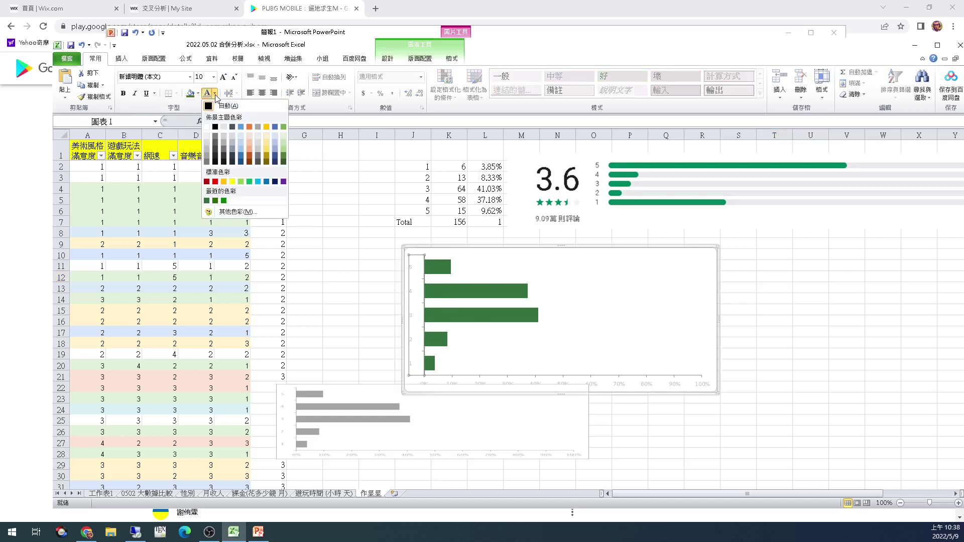
click(215, 127)
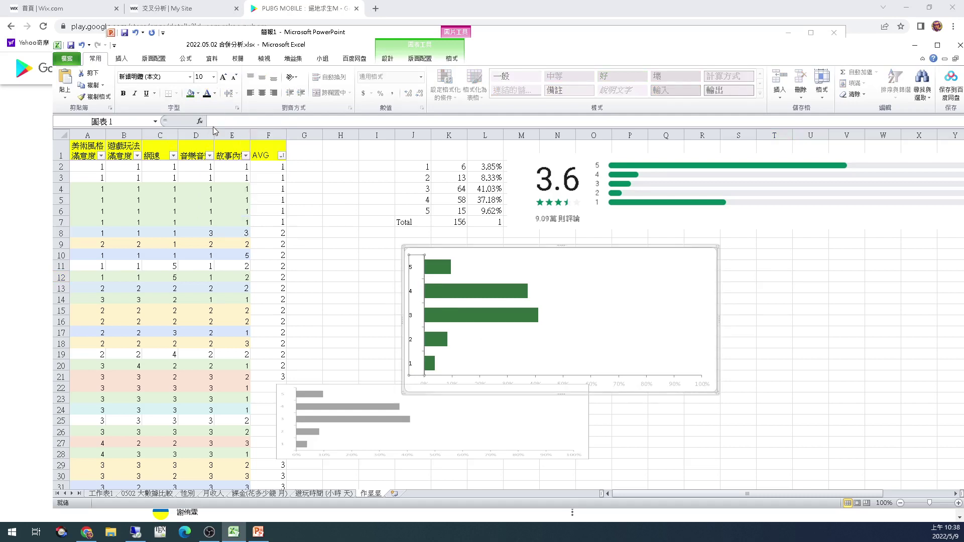
click(224, 78)
click(223, 78)
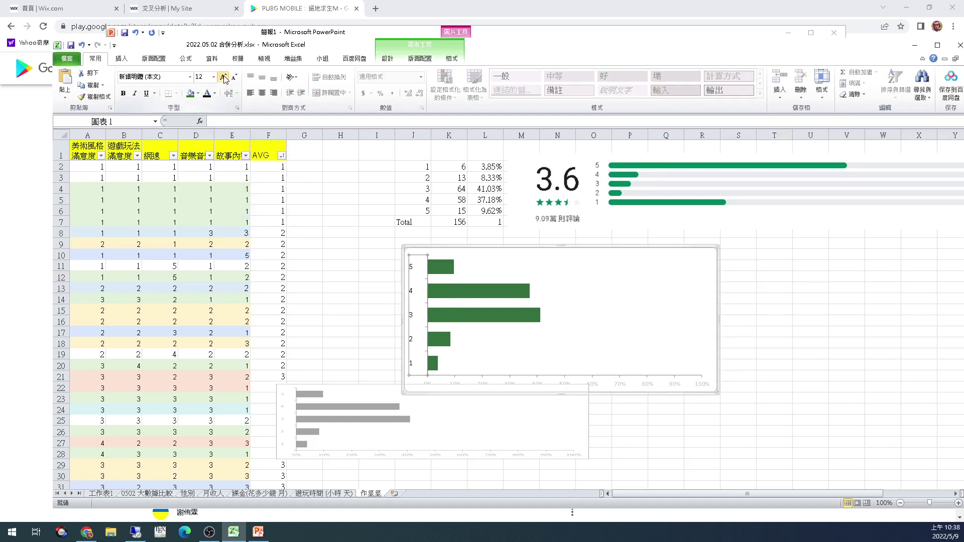
click(223, 78)
click(190, 77)
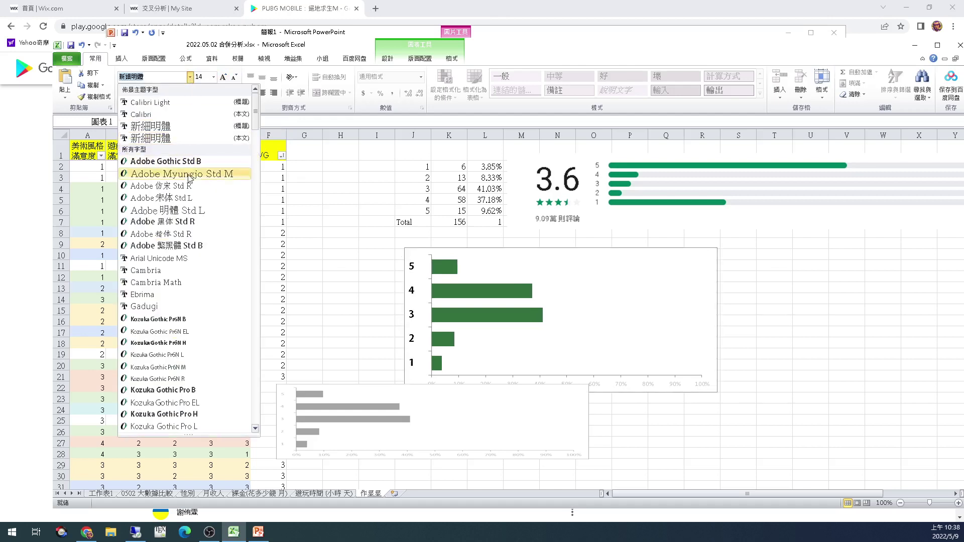
click(188, 246)
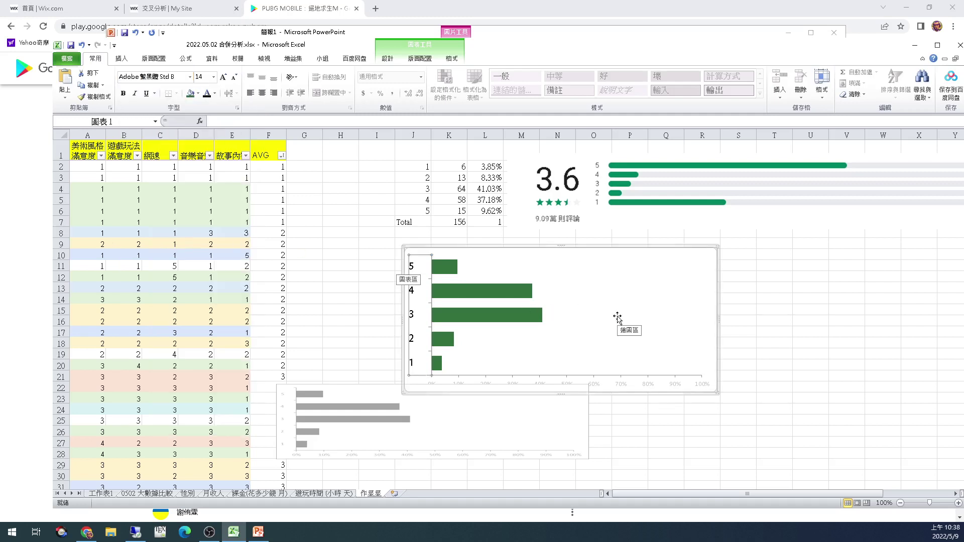
- Examine the bar series' fill, border colour, border style and shadow options for a way to round the bar ends
click(494, 297)
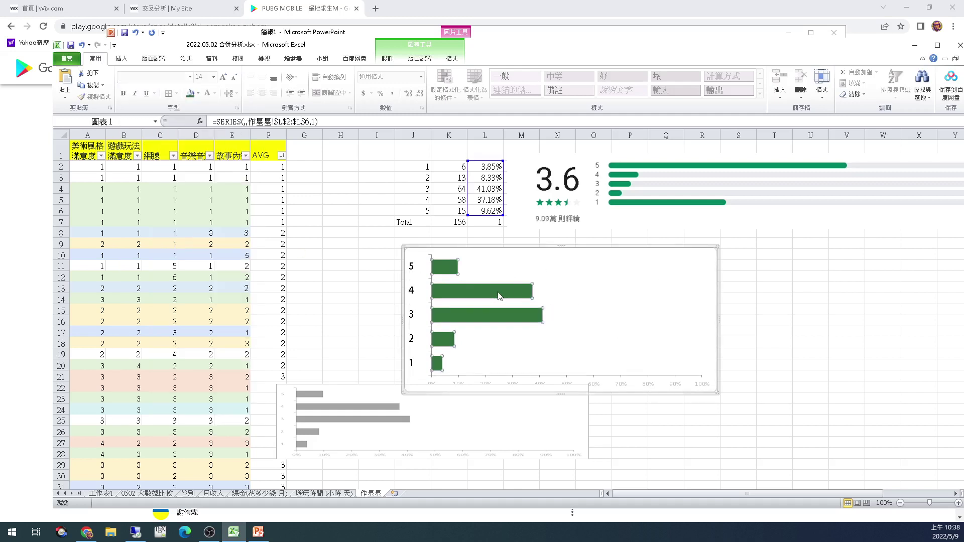
right_click(490, 295)
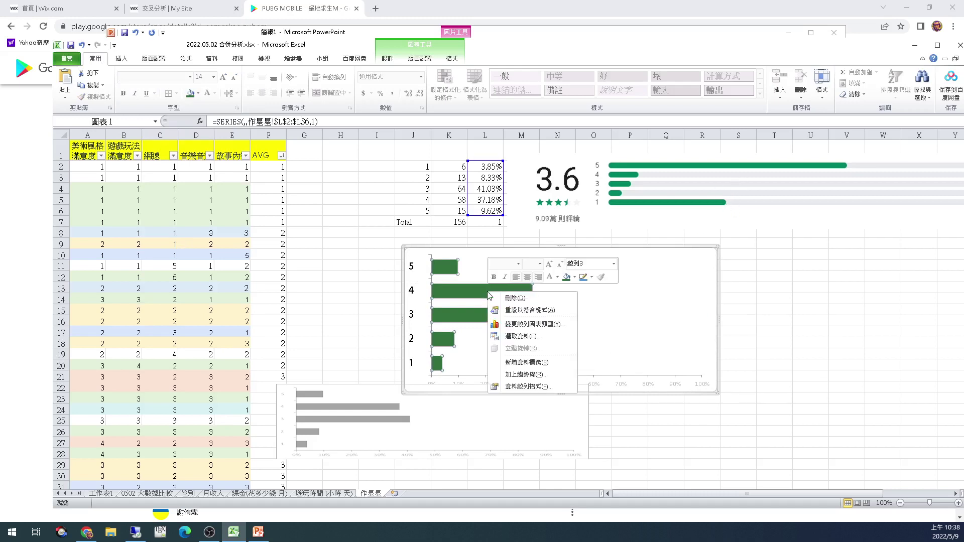
click(543, 386)
click(682, 258)
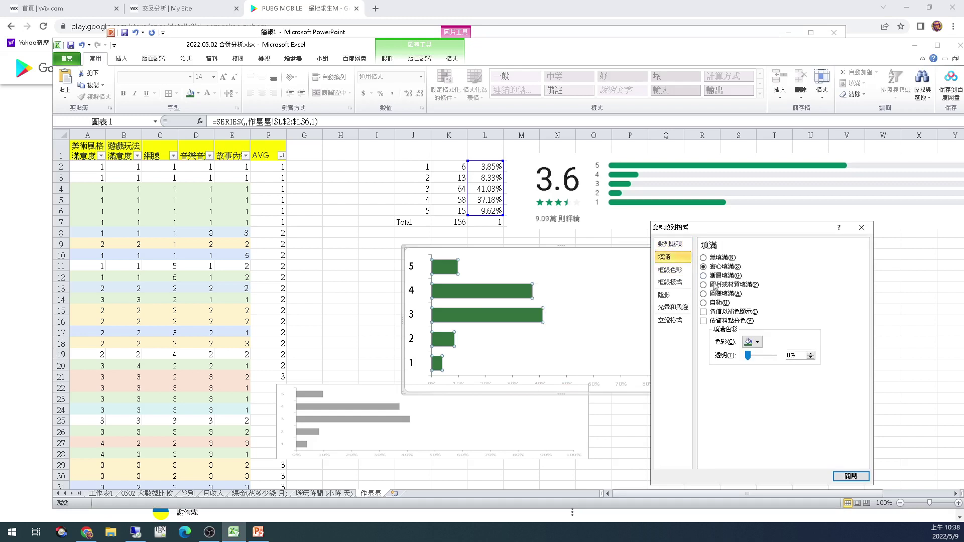
click(676, 271)
click(681, 283)
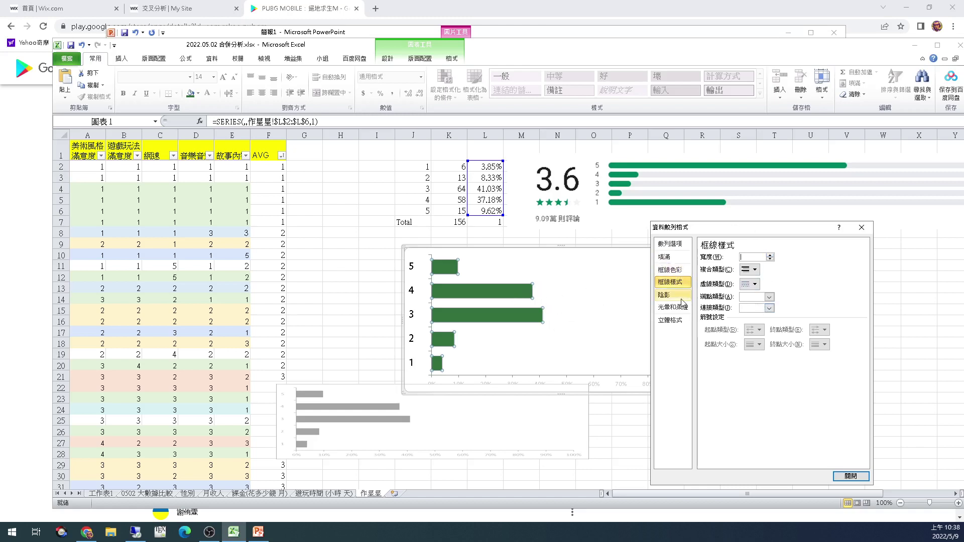
click(768, 297)
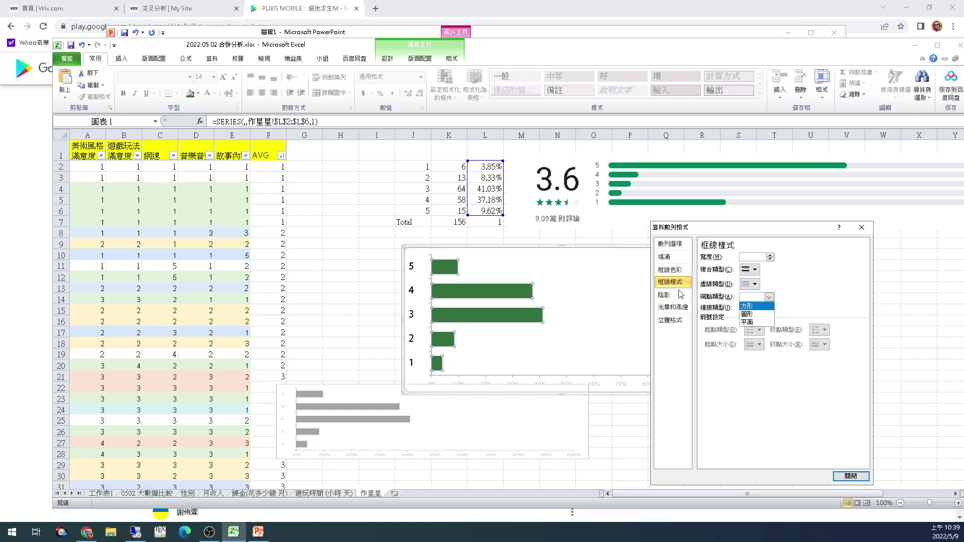
click(681, 295)
- Check the bars' border cap types and try to set the border join type to bevel (浮凸)
click(675, 283)
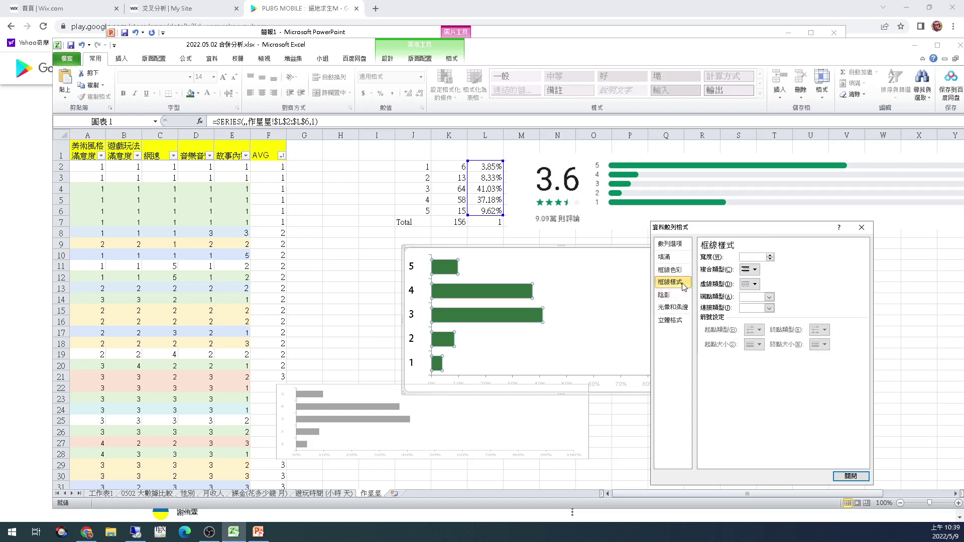
click(768, 298)
click(767, 313)
click(769, 308)
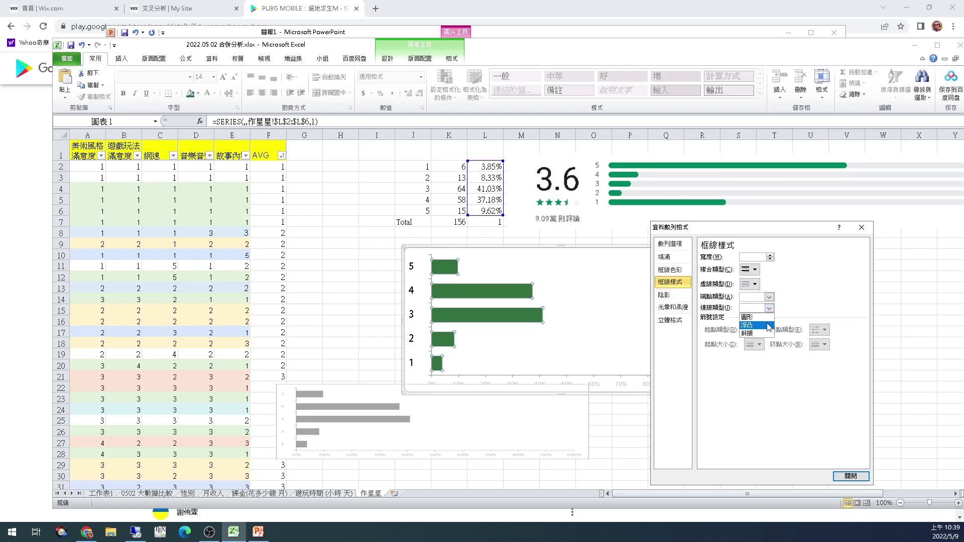
click(769, 326)
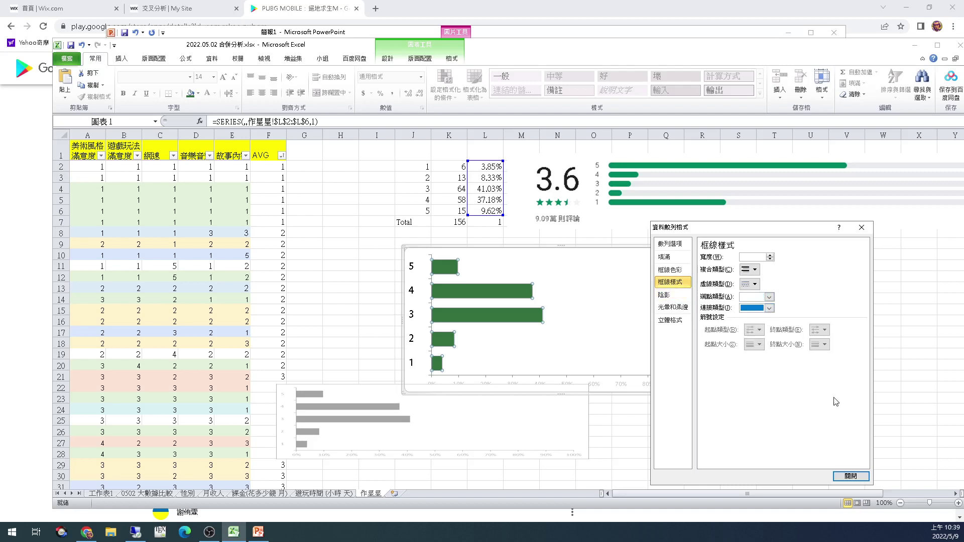
click(851, 476)
click(598, 321)
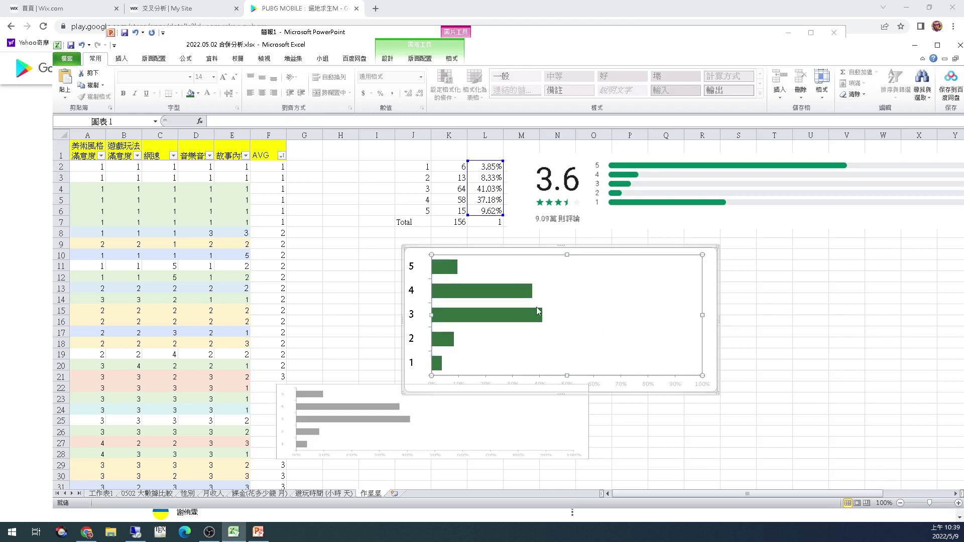
click(528, 296)
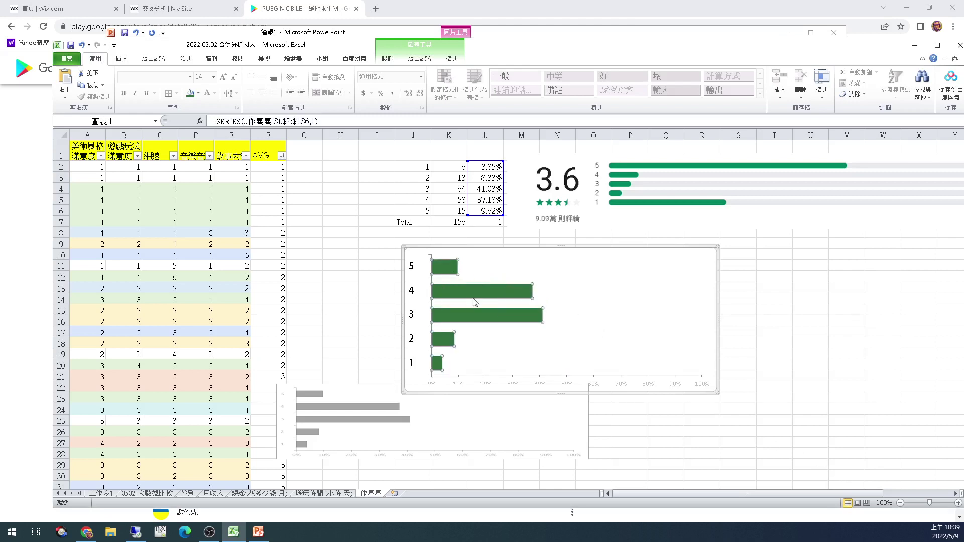
click(597, 296)
click(712, 348)
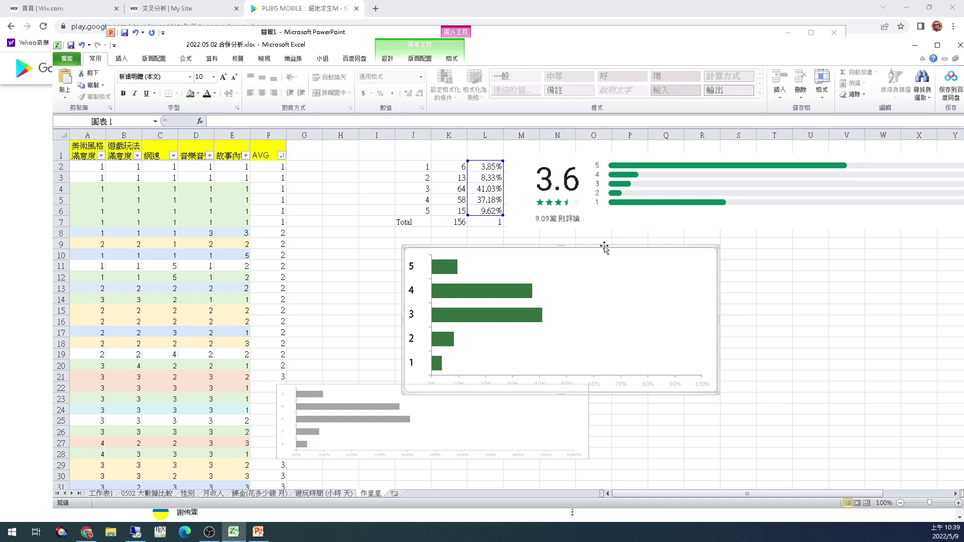
- Add data labels with the percentage values to the bar series of the green chart
click(451, 267)
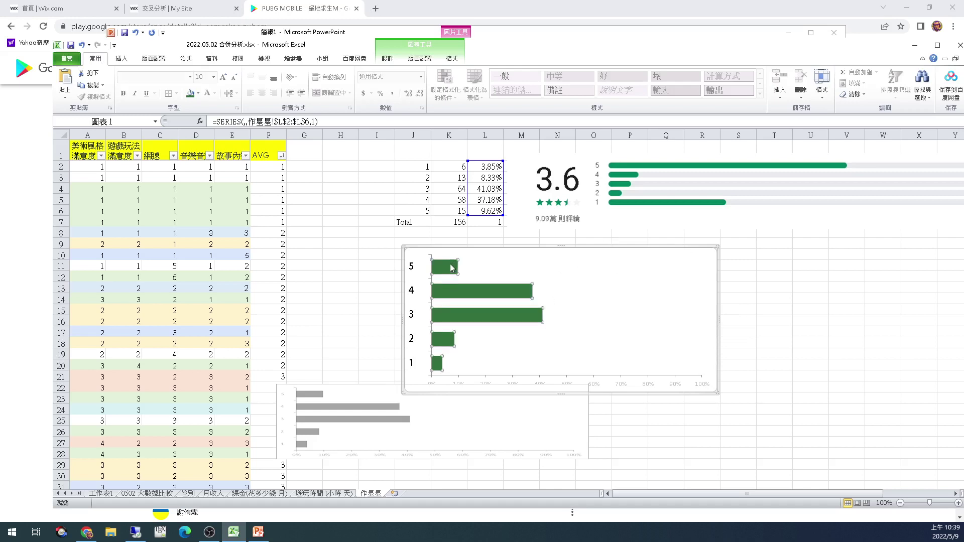
right_click(451, 267)
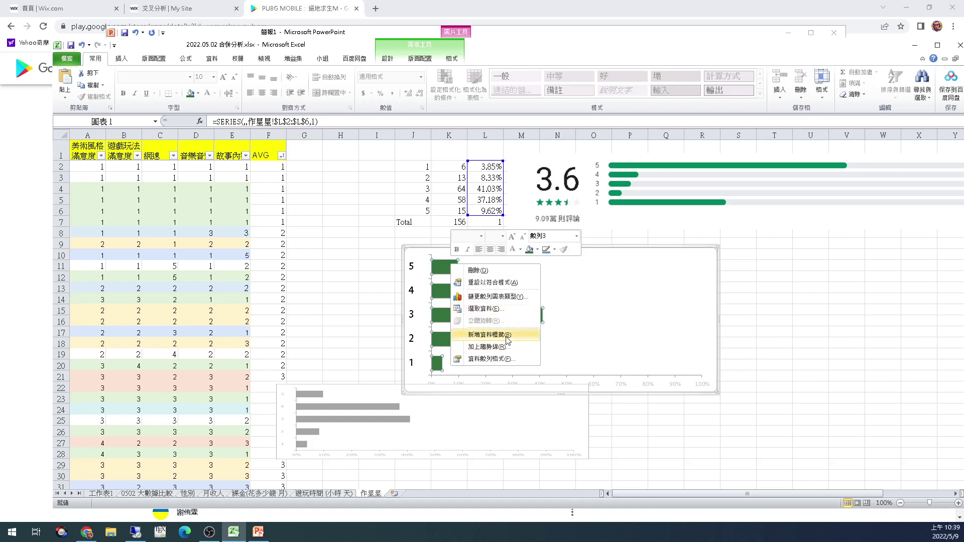
click(504, 340)
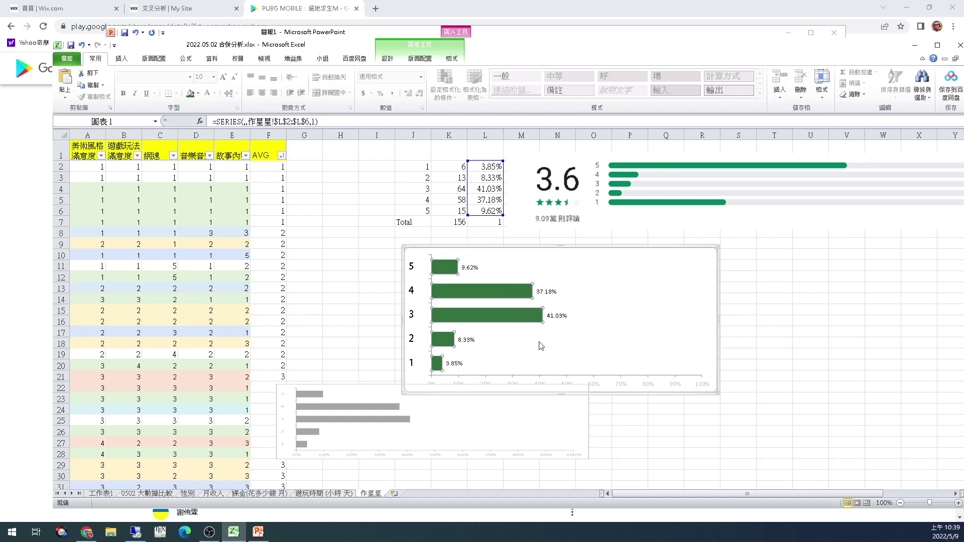
- Set the font size of all the bar data labels to 12 pt
click(554, 294)
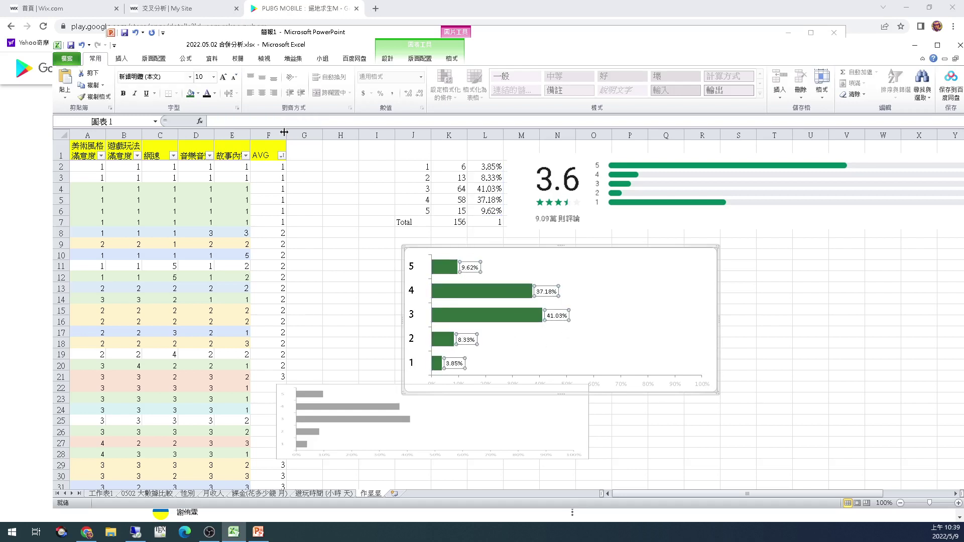
click(222, 78)
click(223, 78)
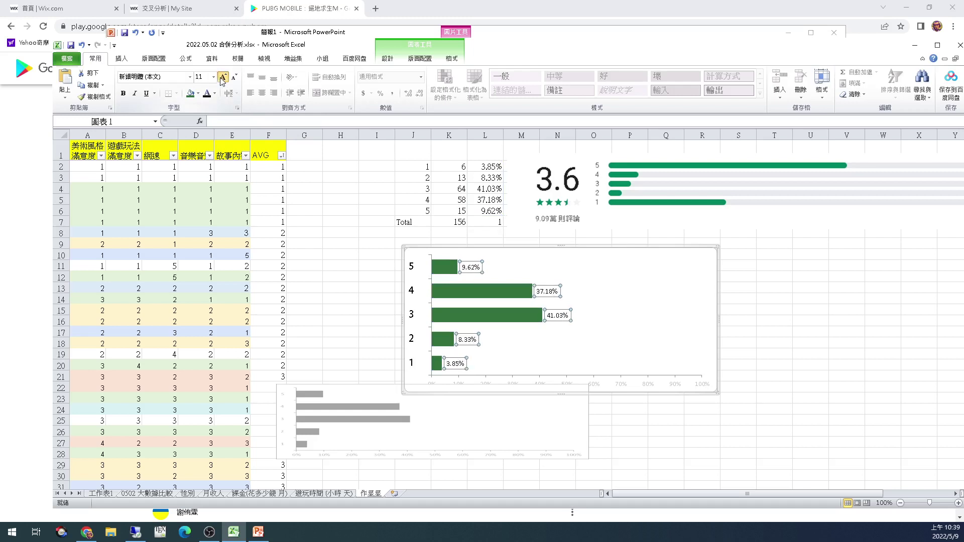
click(223, 78)
click(222, 78)
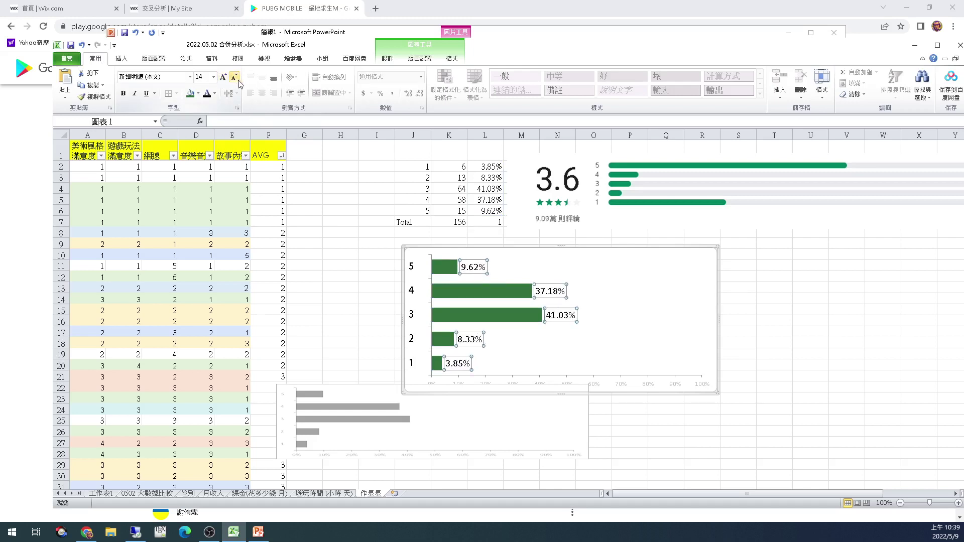
click(238, 80)
- Single out the category 3 bar and set it to no fill (無填滿)
click(563, 313)
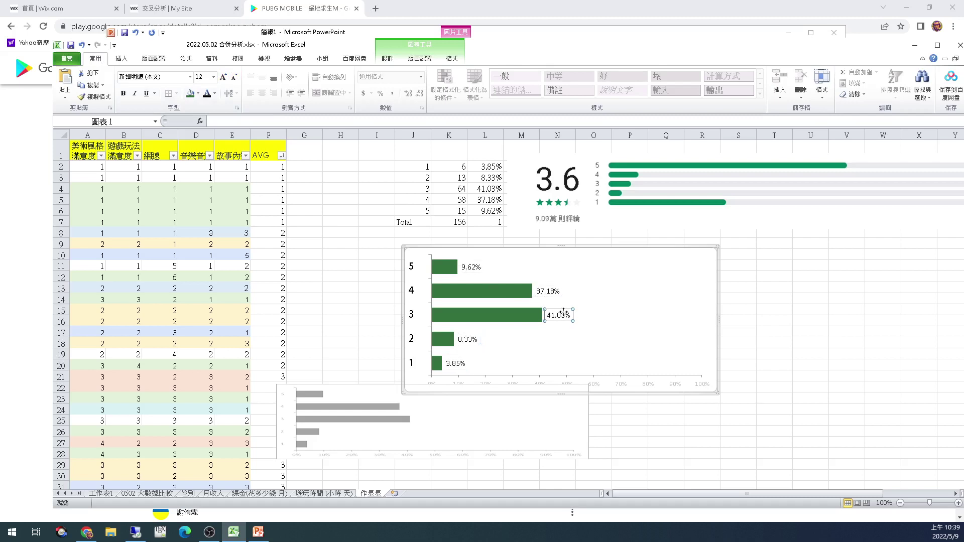
click(508, 320)
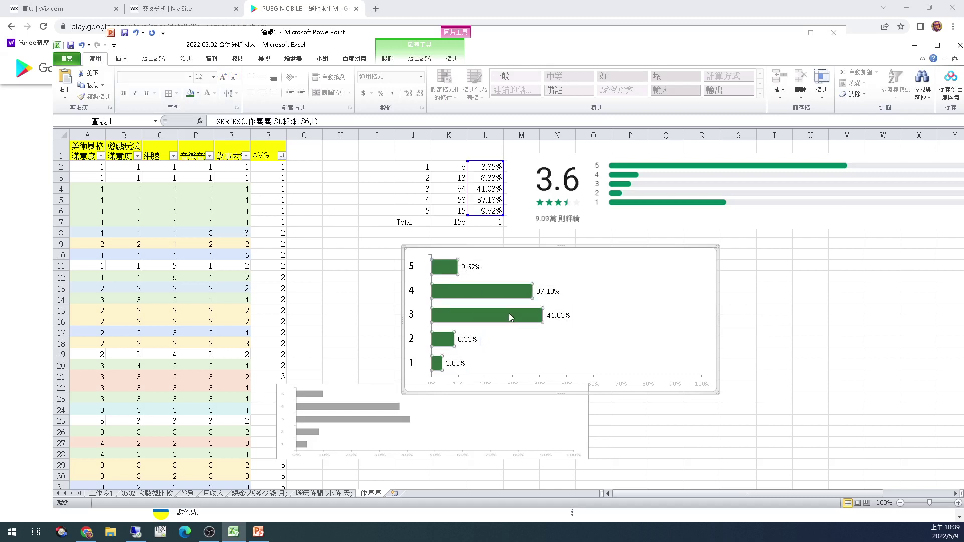
click(511, 317)
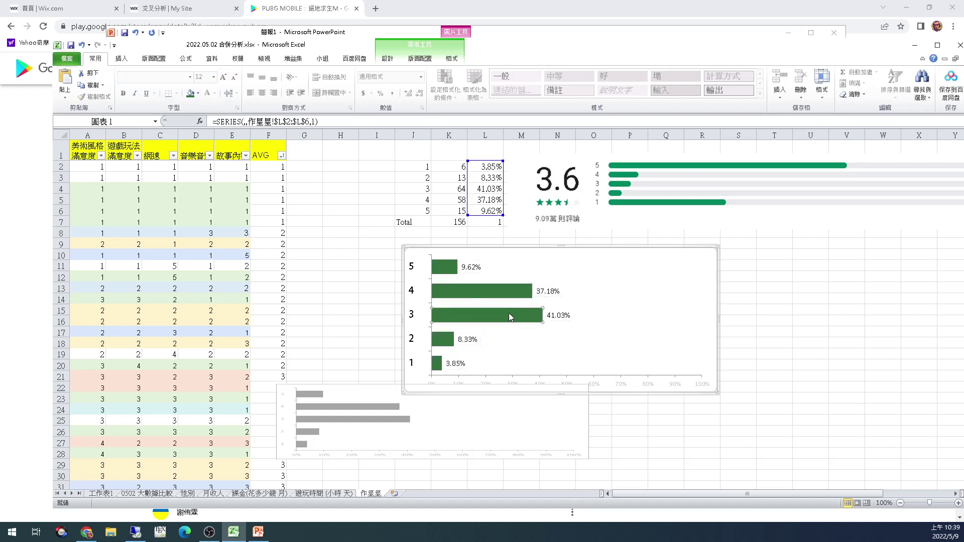
click(199, 94)
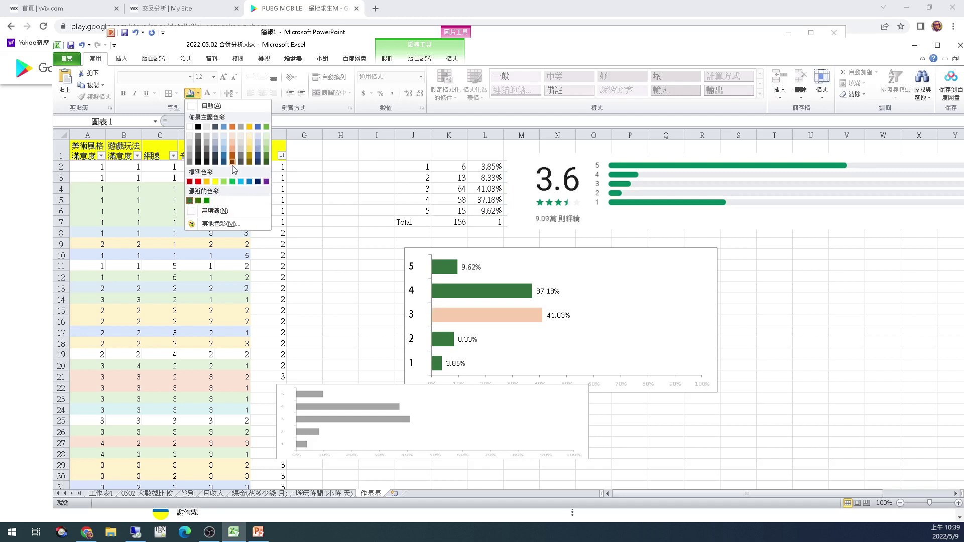
click(215, 211)
click(214, 212)
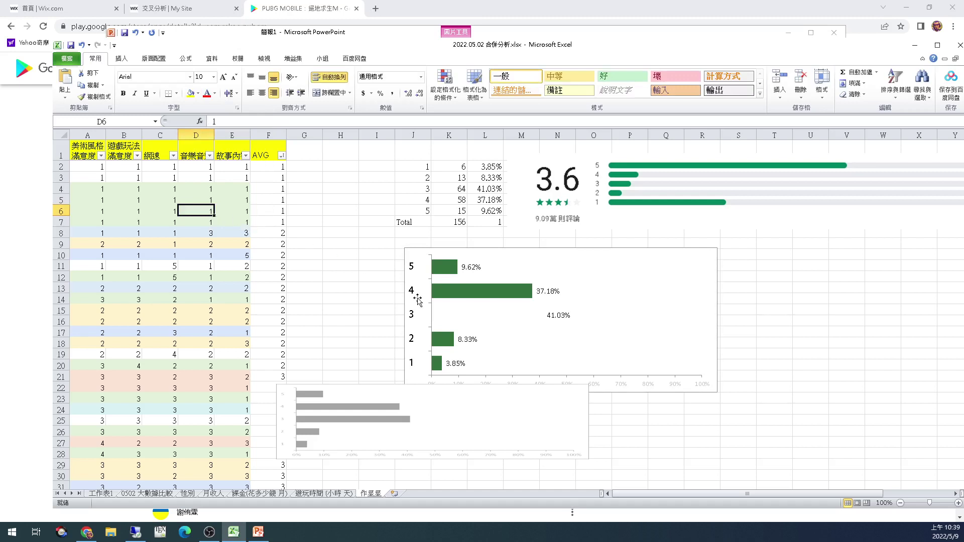
- Fill only the category 3 bar with the standard red colour
click(463, 326)
click(467, 322)
right_click(474, 319)
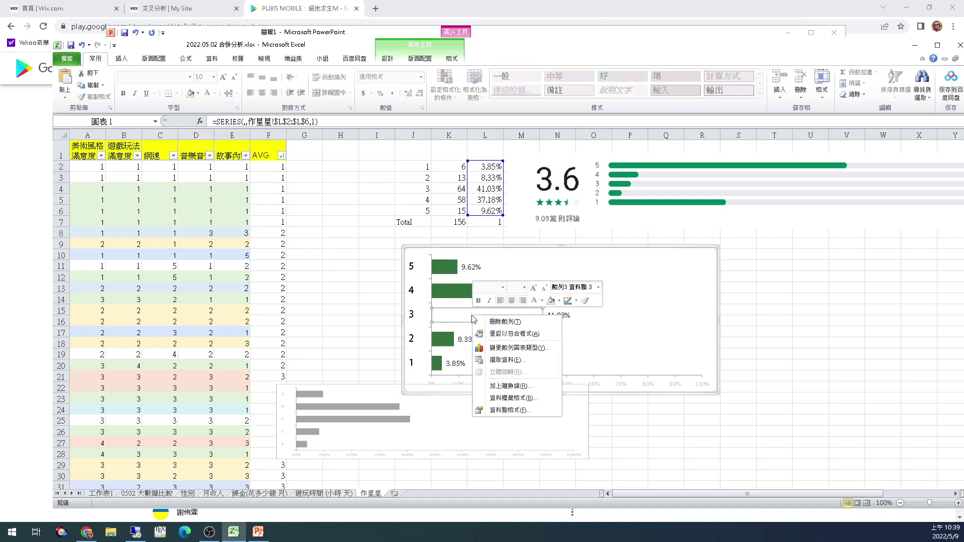
click(204, 97)
click(199, 94)
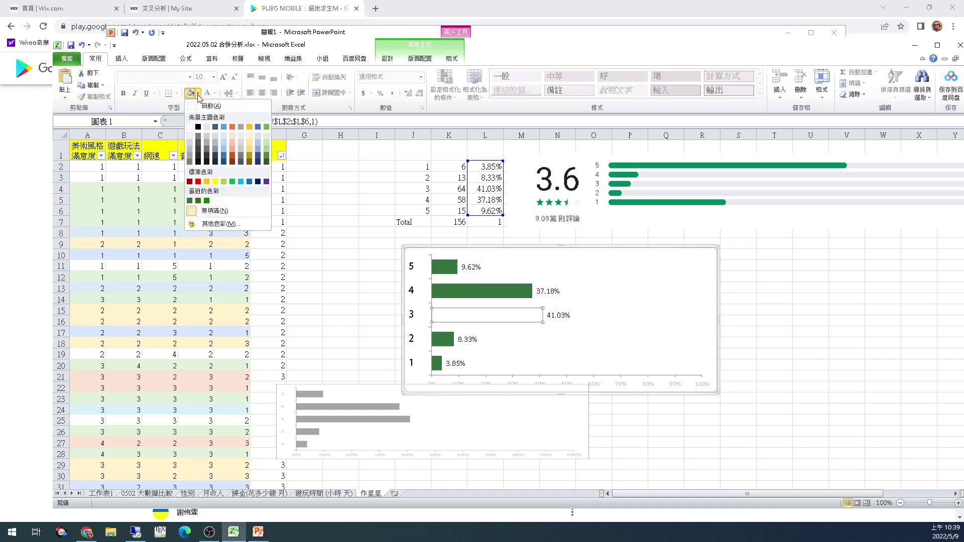
click(201, 182)
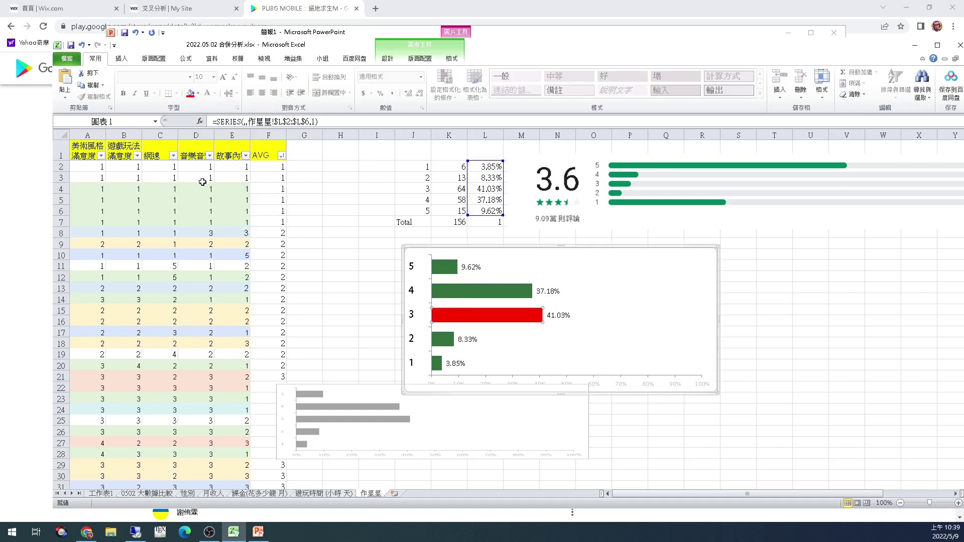
- Shift the Google Play rating picture over to column O and place the bar chart beneath it, around P11
click(786, 322)
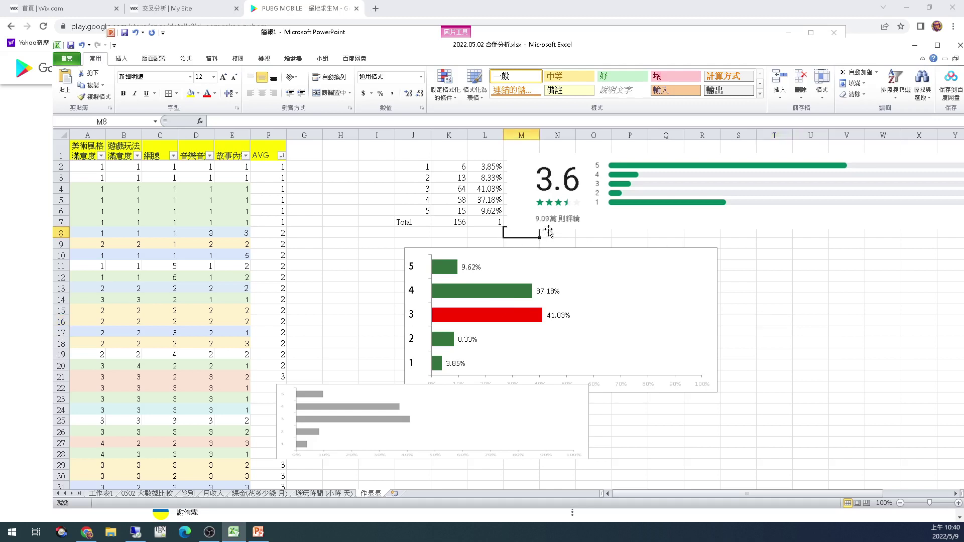
drag(546, 232, 622, 228)
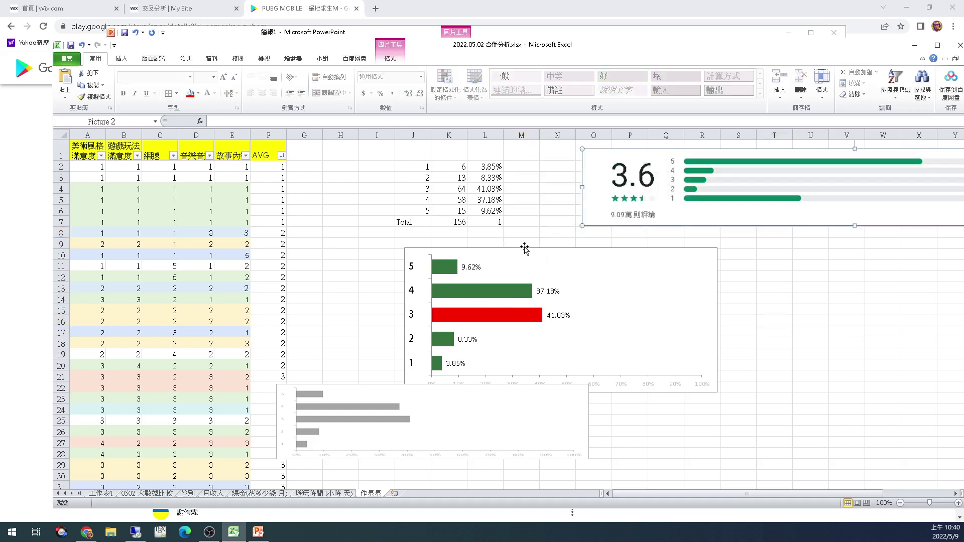
drag(526, 246, 731, 262)
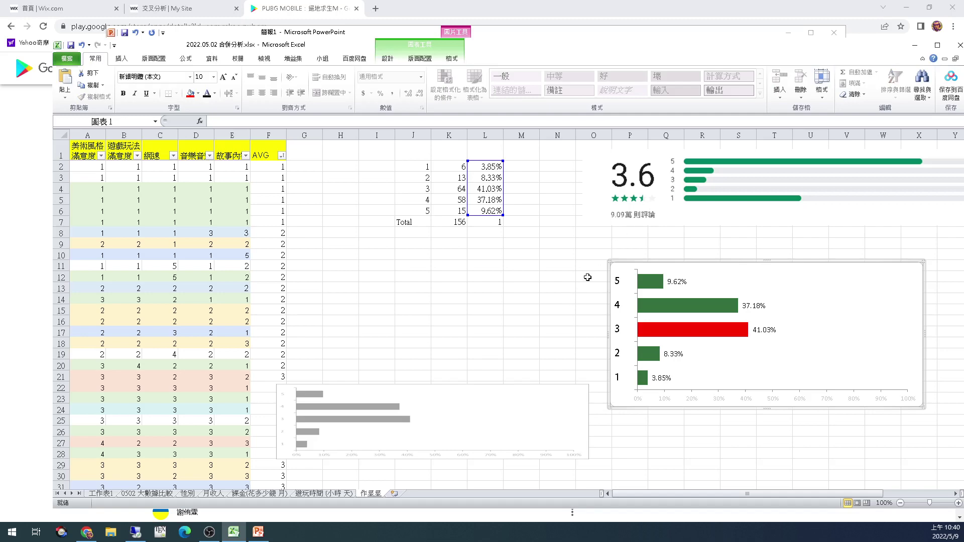
- Enter the label AVG in cell J8, below the Total row of the summary table
scroll(454, 272, down, 5)
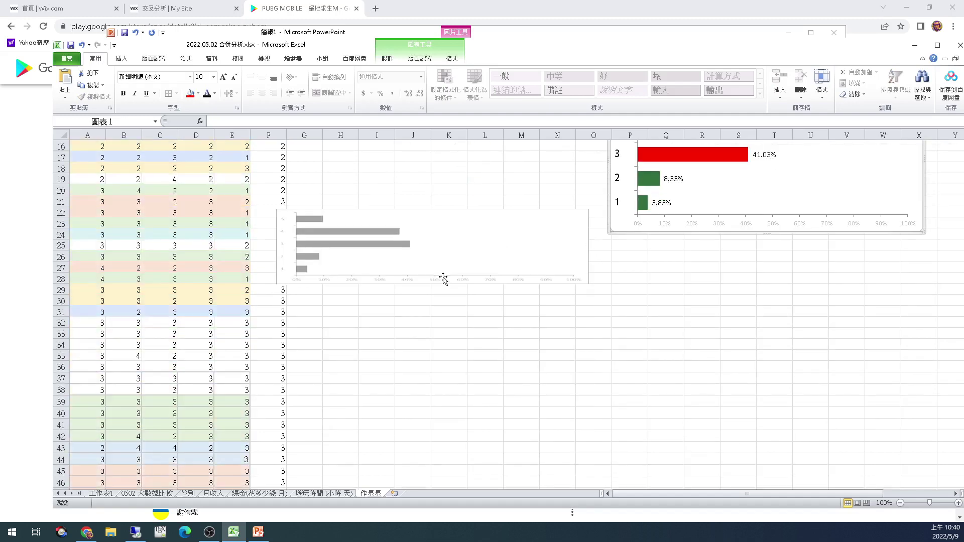
scroll(443, 280, down, 20)
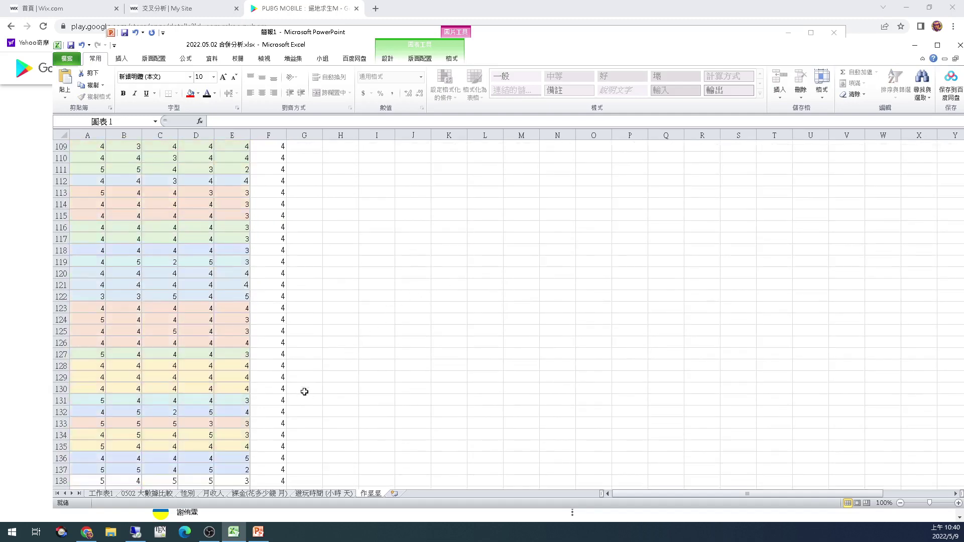
scroll(407, 282, up, 20)
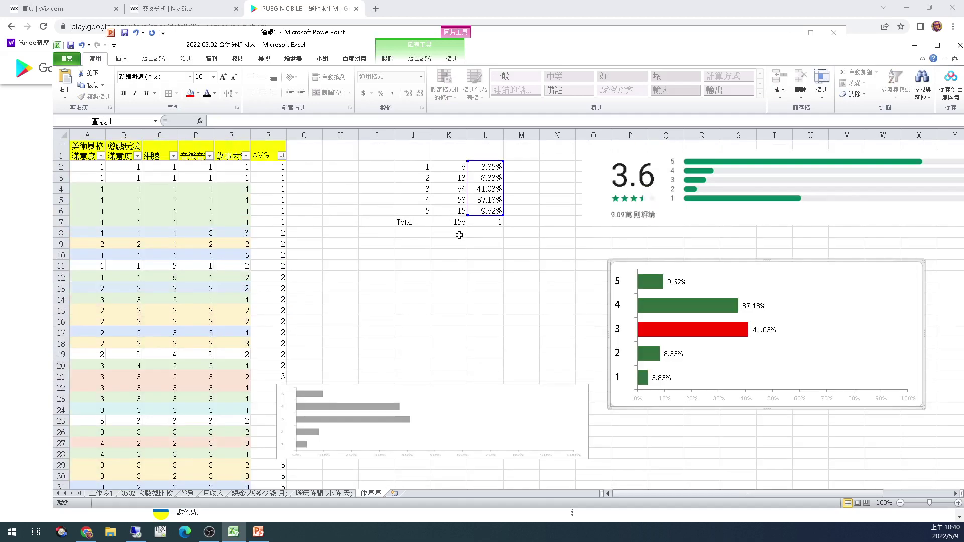
click(417, 235)
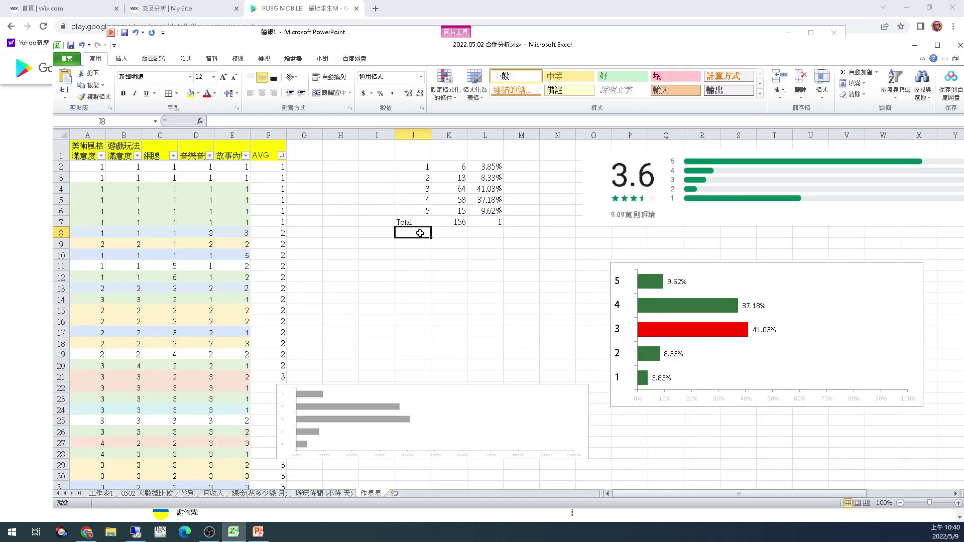
text(AVG)
key(Tab)
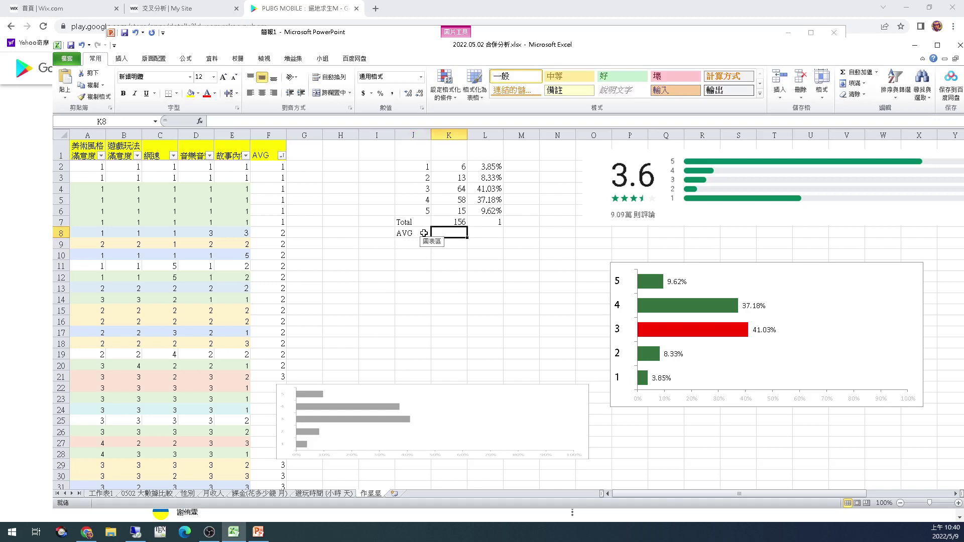
- Calculate the overall mean rating in K8 with the AVERAGE function over F2:F157
click(473, 233)
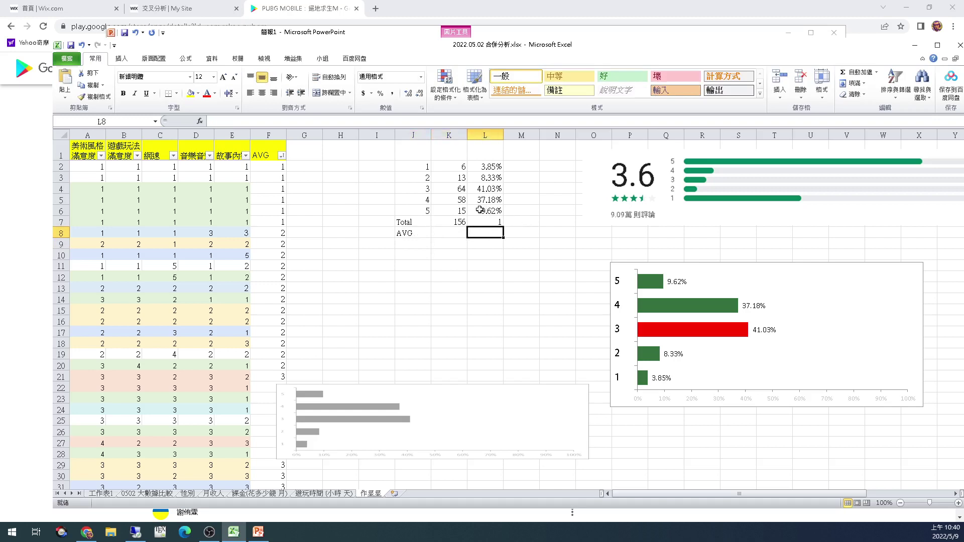
click(450, 232)
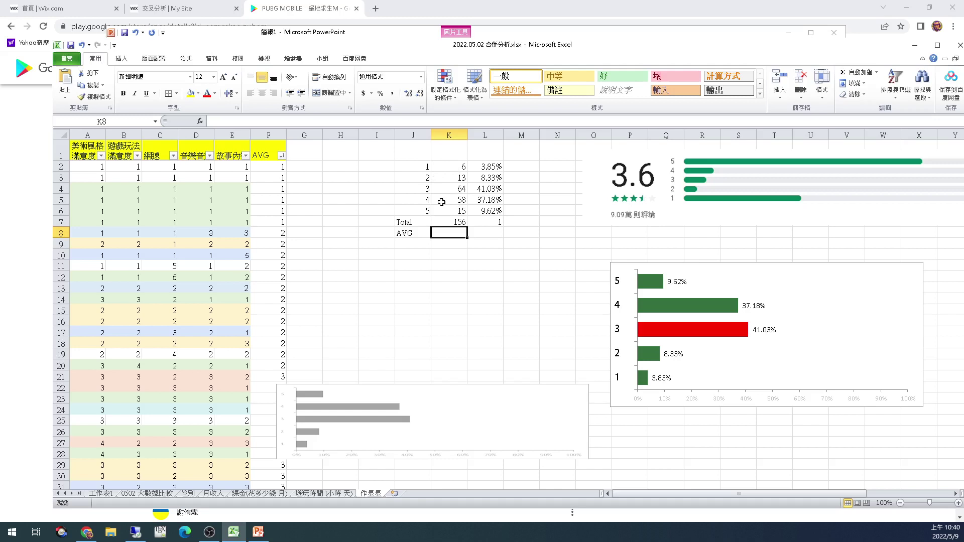
click(199, 121)
double_click(221, 276)
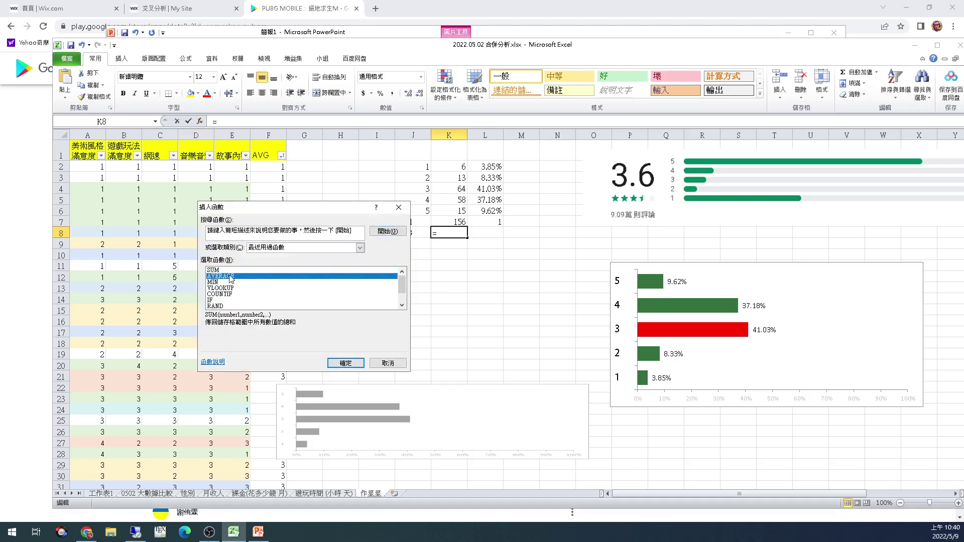
drag(271, 166, 271, 470)
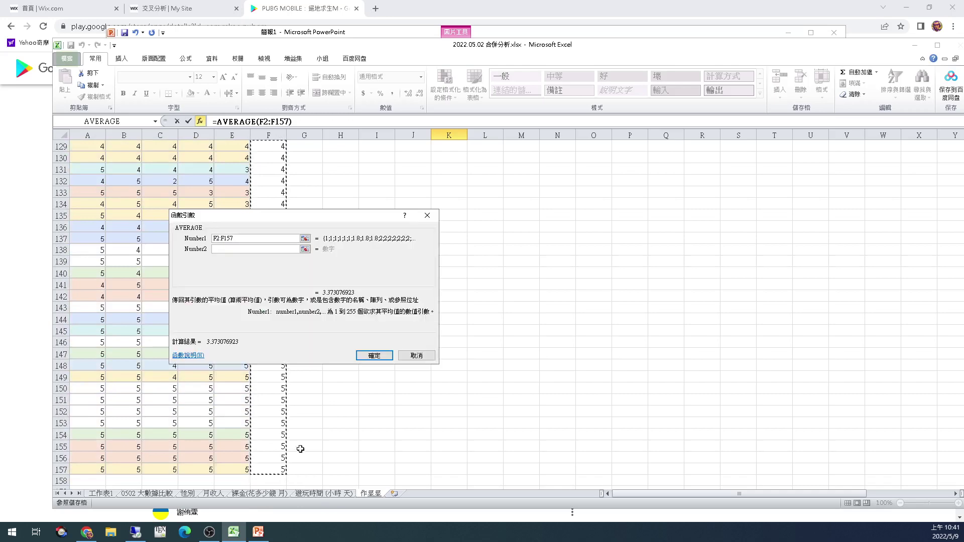
click(376, 356)
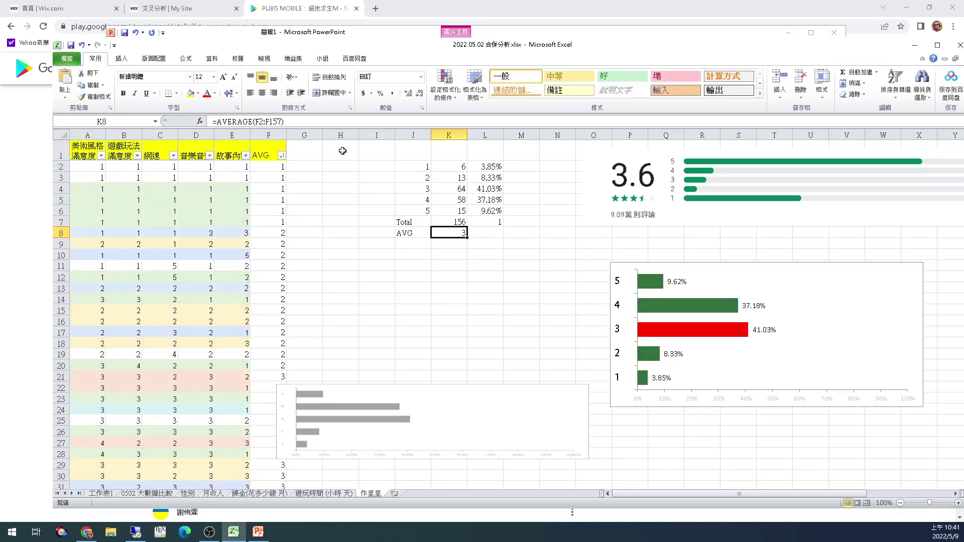
- Format the average in K8 to show one decimal place
click(408, 94)
click(407, 94)
click(419, 93)
- Move the green and red bar chart to about M8, beside the summary table and directly below the rating picture
scroll(474, 276, down, 4)
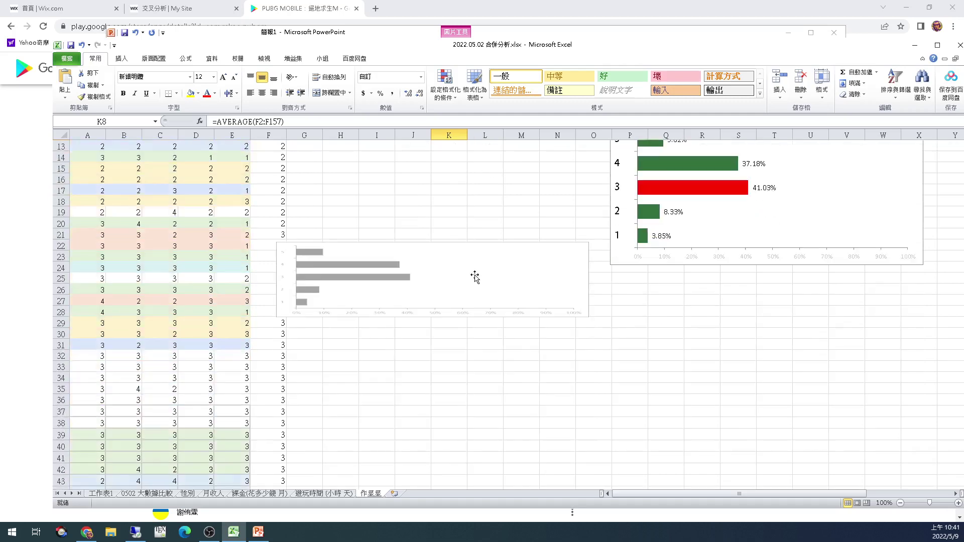
scroll(473, 277, up, 4)
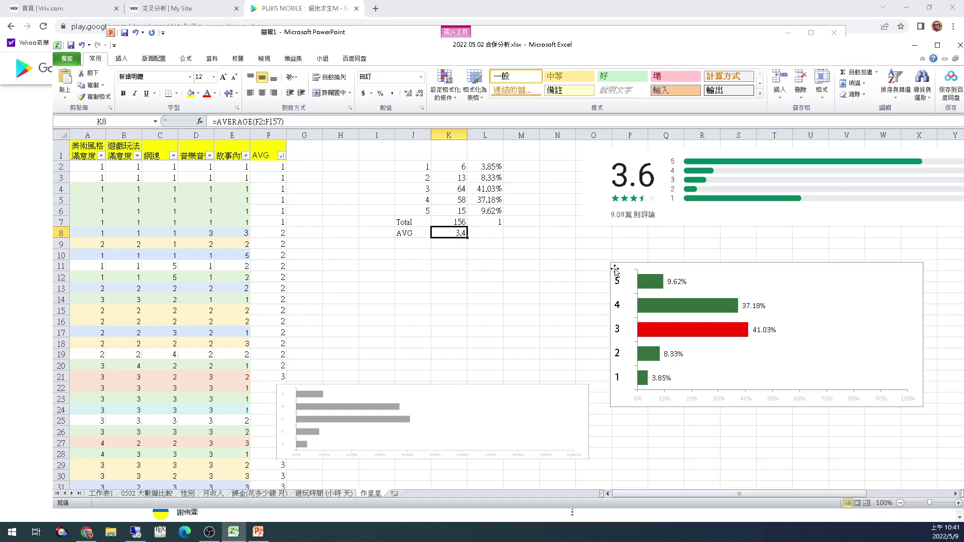
drag(614, 266, 521, 230)
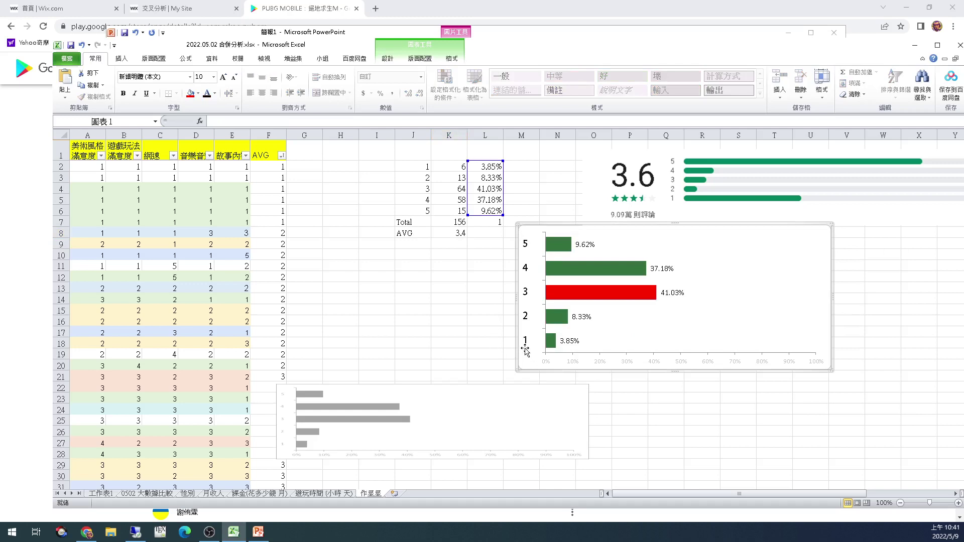
click(462, 236)
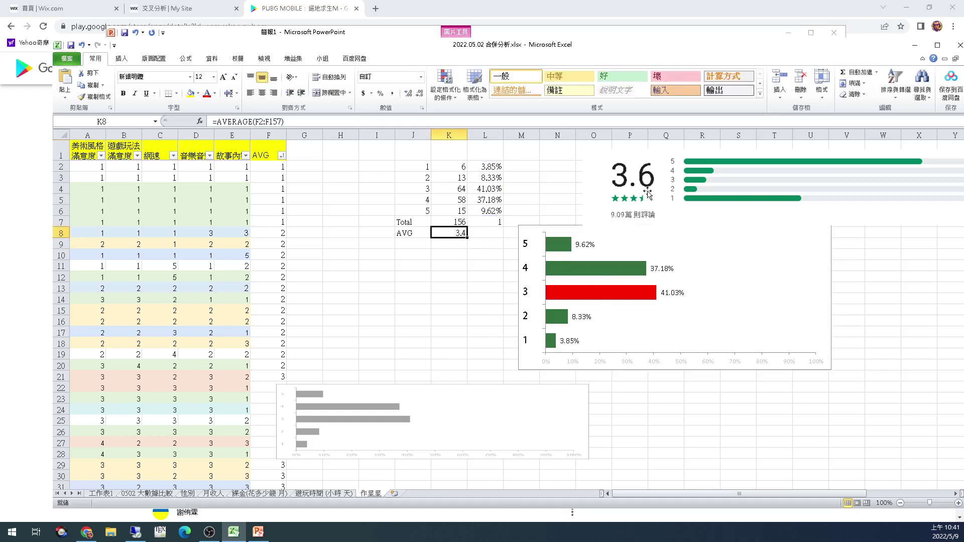
click(524, 360)
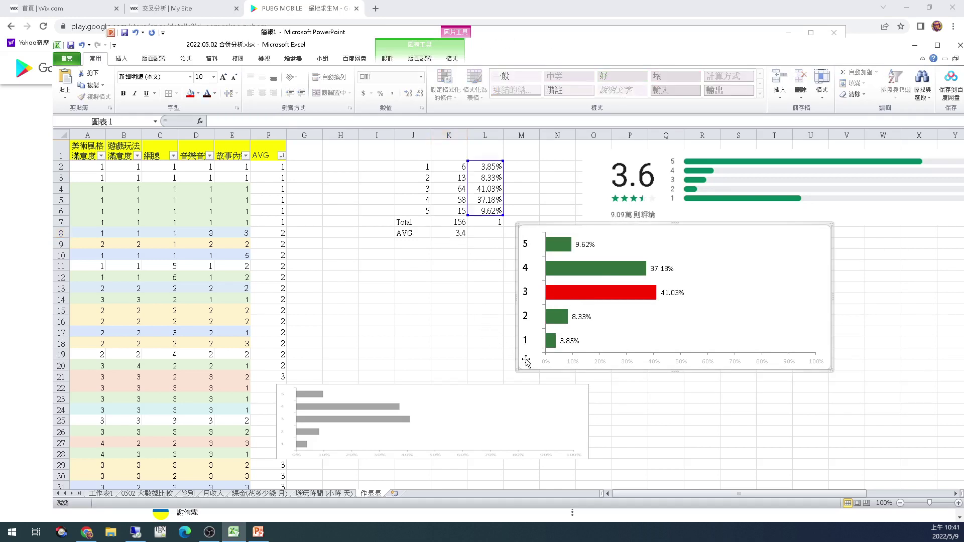
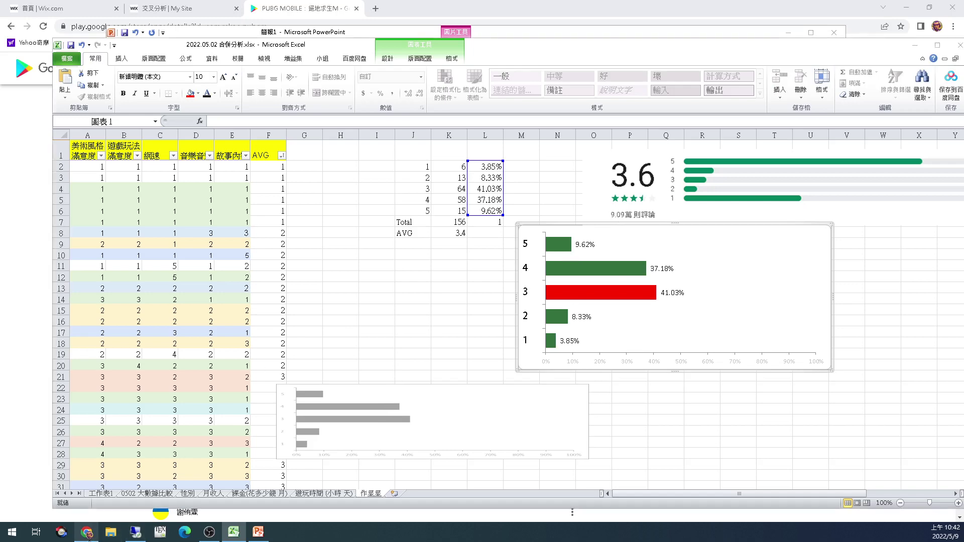
- Switch to Chrome, open a new tab and search Google for "star symbol"
click(86, 532)
key(ctrl+t)
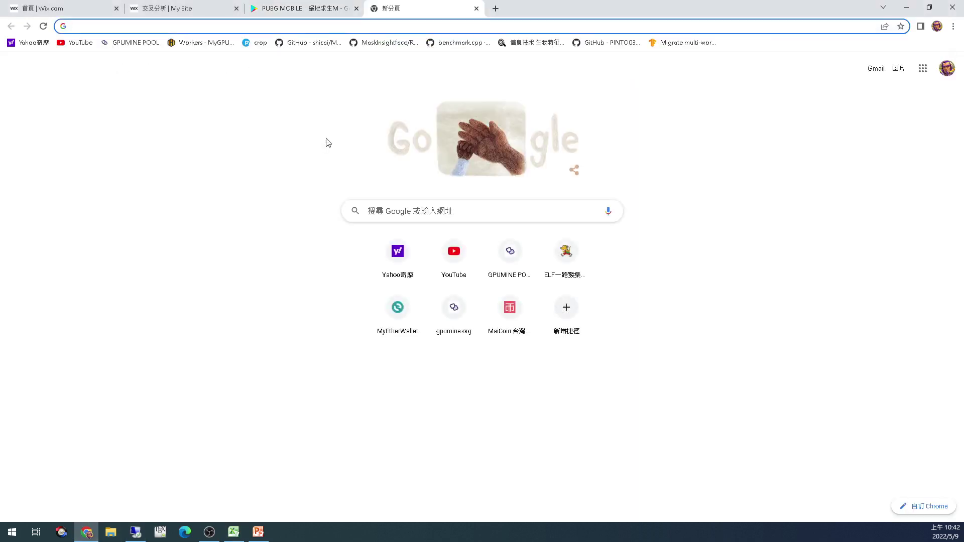
text(star )
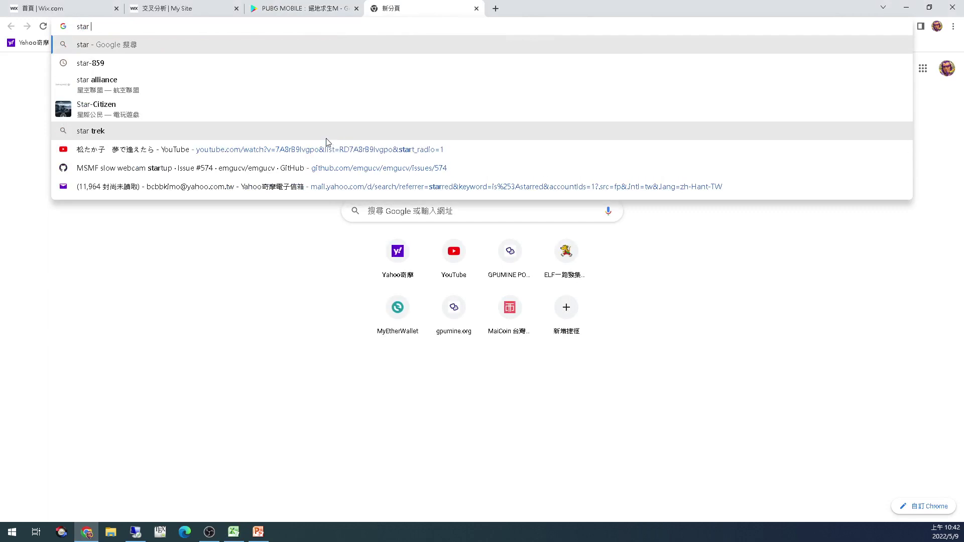
text(symbol)
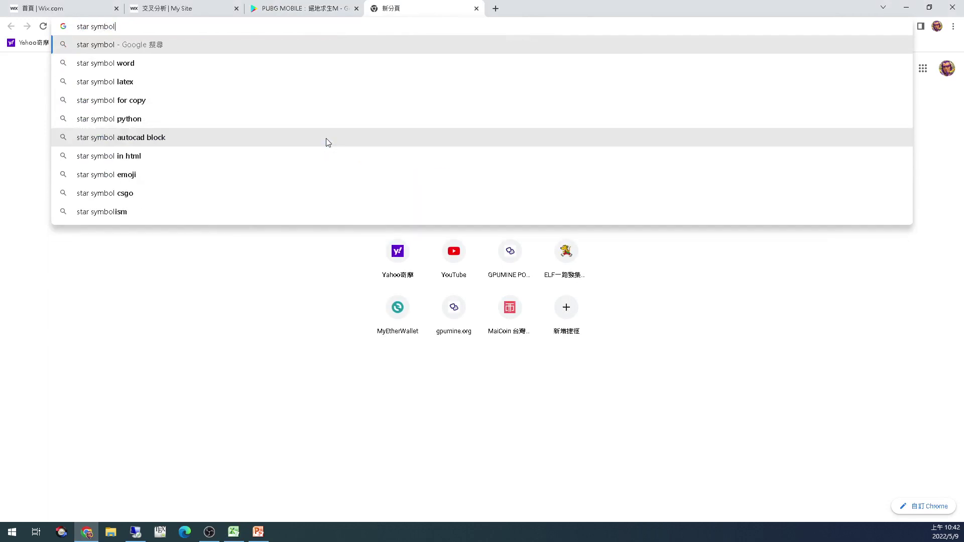
key(Return)
- Shorten the search term to "star" and show the image results for it
click(128, 75)
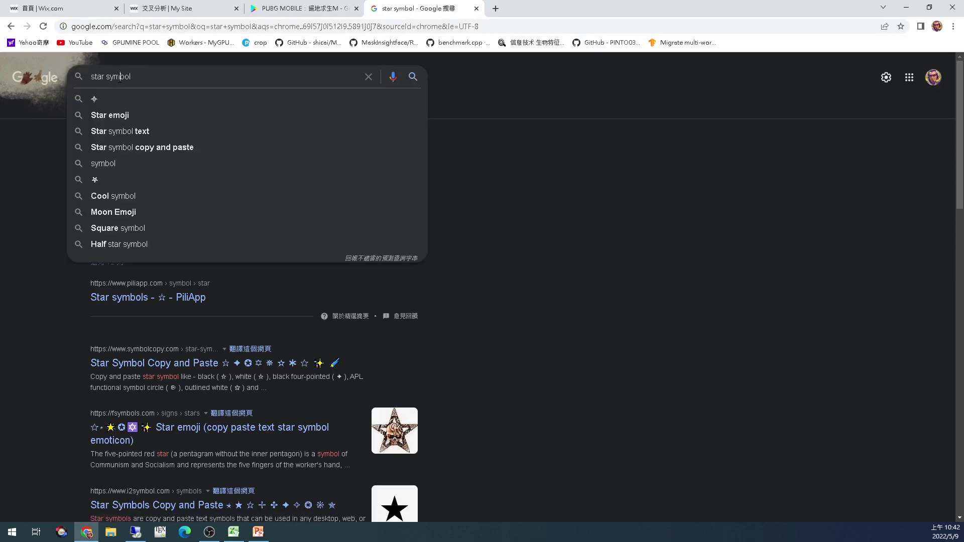
double_click(118, 77)
key(BackSpace)
key(Return)
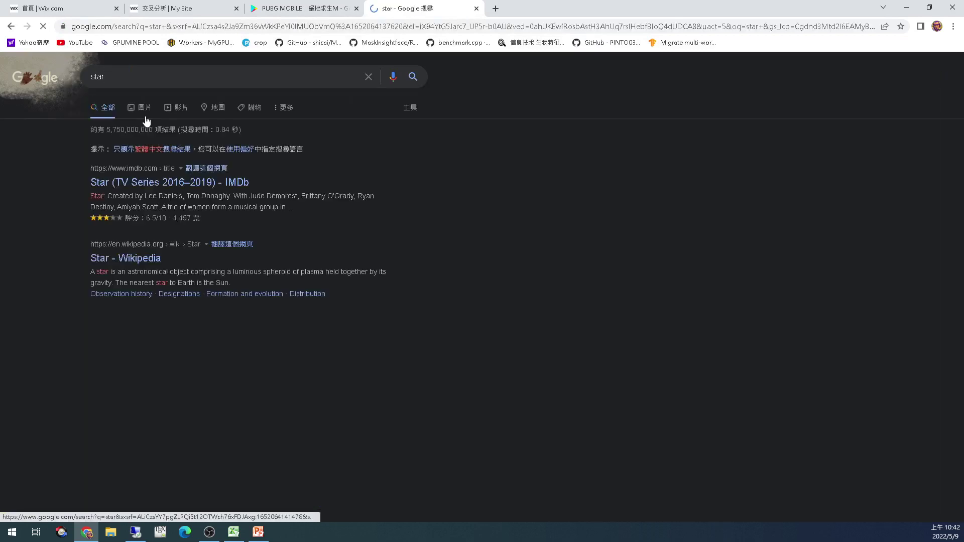
click(144, 108)
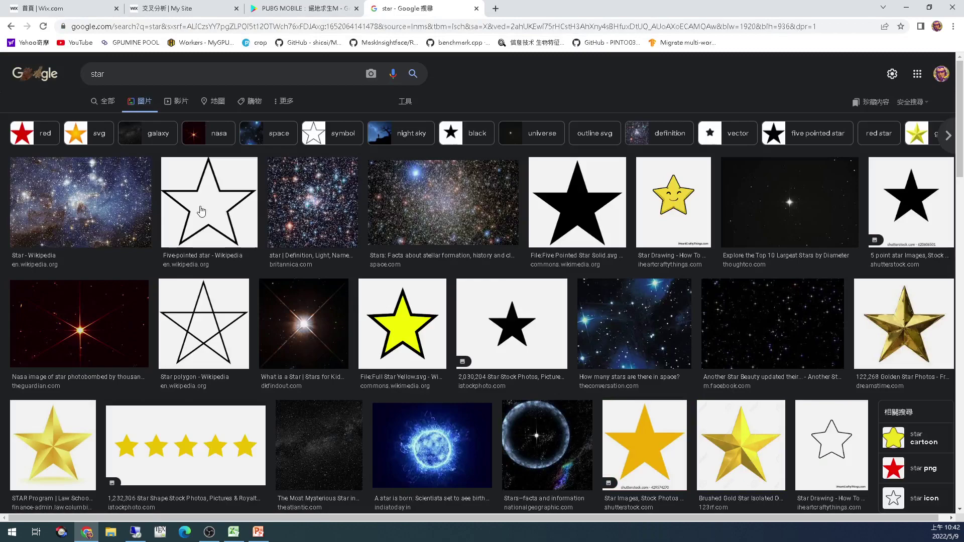
- Look through the star image results for a picture with usable star icons
scroll(385, 362, down, 3)
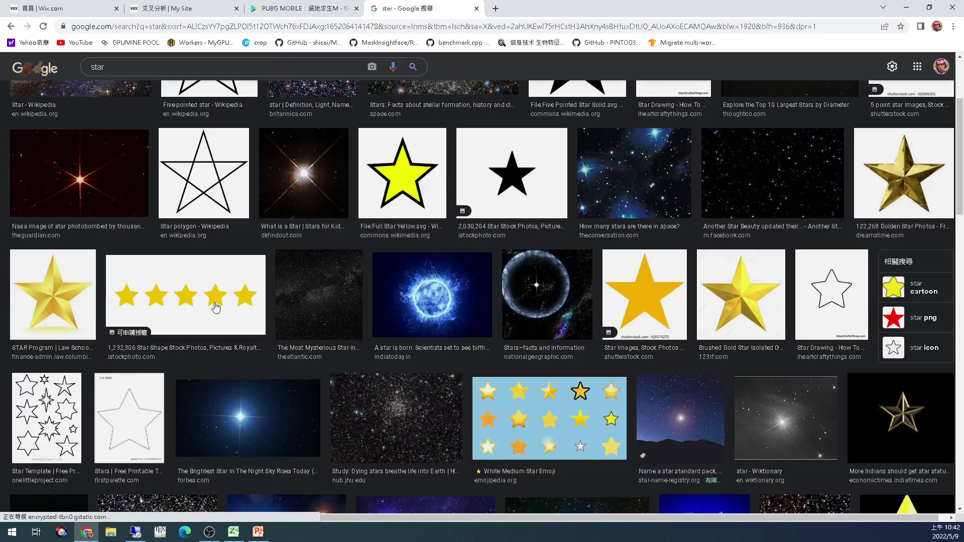
scroll(598, 341, down, 3)
scroll(596, 338, up, 3)
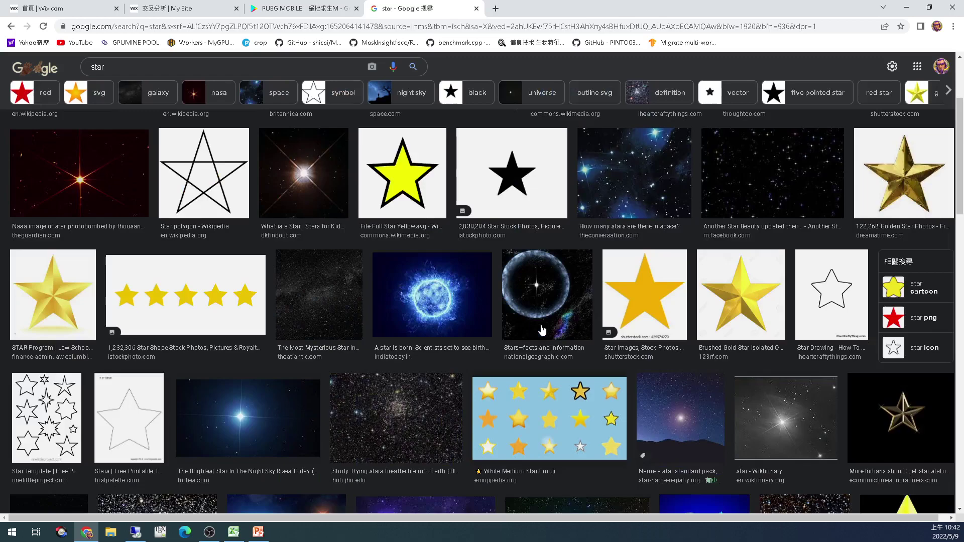
scroll(543, 330, up, 3)
scroll(913, 335, down, 4)
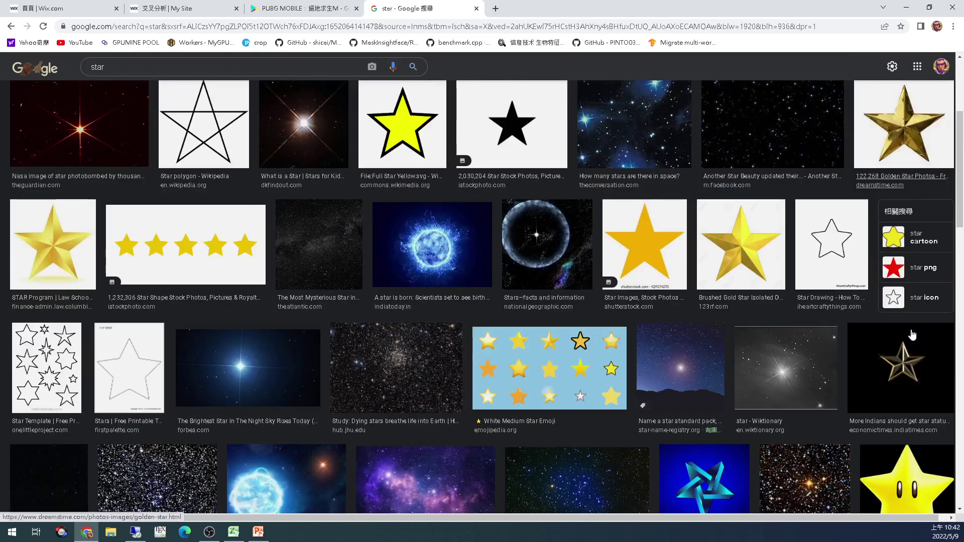
scroll(854, 331, down, 9)
scroll(658, 317, up, 2)
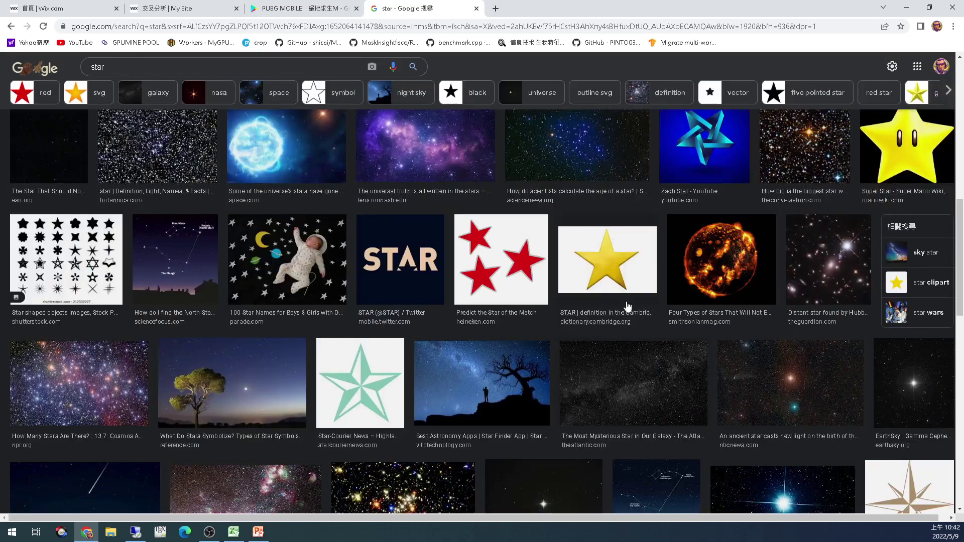
scroll(628, 306, down, 4)
scroll(557, 288, down, 5)
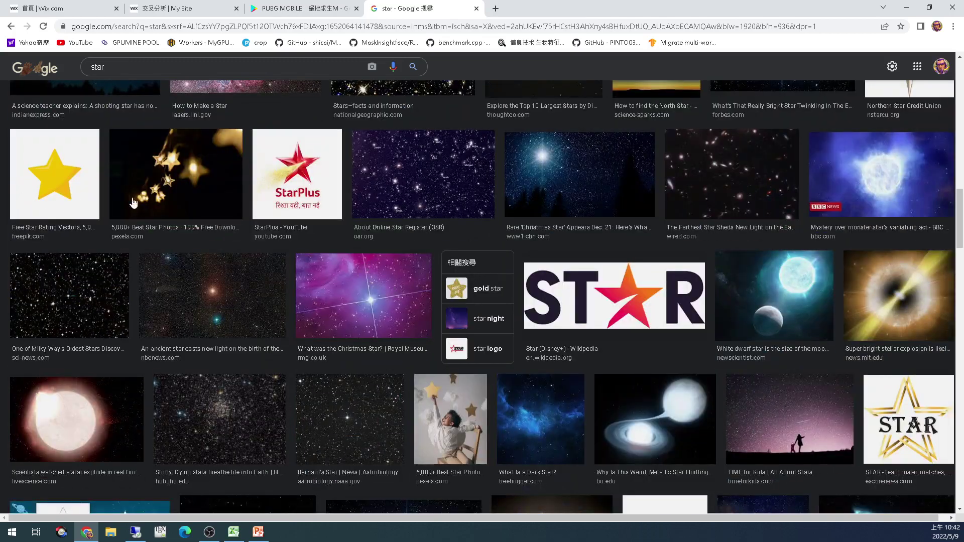
scroll(661, 280, down, 10)
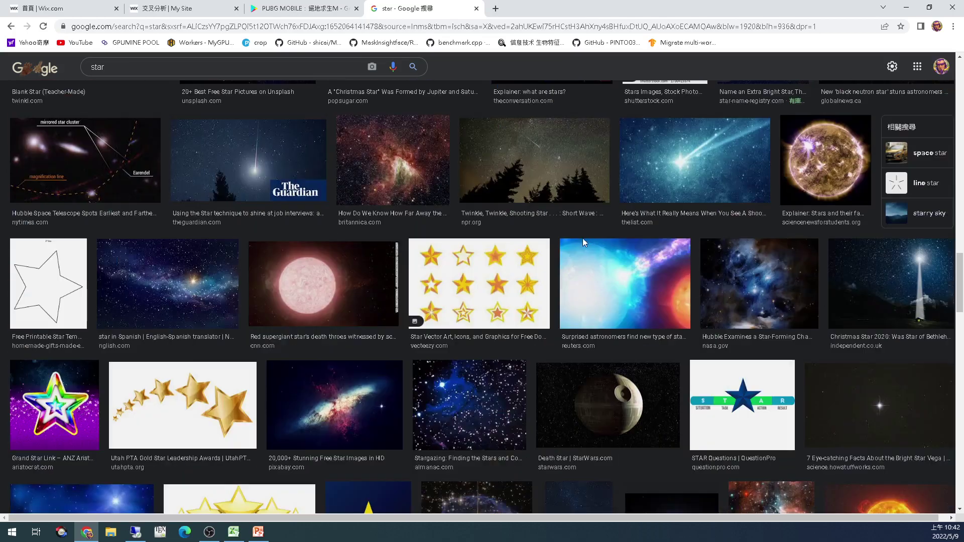
- Open the Vecteezy star art result, view the related all-free-download star icons picture and copy that image
click(503, 261)
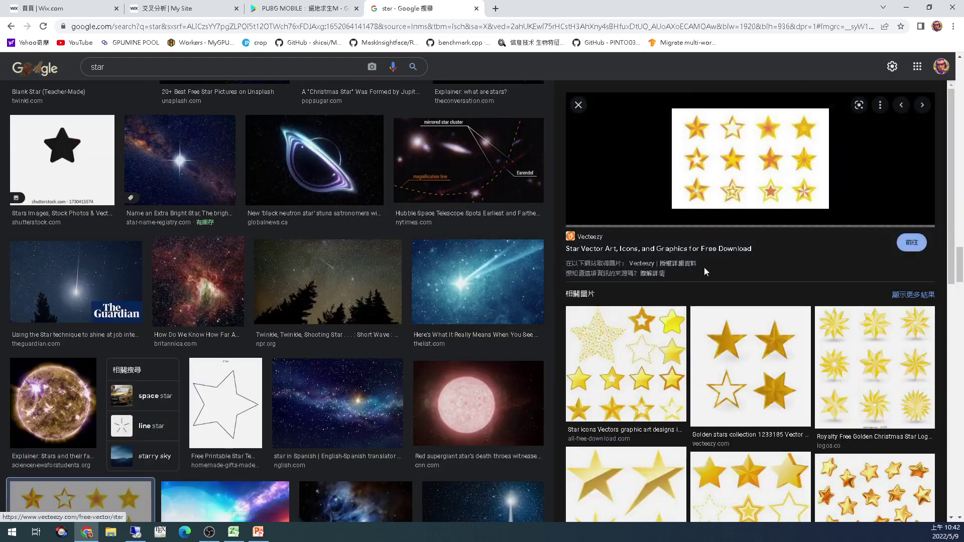
click(655, 362)
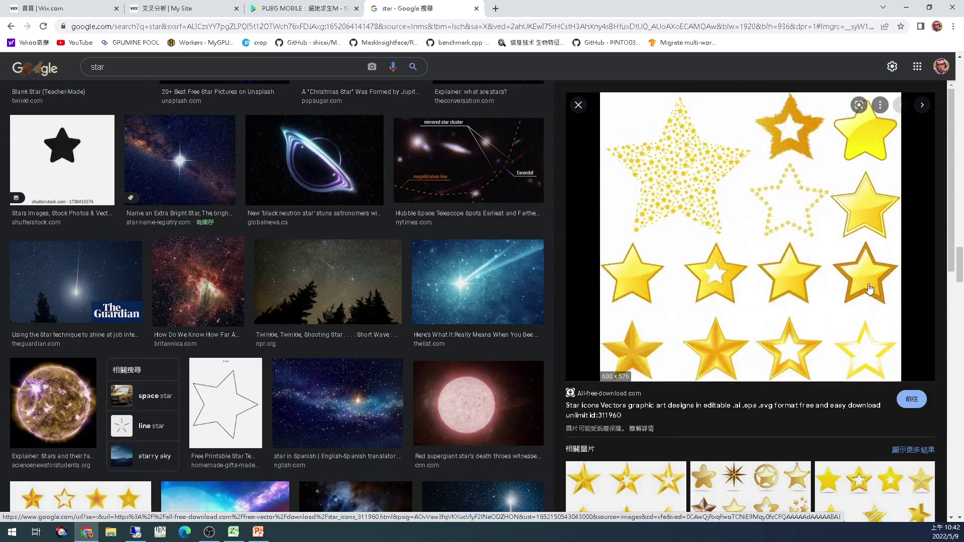
right_click(845, 285)
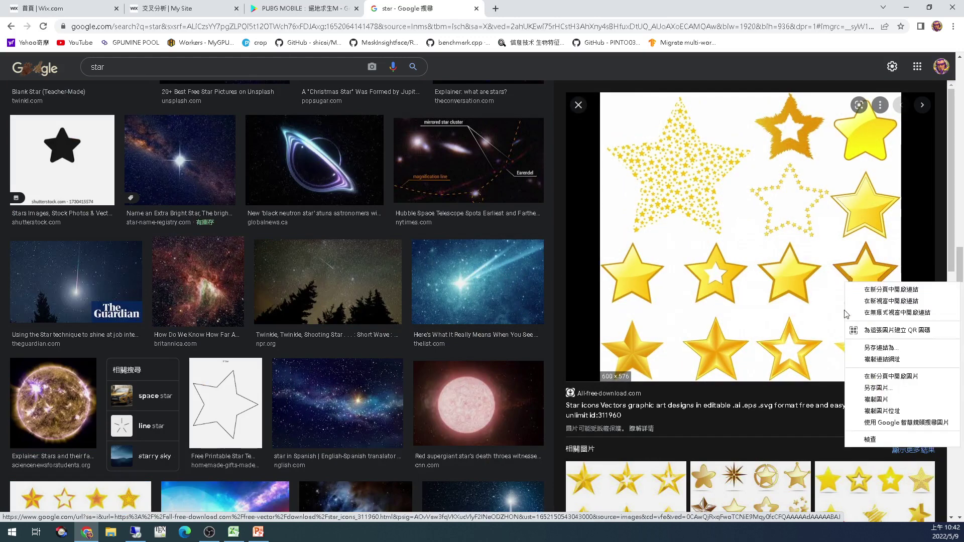
click(868, 400)
- Switch to Excel and move the green and red bar chart down to about N13, below the rating picture
key(alt+Tab)
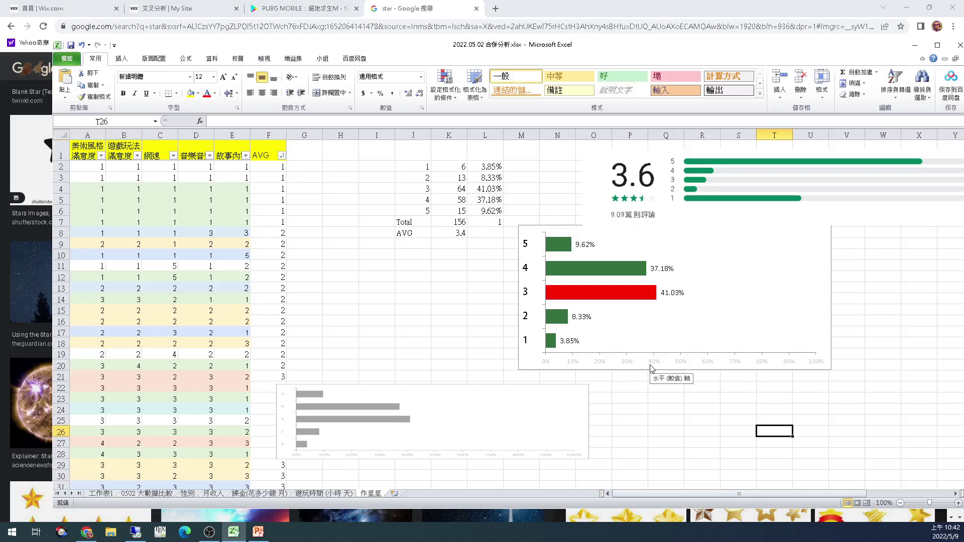
drag(649, 369, 699, 425)
- Paste the copied star icons picture onto the worksheet at L13 and move it to about F4, beside the bar chart
key(ctrl+v)
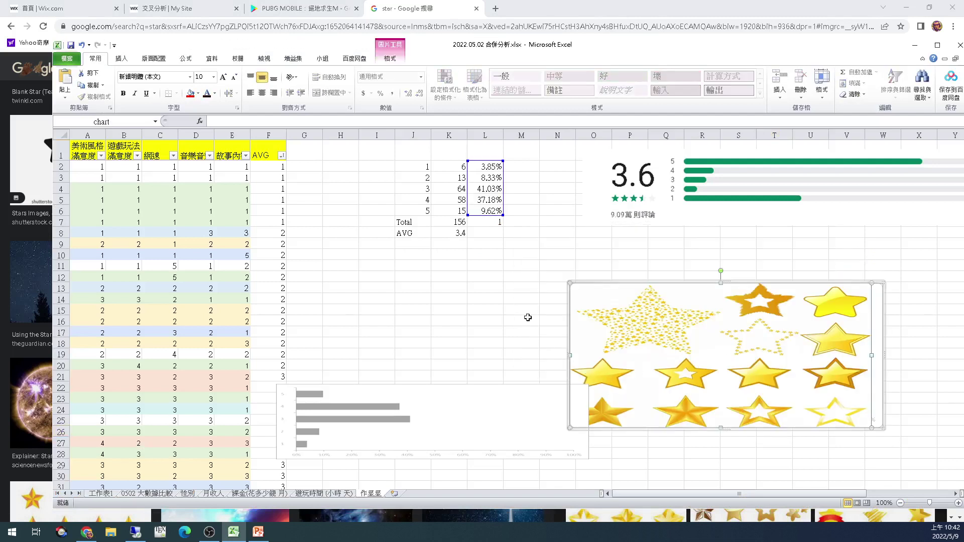
key(ctrl+z)
click(480, 291)
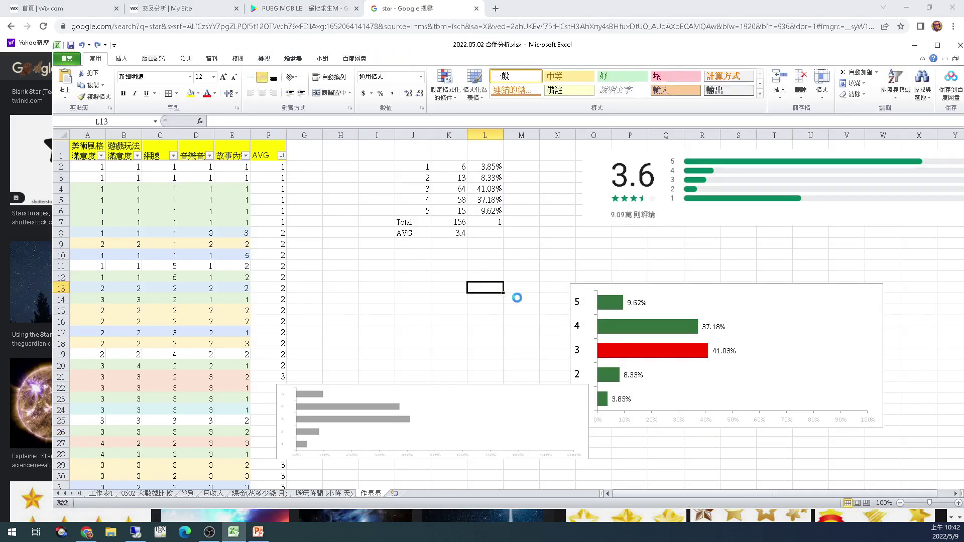
key(ctrl+v)
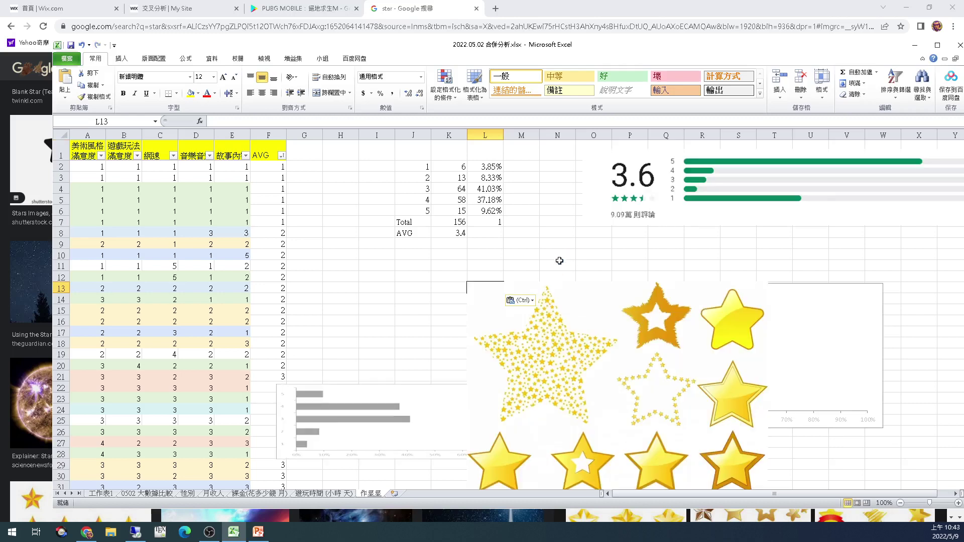
drag(595, 315, 327, 219)
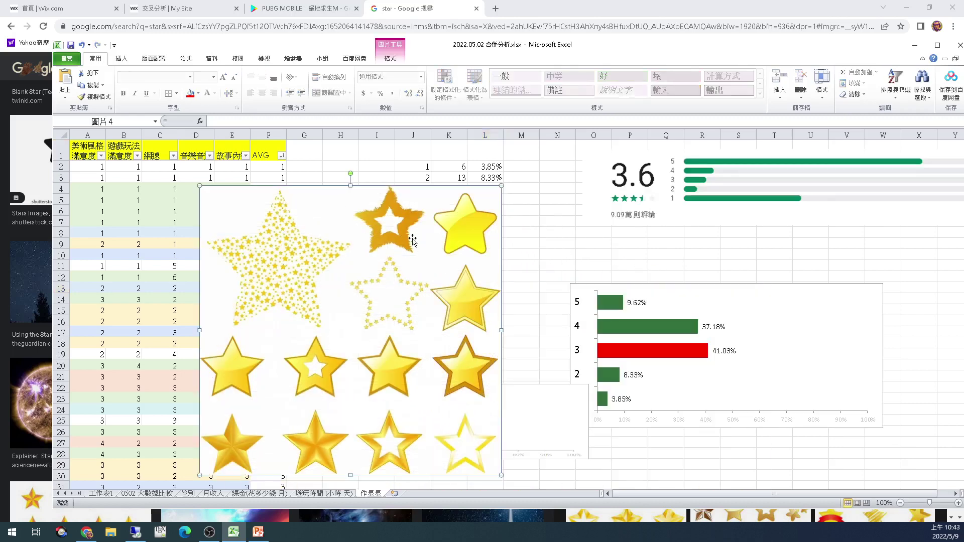
drag(481, 199, 538, 201)
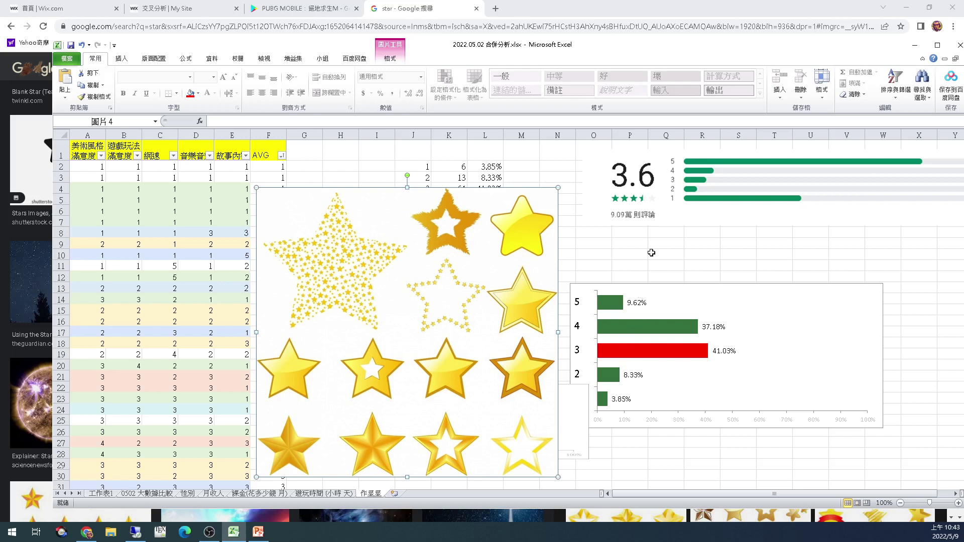
- Fill the whole data series of the bar chart with the dark green from the recently used colours
click(664, 329)
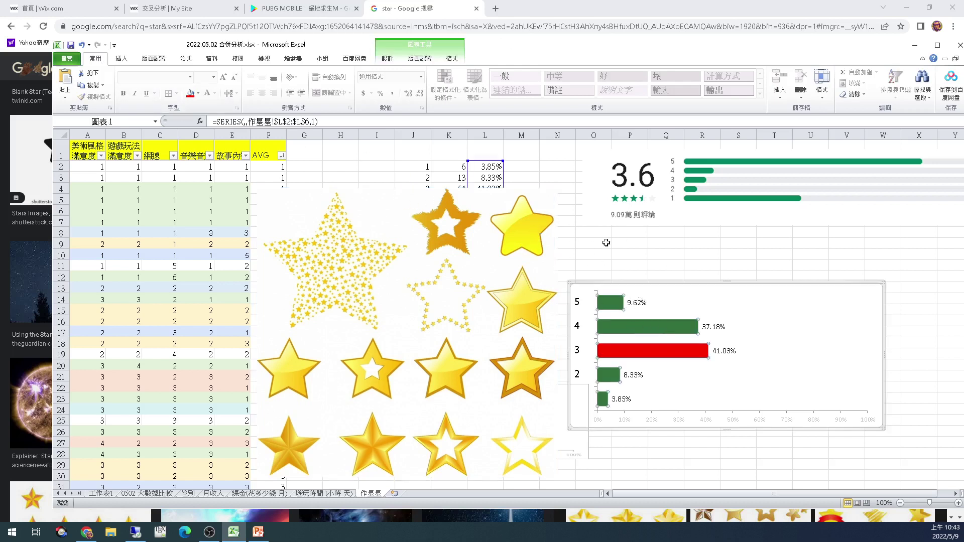
mouse_move(611, 307)
click(199, 94)
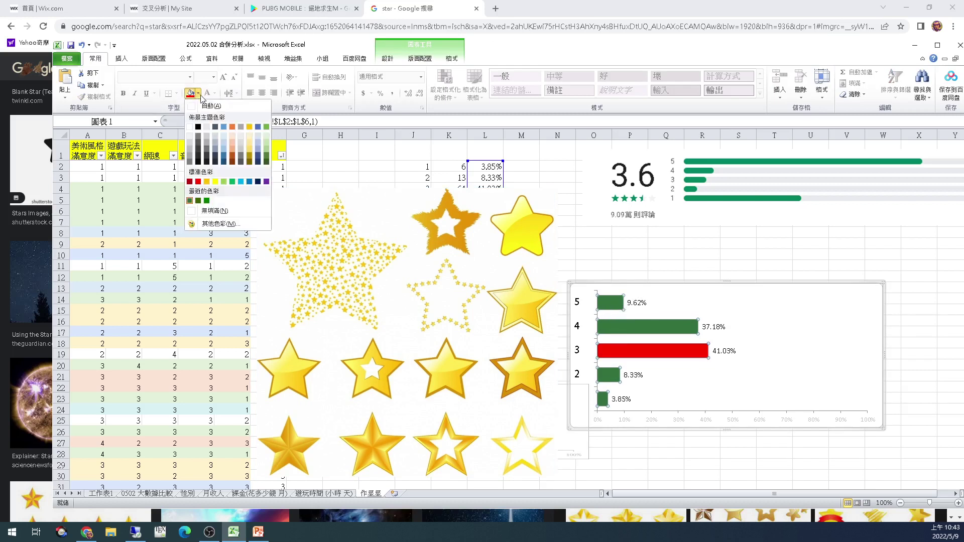
click(221, 224)
click(239, 212)
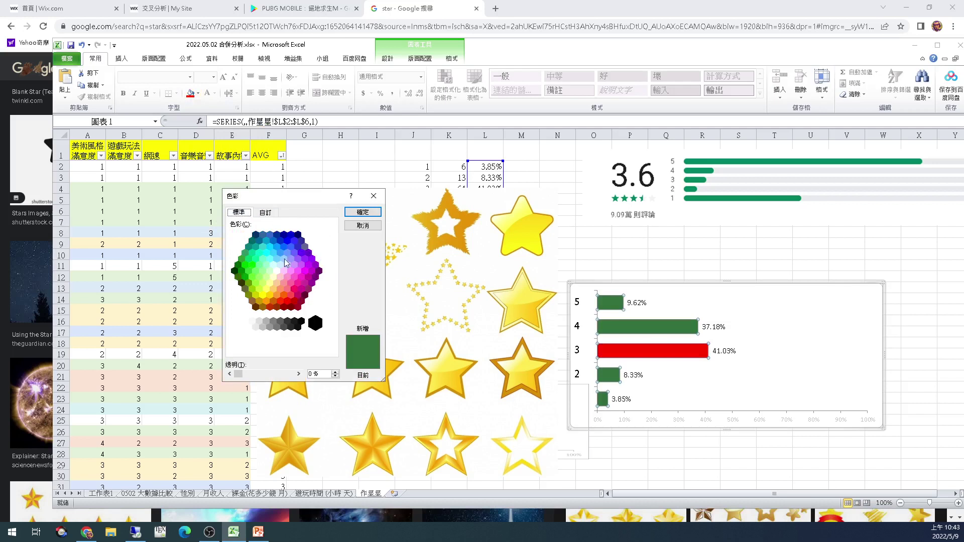
click(362, 226)
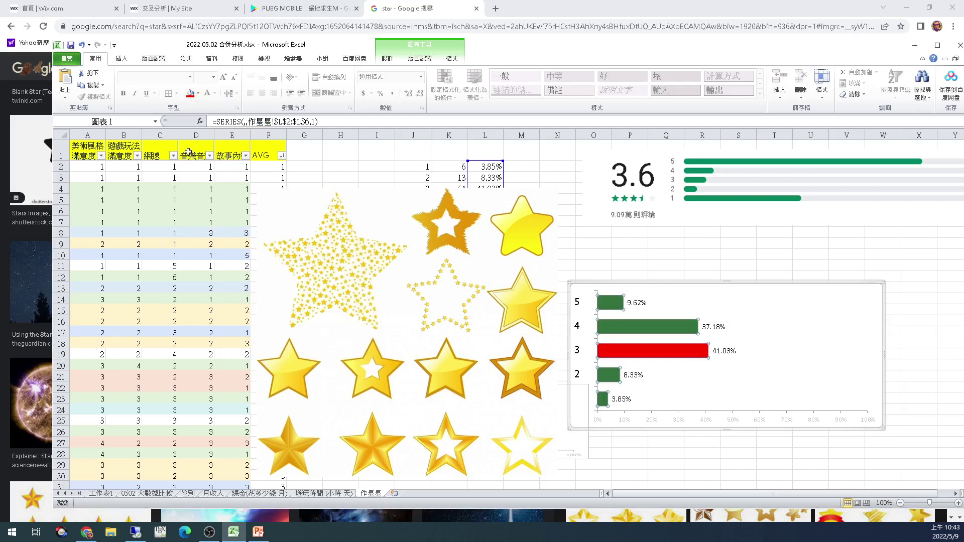
click(199, 93)
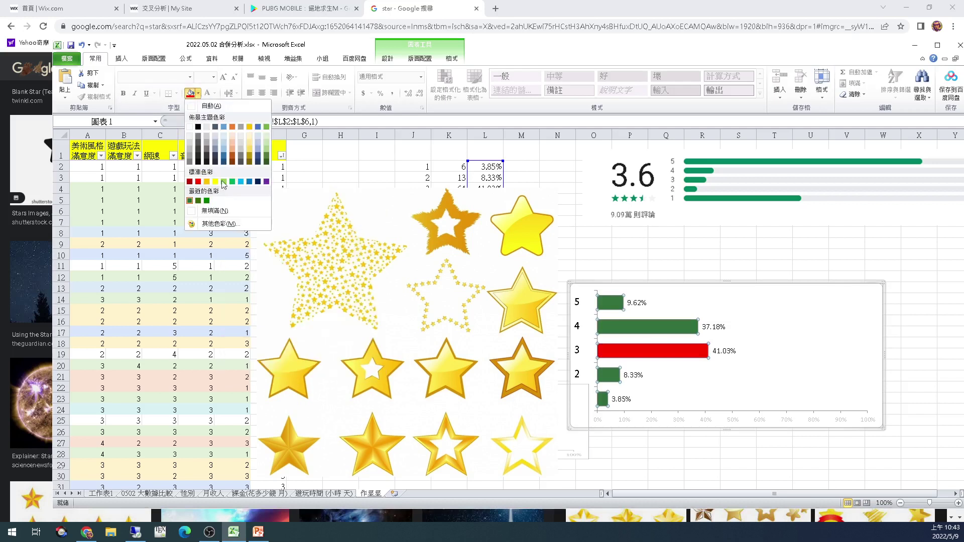
click(198, 201)
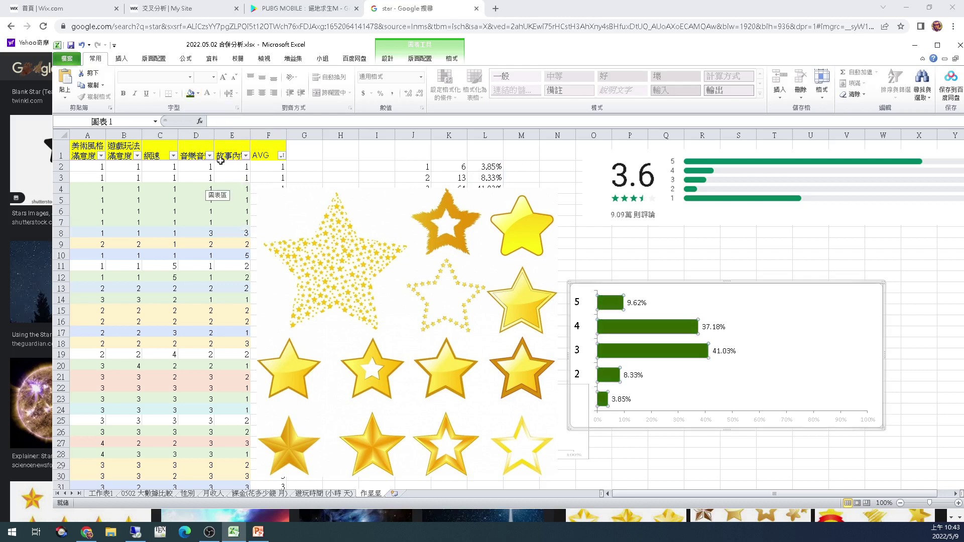
click(198, 93)
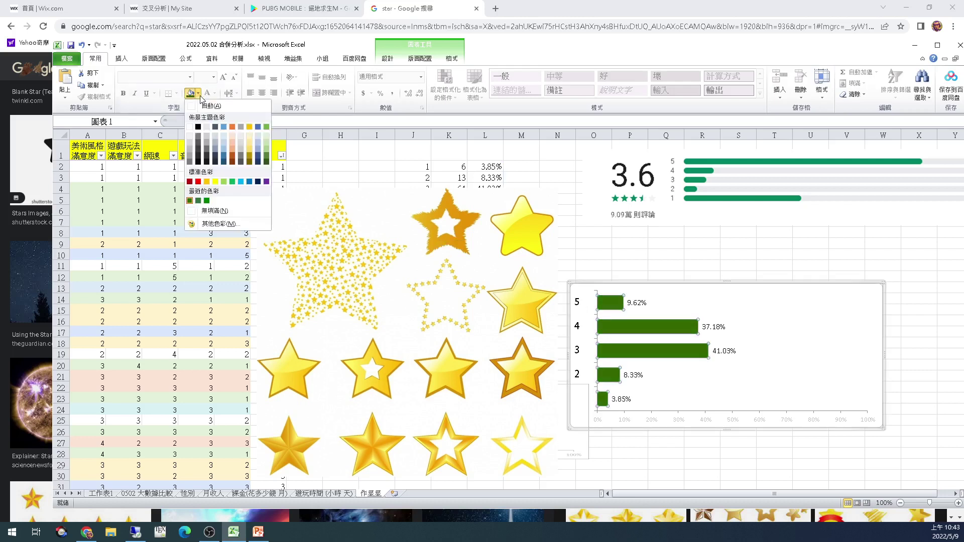
click(213, 224)
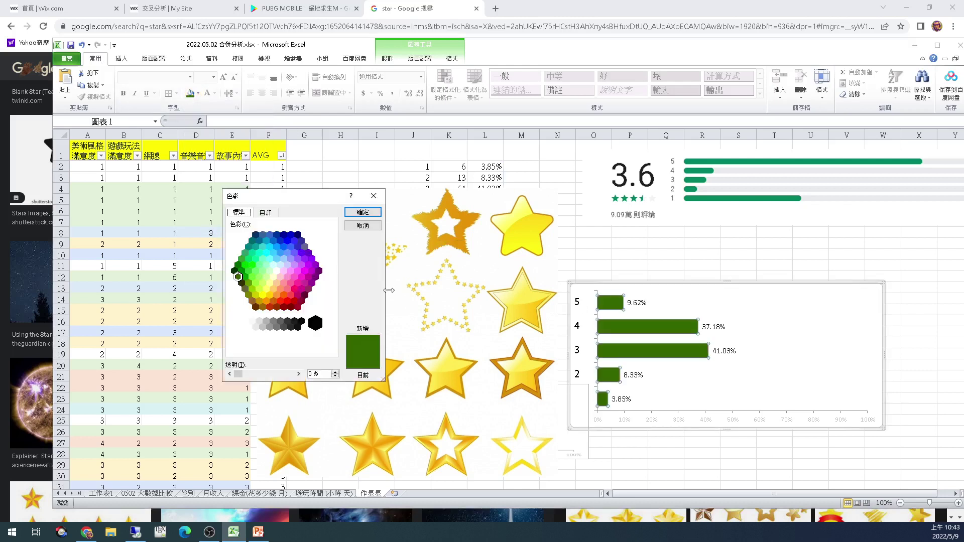
click(273, 214)
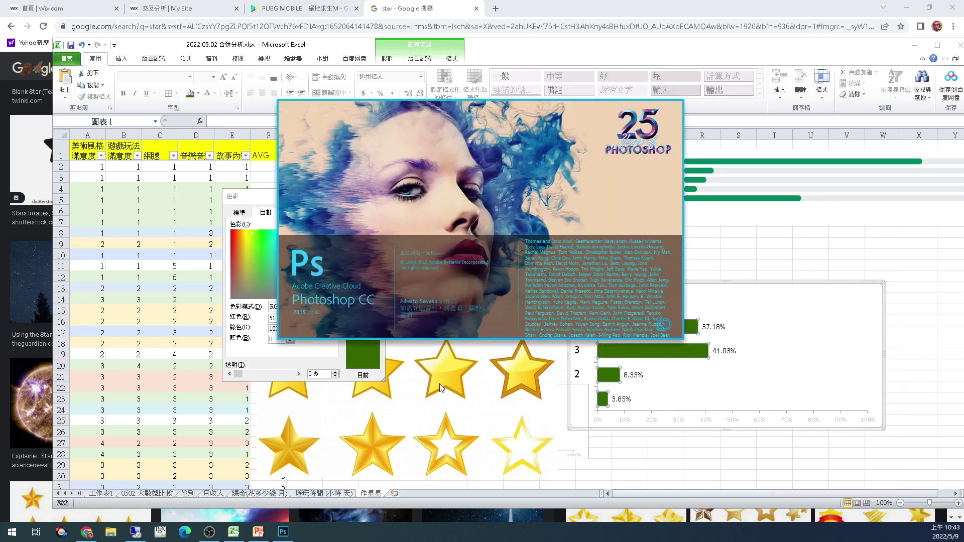
key(alt+Tab)
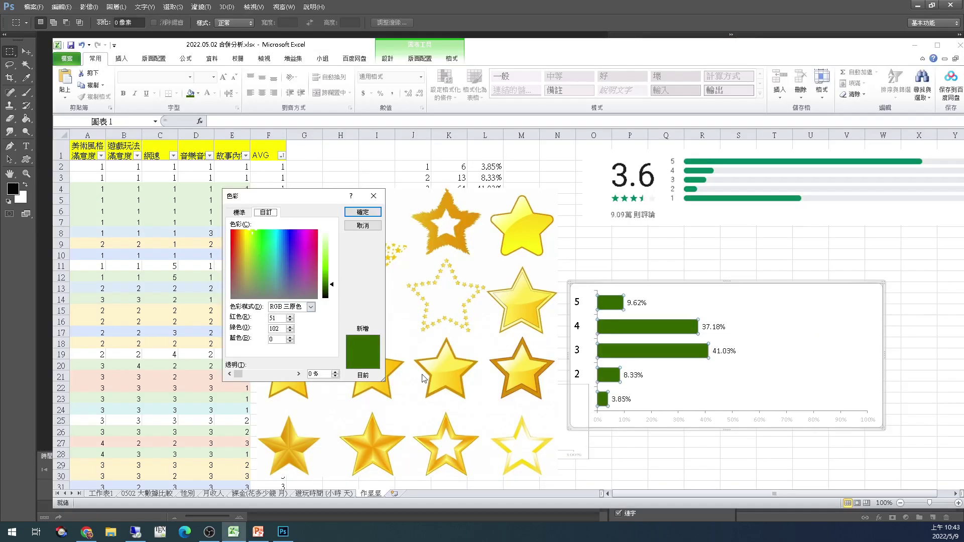
click(368, 227)
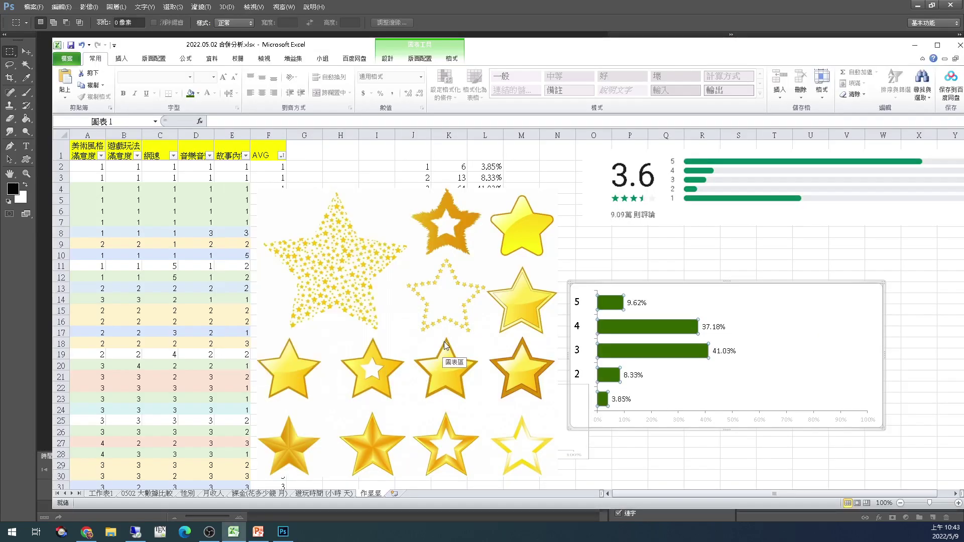
- Take a screen capture, switch to Photoshop and create a new blank document with the proposed settings
key(super+shift+s)
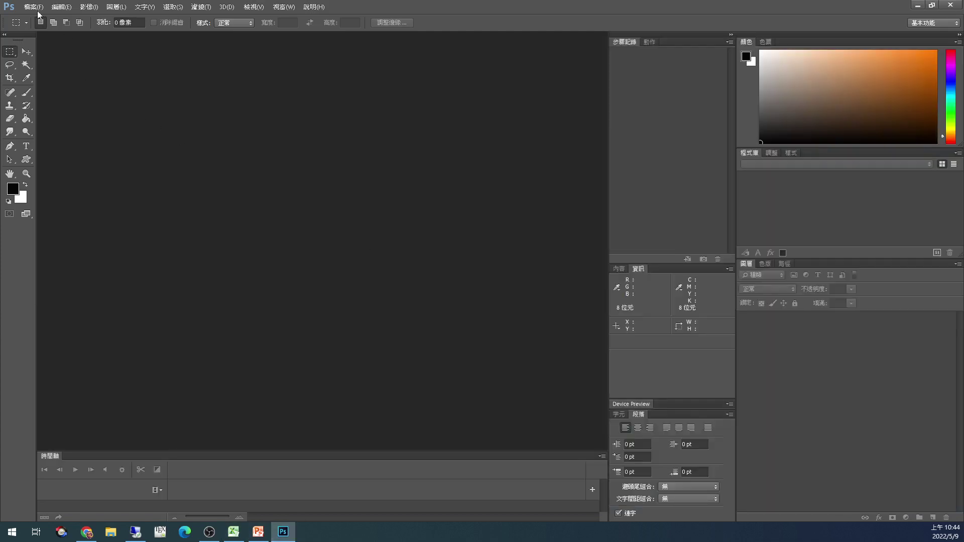
click(34, 7)
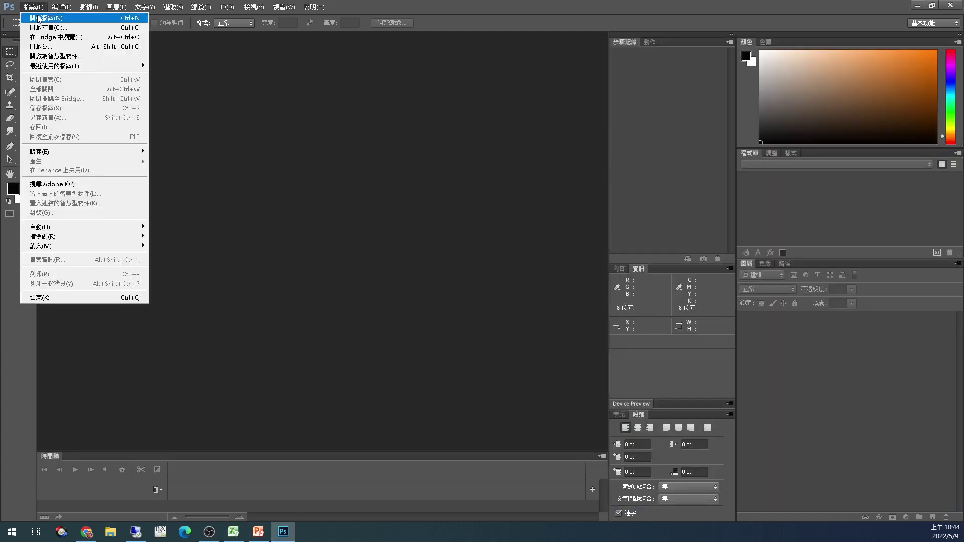
click(190, 95)
key(ctrl+n)
key(Return)
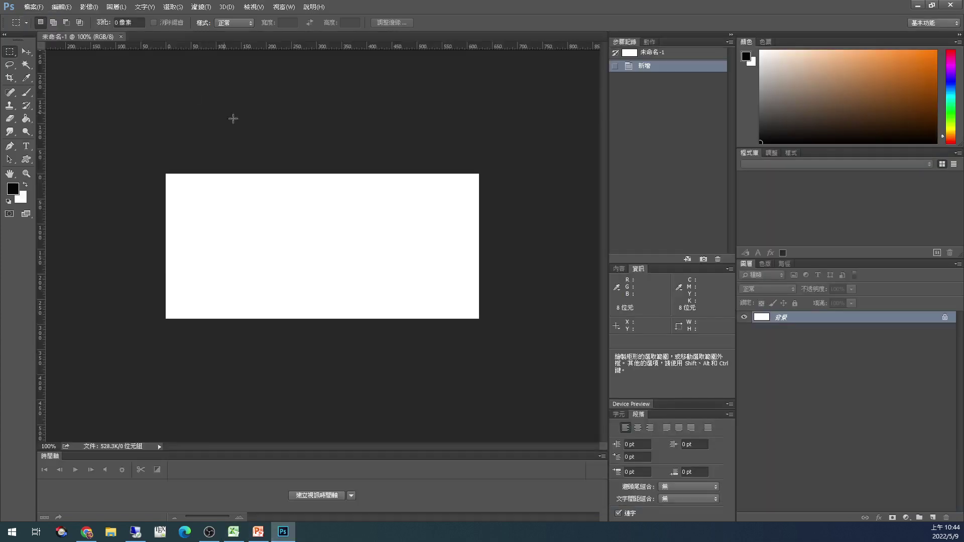
- Copy the star icons picture from the Excel worksheet, return to Photoshop and close the blank document
key(ctrl+v)
key(ctrl+z)
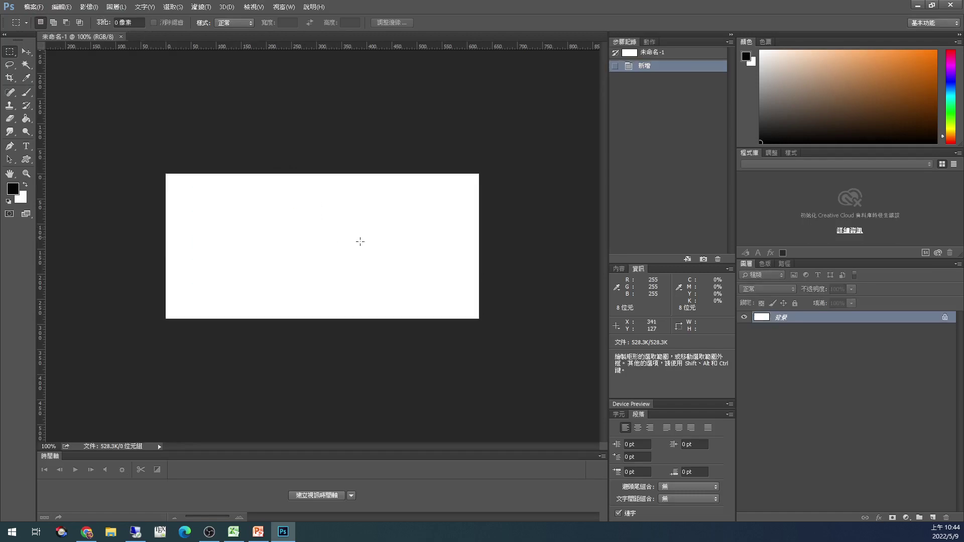
key(alt+Tab)
click(493, 344)
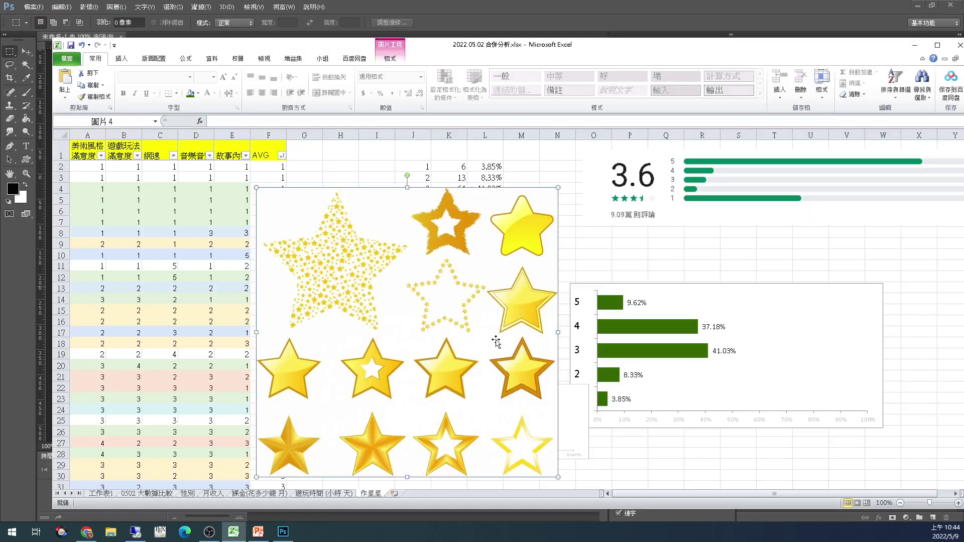
key(alt+Tab)
key(ctrl+w)
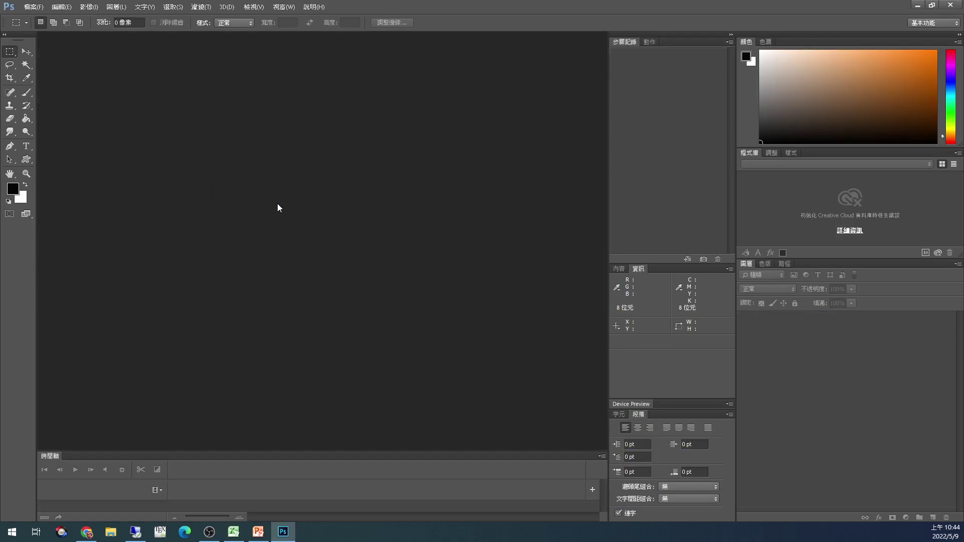
- Create a new document with the proposed settings and paste the copied star icons picture into it
click(33, 7)
click(40, 18)
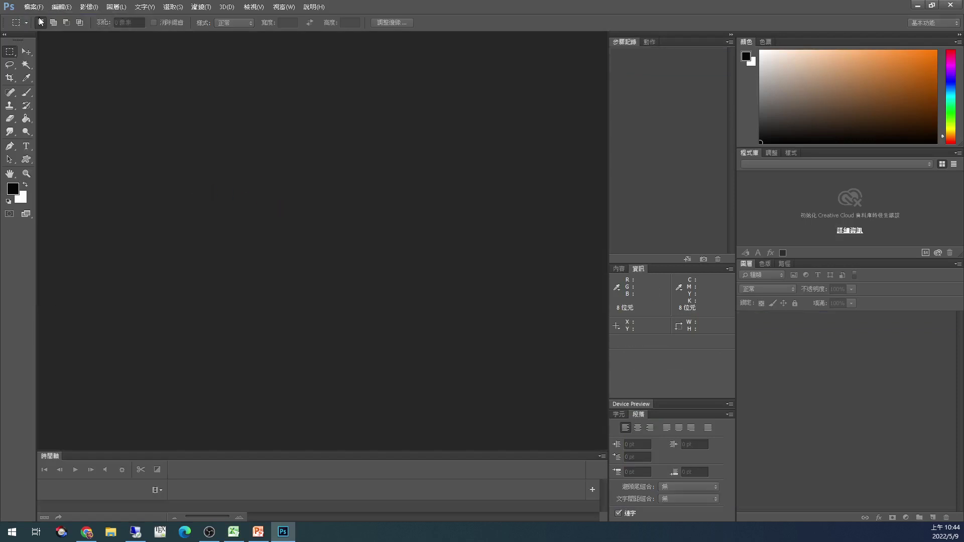
key(Return)
key(ctrl+v)
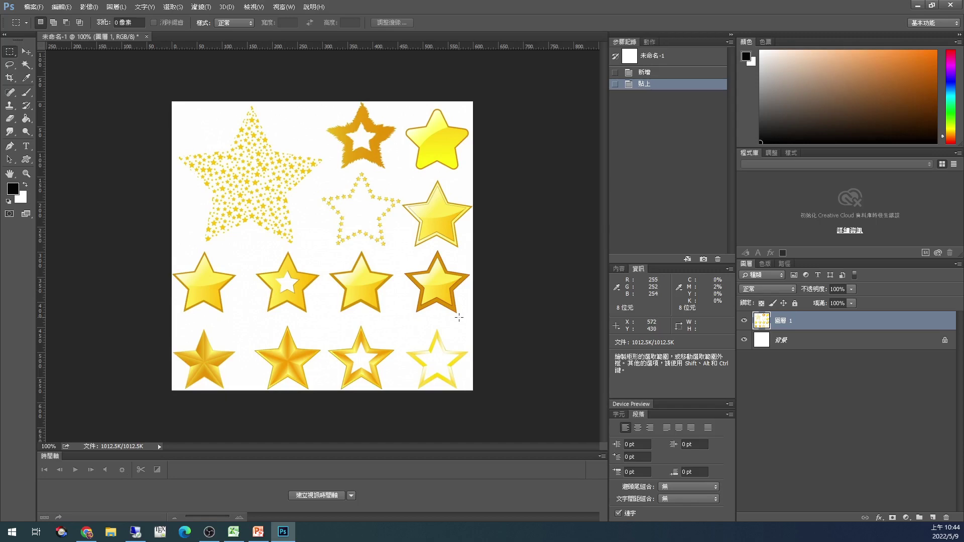
key(alt+Tab)
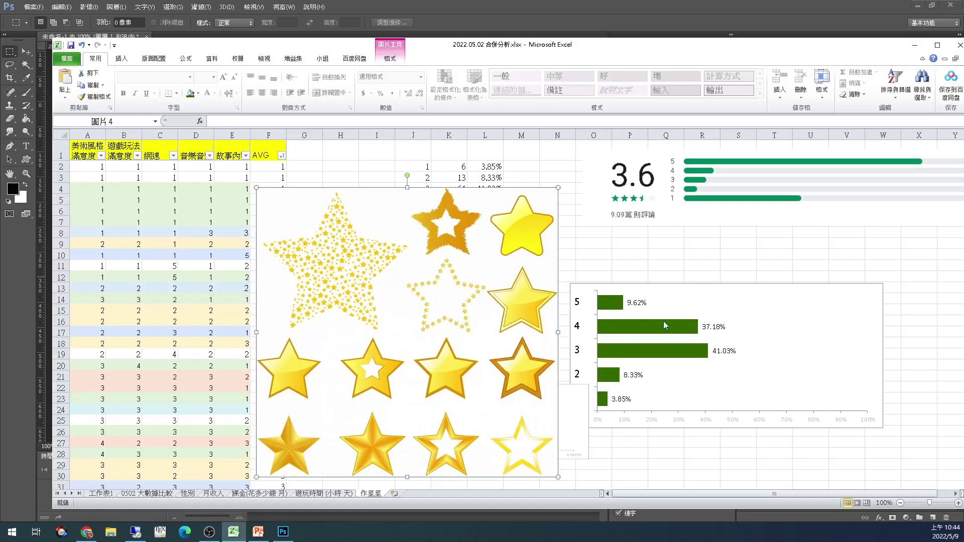
click(595, 254)
drag(551, 265, 531, 227)
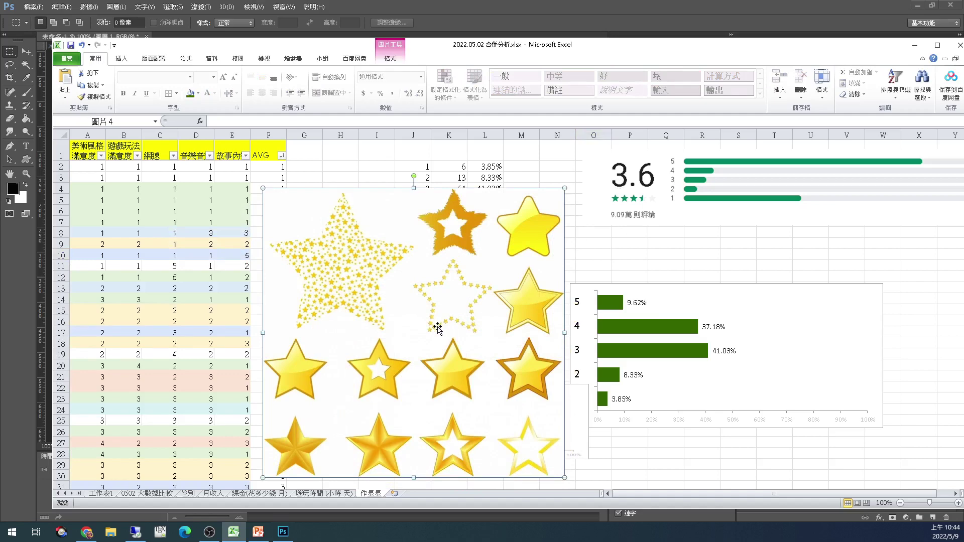
key(alt+Tab)
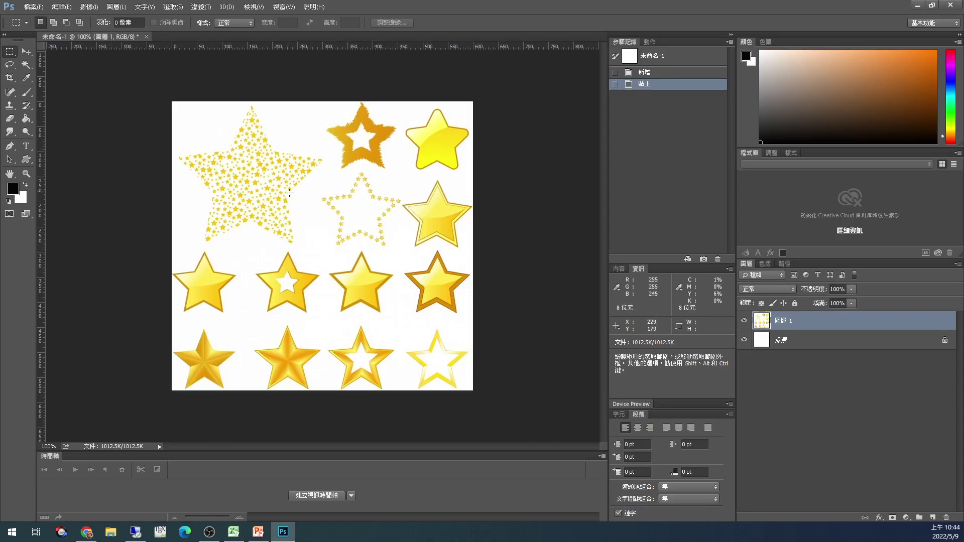
key(c)
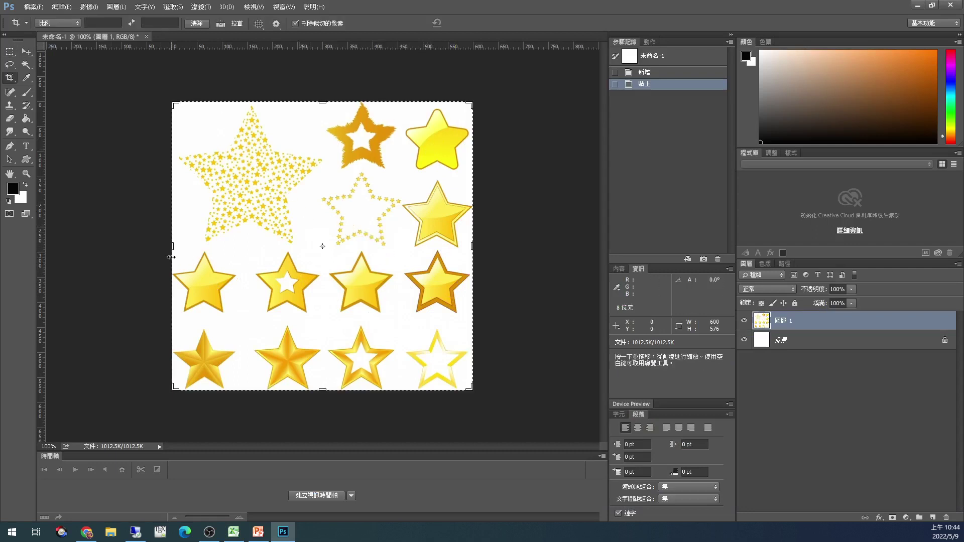
drag(171, 247, 171, 246)
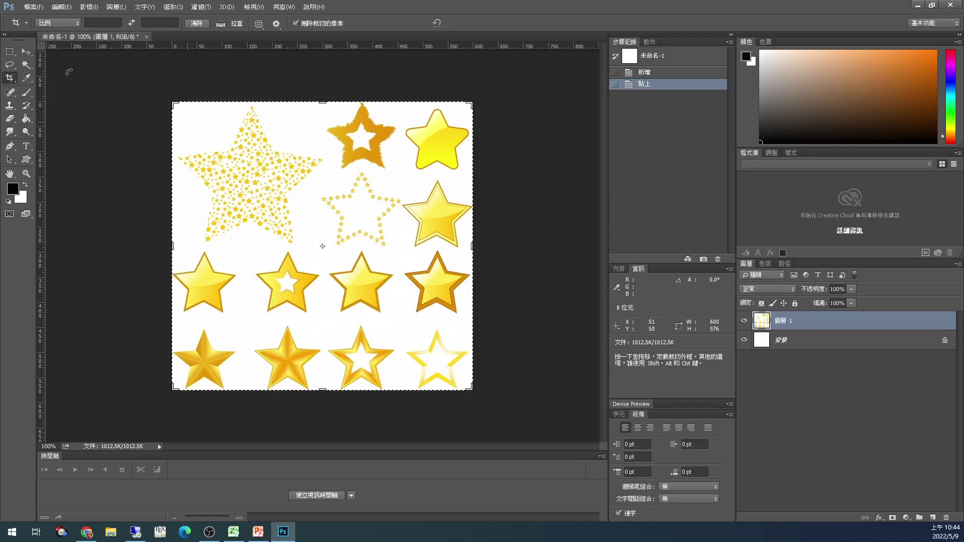
click(26, 51)
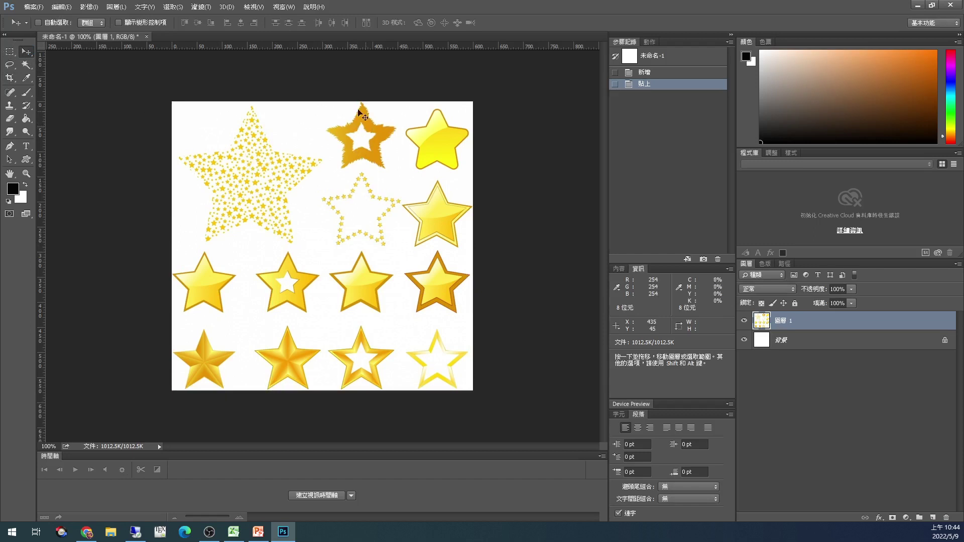
- Select the rounded yellow star in the picture's upper-right corner with a rectangular marquee and copy it to a new layer
key(m)
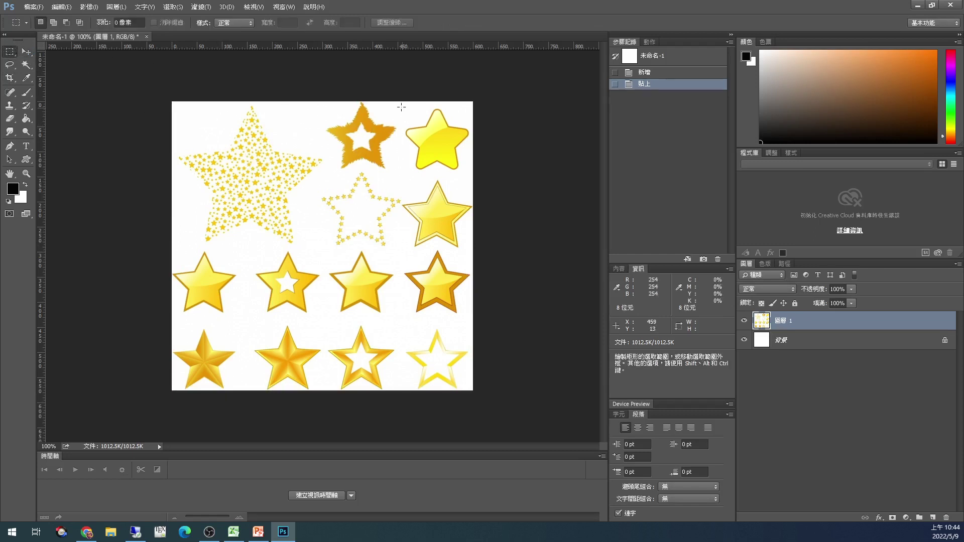
drag(402, 107, 471, 179)
key(ctrl+j)
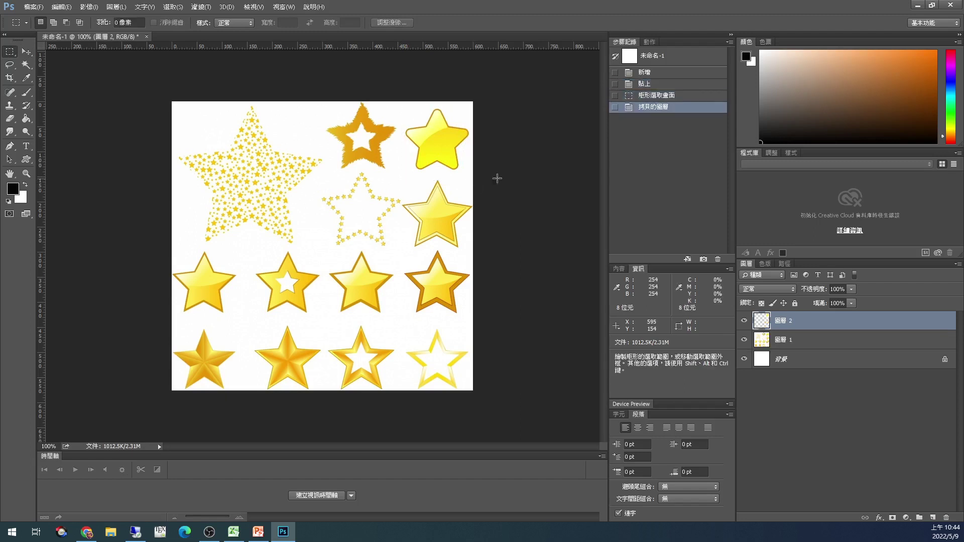
- Unlock the background layer and hide both it and the star icons layer, leaving only the single star shown
click(744, 339)
click(749, 363)
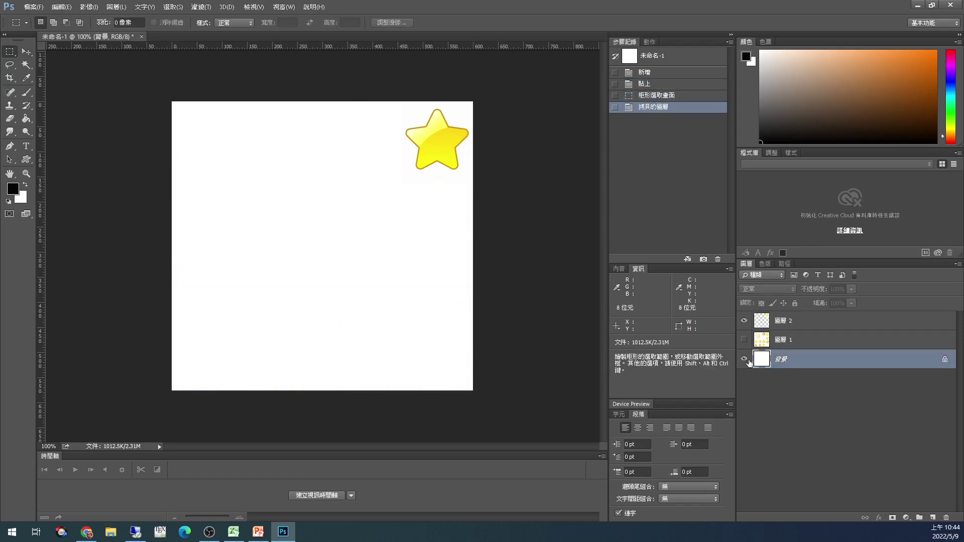
click(945, 359)
click(808, 329)
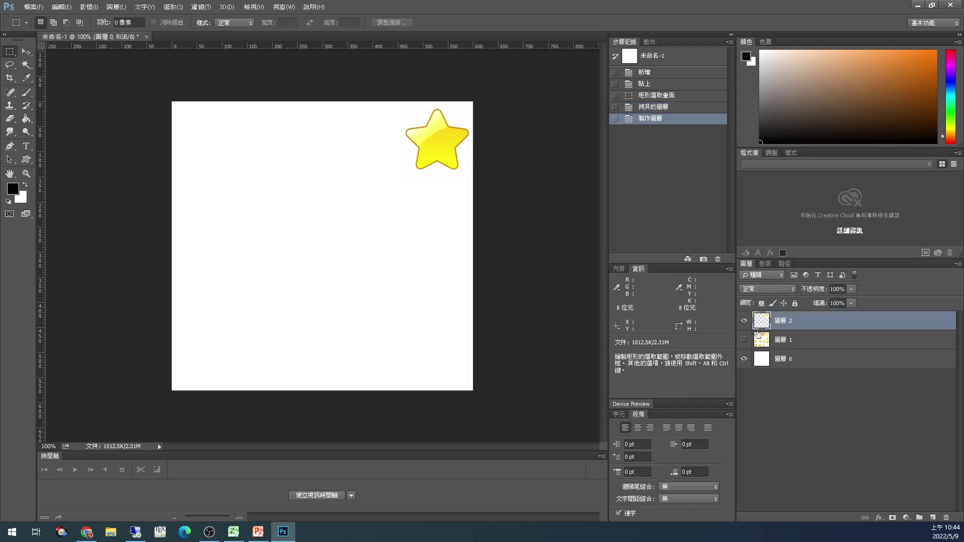
click(745, 360)
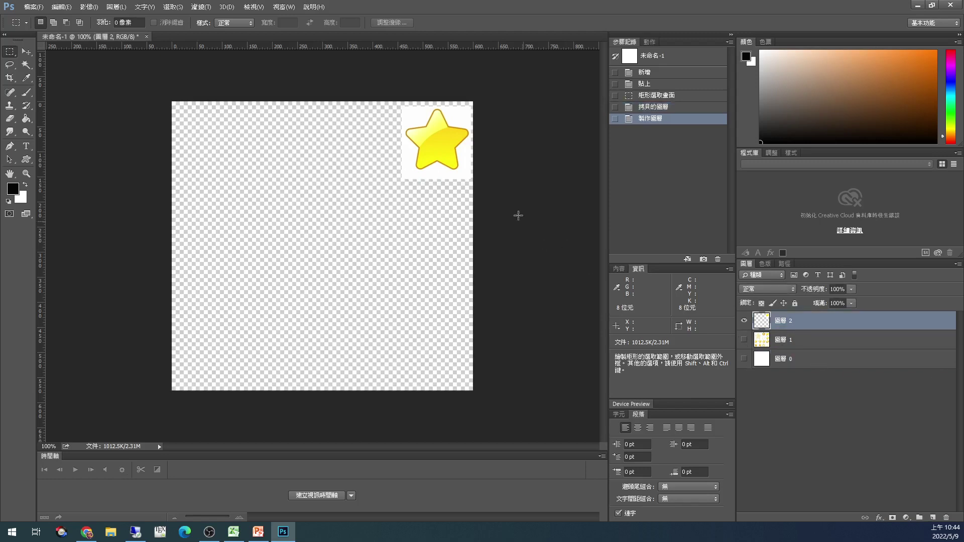
- Select the white area around the star with the Magic Wand, delete it and deselect
click(27, 65)
click(394, 132)
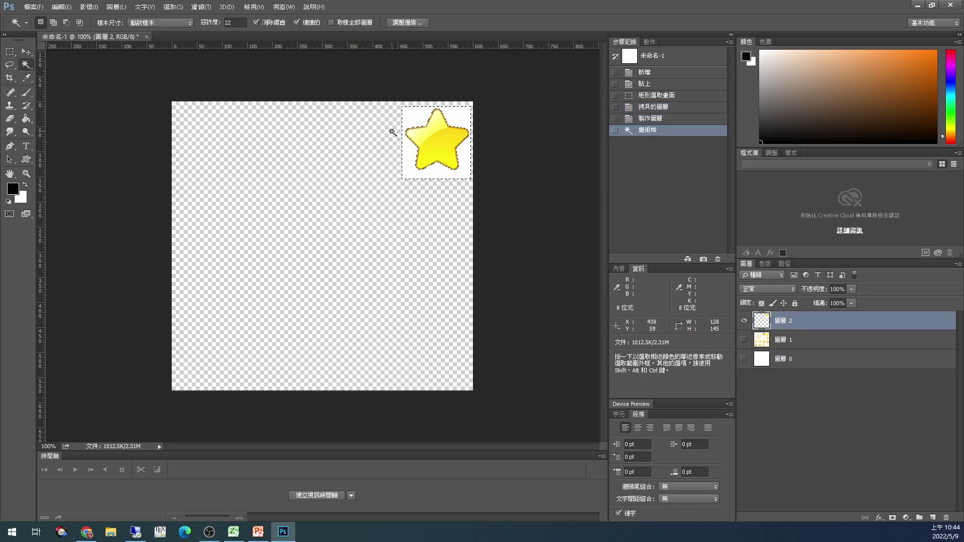
key(Delete)
key(ctrl+d)
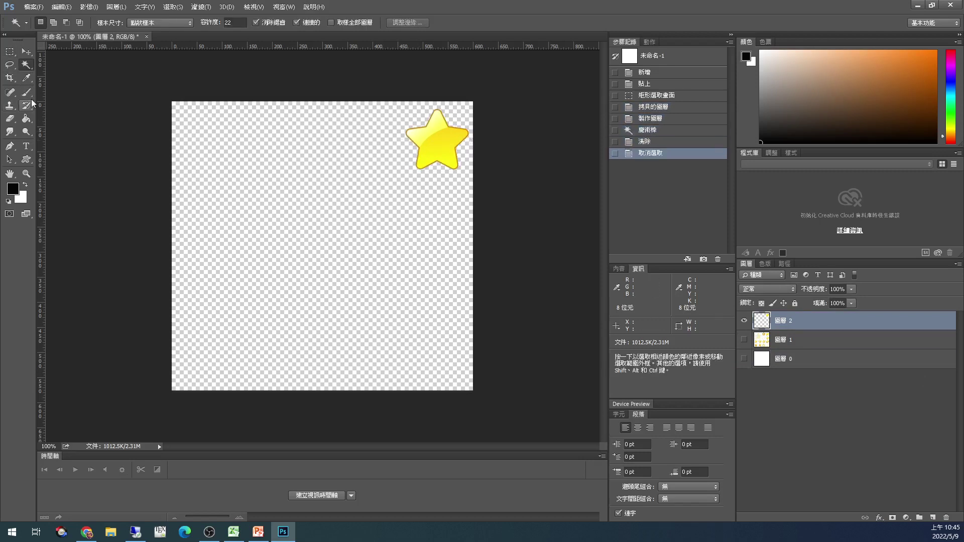
- Move the star toward the canvas's left side and duplicate its layer to form an evenly spaced row of three stars
click(26, 51)
drag(418, 153, 360, 189)
key(ctrl+j)
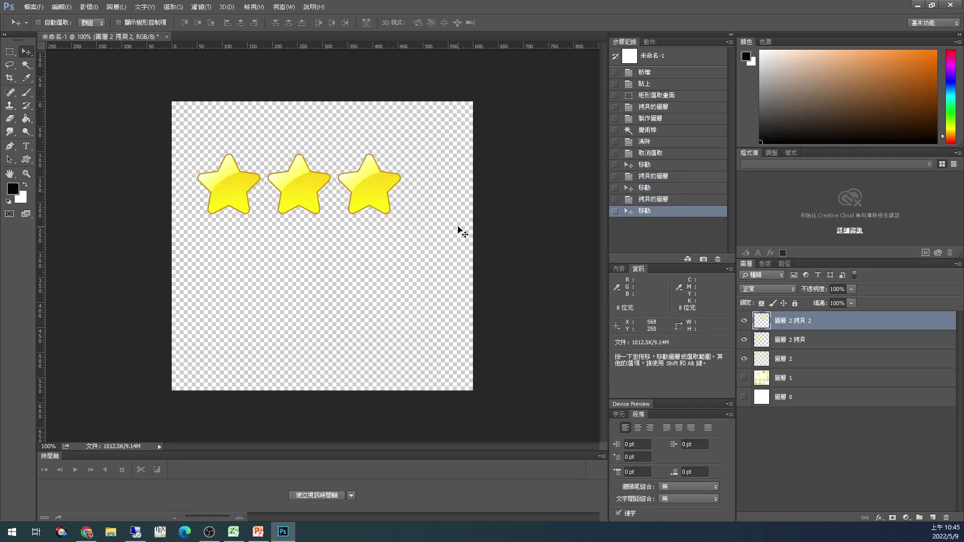
- Extend the canvas on its right side to about 875 pixels wide with the Crop tool
key(c)
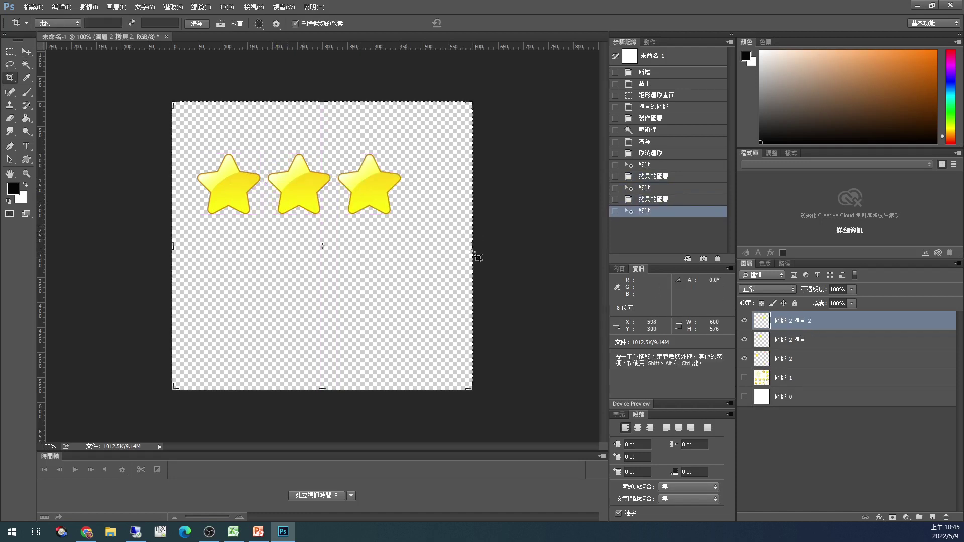
drag(473, 249, 541, 248)
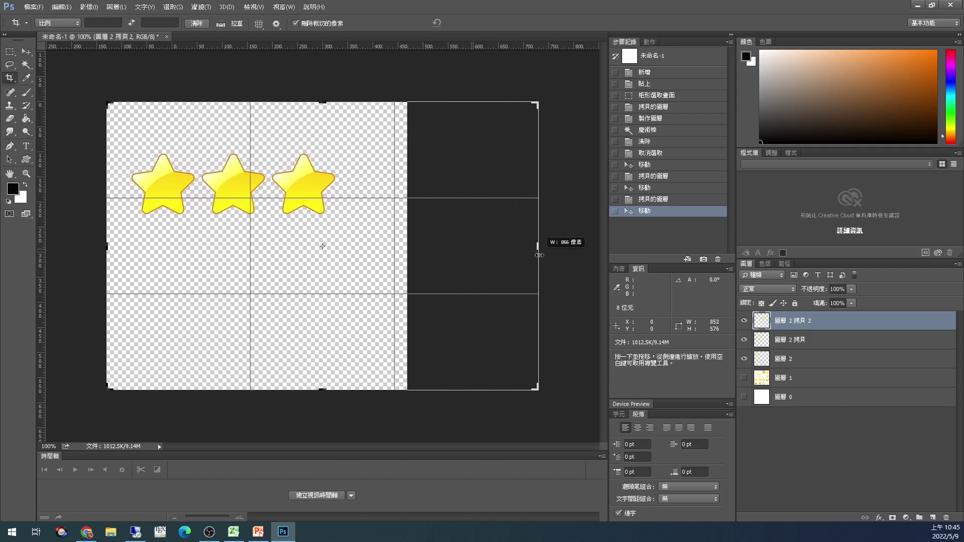
key(Return)
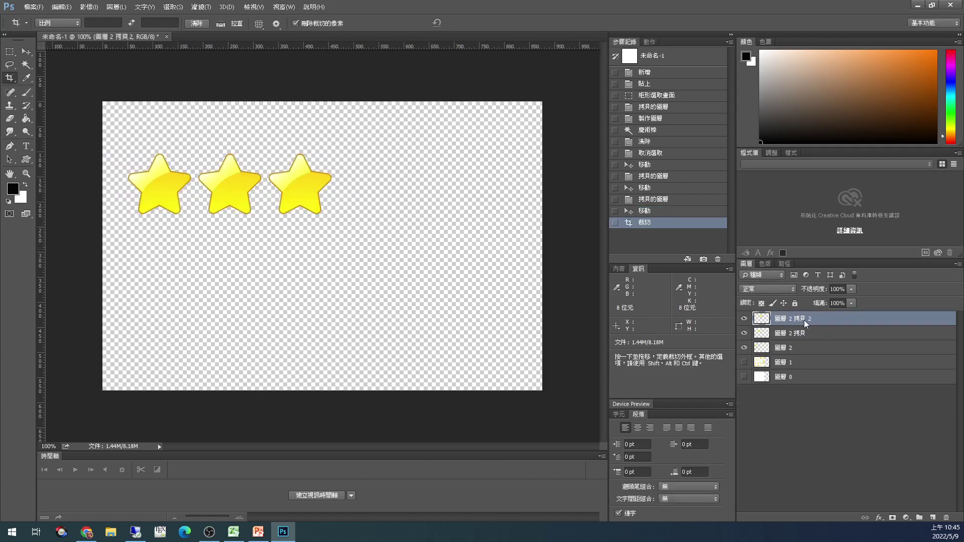
- Duplicate the star layer twice more and move the copies to the right, completing a row of five stars
key(ctrl+j)
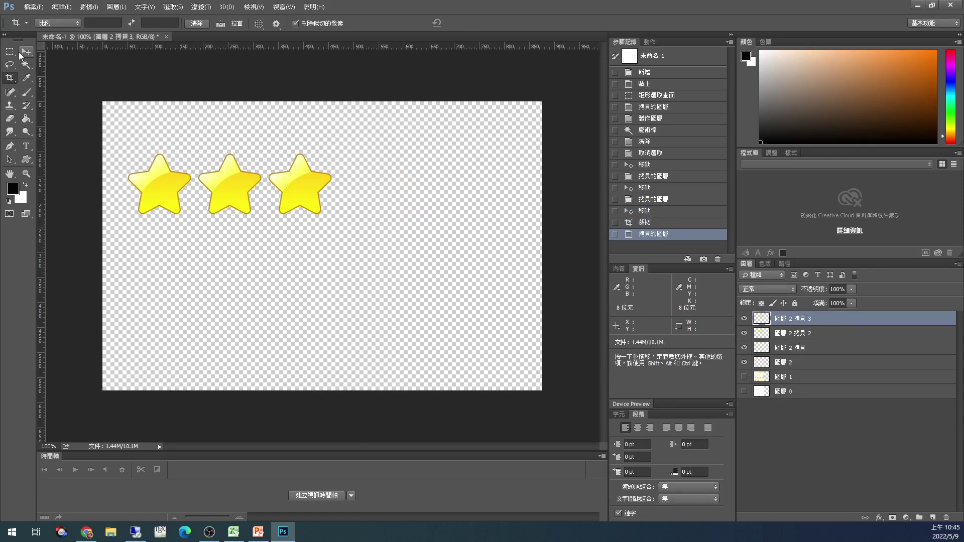
click(25, 52)
drag(300, 196, 368, 191)
key(ctrl+j)
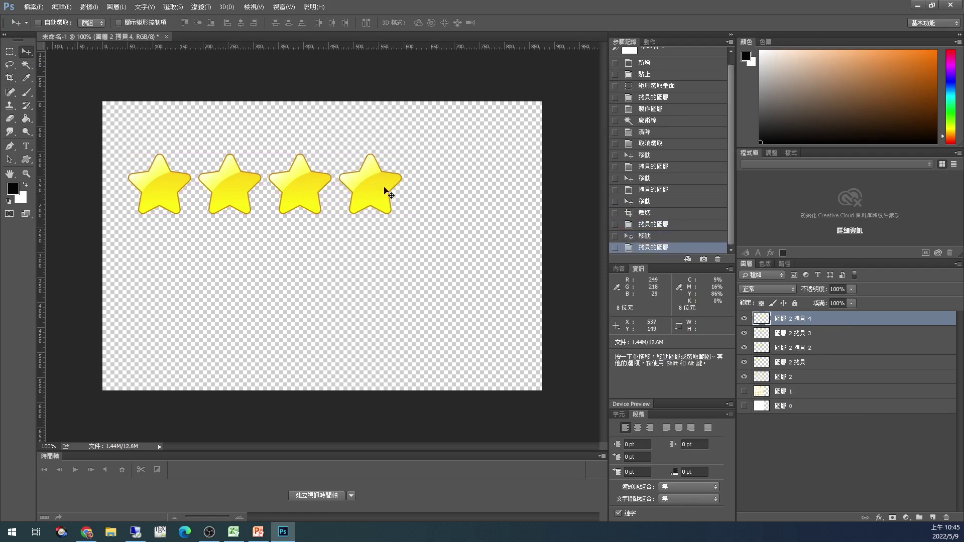
drag(384, 193, 455, 193)
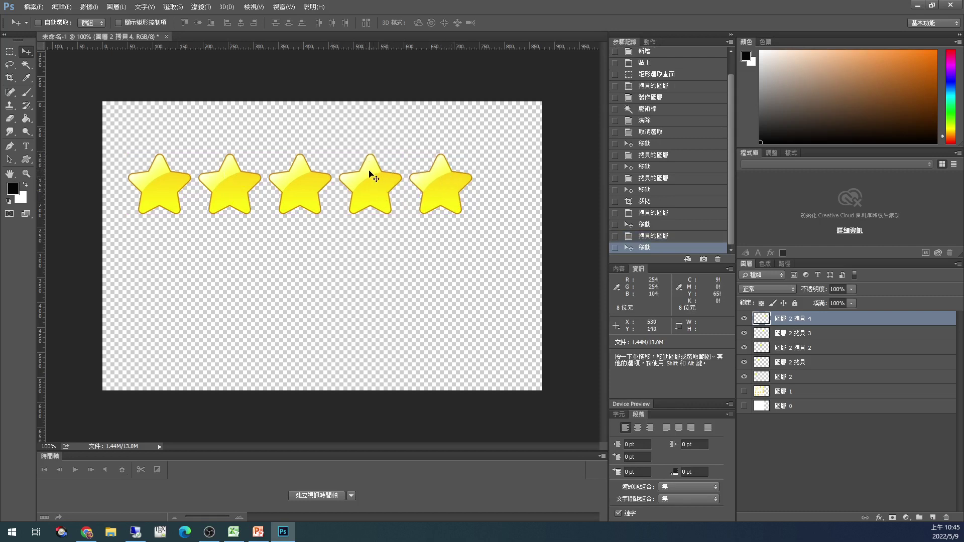
- Try to hollow out the fifth star by deleting its lower yellow fill and a band of its lighter upper area
click(31, 67)
click(441, 189)
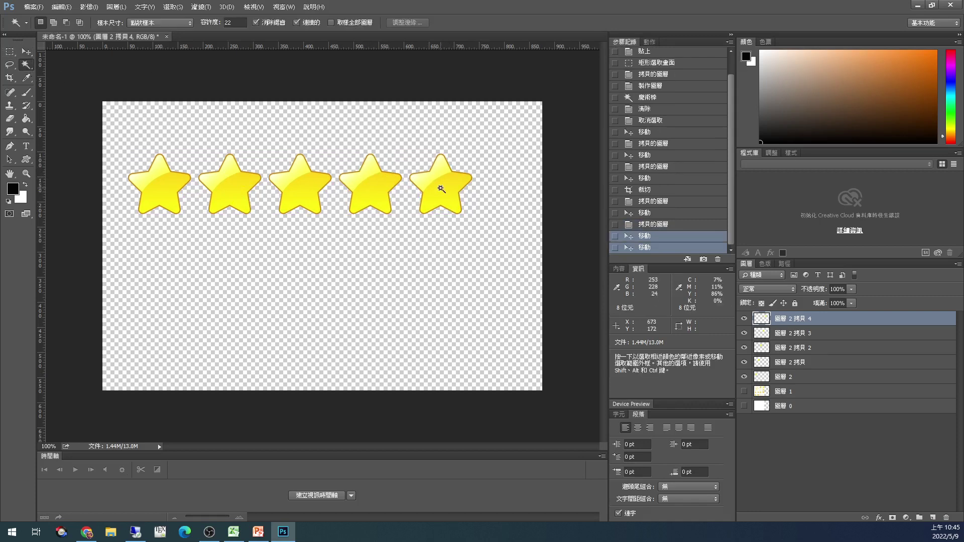
key(Delete)
click(435, 177)
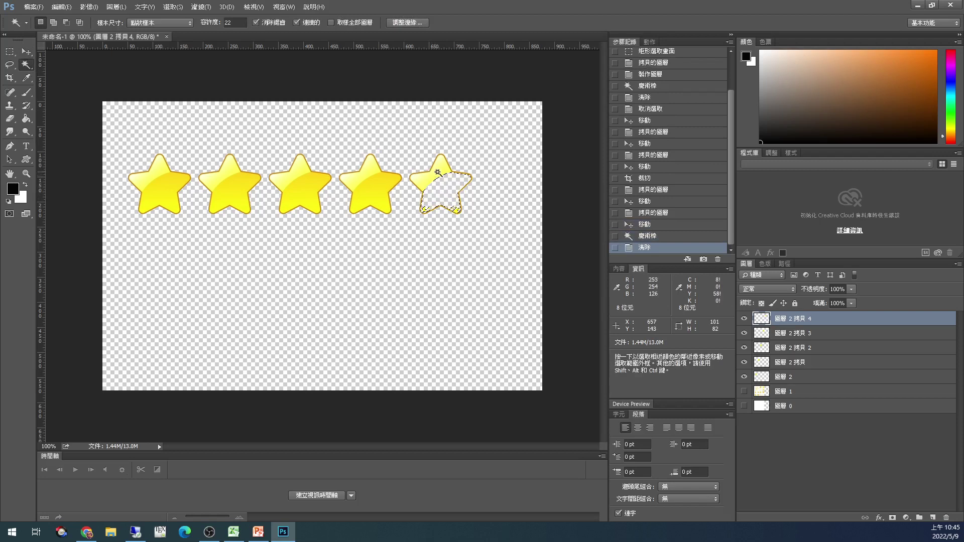
key(Delete)
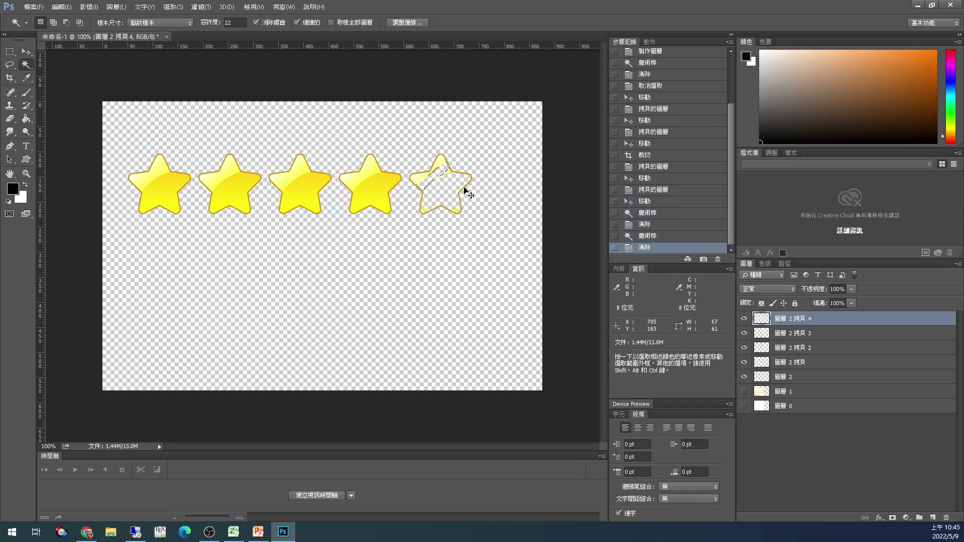
- Revert the document in the history to the first Magic Wand selection on the fifth star, undoing the deletions
key(ctrl+z)
key(ctrl+z)
click(664, 226)
click(663, 213)
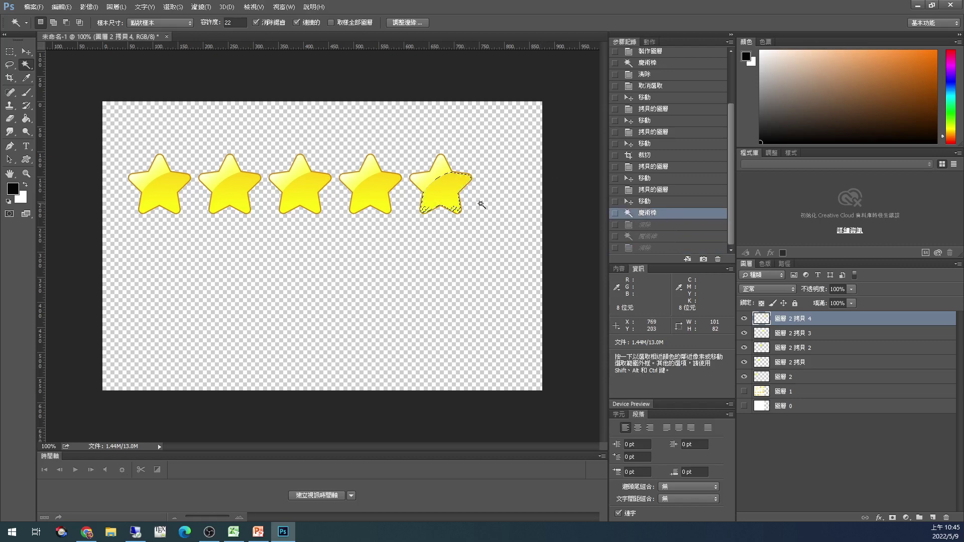
- Set the Magic Wand tolerance to 32 and clear the selection on the fifth star
scroll(478, 202, up, 4)
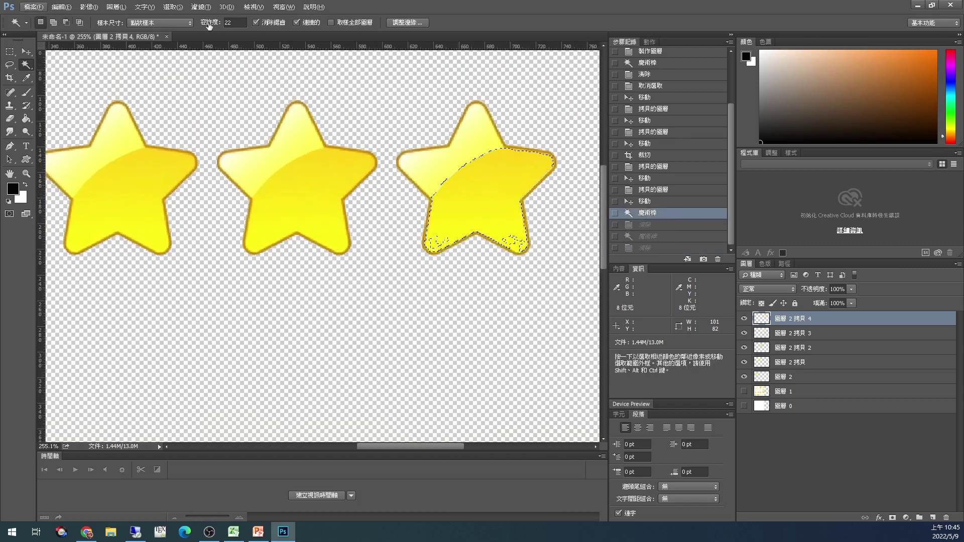
click(232, 23)
text(32)
key(ctrl+d)
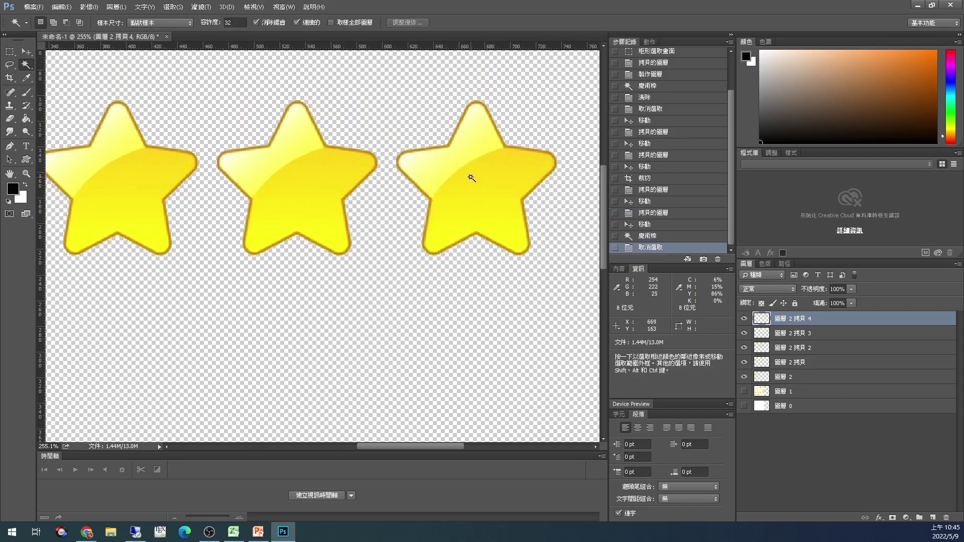
click(483, 186)
shift+click(447, 147)
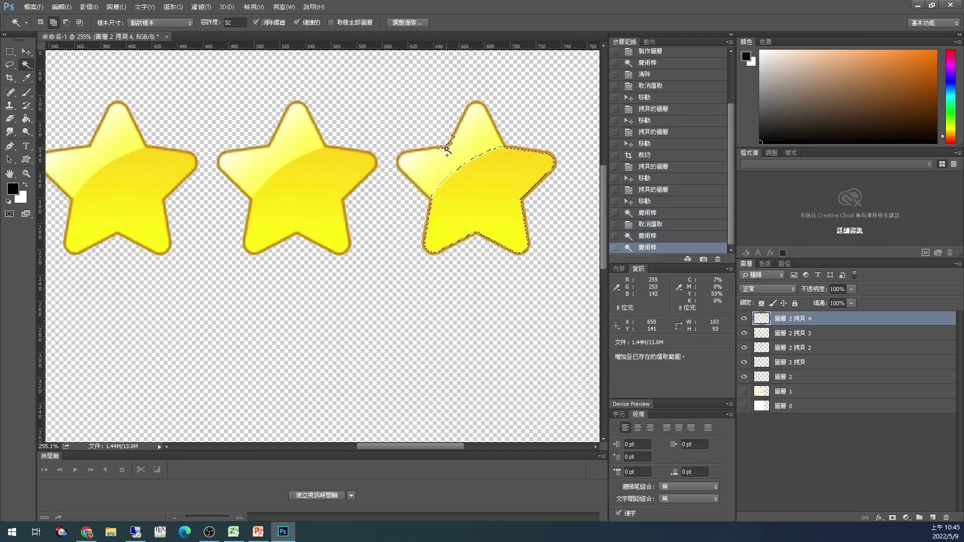
key(ctrl+d)
- Select the fifth star's darker lower yellow fill with the Magic Wand and delete it
click(474, 168)
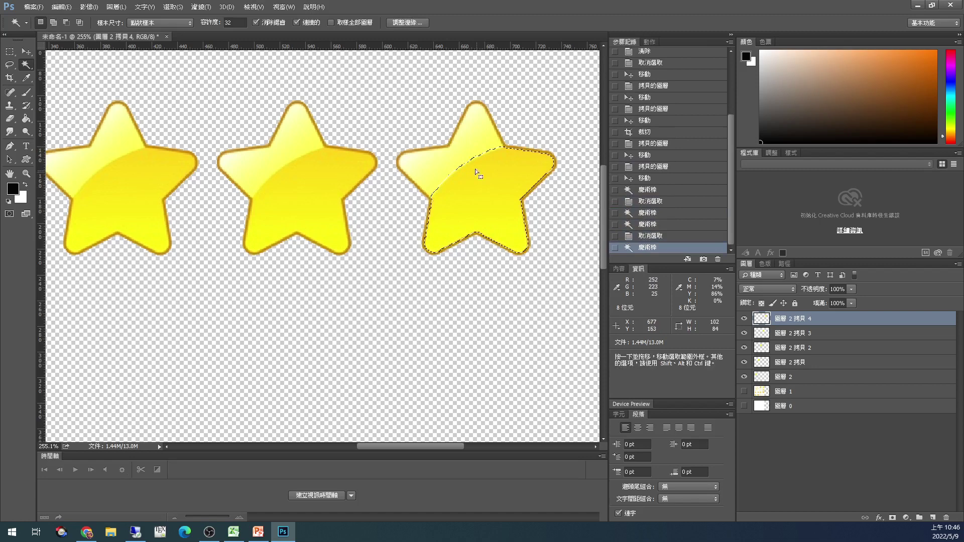
shift+click(469, 142)
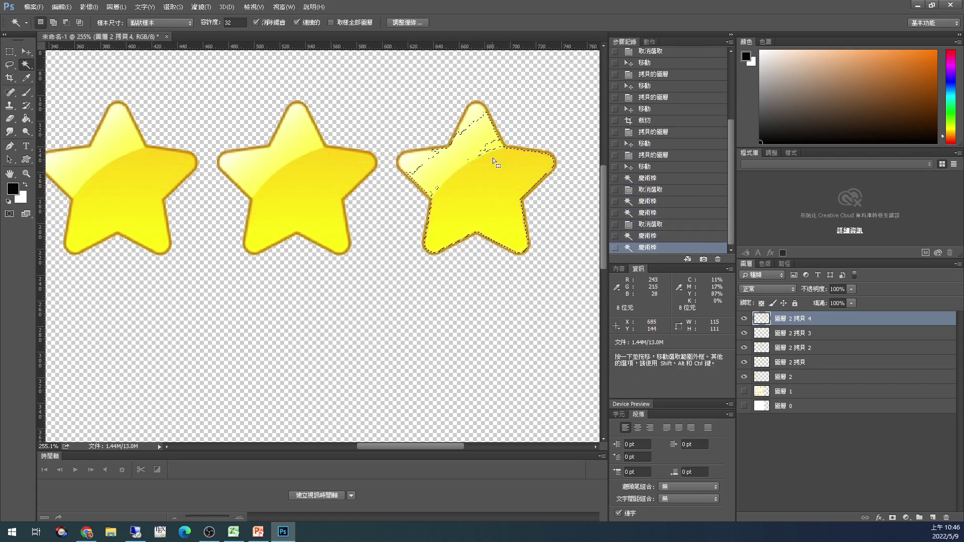
key(Delete)
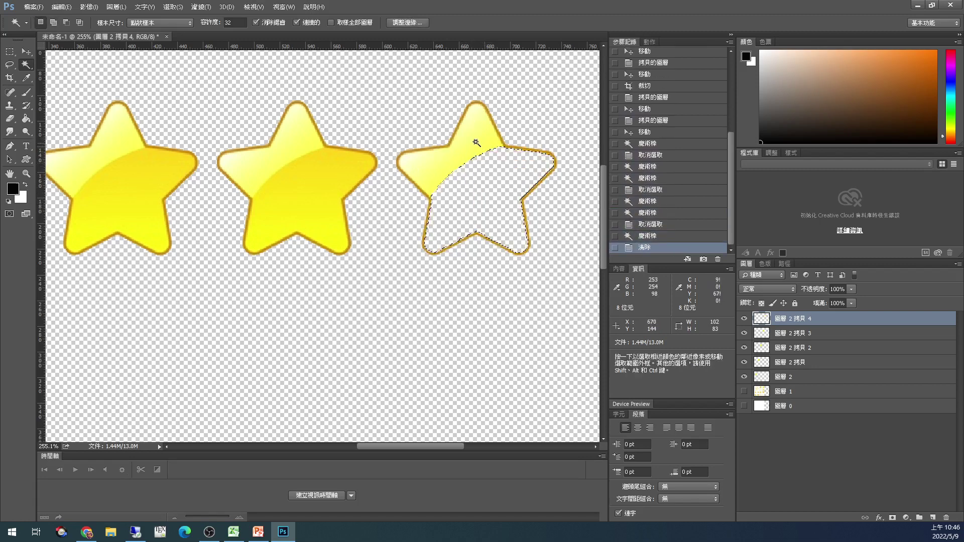
- Select the fifth star's remaining lighter upper fill with the Magic Wand, delete it and clear the selection
click(467, 142)
shift+click(414, 163)
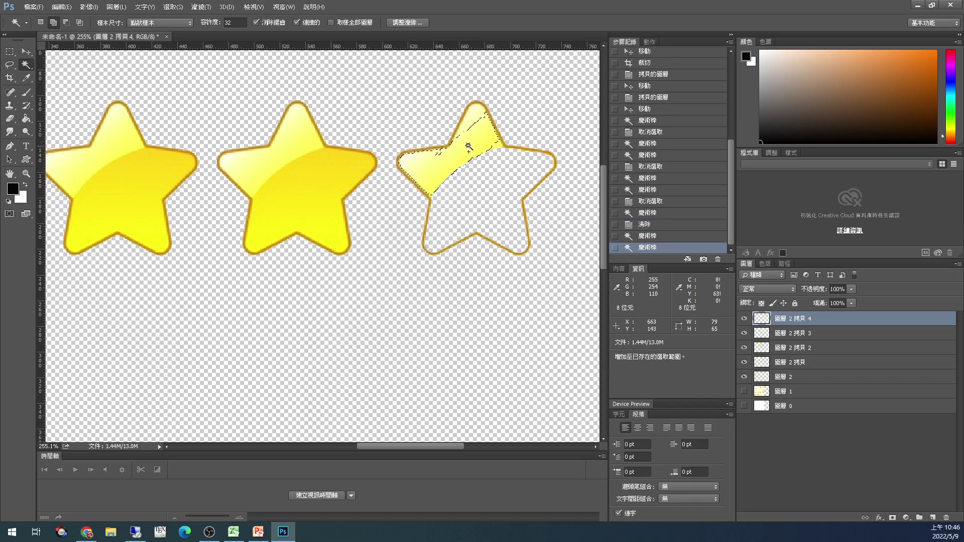
shift+click(452, 153)
key(Delete)
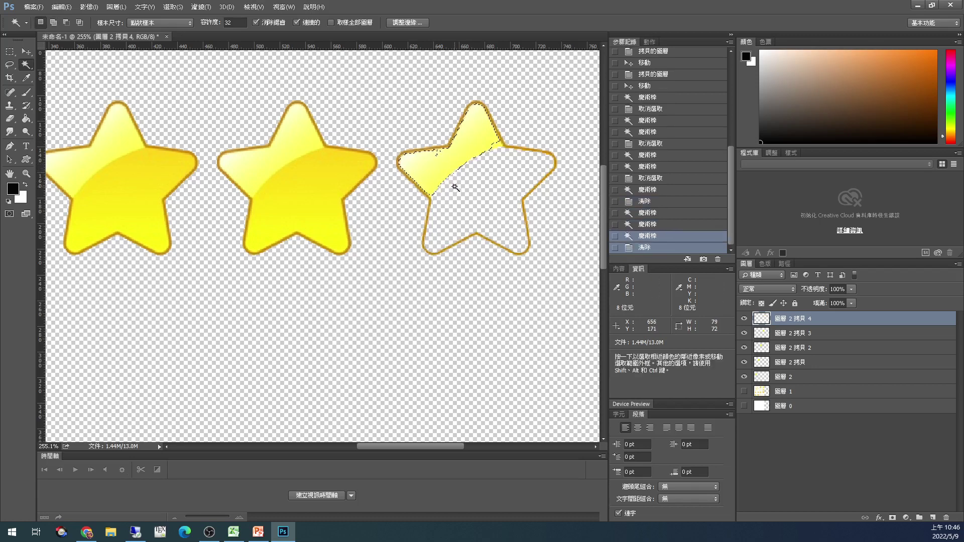
key(ctrl+d)
- Erase the leftover yellow specks and streaks inside the fifth star's outline with the Eraser tool
scroll(495, 171, up, 5)
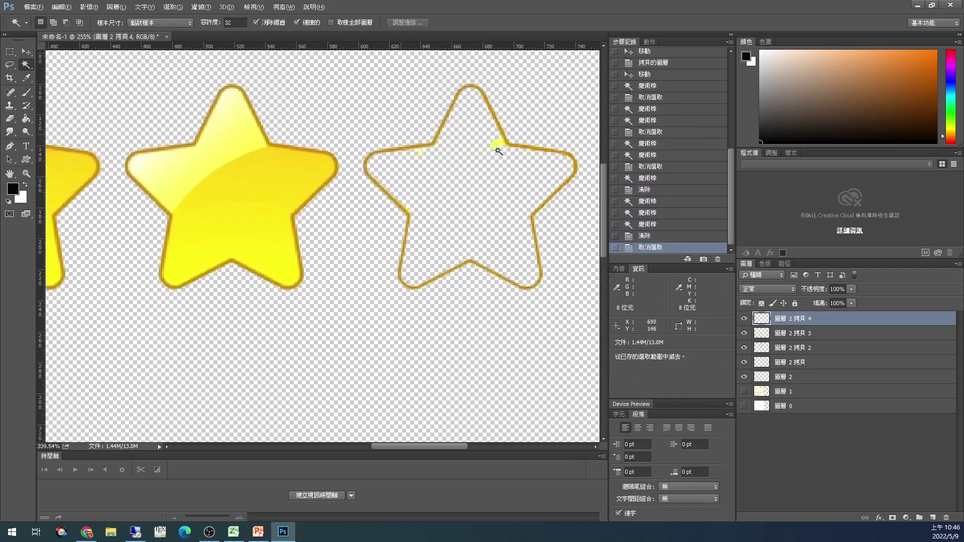
scroll(427, 173, down, 1)
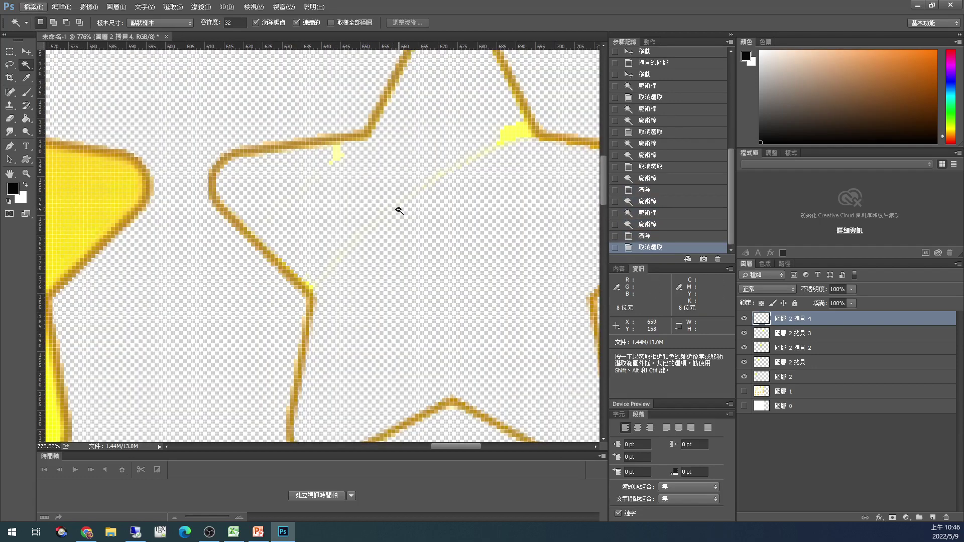
key(e)
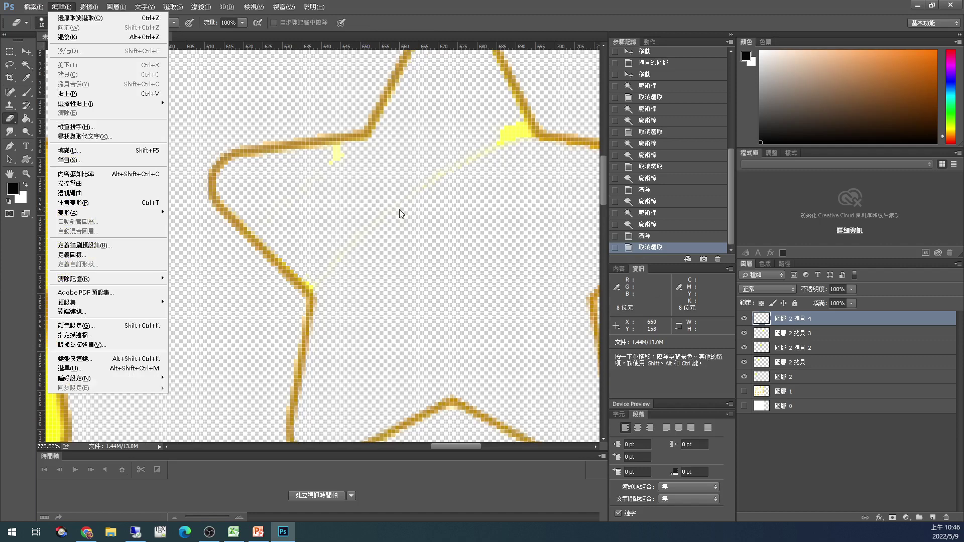
key(Escape)
key(e)
key(e)
key(Escape)
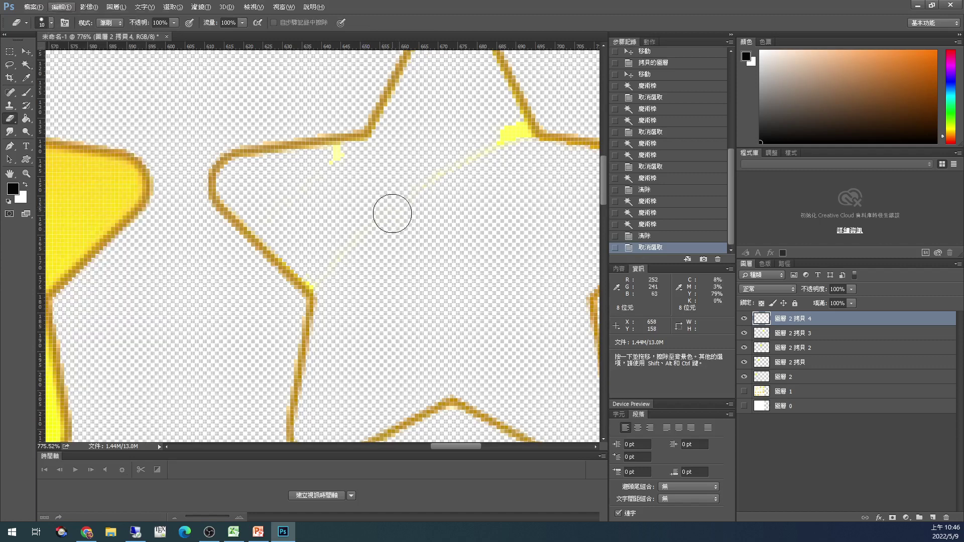
mouse_move(390, 214)
mouse_down()
mouse_move(387, 241)
mouse_move(328, 275)
mouse_up()
click(328, 274)
drag(335, 161, 338, 165)
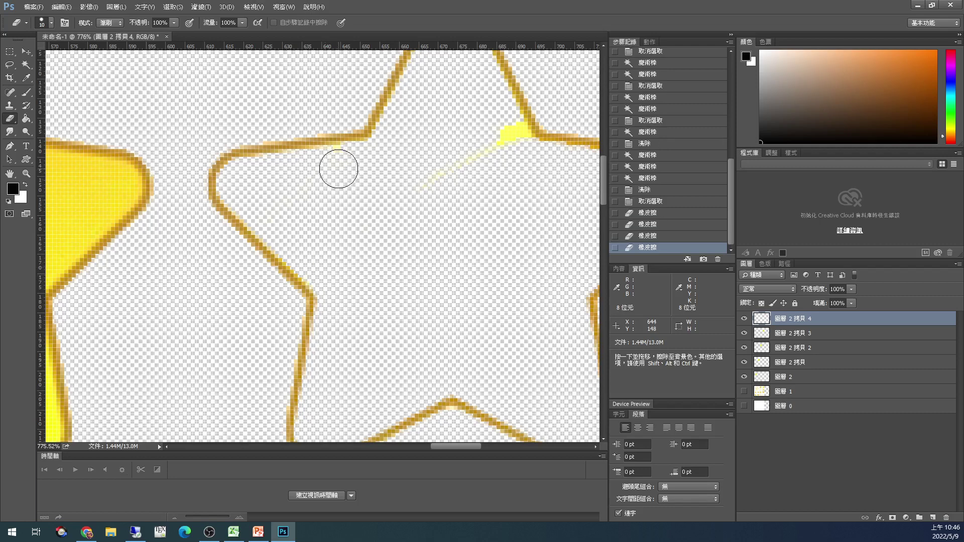
click(340, 167)
drag(505, 140, 508, 142)
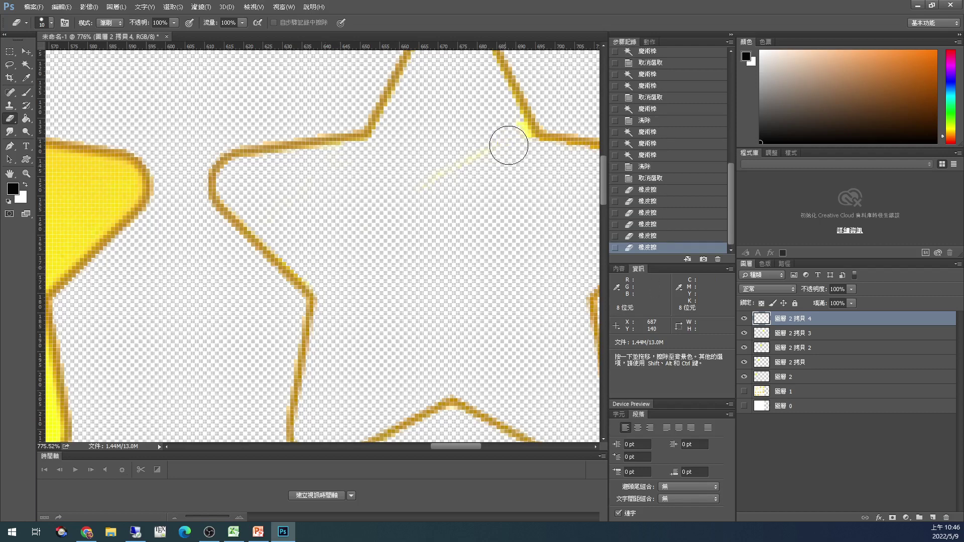
click(510, 142)
click(508, 134)
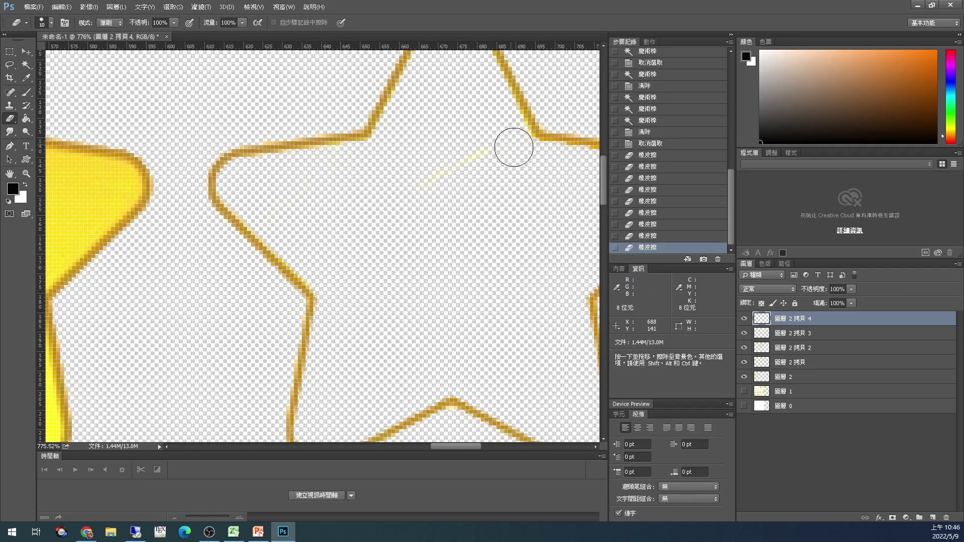
click(545, 224)
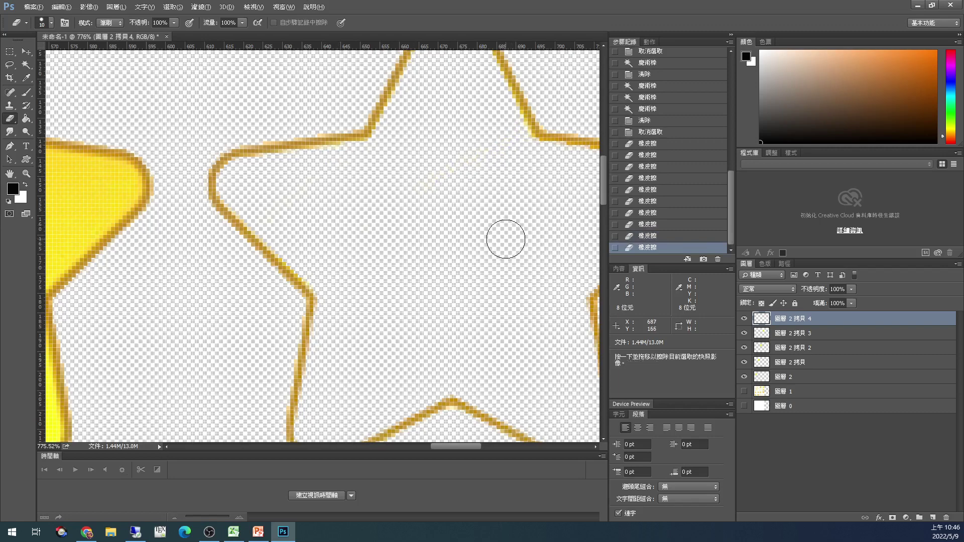
- Load the fifth star layer's outline as a selection and clear that selection
scroll(507, 237, down, 3)
scroll(502, 238, down, 3)
scroll(464, 267, up, 2)
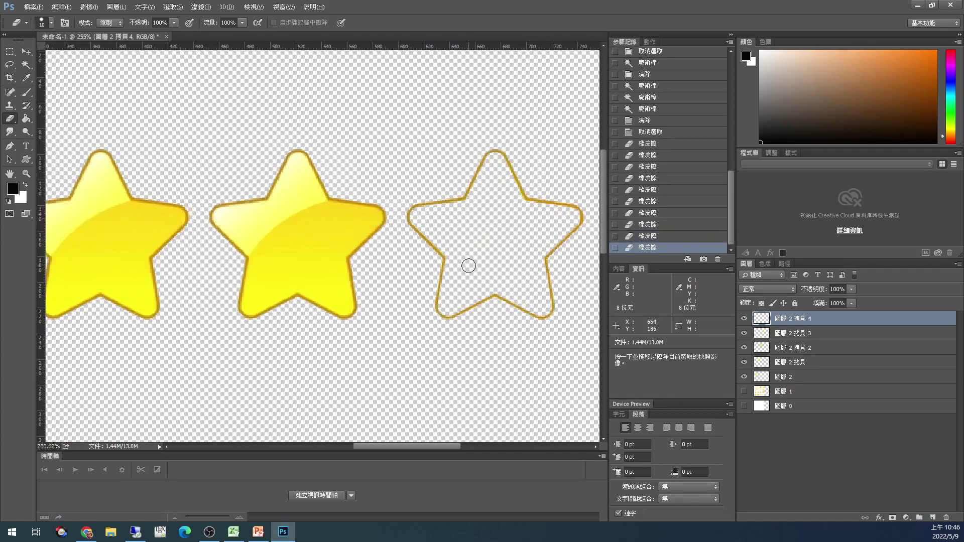
scroll(473, 264, down, 3)
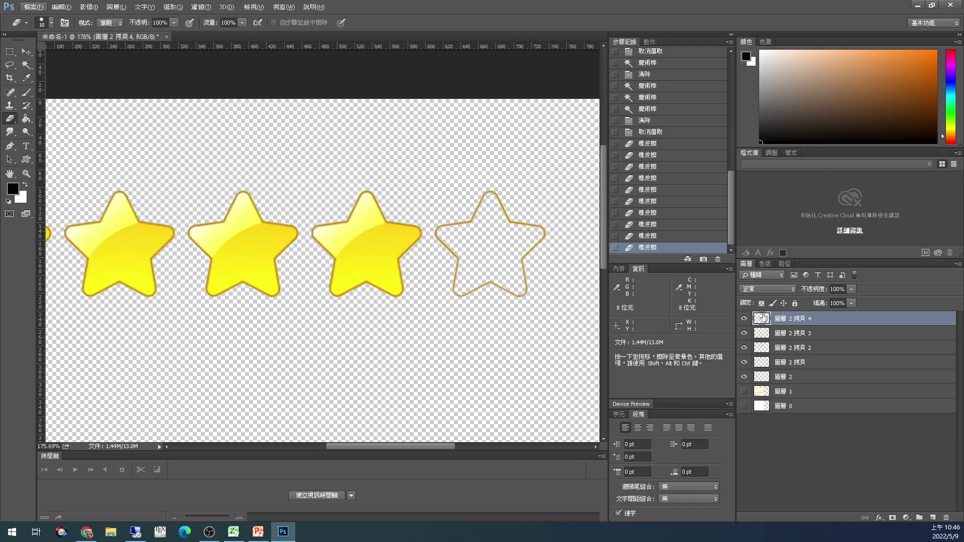
ctrl+click(760, 324)
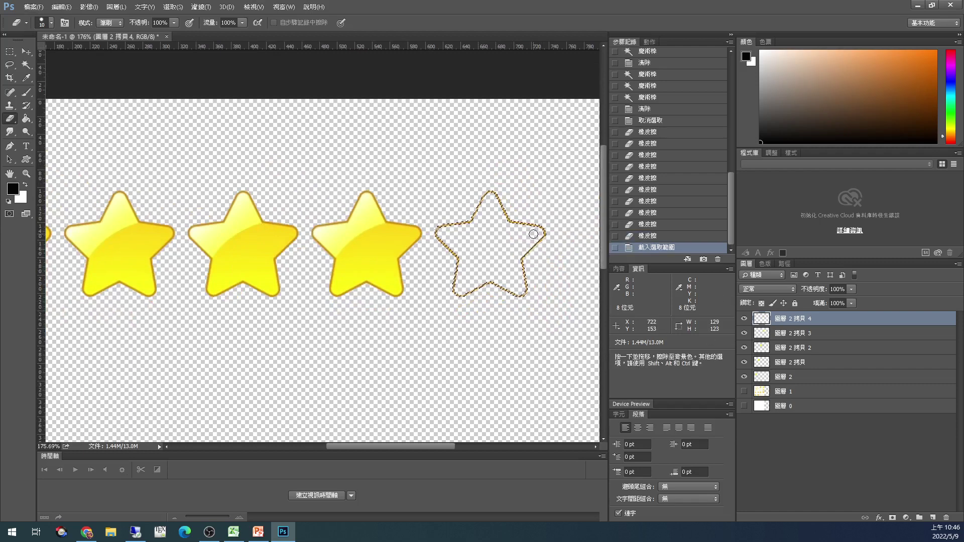
key(ctrl+d)
- Show the white background layer 圖層 0 and stretch its width to 146% so it spans the full canvas
click(744, 406)
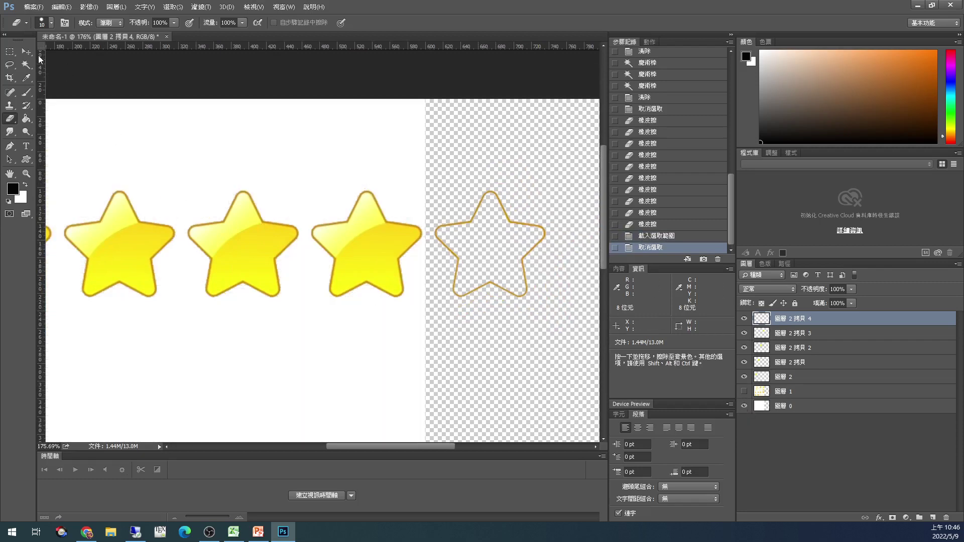
key(v)
key(ctrl+t)
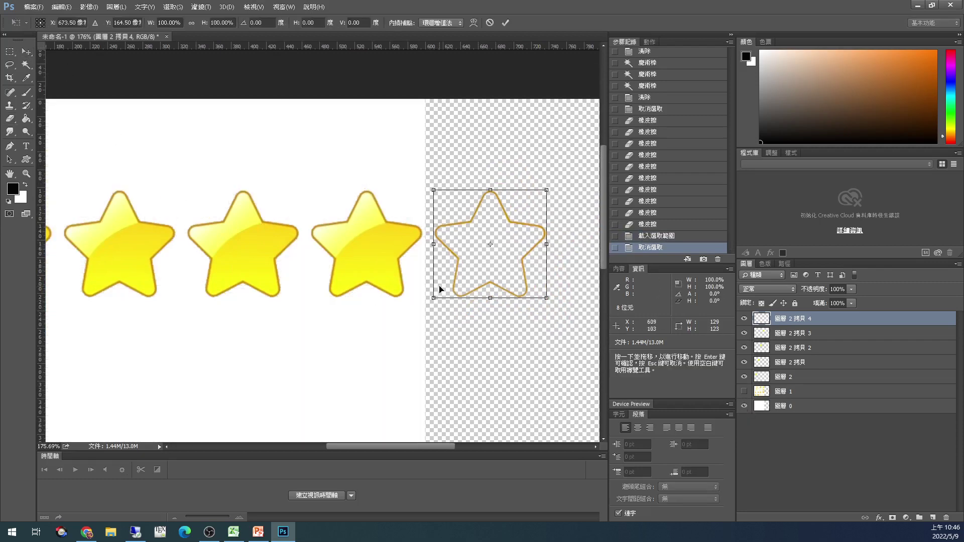
key(Return)
click(803, 407)
key(w)
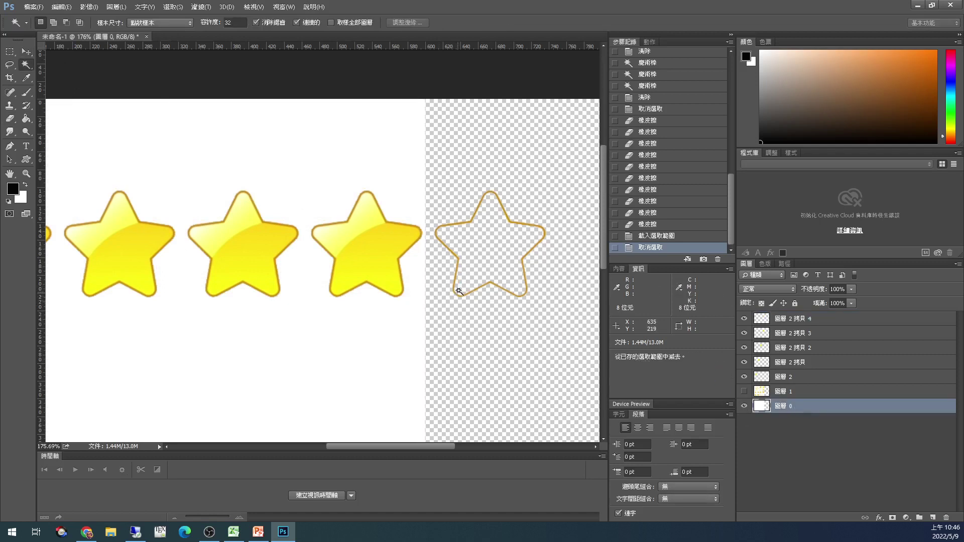
key(ctrl+0)
key(ctrl+t)
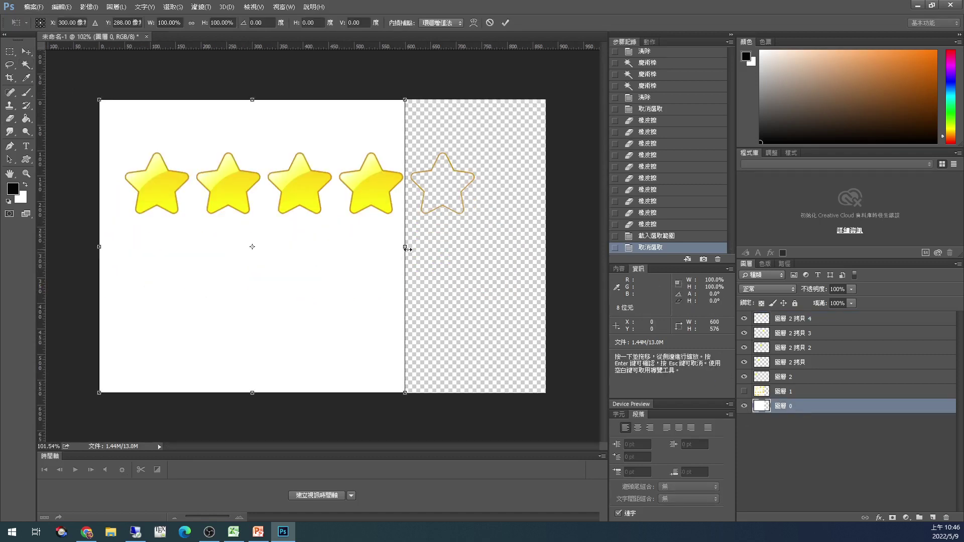
drag(408, 249, 546, 259)
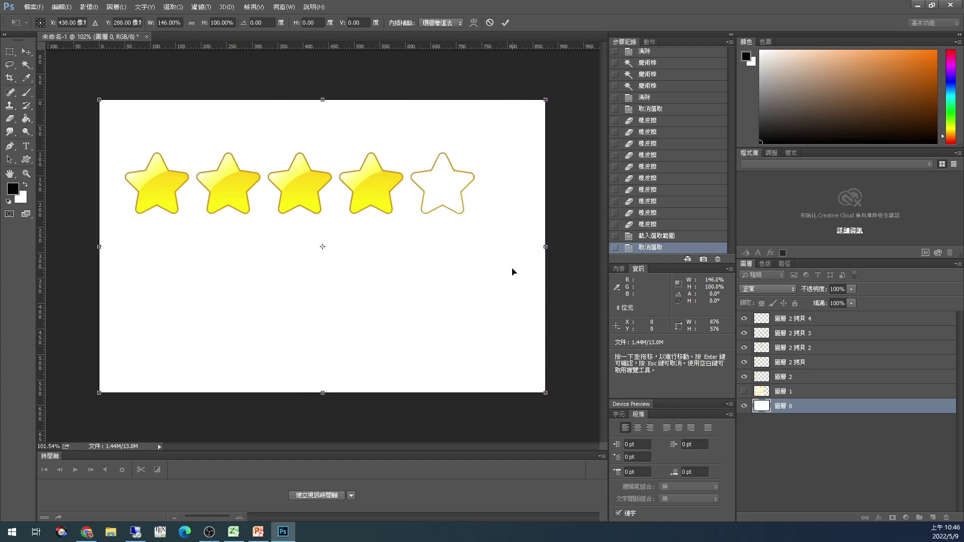
key(Return)
- Check the fifth star's outline against the white background and hide layer 圖層 0
scroll(432, 180, up, 5)
scroll(535, 203, down, 4)
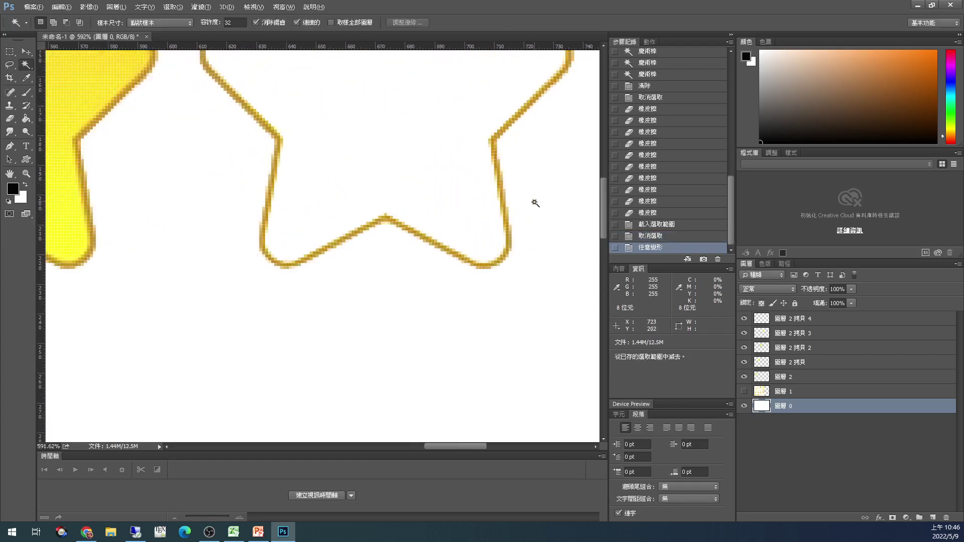
key(alt)
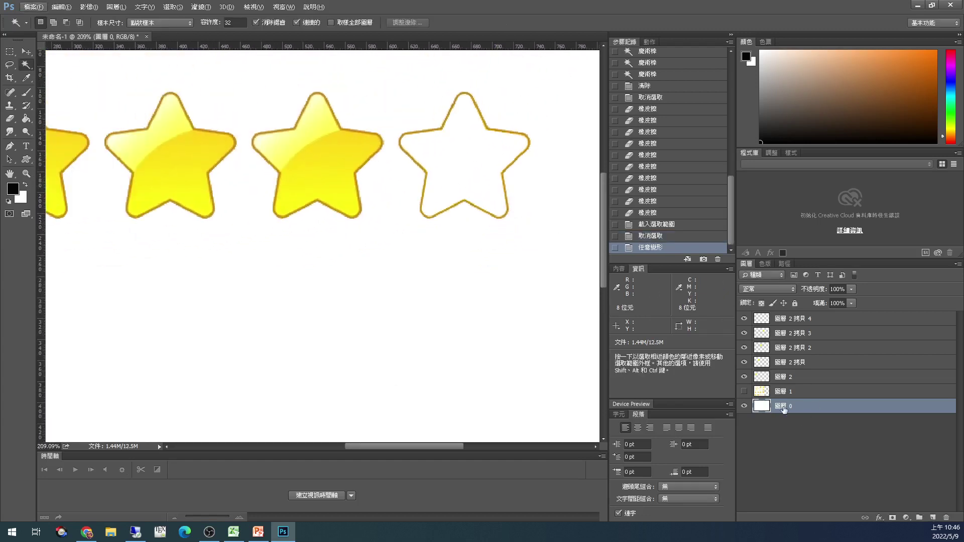
click(744, 407)
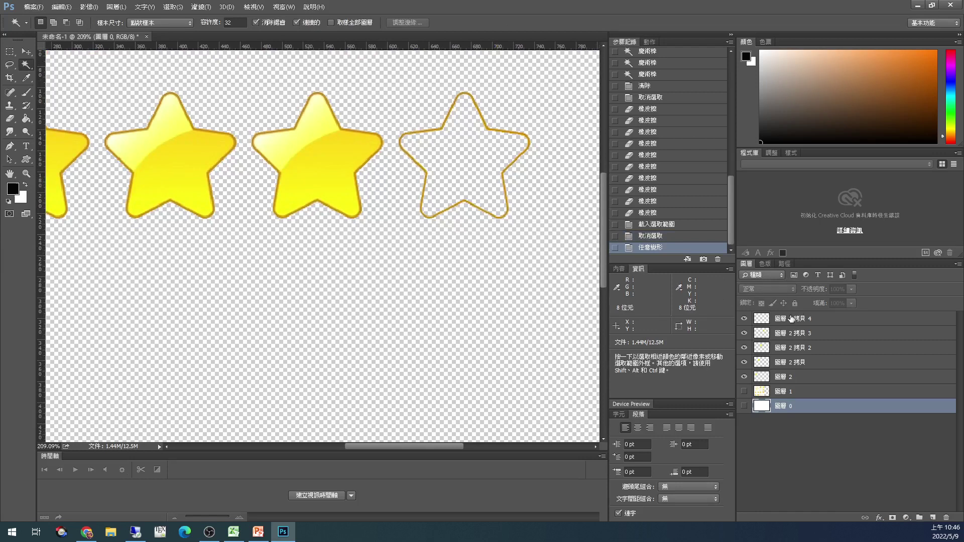
- Select the fourth star's layer 圖層 2 拷貝 3 and hide all the other star layers
click(792, 318)
click(26, 52)
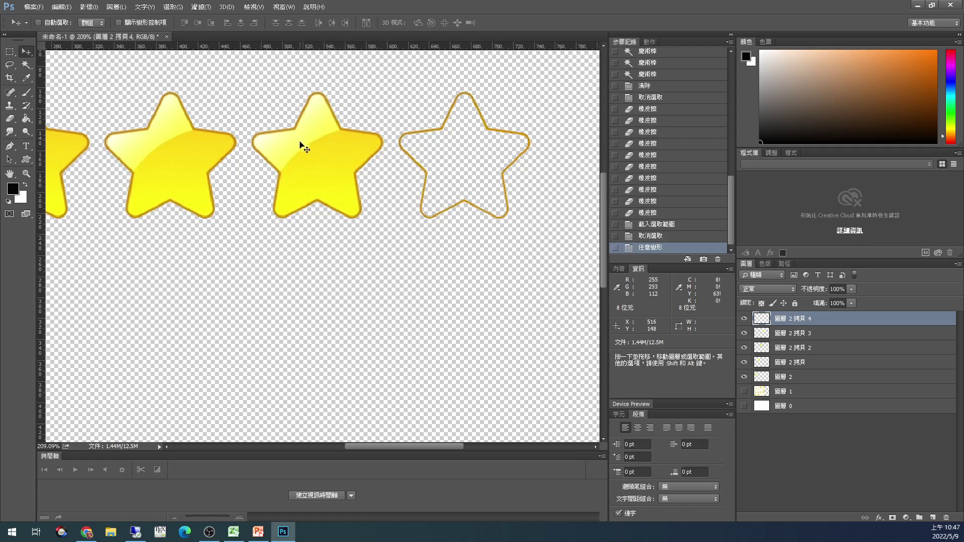
click(811, 335)
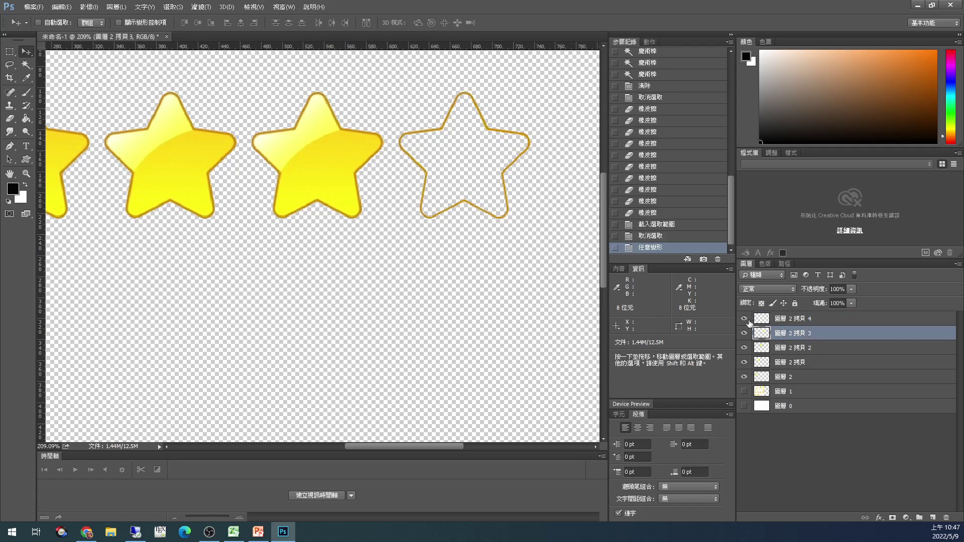
click(744, 320)
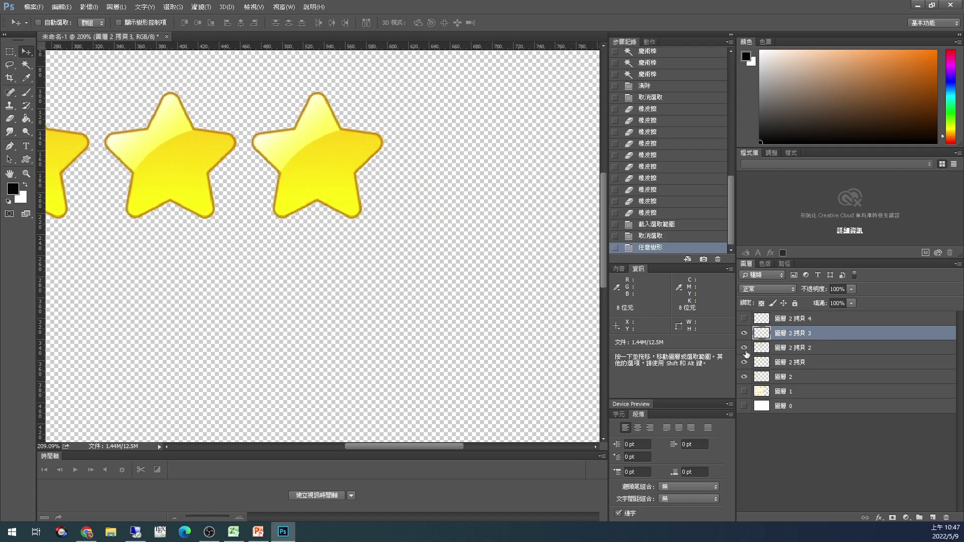
drag(745, 349, 747, 390)
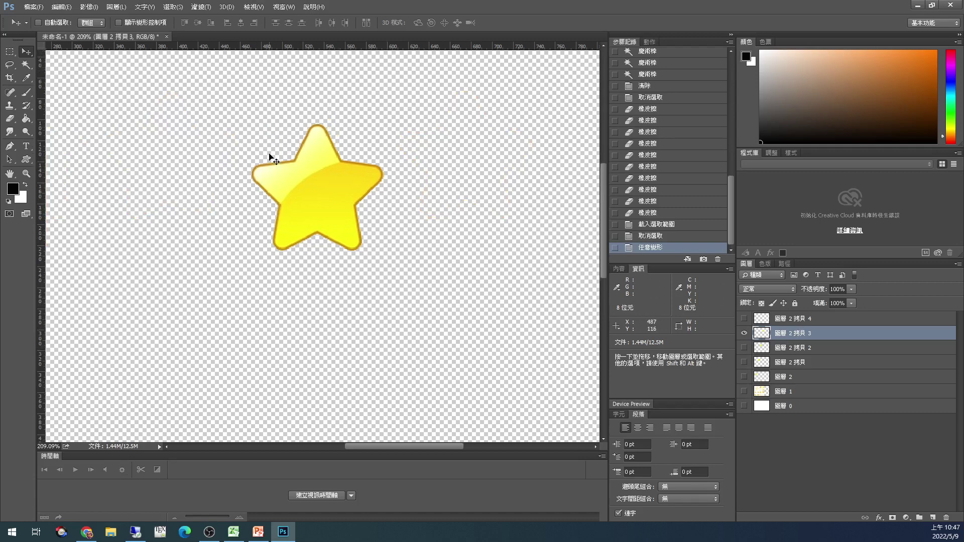
- Place vertical guides at the fourth star's left edge, right edge and approximate centre
scroll(274, 157, up, 3)
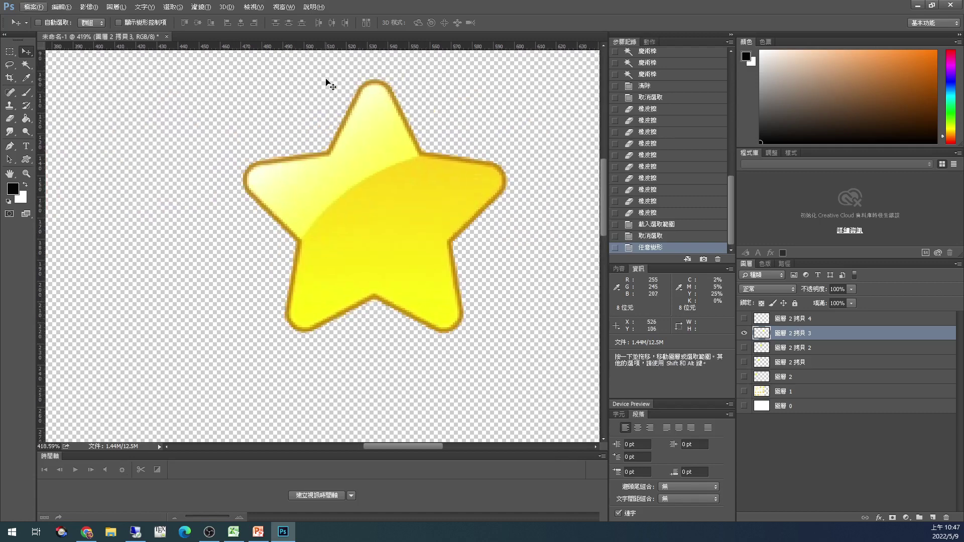
drag(42, 107, 245, 111)
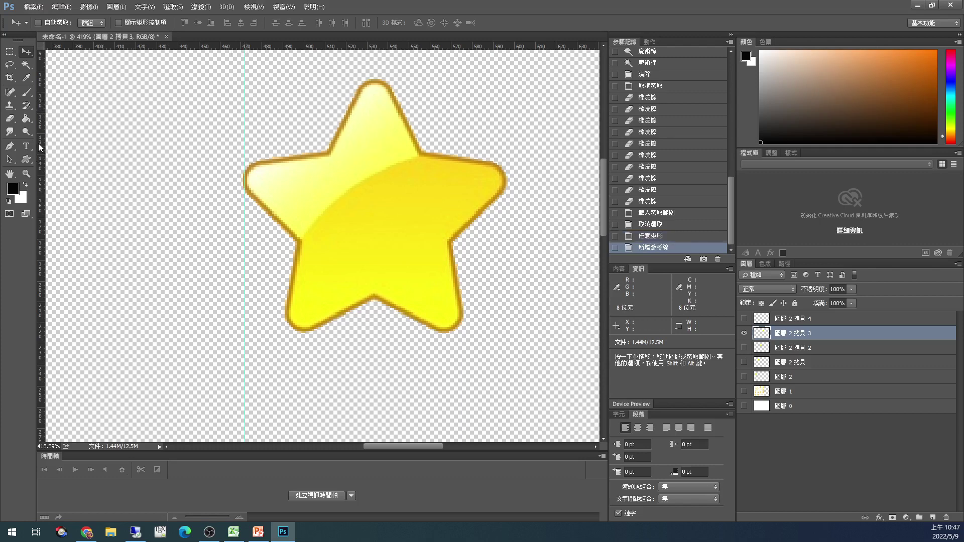
drag(39, 144, 505, 166)
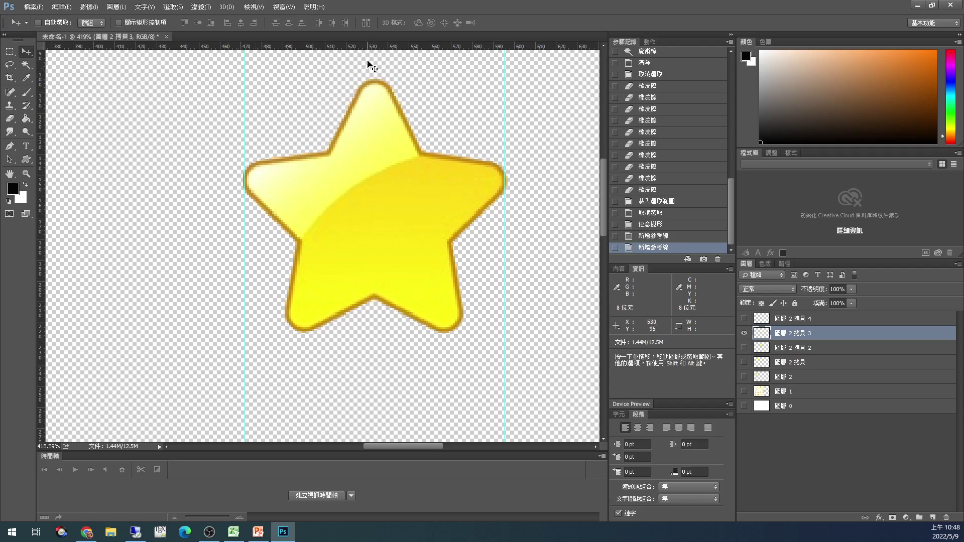
drag(41, 106, 368, 105)
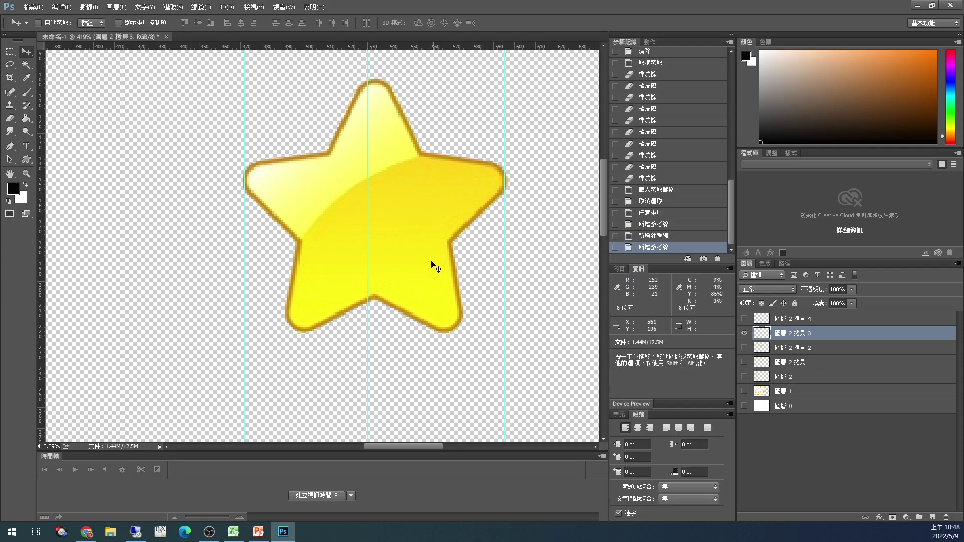
- Draw a rectangular marquee of about 66 × 203 px over the fourth star's right half, between the centre and right guides
click(10, 51)
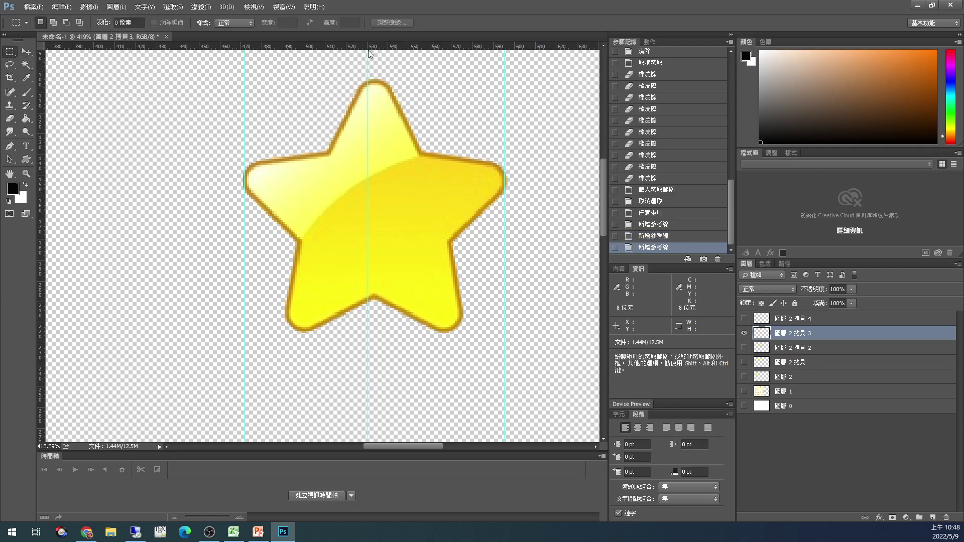
drag(367, 51, 504, 447)
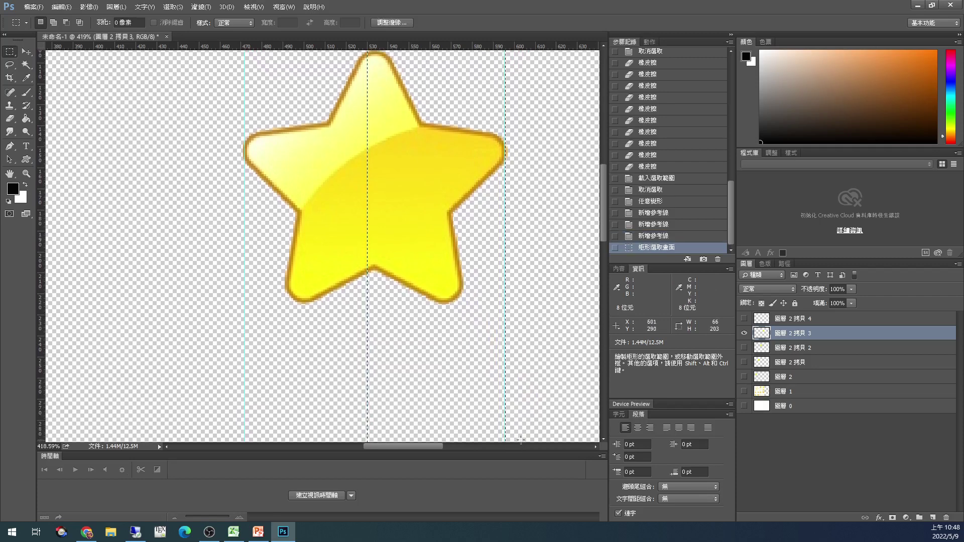
scroll(441, 224, up, 2)
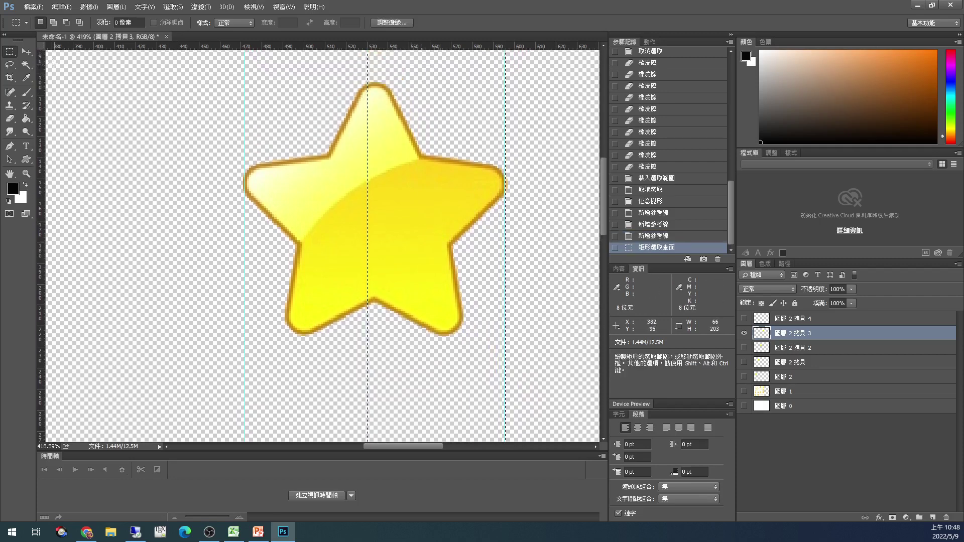
- Try a layer mask that keeps only the selected right half of the fourth star, and undo it
click(26, 64)
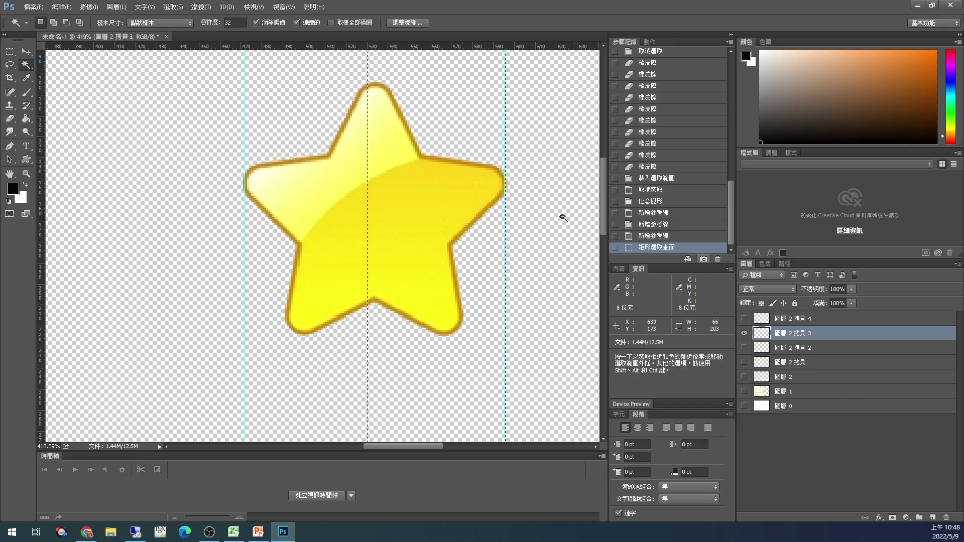
key(m)
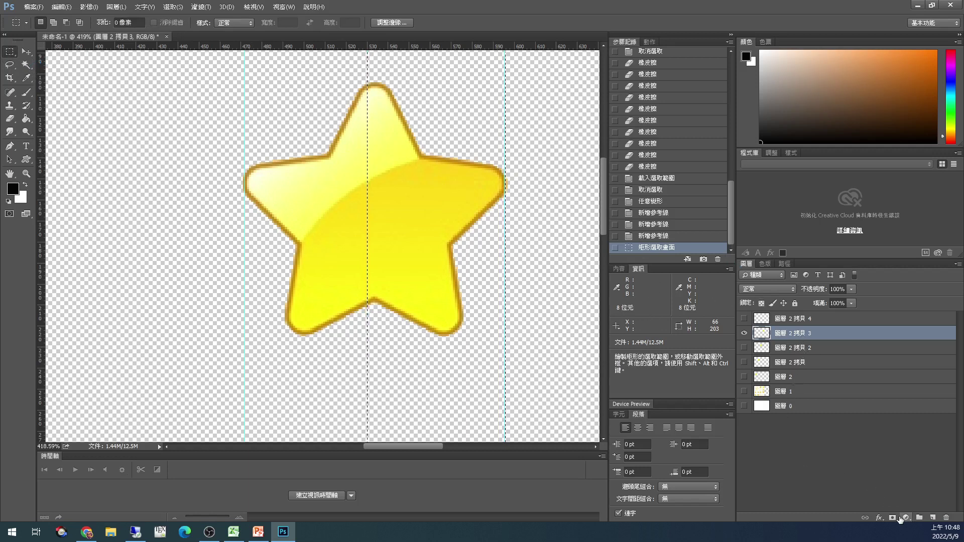
click(906, 518)
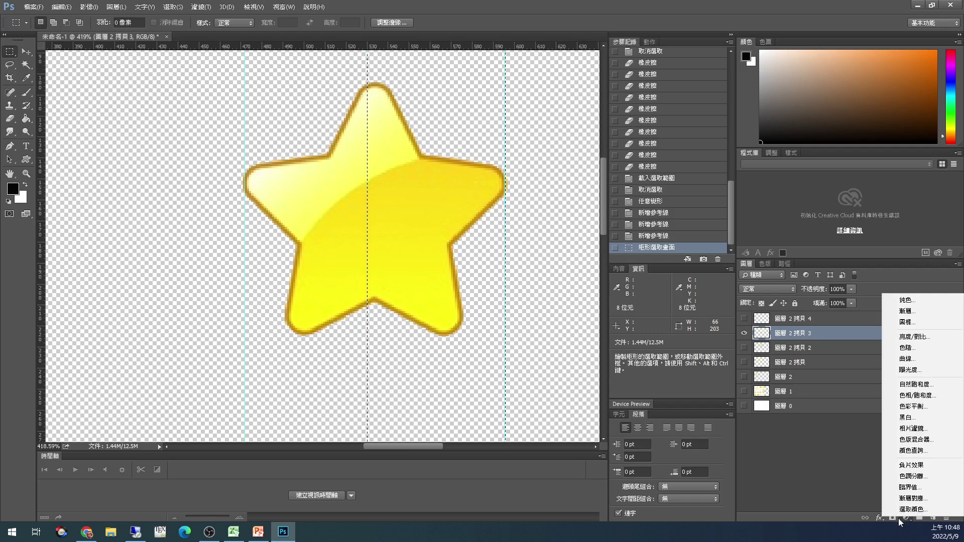
click(898, 519)
click(892, 518)
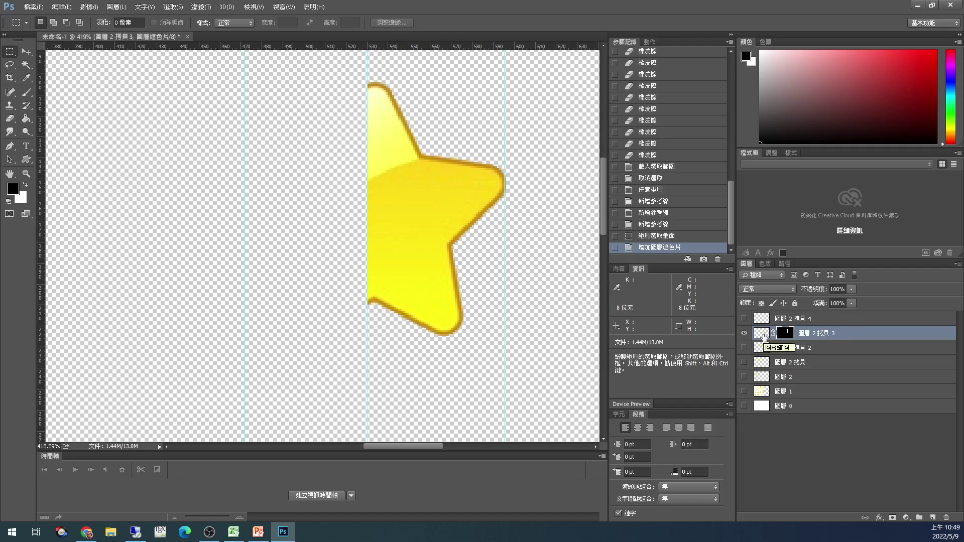
key(ctrl+z)
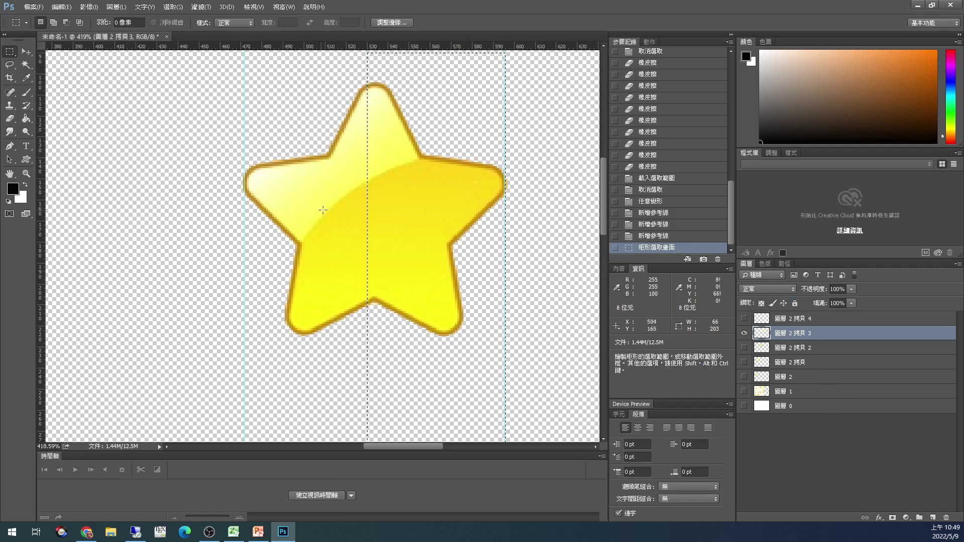
- Invert the rectangular selection so that it covers everything except the fourth star's right half
right_click(387, 207)
click(412, 223)
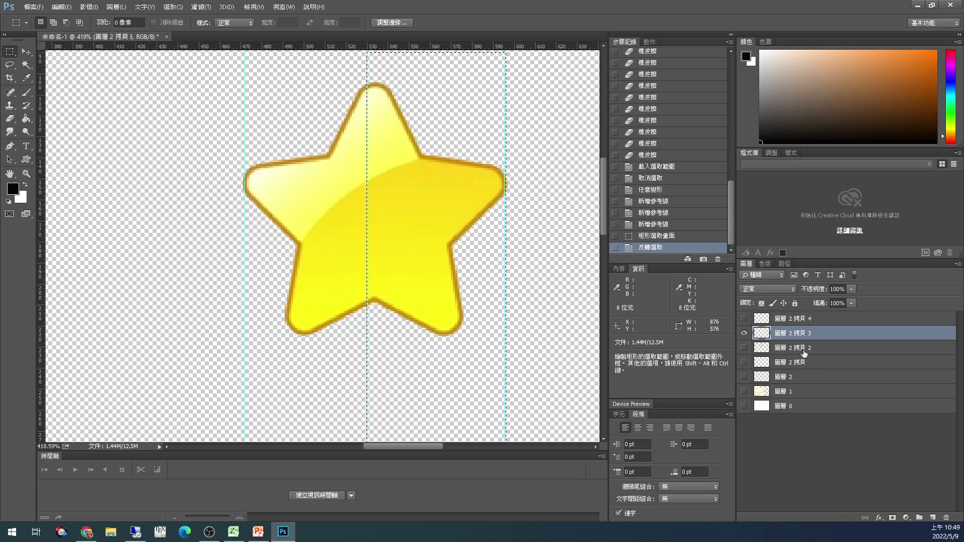
- Mask the fourth star with the inverted selection and dab black on the mask beside the upper tip with a 35 px brush
click(892, 517)
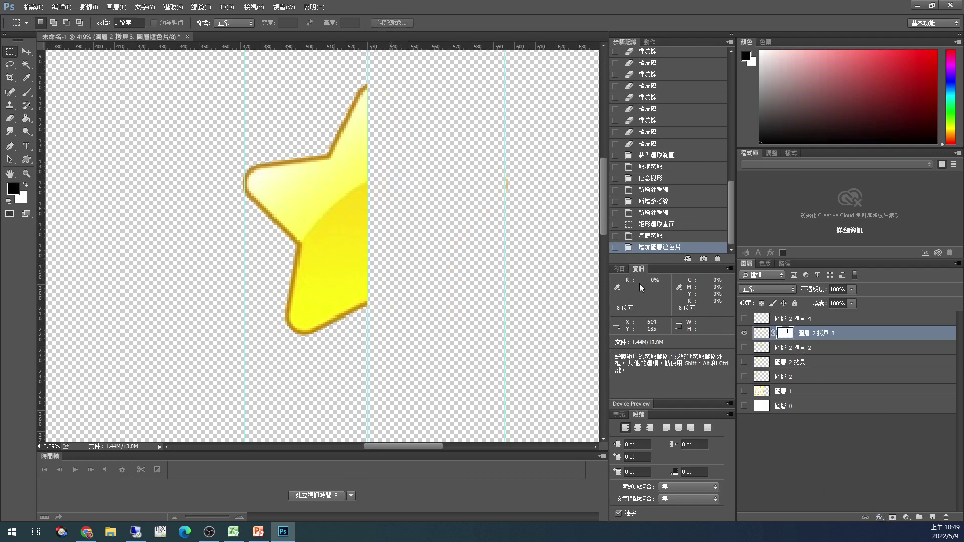
key(b)
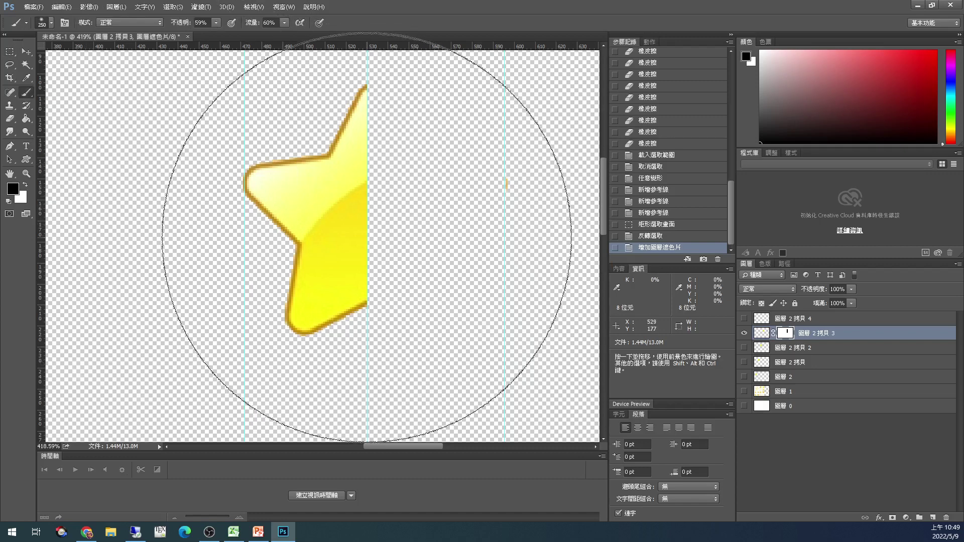
key(bracketleft)
key(bracketleft)
key(bracketleft)
key(bracketleft)
key(bracketleft)
key(bracketleft)
key(bracketleft)
key(bracketleft)
key(bracketleft)
key(bracketleft)
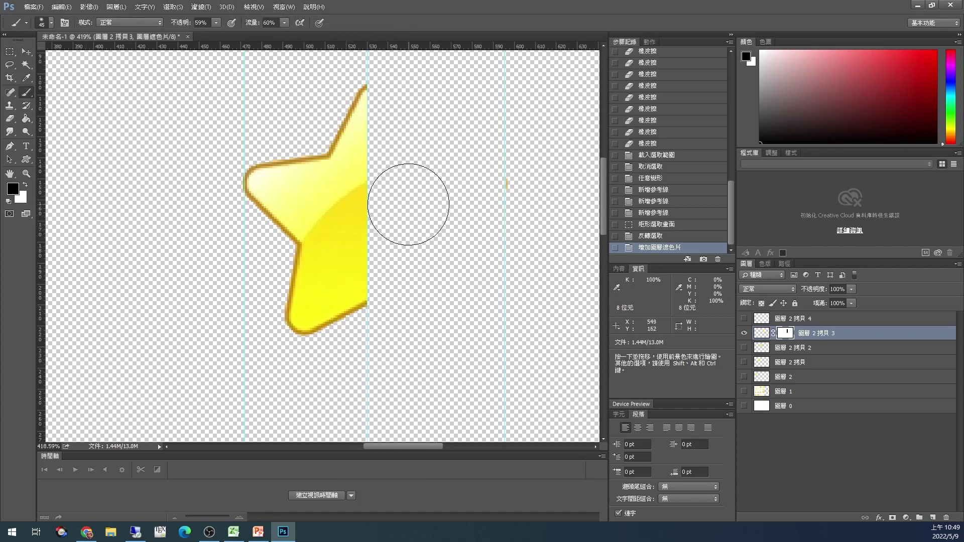
key(bracketleft)
key(c)
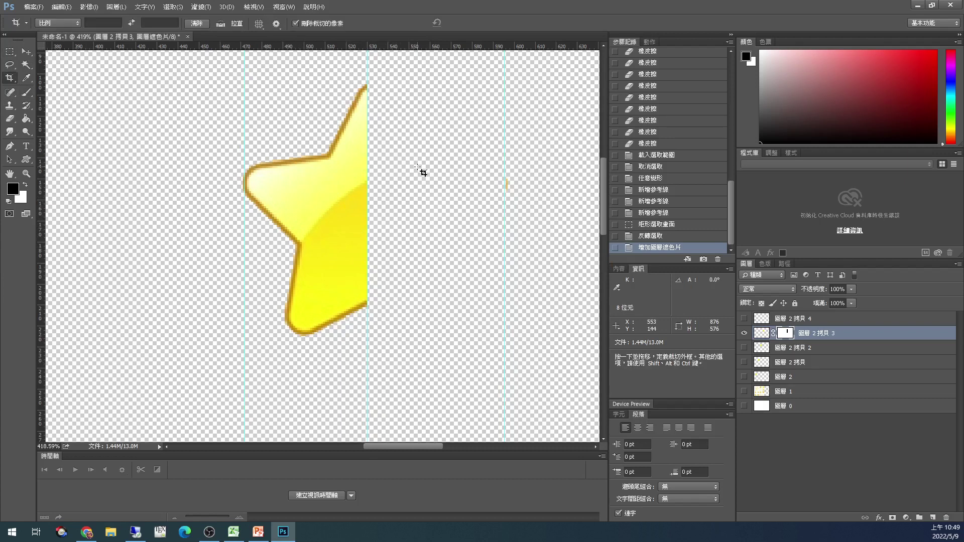
key(b)
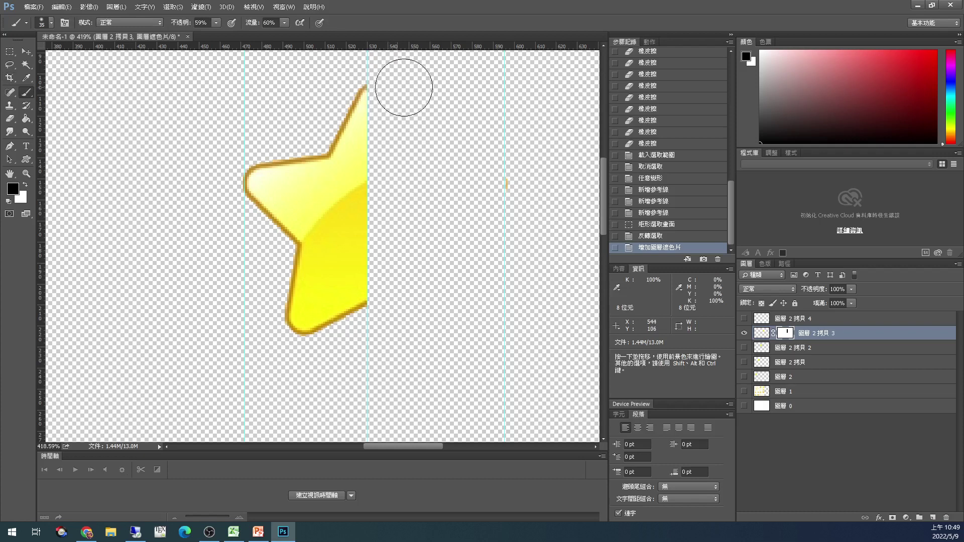
click(403, 87)
click(401, 87)
click(398, 86)
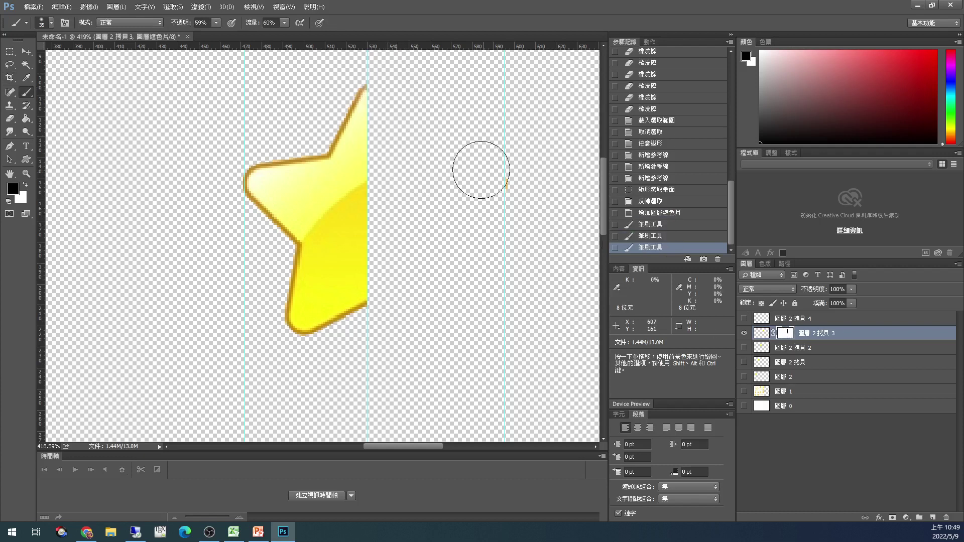
- Swap the foreground colour to white and paint on the layer mask along the star's missing right half
click(25, 186)
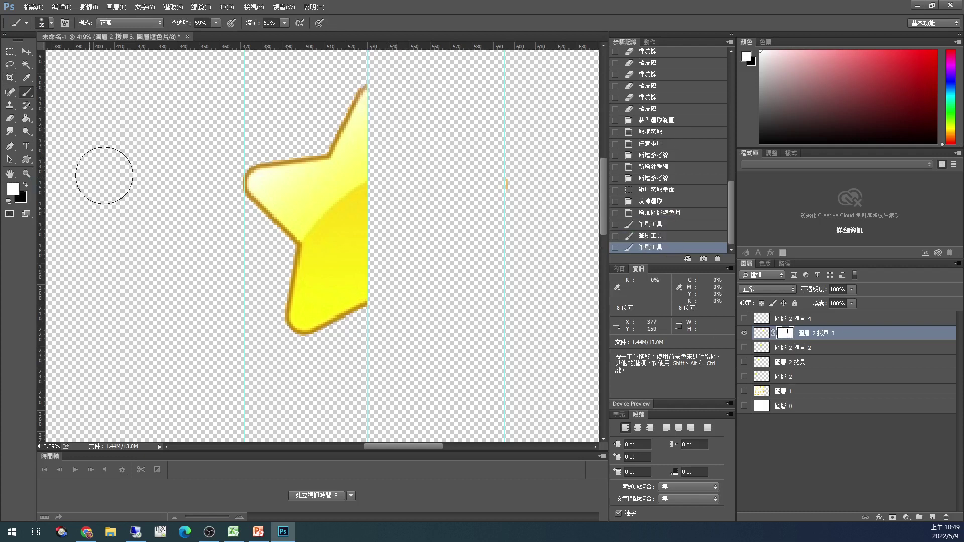
click(394, 87)
click(398, 95)
click(399, 91)
click(398, 92)
click(398, 97)
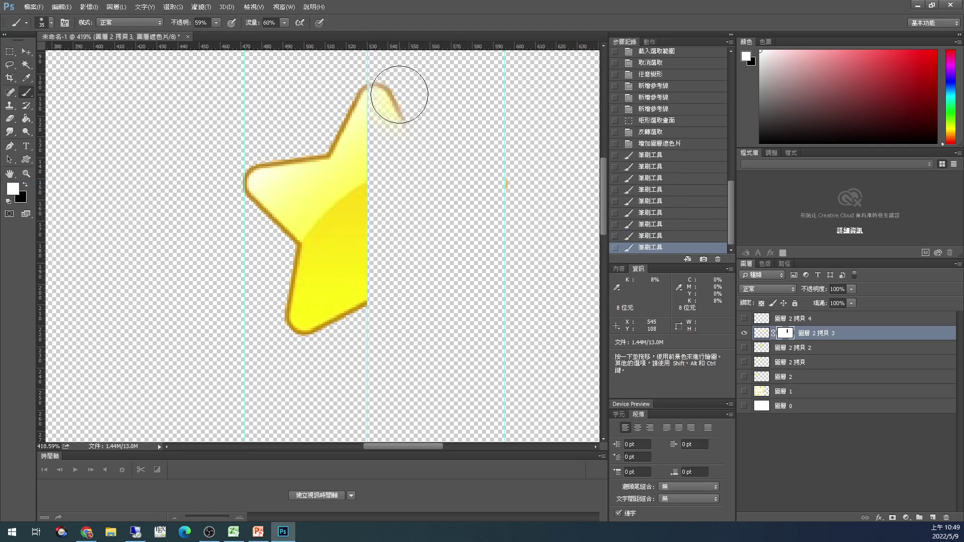
click(402, 108)
click(409, 122)
click(419, 140)
click(430, 156)
click(445, 166)
click(458, 176)
mouse_move(458, 177)
mouse_down()
mouse_move(484, 183)
mouse_move(492, 209)
mouse_move(462, 231)
mouse_move(458, 319)
mouse_move(458, 255)
mouse_move(468, 254)
mouse_move(506, 187)
mouse_move(430, 134)
mouse_move(387, 80)
mouse_move(422, 99)
mouse_move(463, 209)
mouse_move(463, 299)
mouse_move(388, 318)
mouse_move(471, 314)
mouse_up()
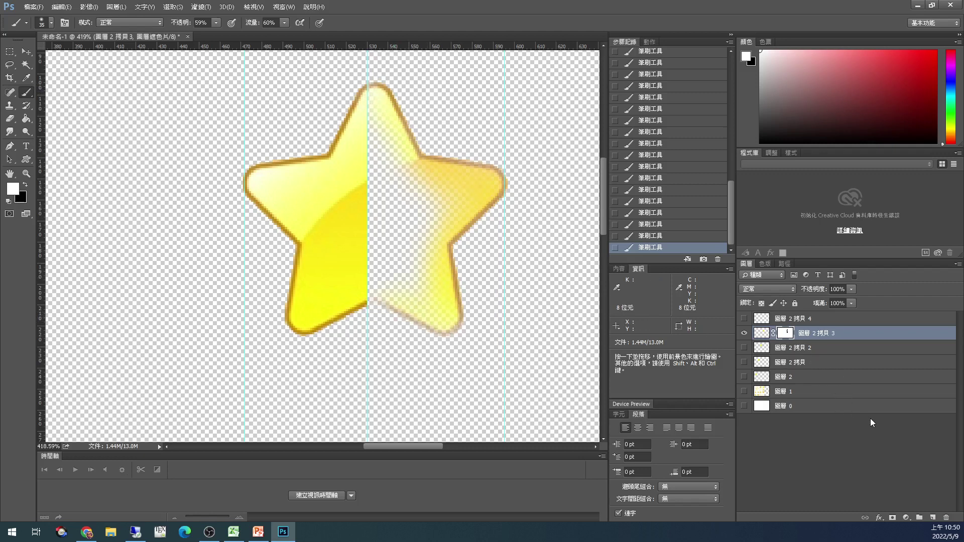
- Revert the document history to the 反轉選取 state, before the layer mask and brush strokes
click(670, 203)
click(678, 156)
scroll(681, 158, up, 5)
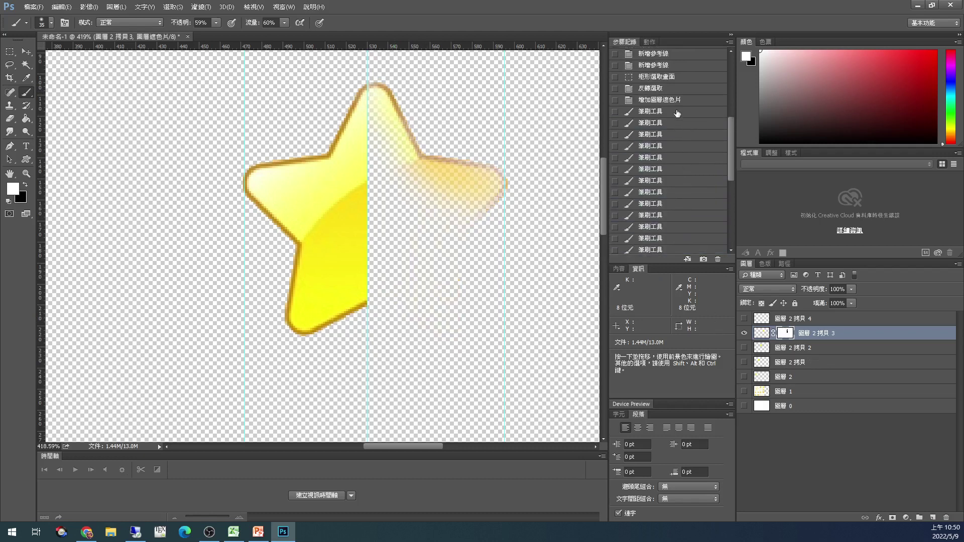
click(673, 100)
click(667, 80)
click(666, 91)
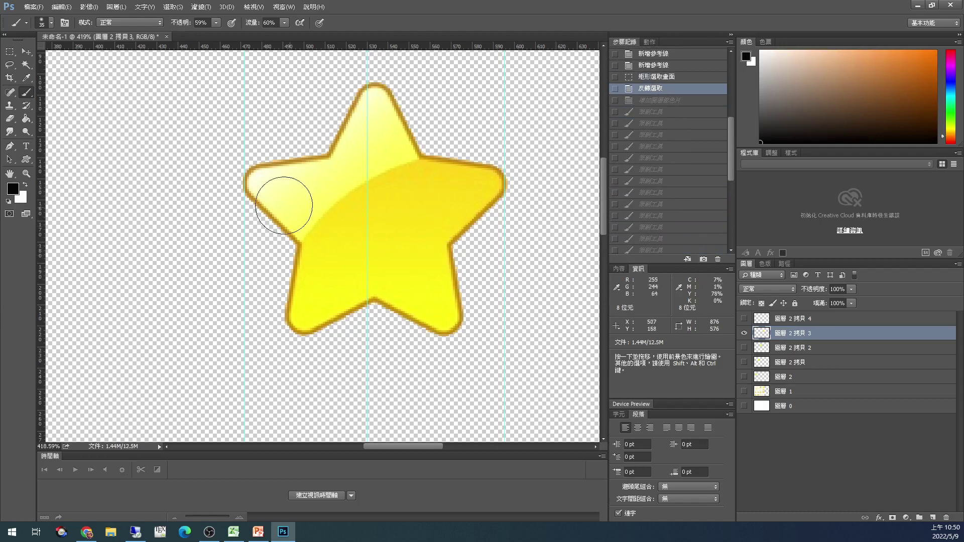
- Copy the selected left half of the fourth star to a new layer and compare it with the full star by toggling layer visibility
key(m)
key(ctrl+j)
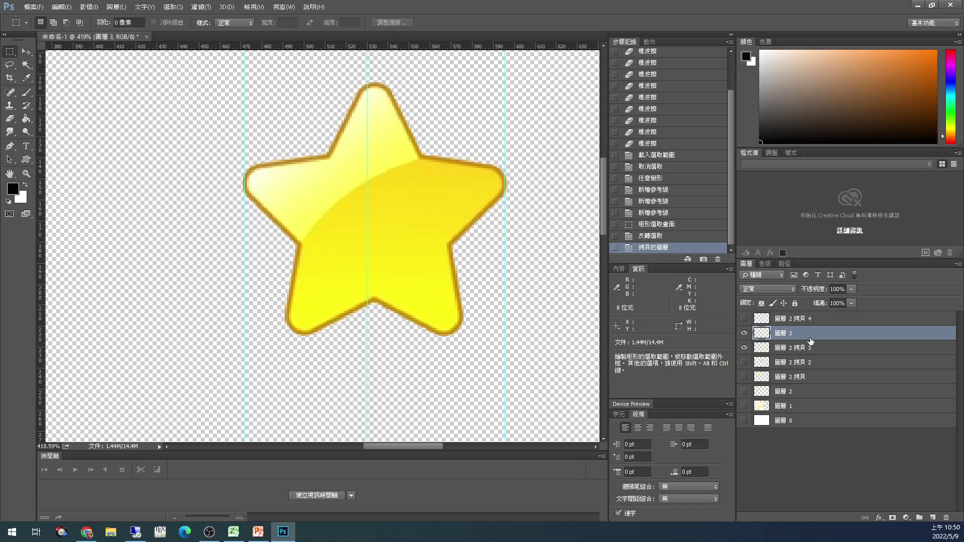
click(745, 333)
click(745, 333)
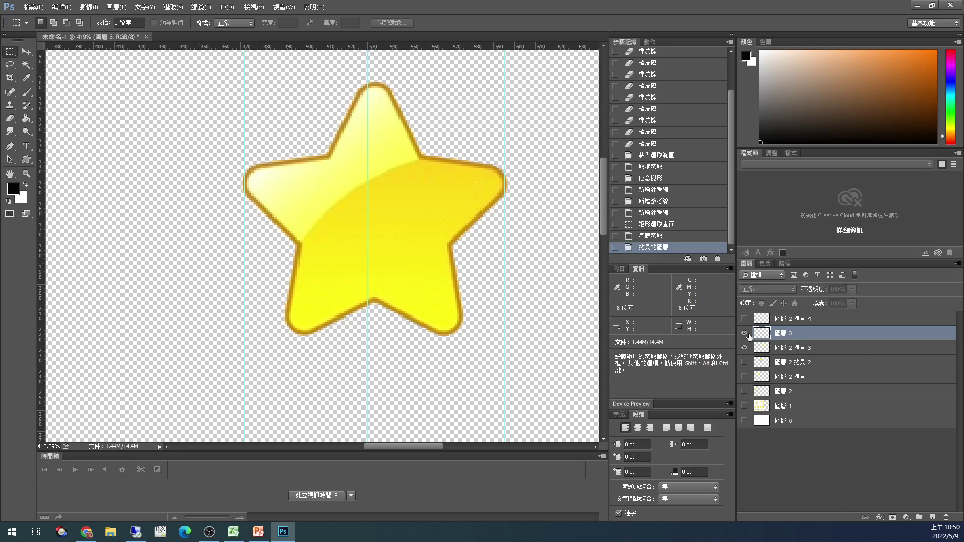
click(745, 348)
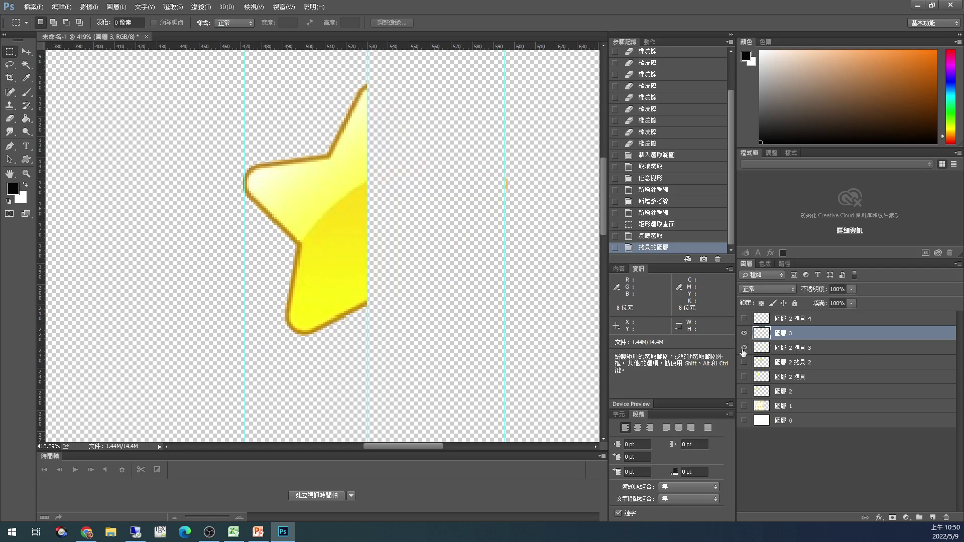
click(745, 348)
click(745, 348)
click(745, 348)
click(744, 348)
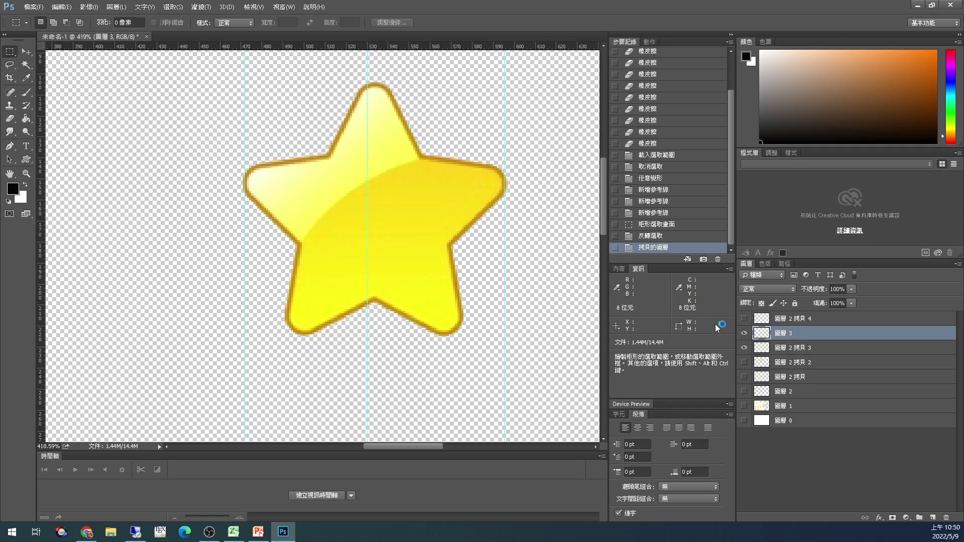
- Show the outlined star layer 圖層 2 拷貝 4 and hide the full star 圖層 2 拷貝 3, keeping the half-star 圖層 3 visible
click(744, 319)
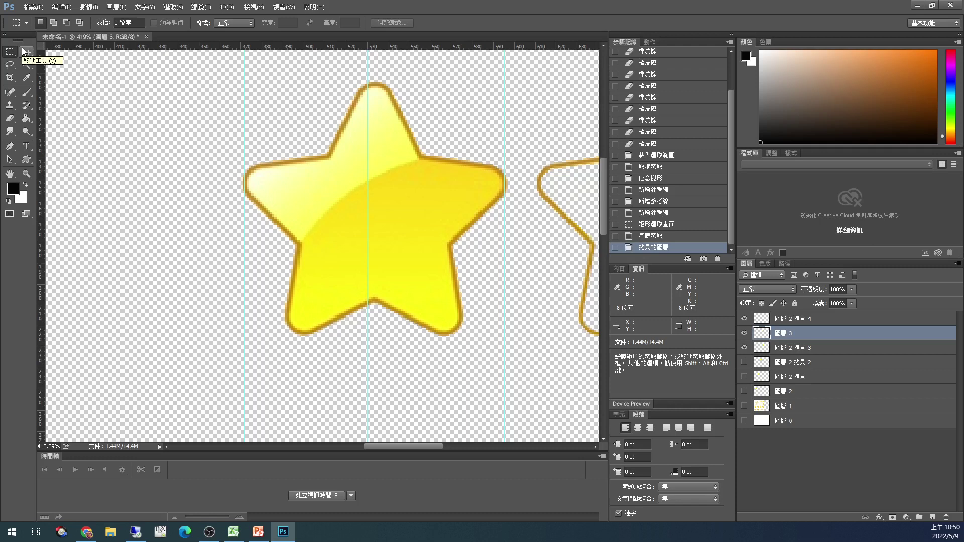
click(812, 351)
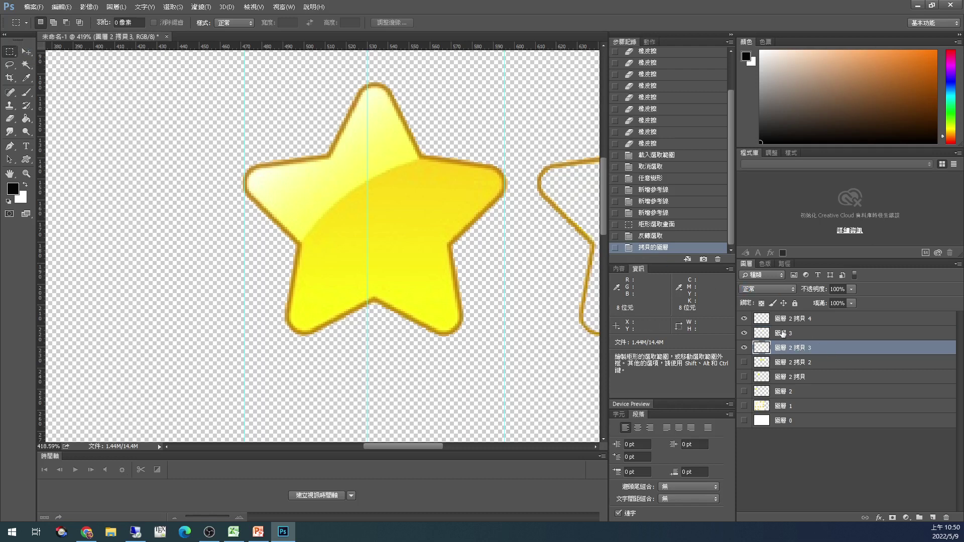
click(785, 337)
key(ctrl)
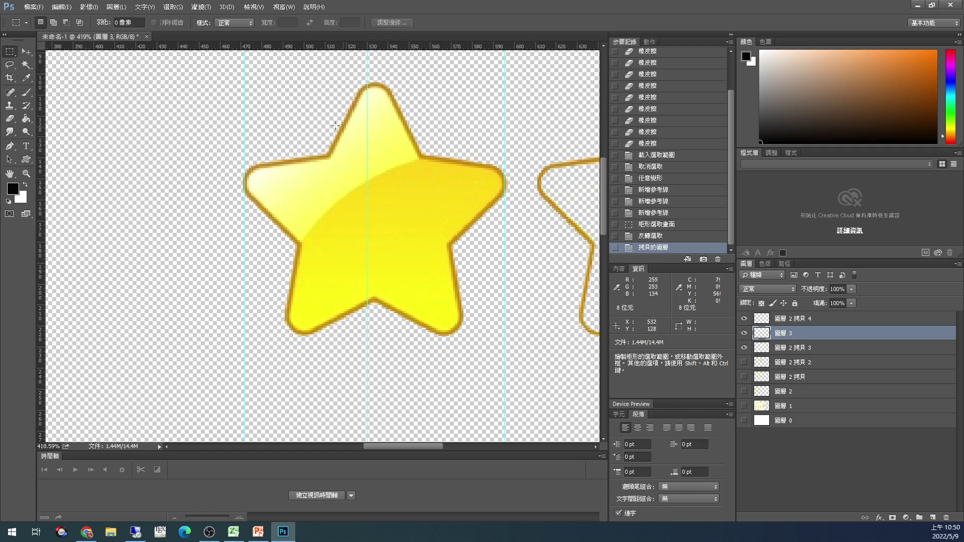
click(745, 350)
click(744, 350)
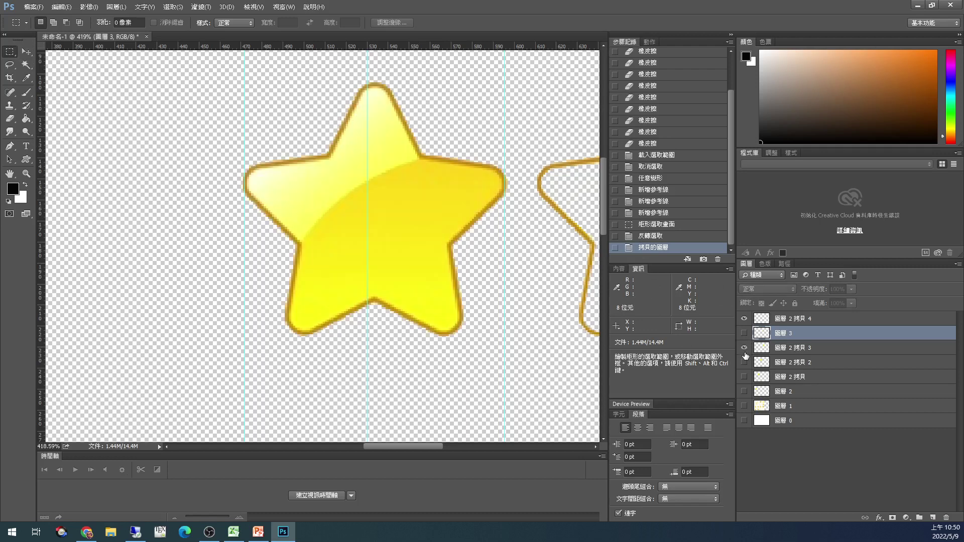
click(745, 350)
click(744, 333)
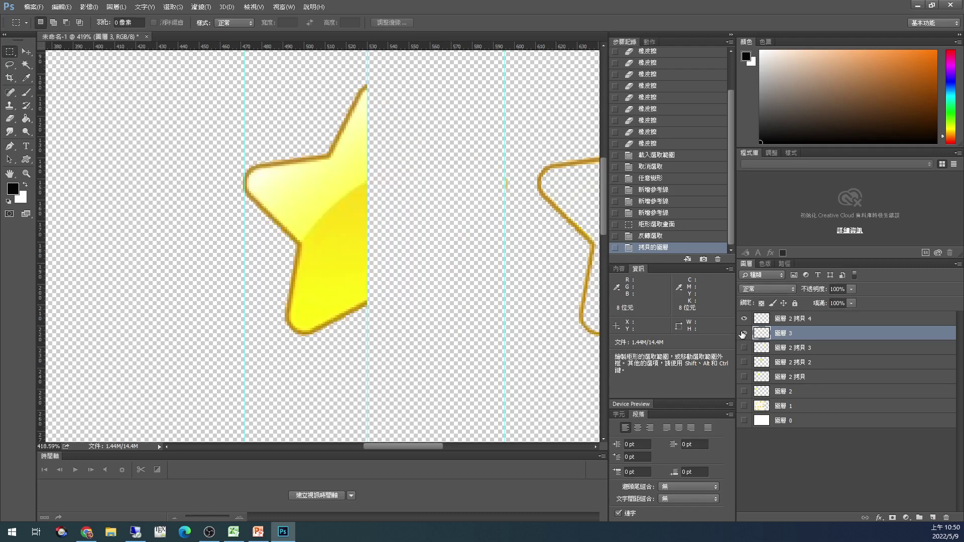
- Load the shape of 圖層 3 as a selection, hide that layer, and copy the selected area of 圖層 2 拷貝 3 to a new layer
ctrl+click(762, 333)
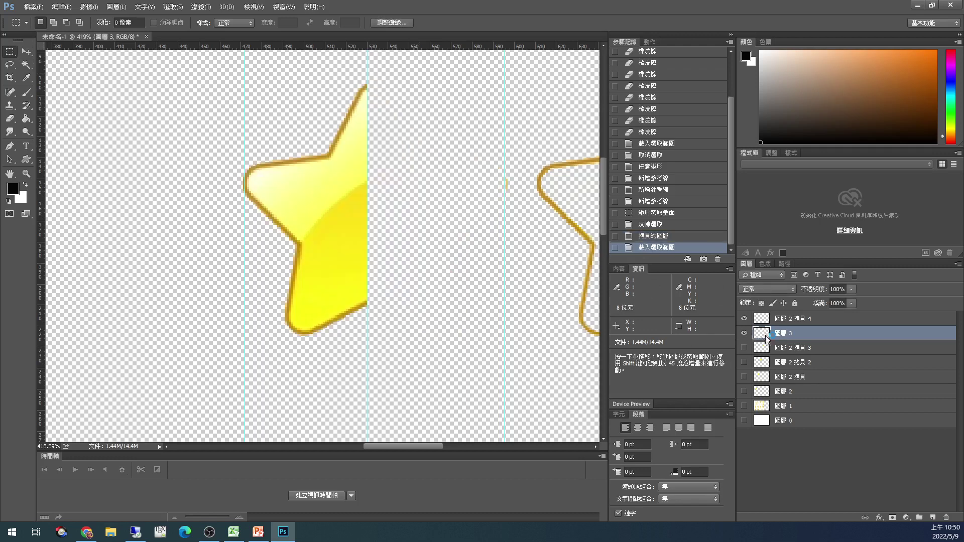
click(745, 352)
click(745, 347)
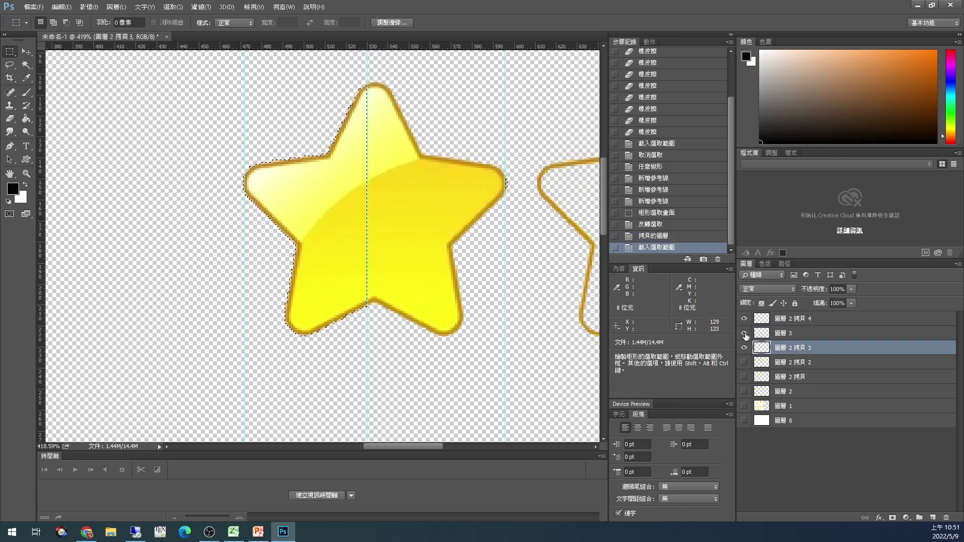
click(744, 333)
key(ctrl+j)
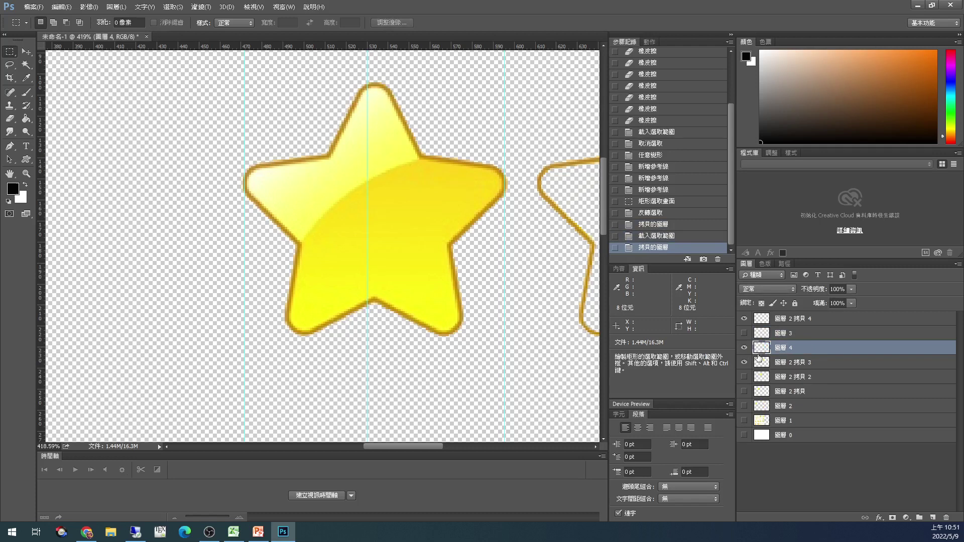
- Compare 圖層 4 with 圖層 2 拷貝 3 by toggling their visibility, leaving 圖層 4 shown and the full star hidden
click(745, 363)
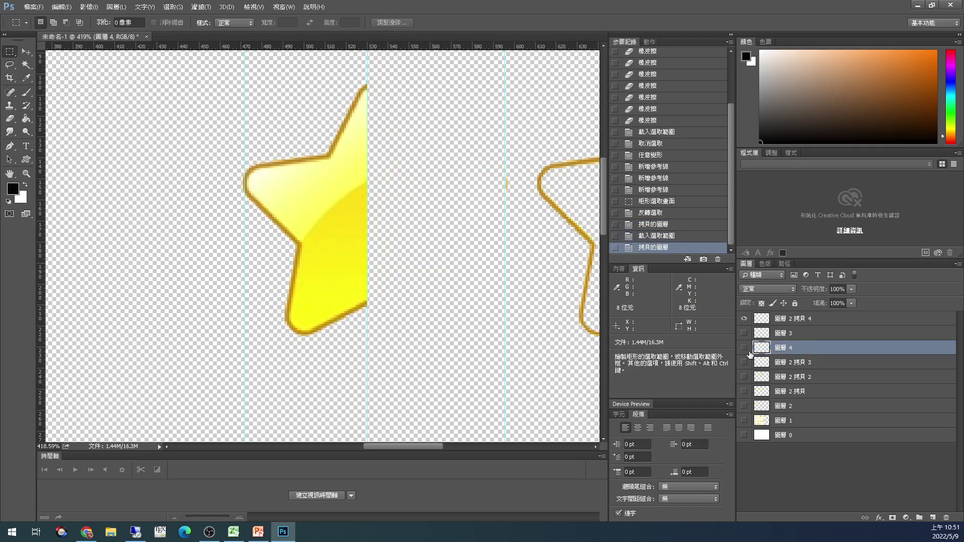
click(745, 348)
click(745, 348)
click(745, 363)
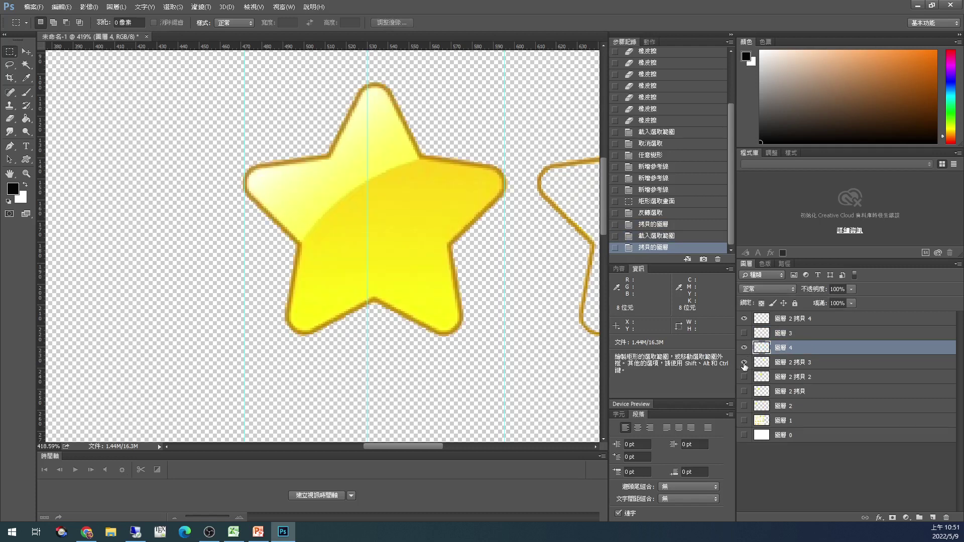
click(745, 353)
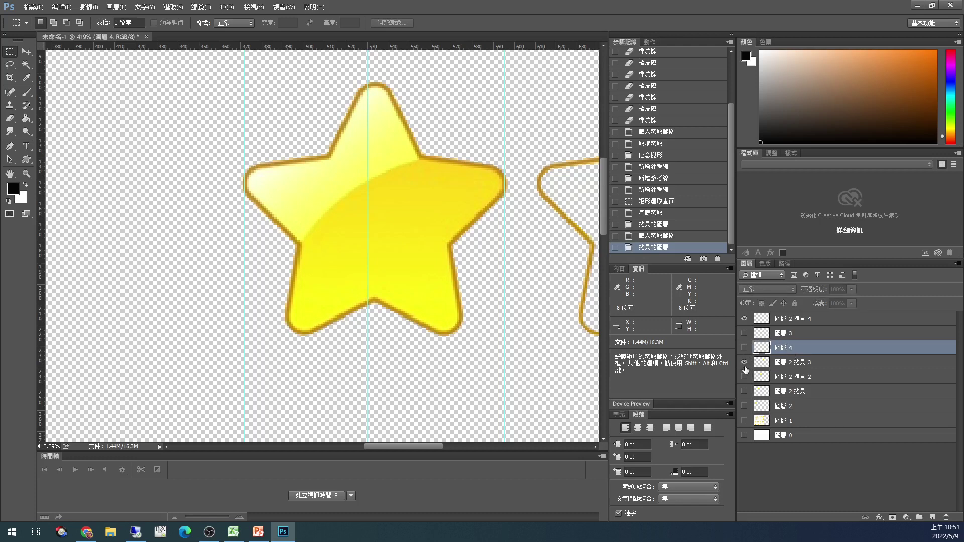
click(745, 362)
click(744, 348)
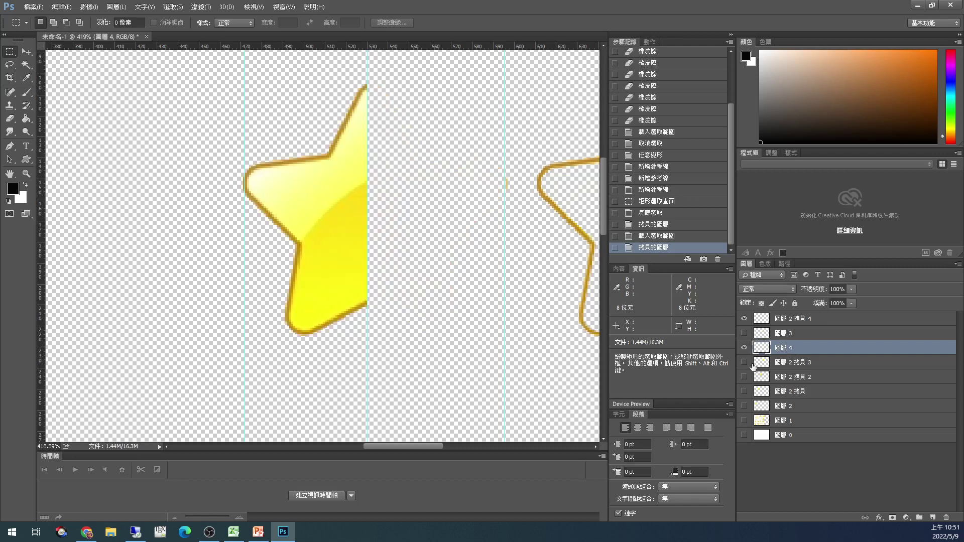
- Delete the full fourth star layer 圖層 2 拷貝 3 and select the hidden 圖層 3
click(781, 364)
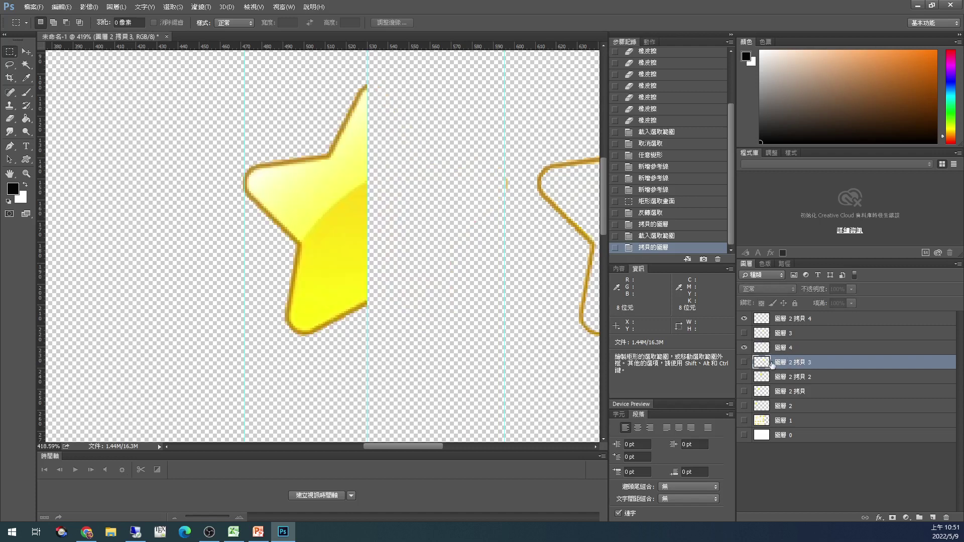
key(Delete)
click(785, 336)
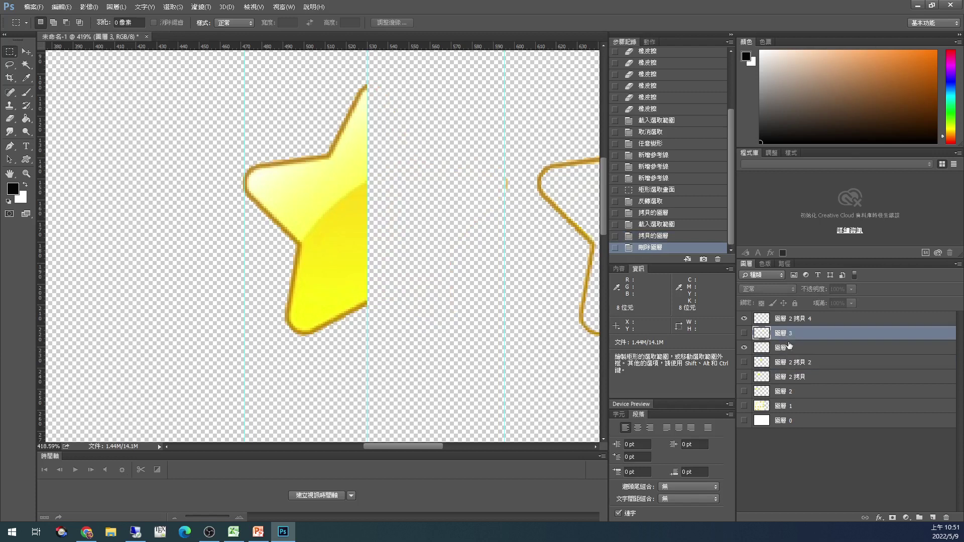
- Delete the hidden layer 圖層 3 and show the half-star layer 圖層 4 on the canvas
key(Delete)
click(743, 334)
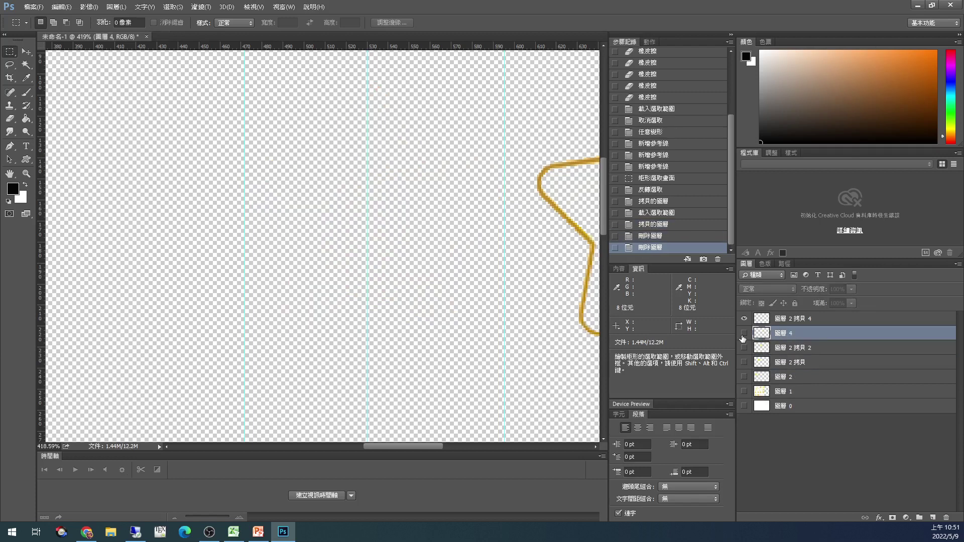
click(744, 334)
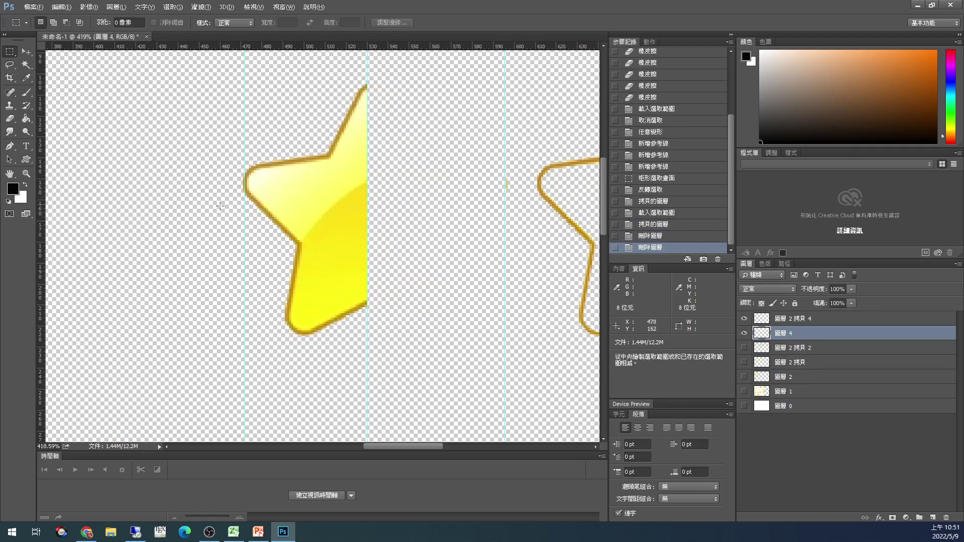
scroll(372, 231, down, 3)
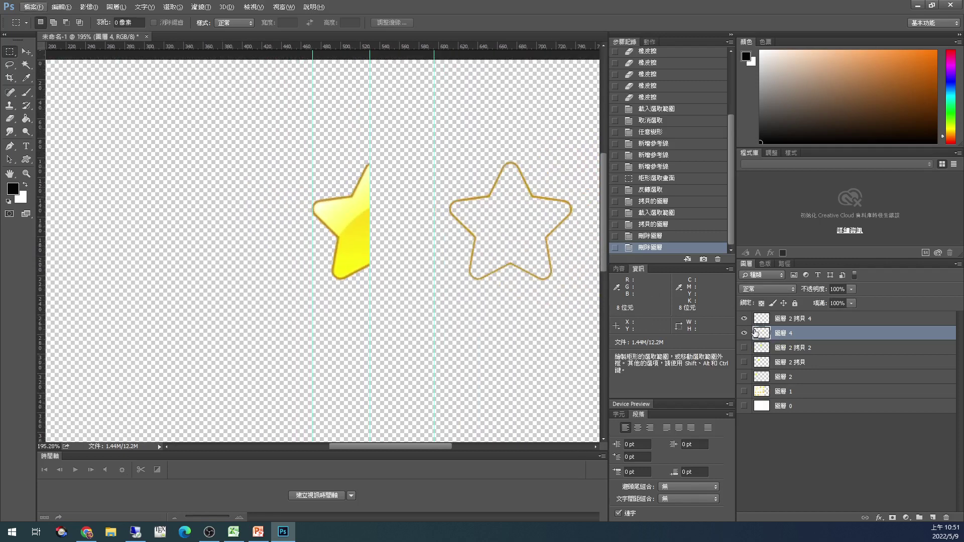
- Duplicate the outlined star layer 圖層 2 拷貝 4, place the copy beneath it in the layer order, and align the copy over the half-star
click(799, 322)
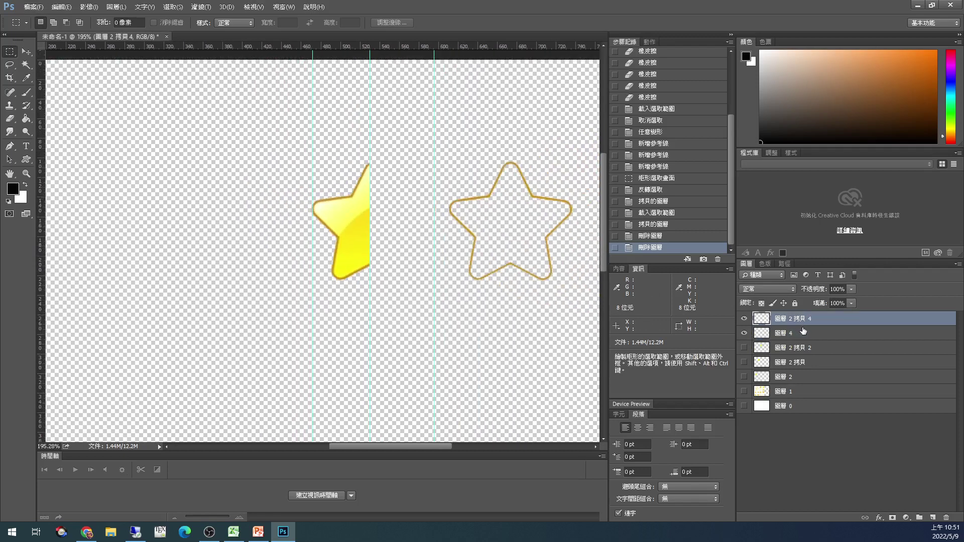
key(ctrl+j)
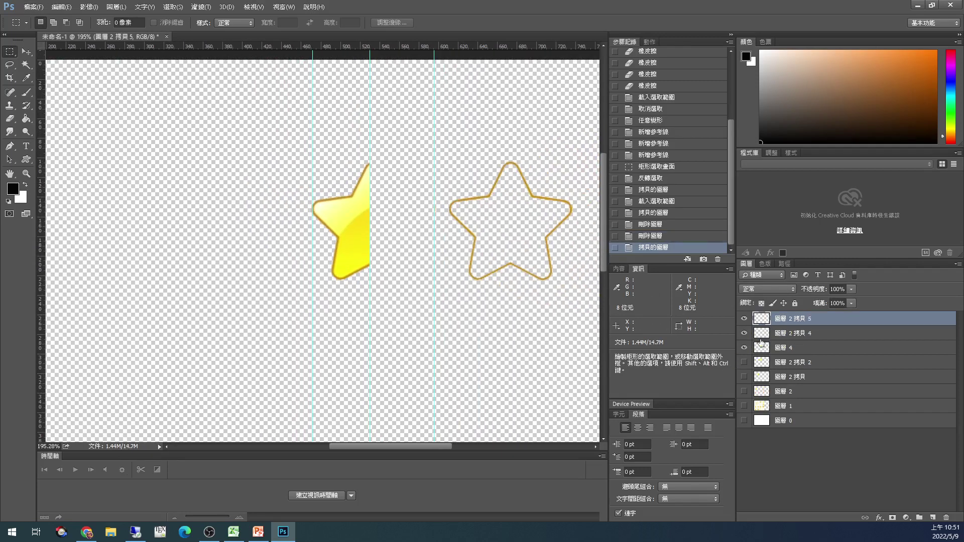
drag(804, 327, 804, 341)
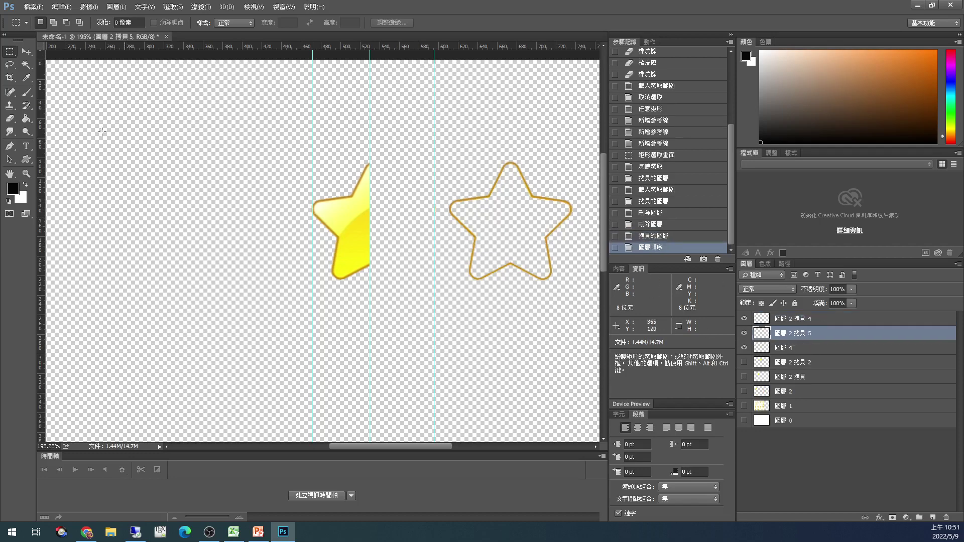
click(24, 57)
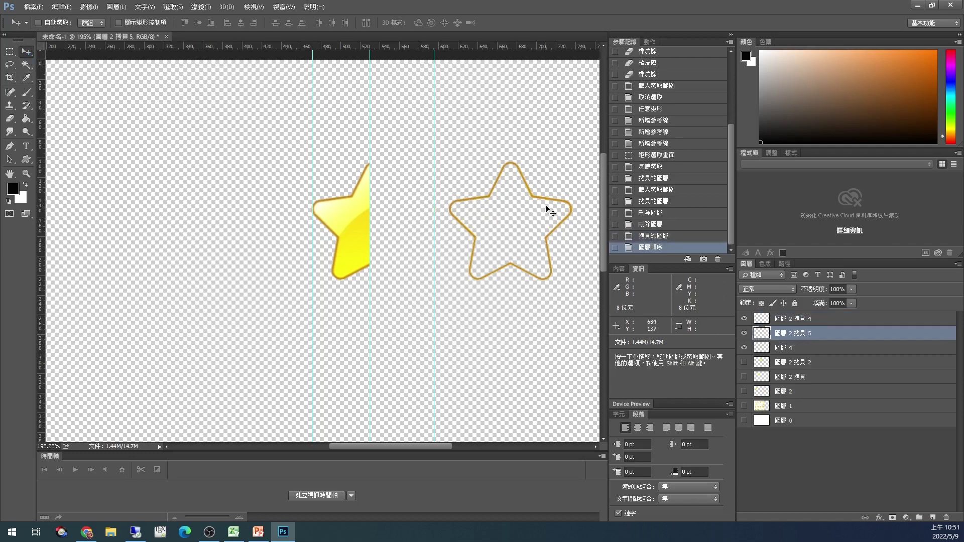
drag(562, 224, 425, 220)
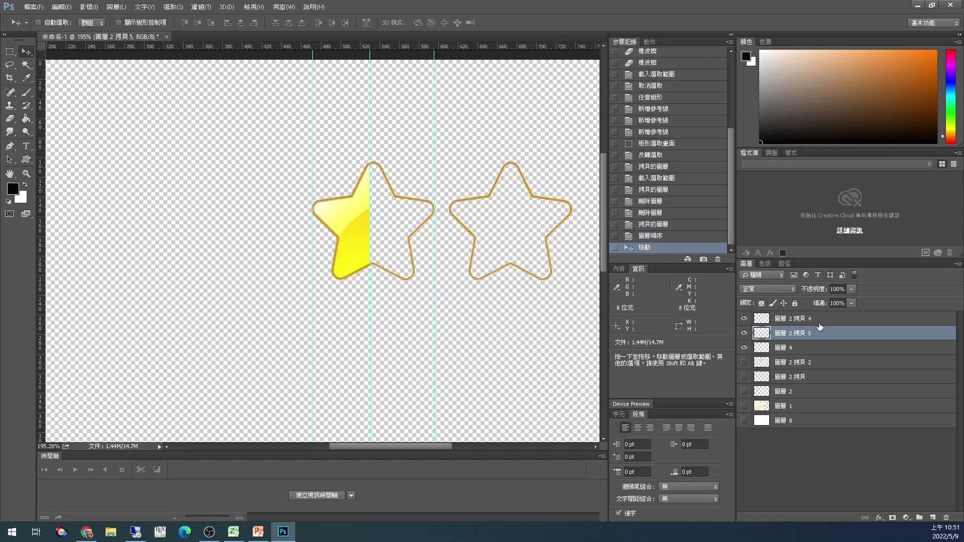
- Show the three full star layers 圖層 2 拷貝 2, 圖層 2 拷貝 and 圖層 2
click(744, 362)
click(745, 377)
click(745, 391)
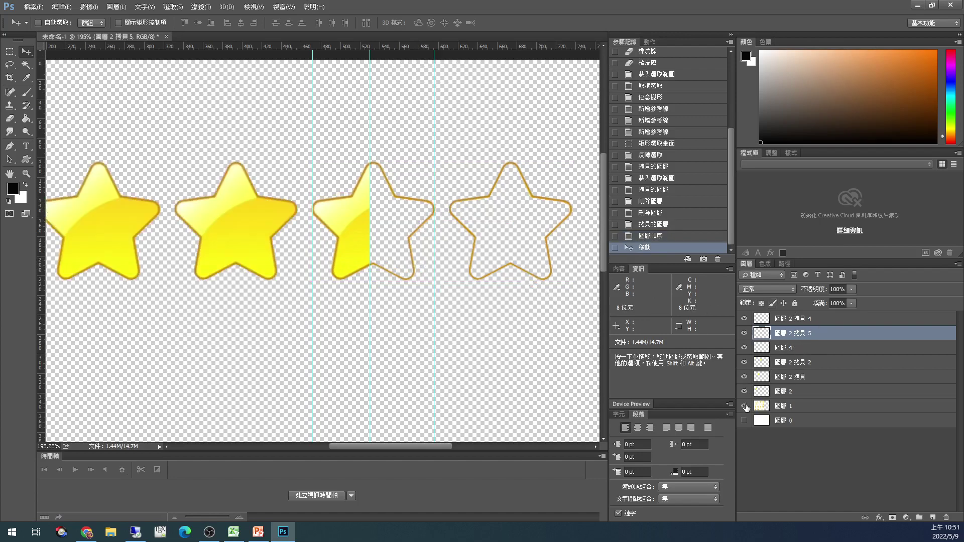
- Check the content of 圖層 1 by toggling its visibility, and delete that layer
click(745, 406)
click(744, 406)
click(785, 409)
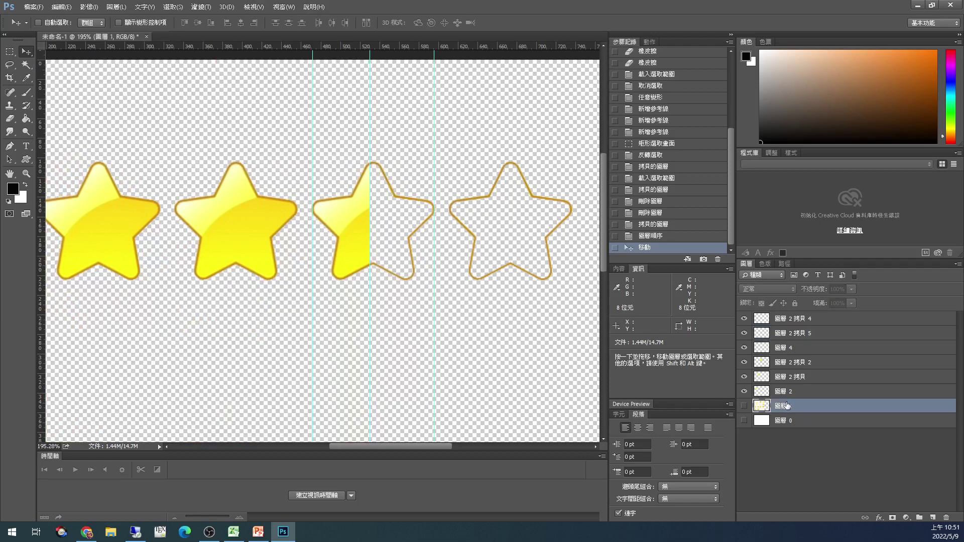
key(Delete)
- Remove the three vertical guides around the half-filled star from the canvas
scroll(397, 271, down, 2)
scroll(392, 265, down, 3)
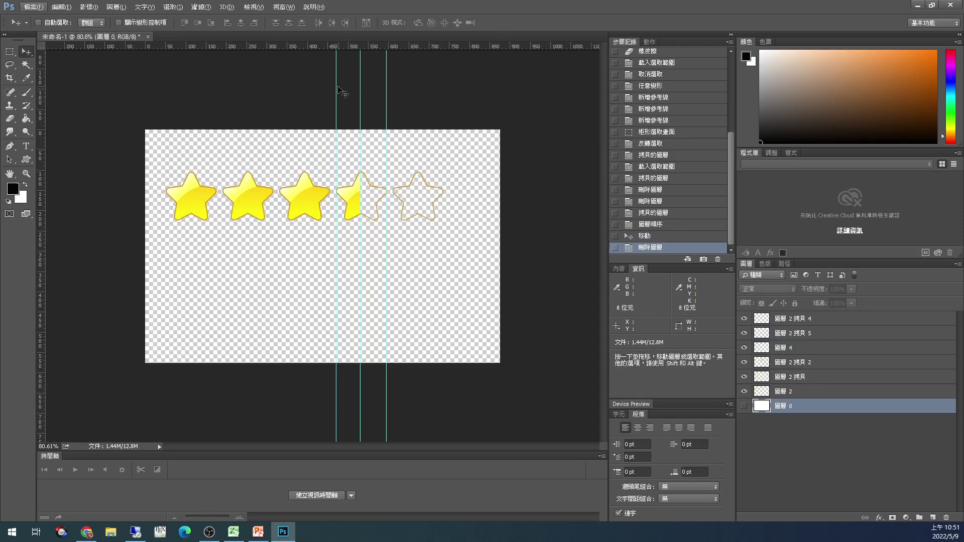
drag(336, 91, 40, 90)
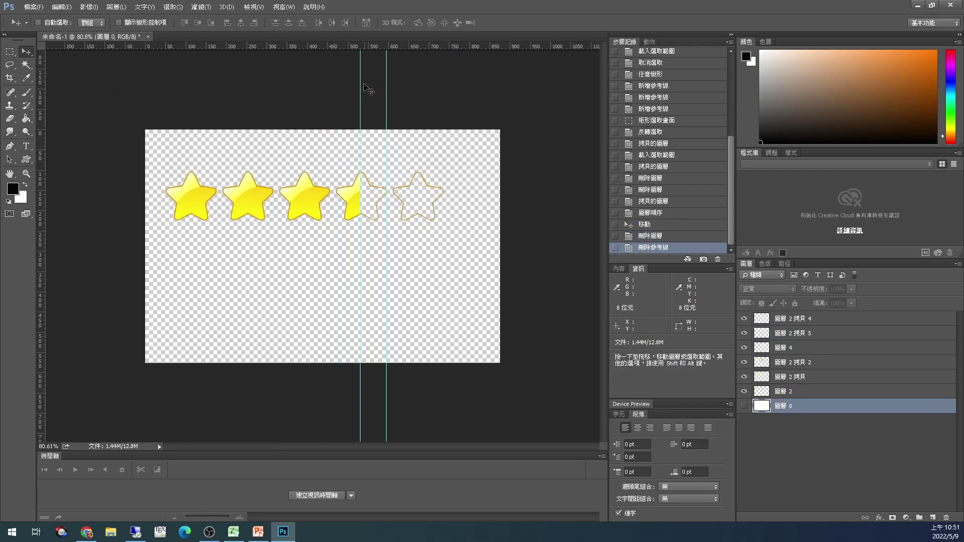
drag(361, 85, 35, 86)
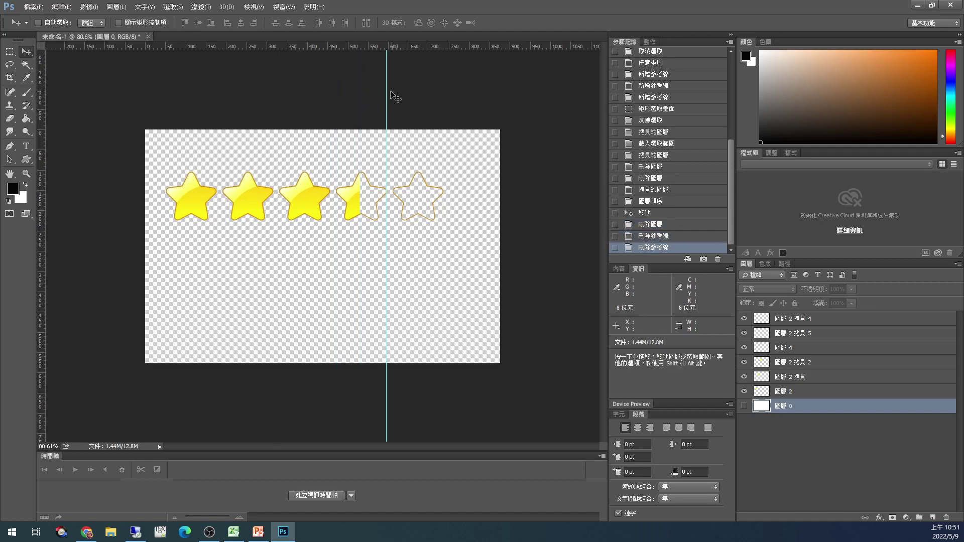
drag(386, 94, 40, 93)
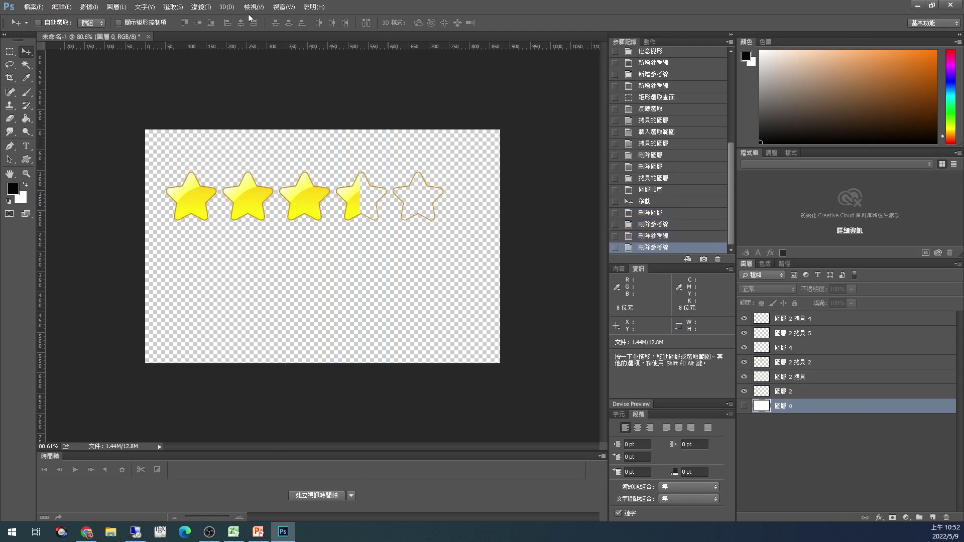
click(283, 7)
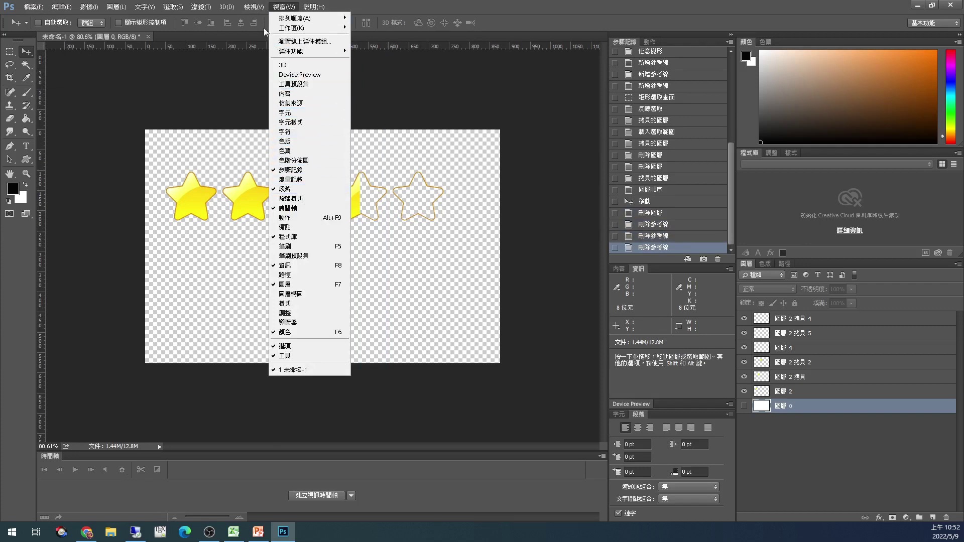
mouse_move(261, 7)
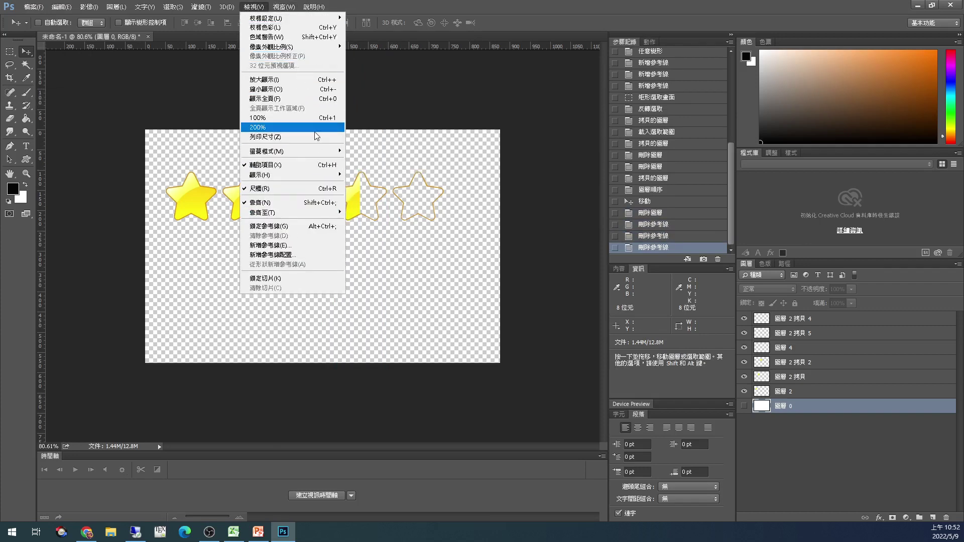
click(303, 201)
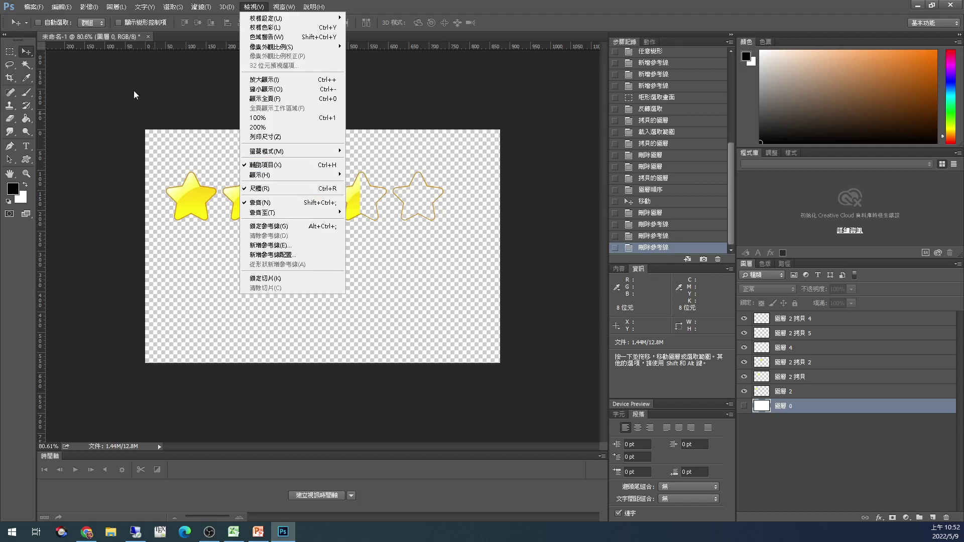
- Make a rectangular selection of about 743 × 174 px around the row of five stars
click(10, 51)
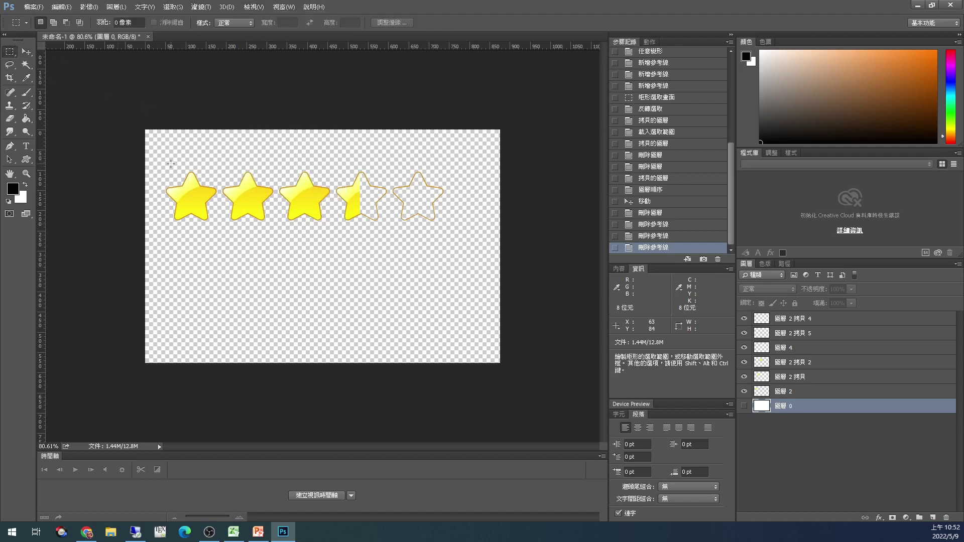
drag(159, 164, 460, 235)
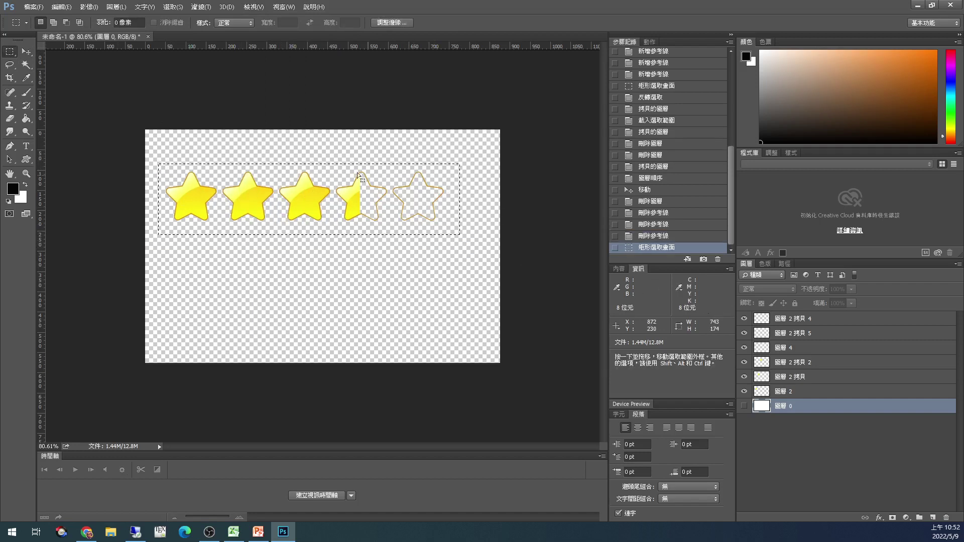
- Save a copy of the star artwork in PNG format as stars in the 下載 folder, accepting the preset PNG options
click(33, 6)
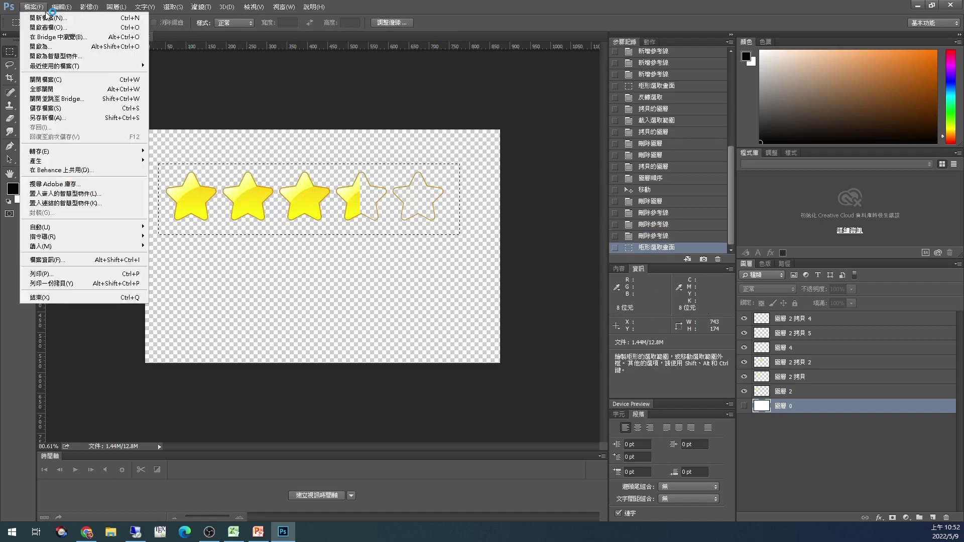
click(58, 119)
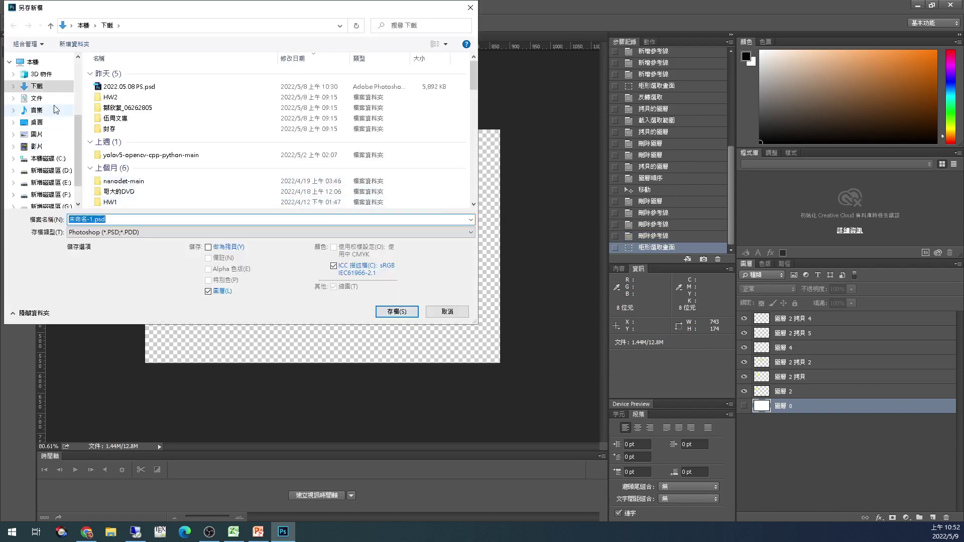
click(50, 121)
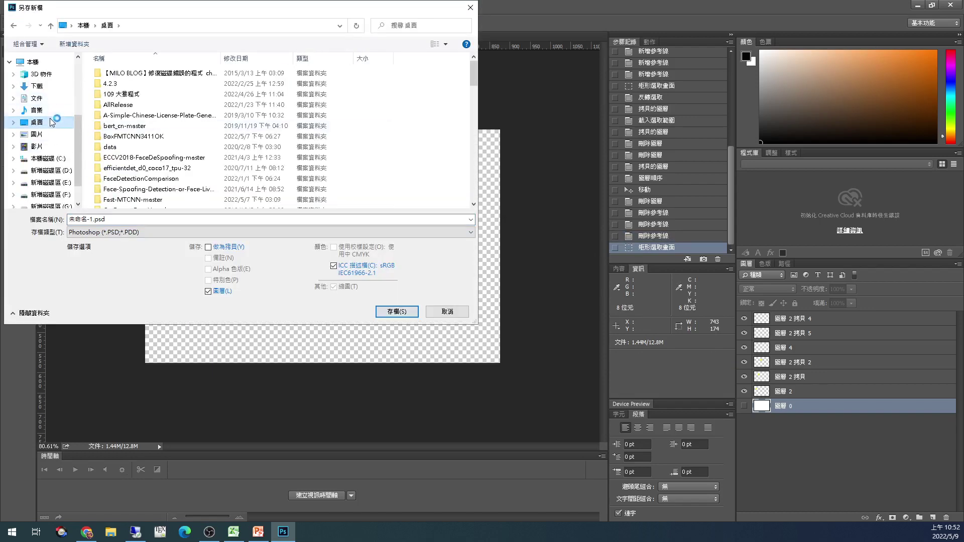
click(37, 86)
click(209, 232)
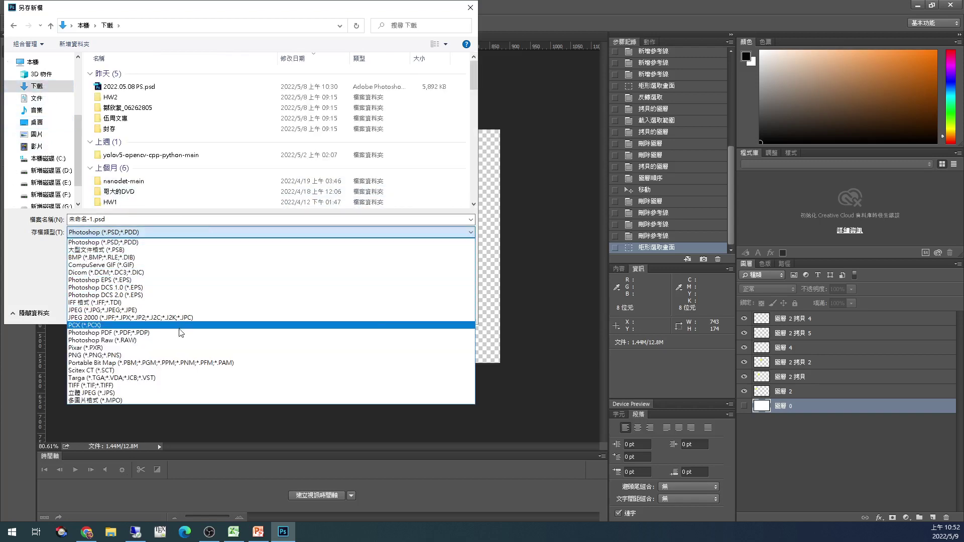
click(186, 357)
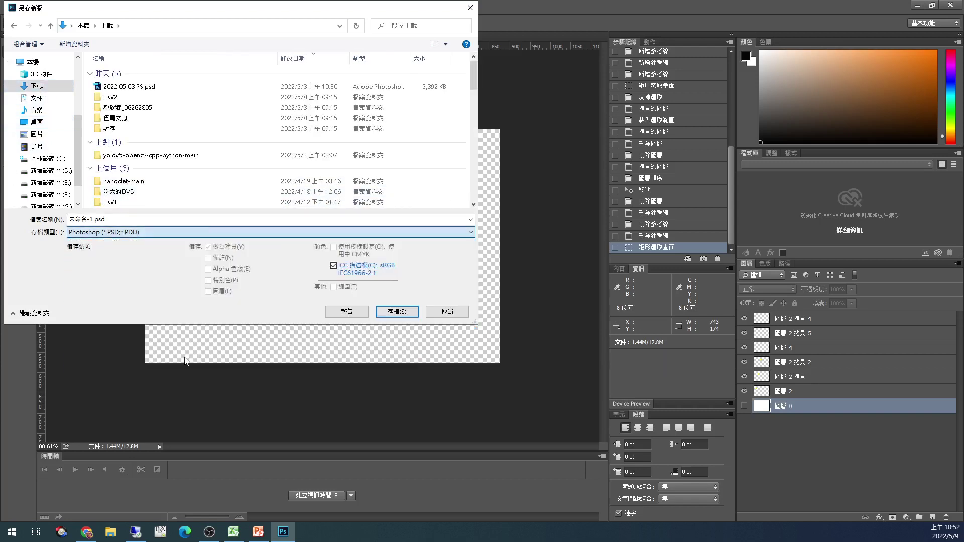
click(151, 219)
key(ctrl+a)
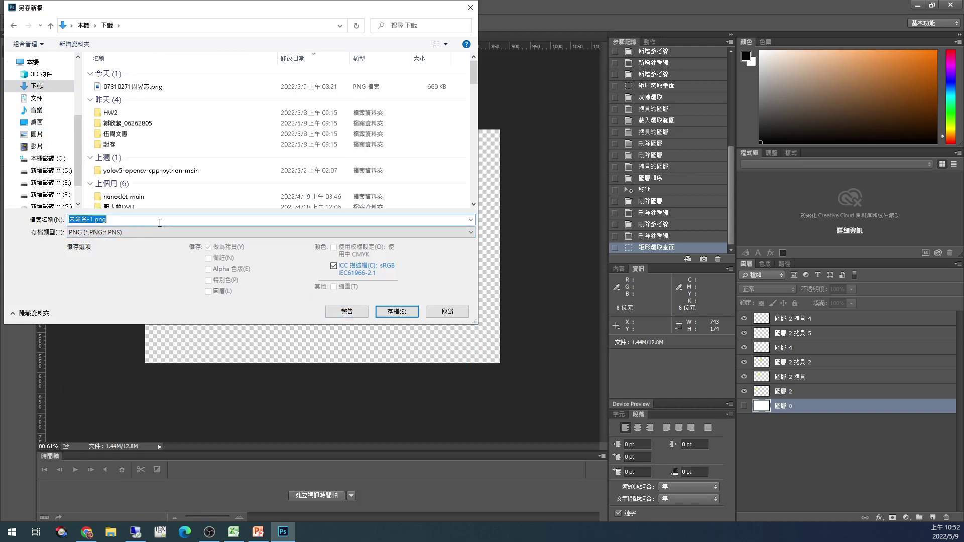
text(stars)
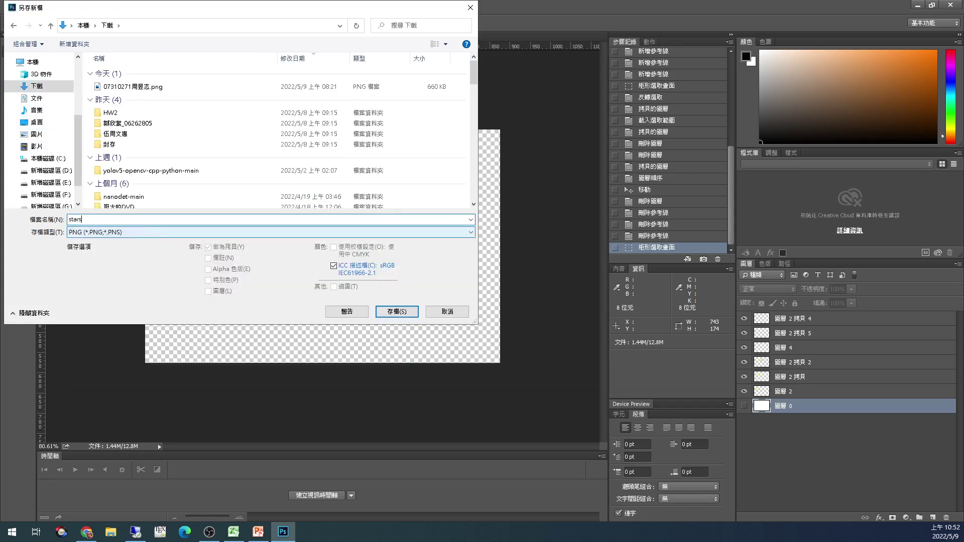
key(Return)
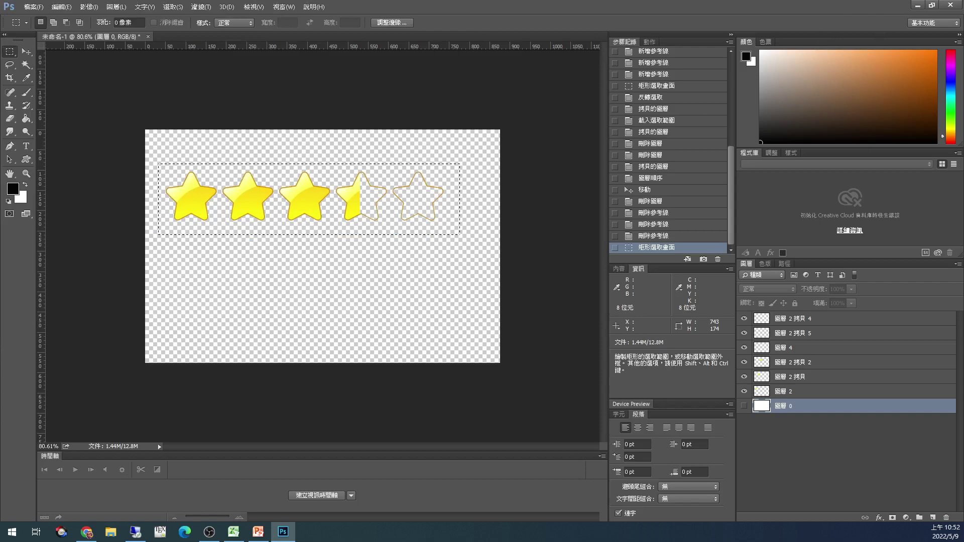
key(Return)
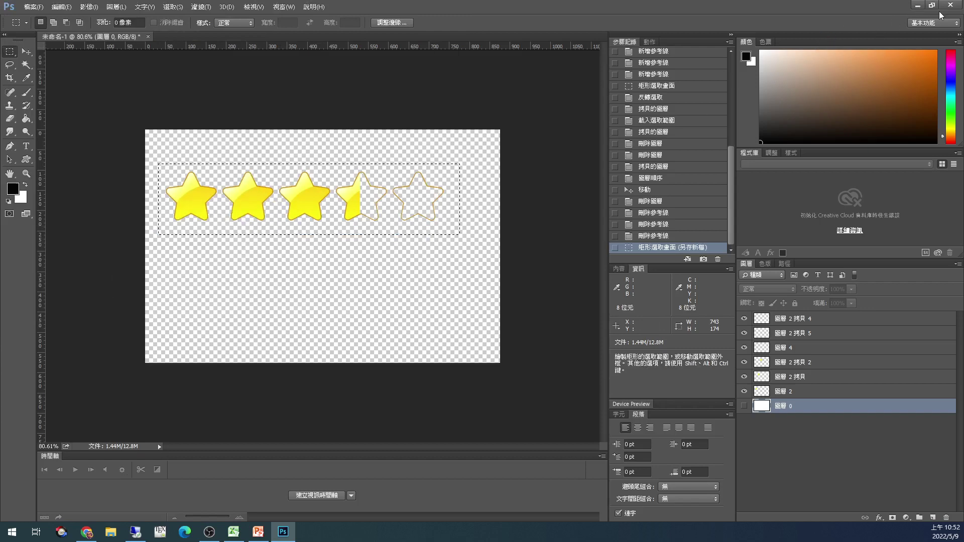
- Switch to the Excel workbook, delete the pasted star collection picture, and move the green bar chart up just beneath the sample rating graphic
click(919, 6)
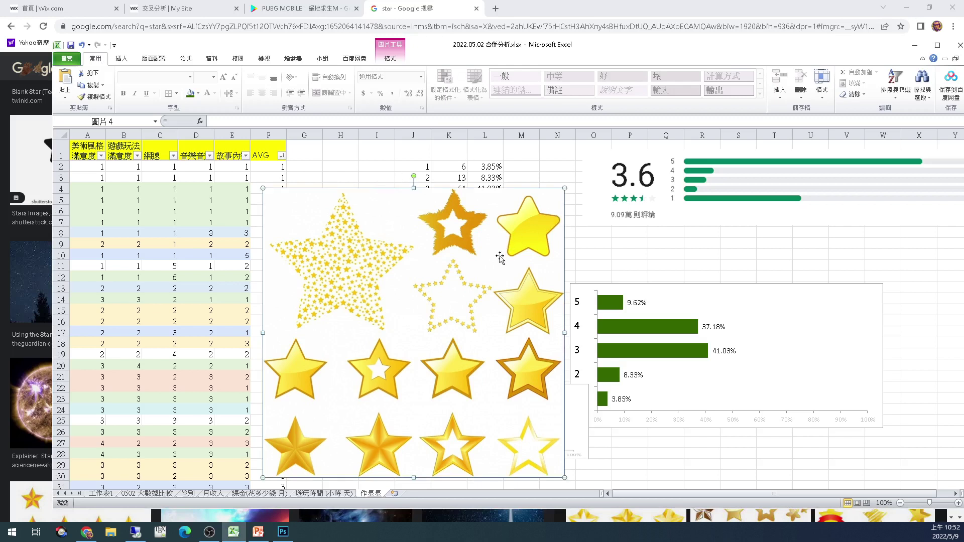
key(Delete)
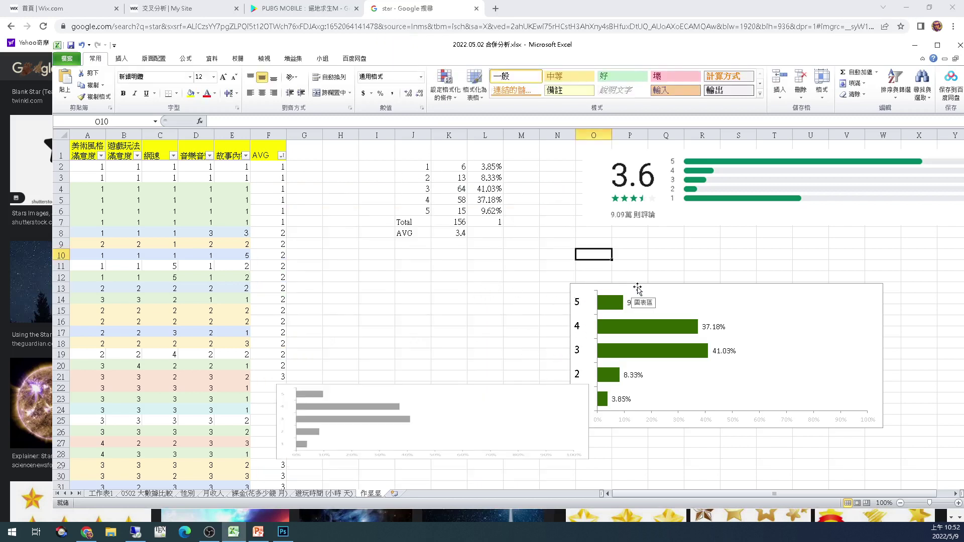
drag(681, 285, 716, 214)
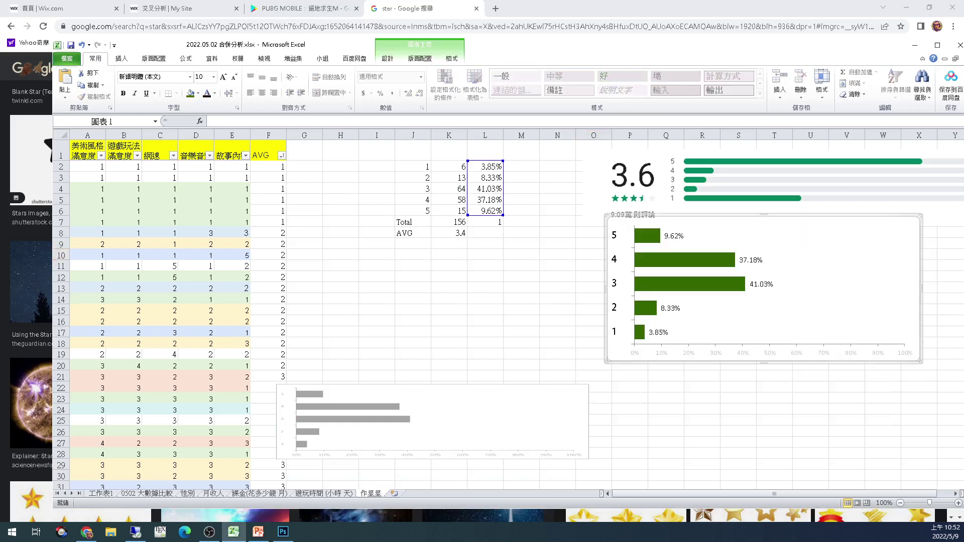
- Switch to File Explorer, try to place stars.png from the 下載 folder onto the Excel worksheet, and minimize the Explorer window
key(alt+Tab)
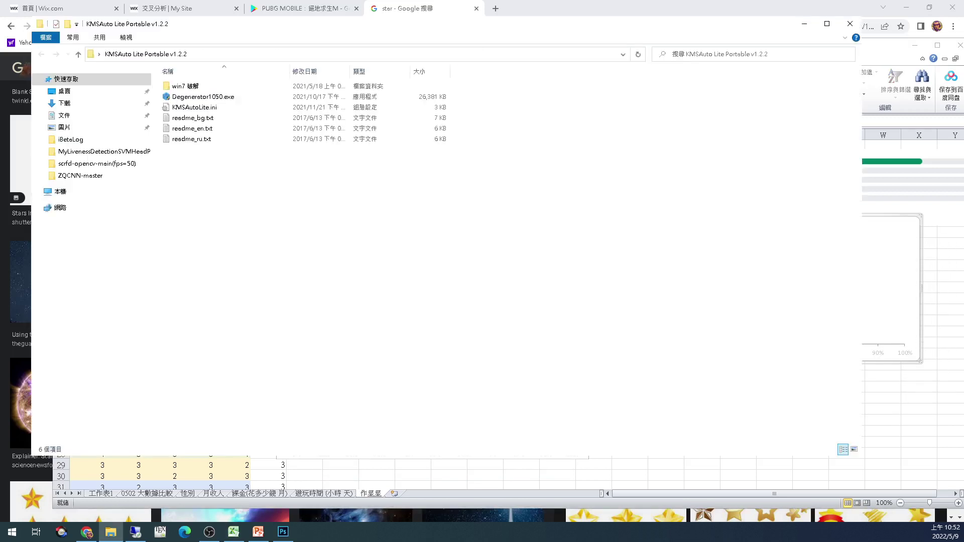
click(37, 191)
click(80, 216)
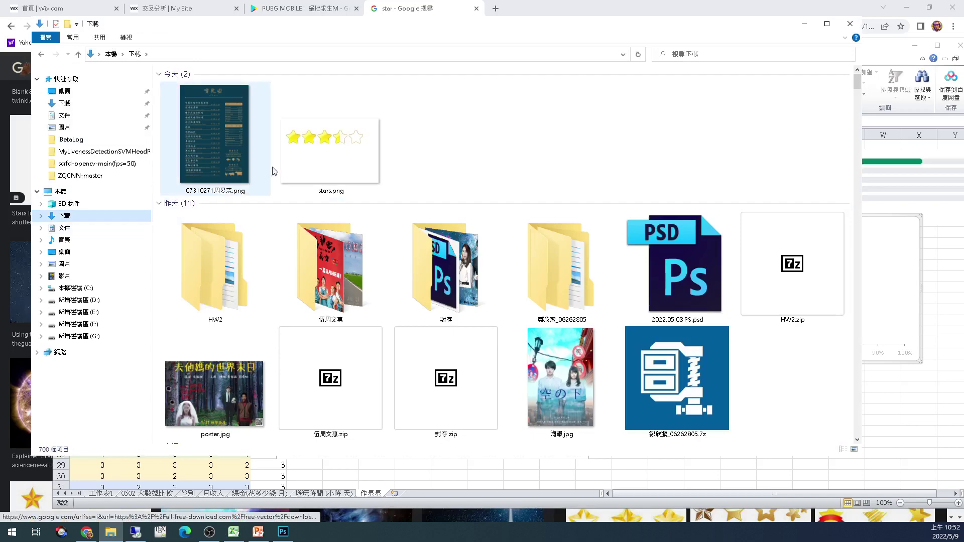
click(351, 146)
drag(592, 32, 396, 82)
drag(160, 176, 648, 301)
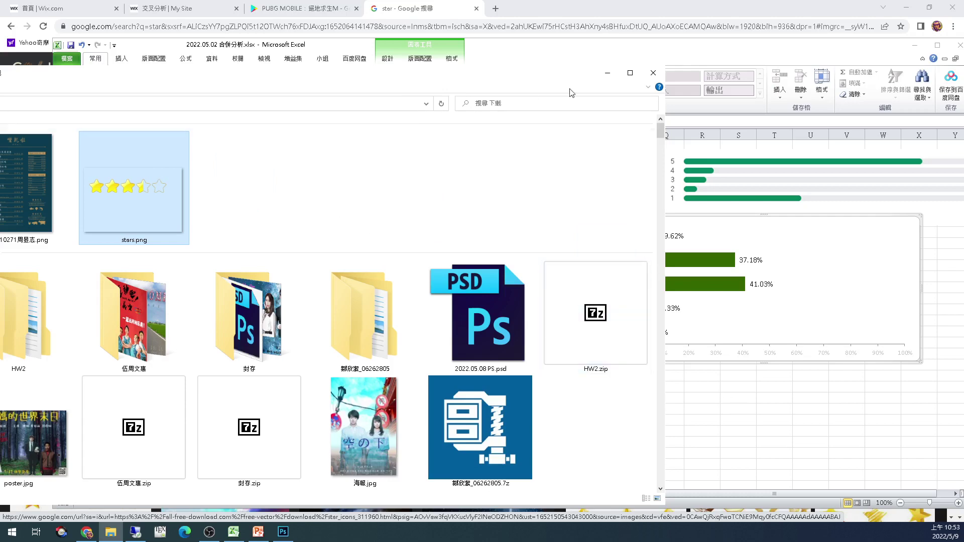
click(607, 73)
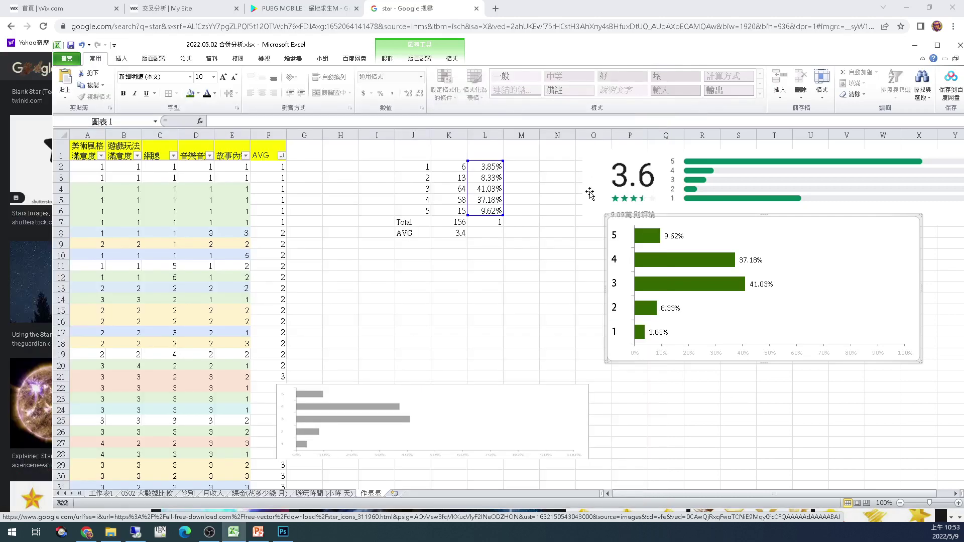
- Copy the green bar chart from Excel, switch to PowerPoint, and paste it on the slide below the sample rating graphic
click(525, 272)
click(734, 358)
click(259, 532)
key(ctrl+v)
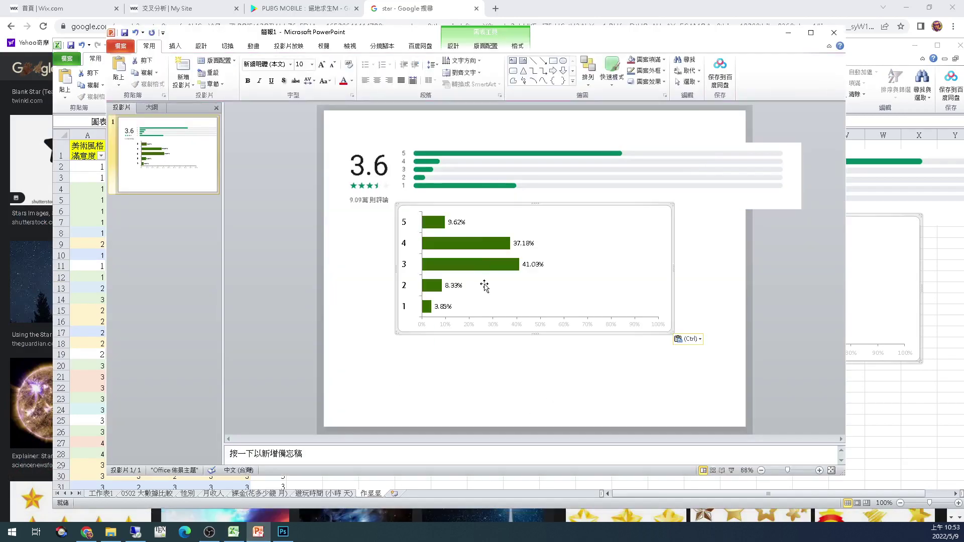
drag(452, 329, 543, 382)
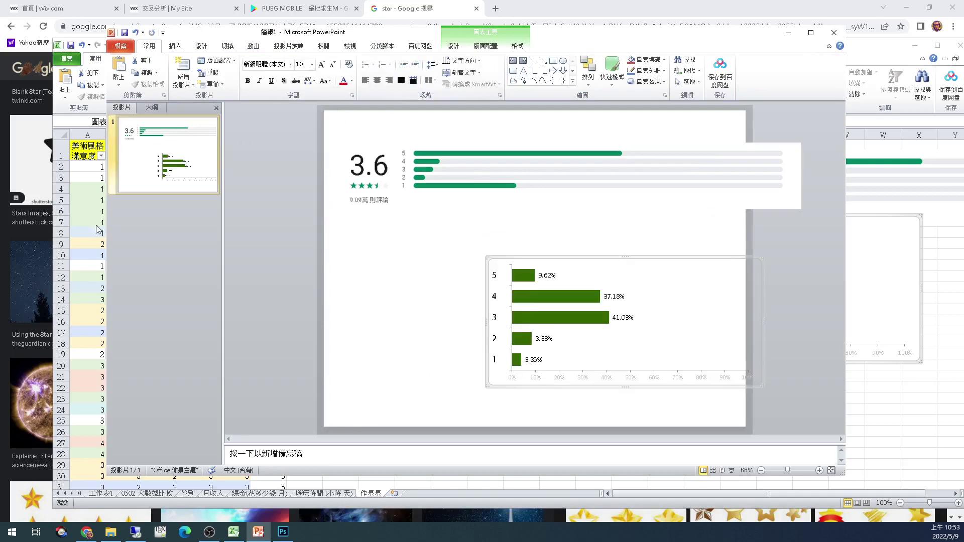
- Switch to File Explorer, place stars.png from the 下載 folder onto the PowerPoint slide, and shrink the picture beside the chart's lower rows
click(110, 531)
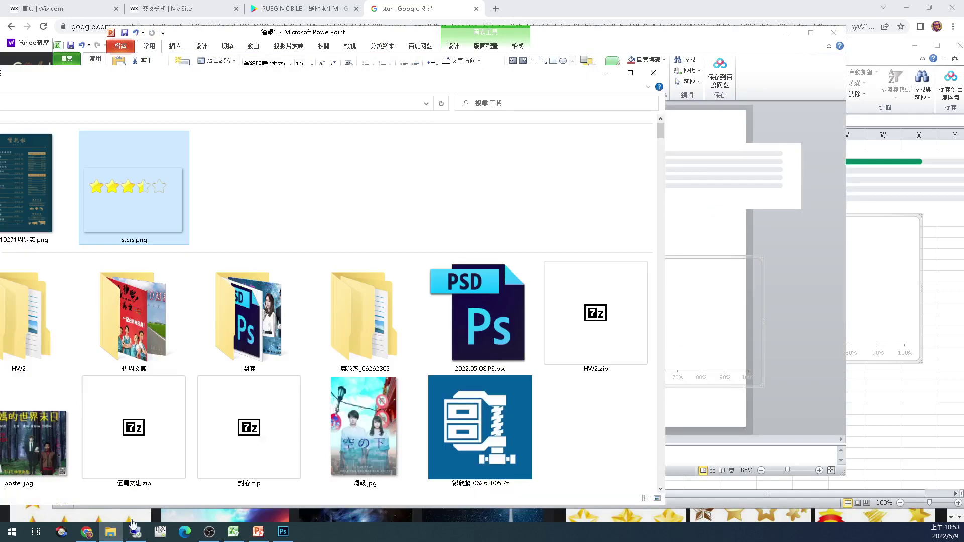
drag(148, 200, 722, 232)
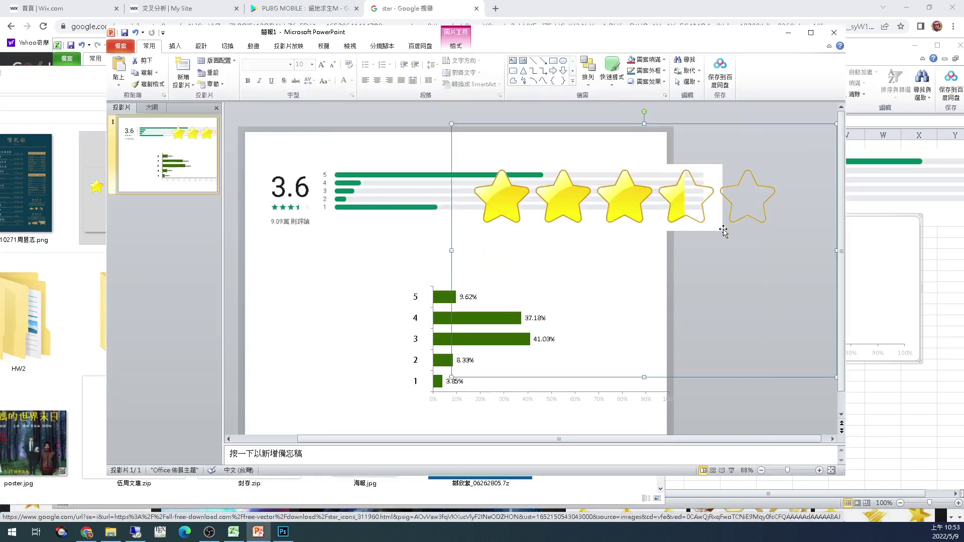
drag(613, 209, 395, 336)
drag(696, 228, 495, 361)
drag(432, 381, 436, 374)
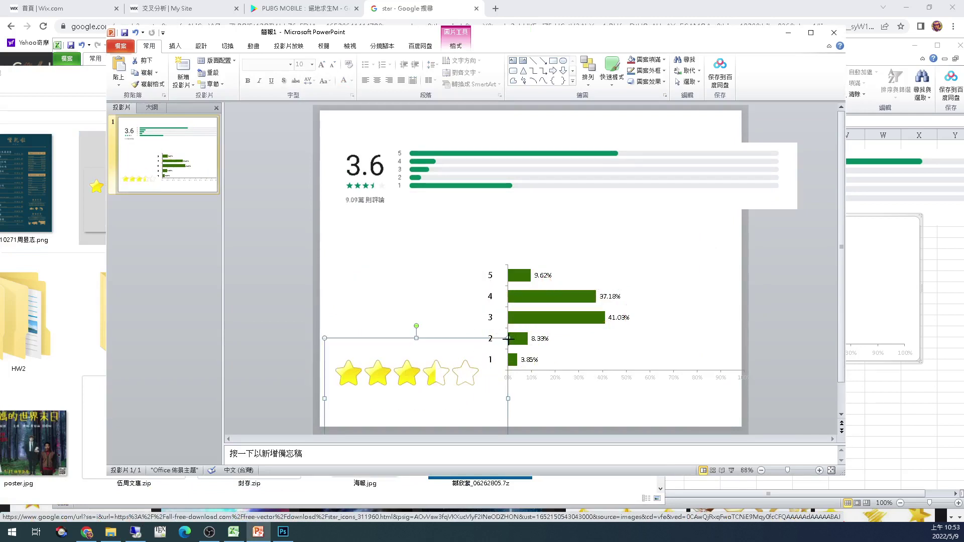
drag(508, 339, 492, 348)
mouse_move(441, 372)
mouse_down()
mouse_move(445, 357)
mouse_move(435, 372)
mouse_up()
drag(500, 334, 484, 340)
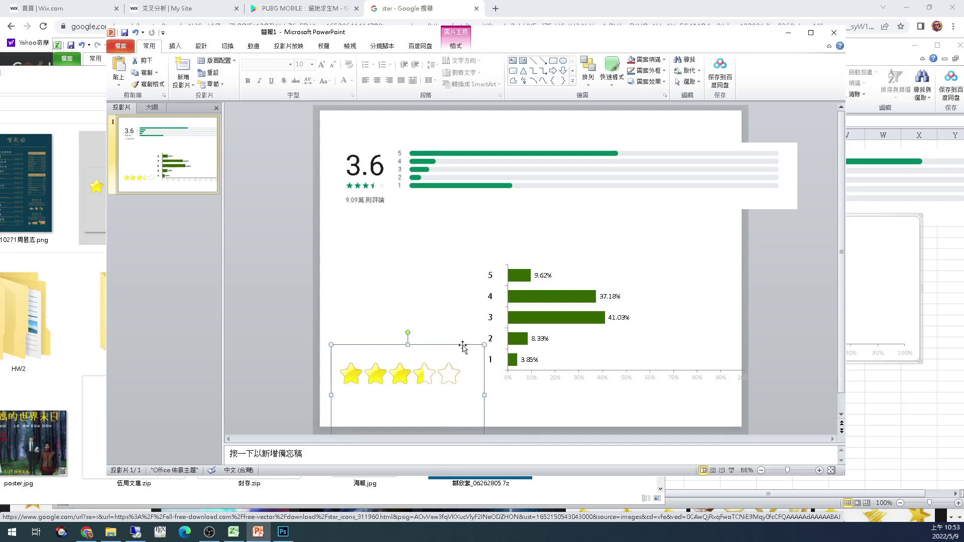
drag(441, 372, 438, 371)
- Move the bar chart away from the slide's outer edge so that it fits within the slide
drag(594, 347, 591, 347)
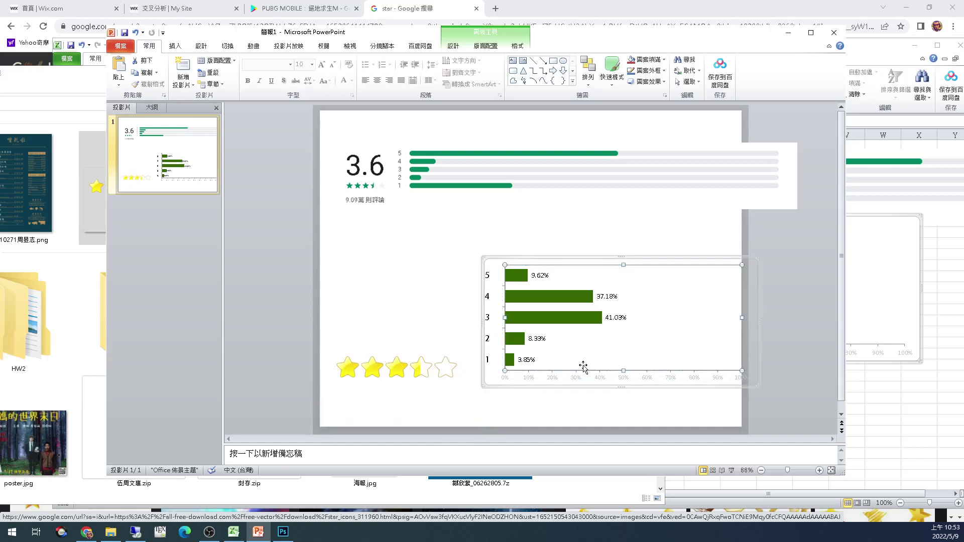
drag(581, 385, 585, 381)
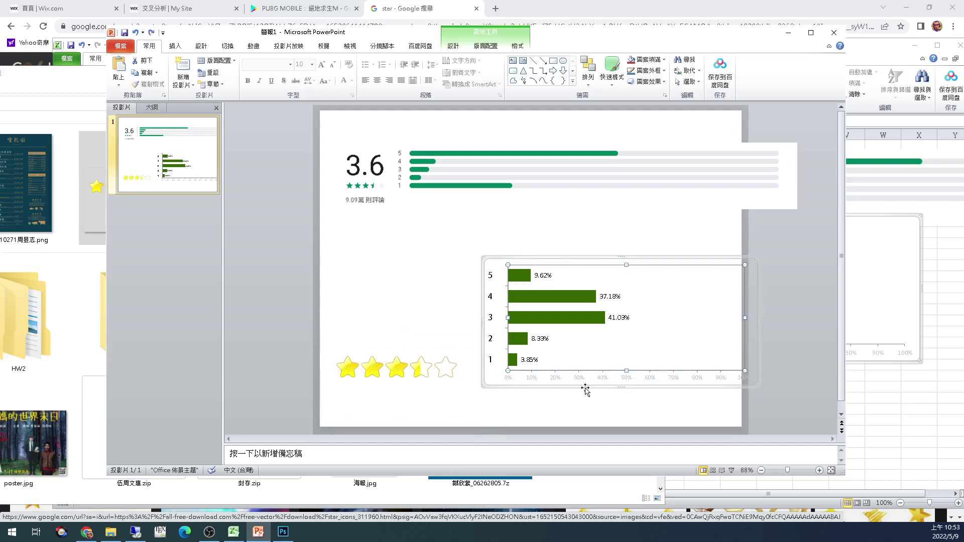
click(565, 390)
click(554, 384)
drag(555, 386, 540, 387)
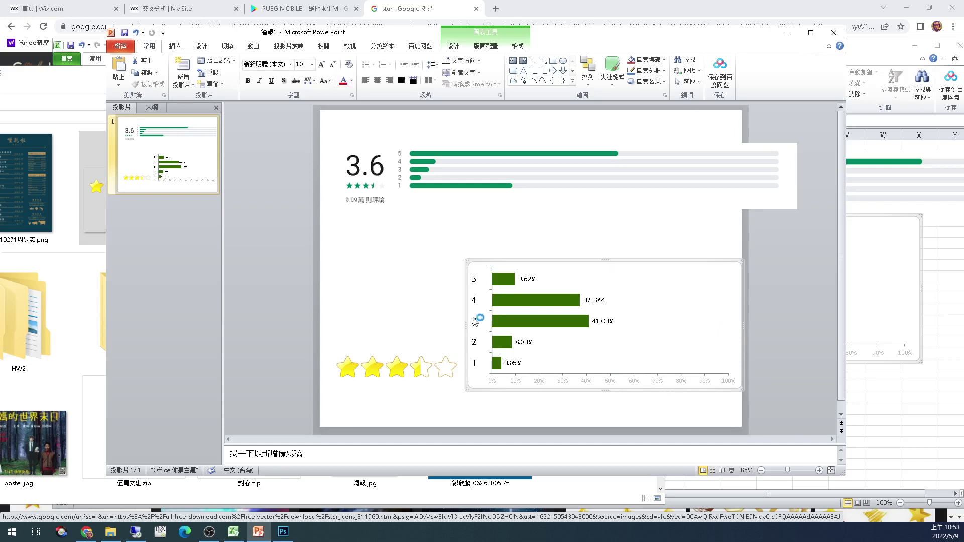
- Delete the bar chart from the slide
click(480, 260)
click(500, 272)
key(Delete)
- Copy the green bar chart in Excel again, paste it on the PowerPoint slide as a picture, and place it beside the stars
click(958, 311)
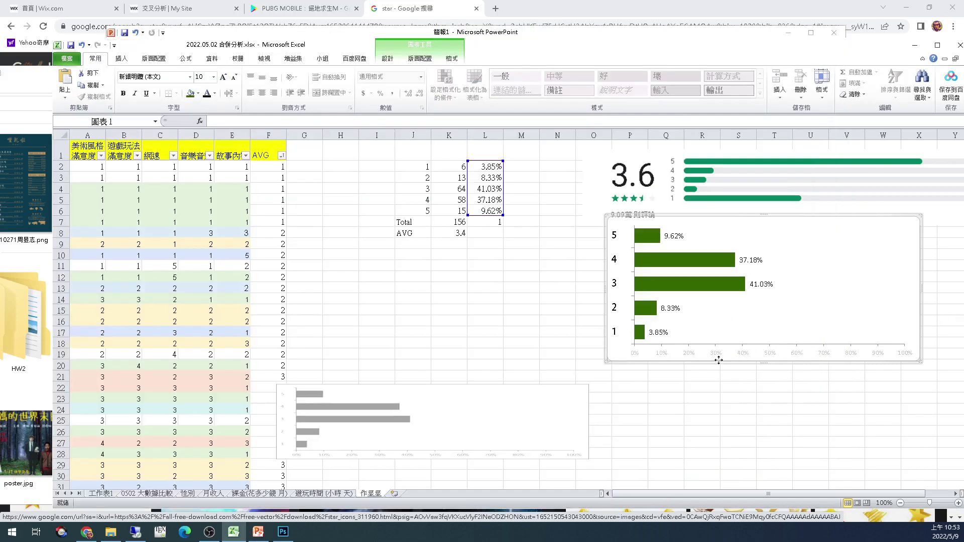
key(alt+Tab)
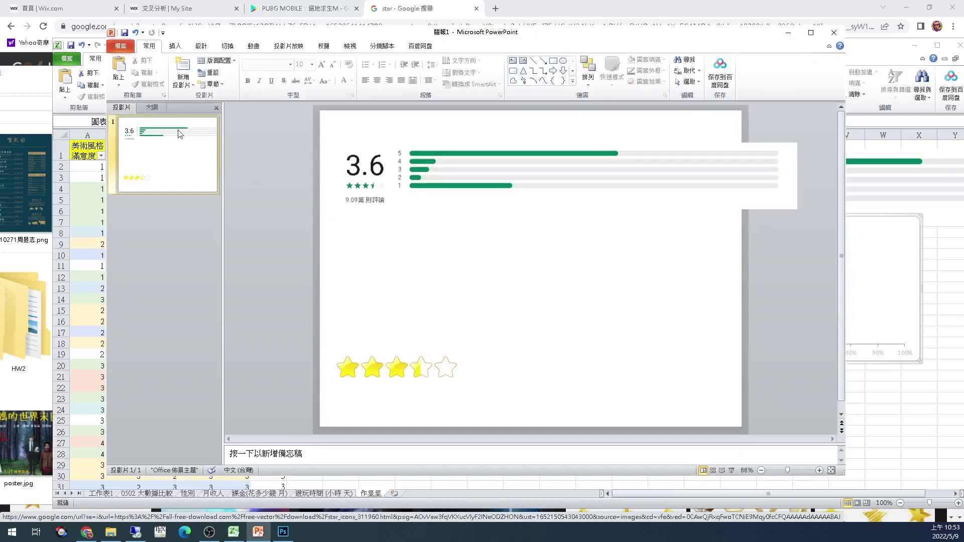
click(119, 84)
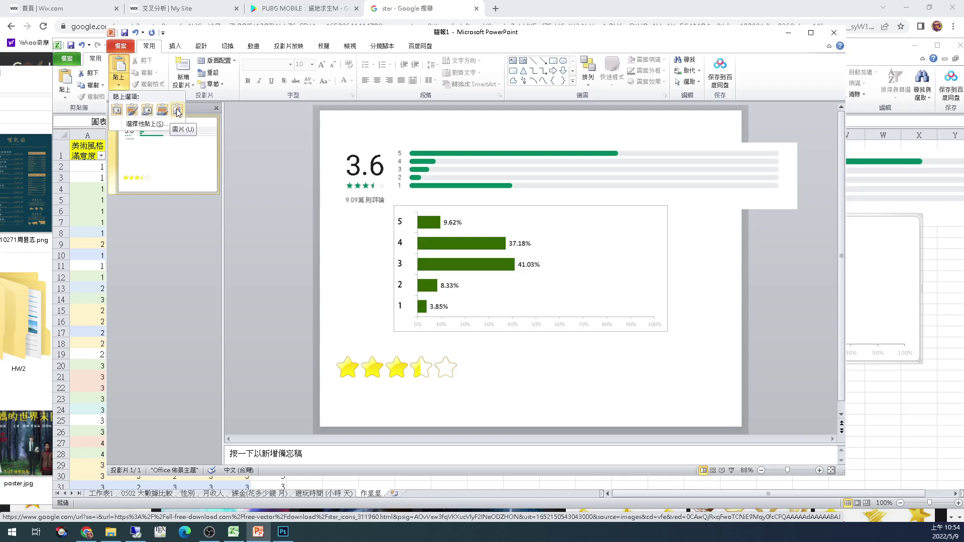
click(177, 112)
drag(533, 325, 602, 370)
- Crop the percentage axis off the lower edge of the chart picture
key(alt+j)
key(p)
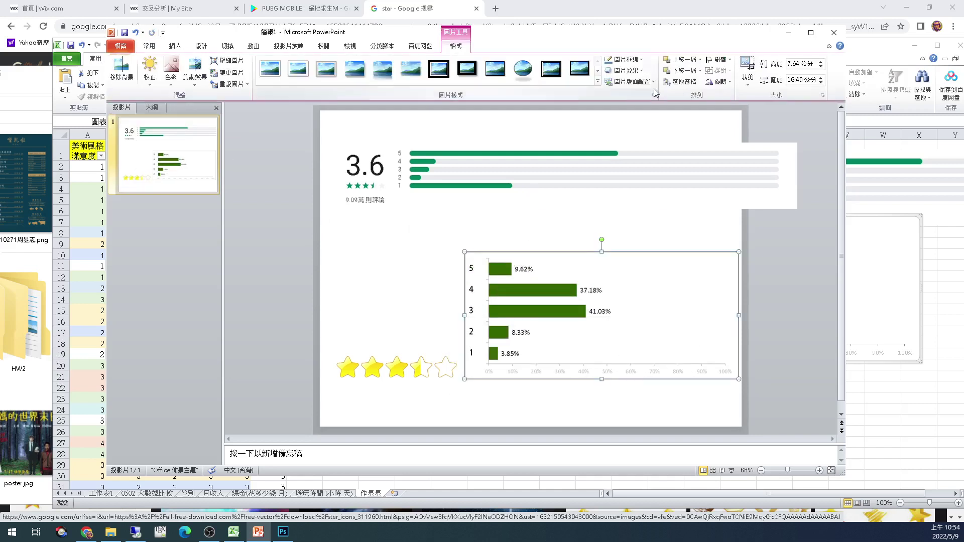
key(c)
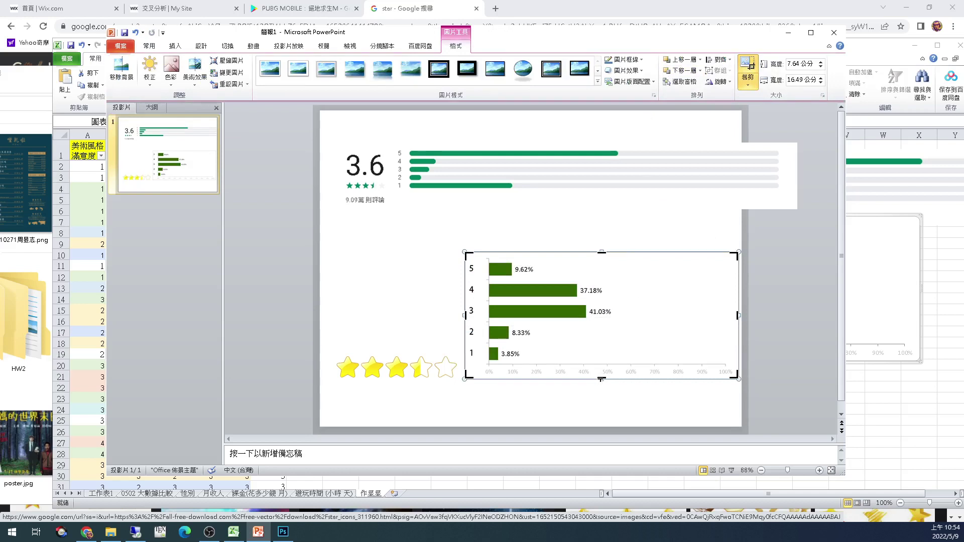
drag(601, 380, 609, 363)
click(564, 416)
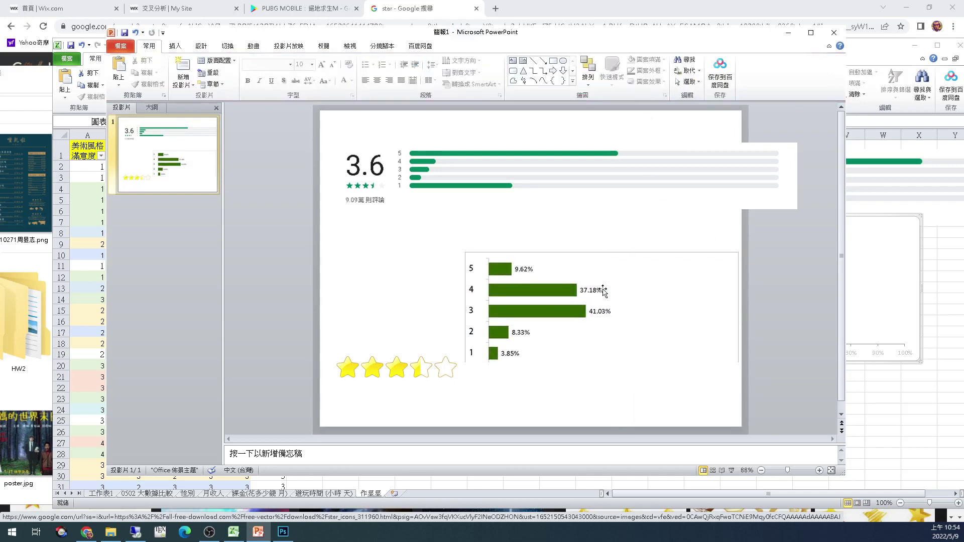
- Crop the thin border lines off the upper and outer side edges of the chart picture
click(588, 271)
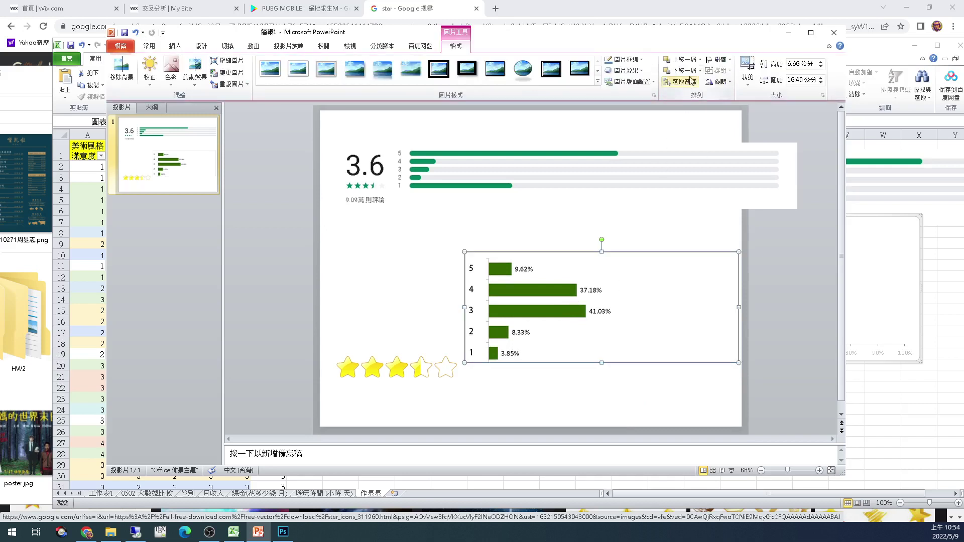
click(745, 64)
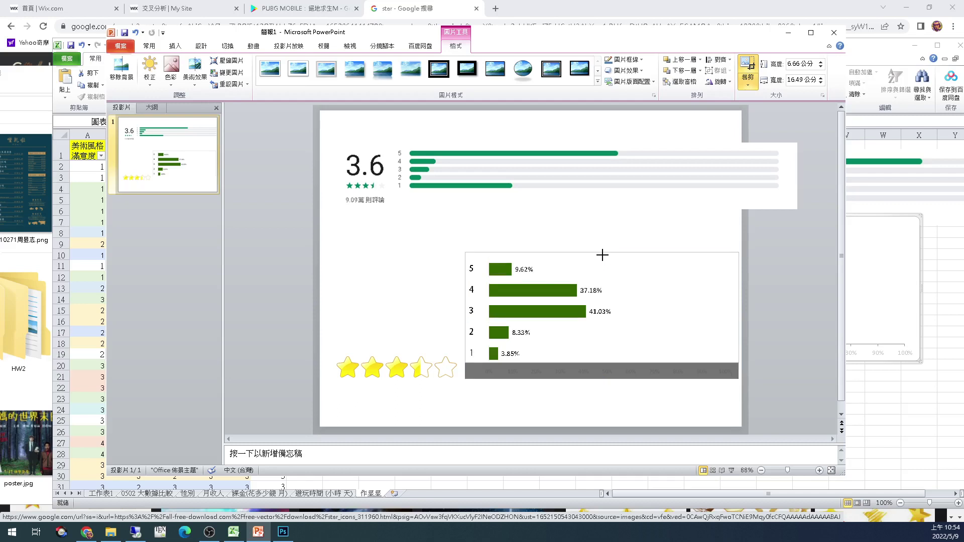
drag(603, 254, 602, 258)
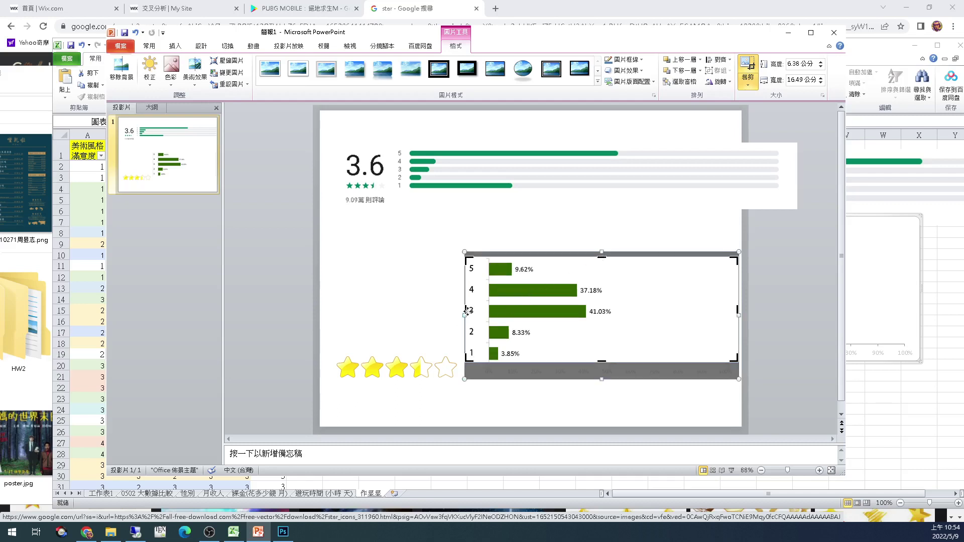
drag(465, 310, 467, 310)
drag(736, 308, 734, 307)
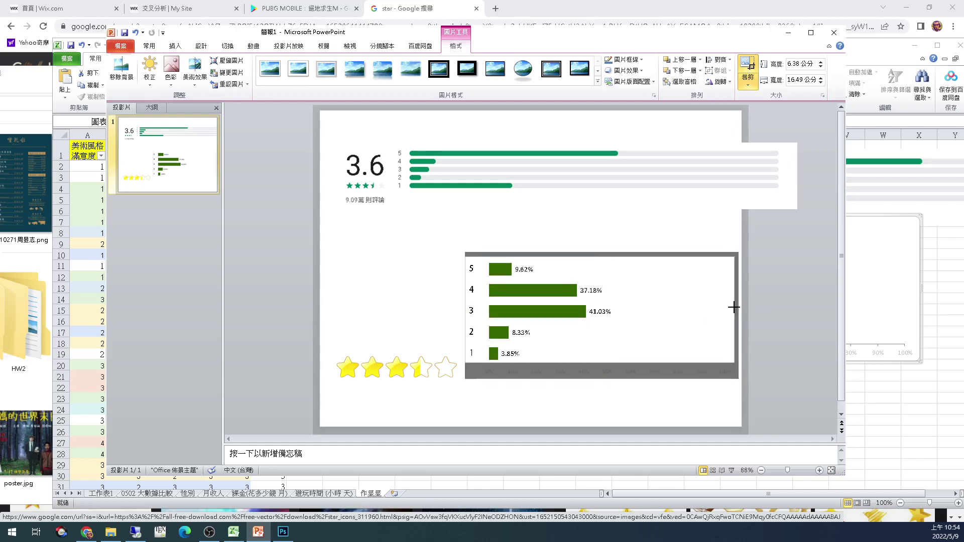
click(764, 351)
- Crop the remaining border line beside the rating labels off the chart picture, and move the picture close to the stars
click(565, 340)
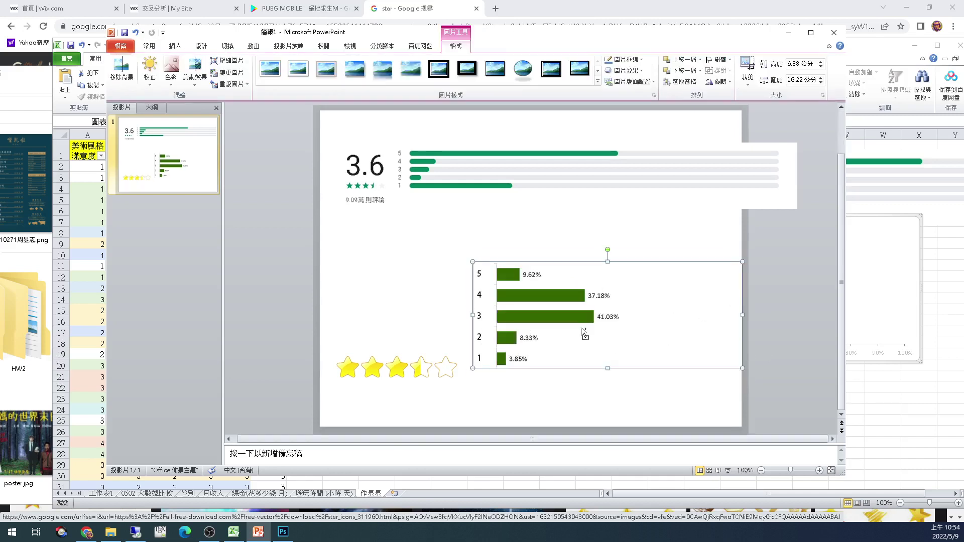
ctrl+scroll(583, 332, up, 6)
ctrl+scroll(518, 308, down, 3)
ctrl+scroll(518, 307, down, 2)
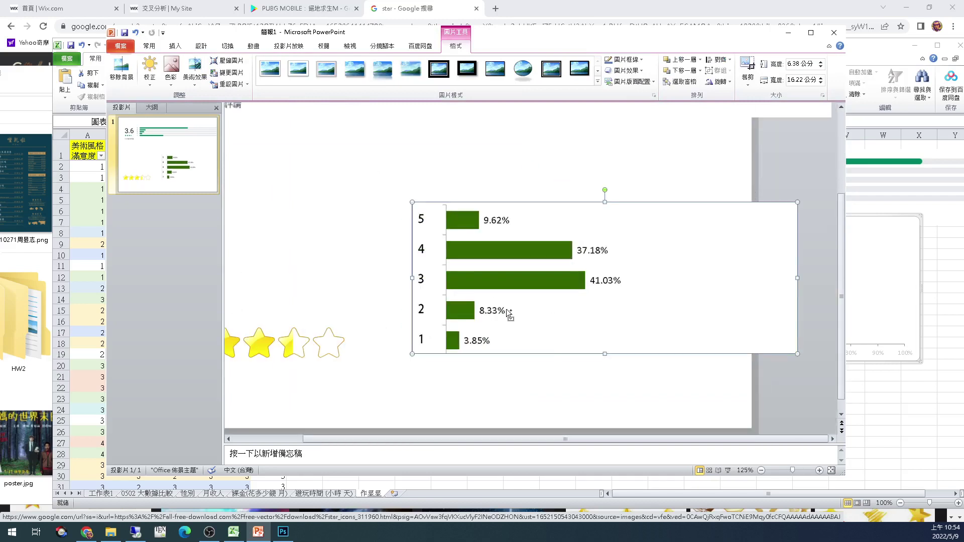
ctrl+scroll(506, 308, up, 4)
ctrl+scroll(505, 309, down, 1)
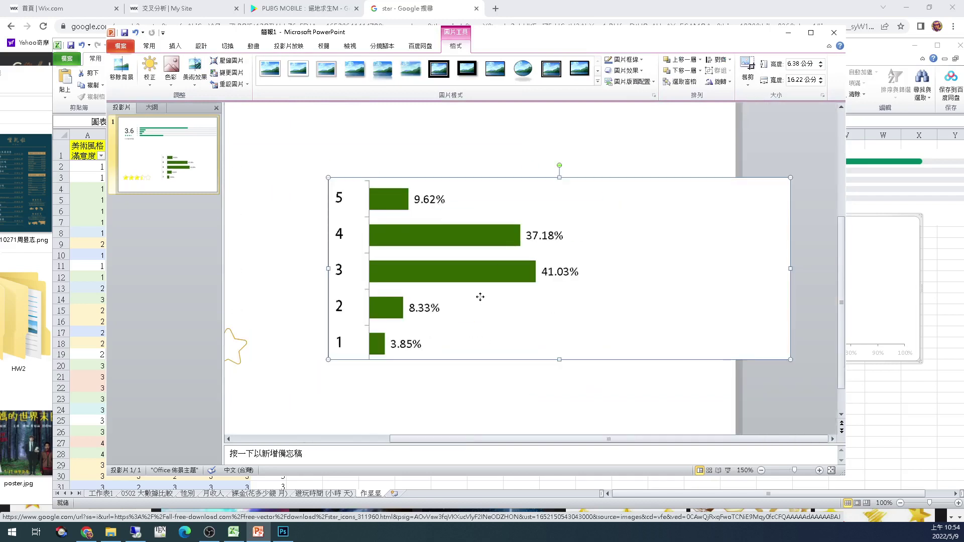
click(748, 70)
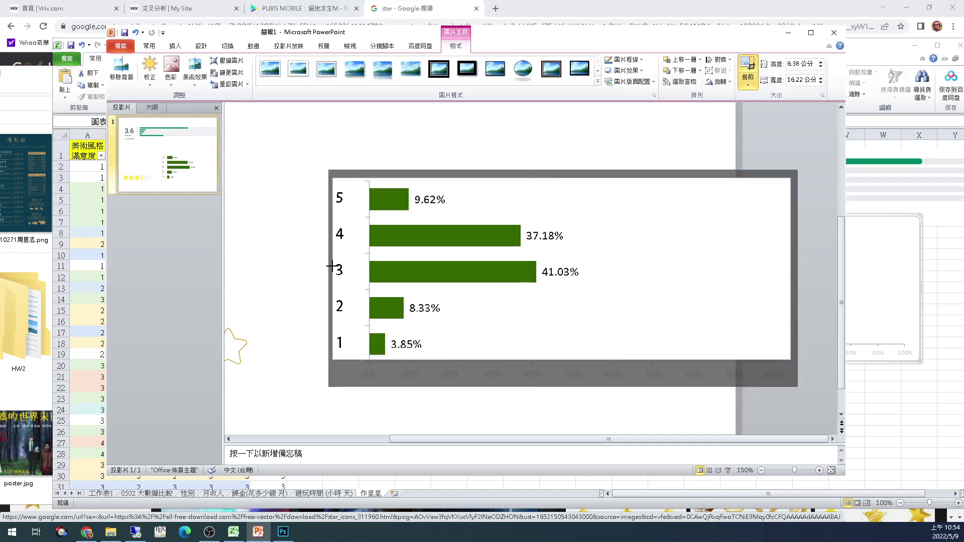
click(291, 232)
ctrl+scroll(449, 285, down, 3)
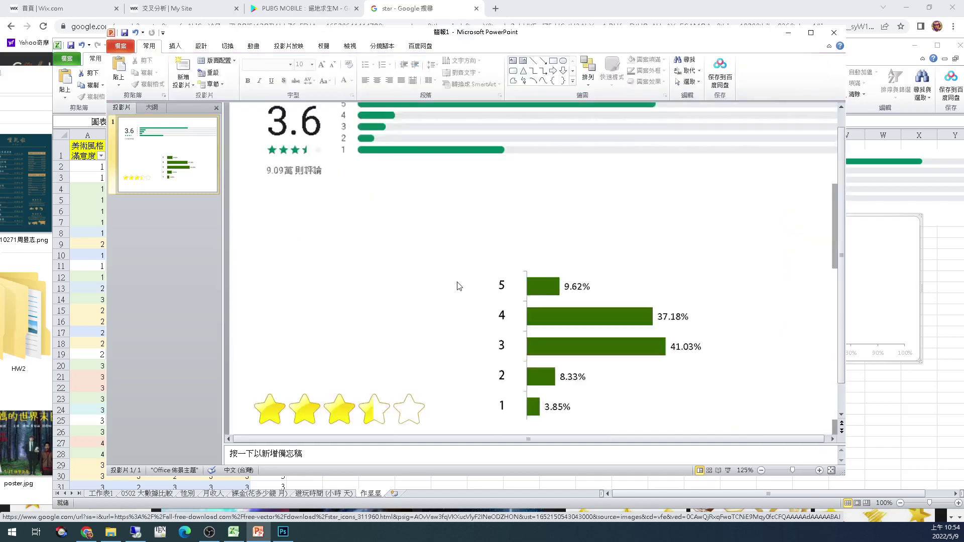
drag(608, 321, 565, 325)
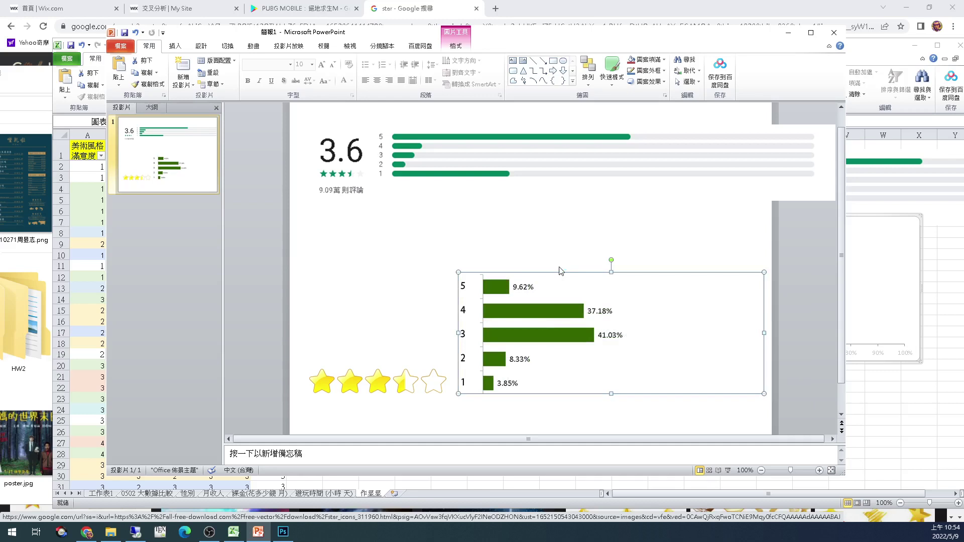
- Draw a long blue rectangle extending the row 5 bar, make it slightly thinner than the bar, and offset it just beyond the bar's end
click(553, 61)
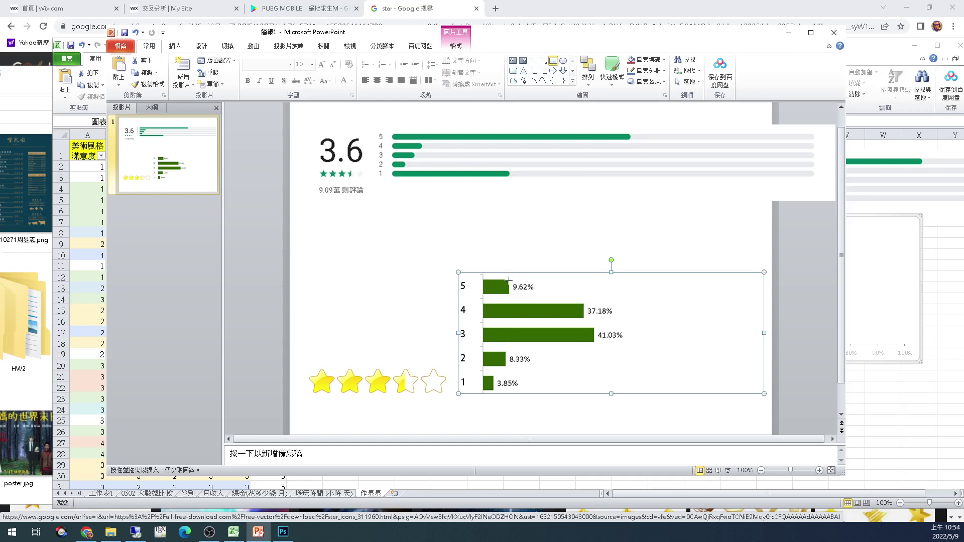
drag(509, 280, 741, 296)
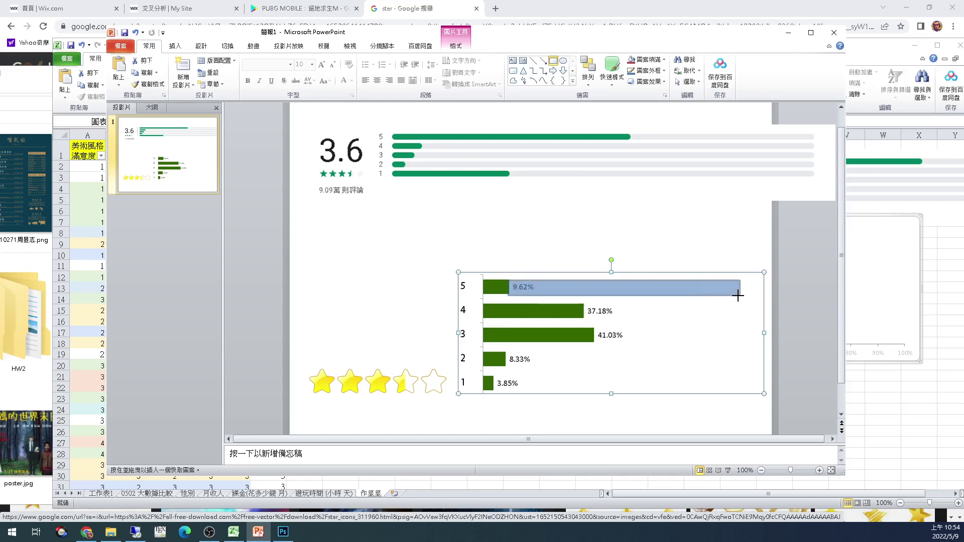
scroll(591, 296, up, 5)
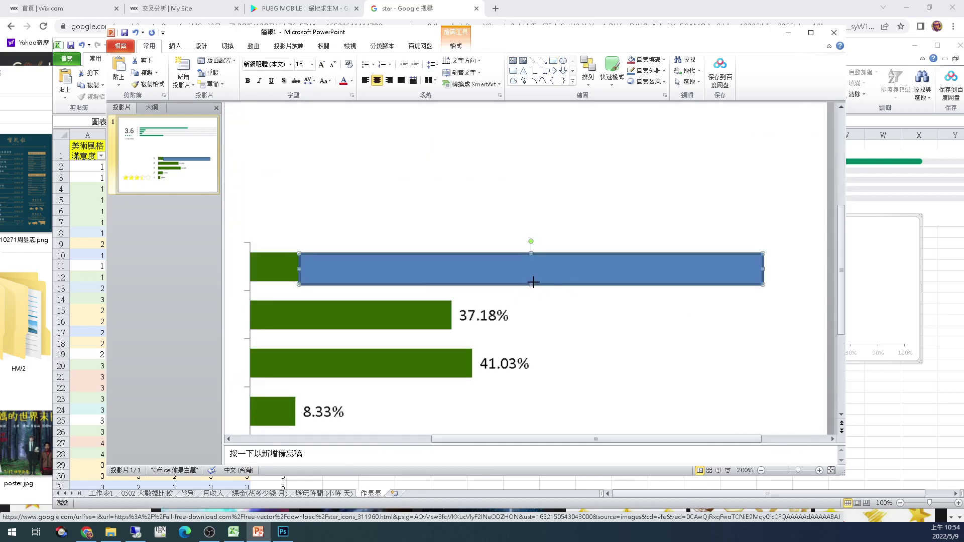
drag(534, 283, 533, 277)
mouse_move(490, 254)
mouse_down()
mouse_move(506, 252)
mouse_move(487, 259)
mouse_up()
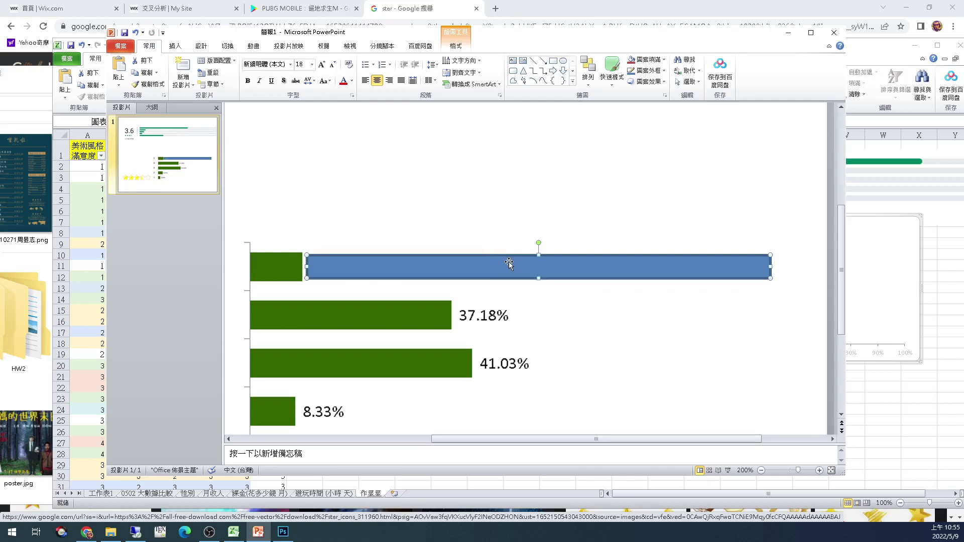
- Delete the blue rectangle beside the row 5 bar
scroll(528, 270, up, 5)
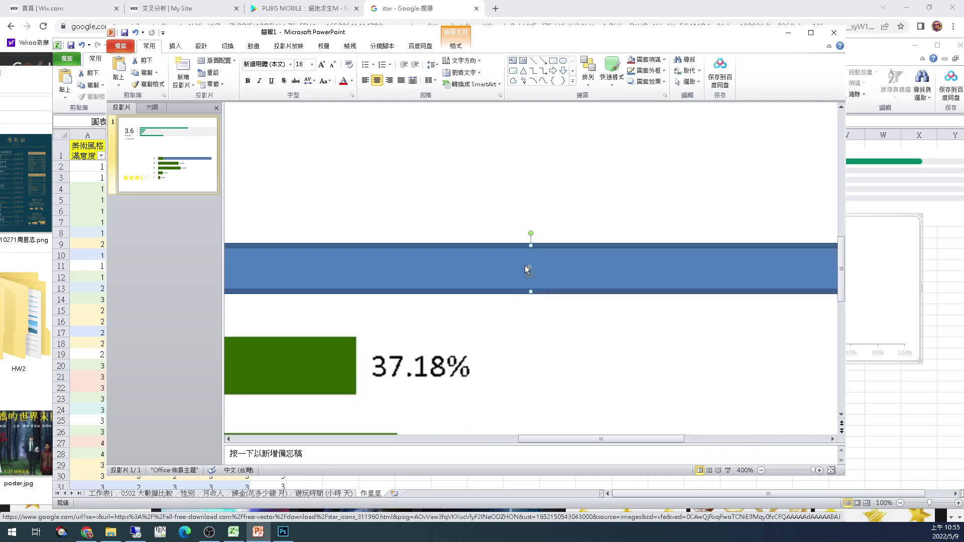
scroll(531, 268, down, 5)
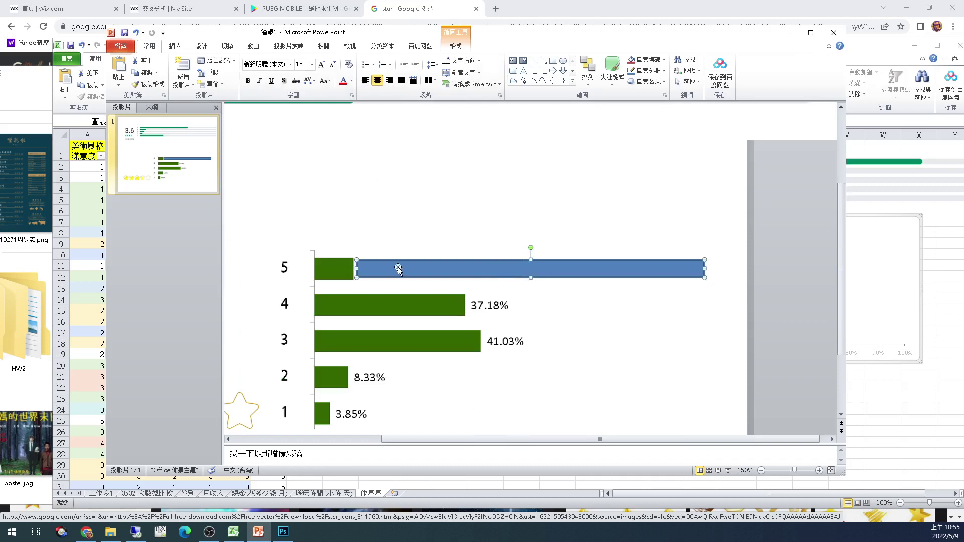
scroll(398, 270, down, 2)
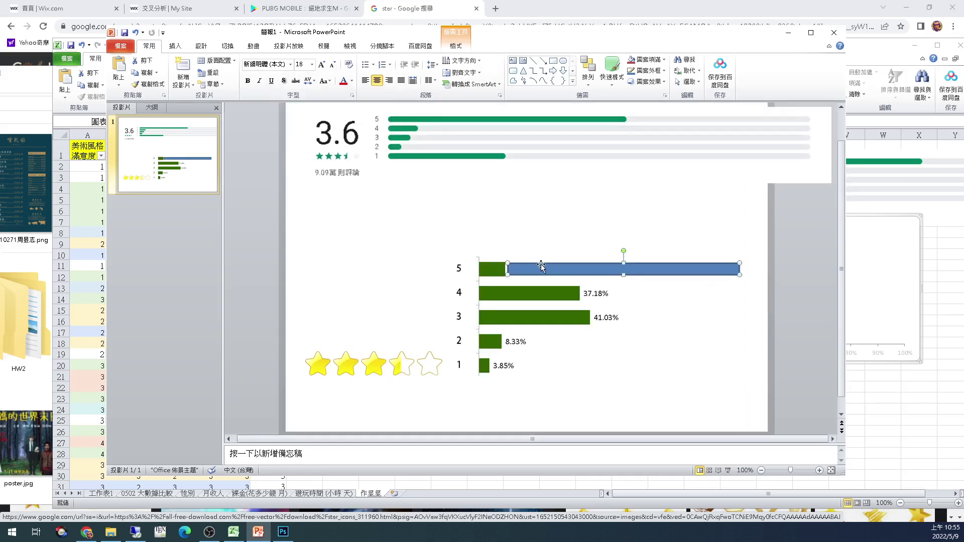
key(Delete)
- Shrink the star picture to about 7.7 × 5 cm and reposition it beside the chart's bottom row
click(375, 363)
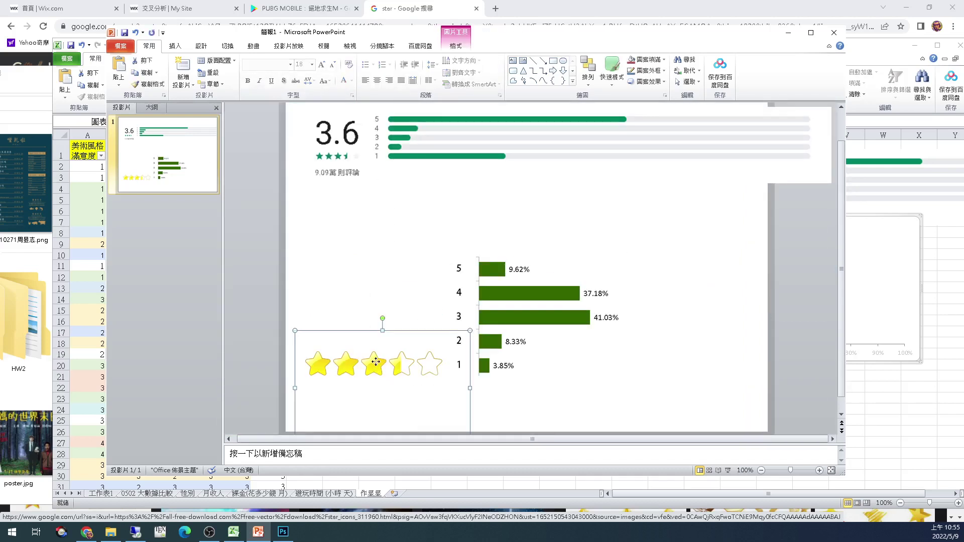
drag(469, 330, 441, 349)
drag(387, 376, 398, 368)
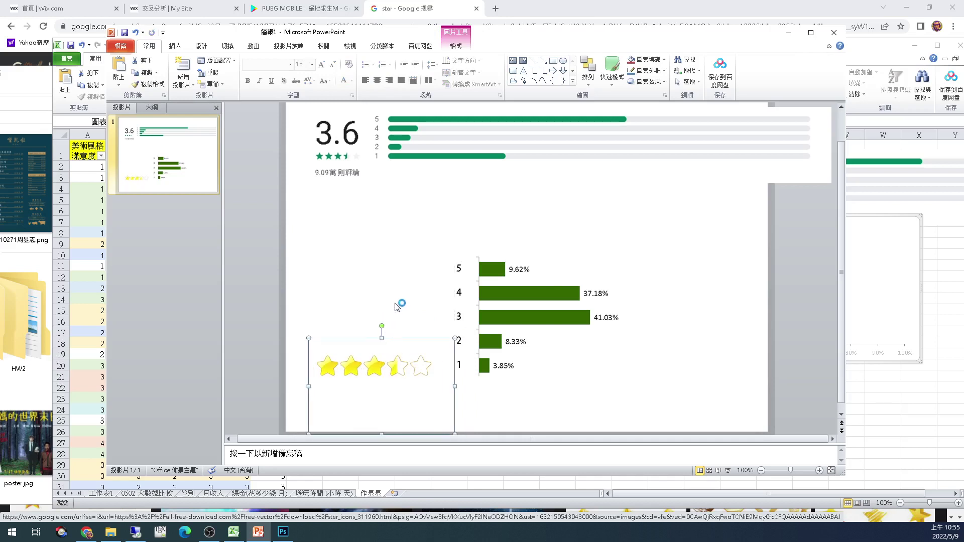
- Recolour the star picture on the slide with the light olive-green accent colour variation
double_click(370, 362)
click(169, 86)
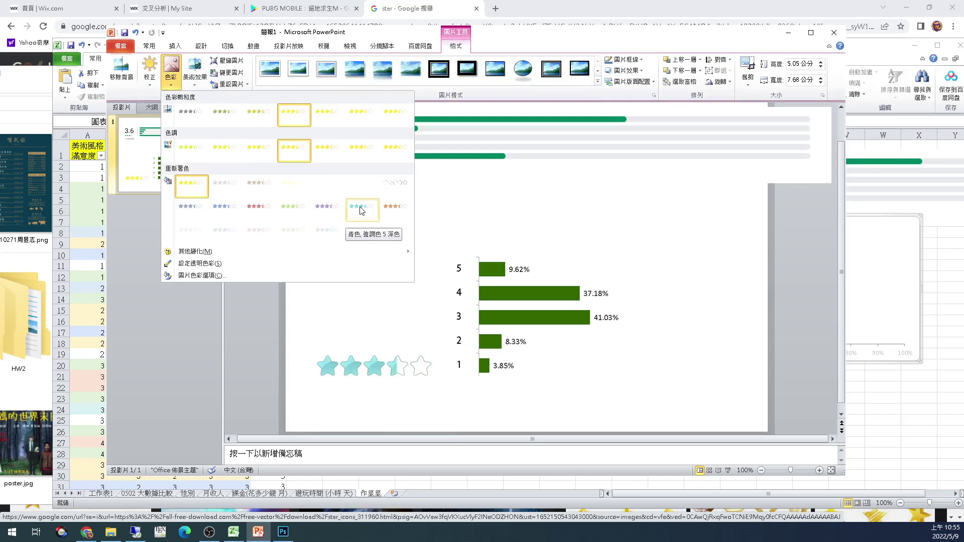
click(299, 213)
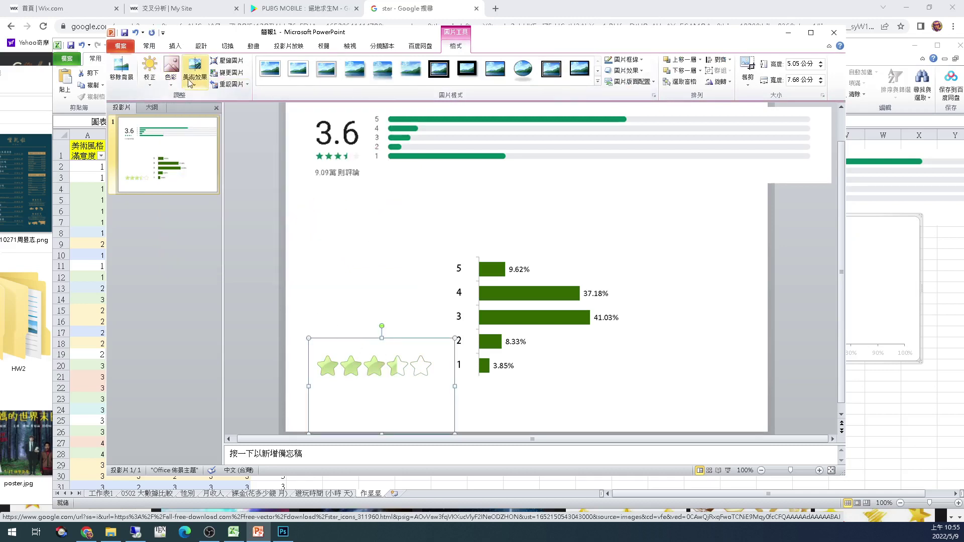
- Recolour the star picture with a custom dark green of RGB 53, 80, 0
click(171, 70)
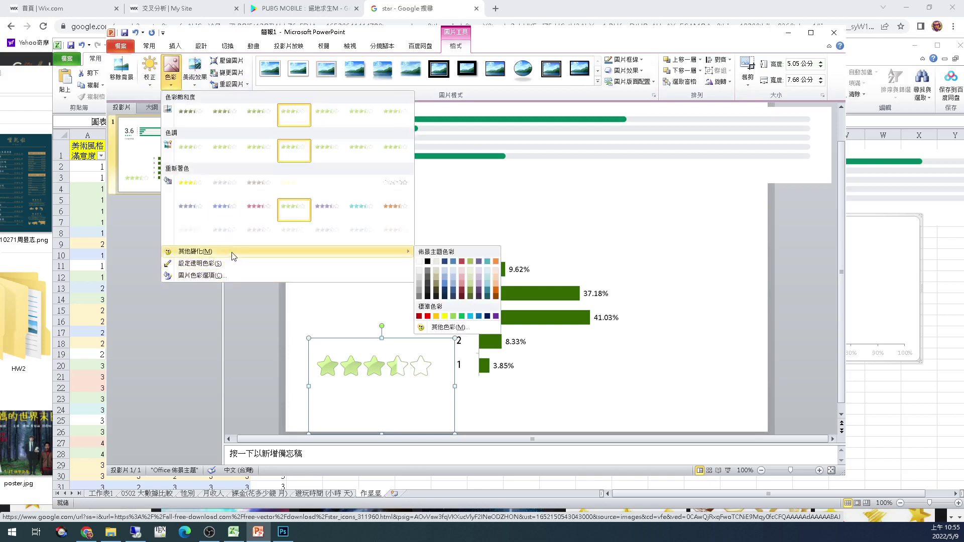
mouse_move(408, 255)
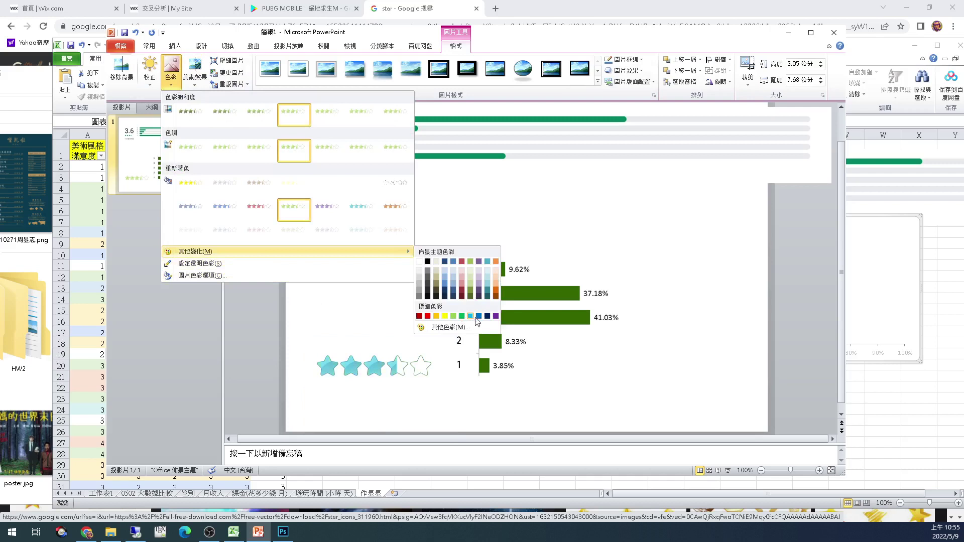
click(448, 327)
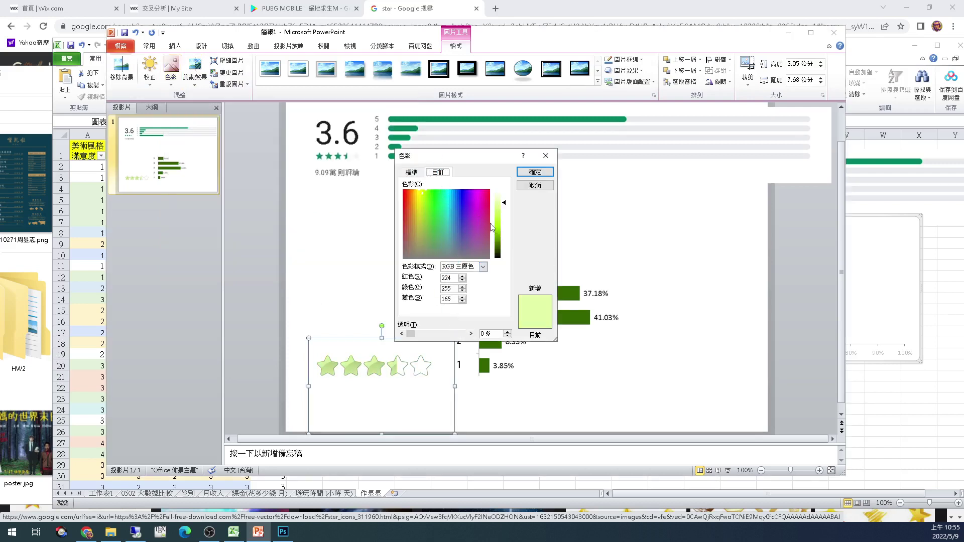
drag(497, 227, 509, 254)
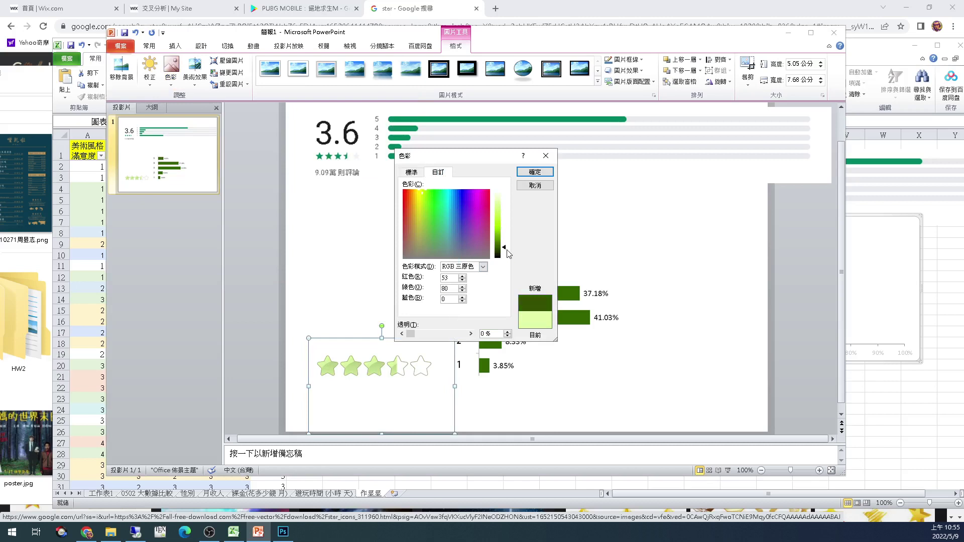
click(535, 172)
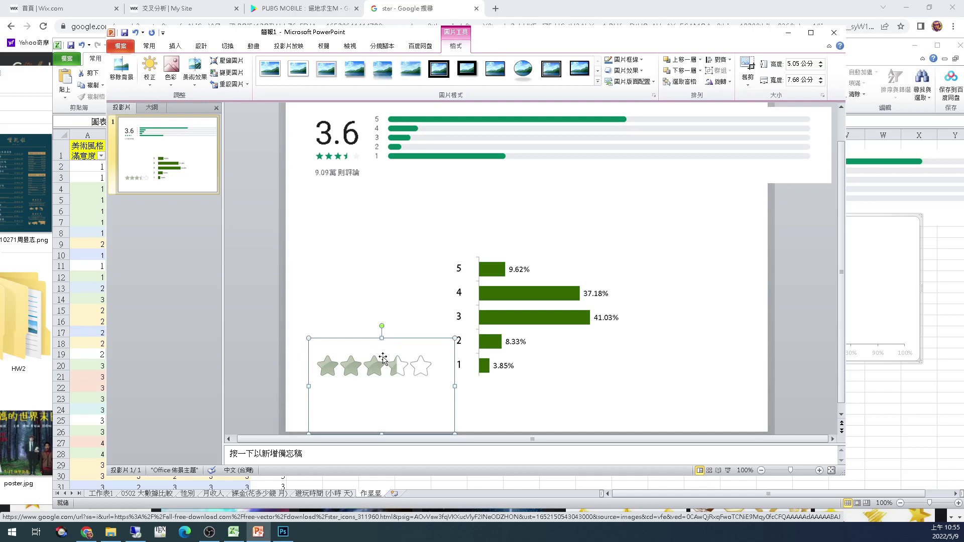
- Switch to the star document in Photoshop, clear the selection, and group all the star layers above the hidden white background layer
click(916, 407)
key(alt+Tab)
key(alt+Tab)
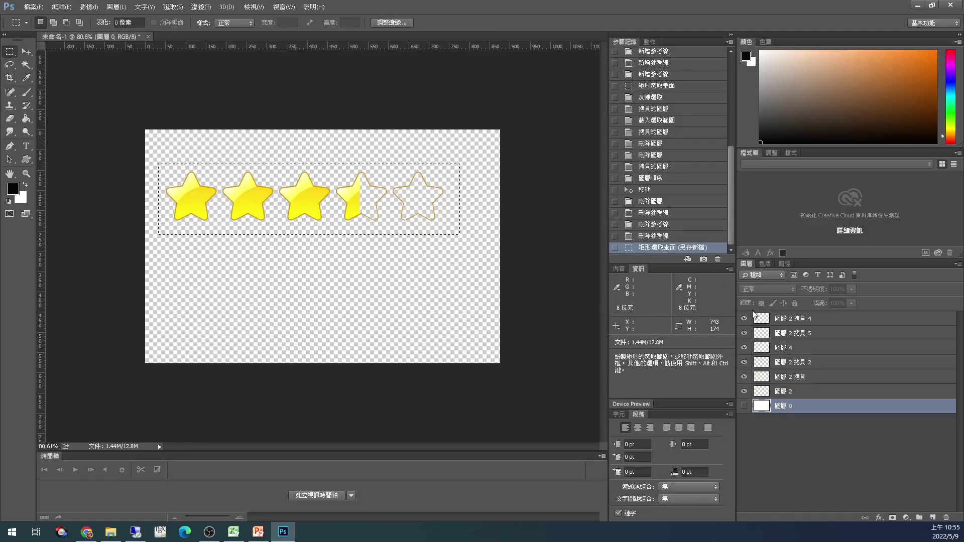
click(394, 271)
click(809, 395)
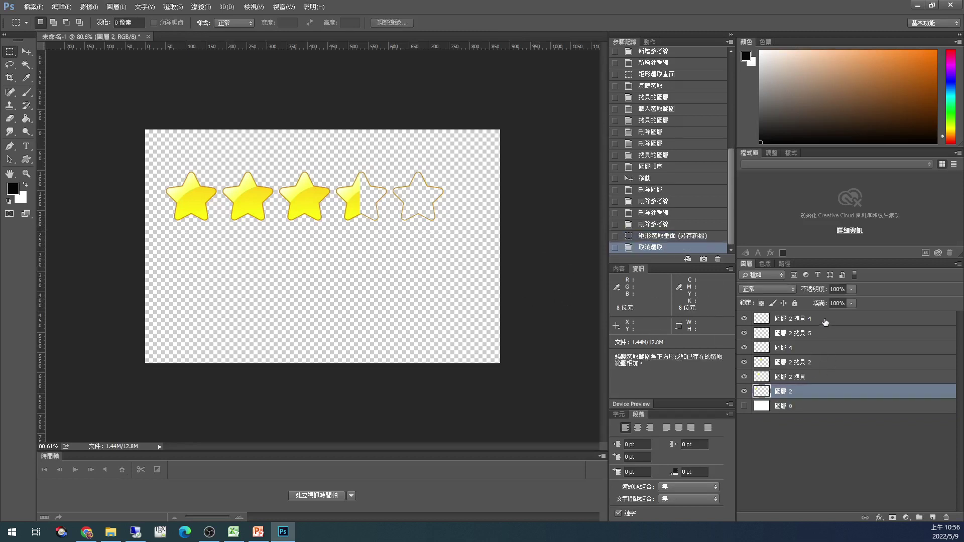
shift+click(824, 322)
click(922, 518)
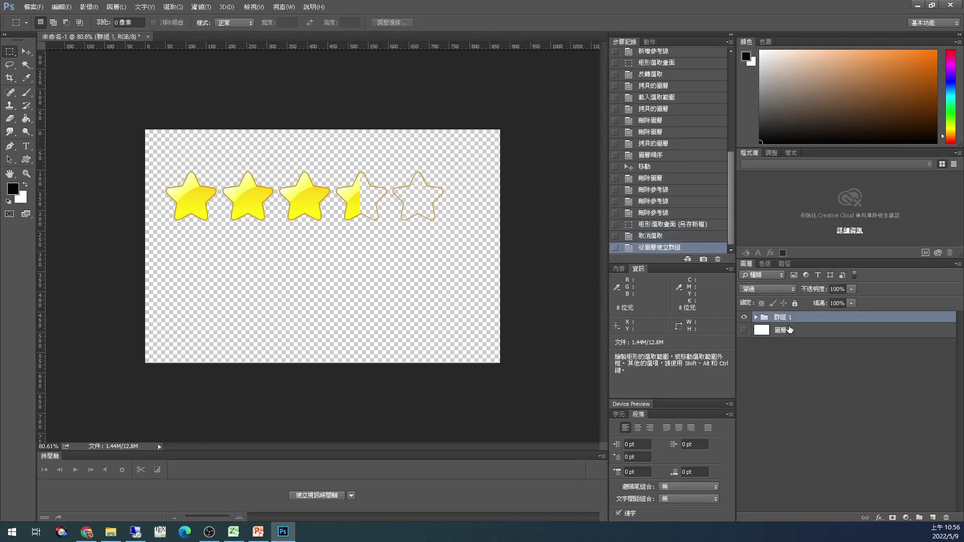
- Duplicate the star group and merge the copy into a single layer
key(ctrl+j)
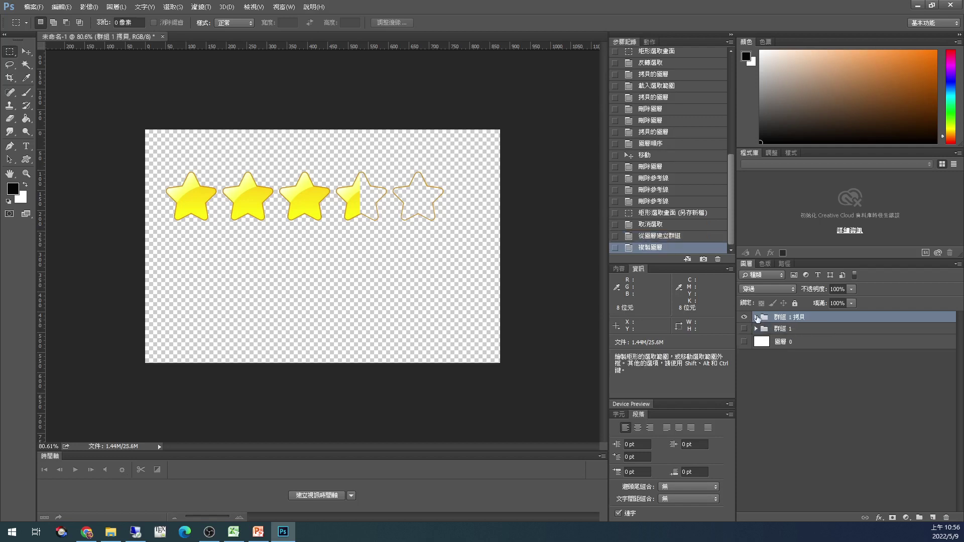
right_click(793, 320)
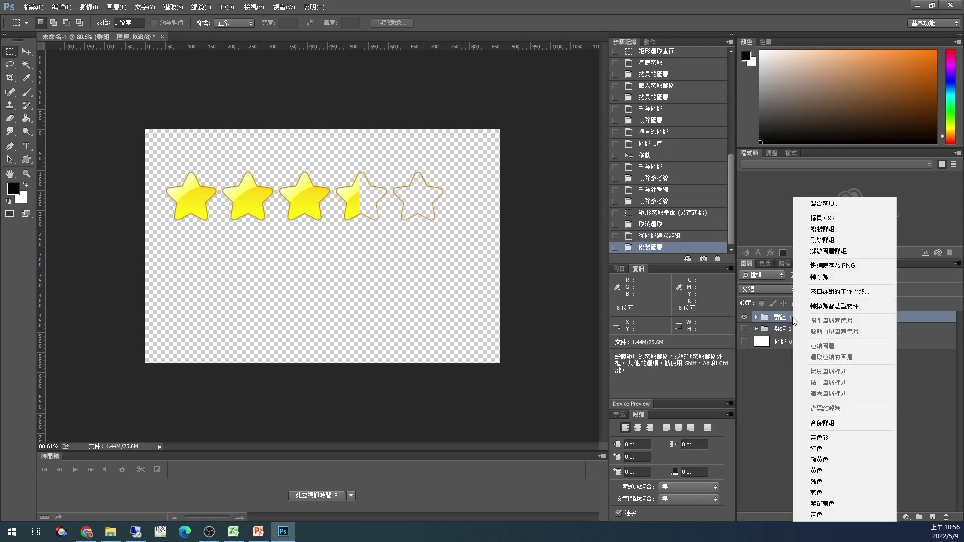
click(835, 425)
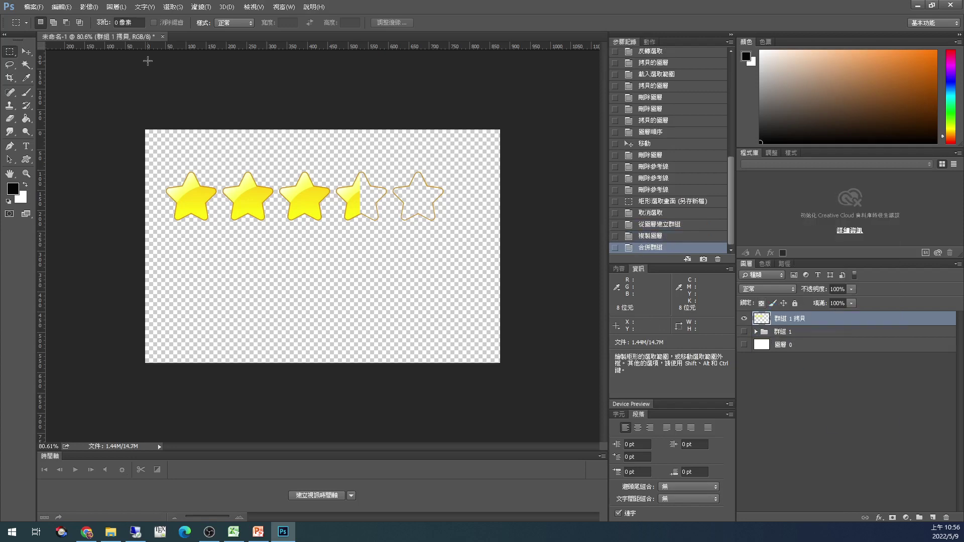
- Apply a Hue/Saturation adjustment to the merged star layer with hue +56, saturation -80 and lightness -19
click(89, 6)
mouse_move(150, 41)
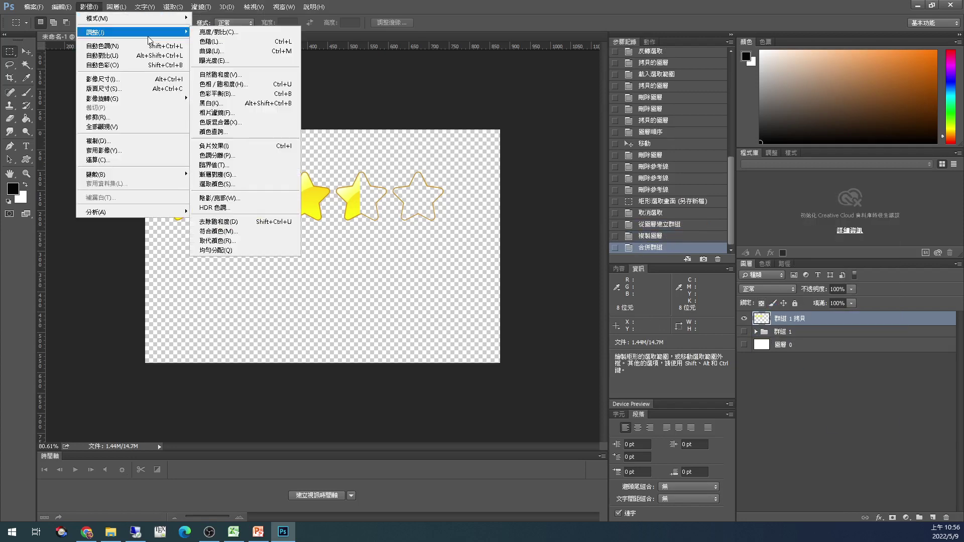
click(245, 84)
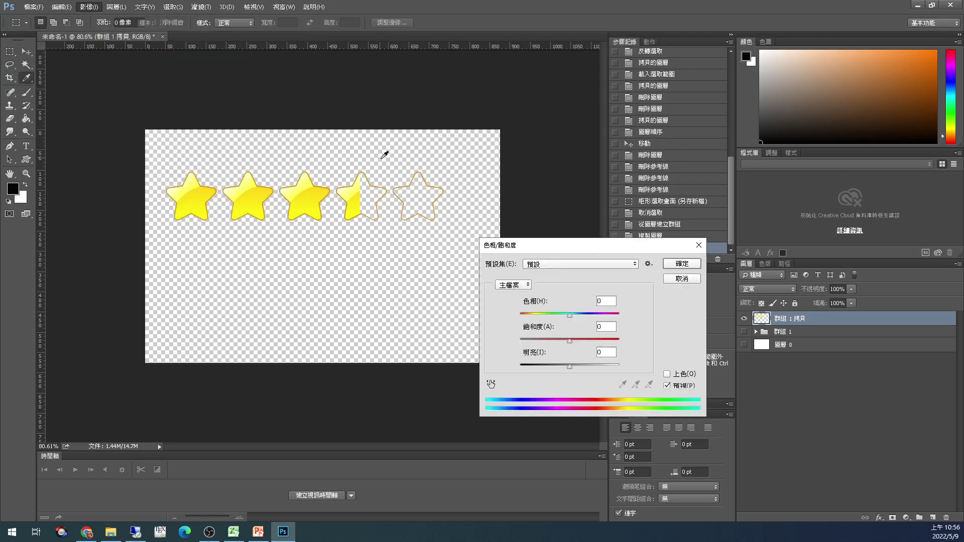
drag(569, 317, 607, 321)
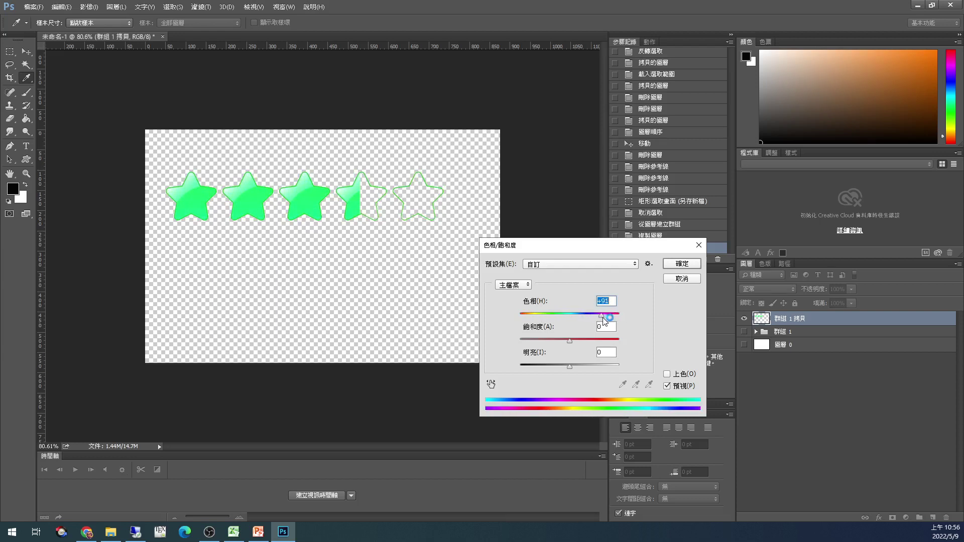
click(570, 342)
drag(574, 343, 535, 341)
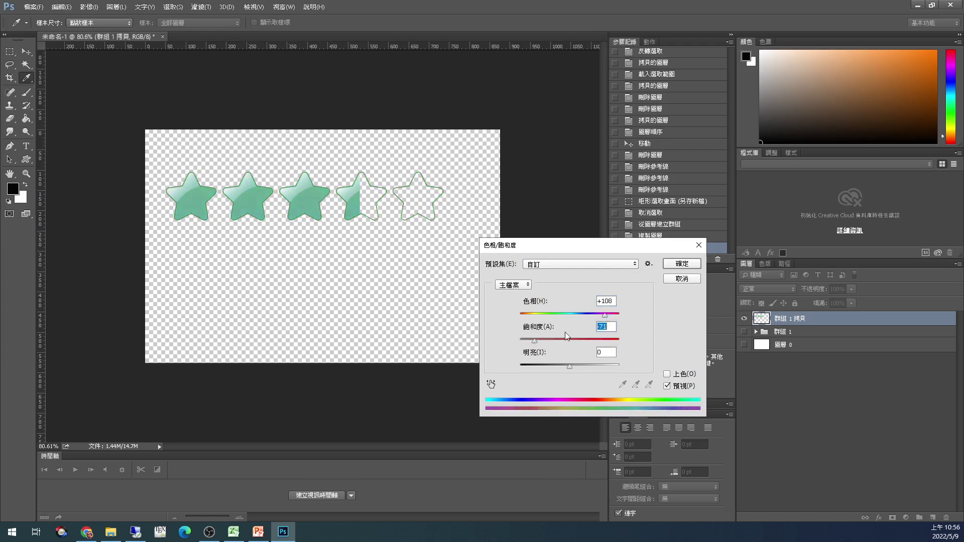
drag(605, 321, 595, 323)
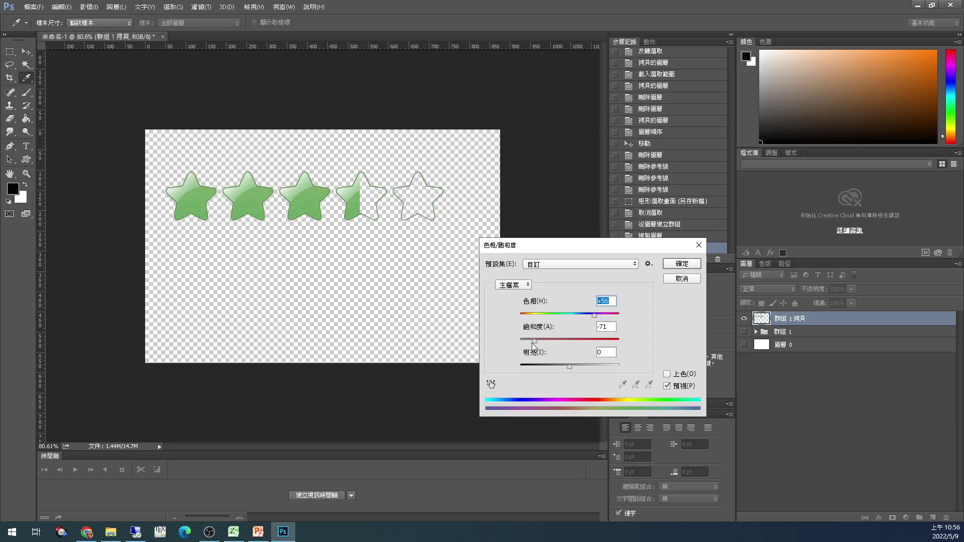
drag(532, 342, 527, 341)
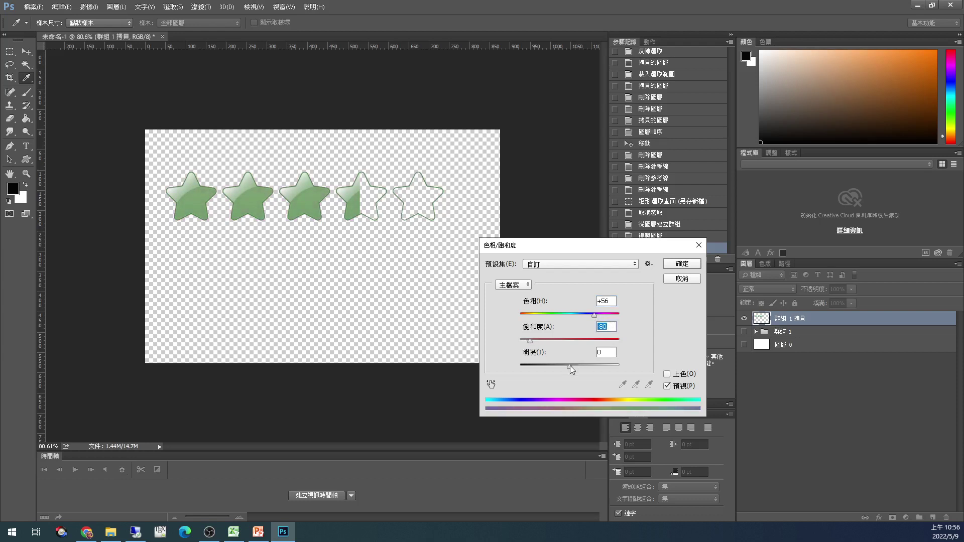
mouse_move(571, 366)
mouse_down()
mouse_move(588, 369)
mouse_move(560, 368)
mouse_up()
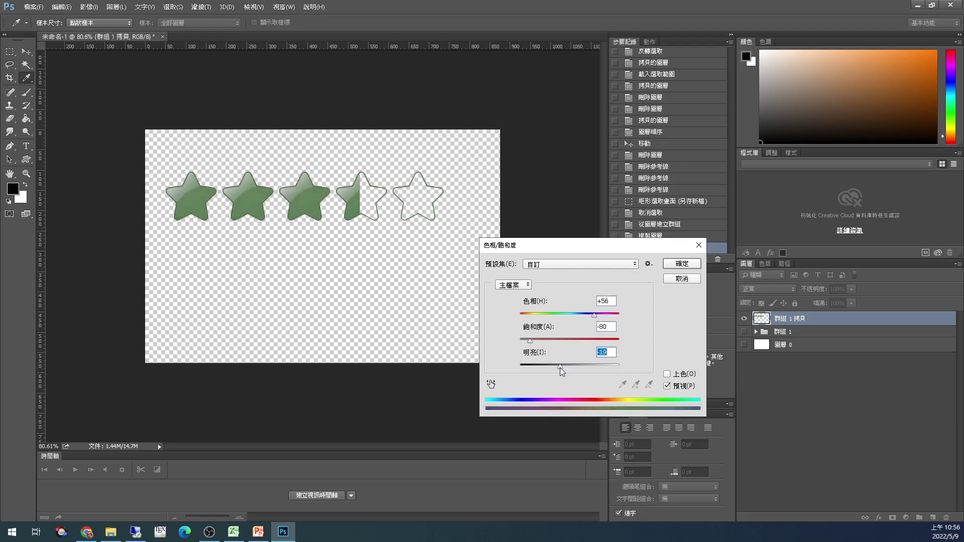
click(682, 263)
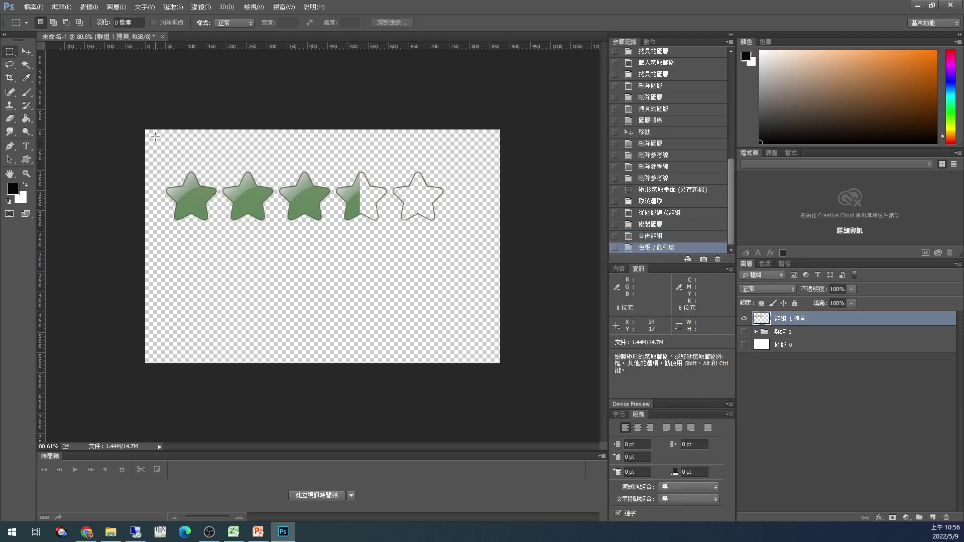
- Try copying the selected green stars onto the PowerPoint slide, delete the pasted picture, and clear the Photoshop selection
drag(156, 154, 458, 251)
key(alt+Tab)
key(ctrl+v)
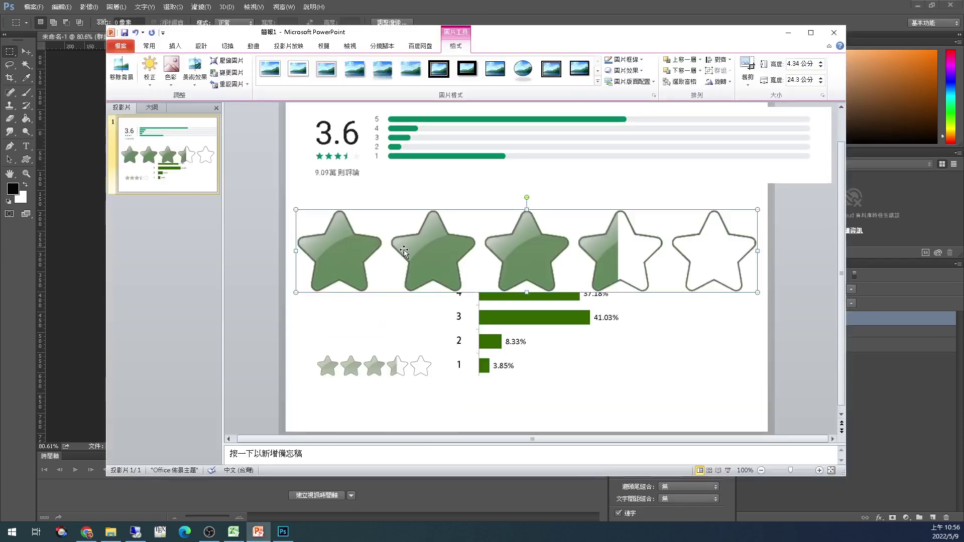
key(Delete)
key(alt+Tab)
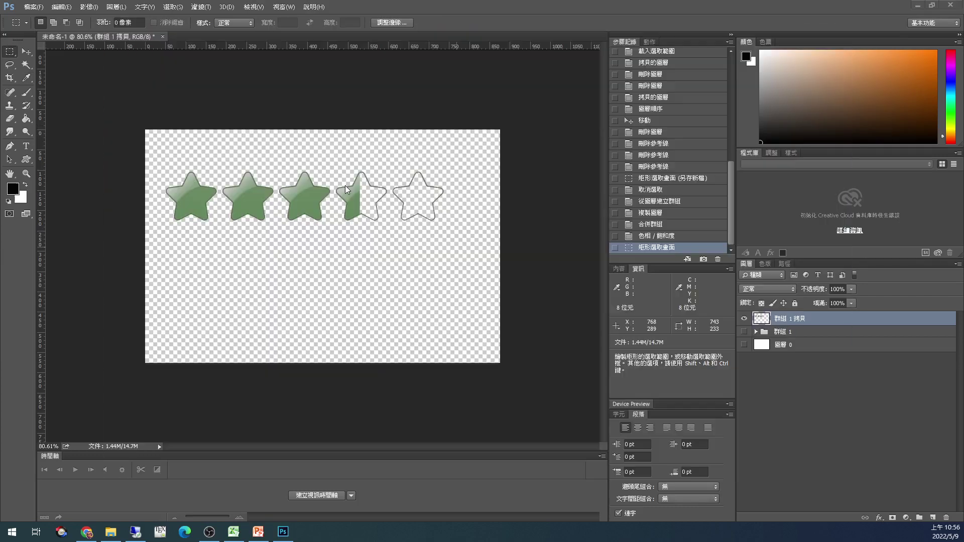
key(ctrl+d)
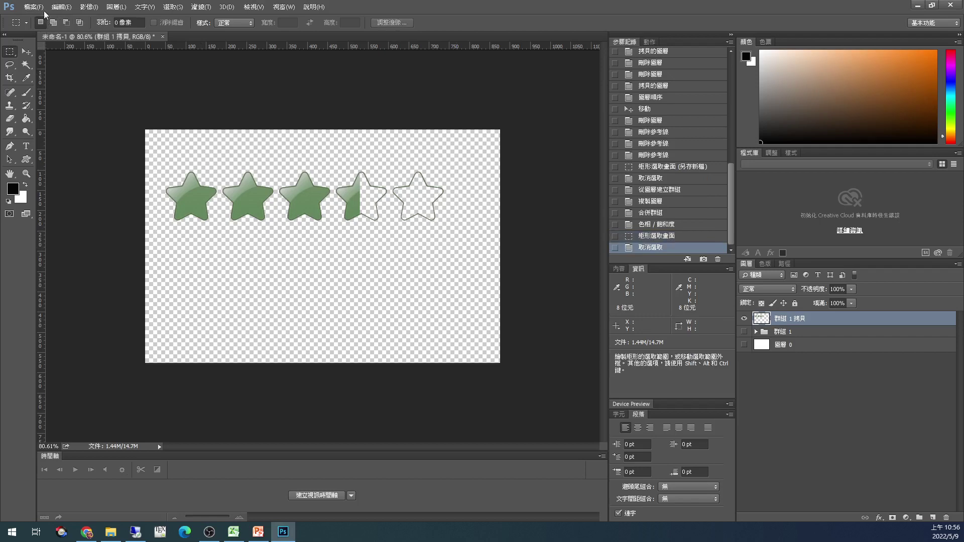
- Save the green stars as a PNG file named stars2.png in the Downloads folder
click(42, 7)
click(79, 119)
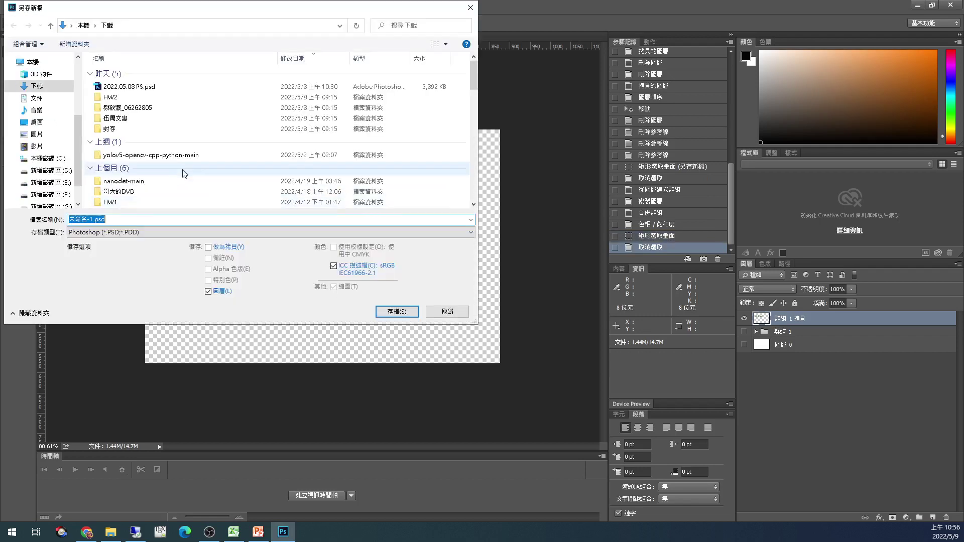
click(190, 232)
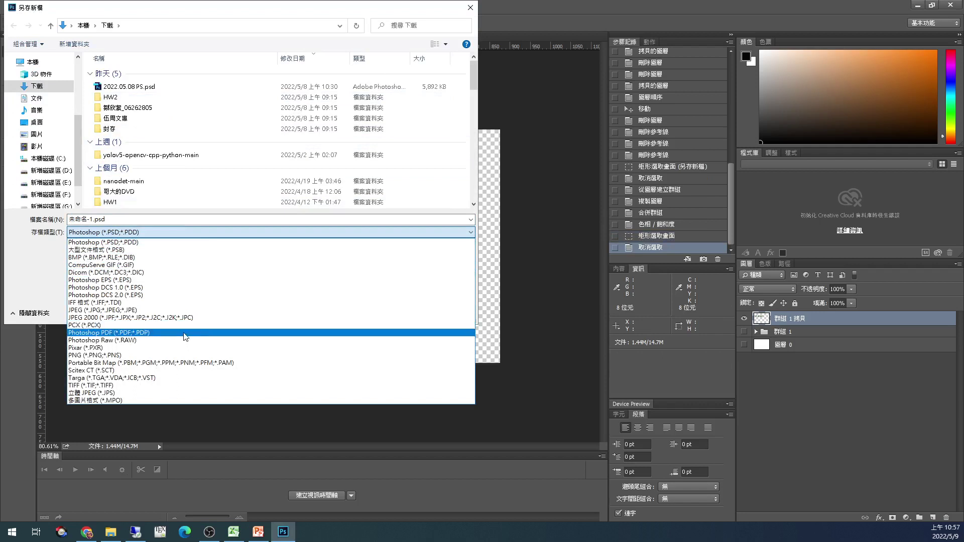
click(175, 355)
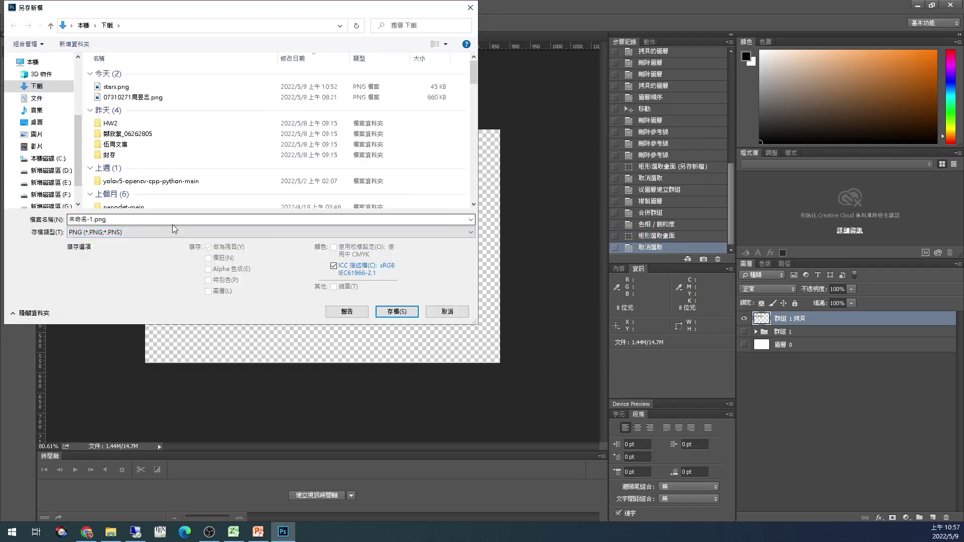
click(134, 86)
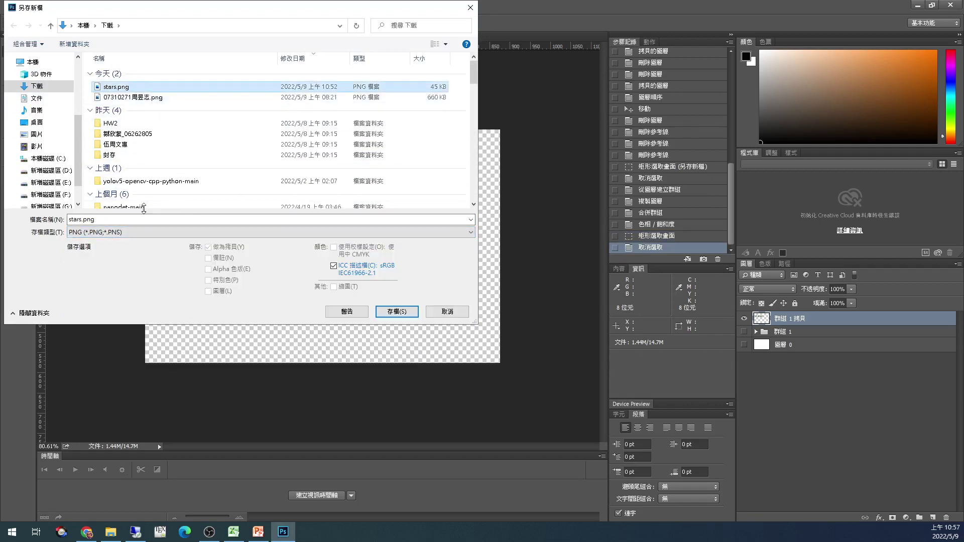
click(82, 222)
text(2)
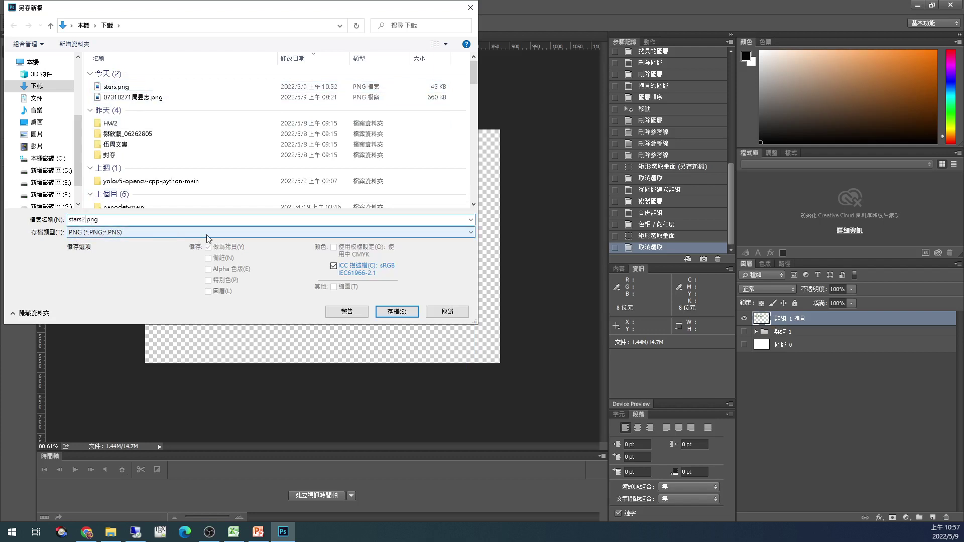
key(Return)
click(272, 224)
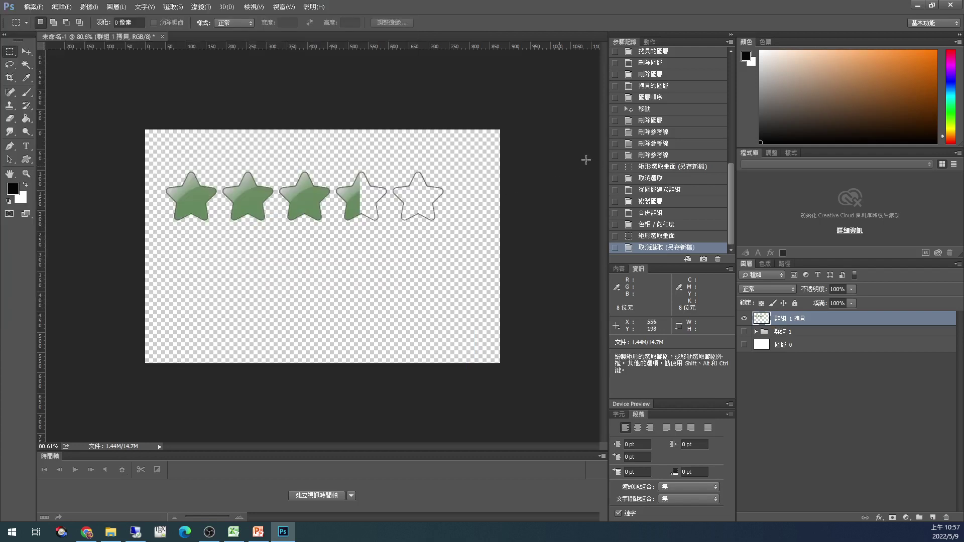
- Copy stars2.png from the Downloads folder and paste it onto the PowerPoint slide
click(917, 6)
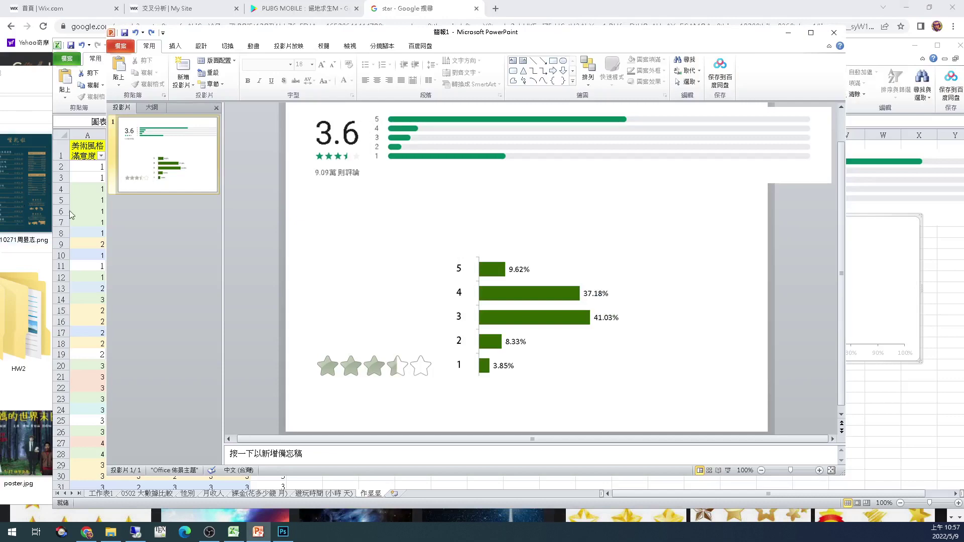
click(43, 94)
drag(271, 75, 731, 299)
click(904, 409)
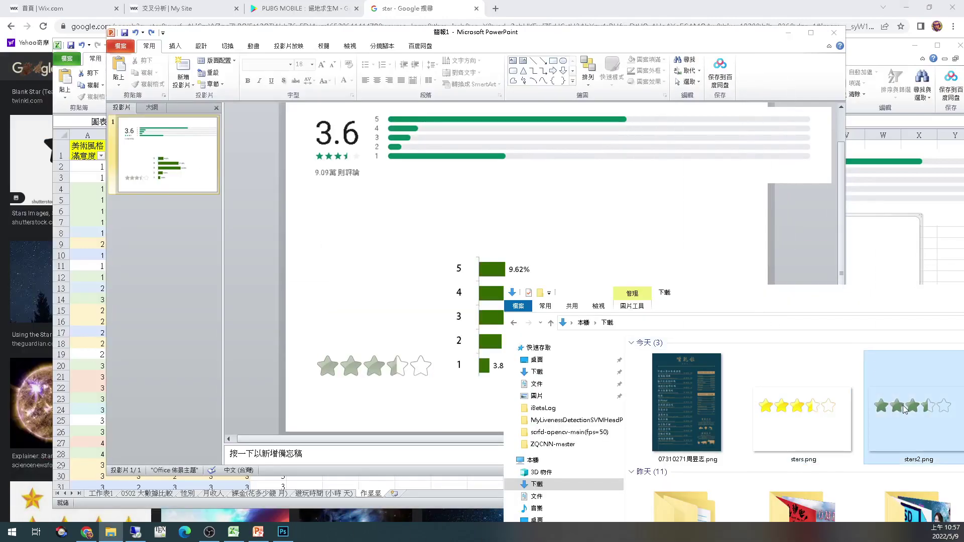
click(371, 296)
key(ctrl+v)
- Shrink the pasted green star picture and place it beside the bar chart, just above the old stars
mouse_move(449, 279)
mouse_down()
mouse_move(455, 240)
mouse_move(455, 282)
mouse_up()
drag(675, 185, 517, 289)
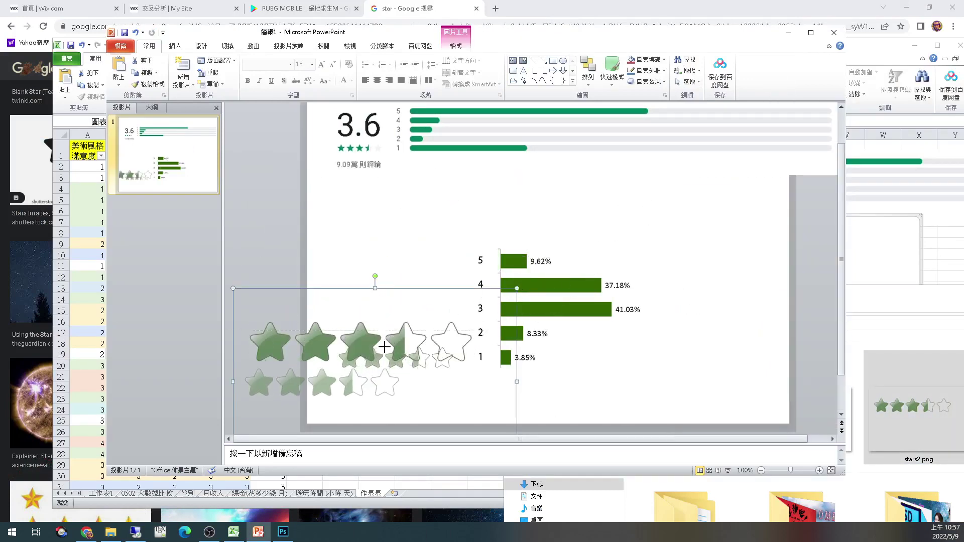
drag(383, 345, 396, 378)
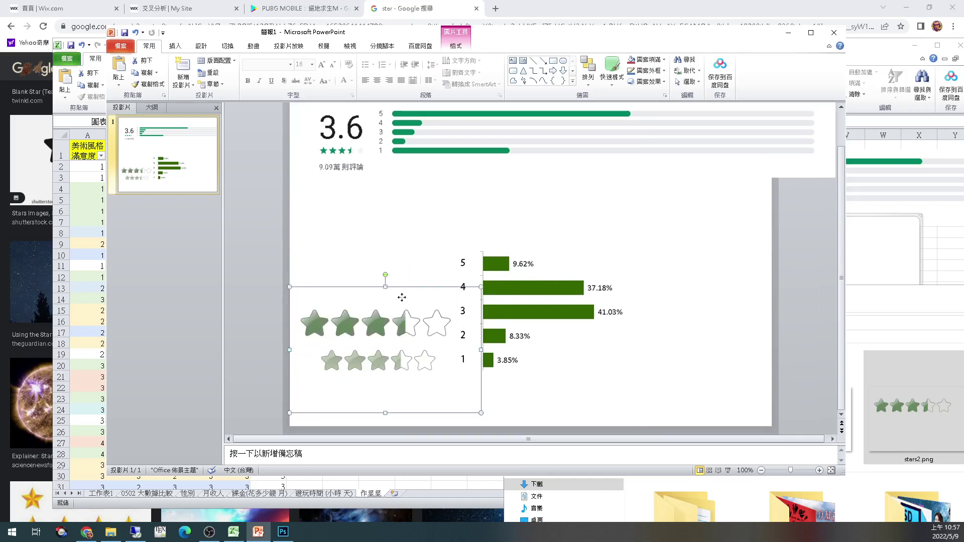
- Move the new green stars up clear of the old star picture, and delete the old pale one
drag(402, 297, 354, 218)
click(402, 362)
key(Delete)
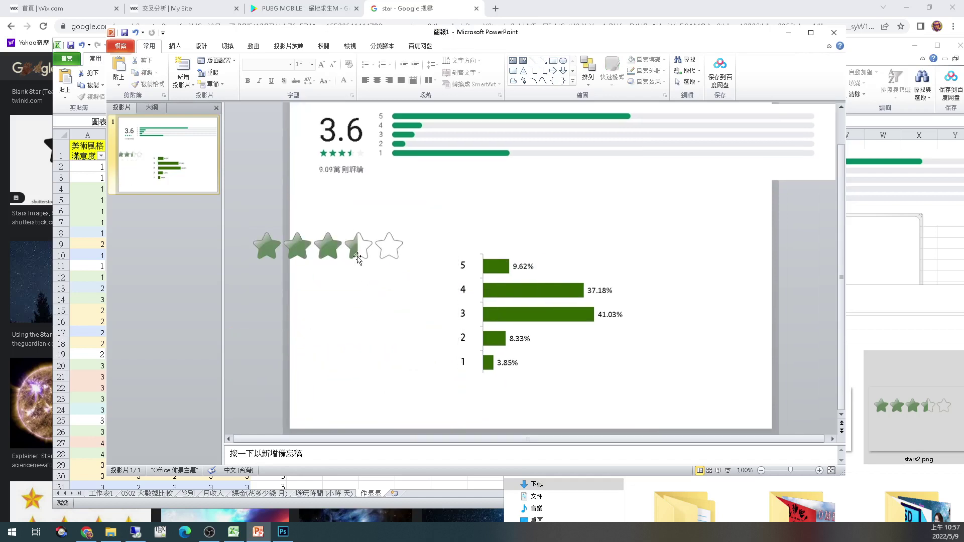
- Shrink the green stars and place them level with the chart's lowest bar, and flatten the bar chart and shift it closer to them
drag(408, 231, 413, 365)
drag(376, 395, 414, 365)
click(518, 327)
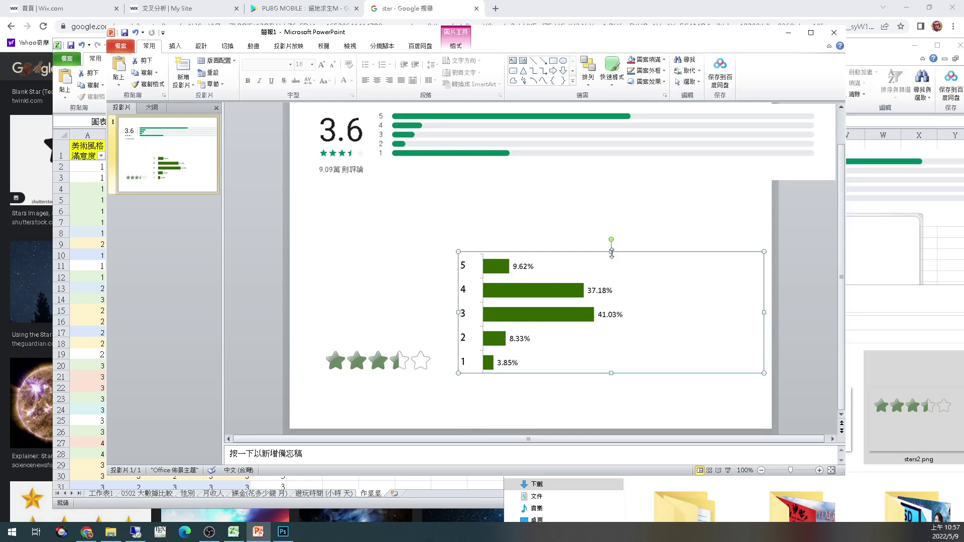
drag(612, 253, 611, 286)
drag(566, 331, 552, 329)
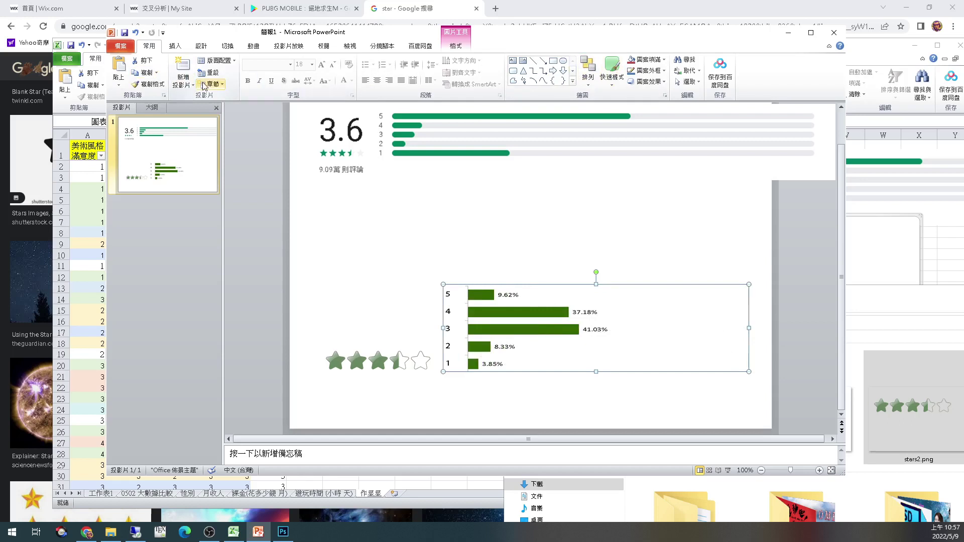
- Add a text box reading 3.4 above the green stars, beside the bar chart
click(173, 47)
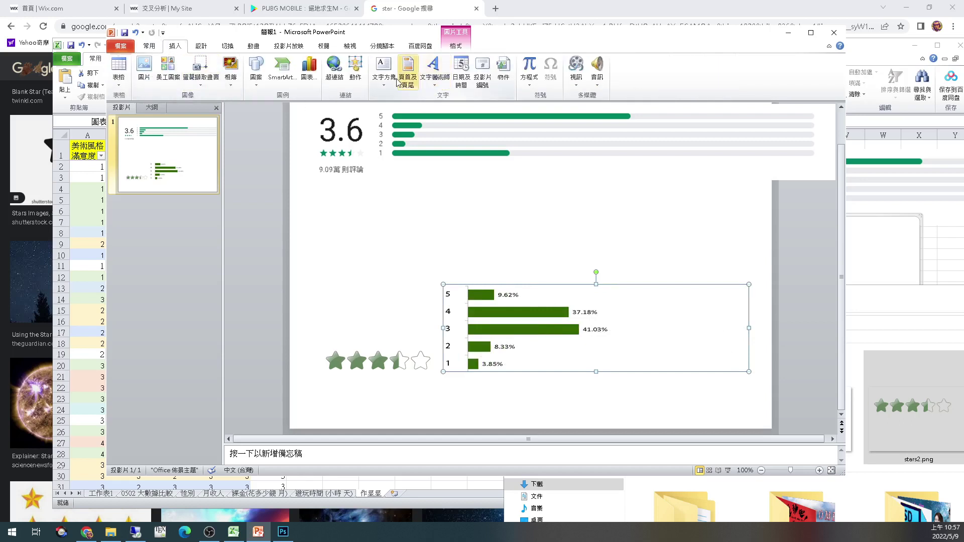
click(383, 71)
click(363, 286)
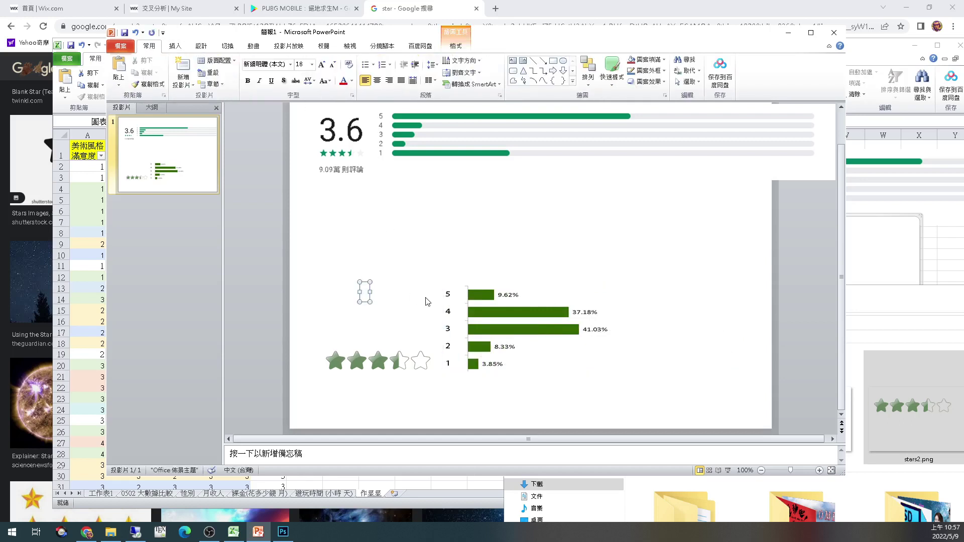
text(3.4)
- Enlarge the 3.4 text to 88 pt and move its box clear of the chart, directly above the stars
key(ctrl+a)
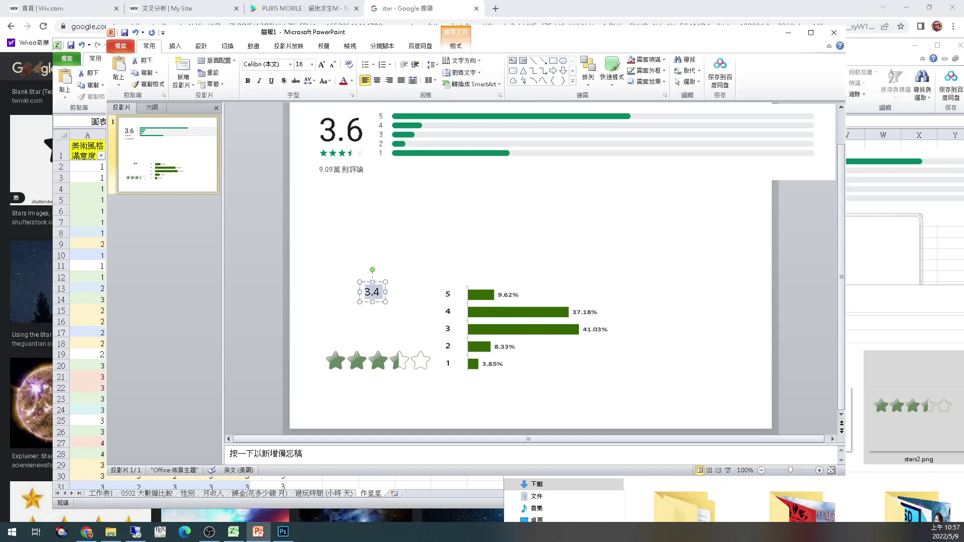
click(322, 64)
click(321, 64)
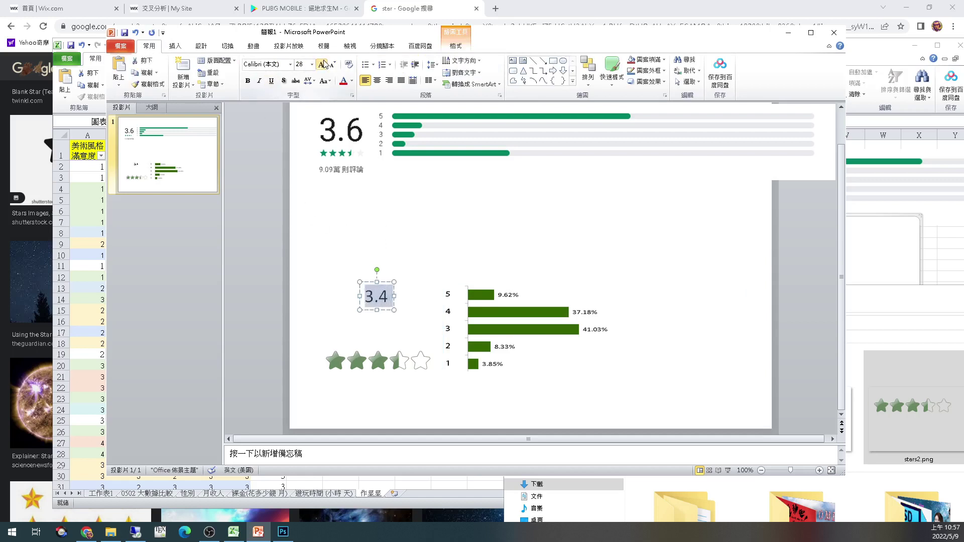
click(322, 64)
click(322, 64)
click(321, 64)
click(321, 64)
click(322, 64)
click(321, 64)
click(322, 64)
click(321, 64)
click(321, 64)
click(322, 64)
click(321, 64)
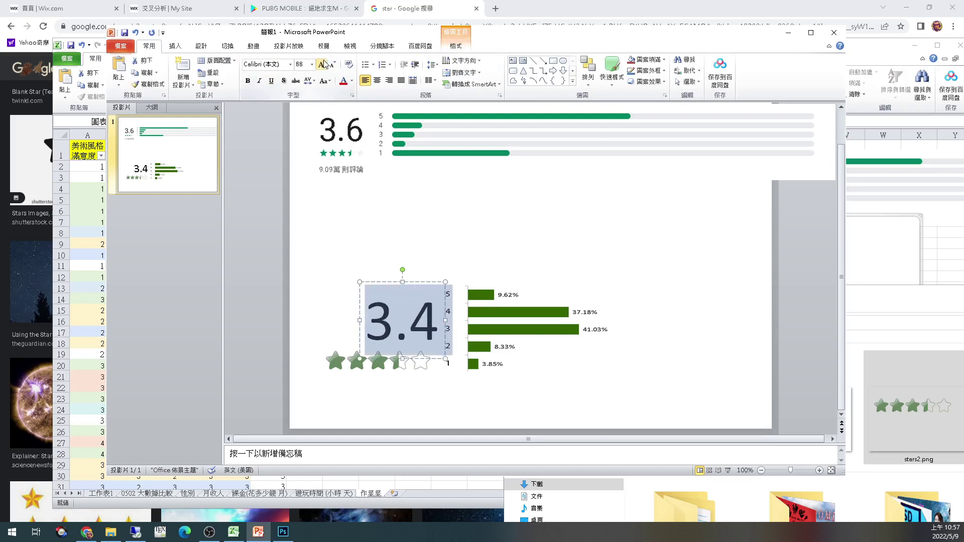
drag(430, 283, 404, 267)
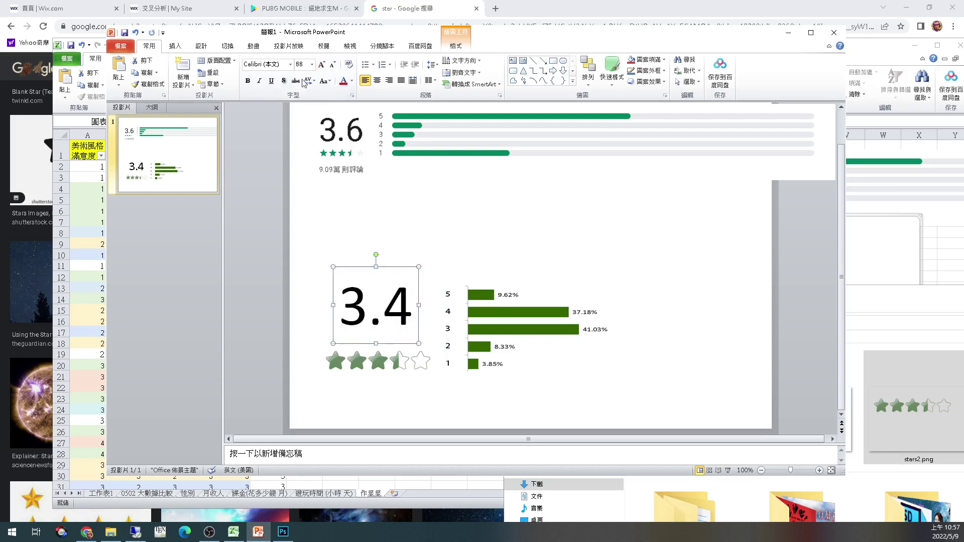
- Enlarge the 3.4 score to 115 pt, nudged up over the stars, and set its font to Adobe 繁黑體 Std B
click(322, 65)
click(322, 64)
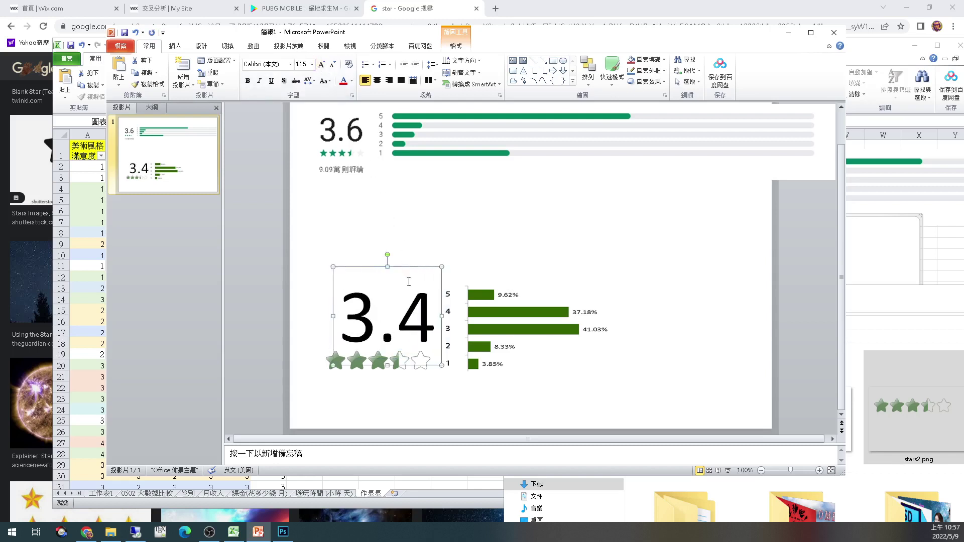
drag(425, 269, 417, 261)
click(291, 64)
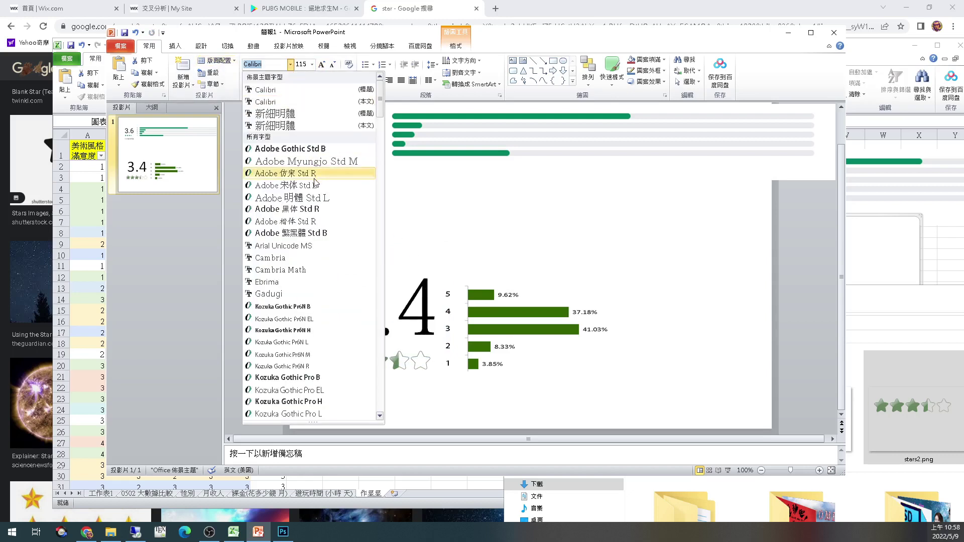
click(323, 234)
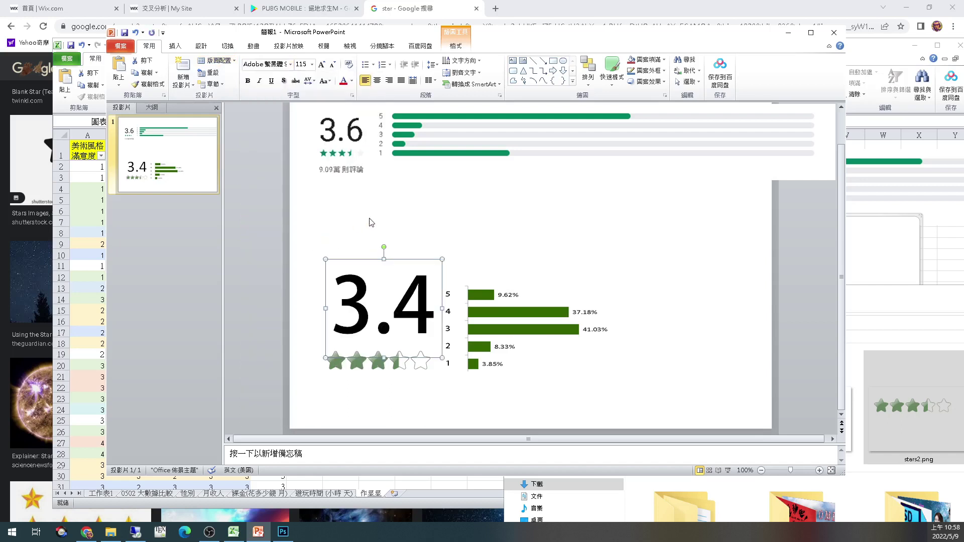